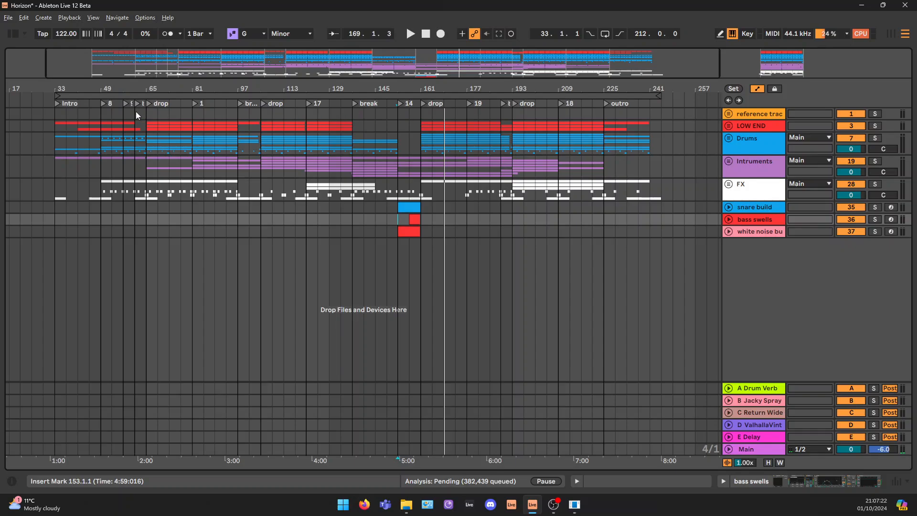
Highlight the intro section from bar 33 to bar 49 on the reference track
left_click_drag(58, 115, 261, 113)
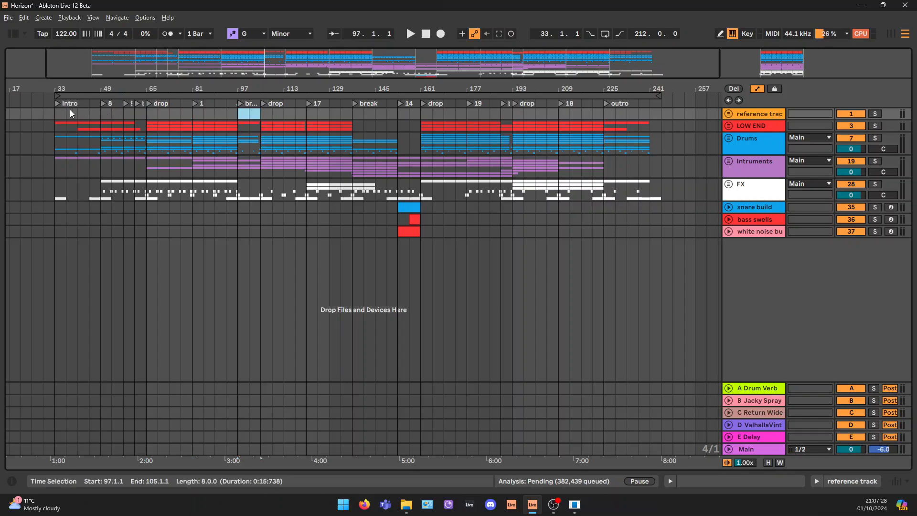
left_click_drag(57, 114, 113, 117)
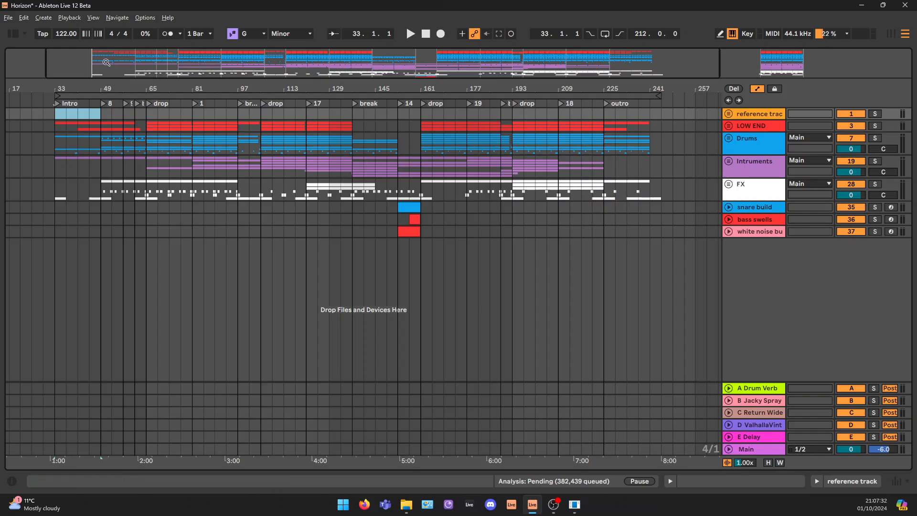
left_click_drag(61, 62, 146, 62)
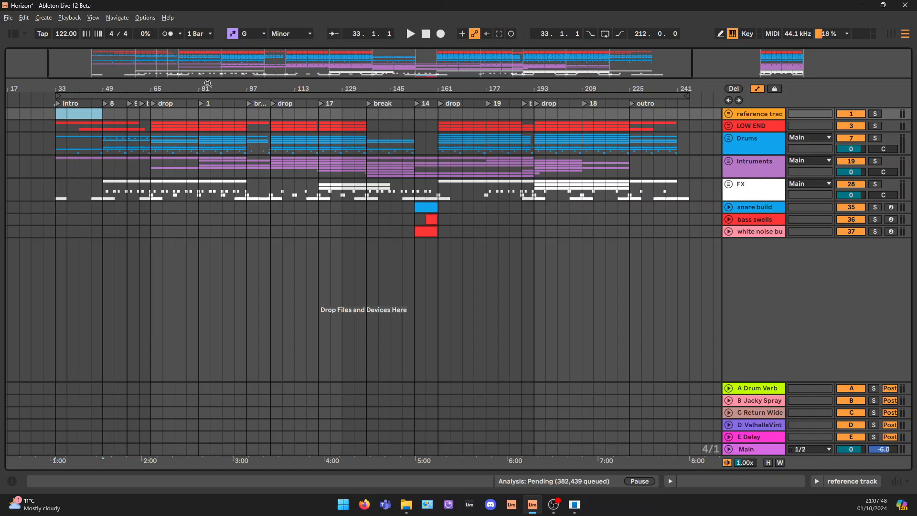
Play the intro from its locator at bar 33, and highlight bars 33 to 65 on the snare build track
left_click_drag(96, 59, 95, 79)
left_click(55, 103)
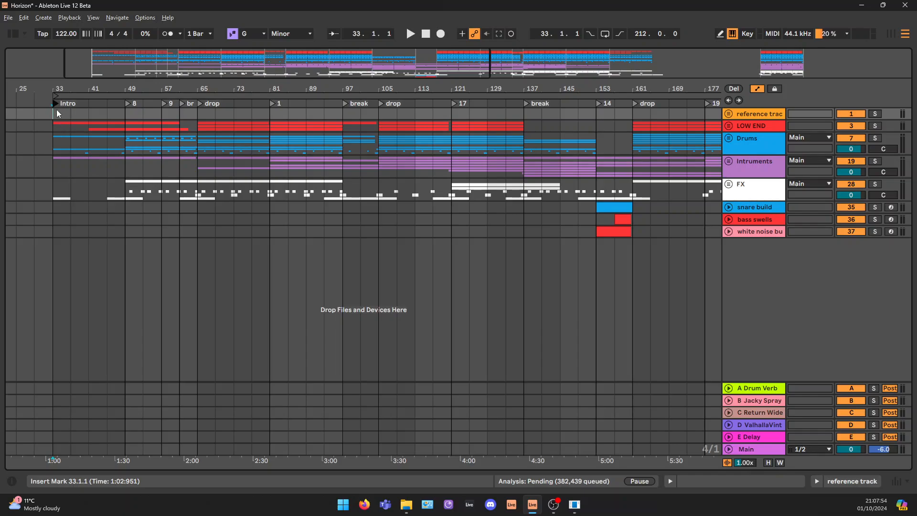
key("space")
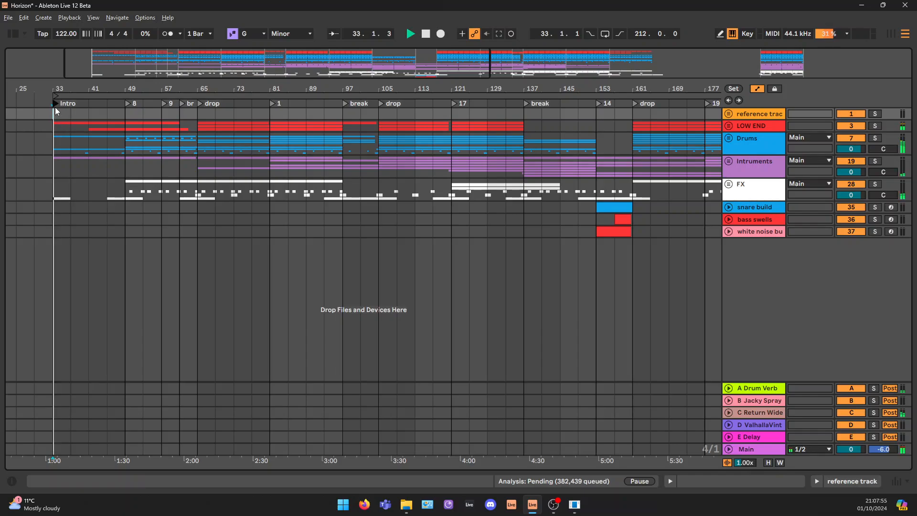
left_click(114, 102)
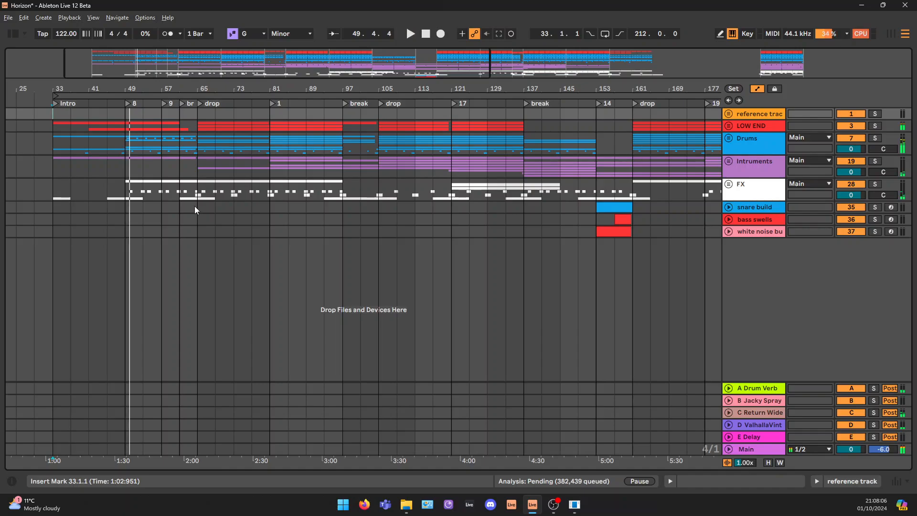
left_click_drag(195, 206, 52, 208)
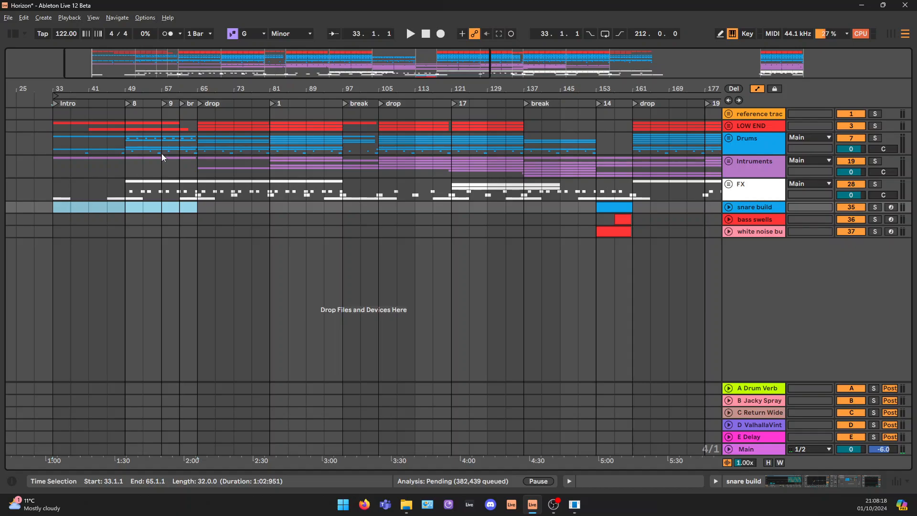
Audition the short break before the first drop, starting at its locator at bar 61
left_click(182, 104)
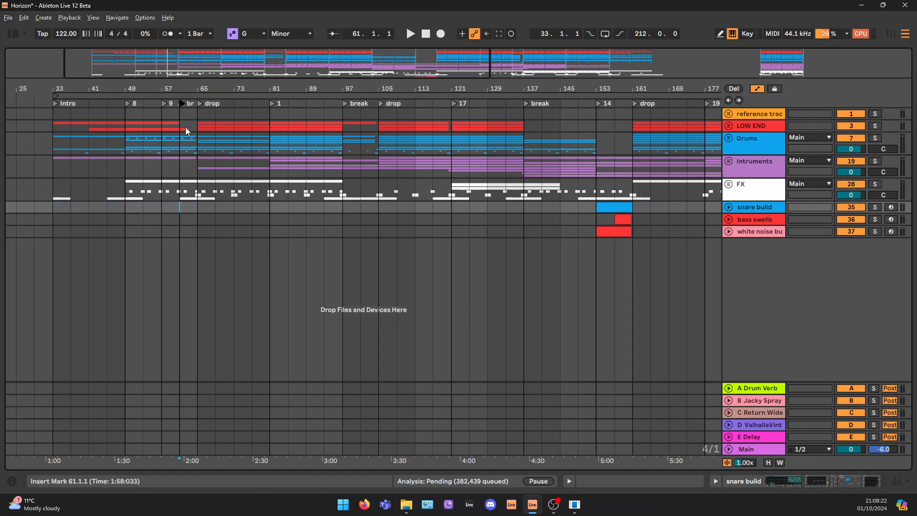
key("space")
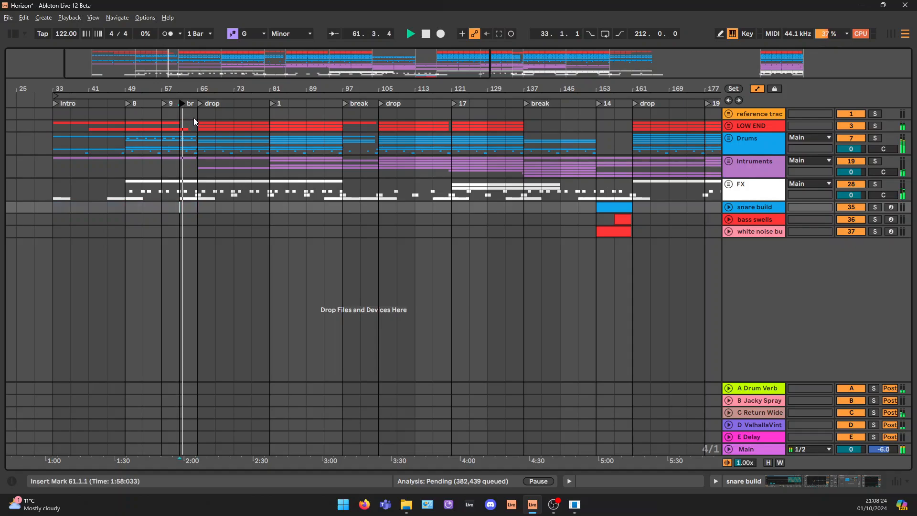
key("space")
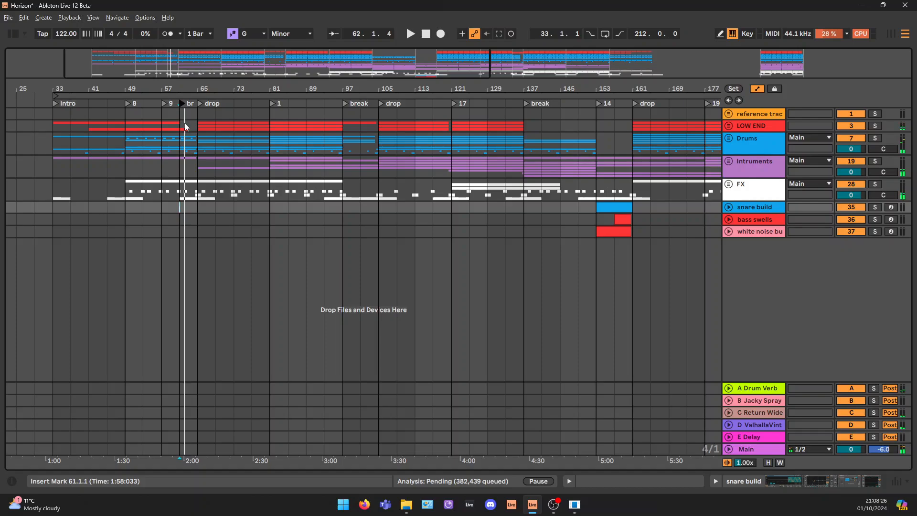
Audition the opening of the first drop from its locator at bar 65
left_click(200, 104)
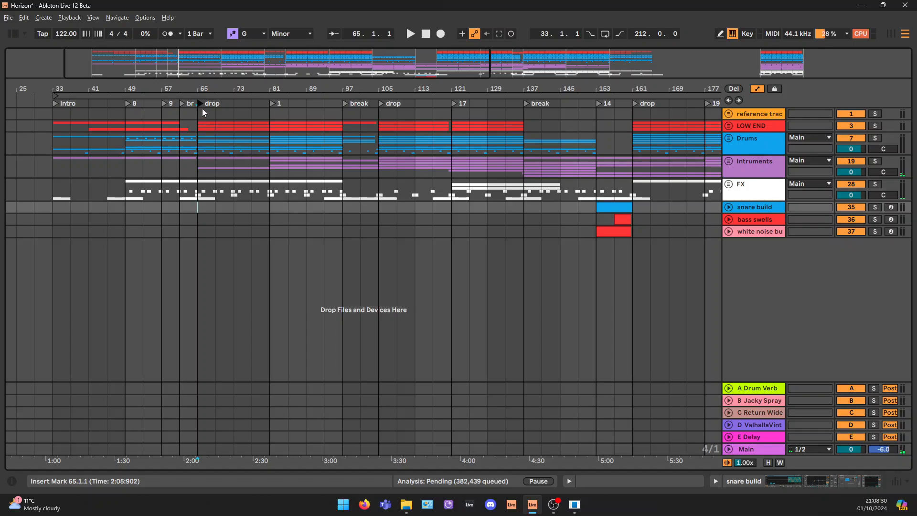
key("space")
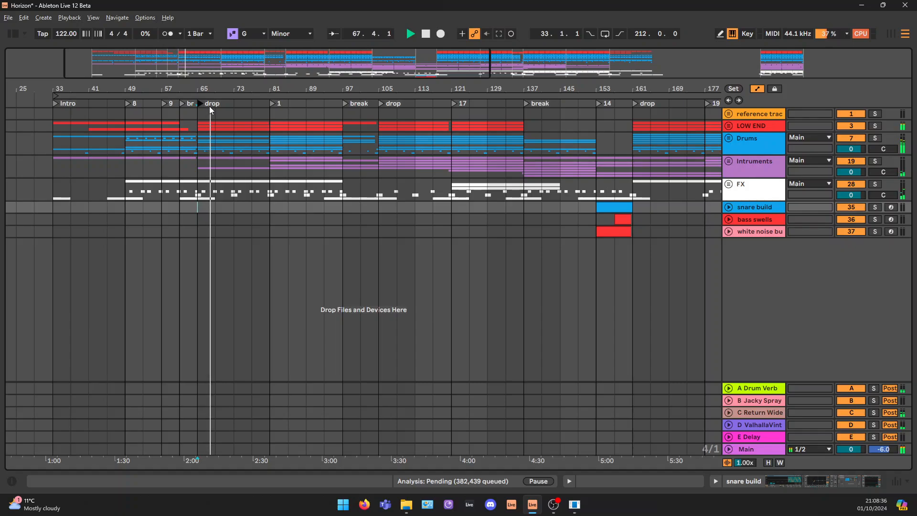
key("space")
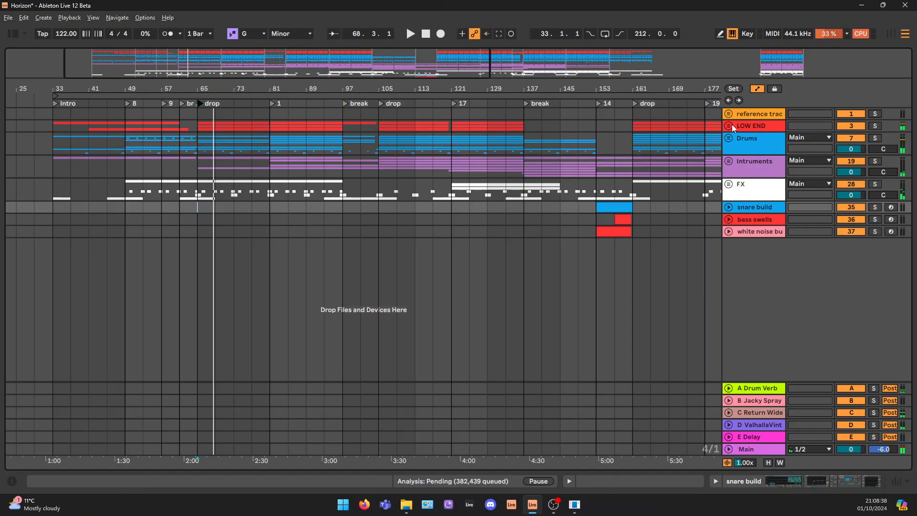
Unfold the LOW END group, examine the bass clip in the first drop, and fold the group again
left_click(729, 125)
left_click(221, 231)
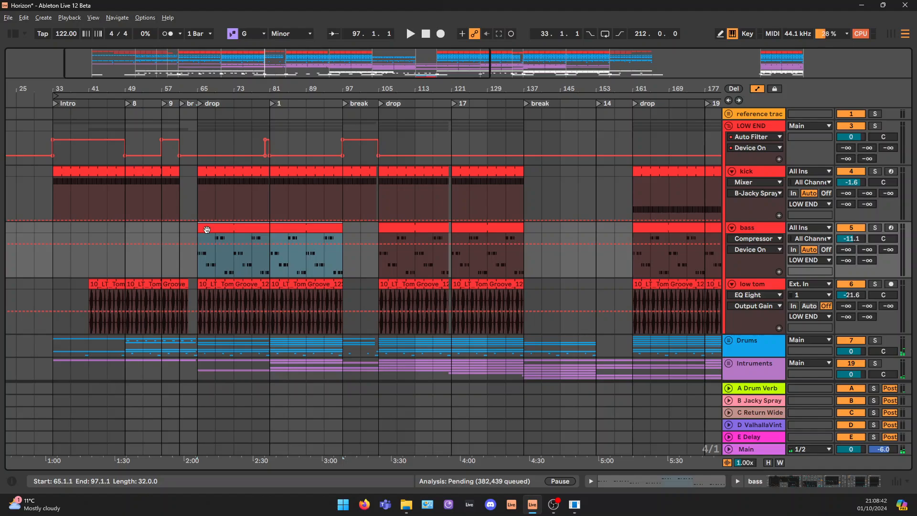
scroll(221, 230, "down", 3)
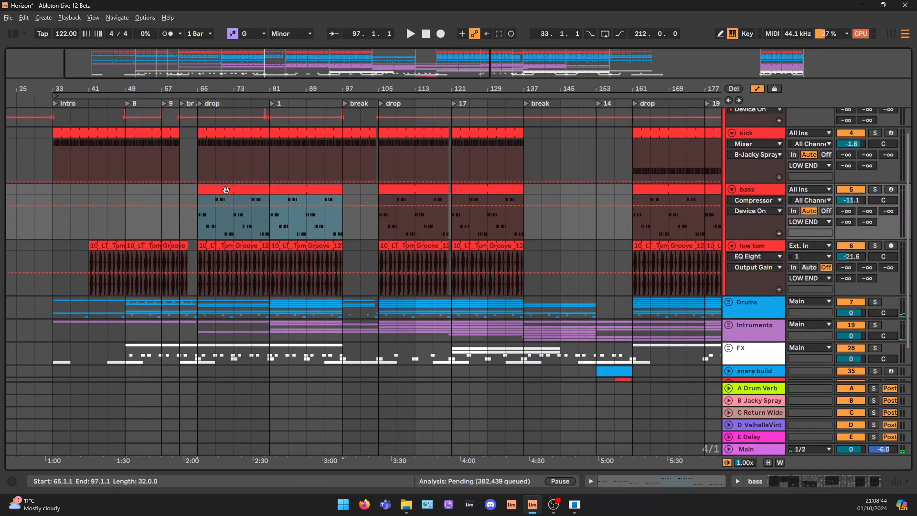
scroll(297, 226, "up", 2)
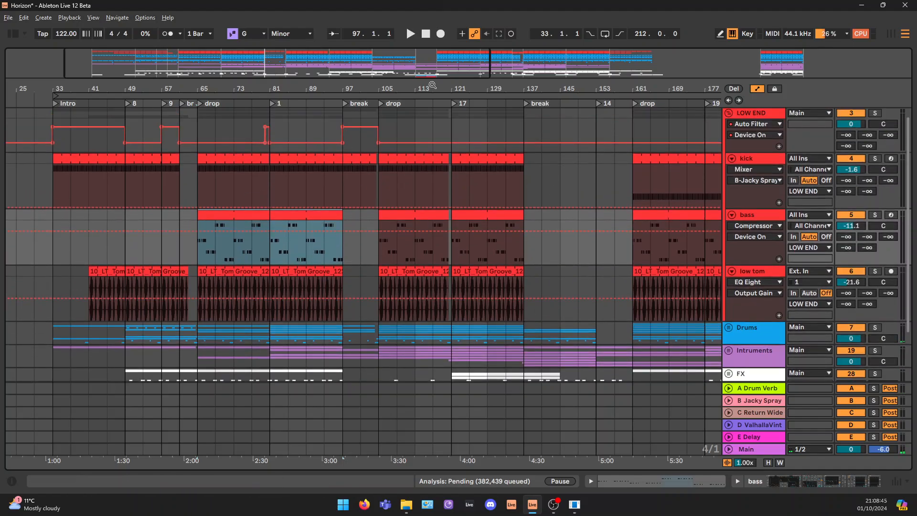
left_click(726, 112)
Compare the Drums group's sections by highlighting bars 33 to 65, 65 to 81 and 105 to 121
left_click_drag(195, 142, 54, 153)
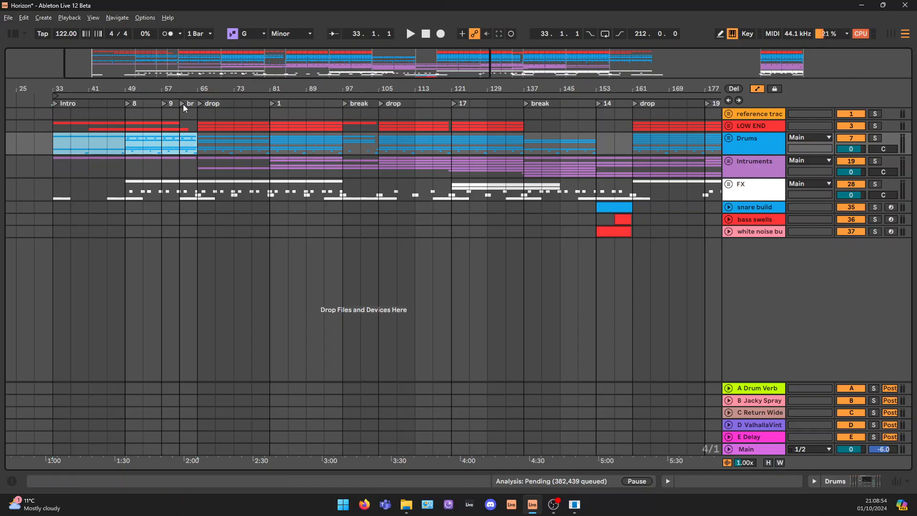
left_click_drag(172, 62, 158, 53)
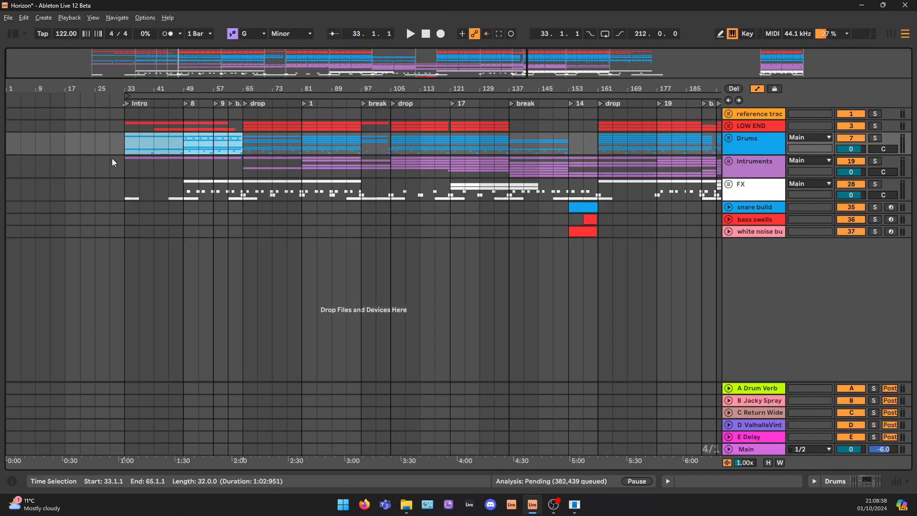
left_click(245, 136)
left_click_drag(241, 143, 296, 142)
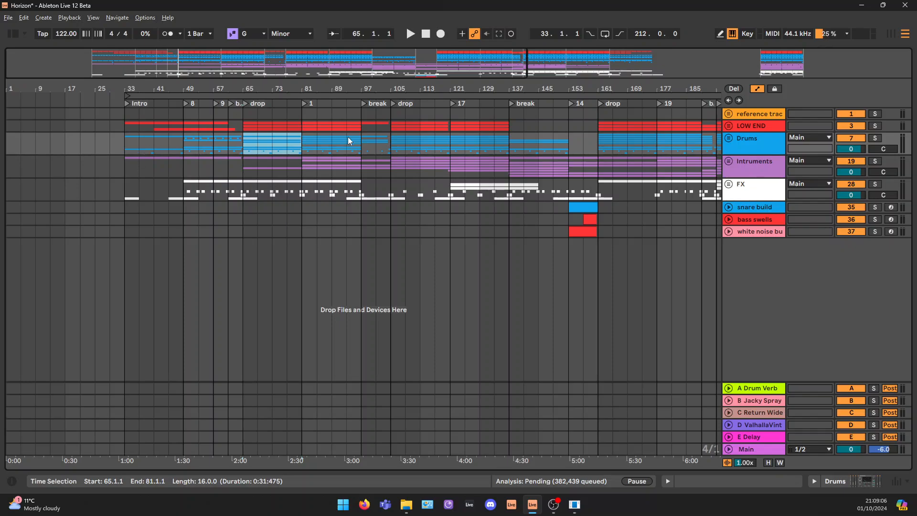
left_click(395, 141)
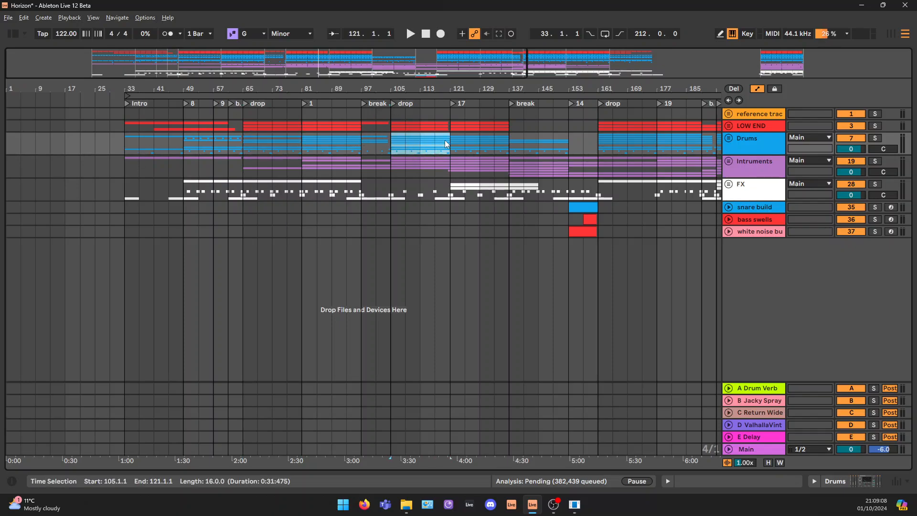
left_click_drag(419, 69, 419, 56)
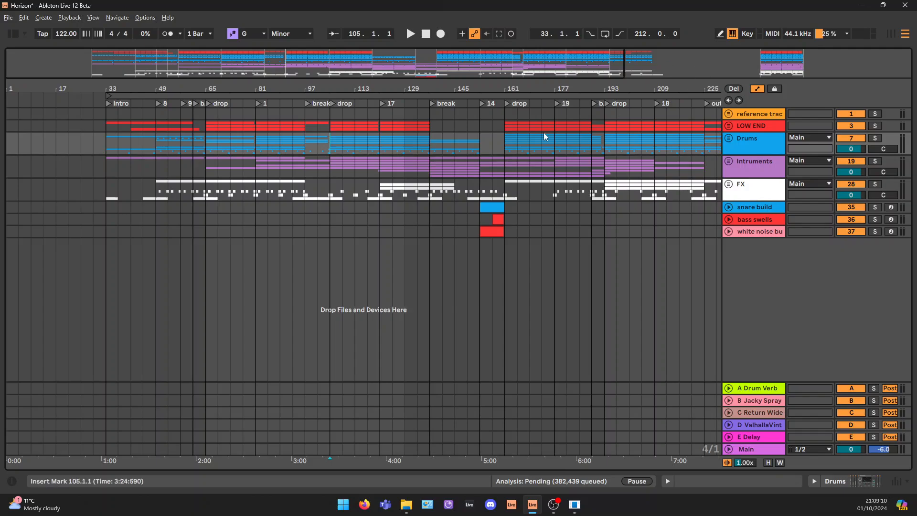
Audition the second half of the first drop from bar 81, and unfold the Intruments group
left_click(257, 104)
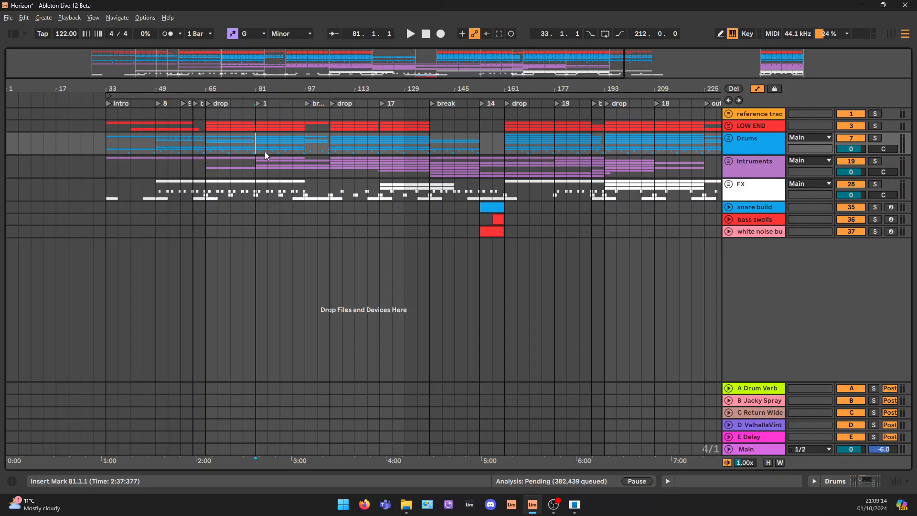
key("space")
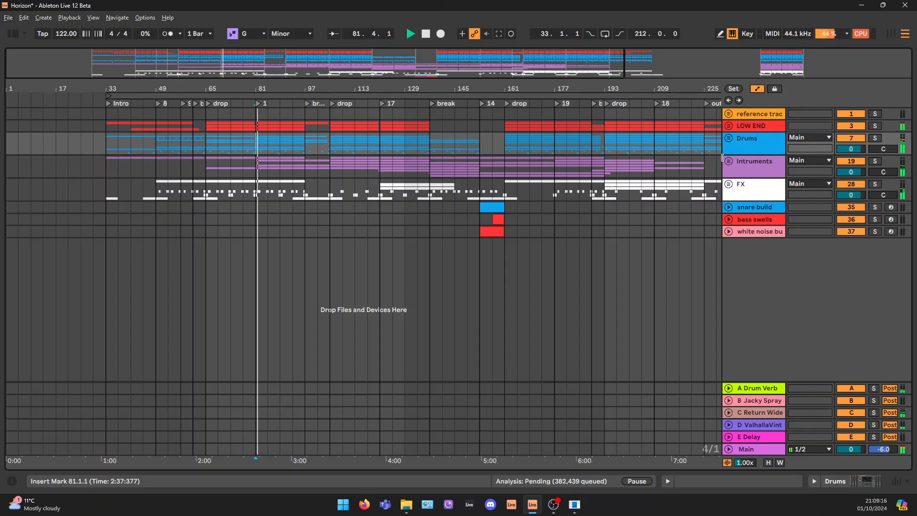
left_click(746, 160)
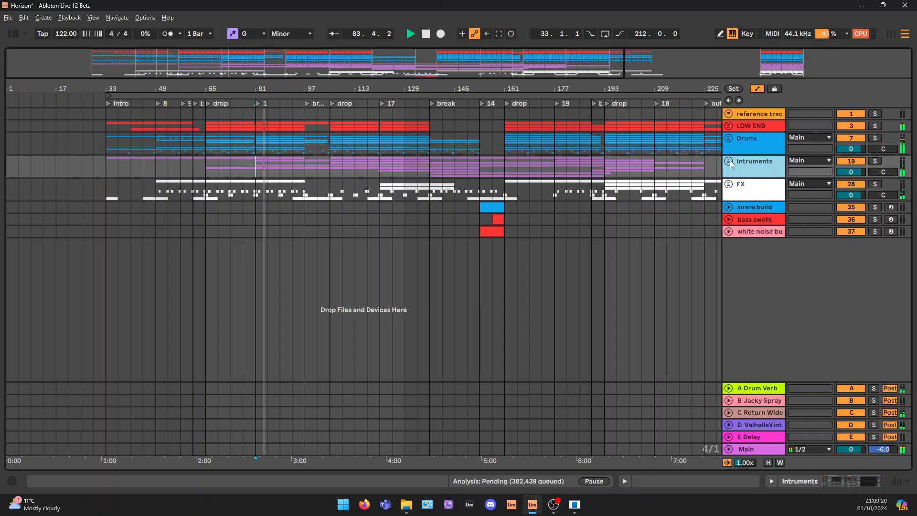
left_click(730, 161)
key("space")
Examine the stab clip and the viola automation between bars 81 and 97, and fold the Intruments group
left_click(755, 230)
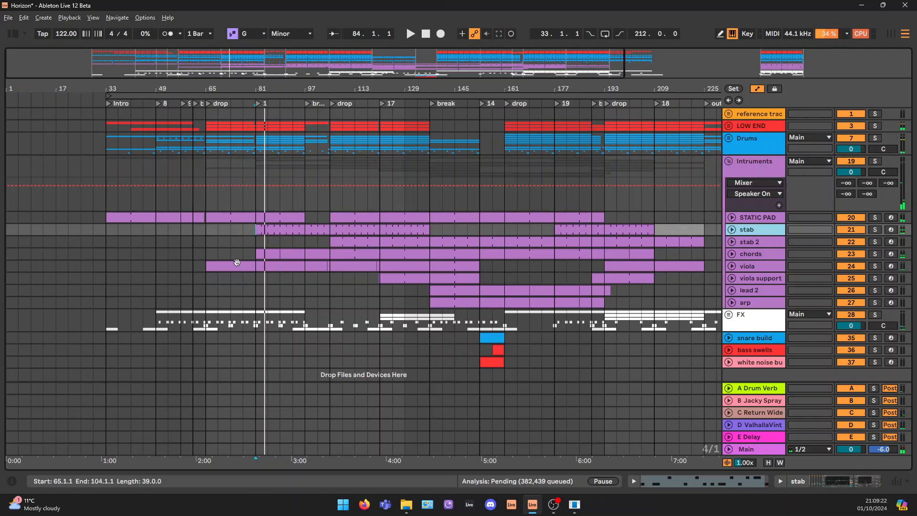
left_click(283, 230)
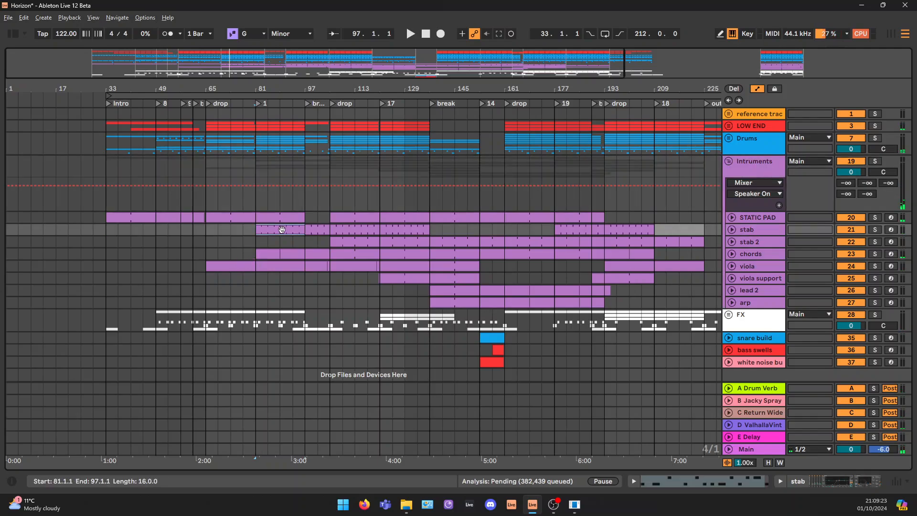
left_click(756, 229)
left_click(758, 268)
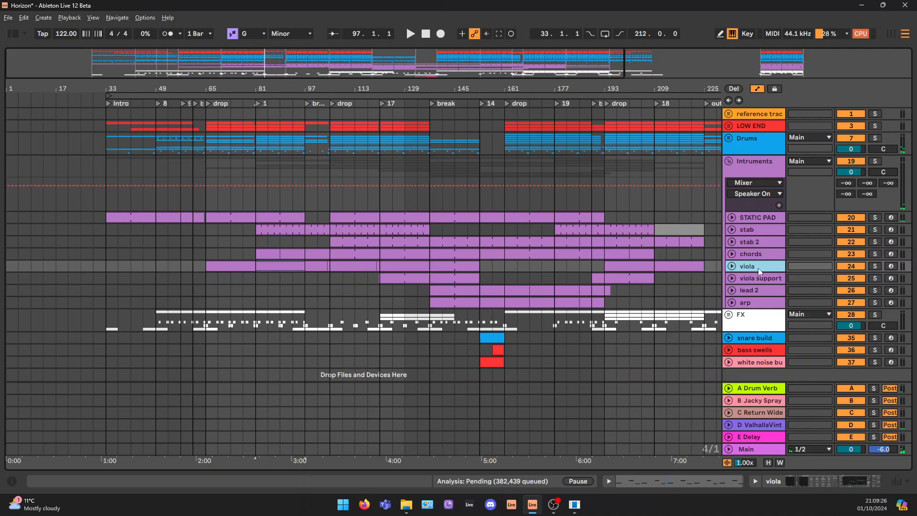
left_click(731, 266)
left_click(268, 276)
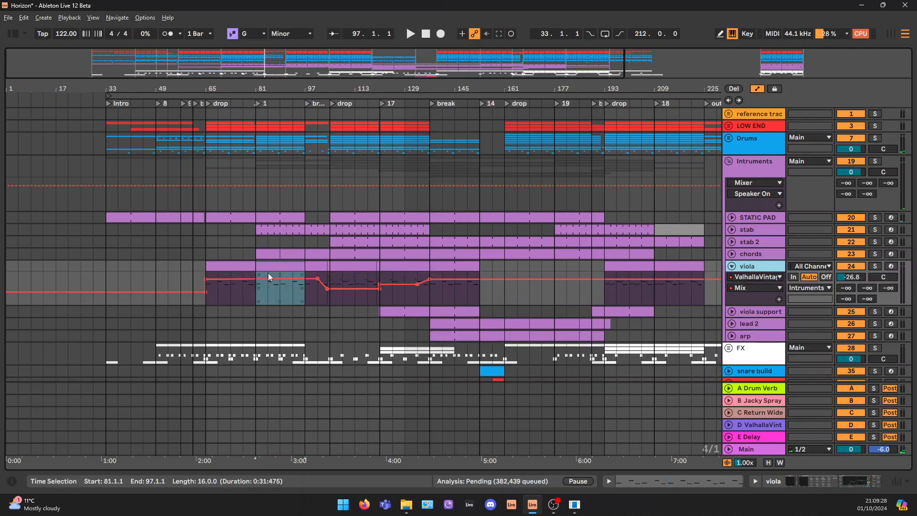
left_click(731, 266)
left_click(730, 162)
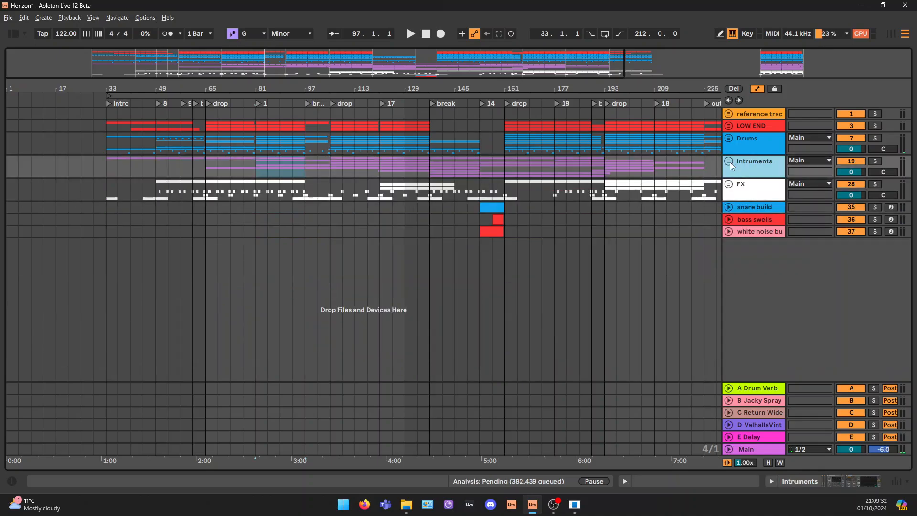
Play the break from its locator at bar 97
left_click(308, 102)
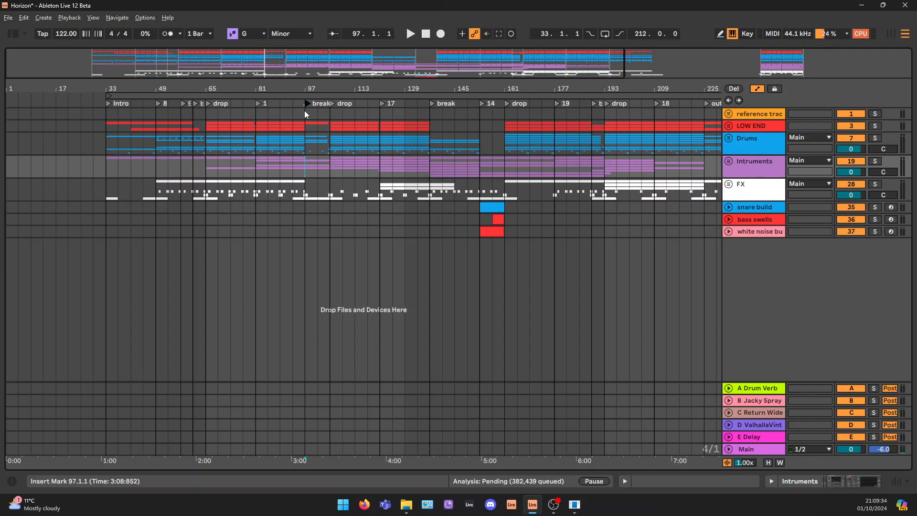
left_click(308, 169)
key("space")
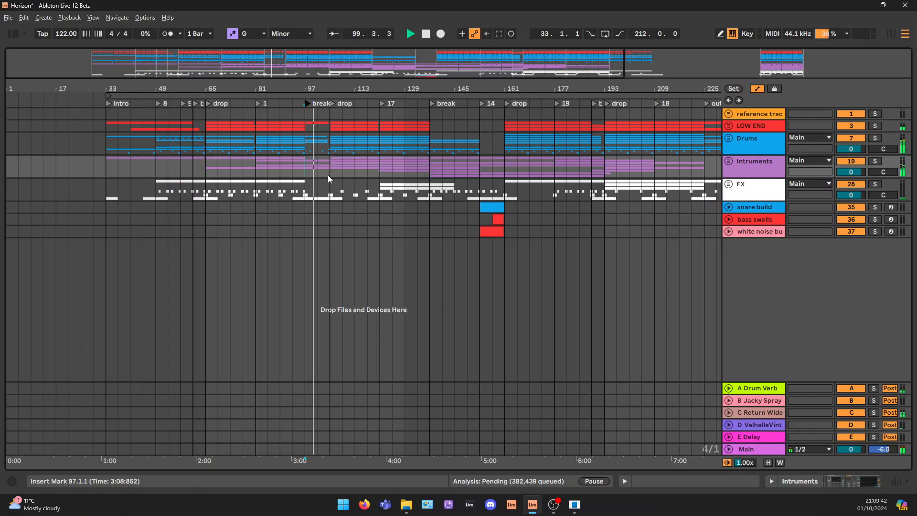
Unfold the LOW END group to examine its Auto Filter automation during the break, and fold it again
left_click(753, 125)
left_click(728, 125)
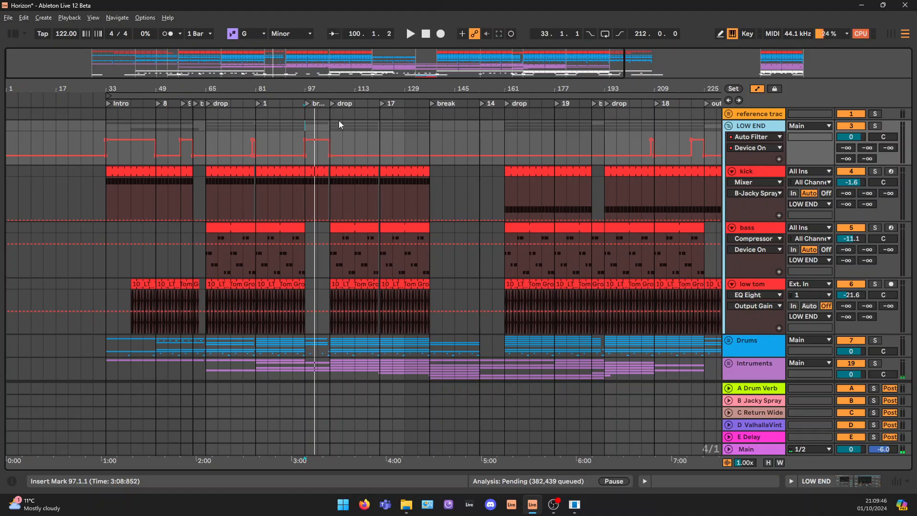
left_click(727, 126)
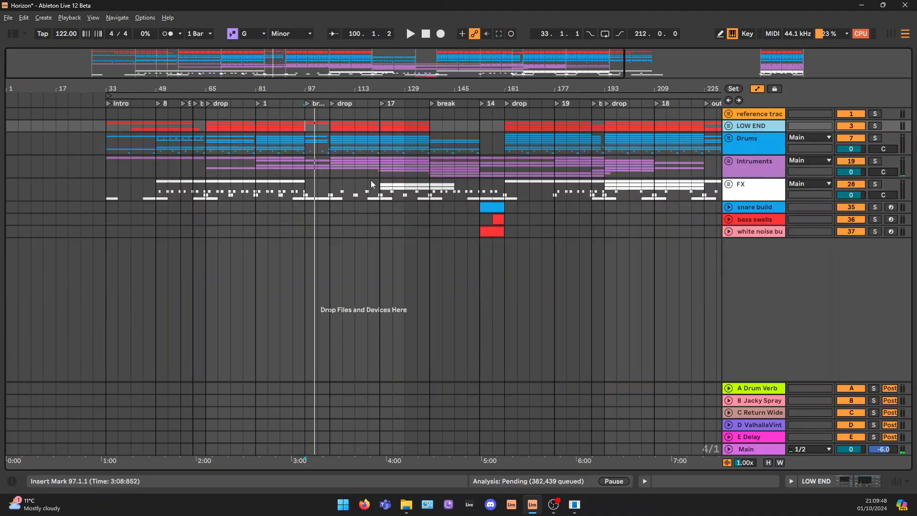
Play the second drop from its locator at bar 105
left_click(332, 104)
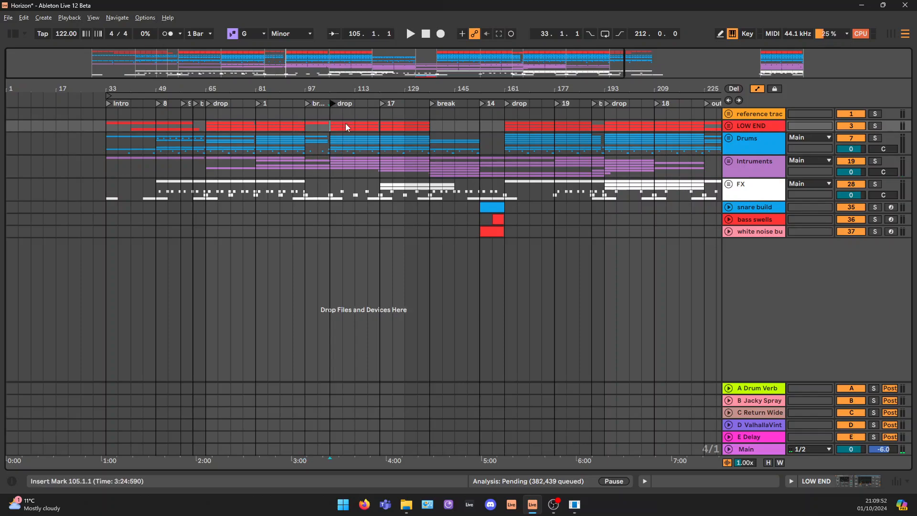
key("space")
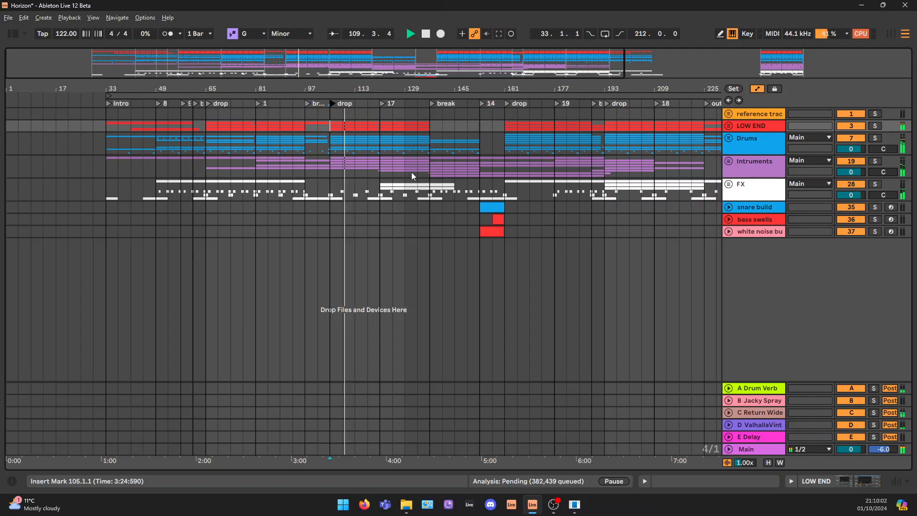
Unfold the Intruments group, examine the viola track's ValhallaVintage Mix automation around the second drop, and fold the group again
left_click(744, 163)
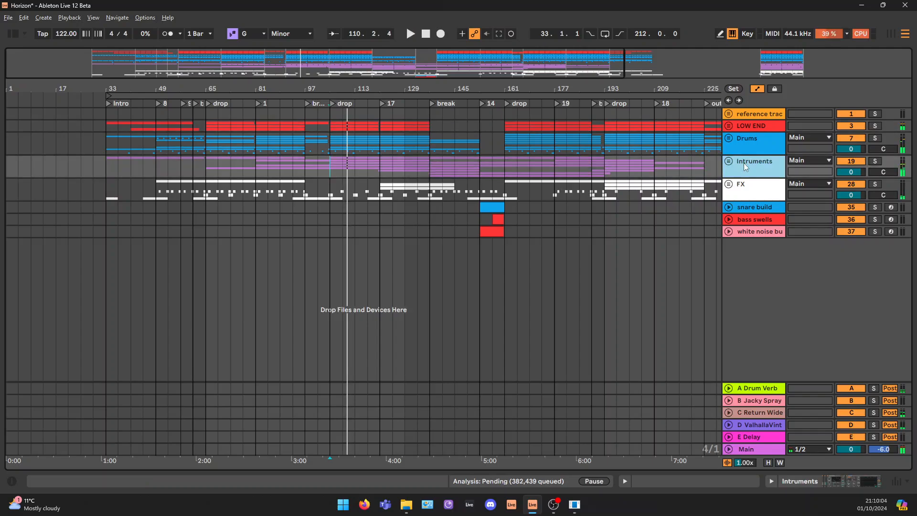
left_click(731, 162)
scroll(735, 230, "down", 1)
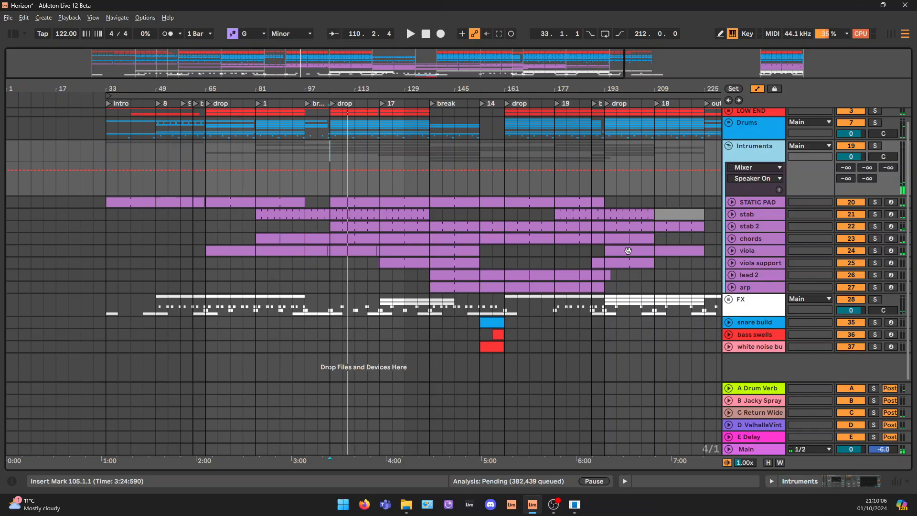
left_click(750, 249)
left_click(731, 250)
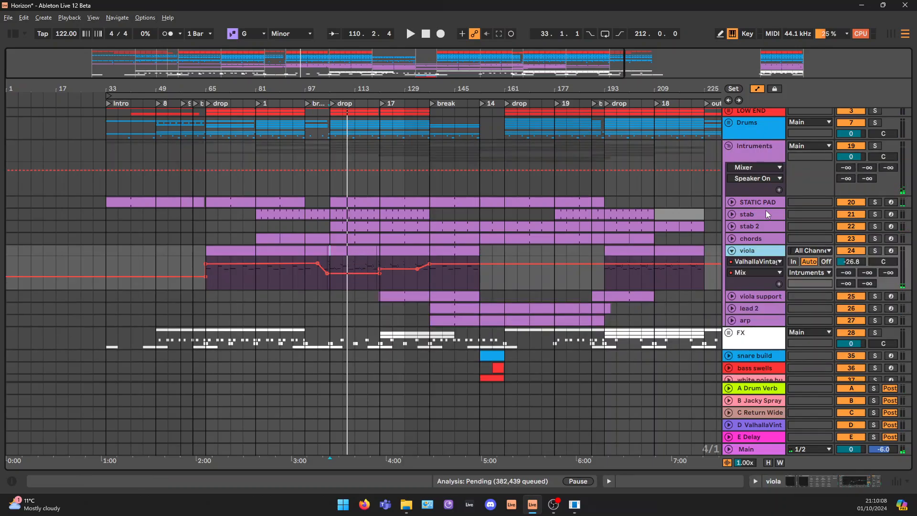
left_click(729, 146)
Play the second half of the drop from its locator at bar 121
left_click(381, 103)
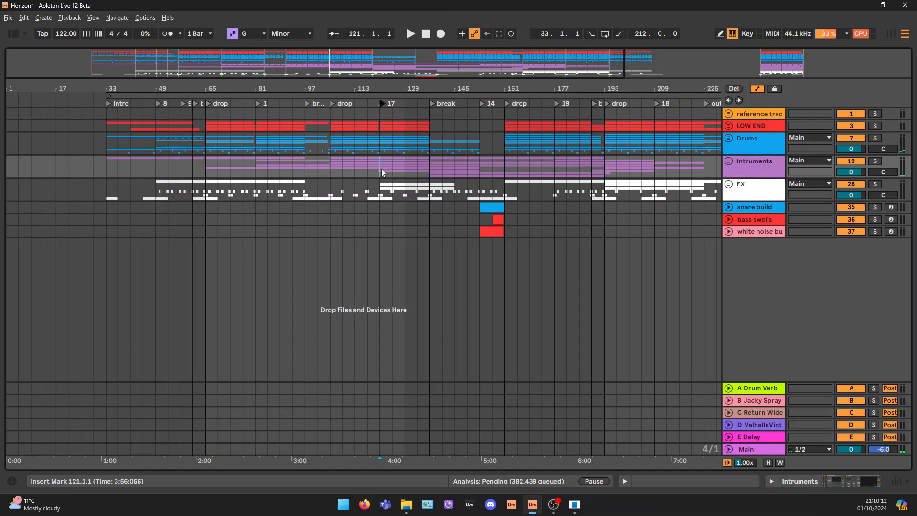
key("space")
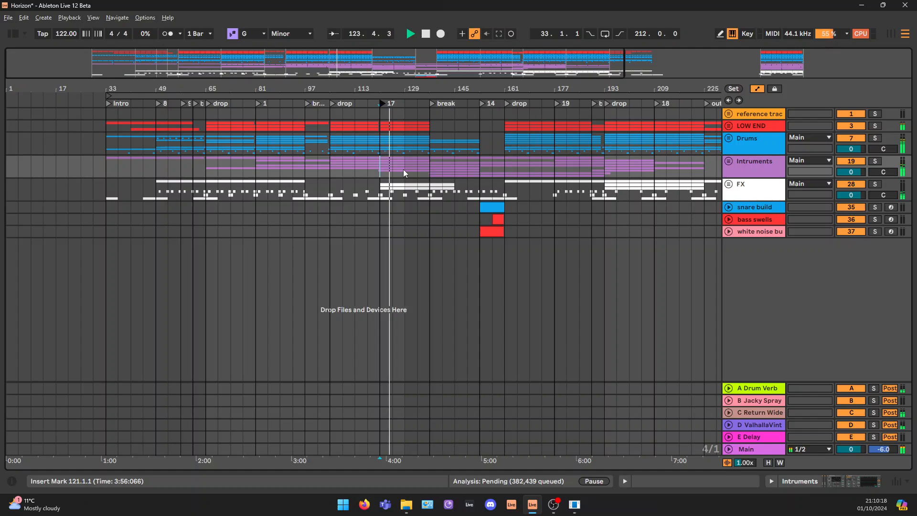
key("space")
Highlight the main break from bar 137 in the Intruments, Drums and LOW END groups to compare which parts continue
left_click(432, 103)
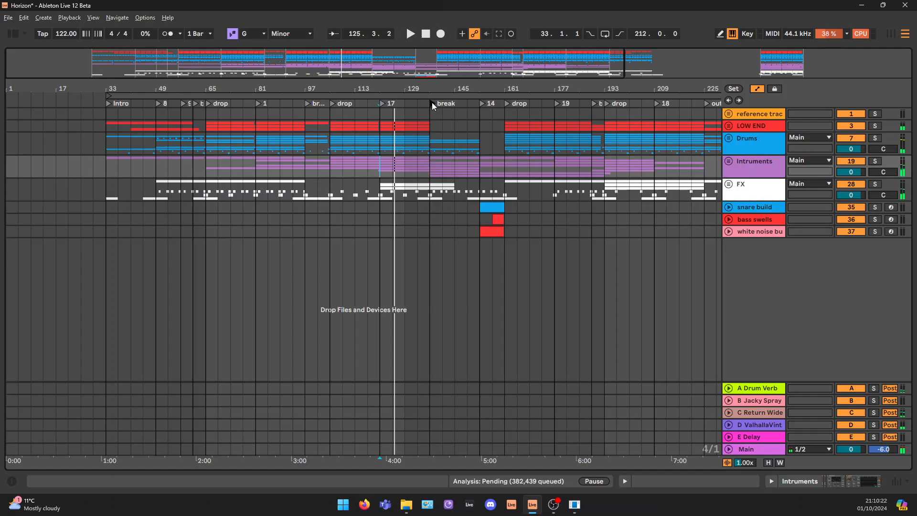
left_click_drag(429, 162, 504, 157)
left_click(432, 165)
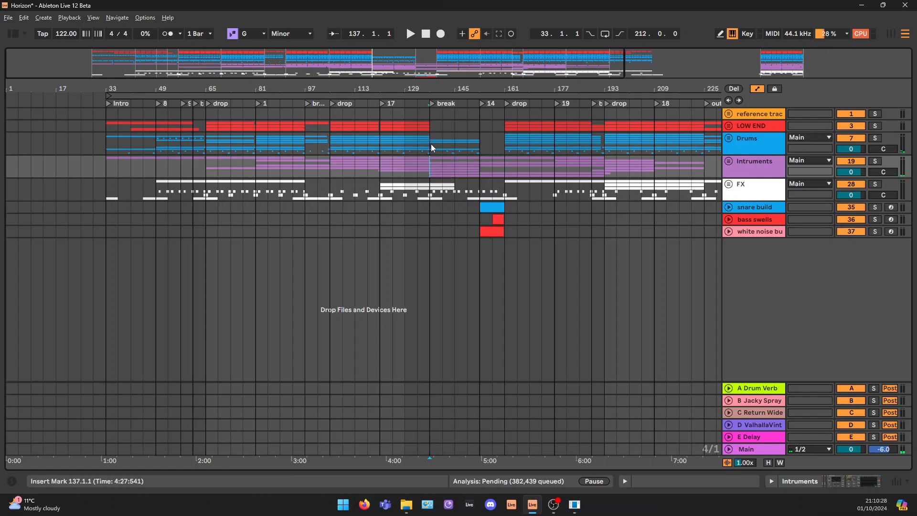
left_click_drag(430, 140, 468, 140)
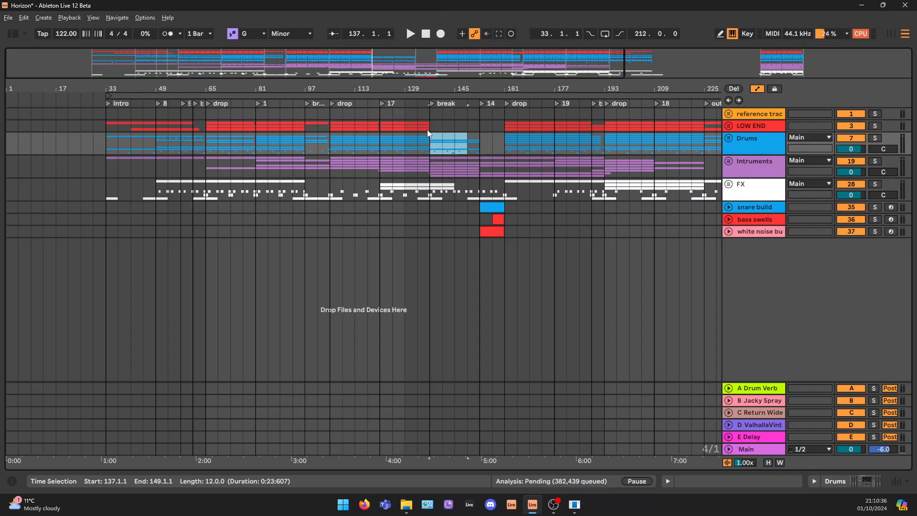
left_click_drag(427, 130, 299, 137)
left_click_drag(429, 124, 485, 120)
left_click(479, 125)
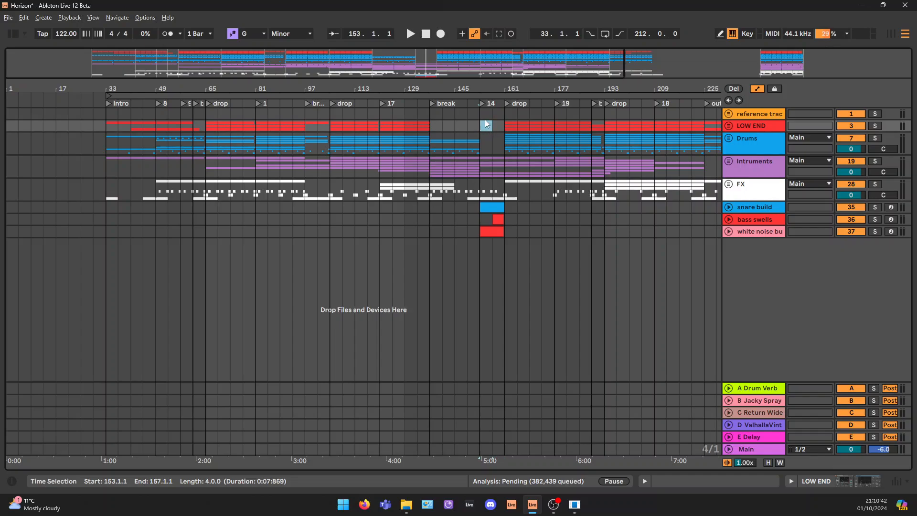
Play the build-up from its locator at bar 153
left_click(482, 102)
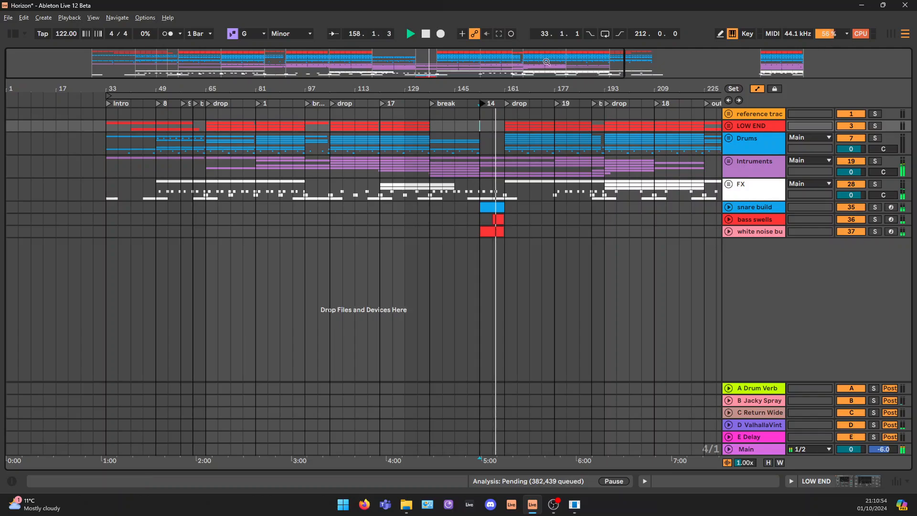
left_click_drag(470, 63, 386, 92)
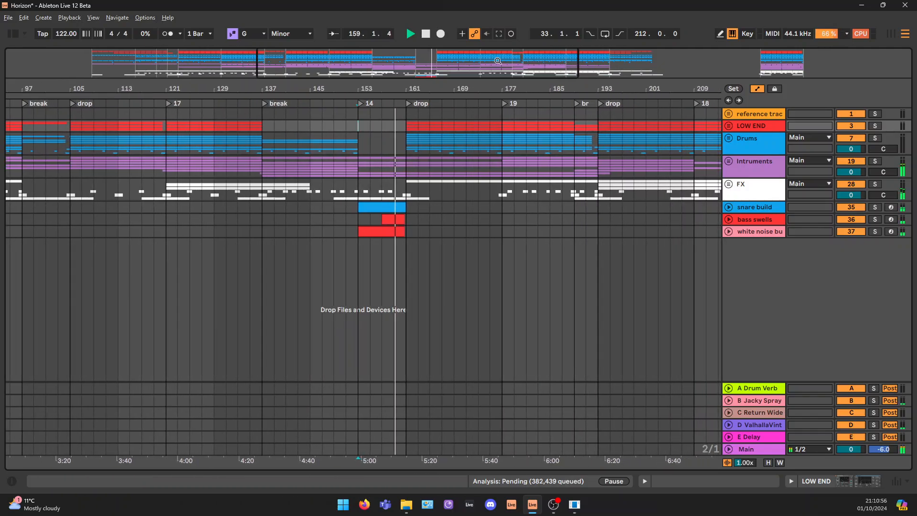
key("space")
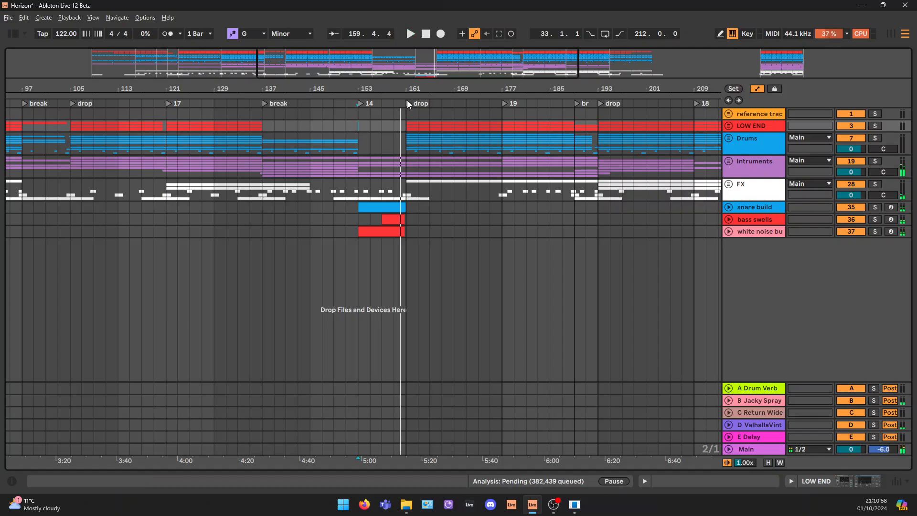
Play the drop from its locator at bar 161
left_click(409, 103)
scroll(473, 129, "down", 5)
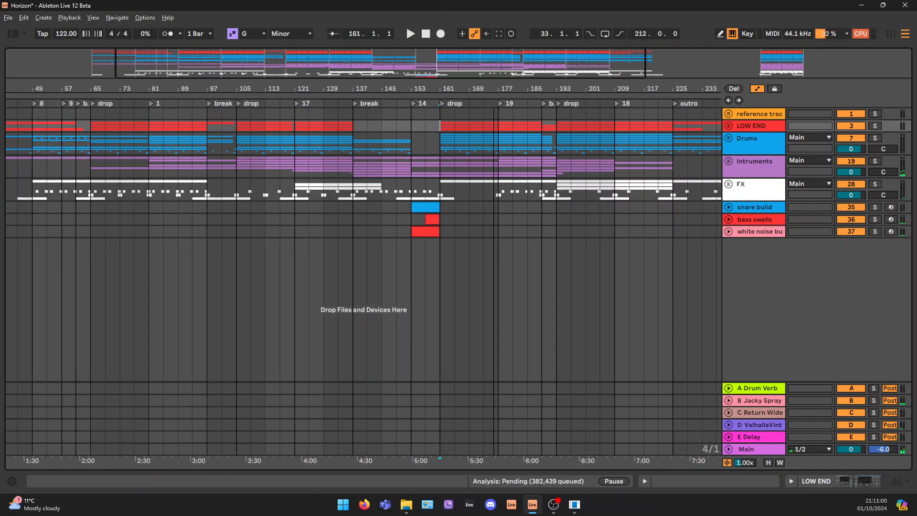
left_click(453, 102)
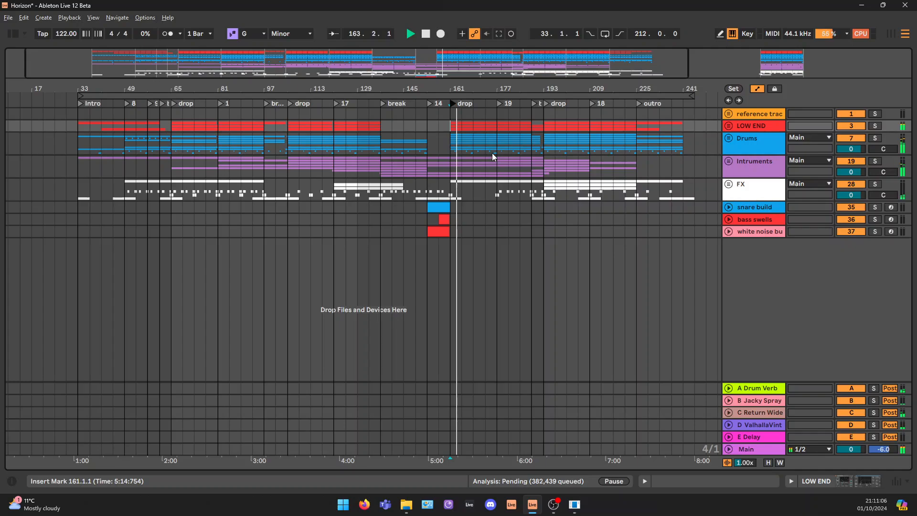
Play the section that starts at the bar 177 locator
left_click(498, 102)
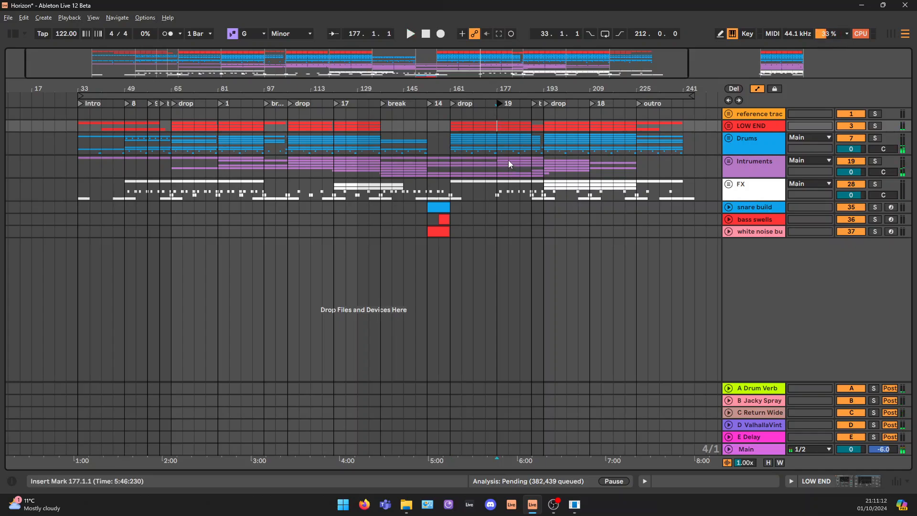
key("space")
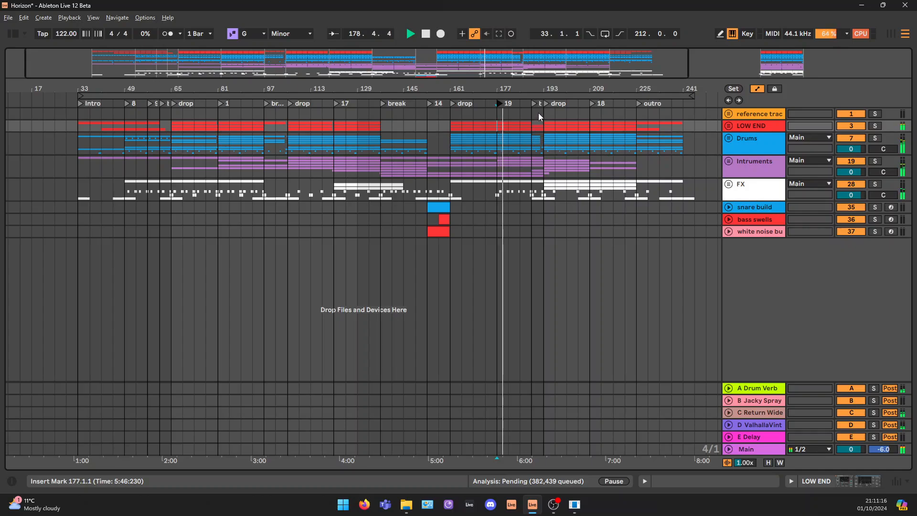
key("space")
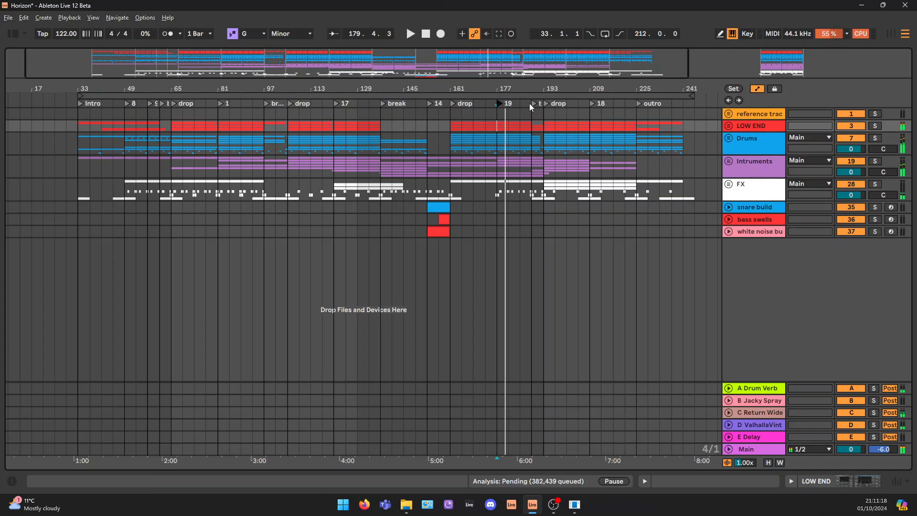
Highlight the LOW END group over the short break at bars 189 to 193, and play the final drop from bar 193
left_click(533, 125)
left_click_drag(533, 126, 543, 127)
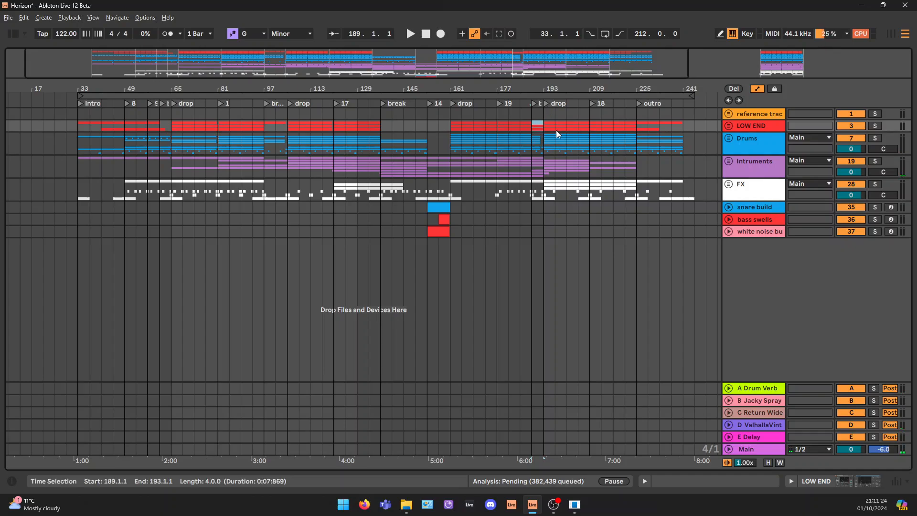
left_click(544, 125)
left_click_drag(545, 123, 684, 123)
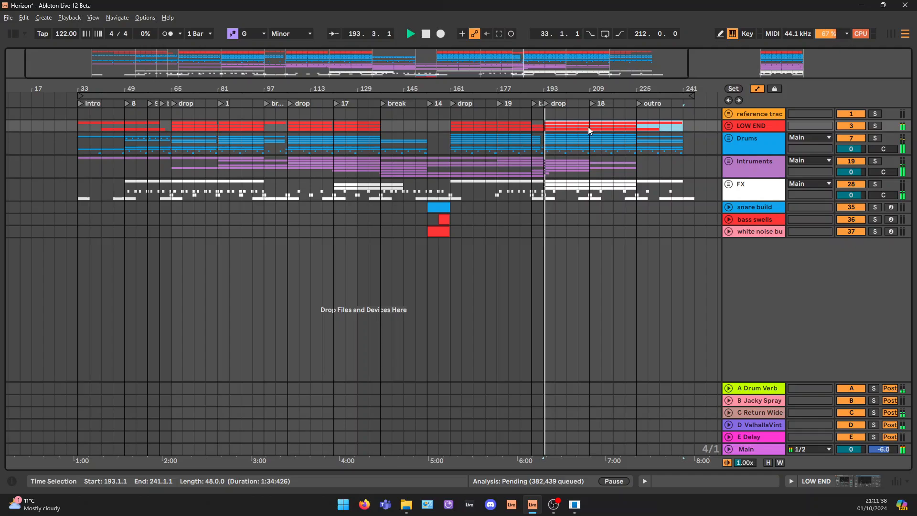
Play the section at the bar 209 locator, and the outro from its locator at bar 225
left_click(593, 103)
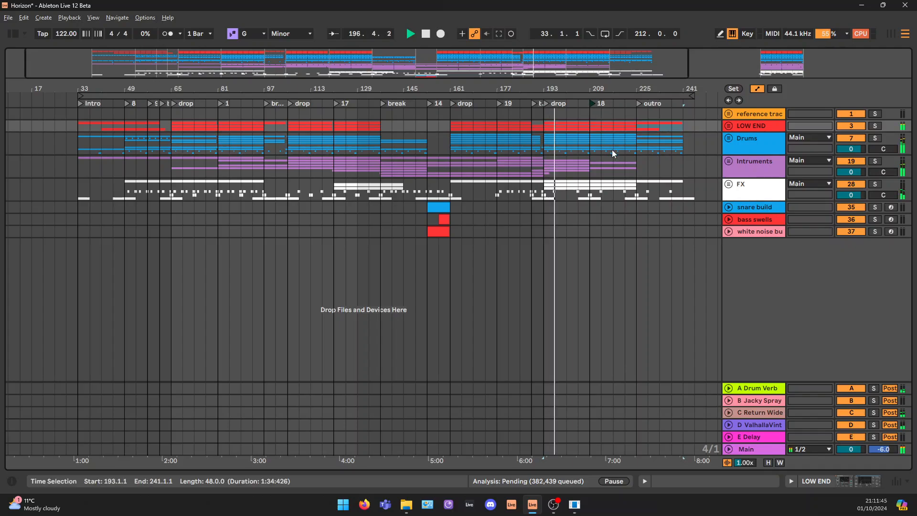
left_click(639, 103)
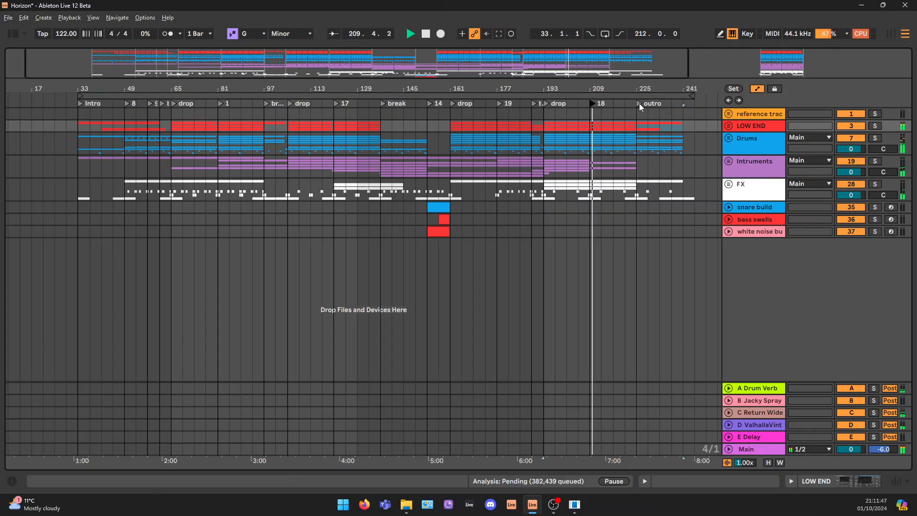
key("space")
Highlight the LOW END group from bar 209 to 241, and select the whole arrangement from bar 33 to 245
left_click(682, 125)
left_click(590, 129, "shift")
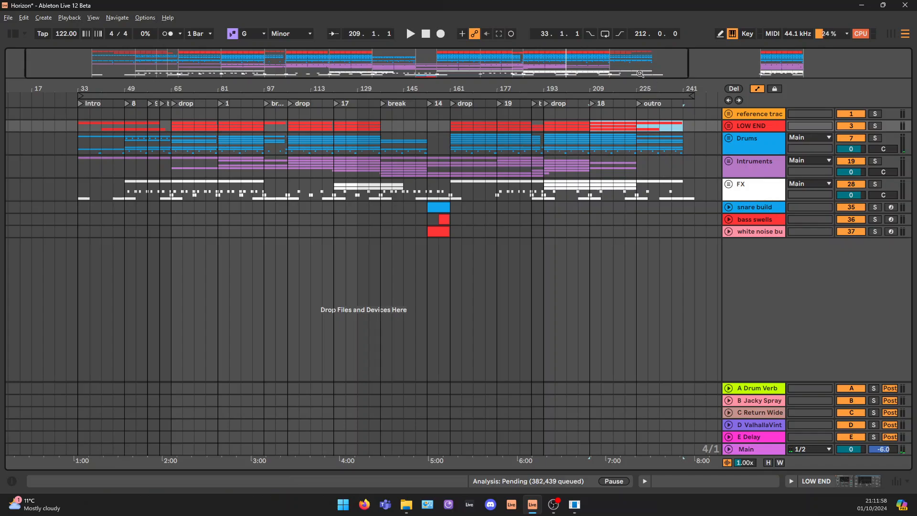
left_click_drag(587, 64, 418, 61)
mouse_move(152, 62)
left_mouse_down()
mouse_move(152, 70)
mouse_move(149, 61)
left_mouse_up()
left_click(177, 94)
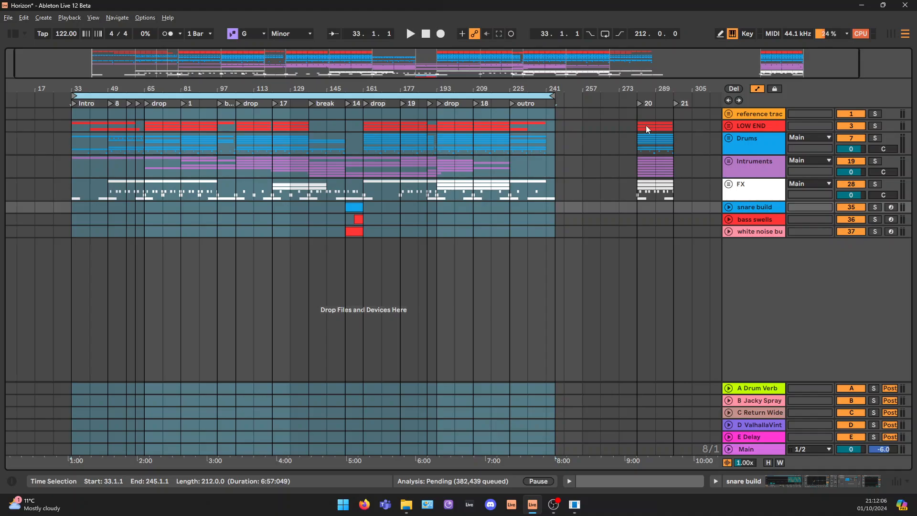
Highlight the 16-bar loop at bars 281 to 297, and unfold the LOW END group to inspect its kick, bass and low tom tracks
left_click_drag(648, 128, 671, 193)
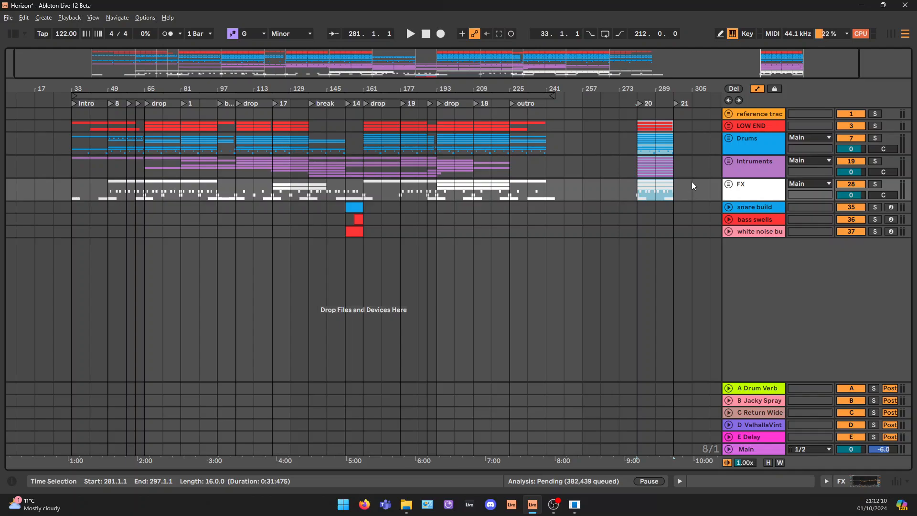
left_click(759, 127)
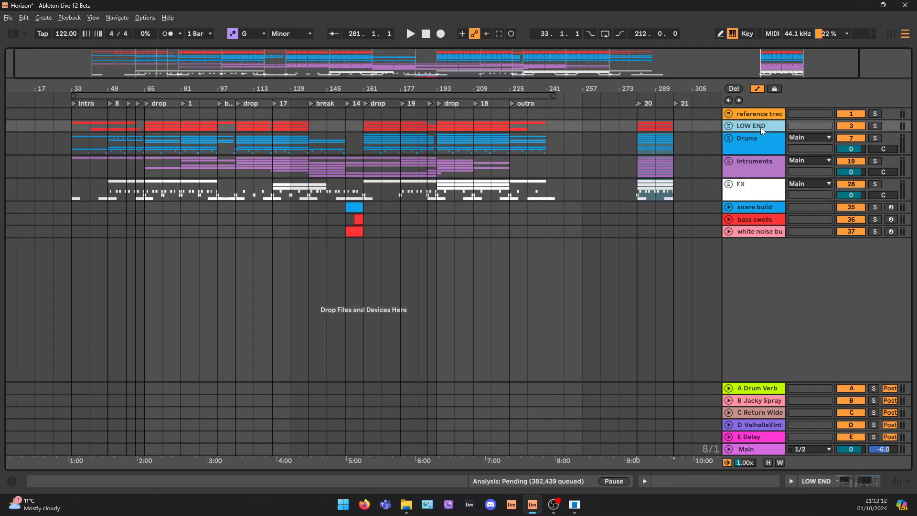
left_click(728, 125)
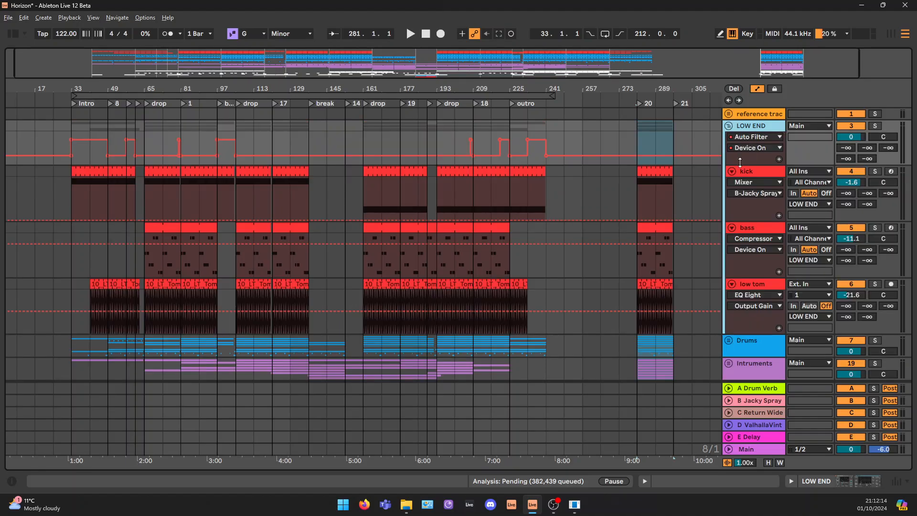
left_click(749, 171)
left_click(752, 229)
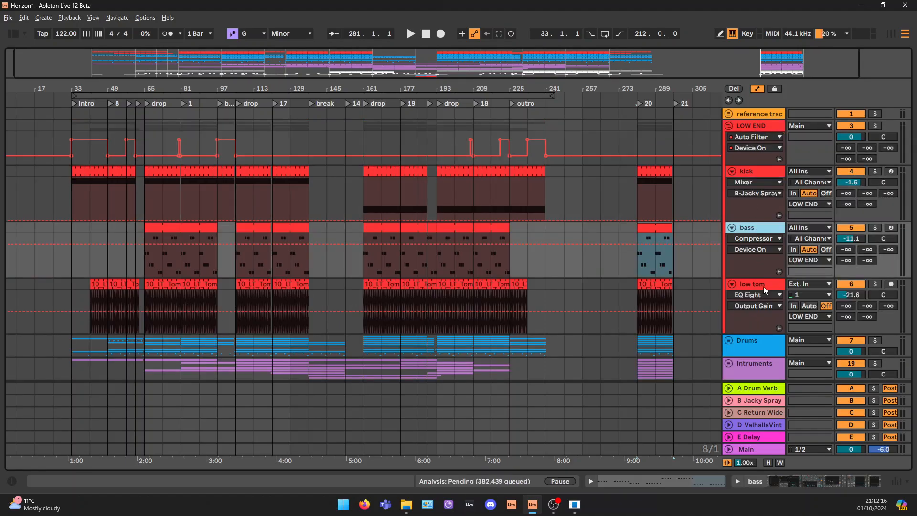
left_click(763, 286)
Solo the kick track for the 16-bar loop starting at bar 281
left_click_drag(788, 71, 741, 113)
left_click(568, 191)
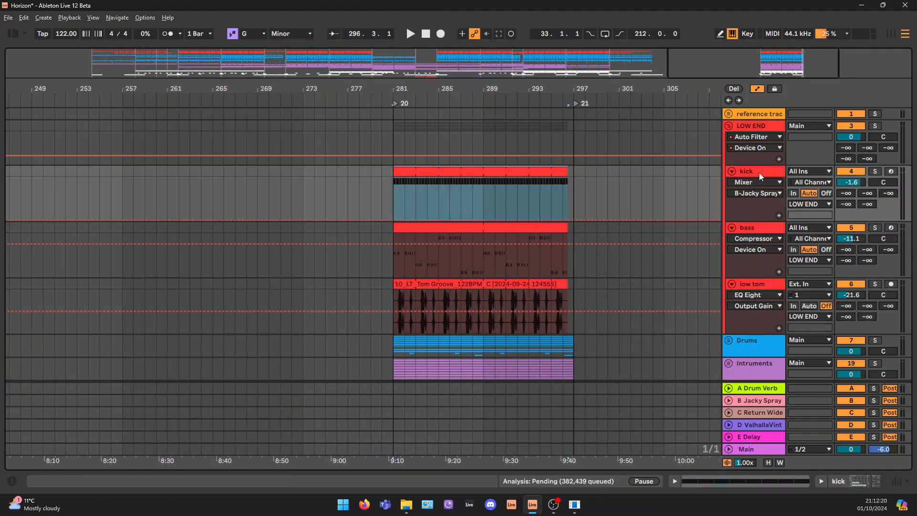
left_click(875, 171)
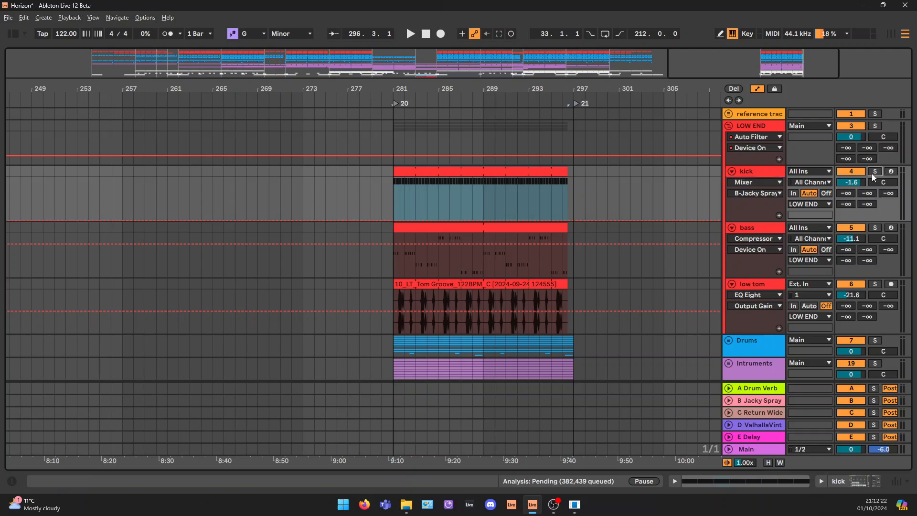
Open the kick clip in the loop, examine its safari G notes beat by beat, and show the kick track's device chain
left_click(455, 176)
double_click(454, 175)
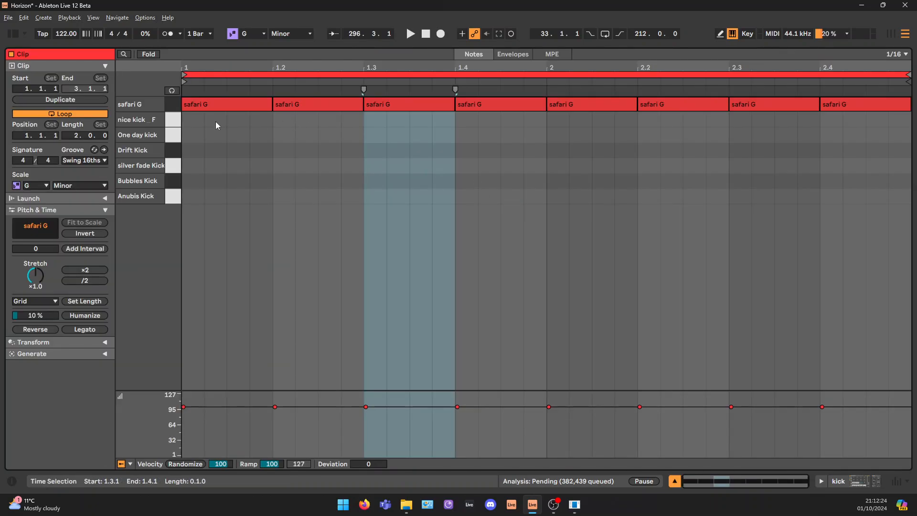
left_click_drag(215, 127, 432, 104)
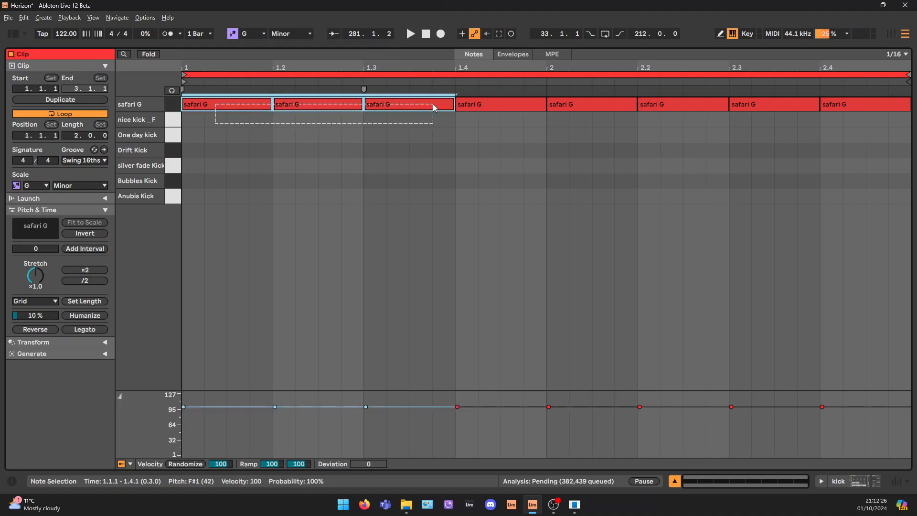
left_click(210, 142)
left_click_drag(697, 484, 691, 509)
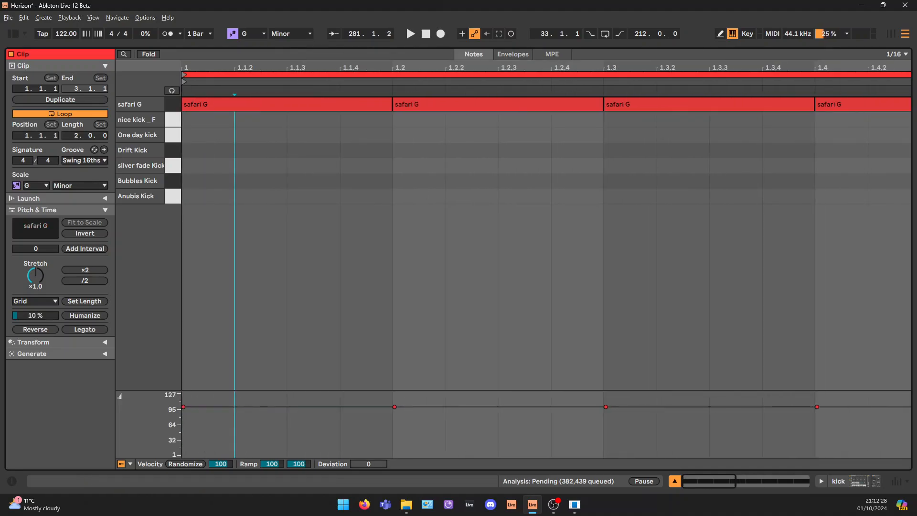
left_click(209, 104)
left_click(448, 105)
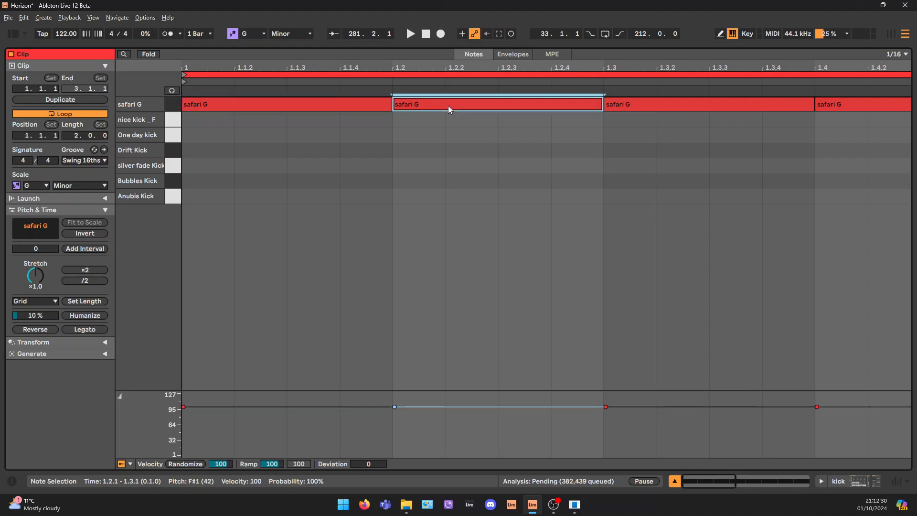
left_click(715, 104)
left_click(889, 105)
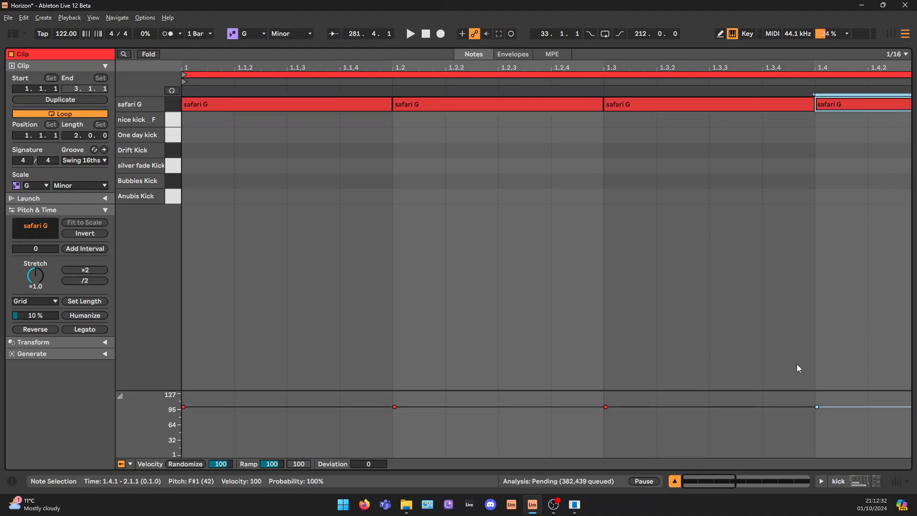
left_click(861, 480)
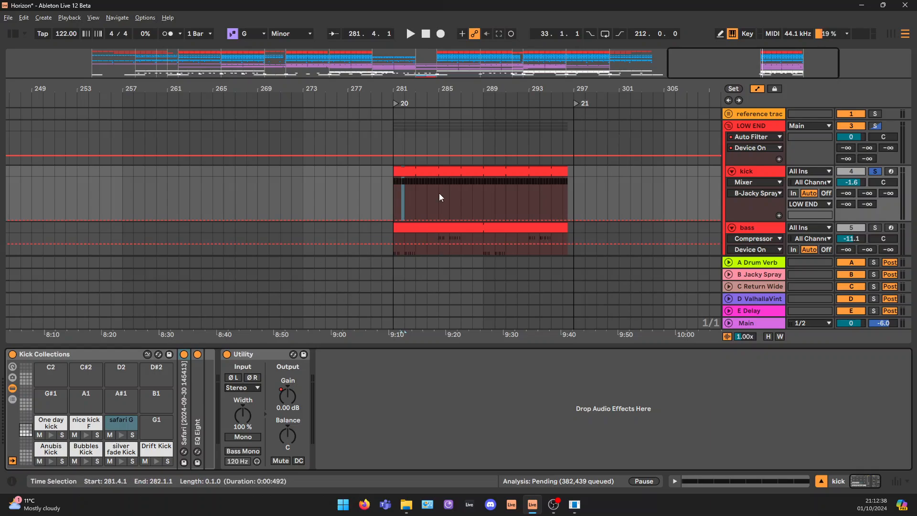
Play the soloed kick clip from bar 281 and audition the safari G pad in the Kick Collections rack
left_click(468, 171)
key("space")
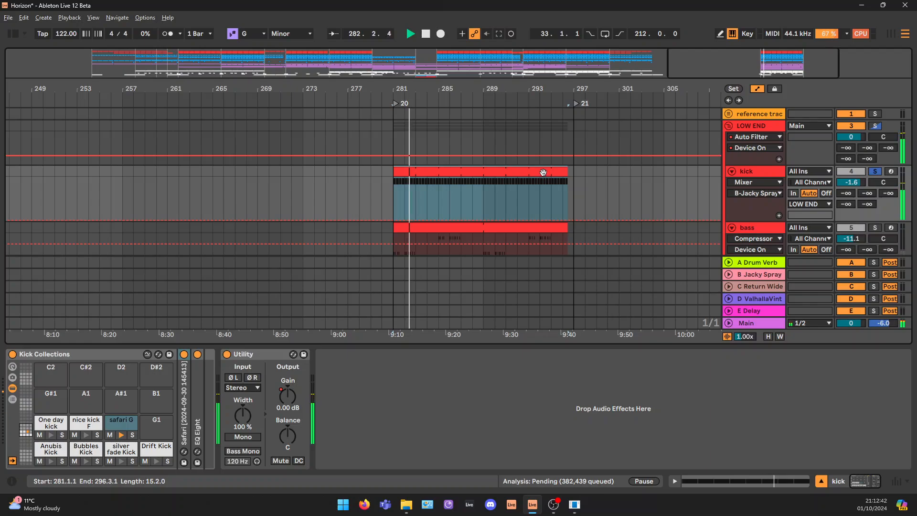
key("space")
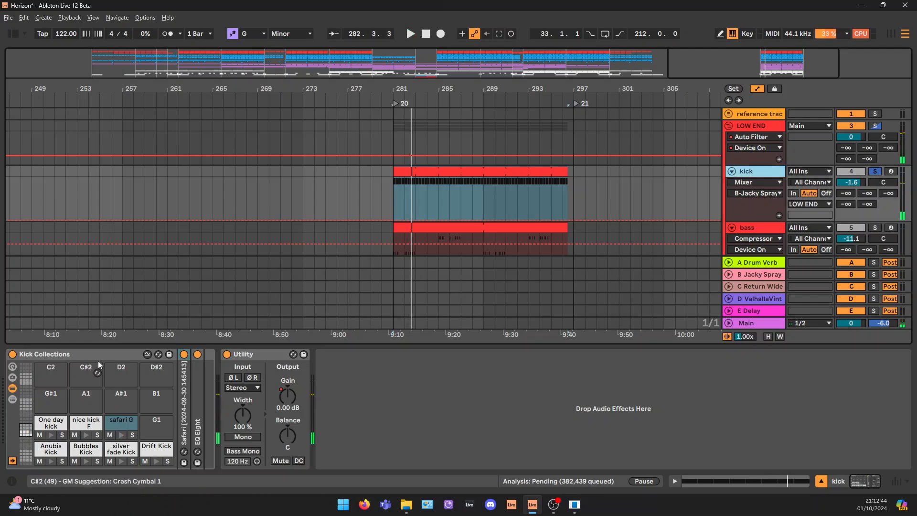
left_click(51, 436)
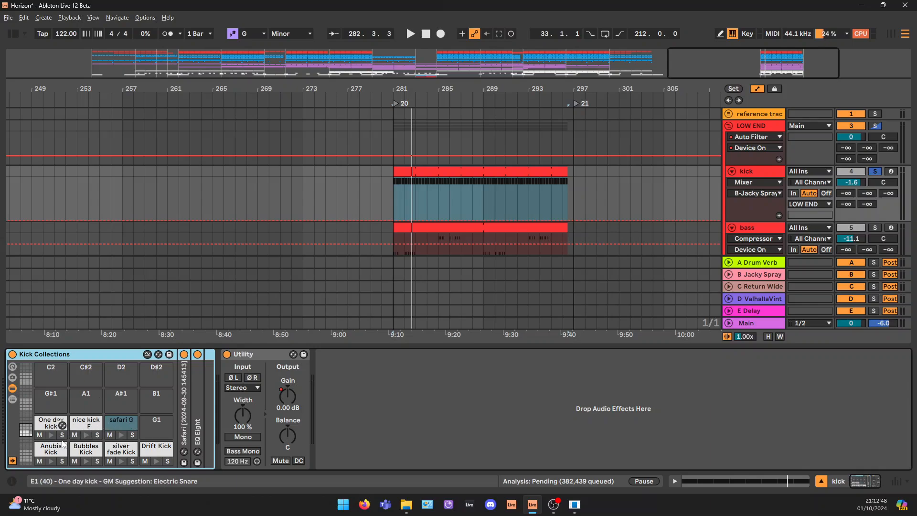
left_click(121, 436)
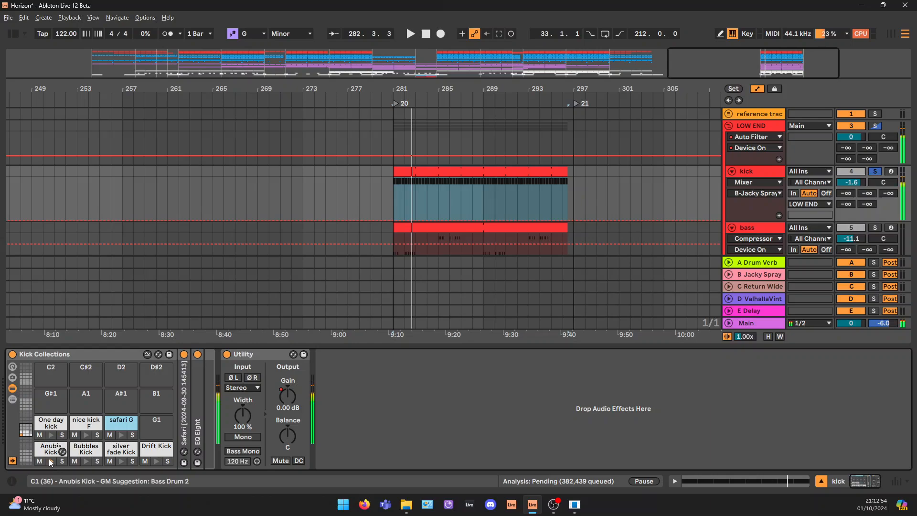
left_click(121, 435)
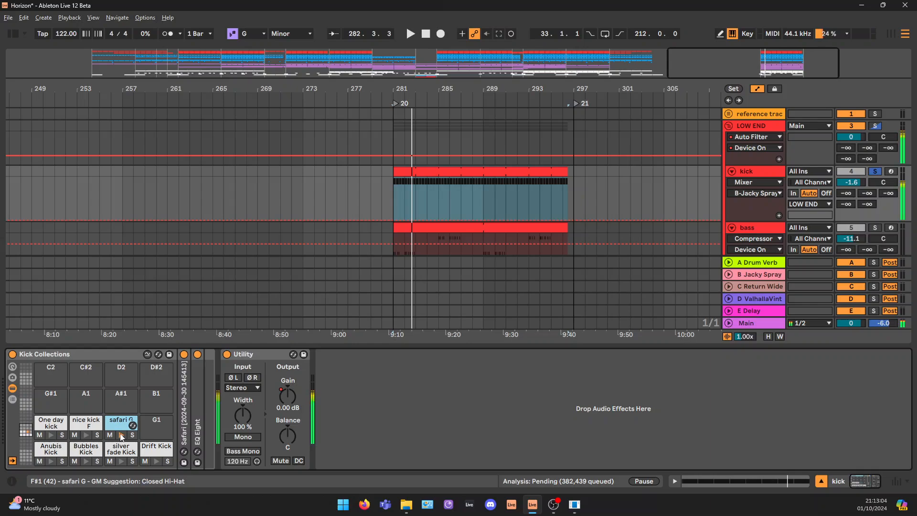
Unfold the kick's Safari sampler and EQ Eight, and inspect the enlarged EQ curve while auditioning the safari G pad
double_click(184, 403)
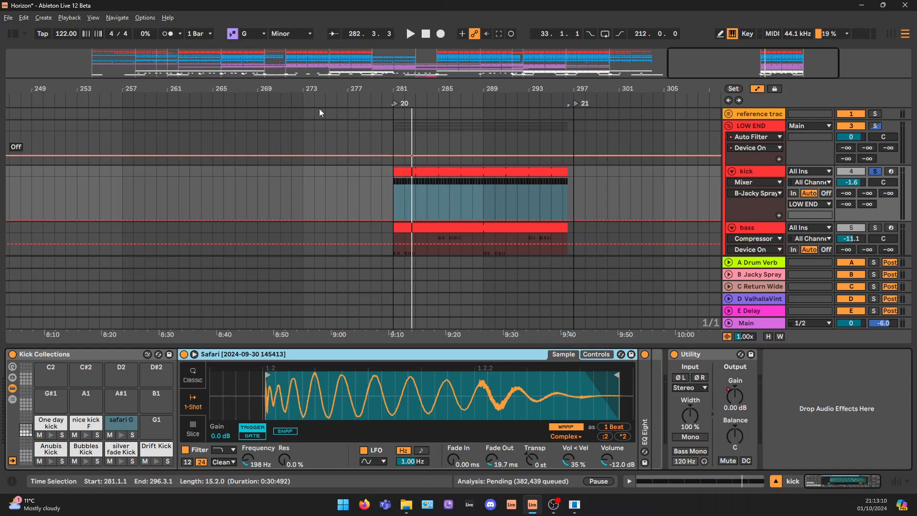
left_click(121, 425)
double_click(645, 383)
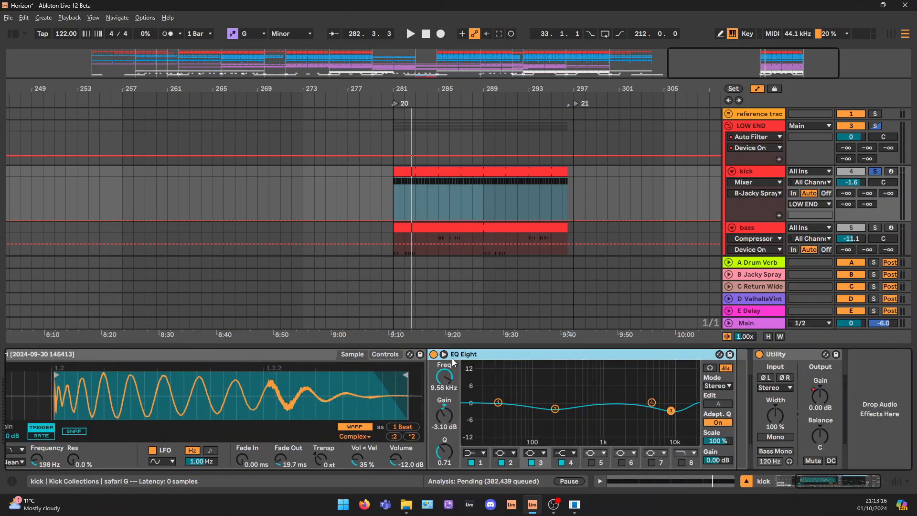
left_click(444, 354)
left_click_drag(824, 484, 805, 484)
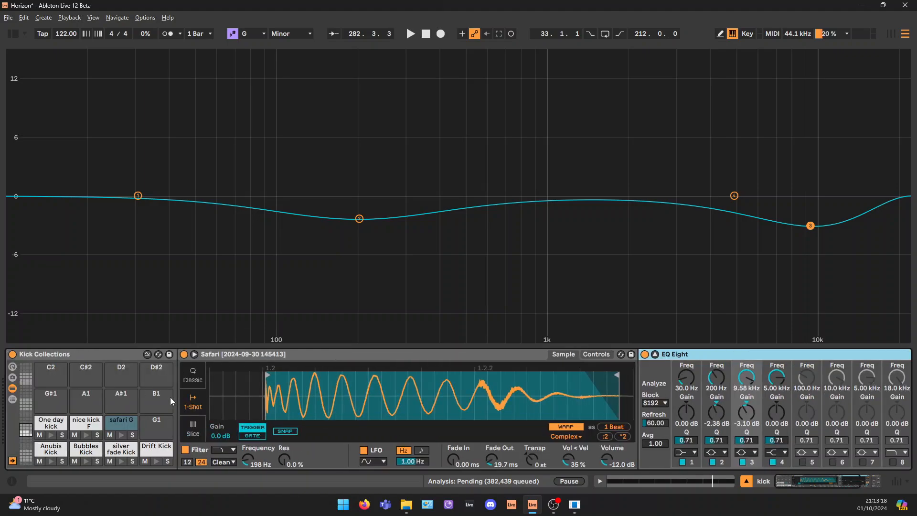
left_click(122, 435)
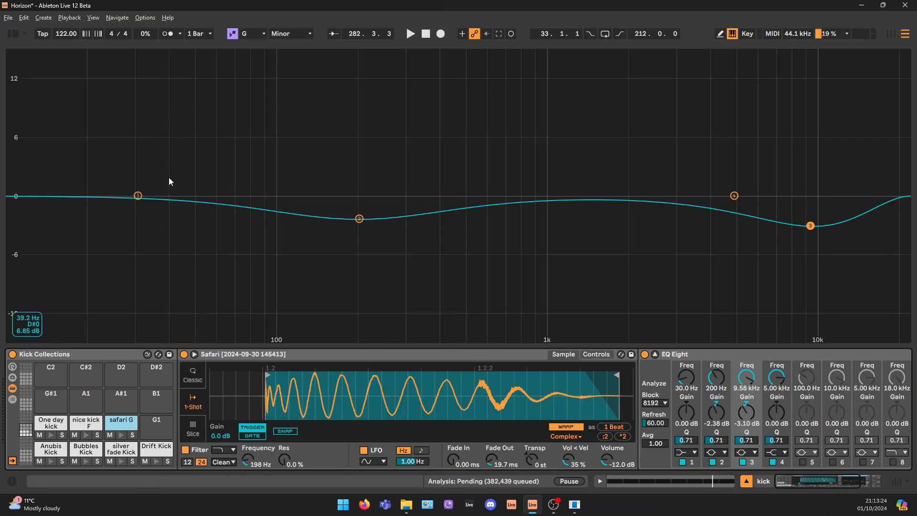
left_click(119, 437)
key("Tab")
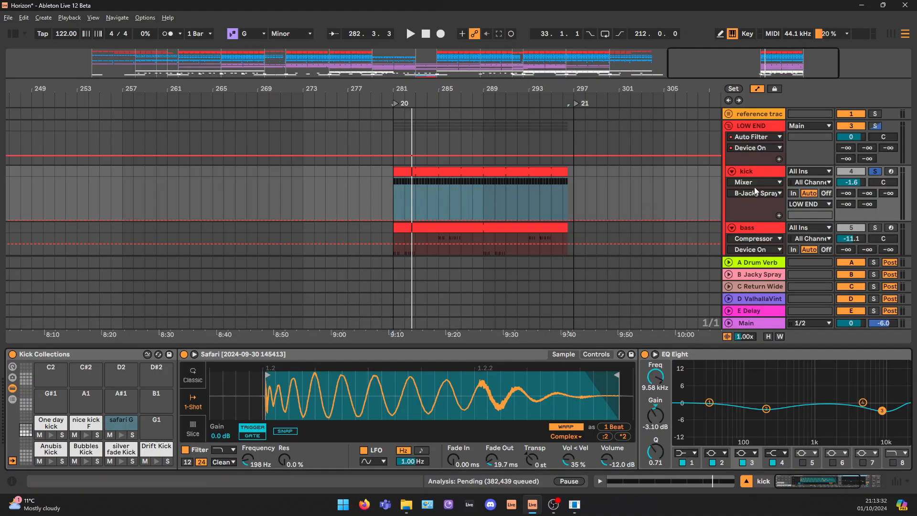
During playback, set the kick EQ Eight's band 3 to 9.79 kHz at -3.84 dB and band 2 to 206 Hz at -3.35 dB
scroll(755, 191, "down", 2)
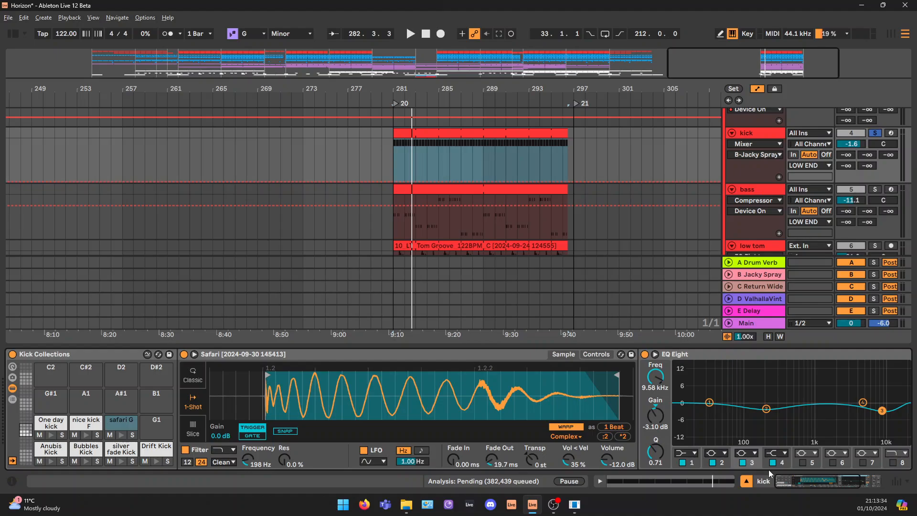
scroll(724, 460, "right", 2)
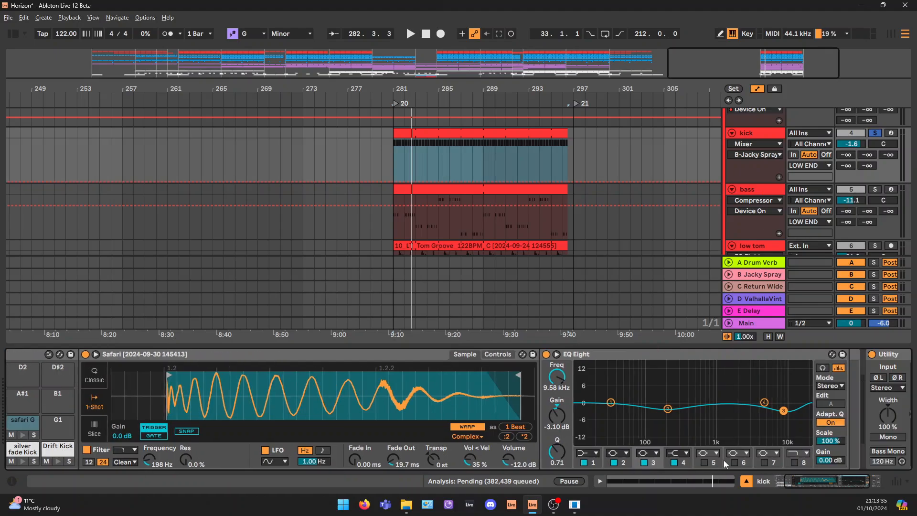
left_click(667, 410)
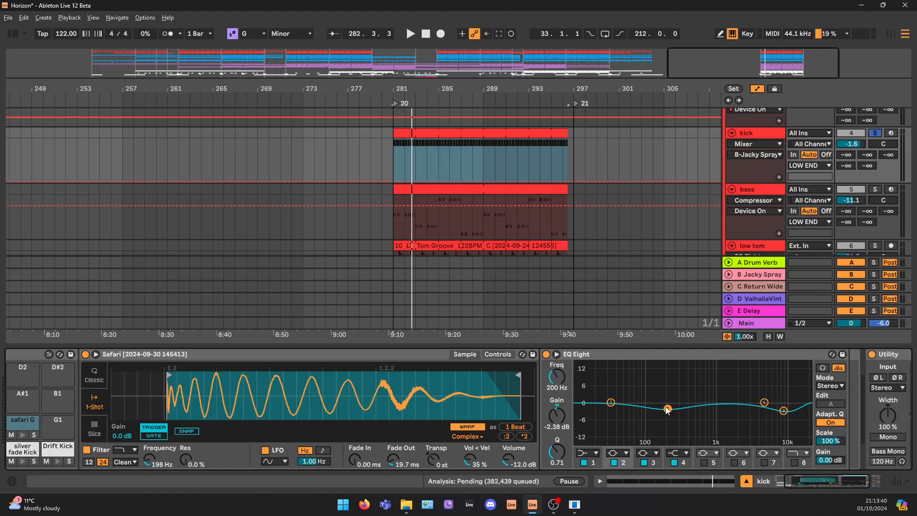
left_click(784, 412)
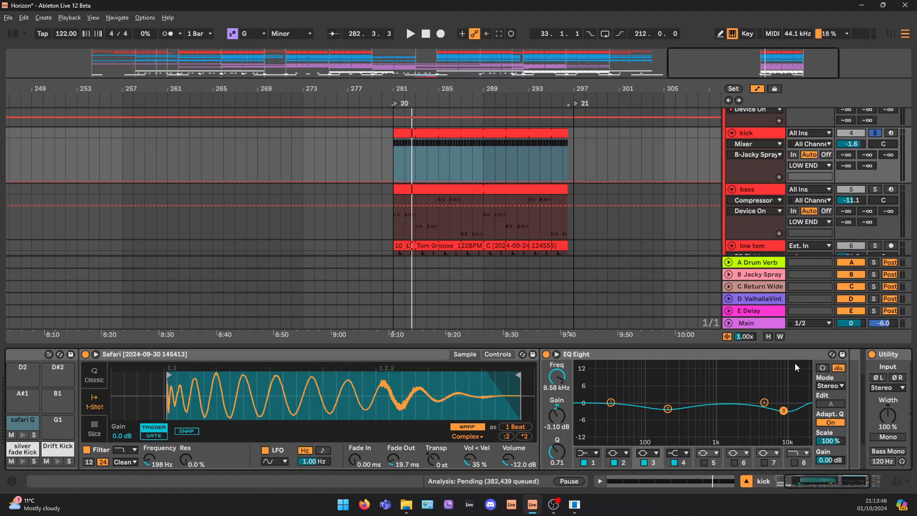
key("space")
mouse_move(784, 410)
left_mouse_down()
mouse_move(780, 364)
mouse_move(784, 412)
left_mouse_up()
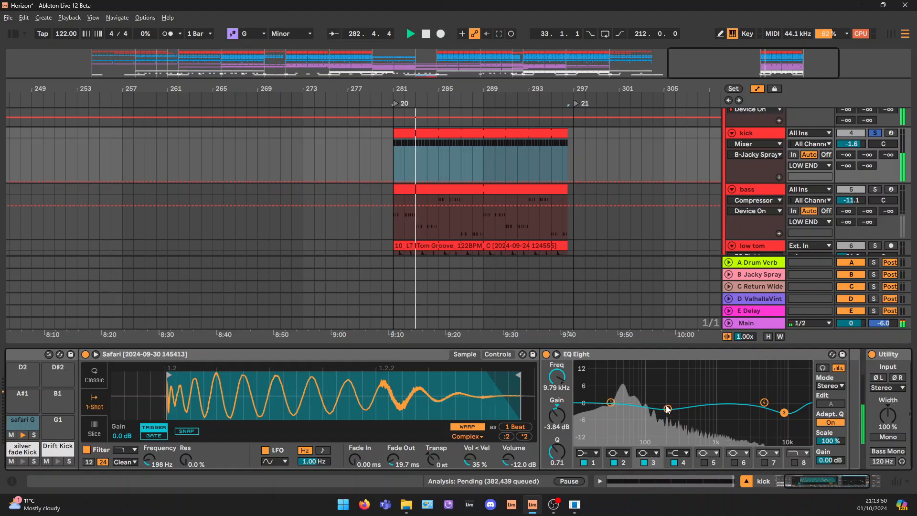
left_click_drag(667, 409, 668, 411)
key("space")
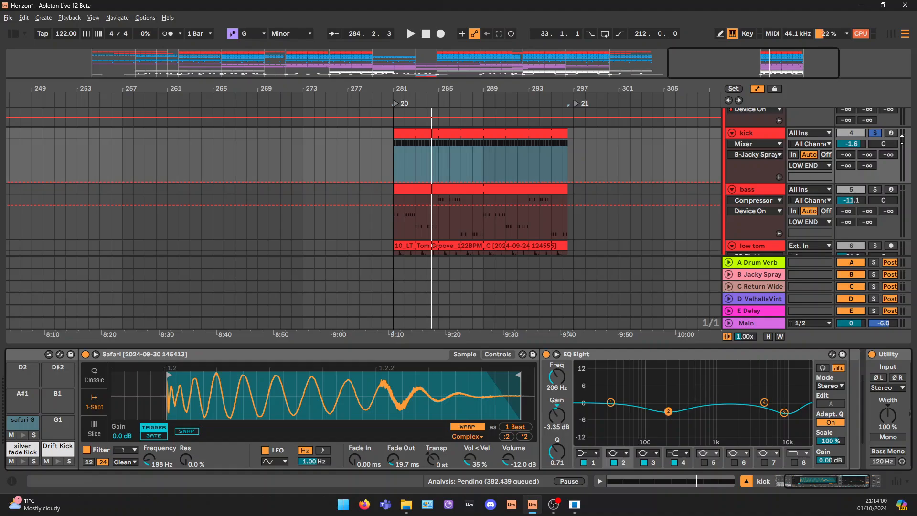
Solo the bass track and play its loop from bar 281 while viewing its device chain
left_click(875, 189)
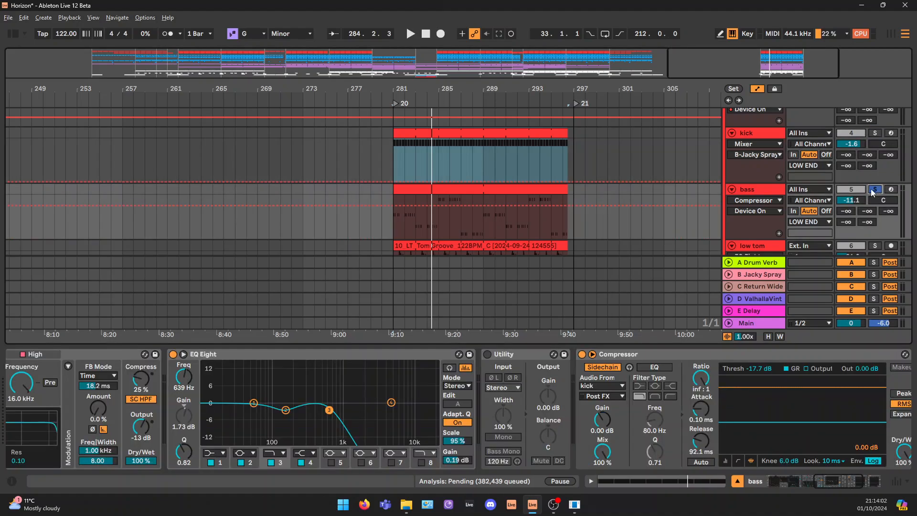
left_click(413, 203)
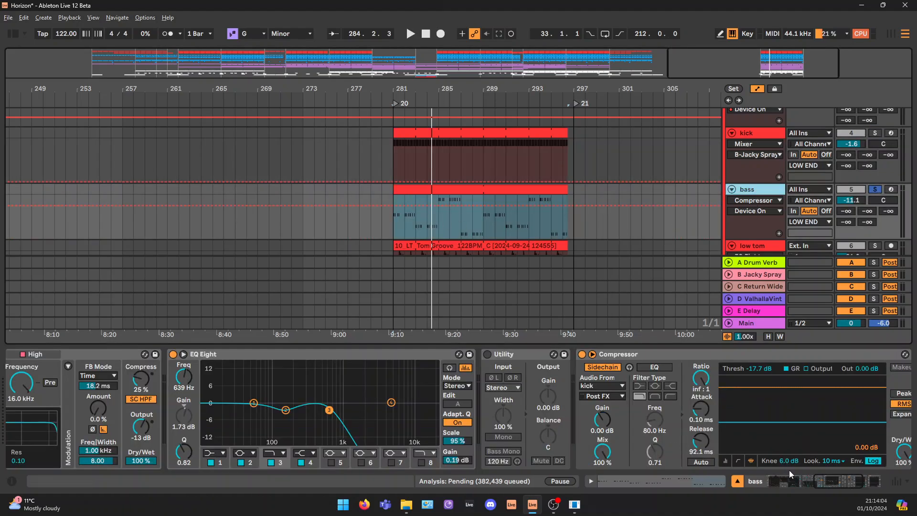
key("space")
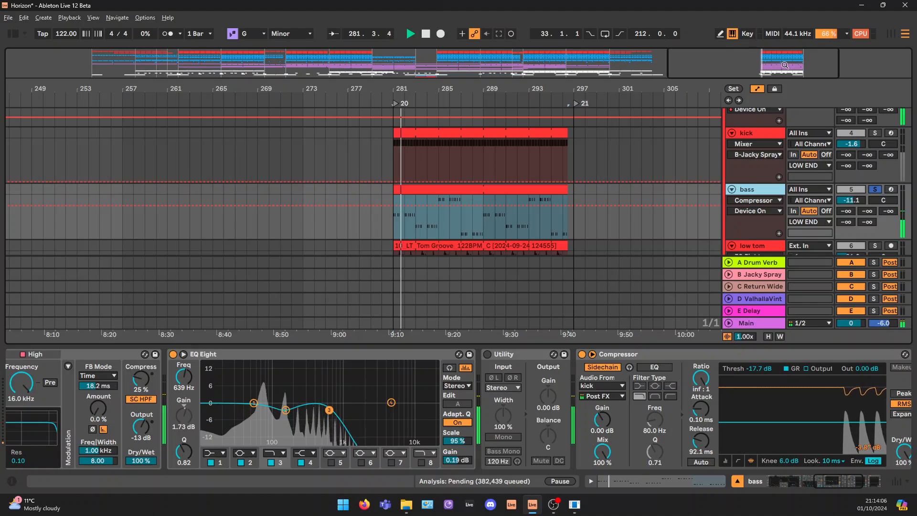
mouse_move(838, 480)
left_mouse_down()
mouse_move(797, 483)
mouse_move(852, 486)
mouse_move(835, 481)
left_mouse_up()
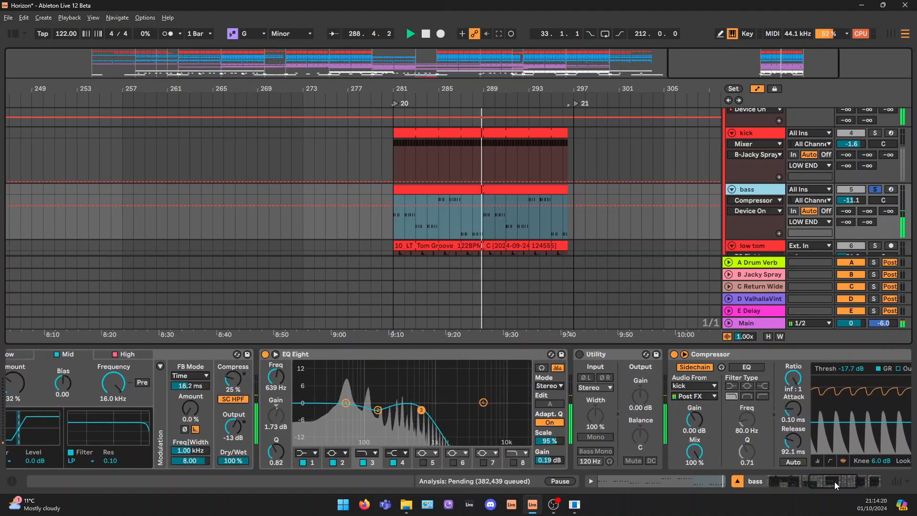
key("space")
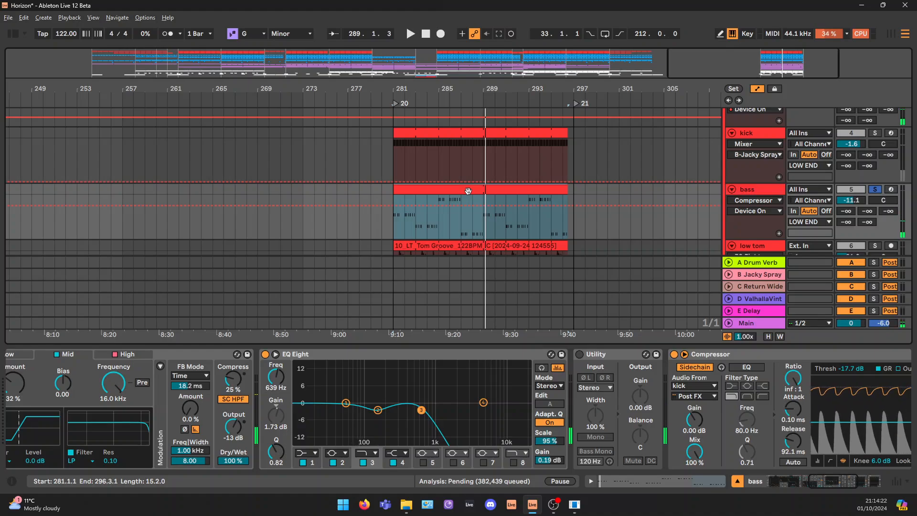
Examine the bass clip's two-bar E♭, C, G and B♭ note groups, and return to the bass device chain
double_click(468, 191)
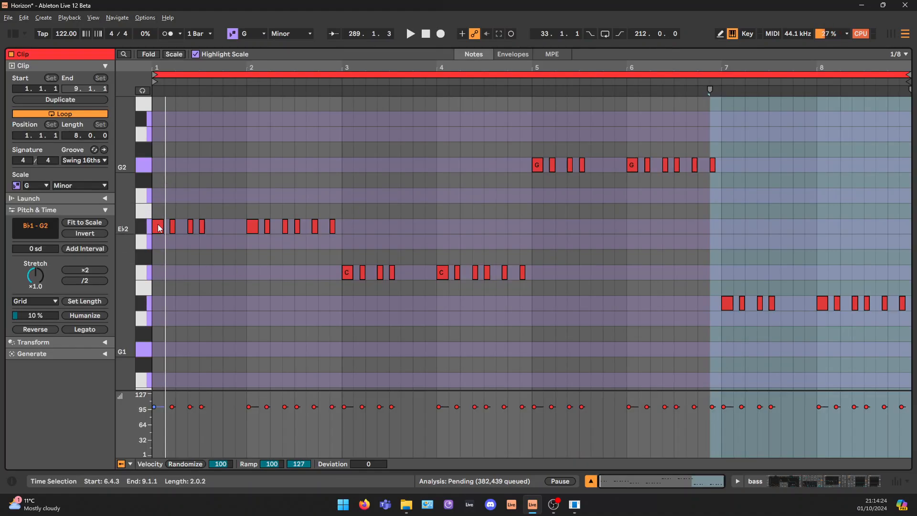
left_click_drag(154, 212, 342, 262)
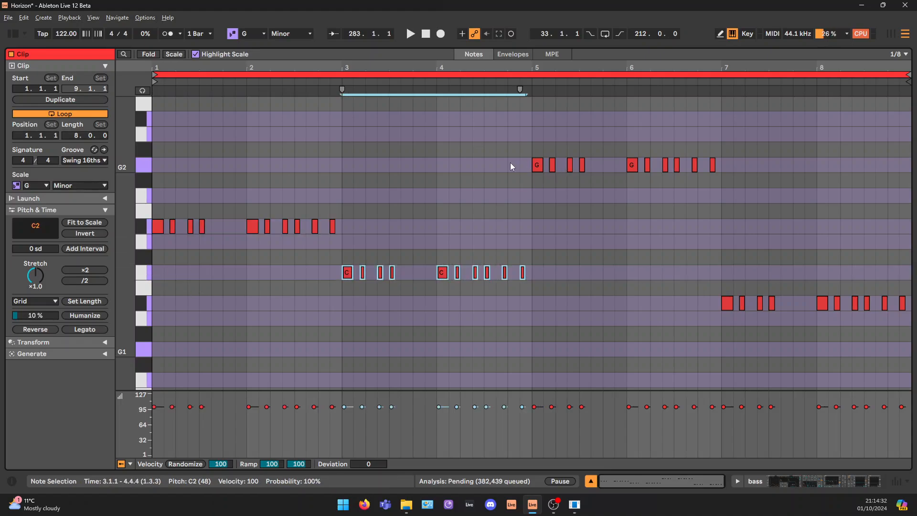
left_click_drag(529, 142, 727, 184)
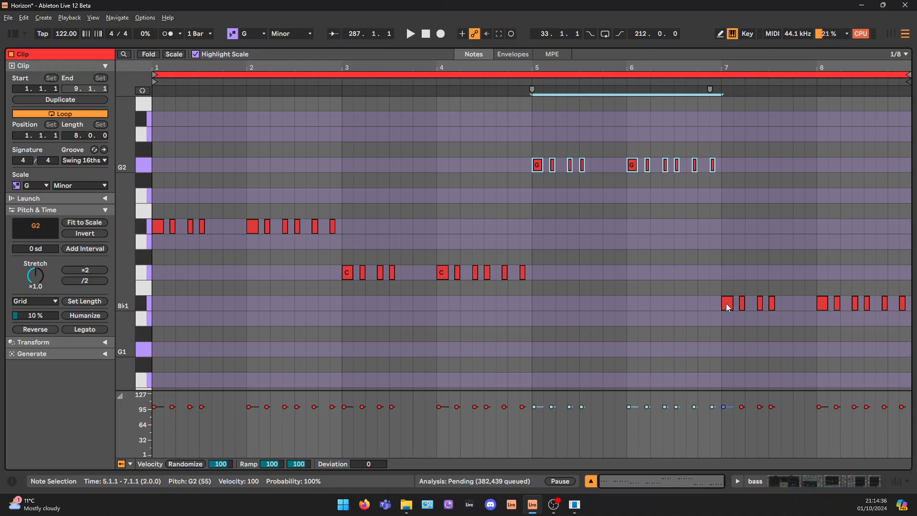
left_click(833, 480)
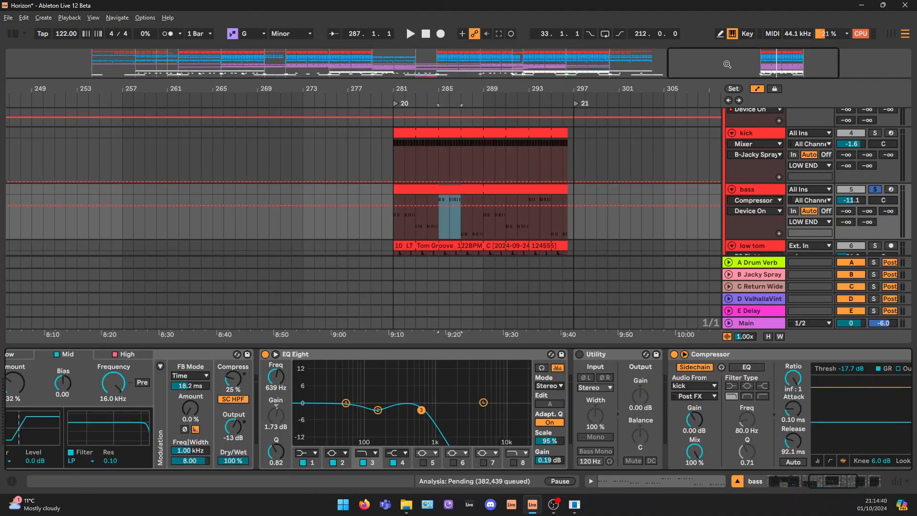
Select the bass pattern from bar 281 to 289 and compare it with the bass clips across the arrangement
left_click_drag(483, 222, 434, 220)
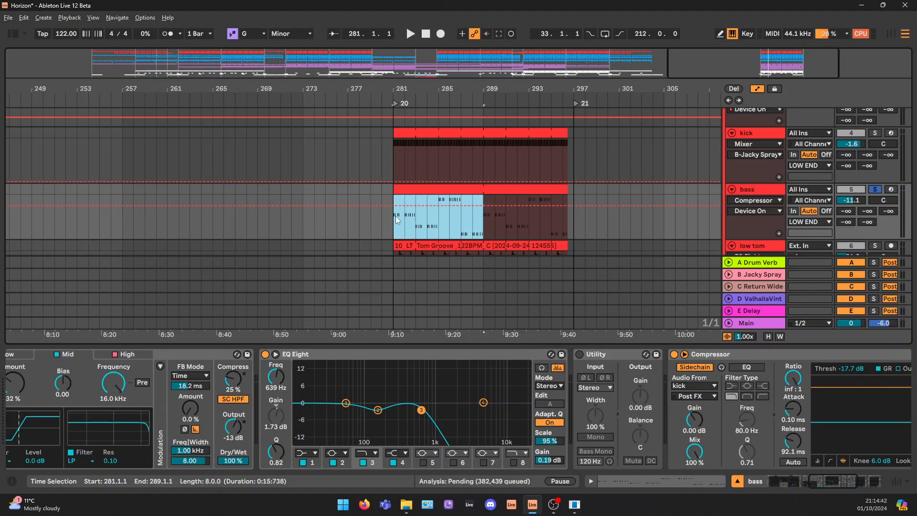
left_click_drag(755, 64, 550, 29)
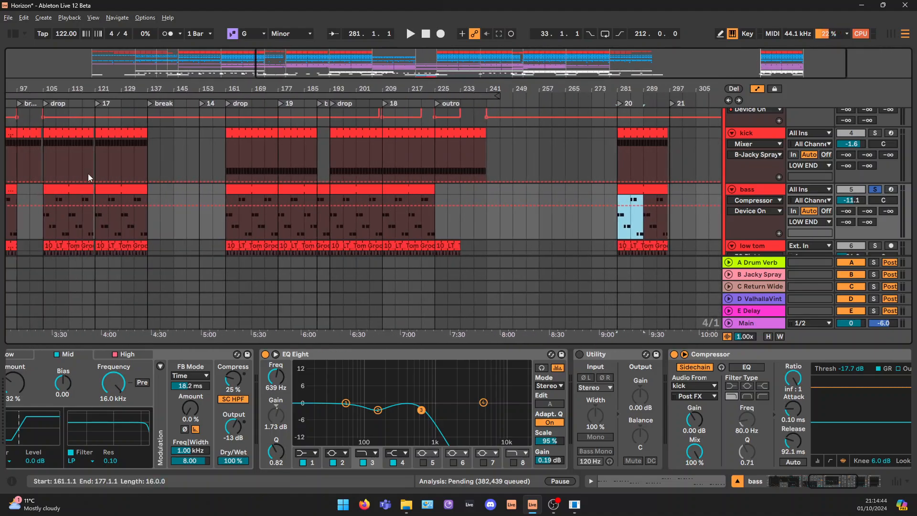
left_click_drag(684, 60, 741, 71)
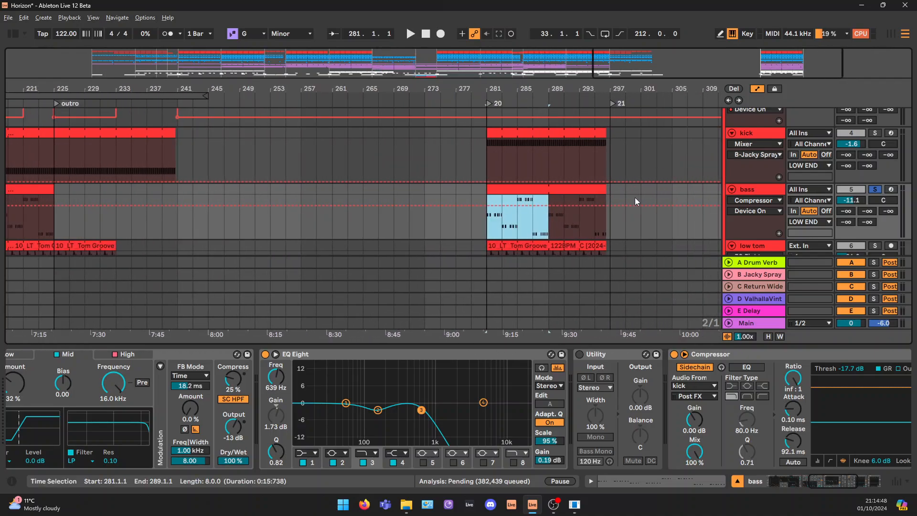
Turn off the bass track's Roar, its kick-sidechained Compressor and Filter 1 in Wavetable
scroll(635, 201, "down", 3)
left_click_drag(824, 483, 794, 485)
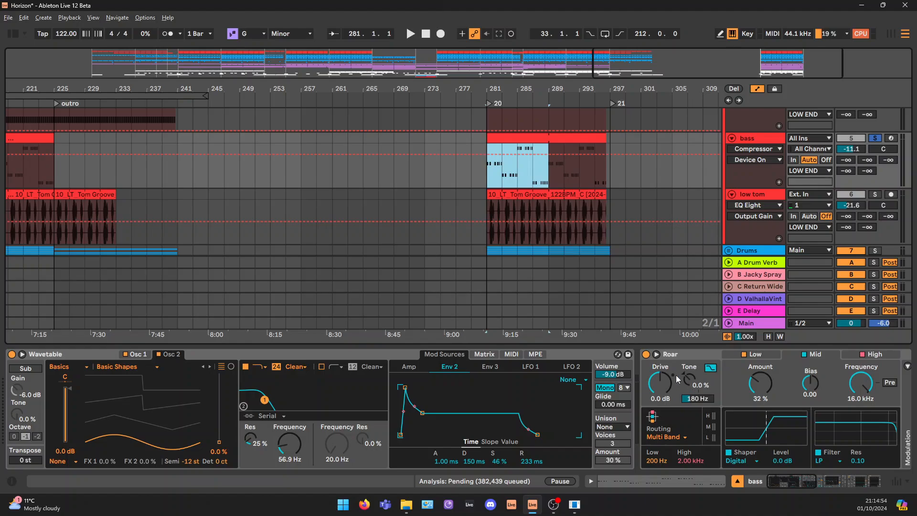
left_click(645, 354)
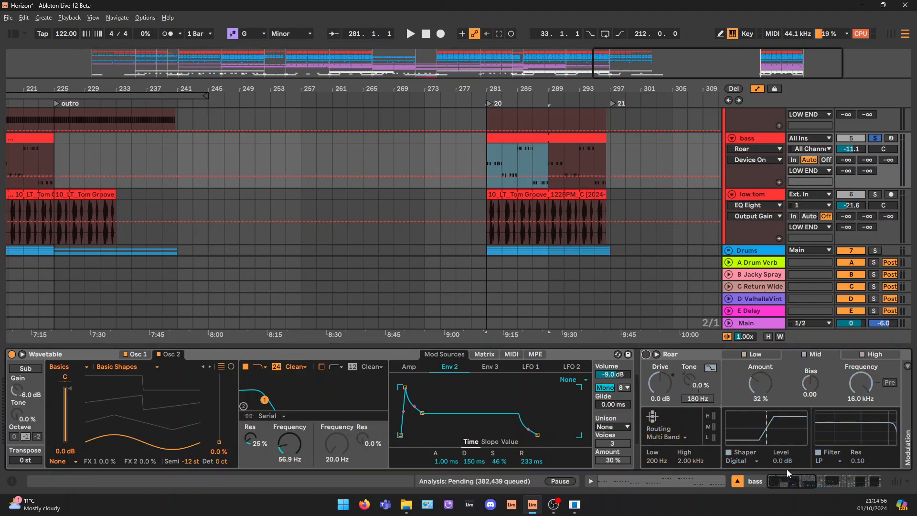
left_click_drag(787, 481, 872, 486)
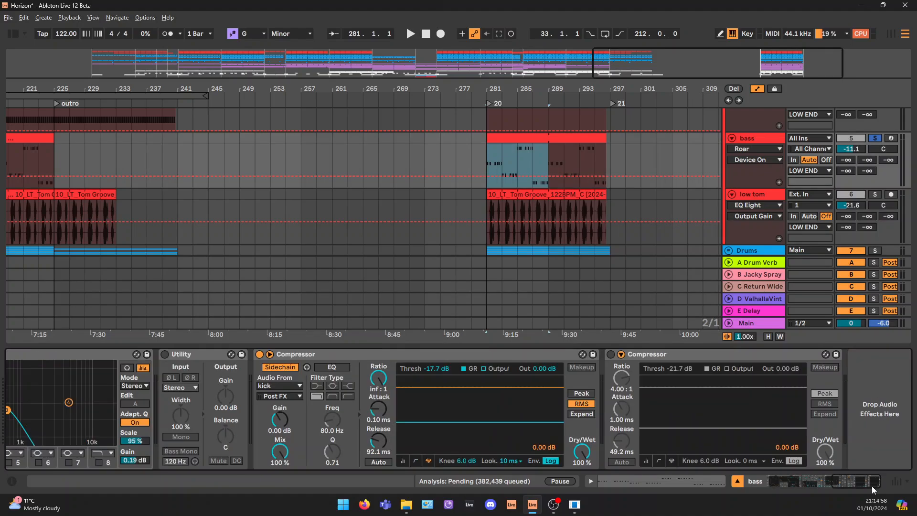
left_click(258, 355)
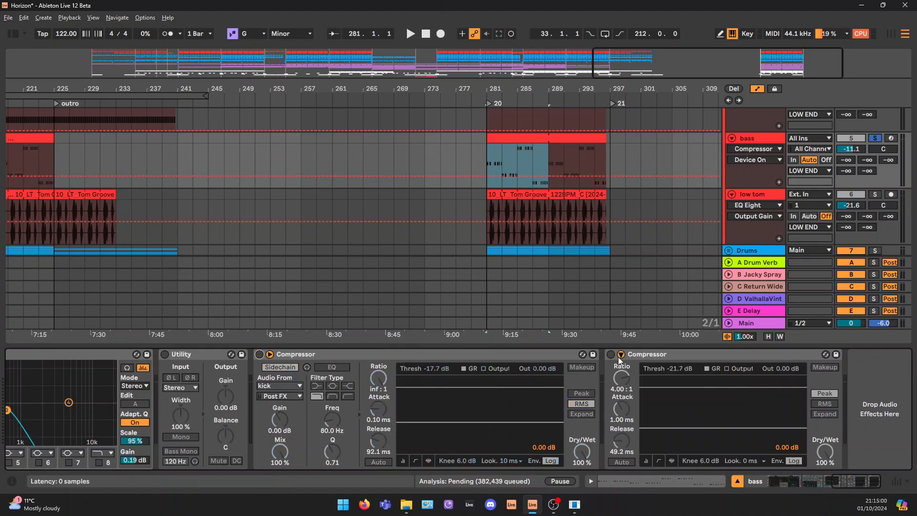
left_click(766, 139)
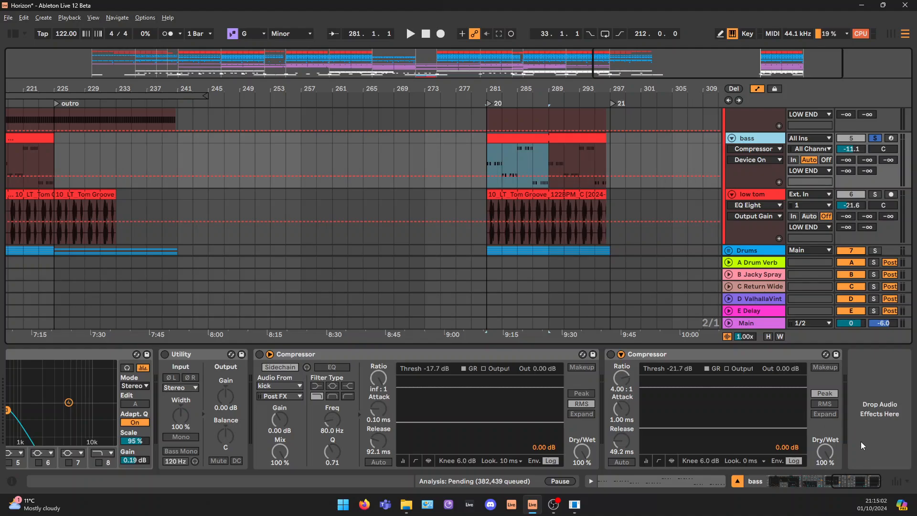
left_click_drag(856, 480, 779, 481)
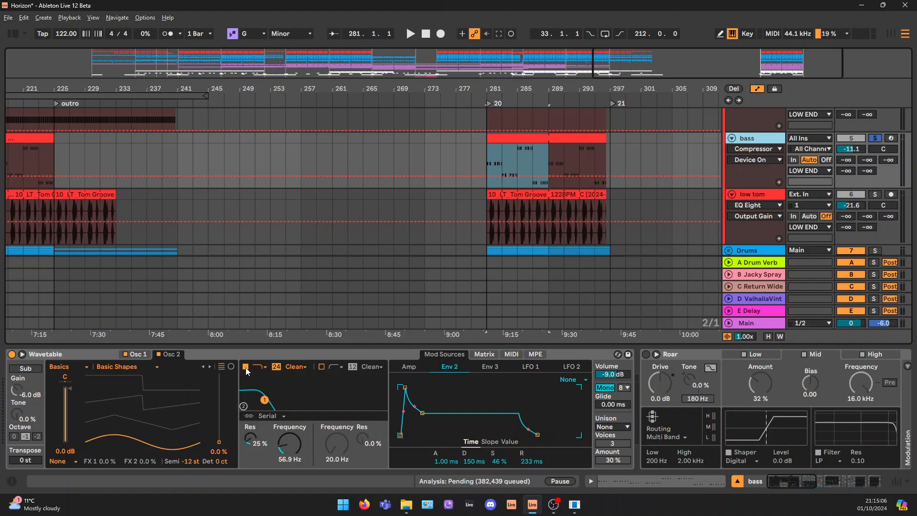
left_click(246, 368)
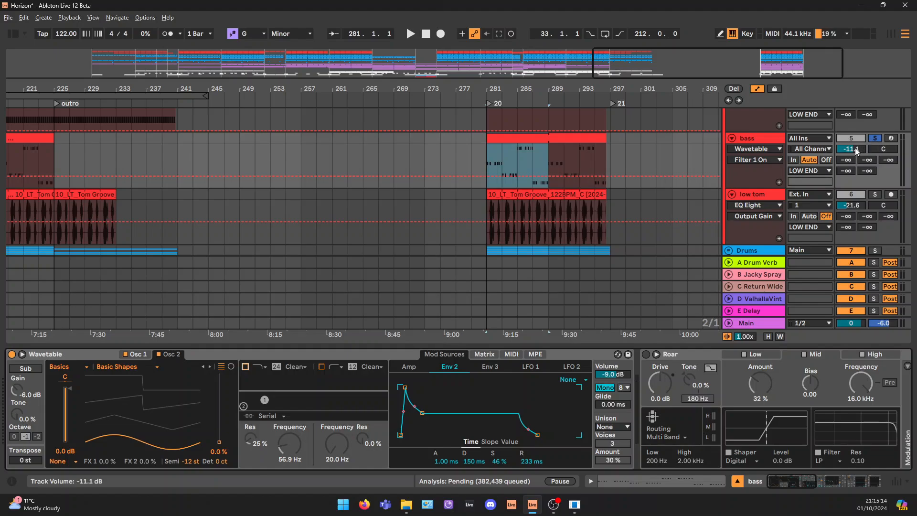
Lower the bass track's volume to -15.9 dB, turn off its EQ Eight, and play the loop
left_click_drag(854, 150, 854, 157)
key("space")
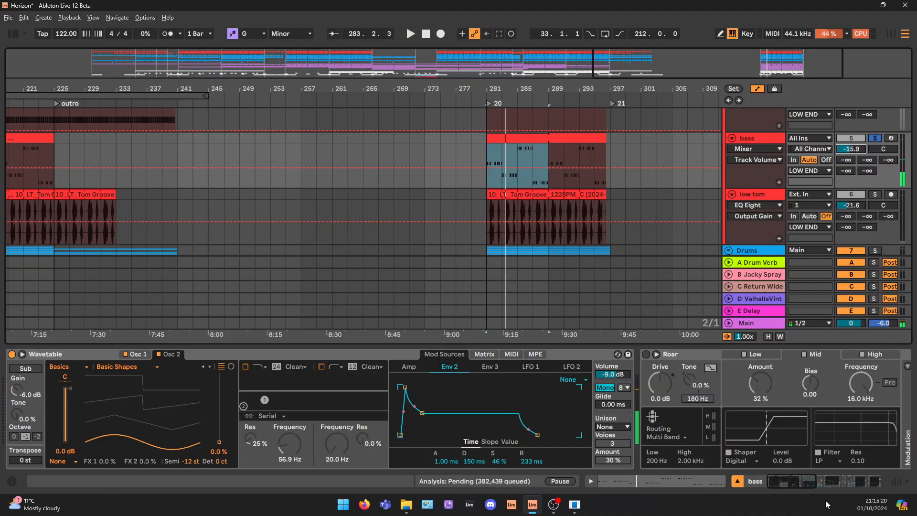
left_click_drag(793, 480, 816, 479)
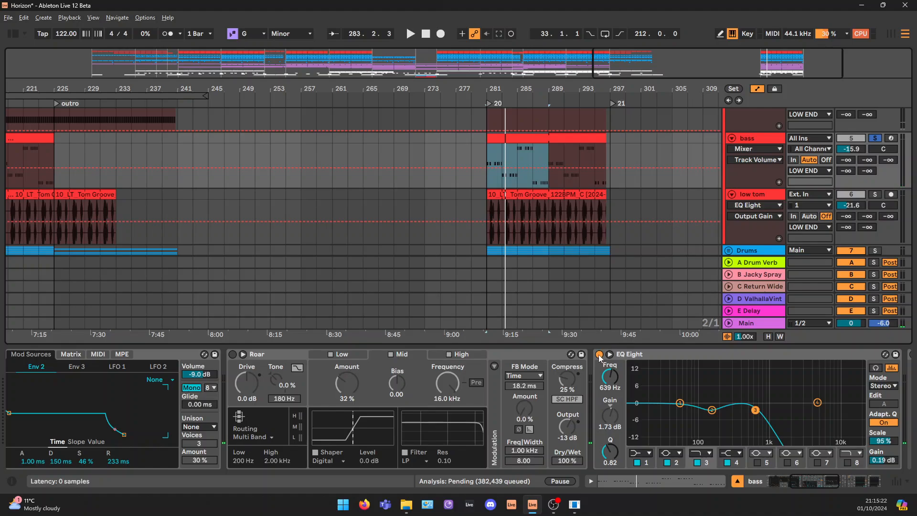
left_click(598, 354)
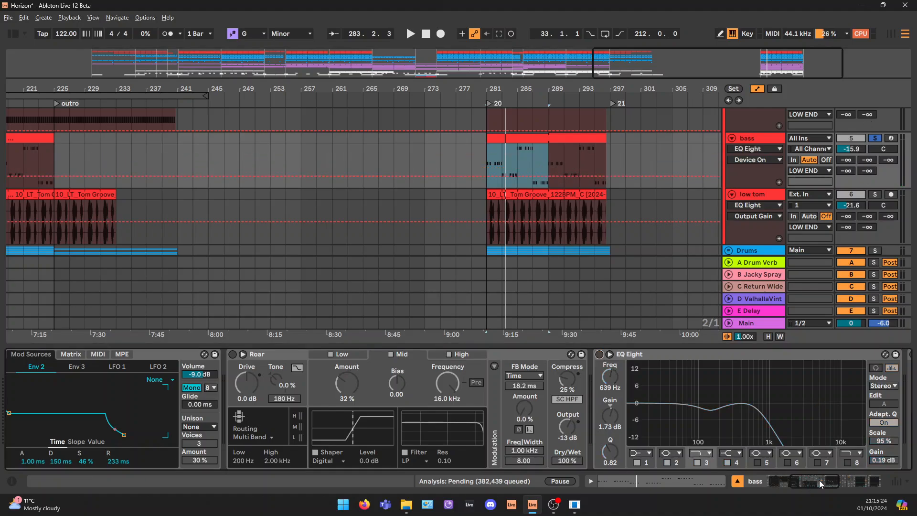
left_click_drag(820, 483, 794, 479)
key("space")
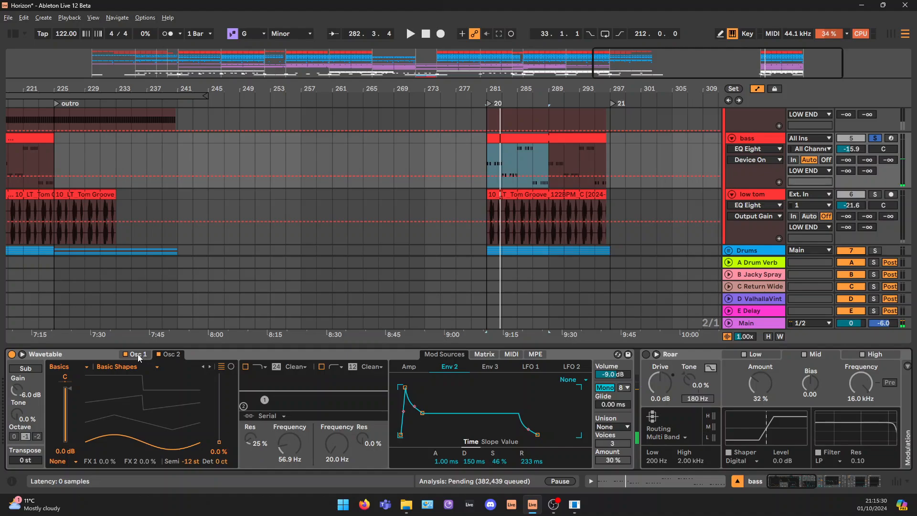
Inspect Wavetable's Osc 1 saw and Osc 2 sine, and play the bass with each oscillator switched off in turn
left_click(164, 355)
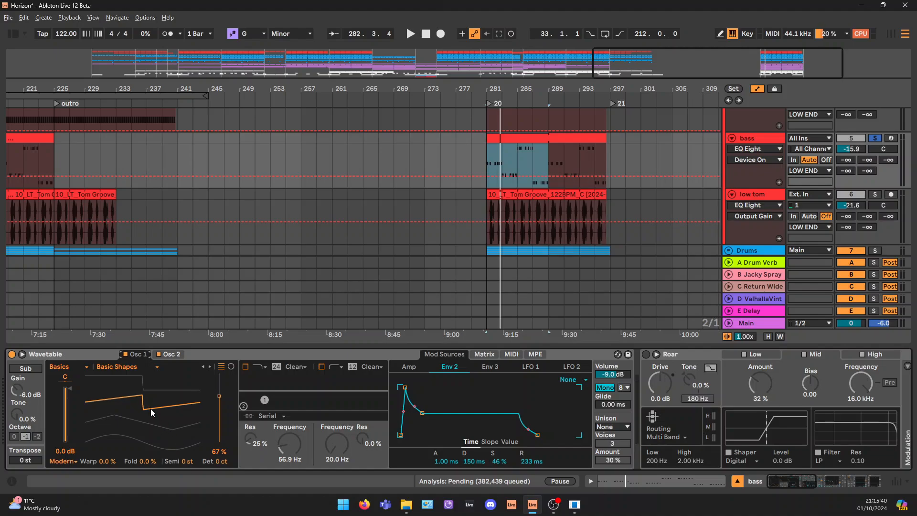
left_click(173, 356)
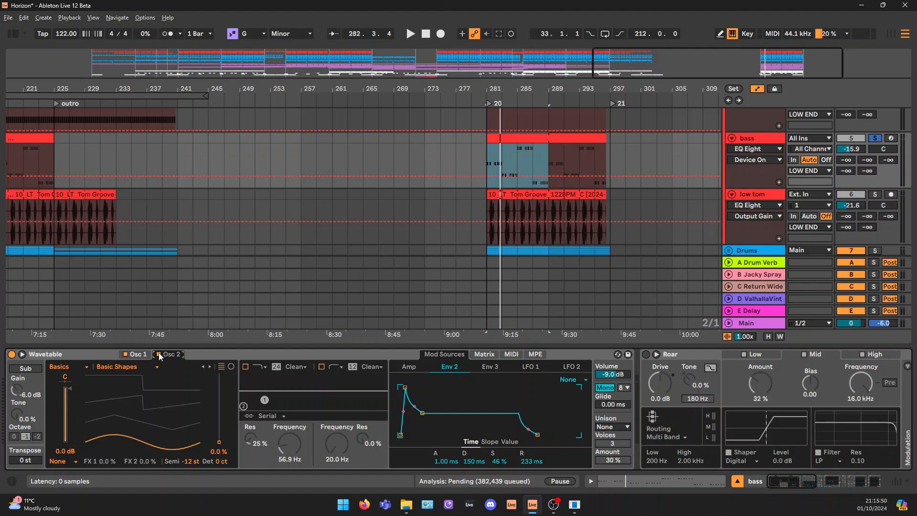
left_click(140, 355)
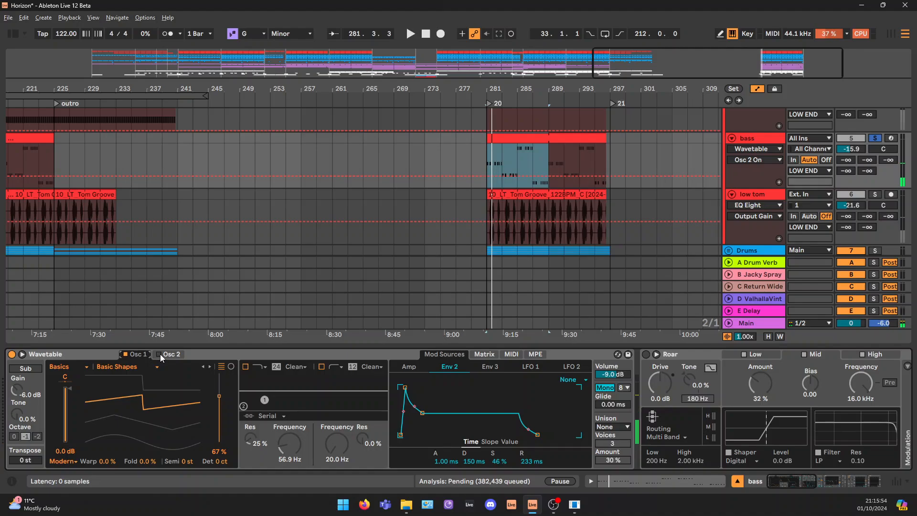
left_click(175, 357)
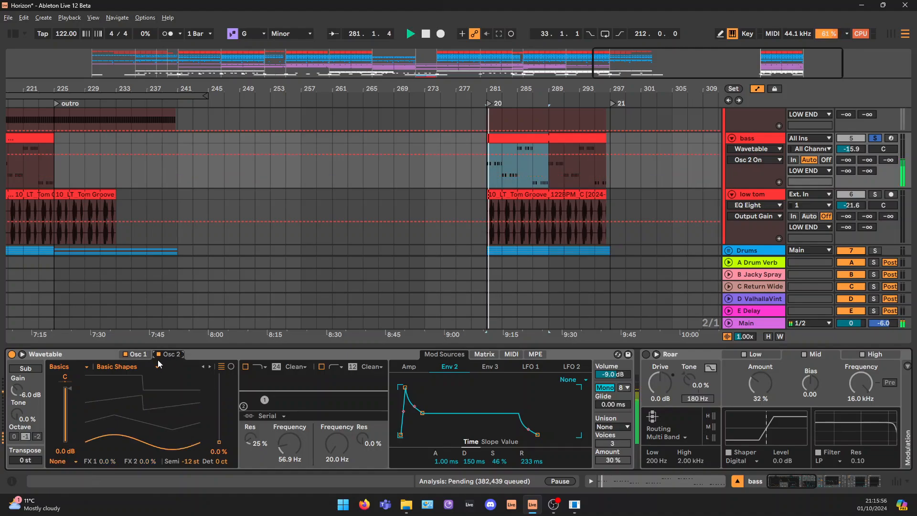
key("space")
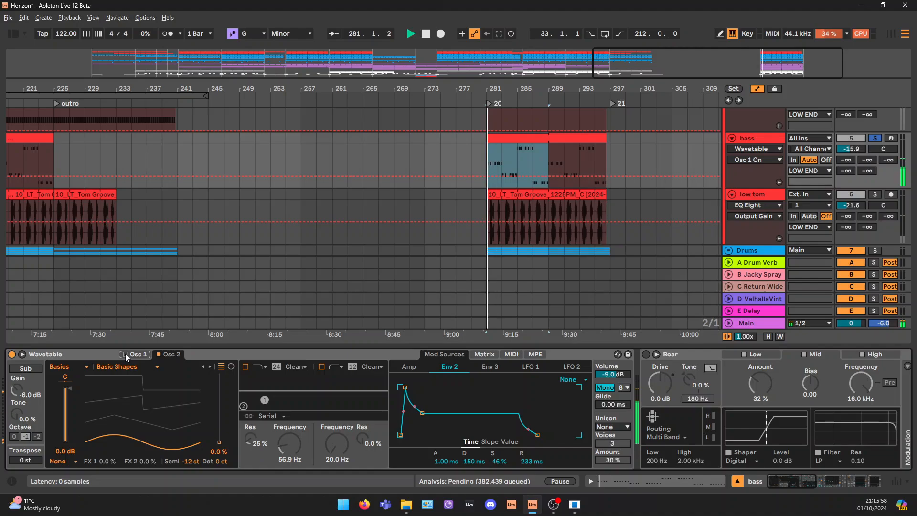
left_click(125, 354)
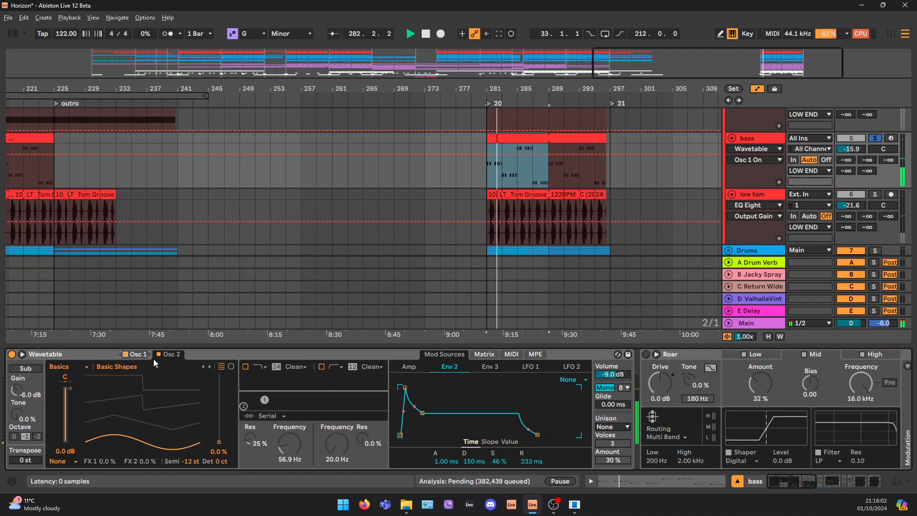
key("space")
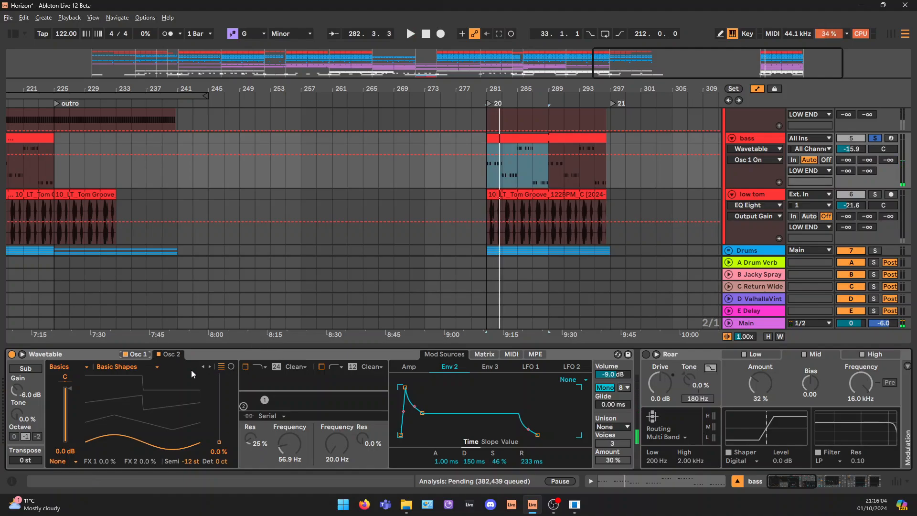
Turn Wavetable's Filter 1 back on and play the bass through it
left_click(245, 366)
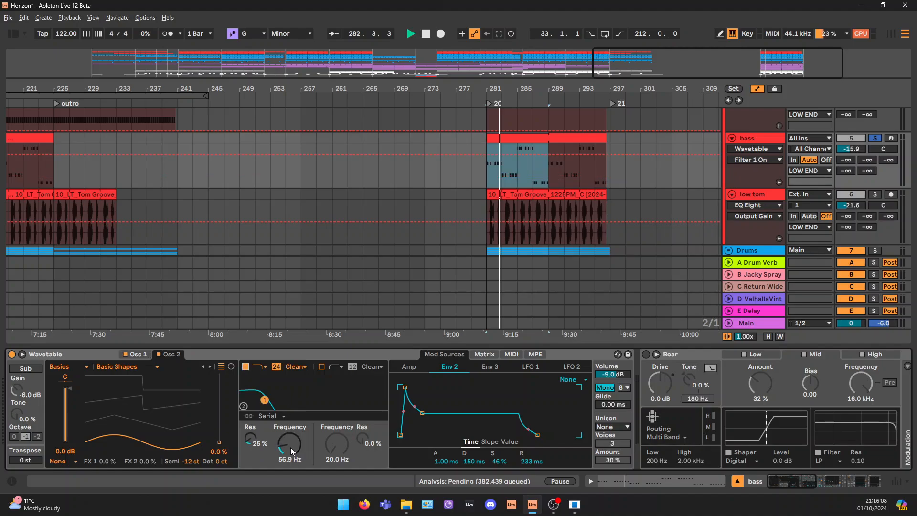
key("space")
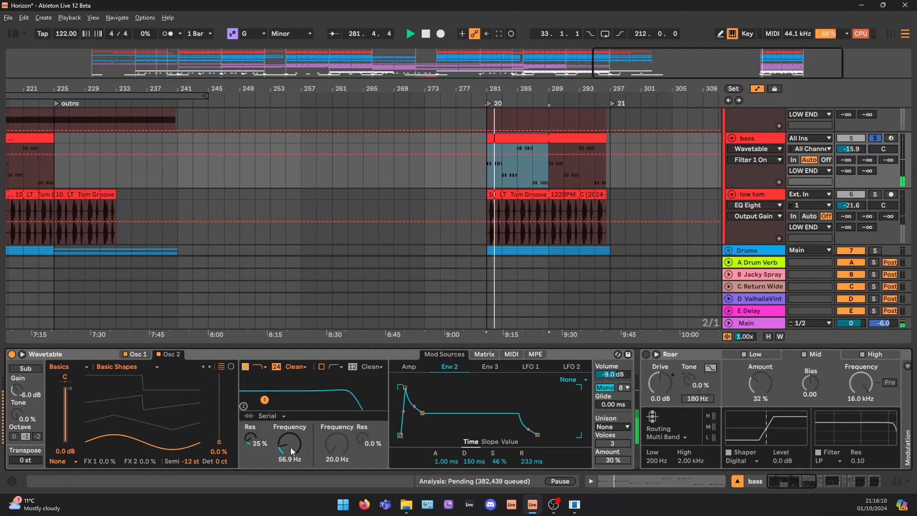
key("space")
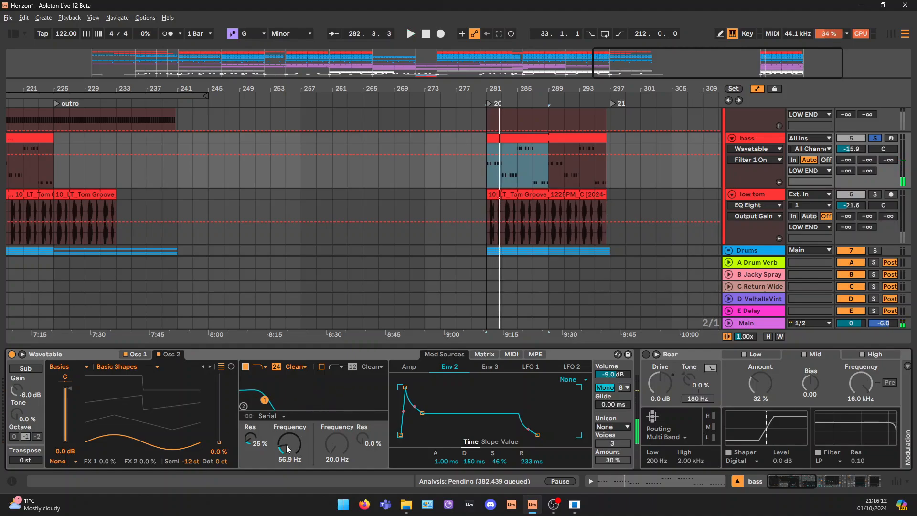
Try Filter 1 frequencies of 265 Hz and 313 Hz while viewing Env 2's shape and its modulation of the filter in the matrix
mouse_move(293, 448)
left_mouse_down()
mouse_move(292, 427)
mouse_move(293, 448)
left_mouse_up()
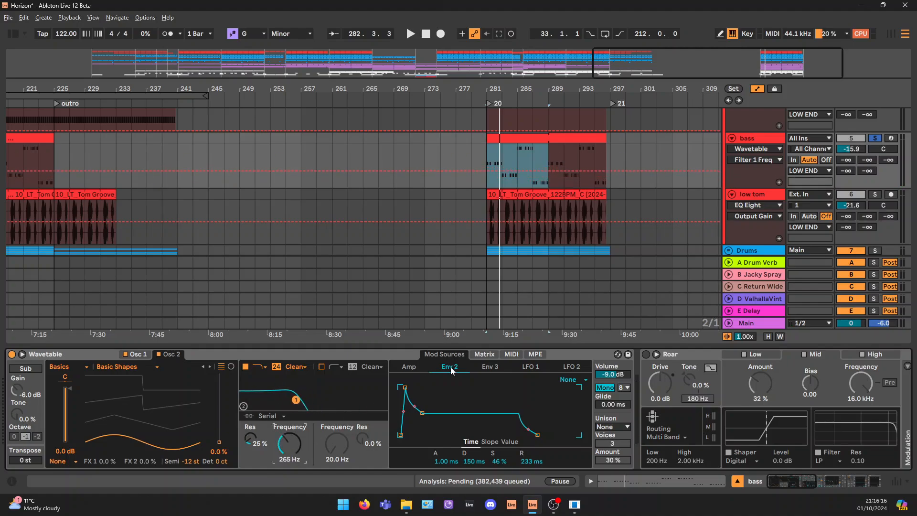
left_click(478, 354)
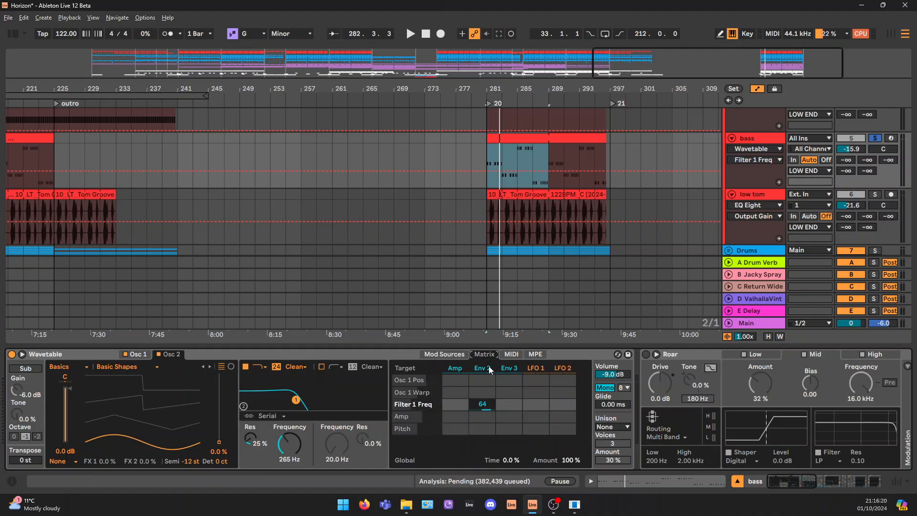
left_click(486, 365)
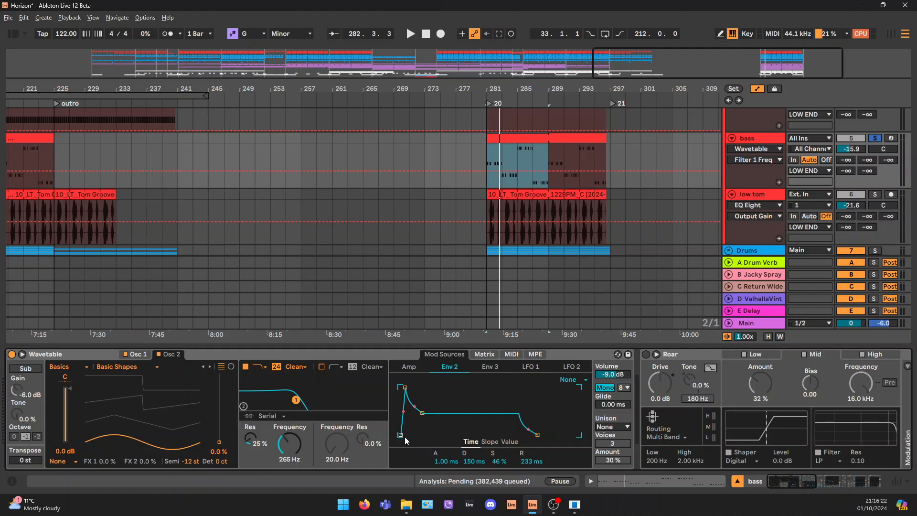
left_click_drag(292, 466, 342, 421)
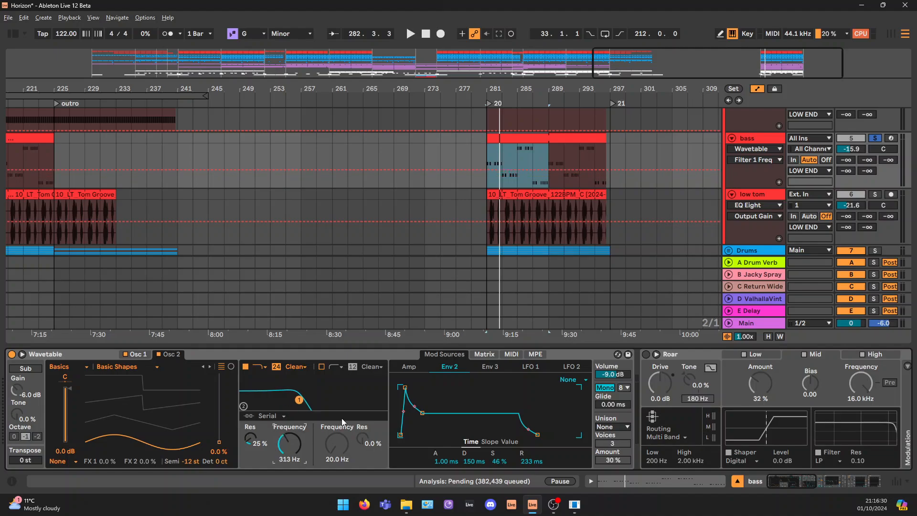
Return Filter 1's frequency to 56.9 Hz and set Env 2 to a 228 ms decay and 30% sustain during playback
key("space")
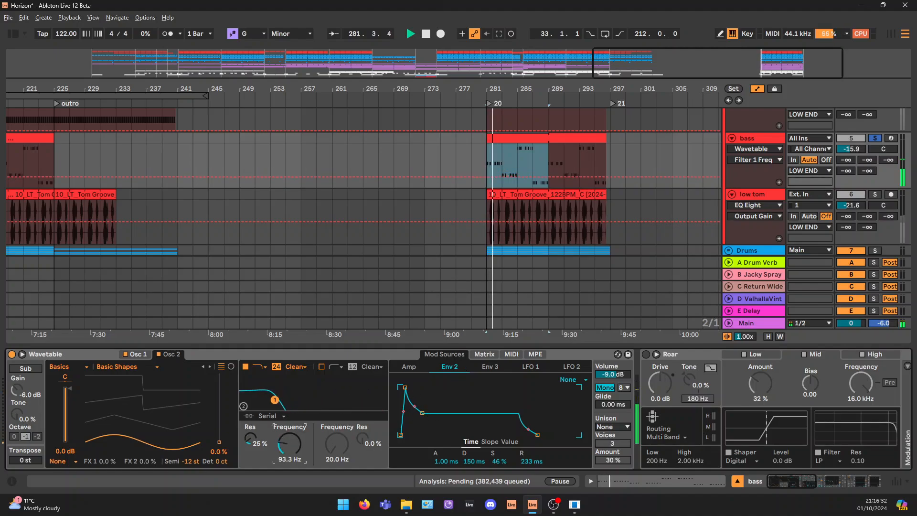
mouse_move(422, 413)
left_mouse_down()
mouse_move(416, 435)
mouse_move(422, 420)
left_mouse_up()
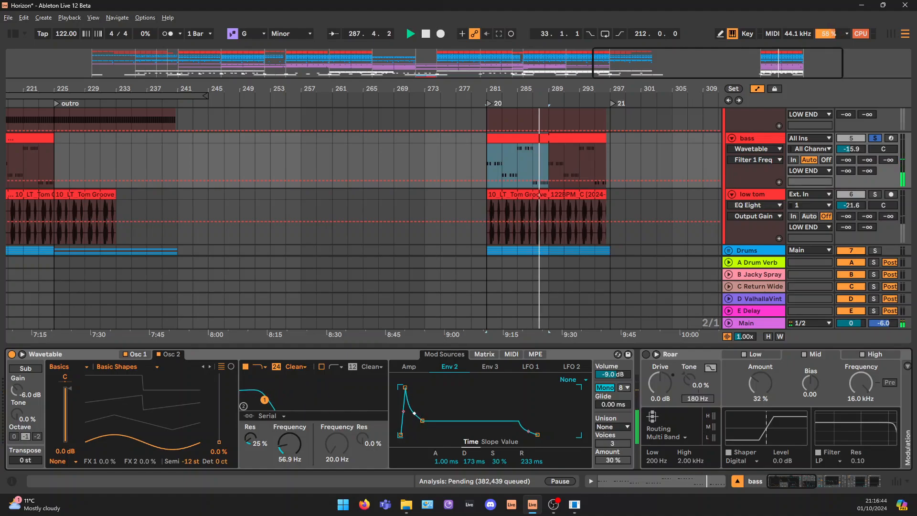
left_click_drag(423, 420, 424, 421)
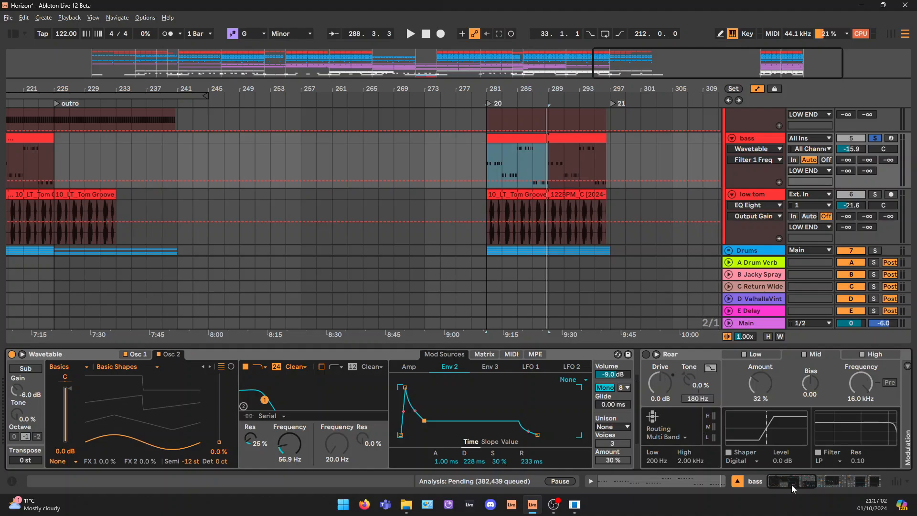
Compare the bass with Roar bypassed and turned back on, and lower Filter 1's frequency to 43.2 Hz
left_click_drag(792, 485, 802, 485)
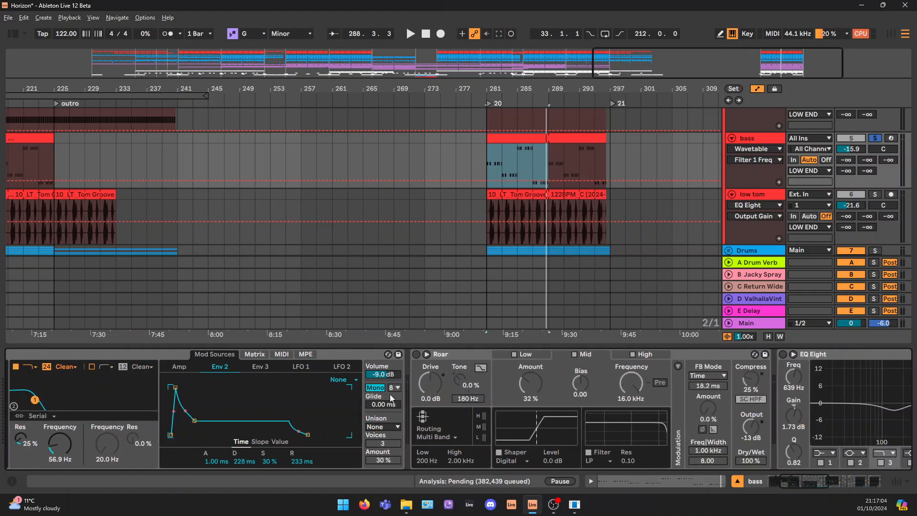
left_click(349, 354)
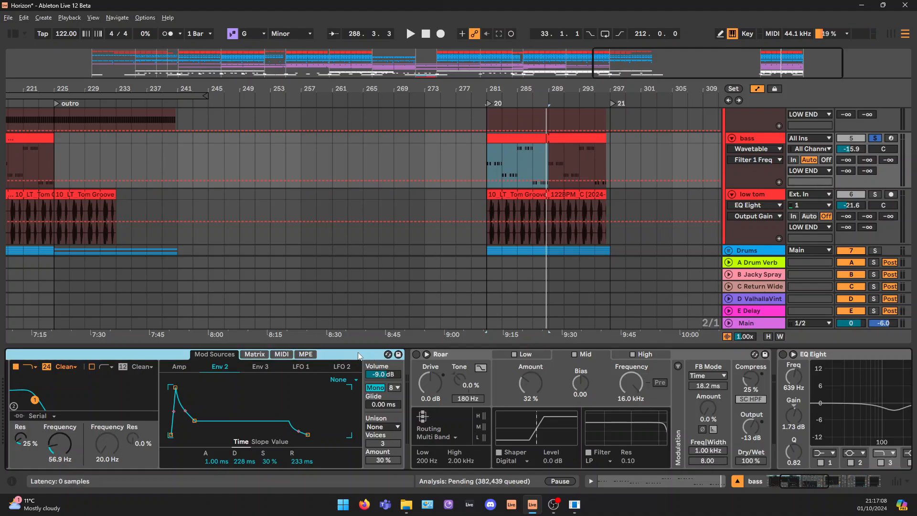
left_click(432, 355)
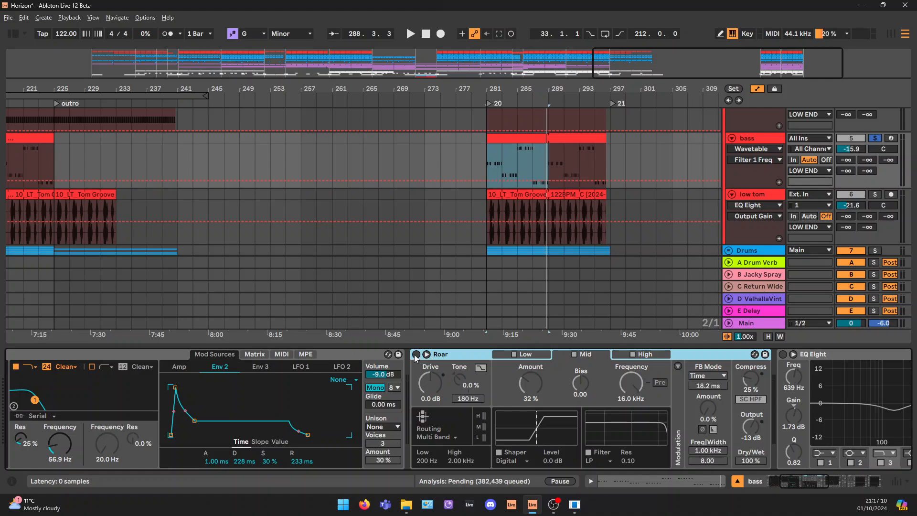
left_click(416, 355)
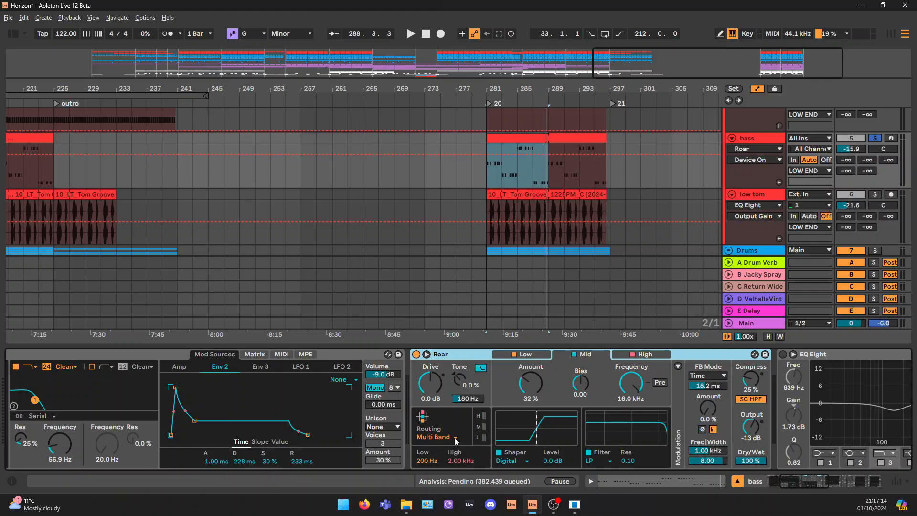
left_click(416, 354)
key("space")
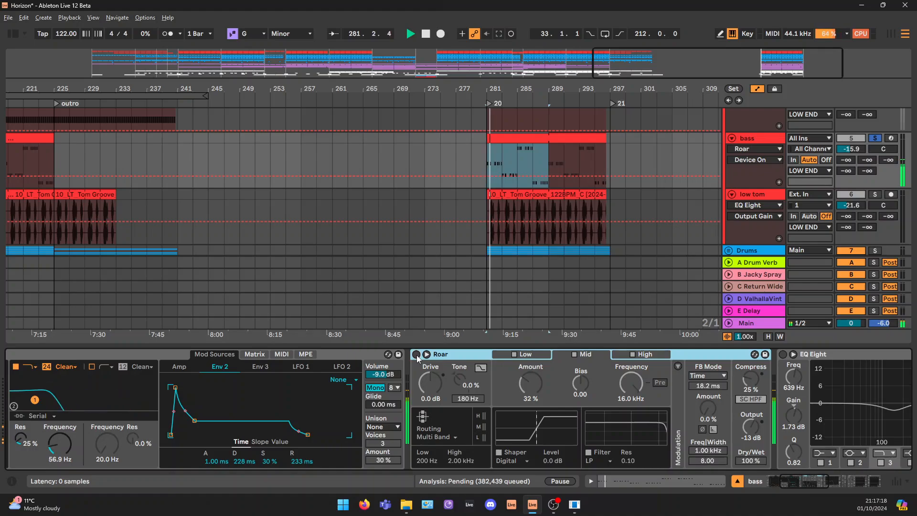
left_click(417, 354)
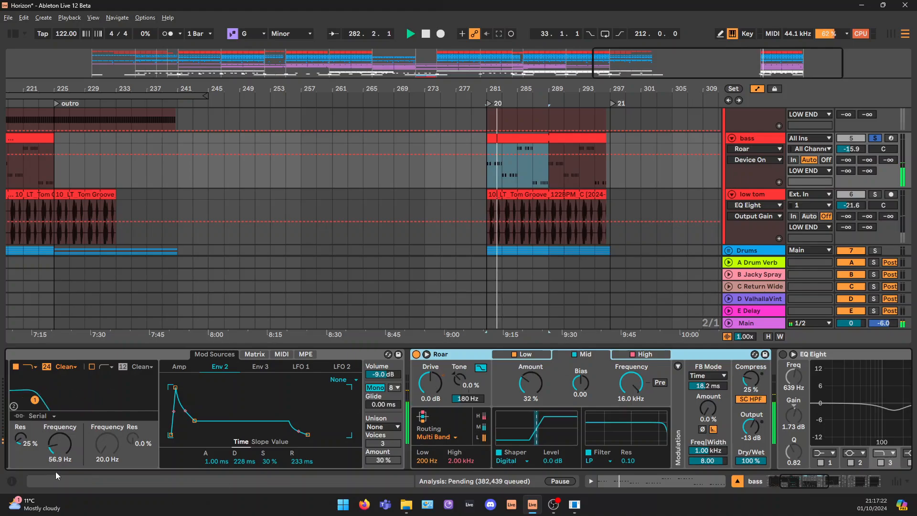
left_click_drag(66, 452, 65, 461)
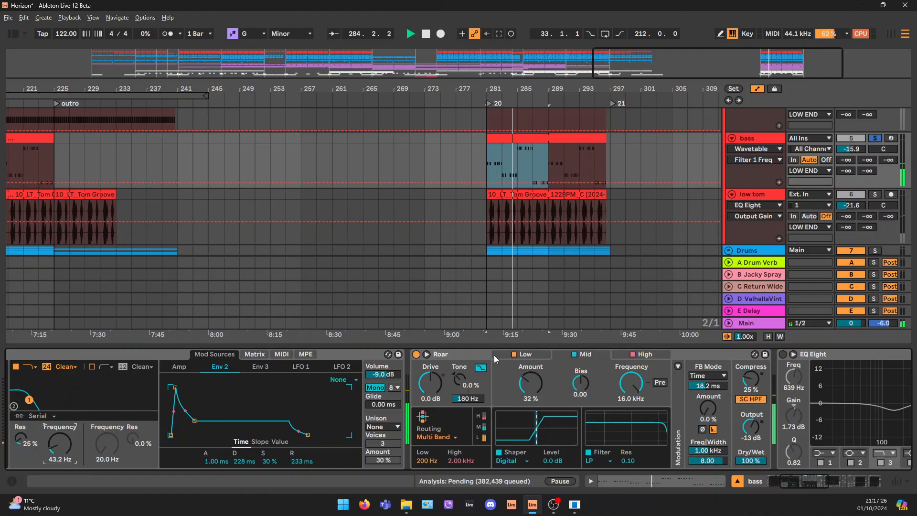
Examine the shaper amounts of Roar's Low, Mid and High bands and its Dry/Wet setting
left_click(542, 355)
left_click(539, 387)
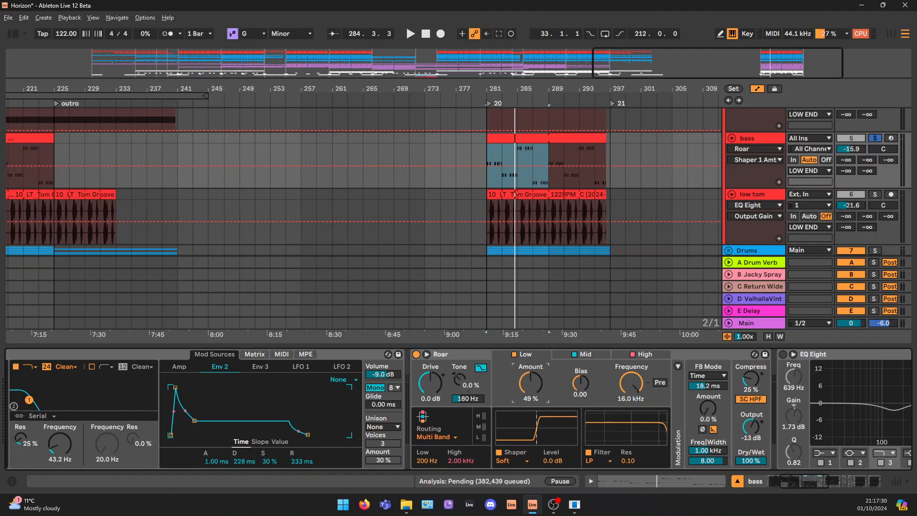
left_click(592, 354)
left_click(659, 356)
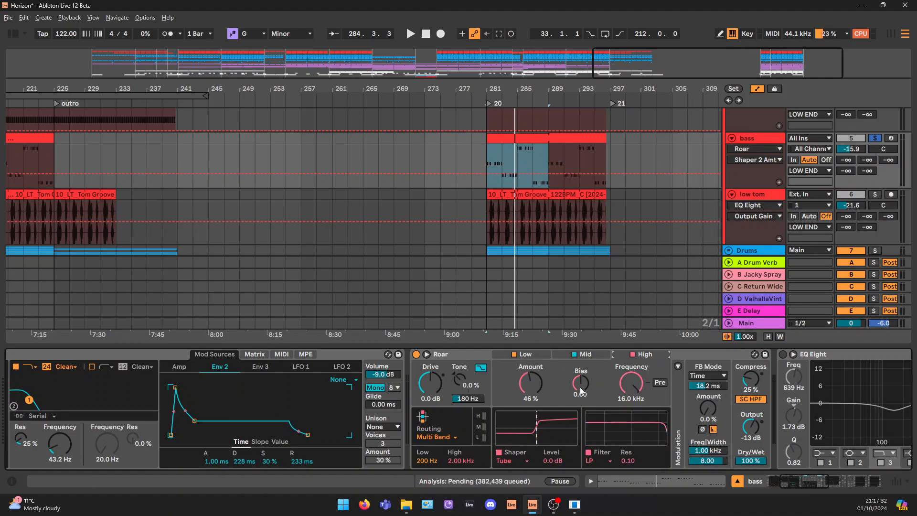
left_click(761, 462)
Turn the bass's EQ Eight back on and compare playback with it bypassed and active
left_click(823, 481)
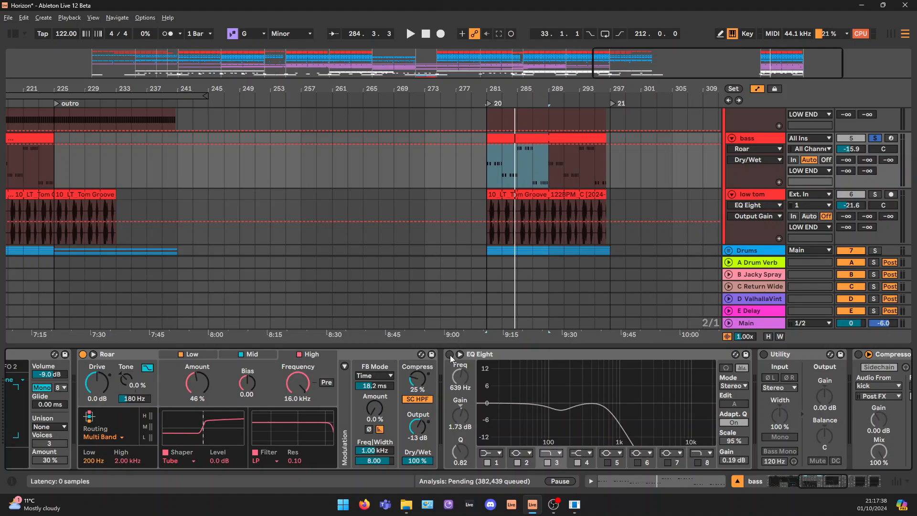
left_click_drag(698, 425, 700, 425)
left_click(449, 354)
key("space")
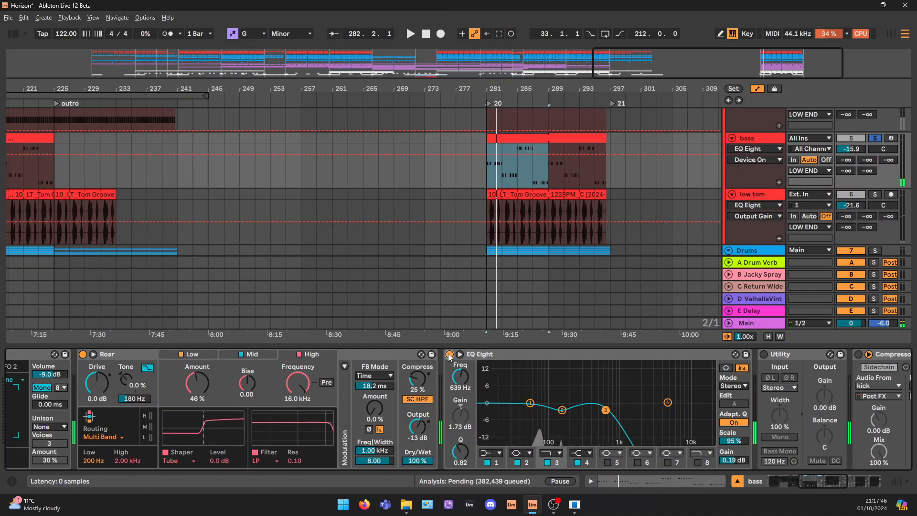
key("space")
key("space")
left_click(449, 354)
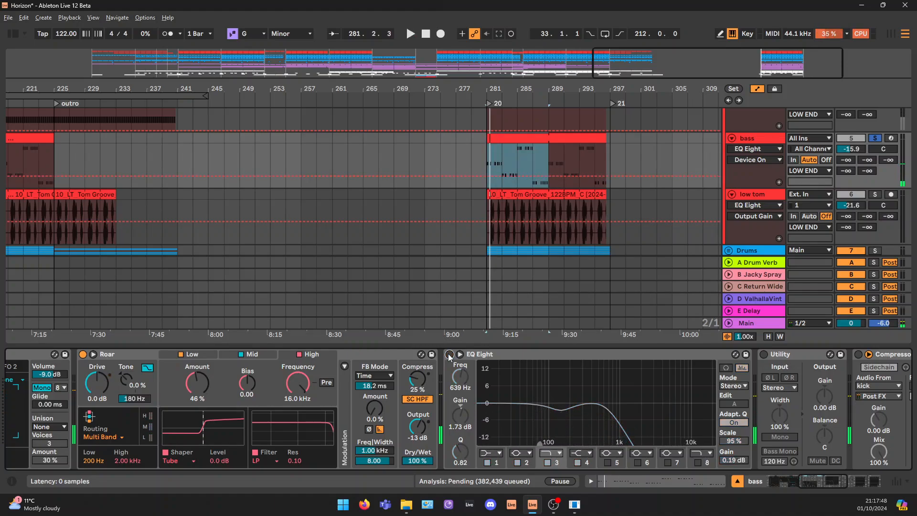
left_click(449, 354)
key("space")
key("space")
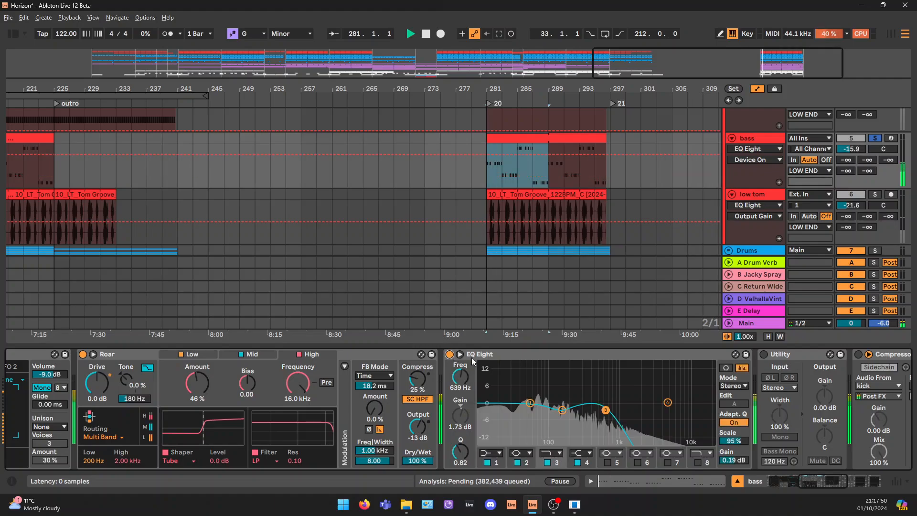
Lower the frequency of EQ Eight's band 3 low-pass to 587 Hz while the loop plays
left_click_drag(605, 410, 603, 409)
key("space")
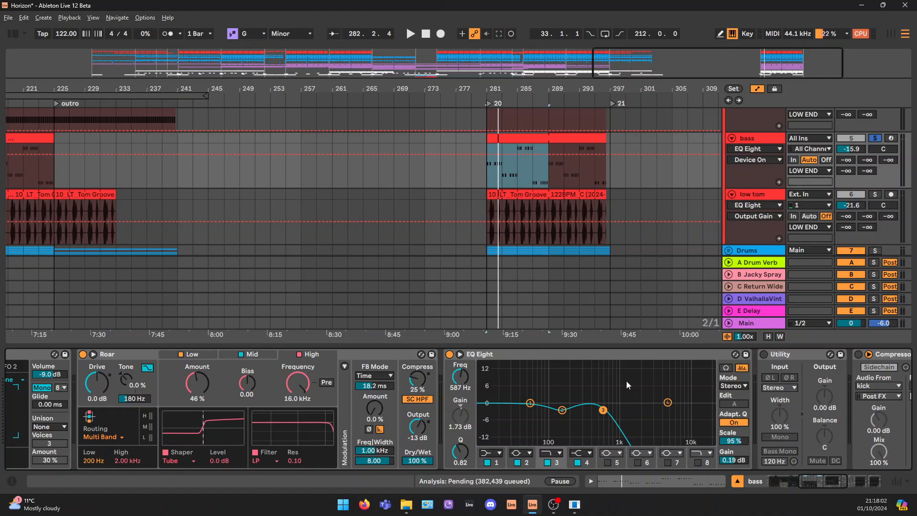
Turn on the bass track's Compressor, which is sidechained from the kick
left_click(667, 402)
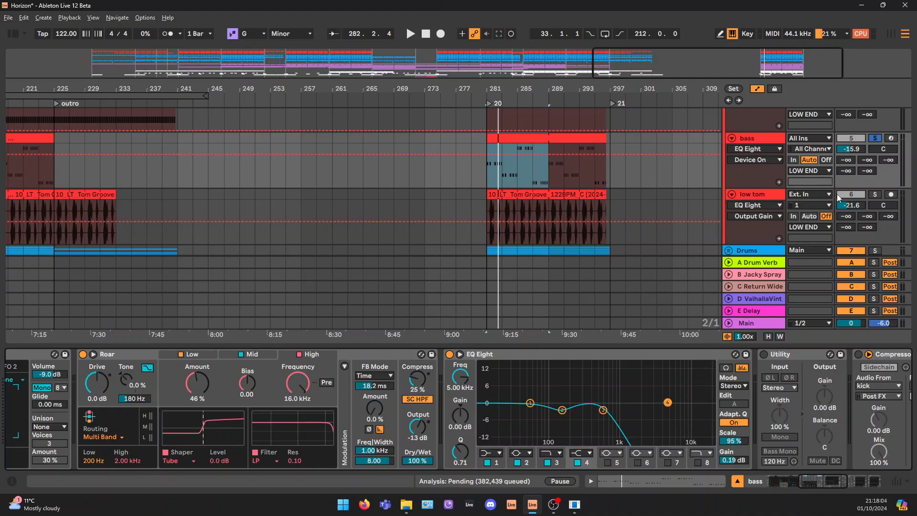
left_click(761, 195)
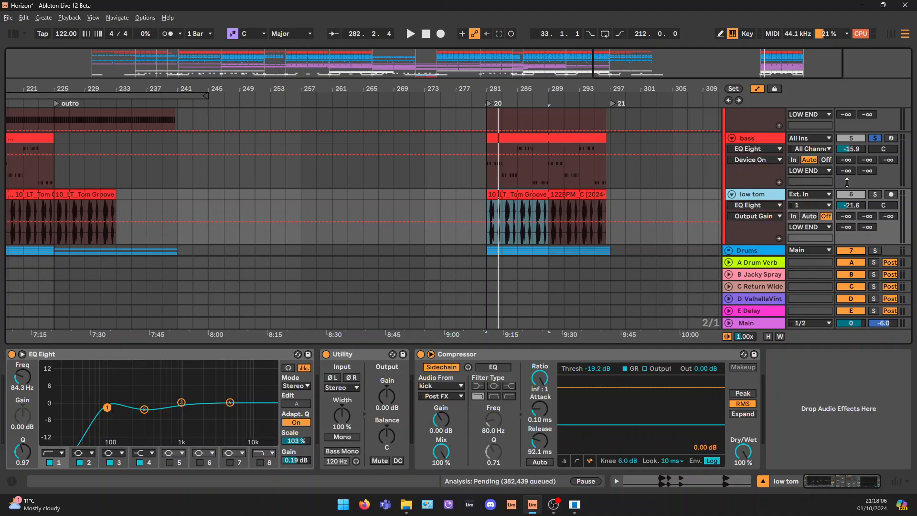
left_click(769, 143)
scroll(793, 426, "down", 3)
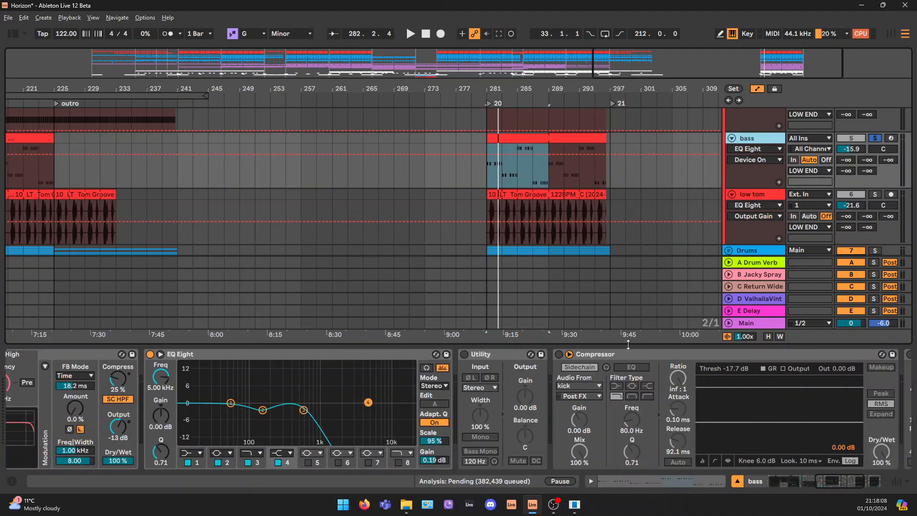
left_click(559, 354)
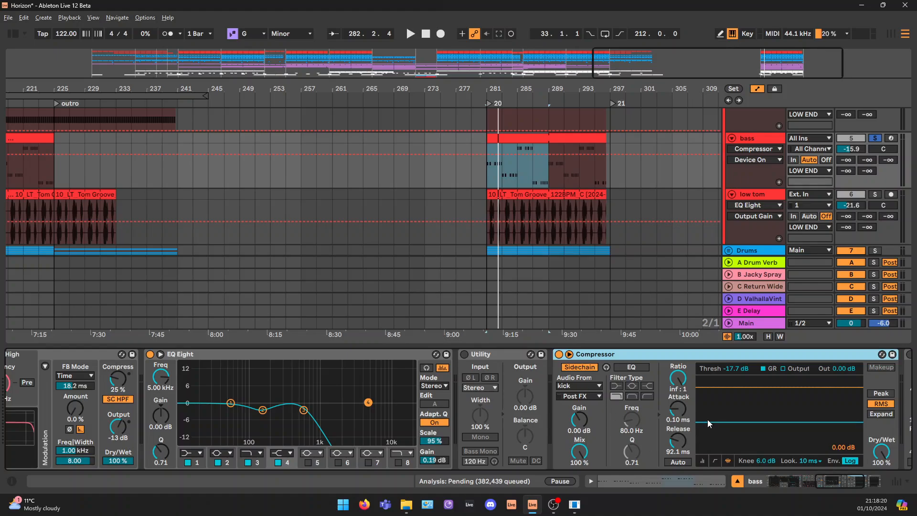
Lower the bass Compressor's threshold to -18.4 dB while the loop plays
key("space")
left_click_drag(722, 422, 722, 423)
key("space")
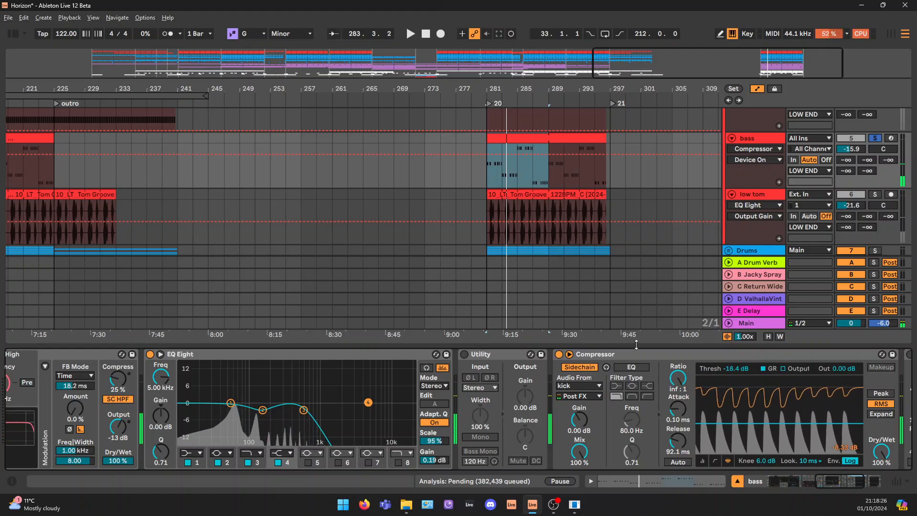
left_click(631, 353)
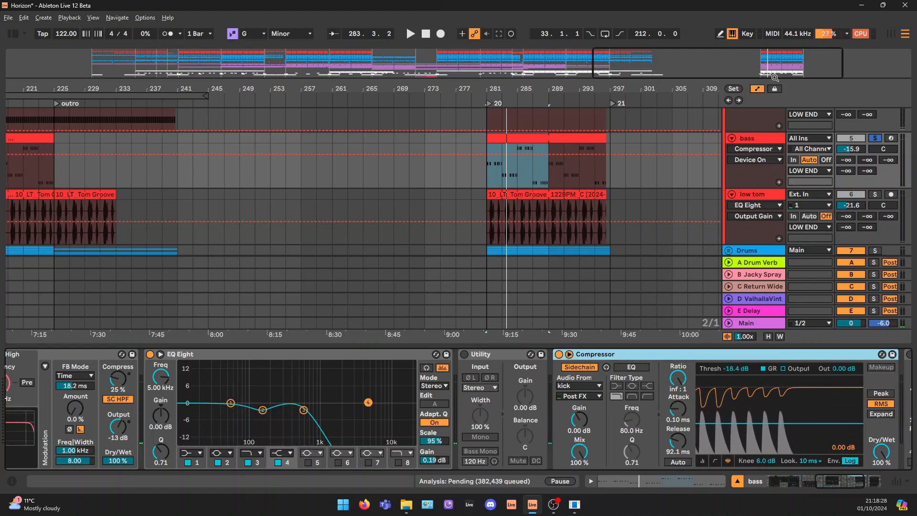
Select the low tom's Tom Groove clip at bar 281 and solo the low tom track
left_click_drag(774, 77, 784, 70)
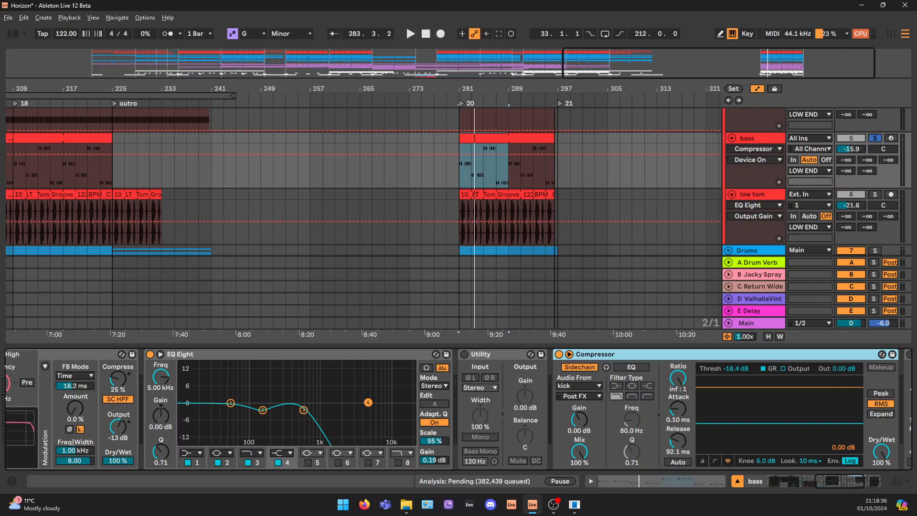
left_click_drag(803, 68, 825, 72)
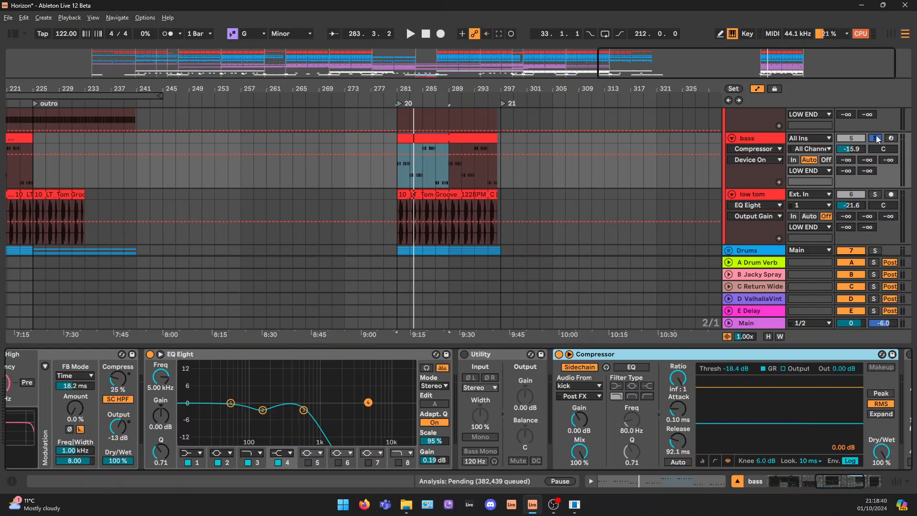
left_click(762, 192)
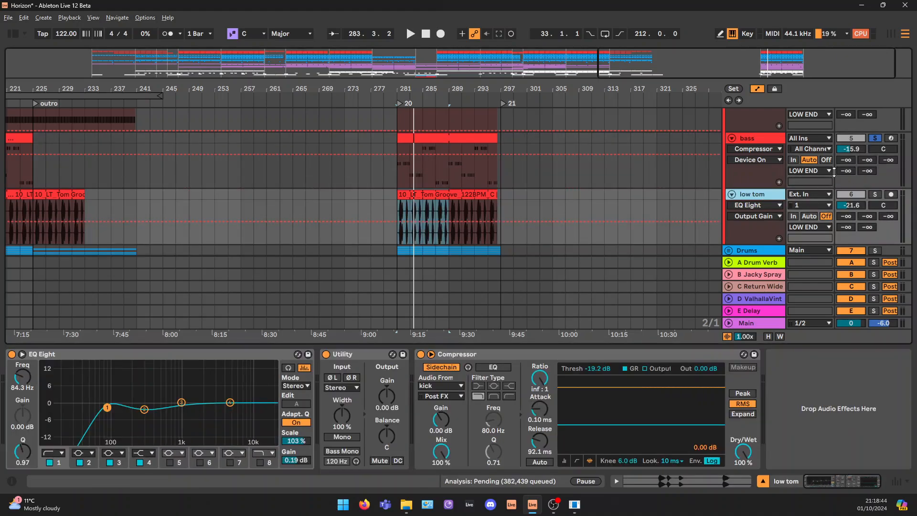
left_click(425, 195)
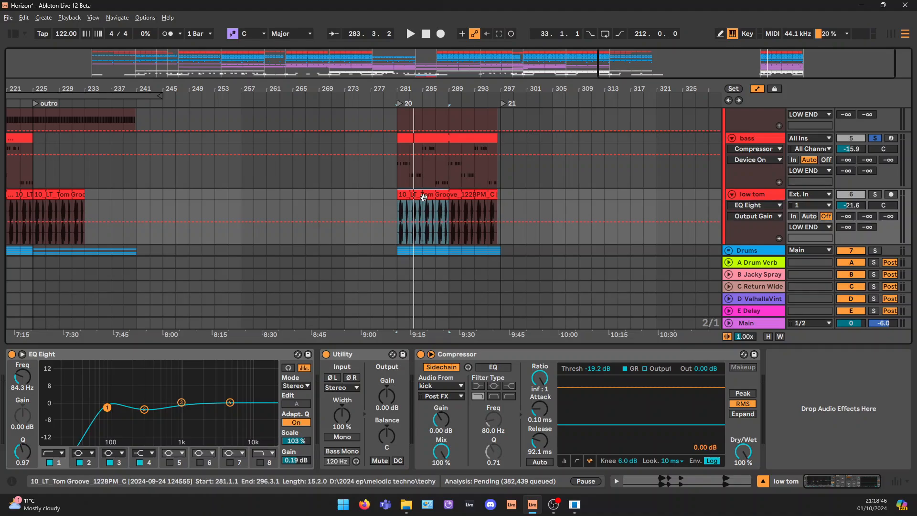
left_click_drag(782, 59, 771, 124)
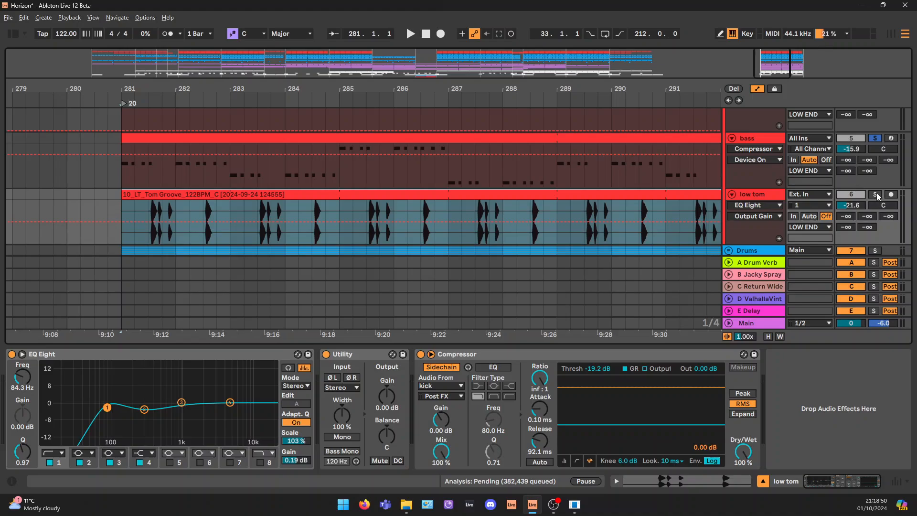
left_click(876, 195)
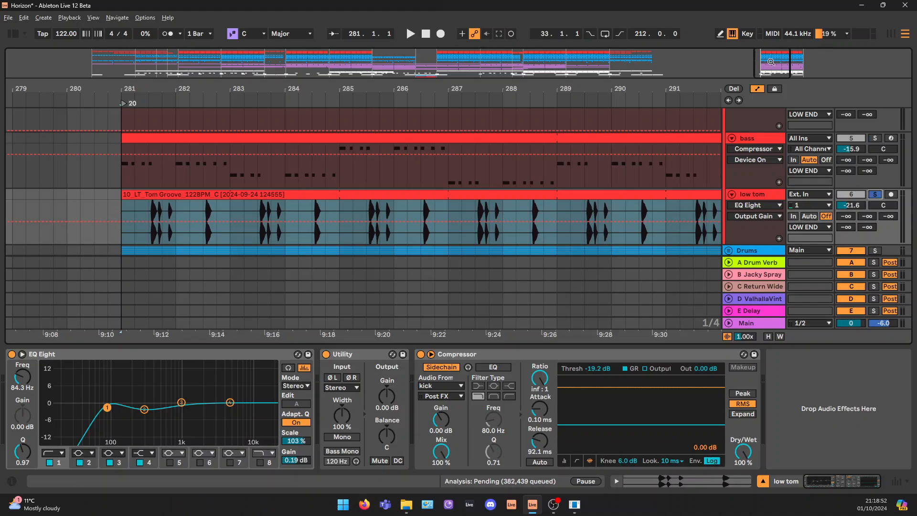
left_click_drag(770, 62, 769, 88)
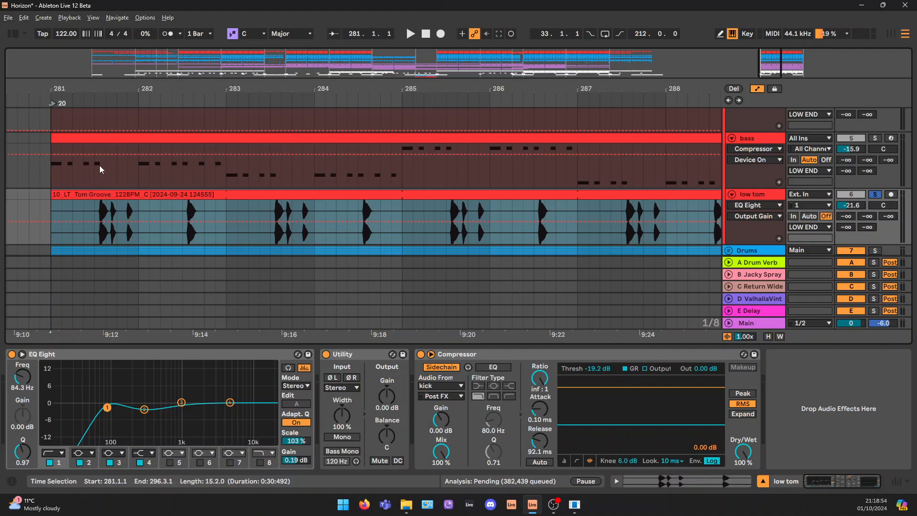
Compare bass notes with low tom hits between 281.3.1 and 282.1.1 and at beat 3 of bar 282, playing the soloed tom
left_click_drag(94, 165, 136, 164)
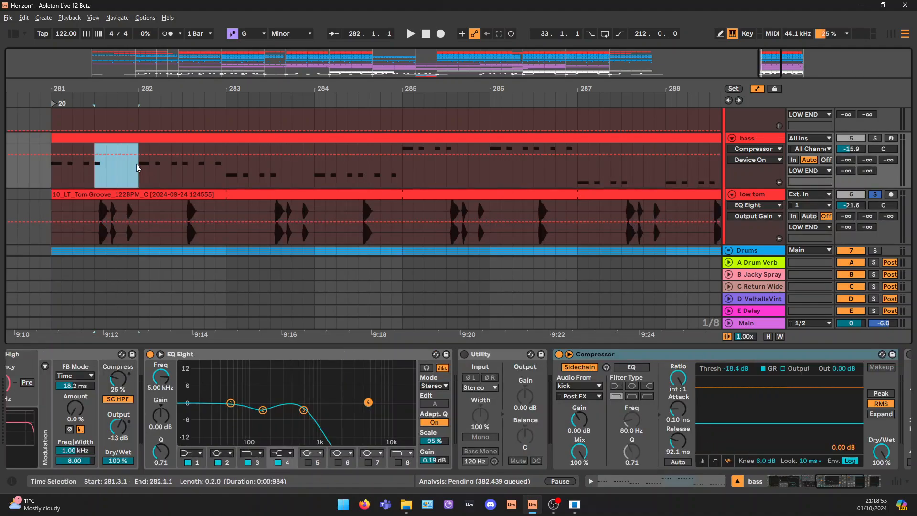
left_click(102, 170)
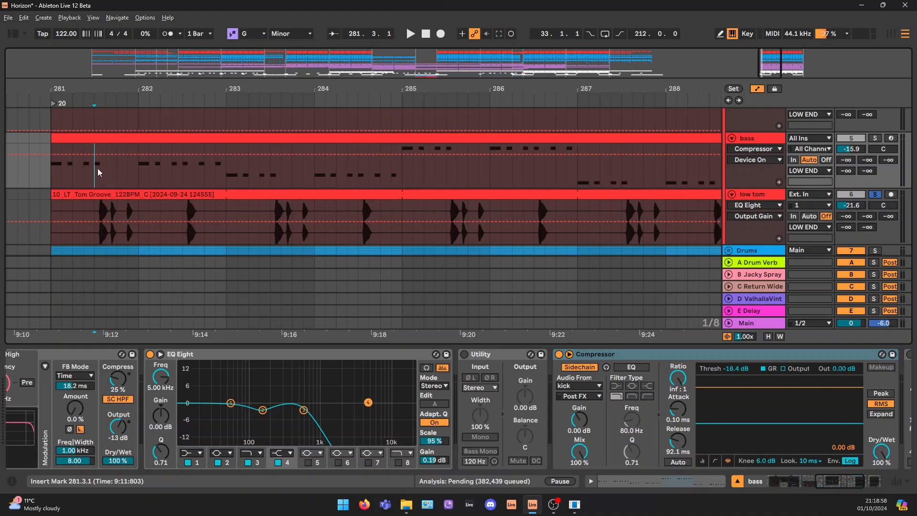
left_click_drag(94, 171, 137, 172)
left_click_drag(97, 206, 136, 203)
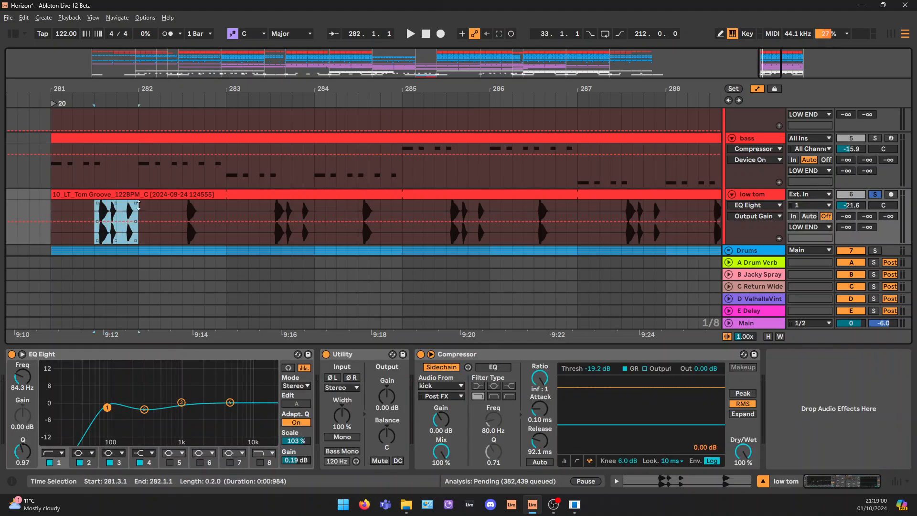
key("space")
left_click_drag(185, 163, 197, 162)
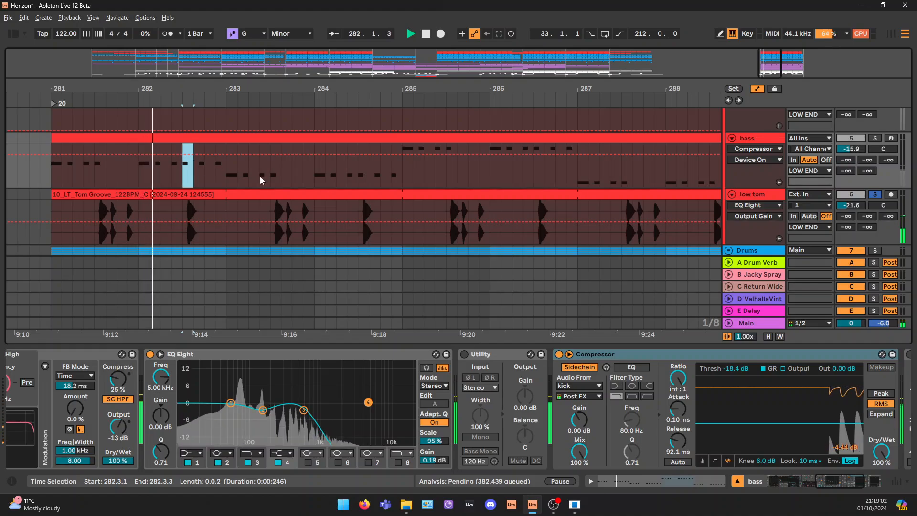
Solo the LOW END group and play the kick, bass and low tom together from bar 281
left_click(763, 196)
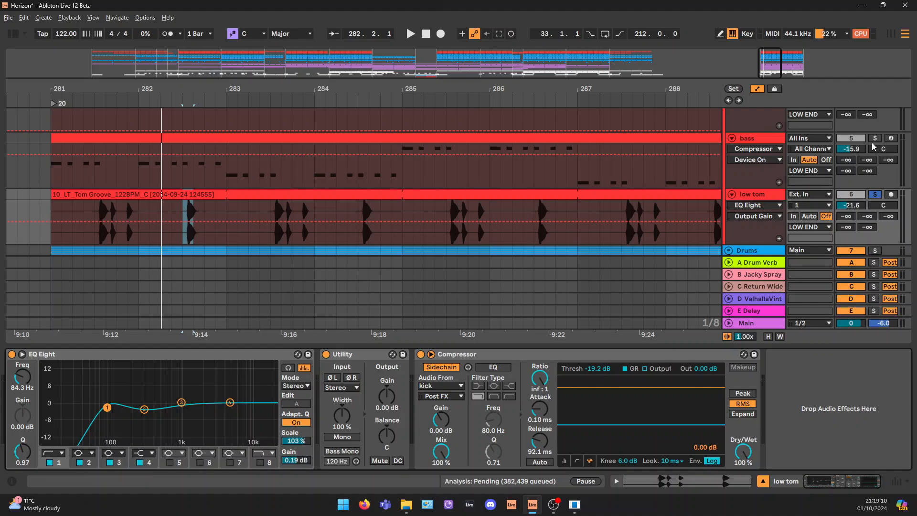
scroll(879, 144, "up", 3)
left_click(875, 126)
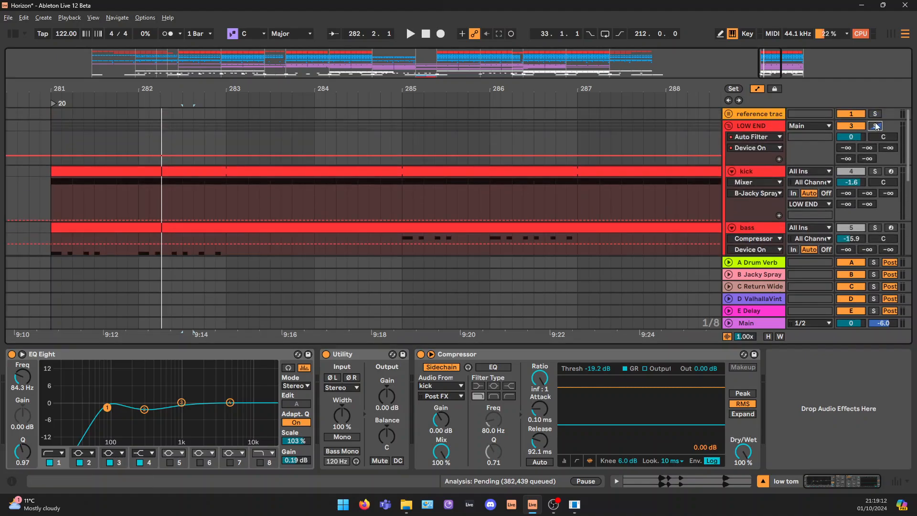
key("space")
scroll(339, 185, "down", 2)
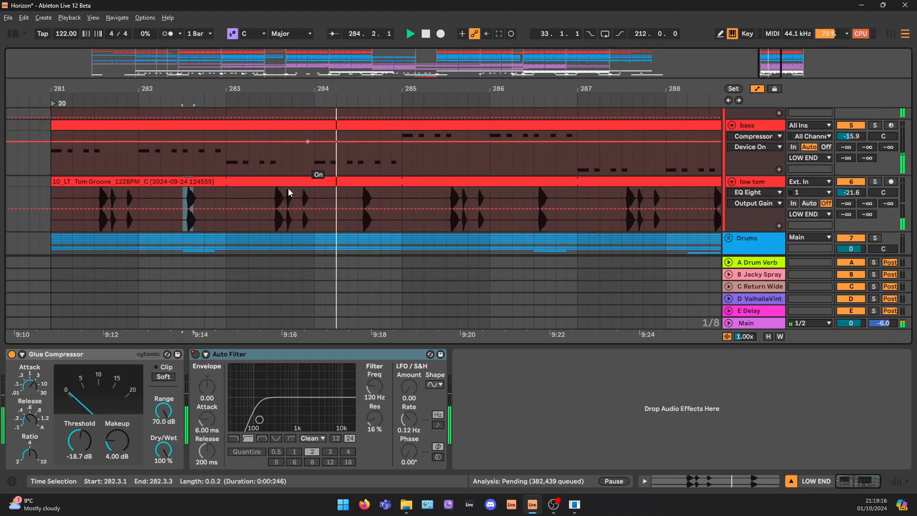
key("space")
left_click(59, 181)
key("space")
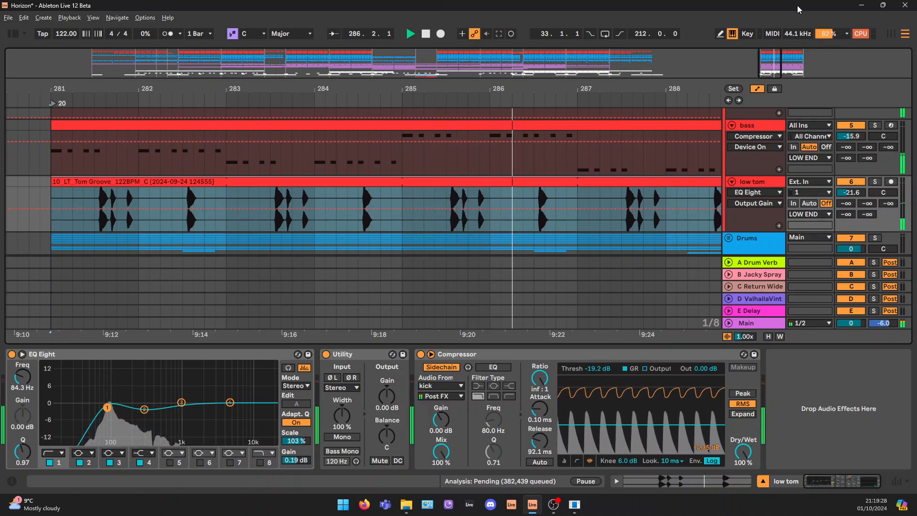
left_click_drag(772, 67, 772, 51)
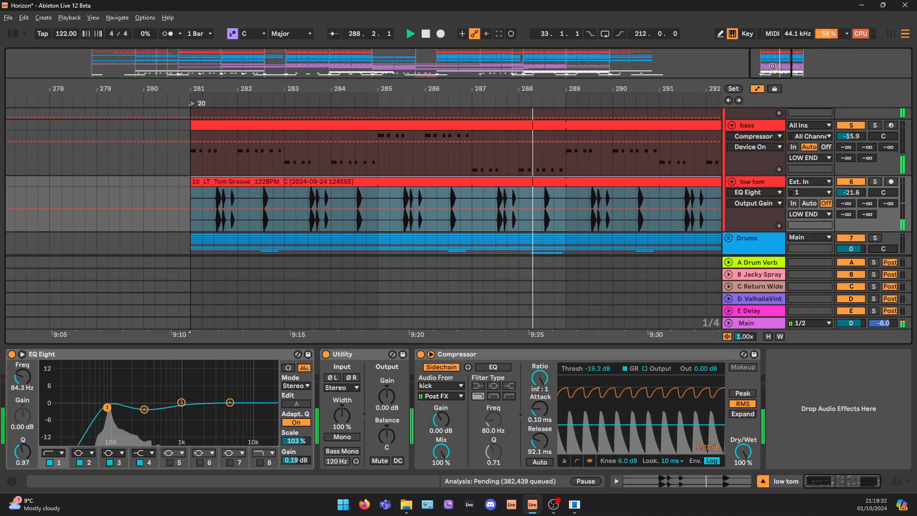
key("space")
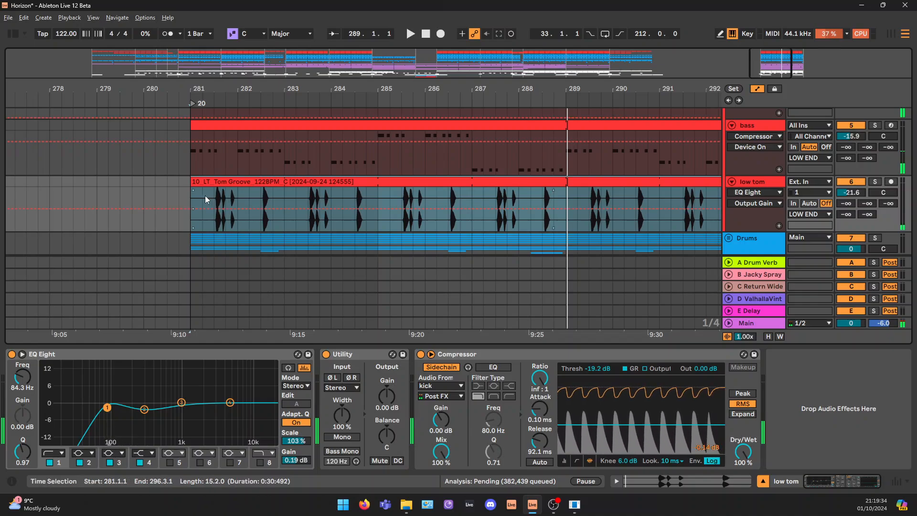
Examine how the bass phrase in the first half of bar 281 alternates with the low tom hits in the second half
left_click_drag(195, 151, 216, 164)
left_click_drag(189, 196, 234, 192)
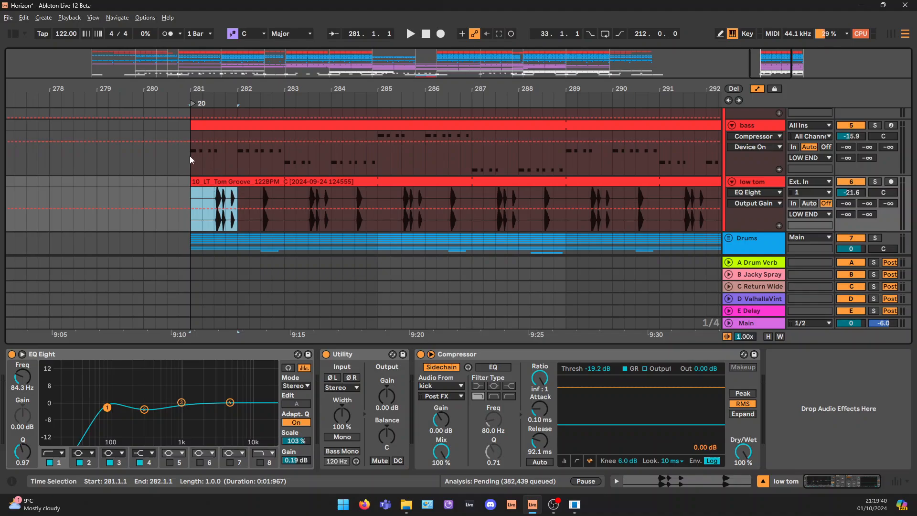
left_click_drag(190, 156, 225, 158)
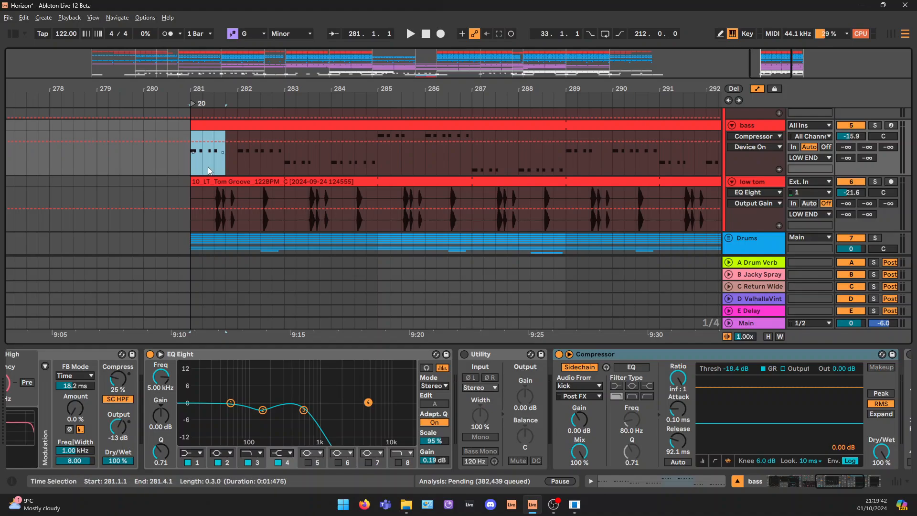
left_click_drag(214, 193, 236, 192)
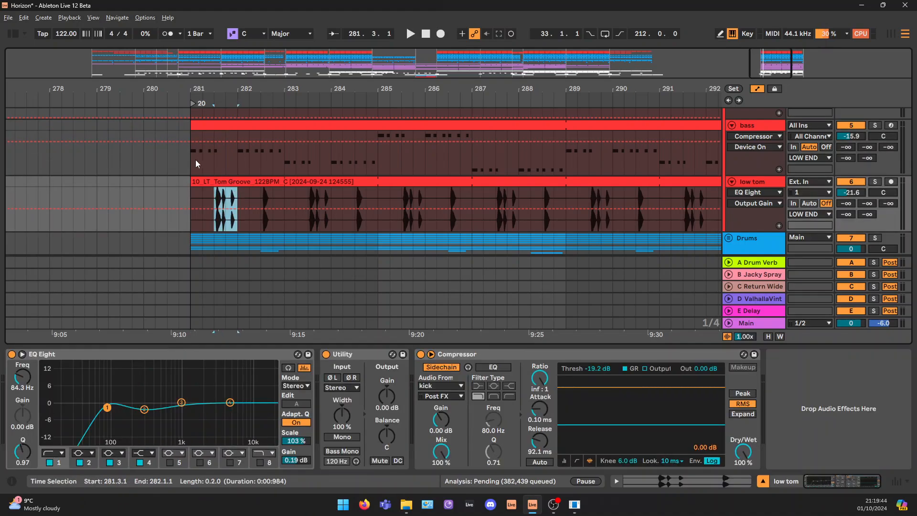
left_click_drag(196, 159, 212, 159)
left_click_drag(215, 194, 237, 192)
left_click_drag(191, 156, 213, 159)
left_click_drag(214, 195, 238, 218)
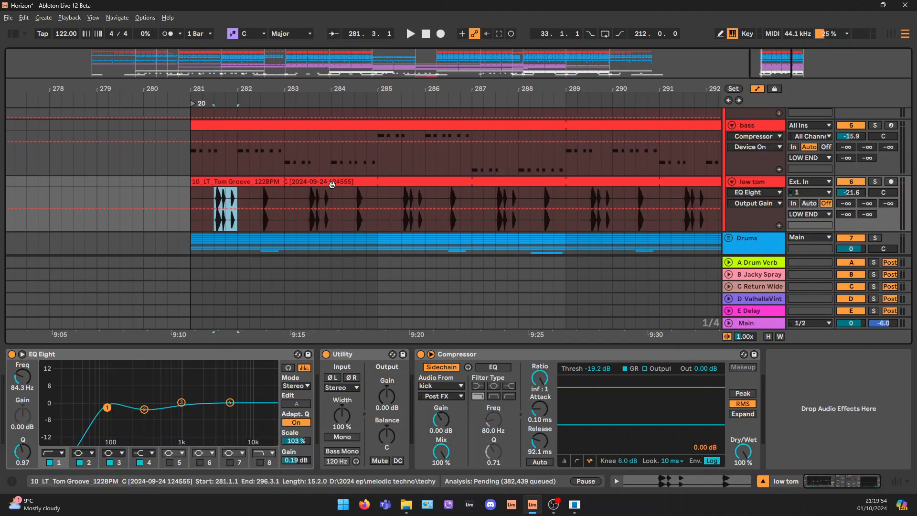
Bring up the LOW END group's effect chain with its Glue Compressor and Auto Filter
scroll(332, 184, "down", 2)
left_click(765, 481)
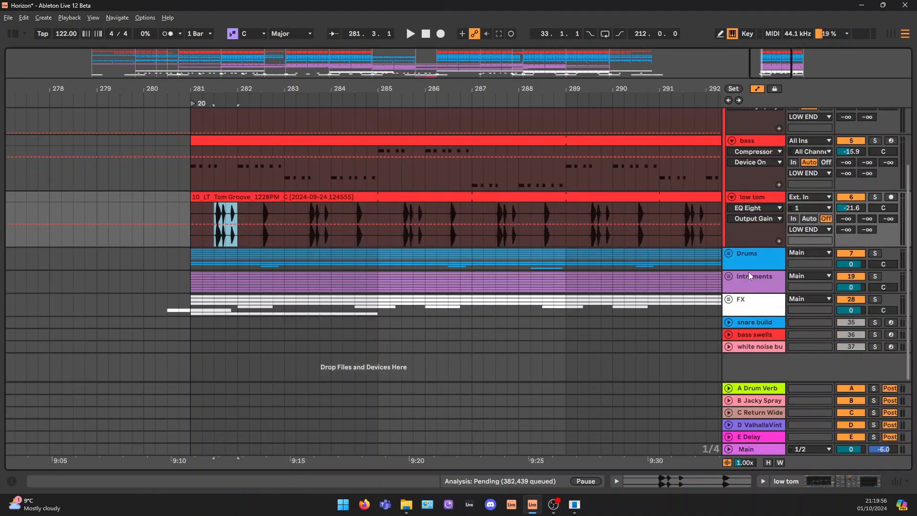
left_click(751, 258)
scroll(752, 191, "up", 4)
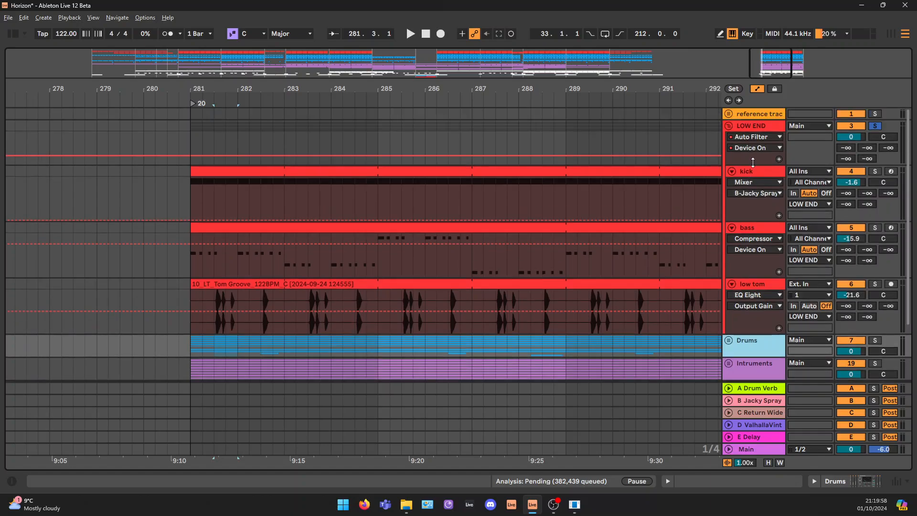
left_click(762, 128)
left_click(864, 478)
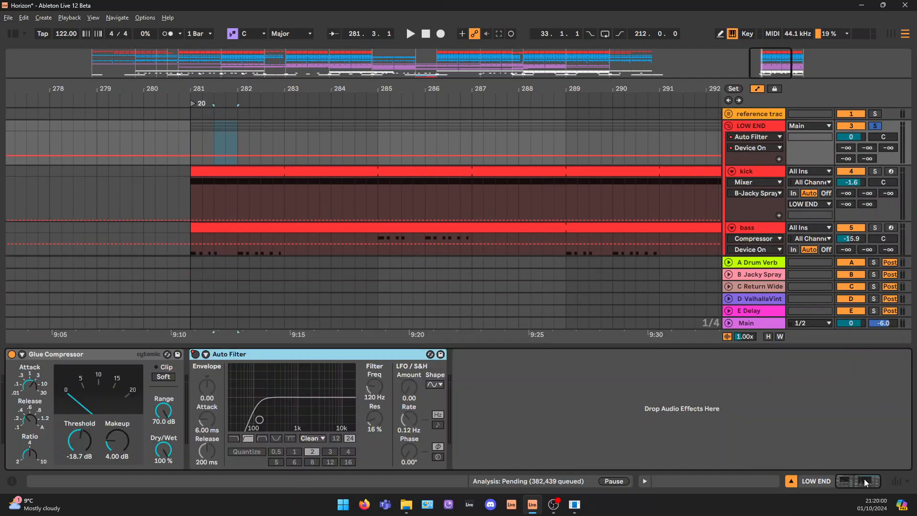
left_click(766, 127)
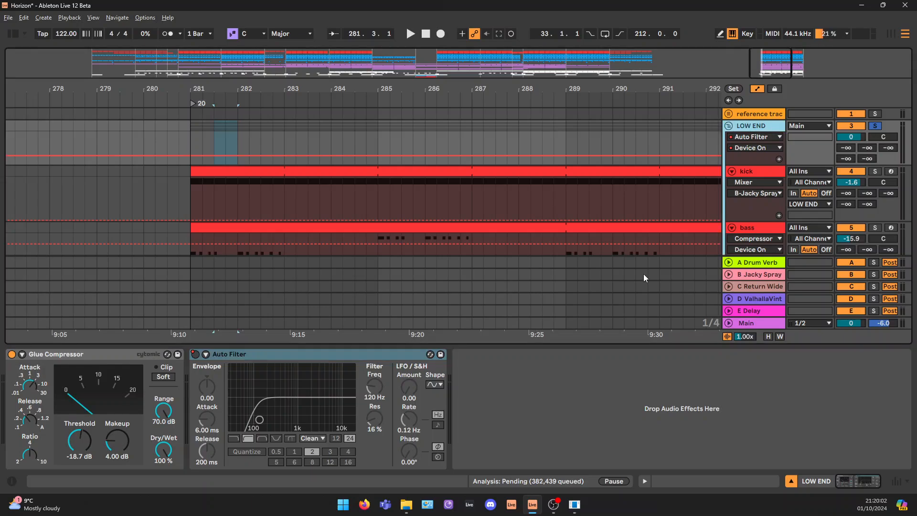
Examine the LOW END group's Glue Compressor and its threshold setting
scroll(618, 189, "down", 2)
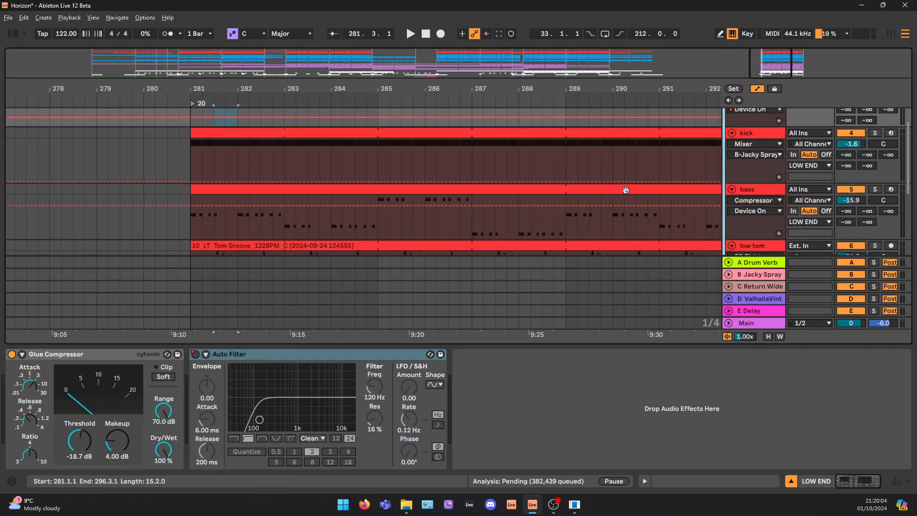
scroll(730, 195, "up", 2)
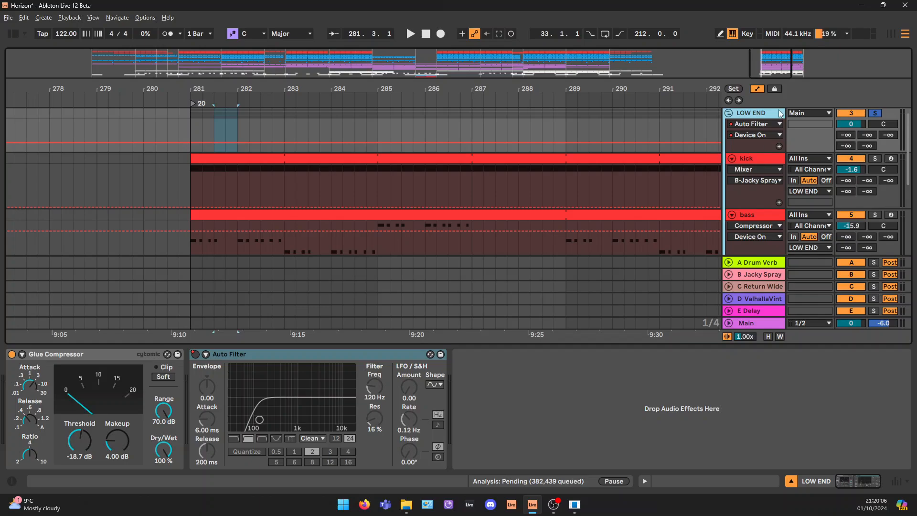
left_click(59, 354)
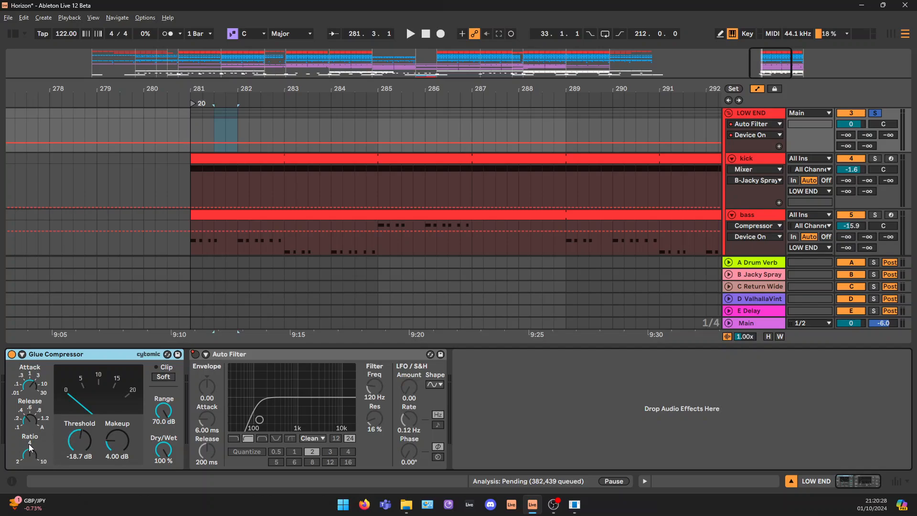
left_click(82, 445)
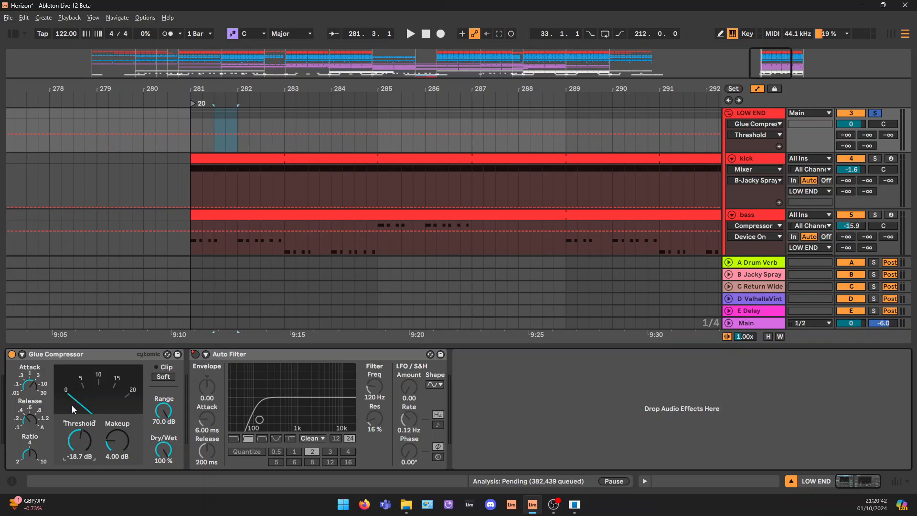
Play the soloed LOW END group while checking the Glue Compressor's gain reduction against its makeup gain
left_click(118, 441)
key("Delete")
key("space")
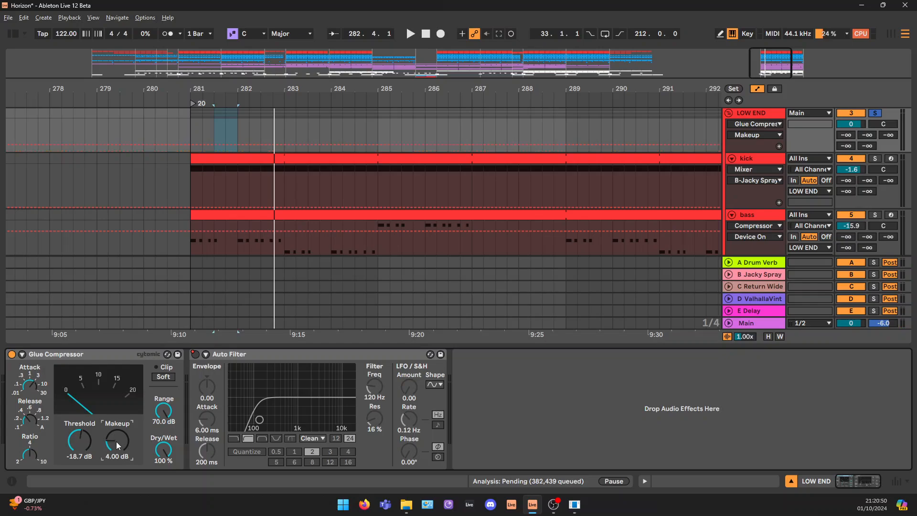
left_click_drag(116, 441, 129, 451)
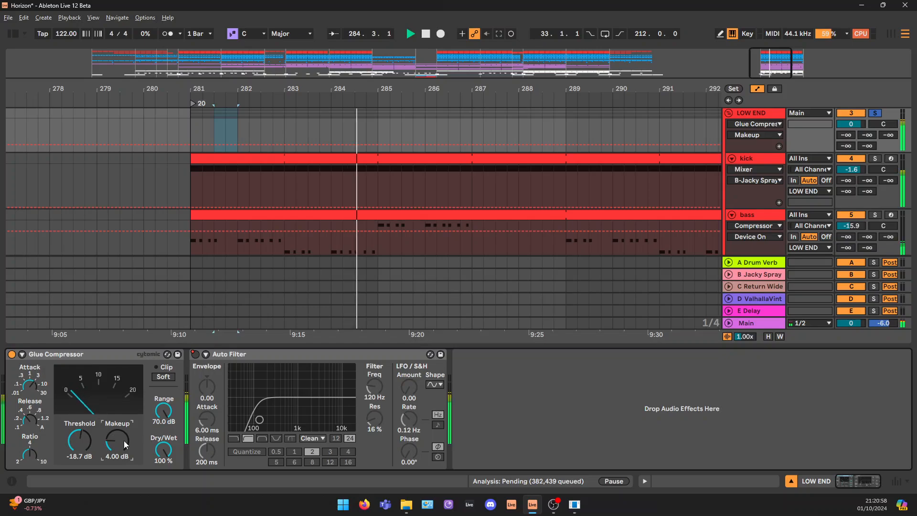
key("space")
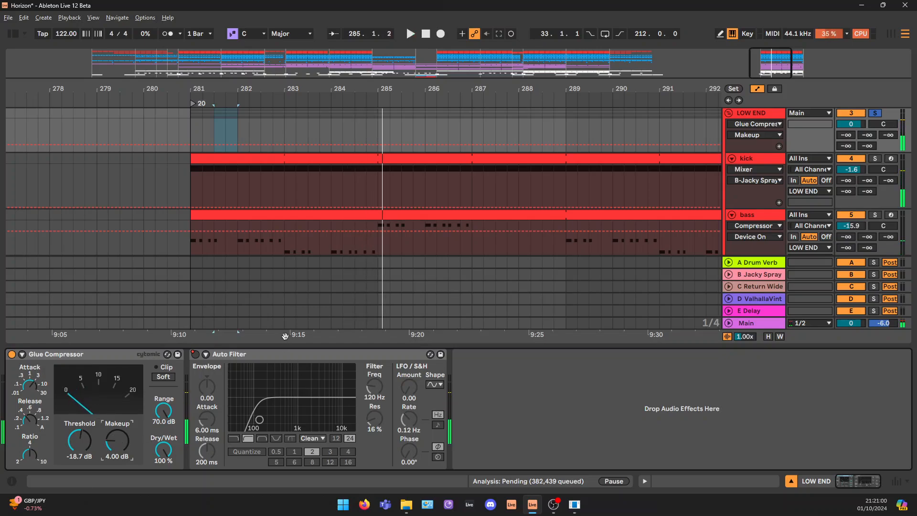
Show the LOW END group's Auto Filter on/off automation across the whole arrangement, with the group unfolded and its effect chain displayed
scroll(500, 203, "down", 5)
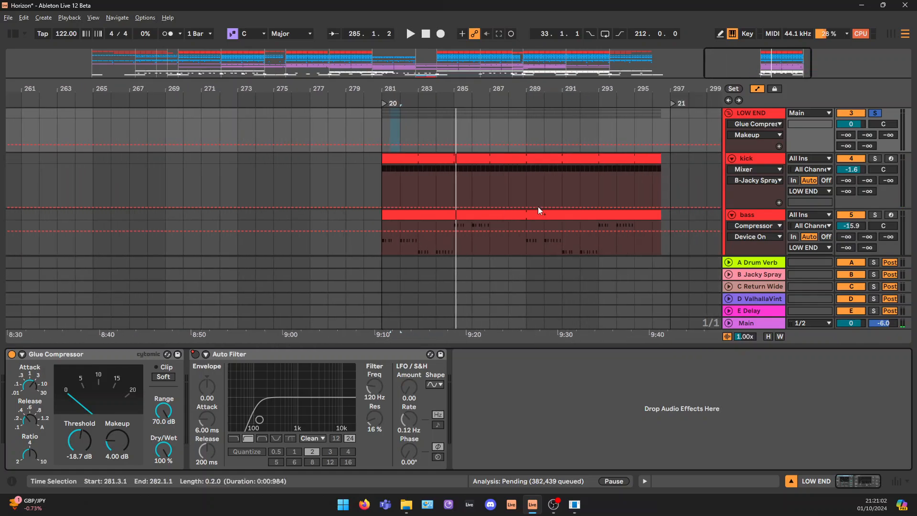
left_click(271, 358)
left_click(789, 480)
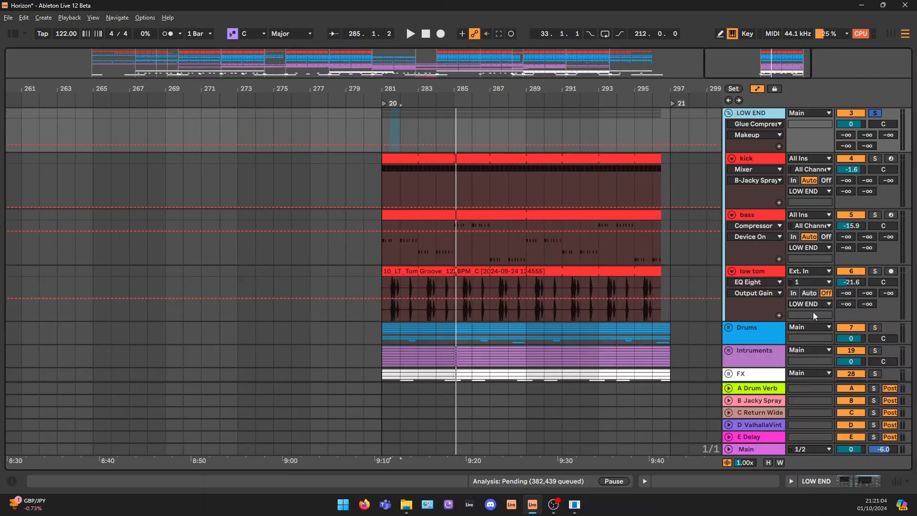
scroll(813, 311, "up", 1)
left_click(728, 123)
left_click_drag(740, 61, 322, 66)
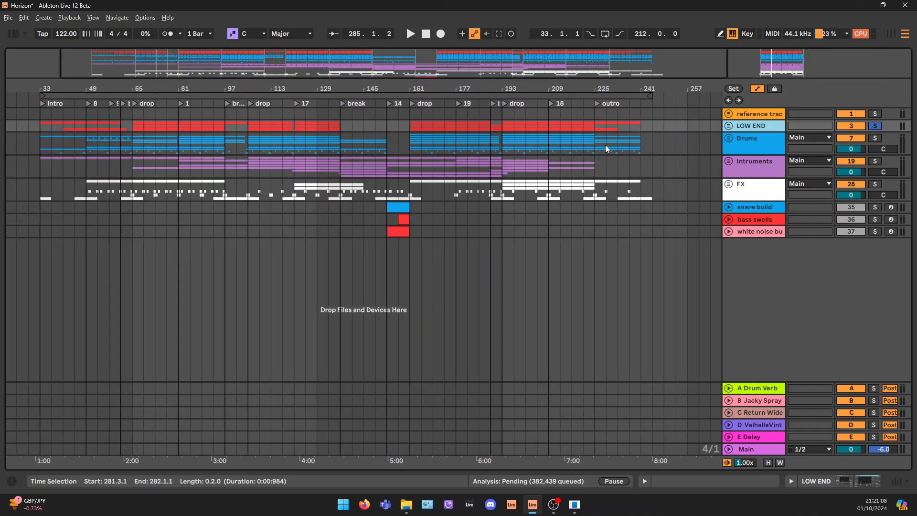
left_click(728, 125)
left_click(873, 478)
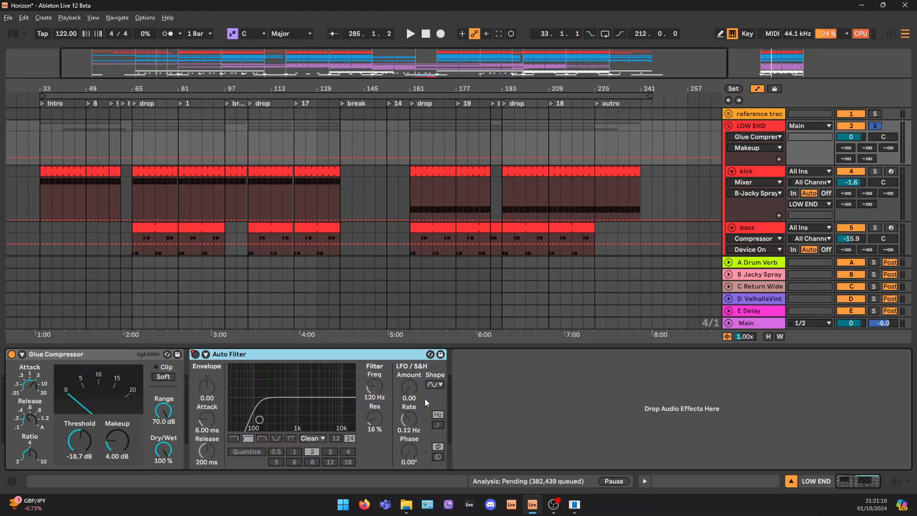
right_click(194, 354)
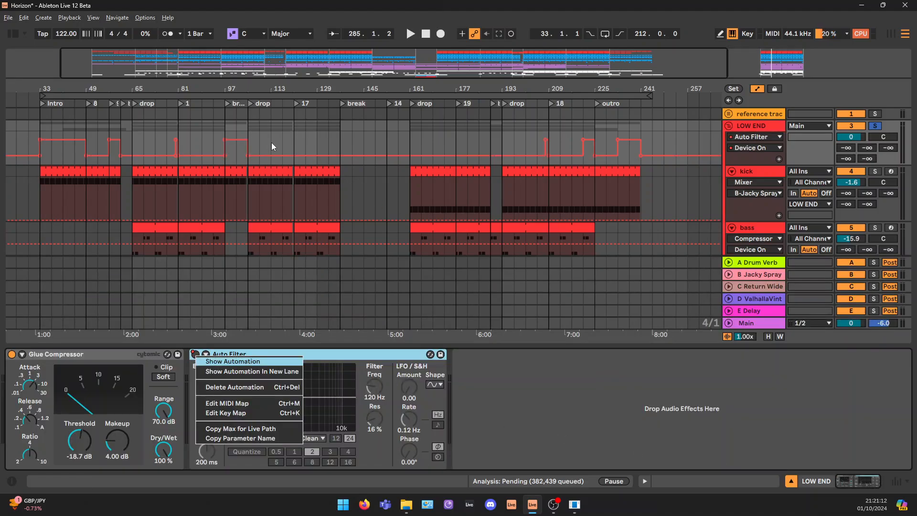
left_click(225, 148)
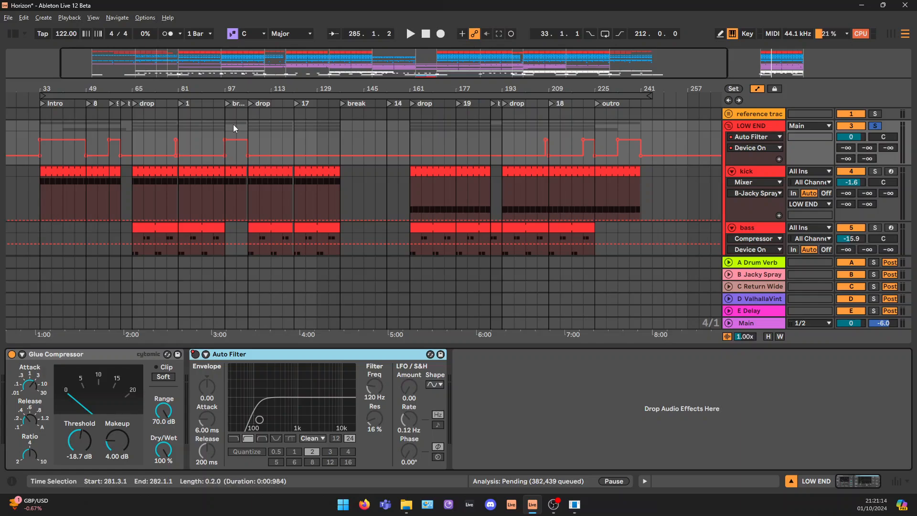
Play the LOW END group from bar 97 with the Auto Filter on and off, and re-enable its automation
left_click(225, 126)
key("space")
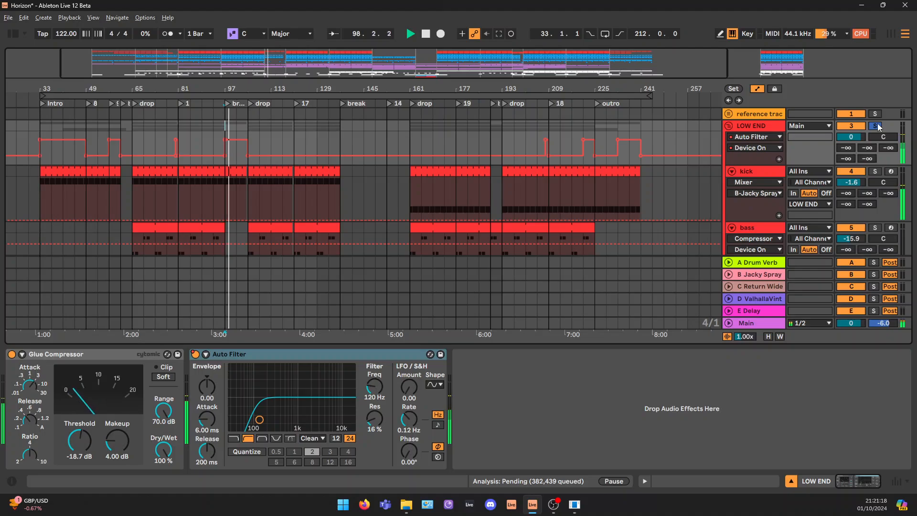
left_click(195, 354)
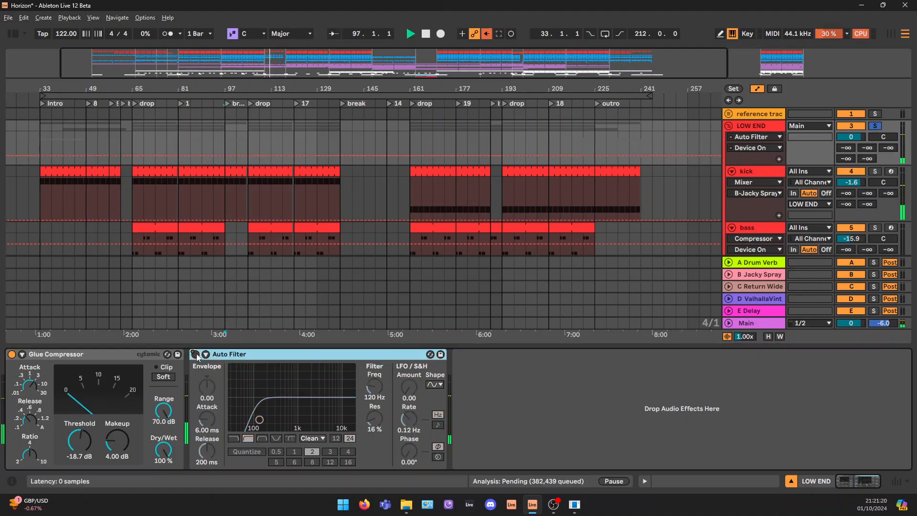
key("space")
right_click(196, 353)
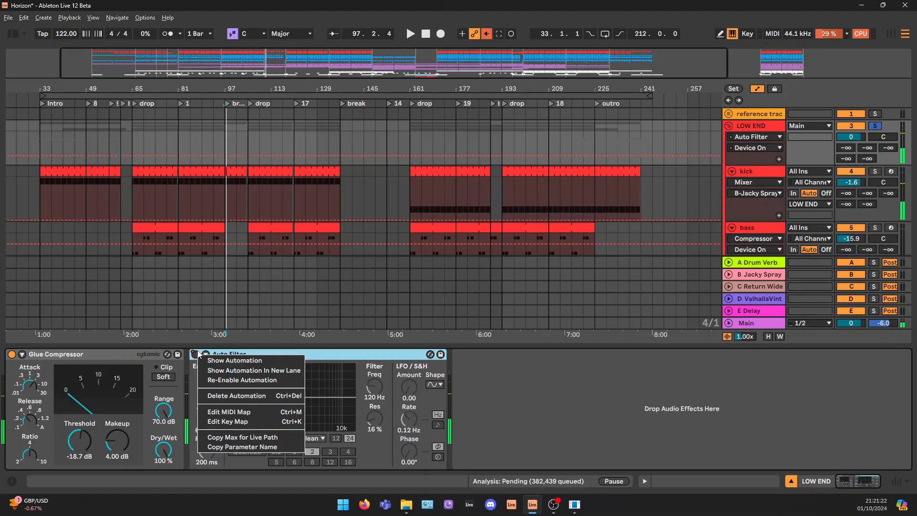
left_click(238, 381)
Fold the LOW END group, then solo the Drums group and play it from bar 281
left_click_drag(637, 63, 820, 63)
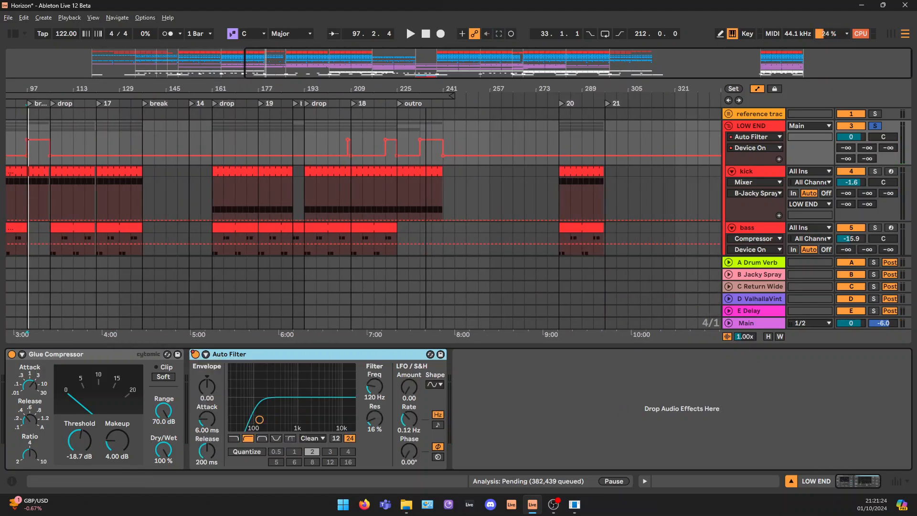
left_click(729, 126)
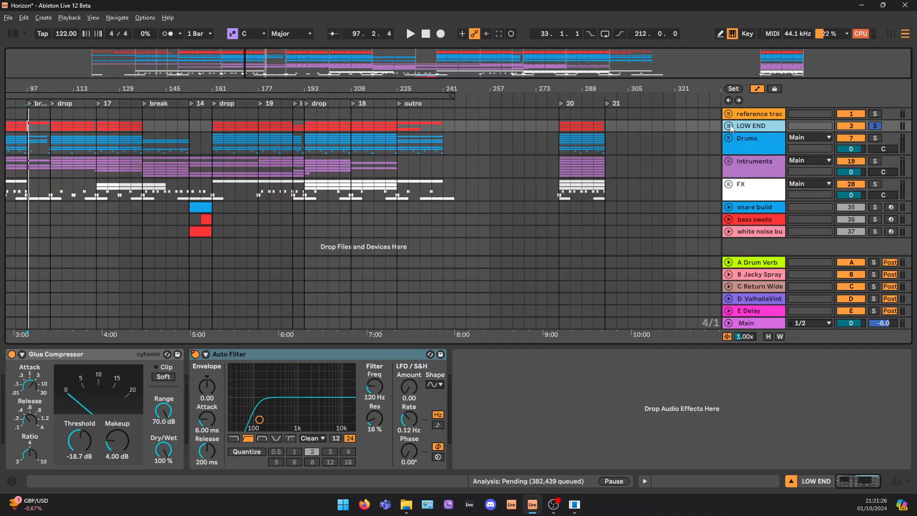
left_click(756, 139)
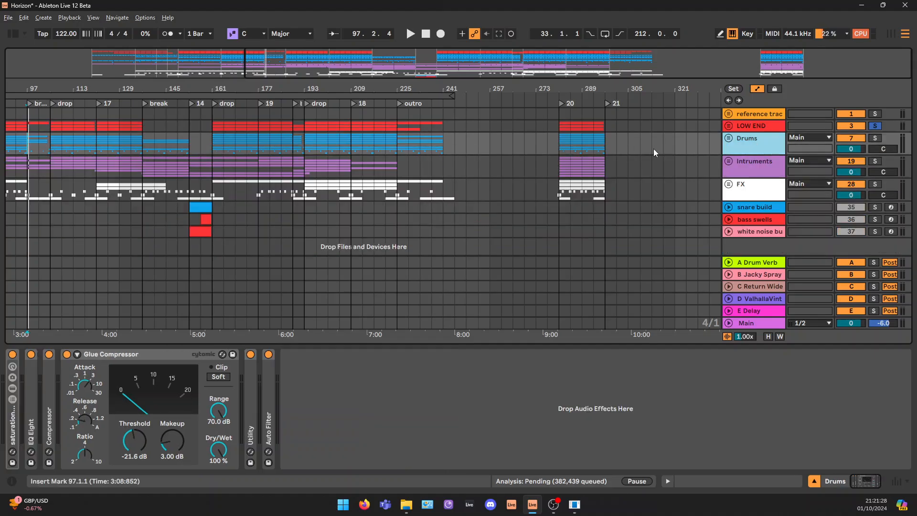
left_click(561, 144)
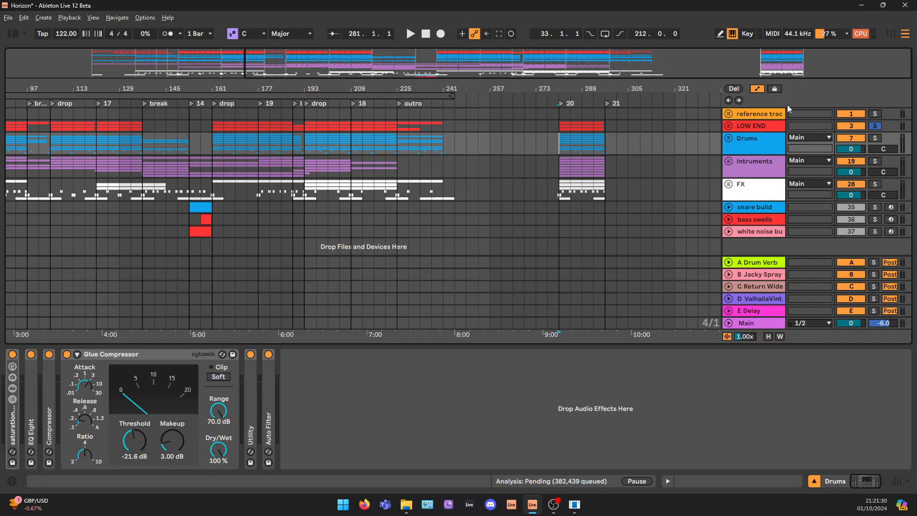
left_click(875, 138)
scroll(554, 142, "up", 2, "ctrl")
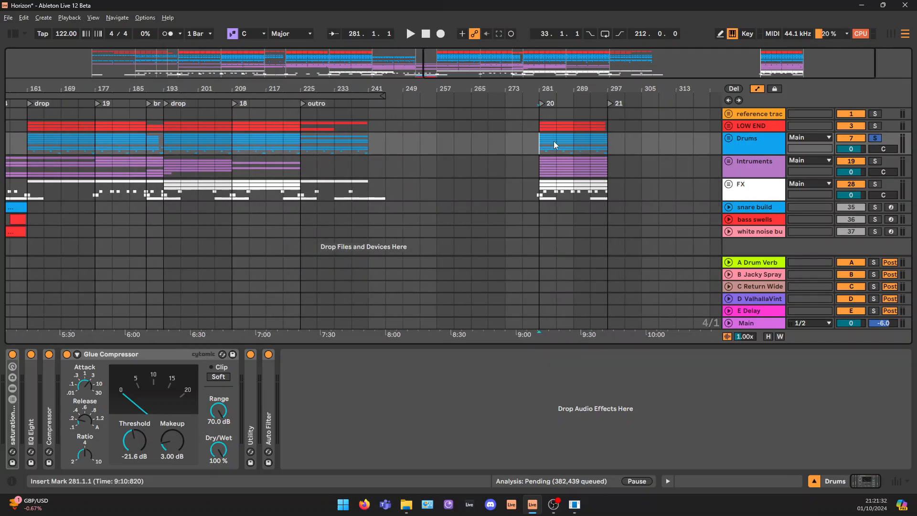
key("space")
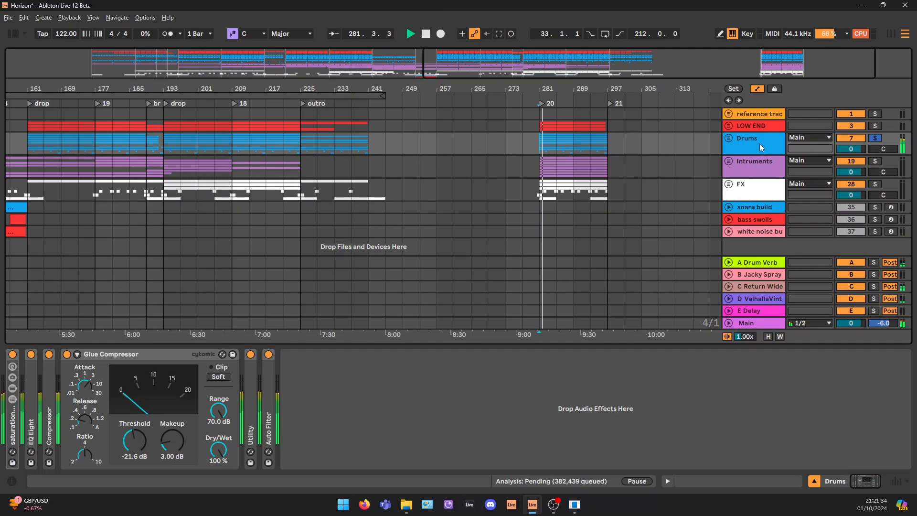
left_click(751, 148)
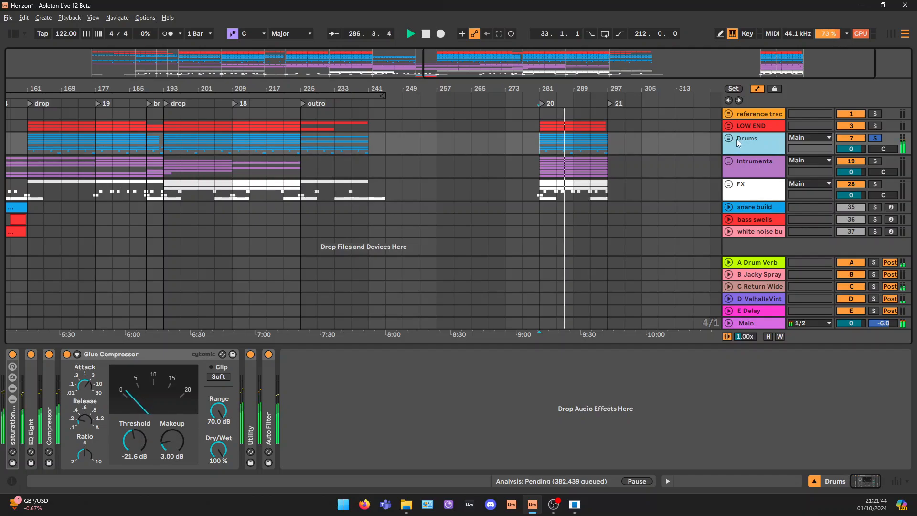
key("space")
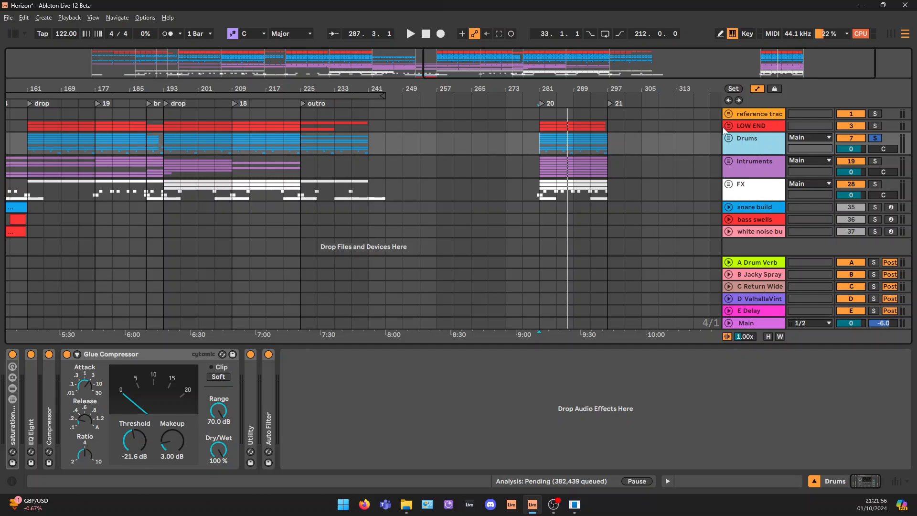
Unfold the Drums group and its shaker loop track, and solo the shaker loop
left_click(729, 138)
scroll(754, 155, "down", 2)
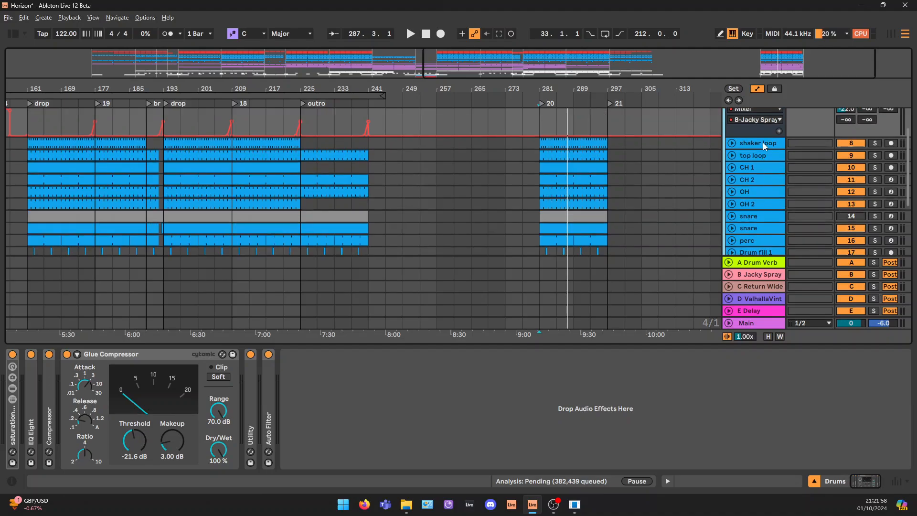
left_click(773, 145)
left_click(731, 143)
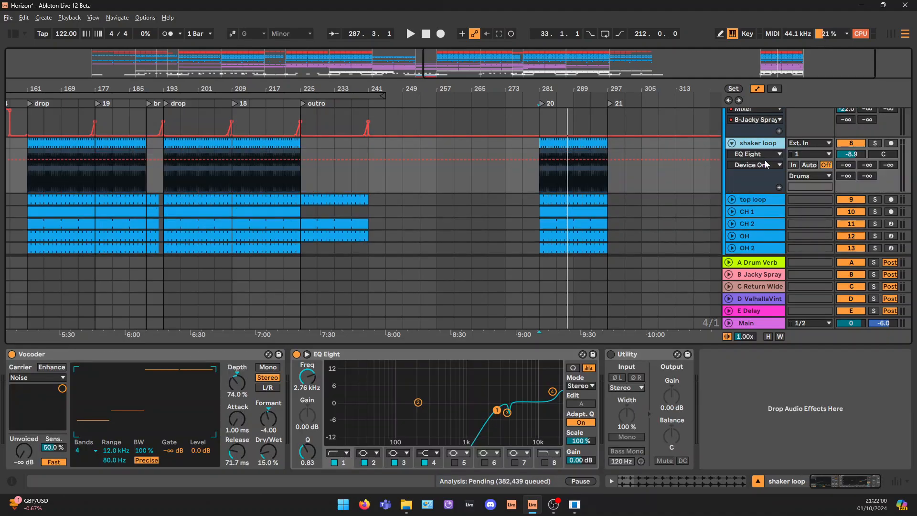
left_click_drag(814, 60, 814, 106)
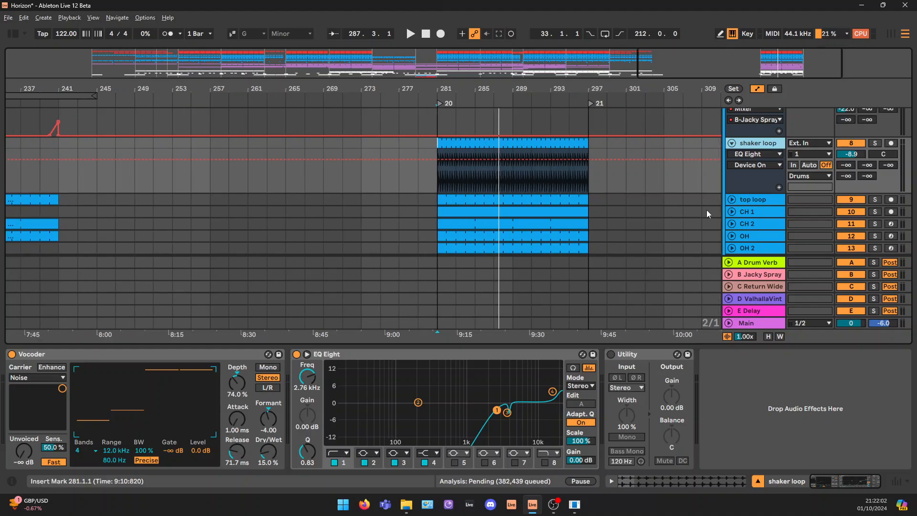
left_click(520, 147)
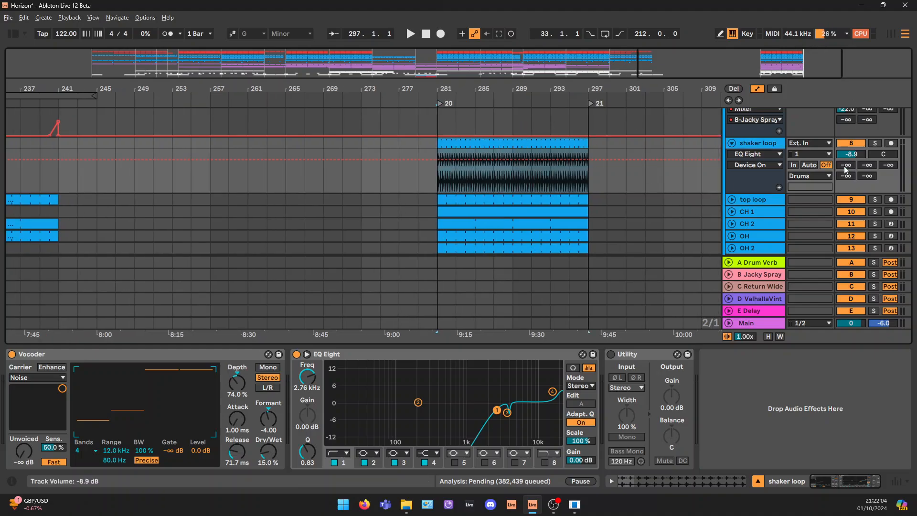
scroll(778, 163, "up", 1)
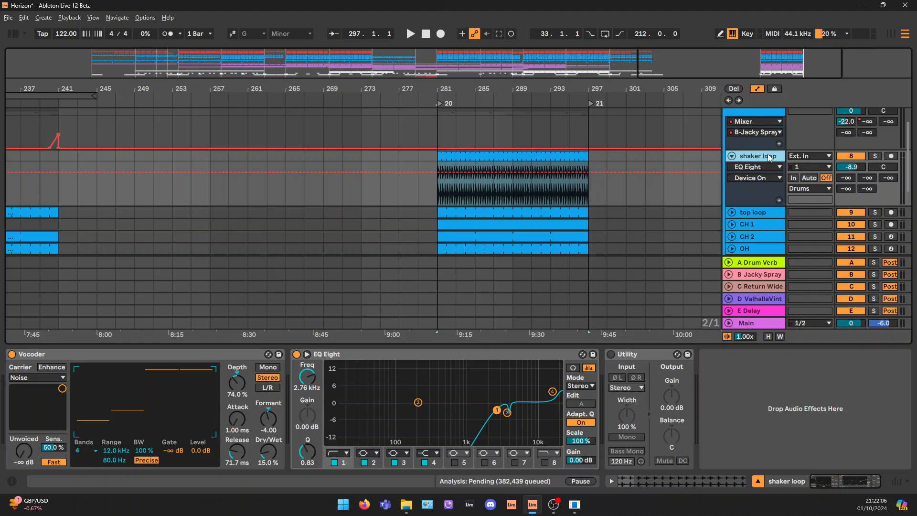
left_click(874, 156)
Inspect the shaker loop clip's waveform, return to the track's effect chain and play the soloed loop from bar 281
double_click(454, 156)
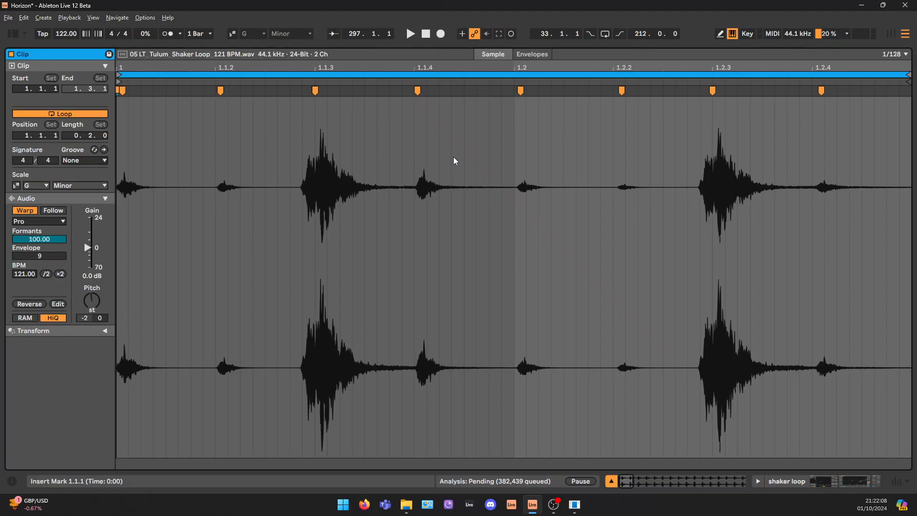
left_click(844, 482)
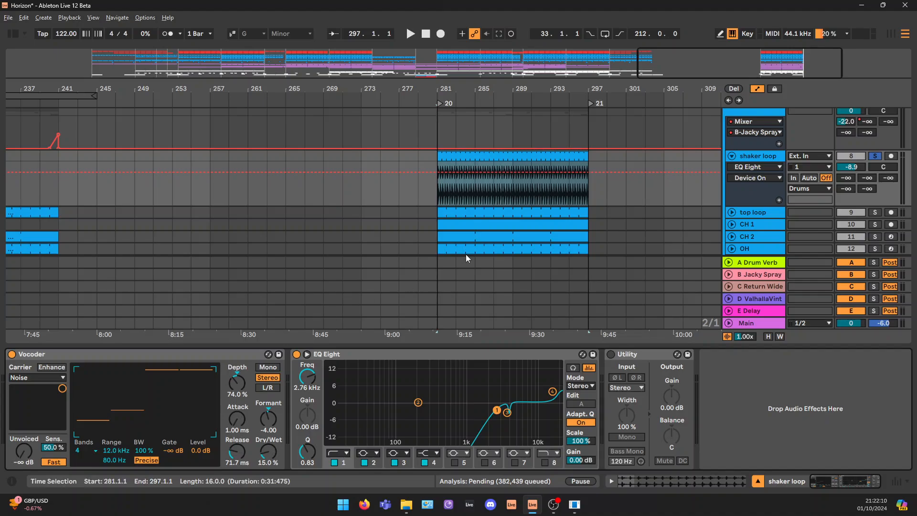
key("space")
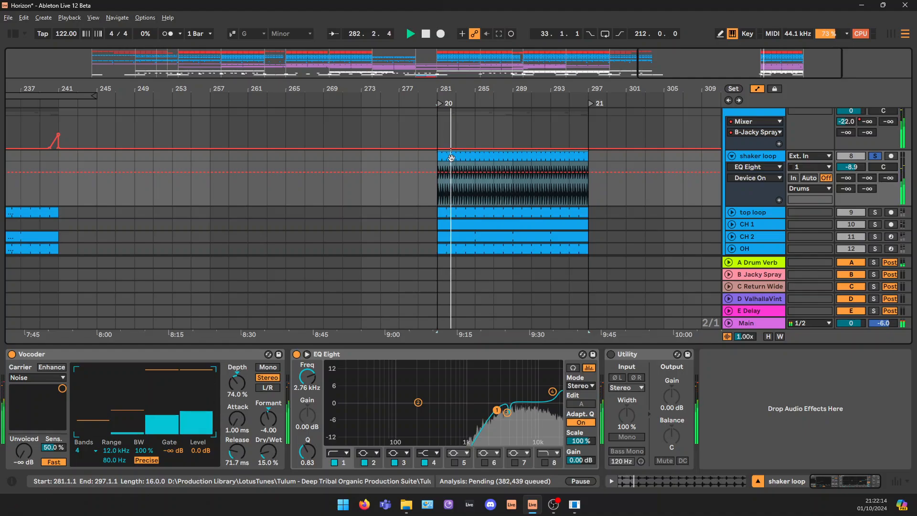
key("space")
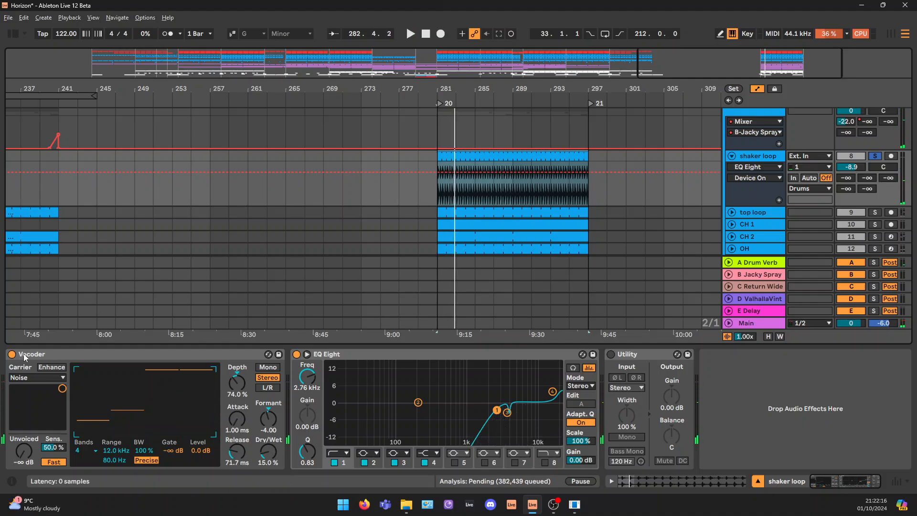
Bypass the shaker loop's Vocoder and EQ Eight and play the unprocessed loop from bar 281
left_click(59, 355)
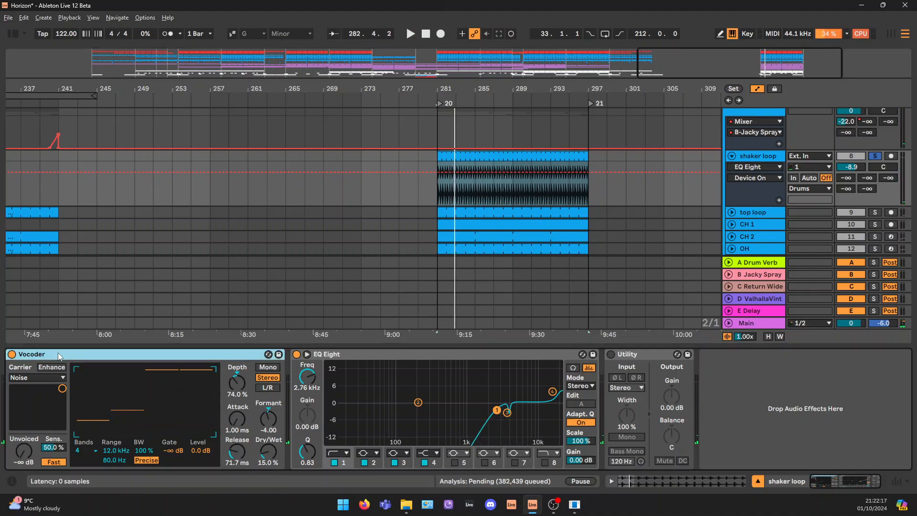
left_click(12, 354)
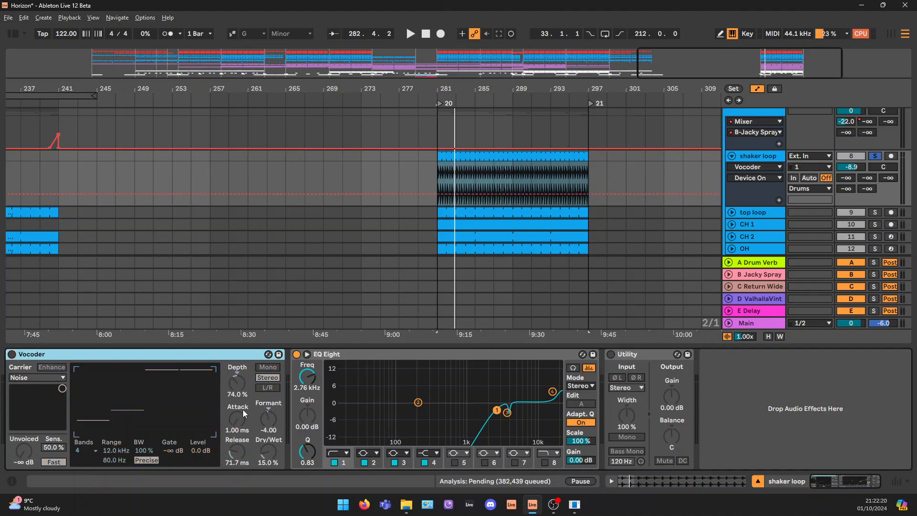
key("space")
left_click(297, 354)
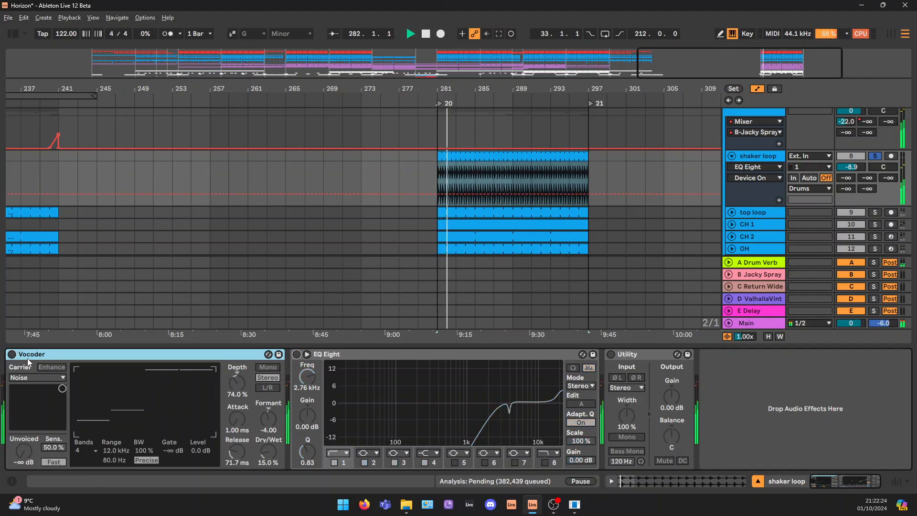
key("space")
Reactivate the shaker loop's Vocoder, keep its Dry/Wet at 15%, and play the loop with the EQ Eight still bypassed
left_click(12, 354)
mouse_move(268, 452)
left_mouse_down()
mouse_move(268, 441)
mouse_move(276, 460)
left_mouse_up()
key("space")
key("space")
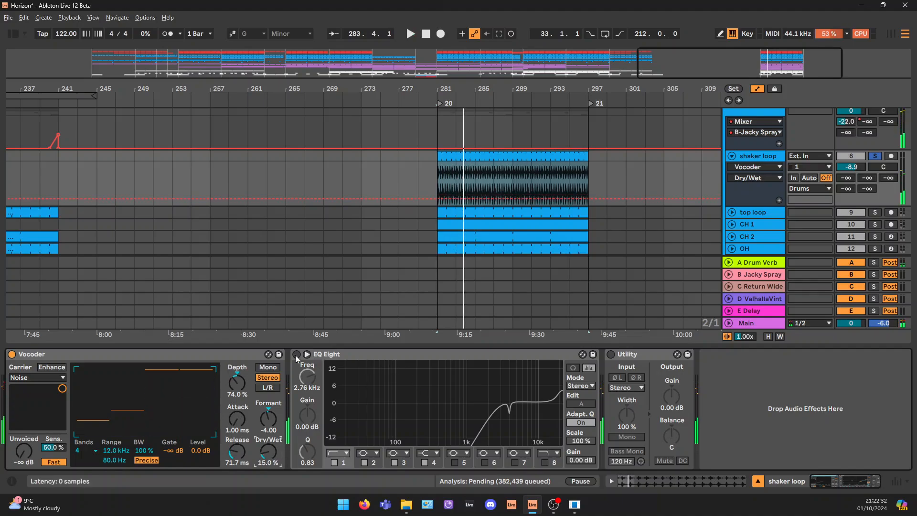
Reactivate the shaker loop's EQ Eight and examine the low-frequency range removed by its low cut
left_click(297, 355)
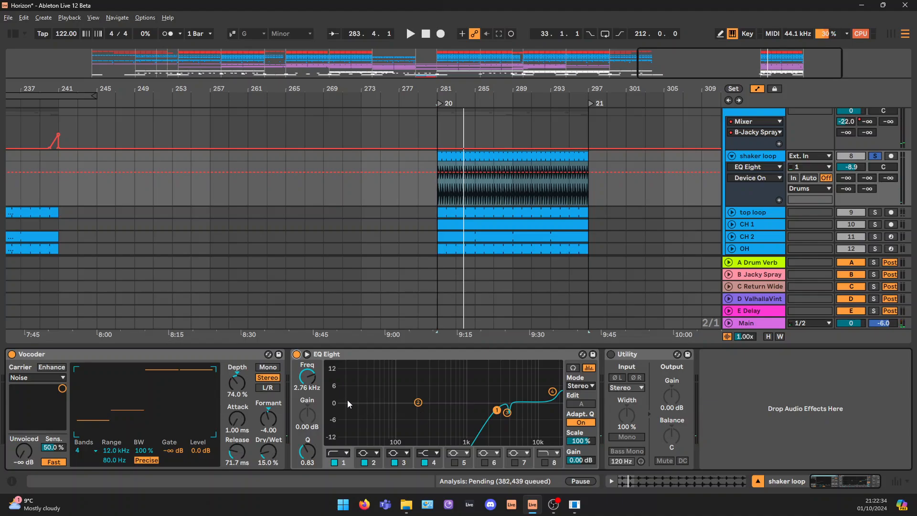
left_click(418, 403)
left_click(498, 359)
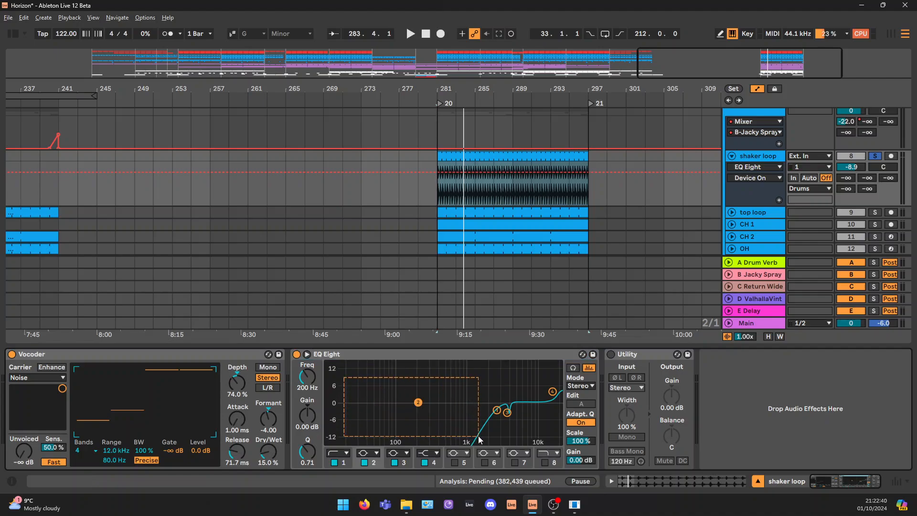
Play the soloed shaker loop from bar 281 and inspect the low-frequency area its EQ Eight cuts, alongside the other Drums tracks
scroll(549, 182, "down", 3)
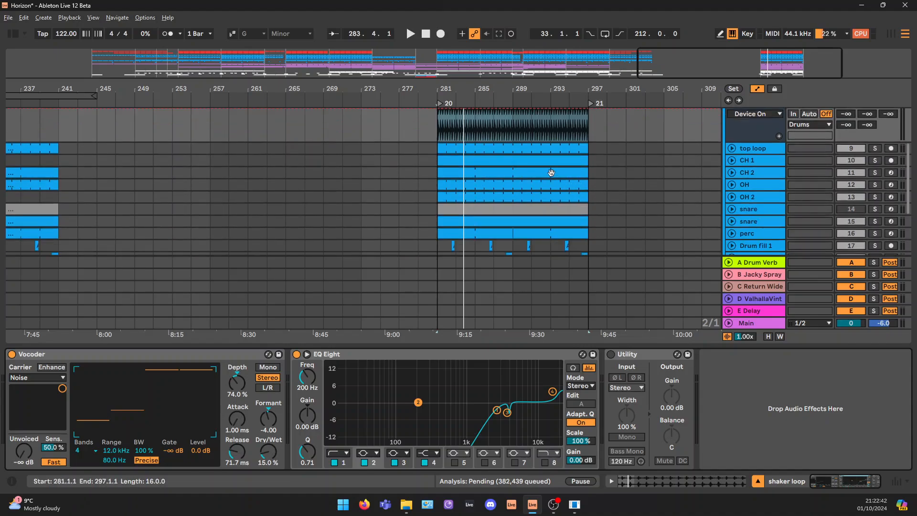
scroll(552, 160, "down", 1)
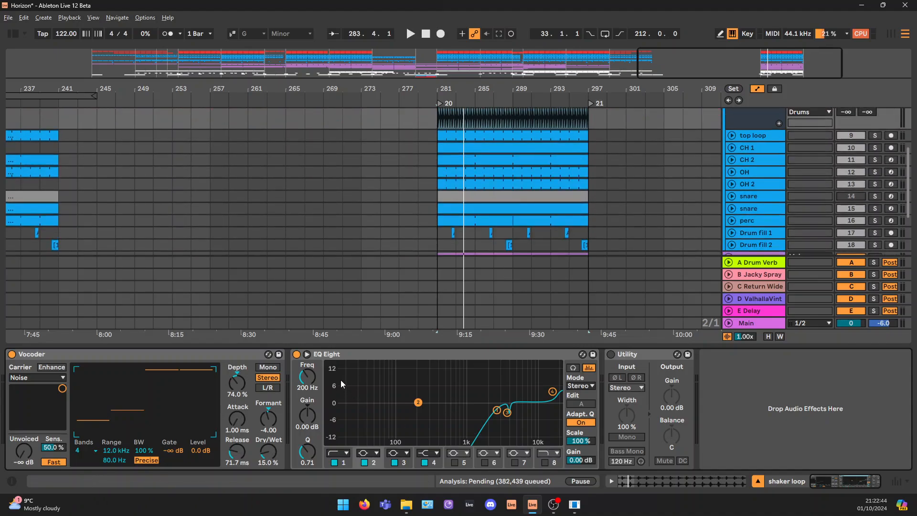
key("space")
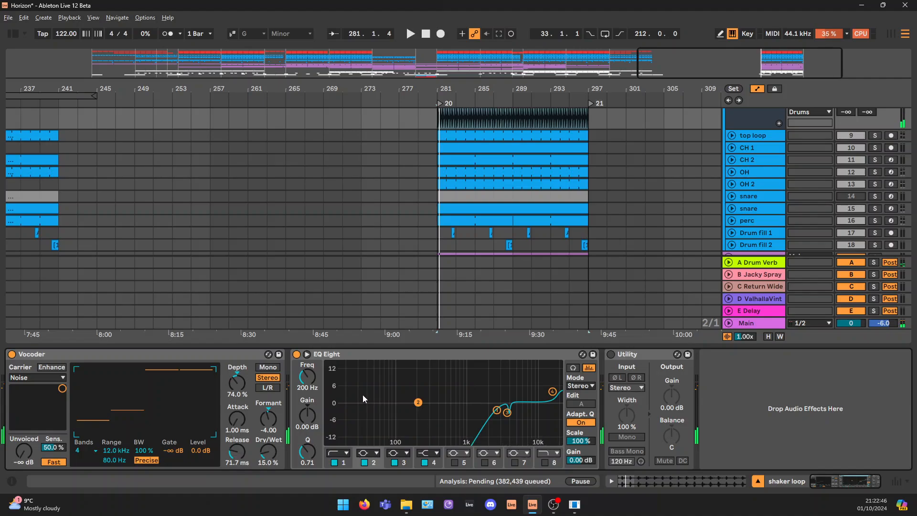
left_click_drag(336, 381, 450, 436)
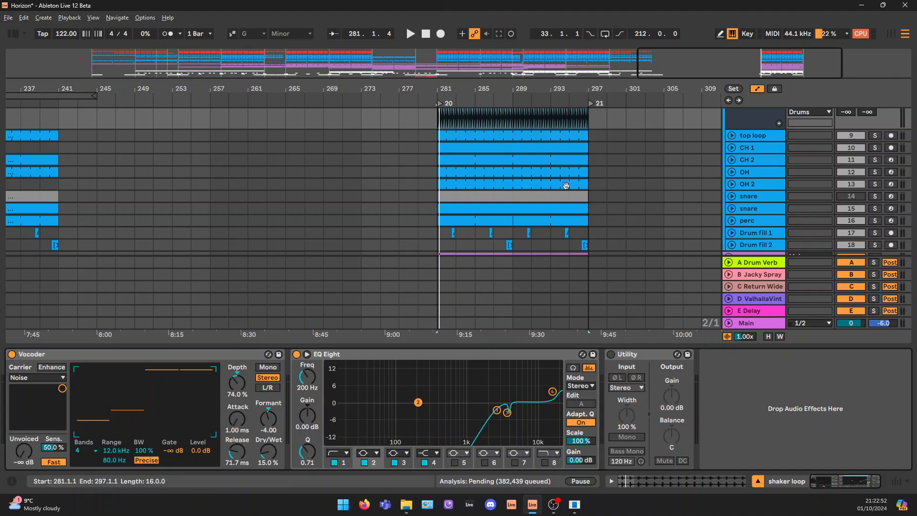
key("a")
scroll(566, 186, "up", 1)
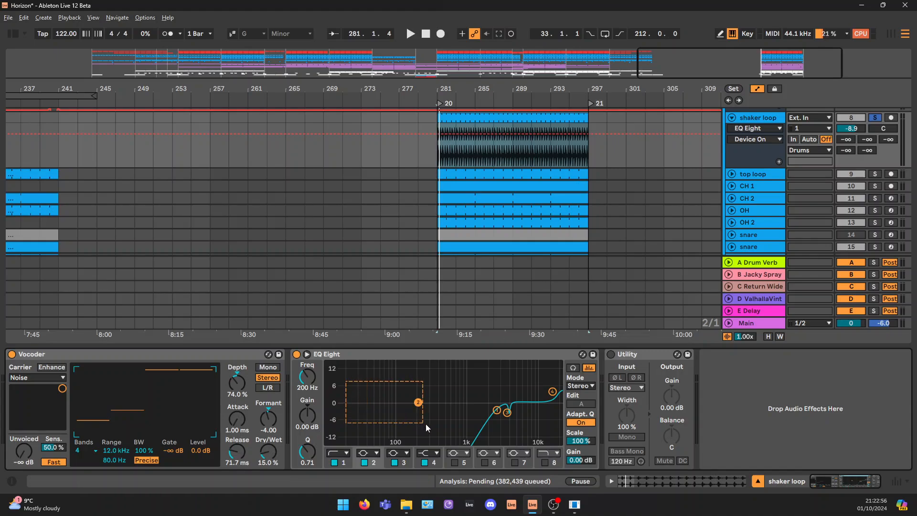
scroll(684, 156, "up", 3)
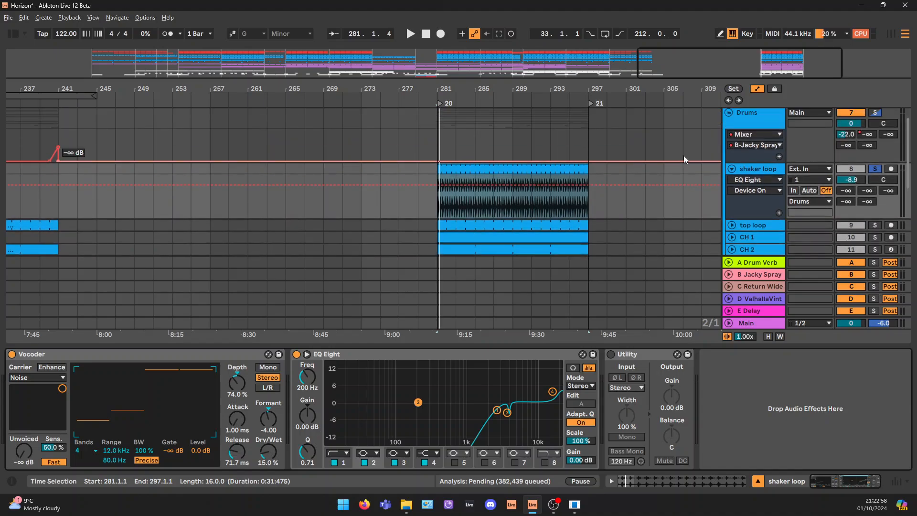
View the LOW END group's effects, then return to the shaker loop's effect chain to compare its low-frequency cut
left_click(733, 126)
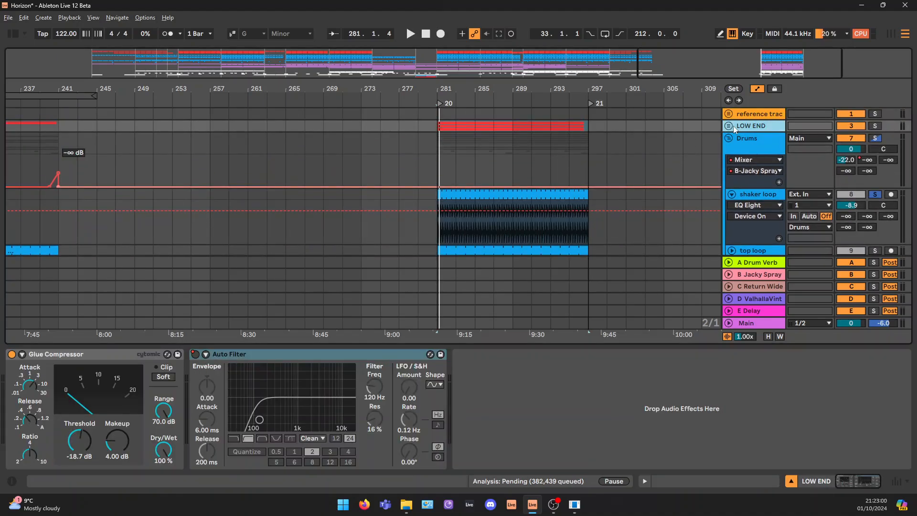
left_click(761, 197)
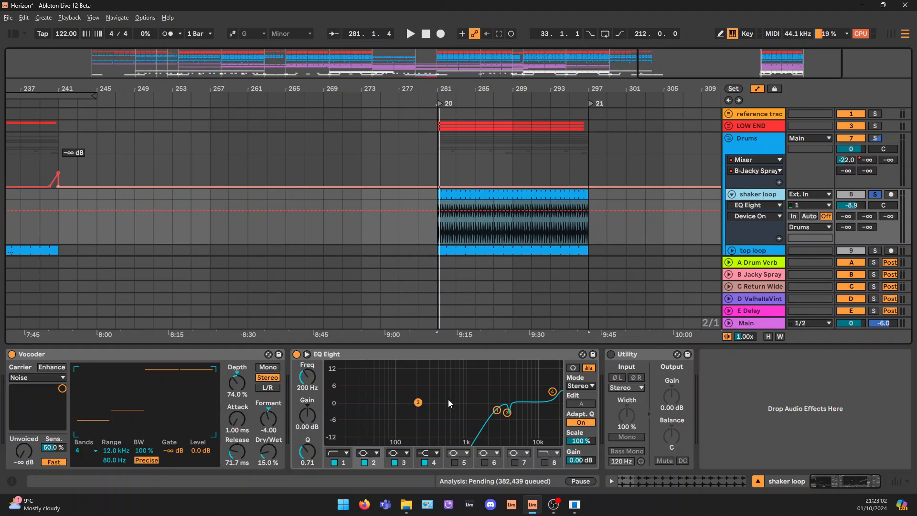
left_click_drag(373, 384, 459, 425)
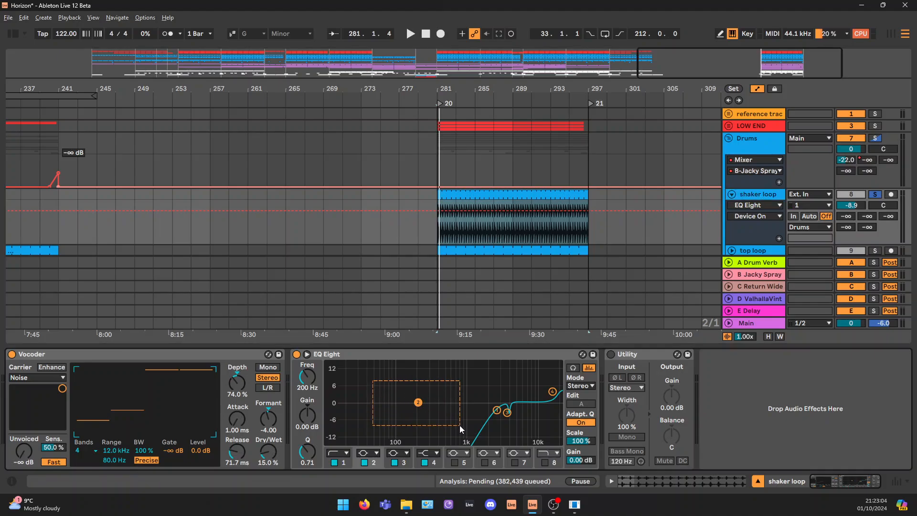
left_click(759, 482)
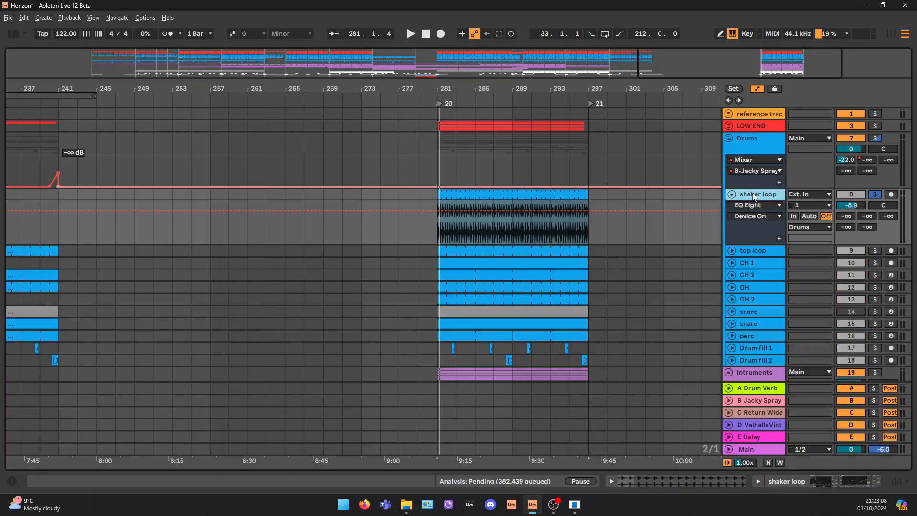
scroll(752, 237, "down", 1)
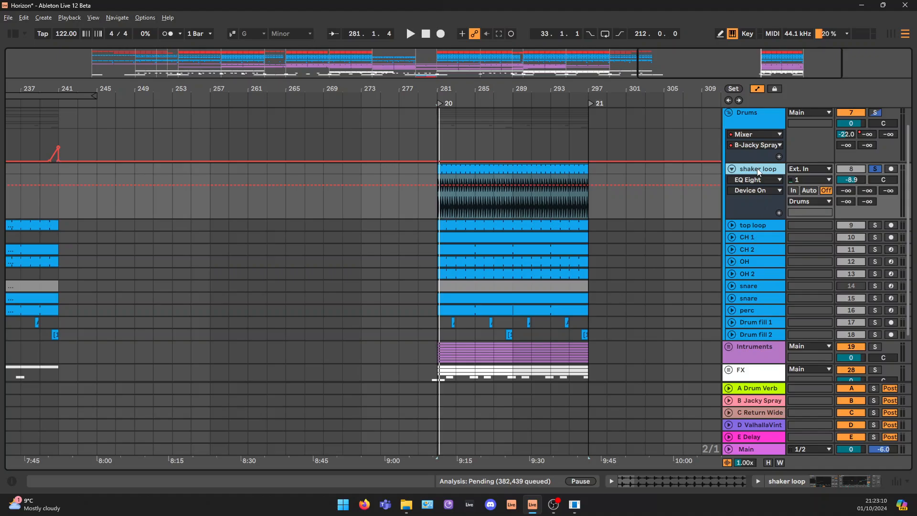
left_click(758, 481)
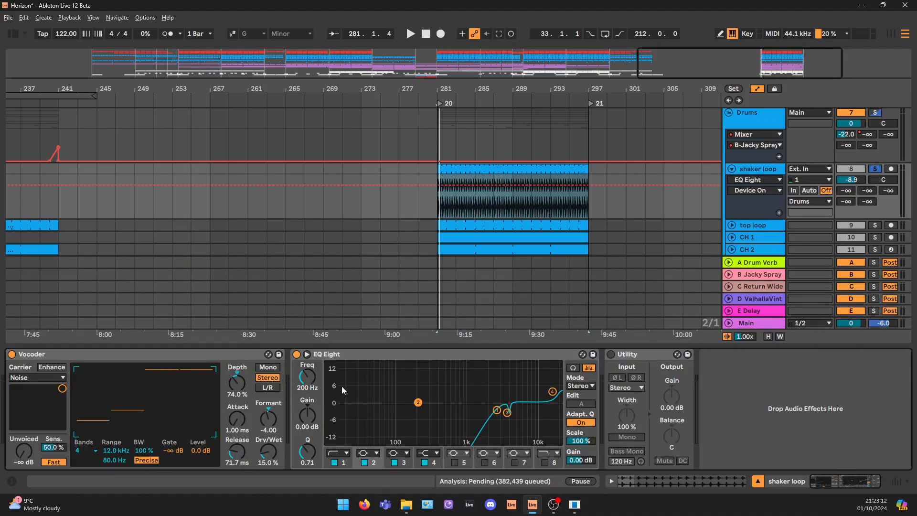
Select the low-cut band of the shaker loop's EQ Eight, examine the high range it leaves, and play the loop from bar 281
left_click(497, 410)
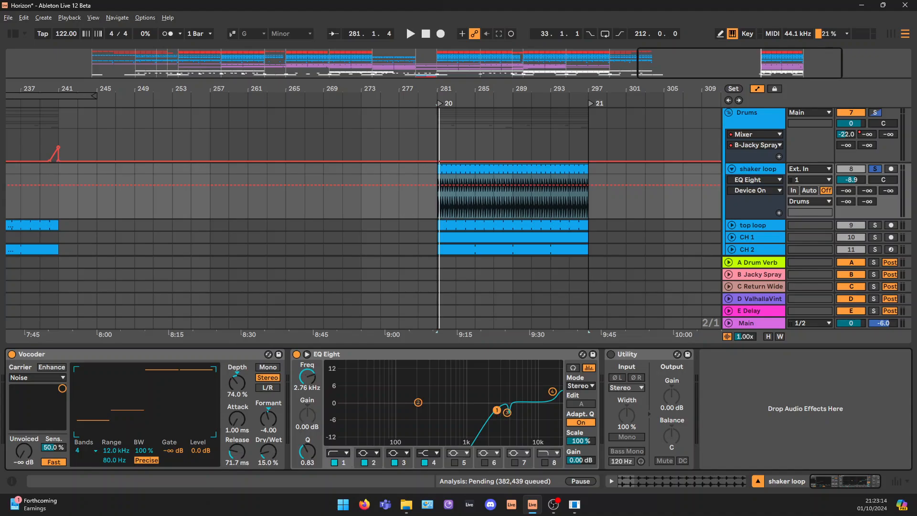
left_click_drag(456, 373, 576, 447)
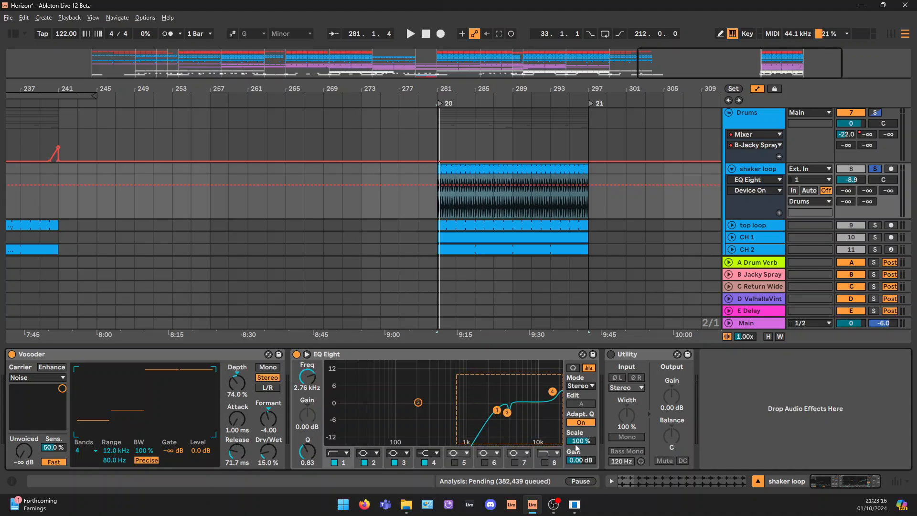
left_click_drag(465, 373, 581, 452)
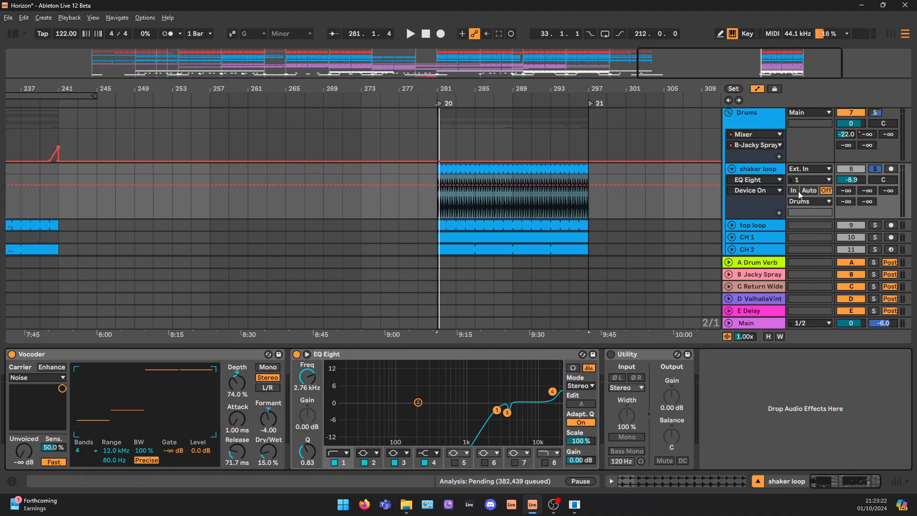
scroll(763, 182, "down", 2)
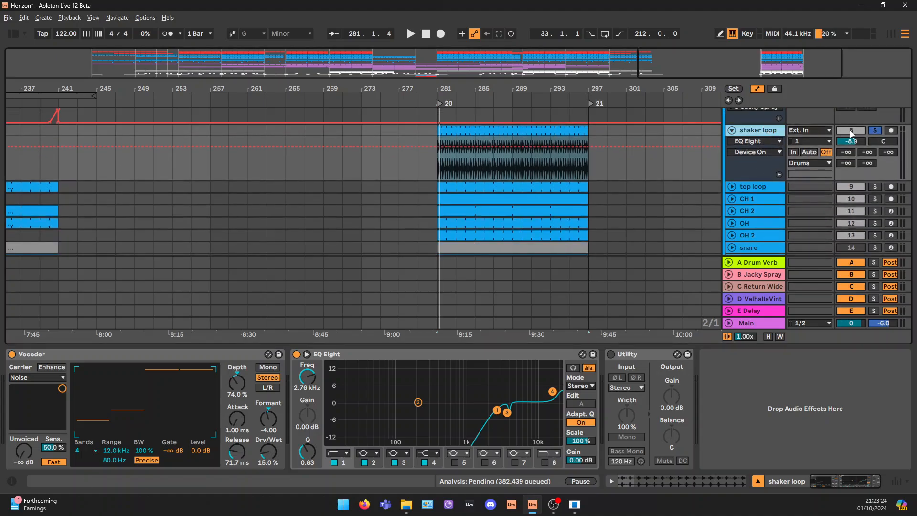
key("space")
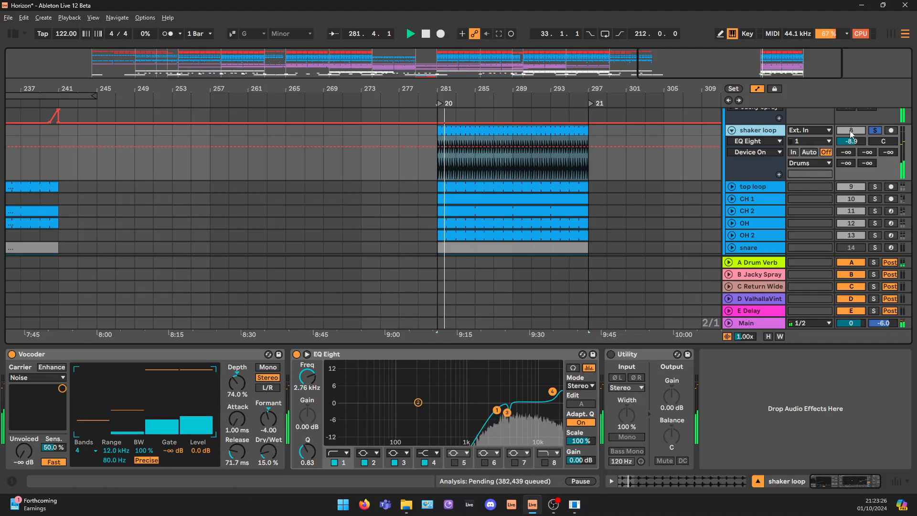
Unfold and solo the top loop track, select its 16-bar clip at bar 281, and play it with its effects on
left_click(750, 187)
left_click(731, 186)
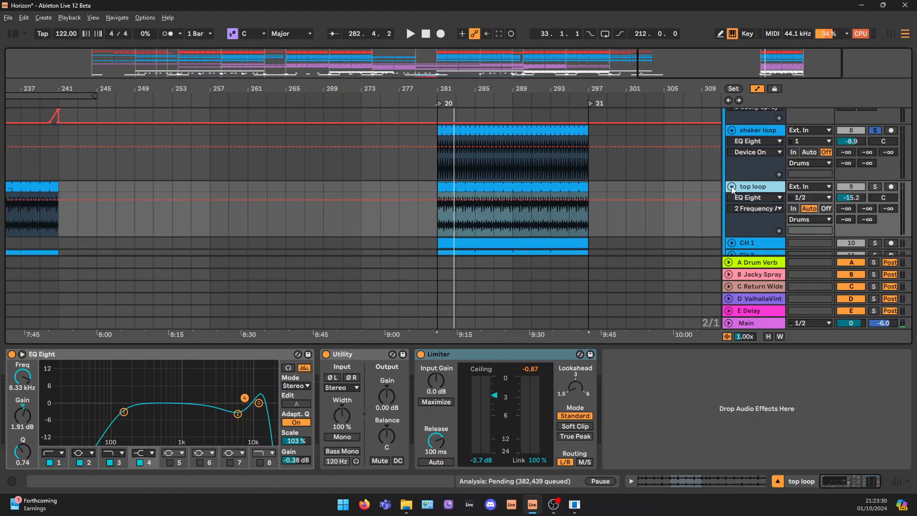
left_click(755, 185)
left_click(490, 187)
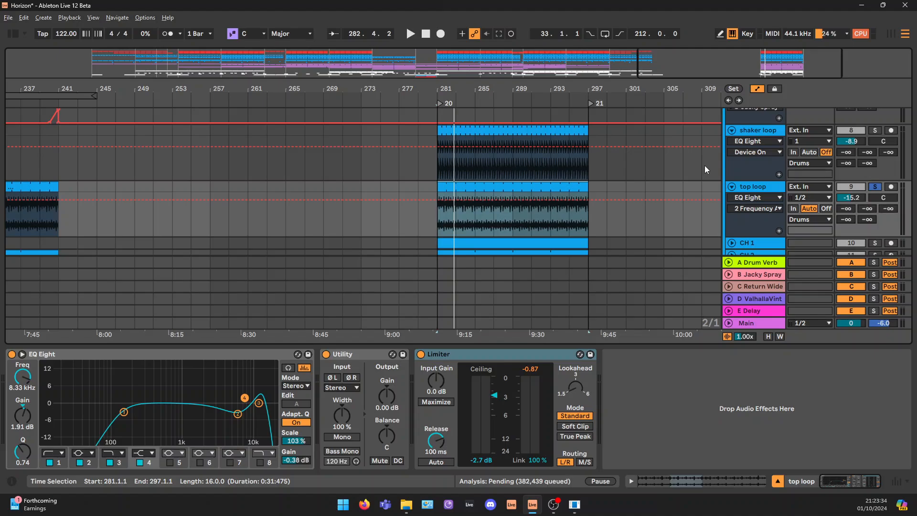
left_click(760, 131)
left_click(765, 190)
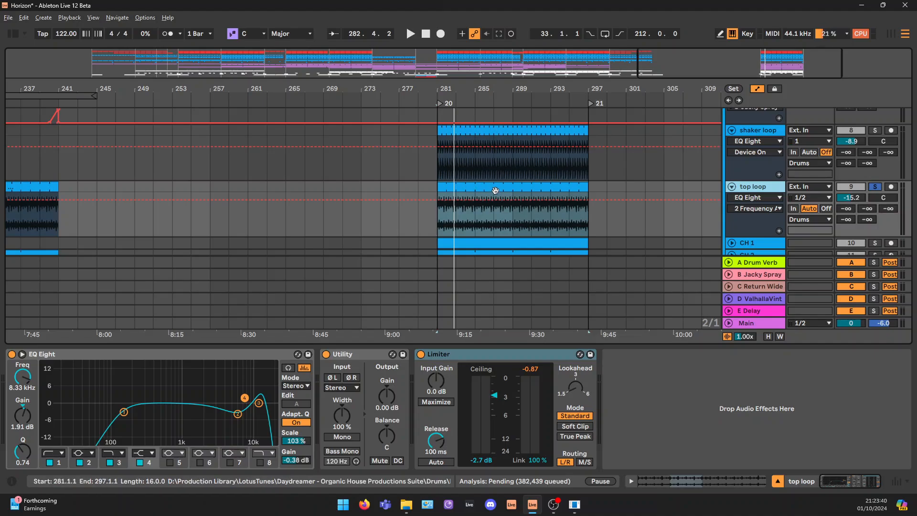
left_click(495, 187)
key("z")
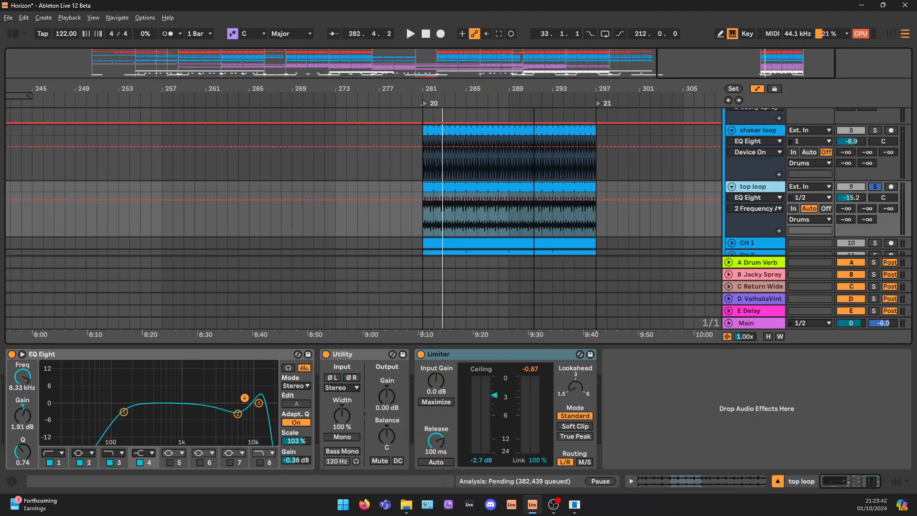
key("space")
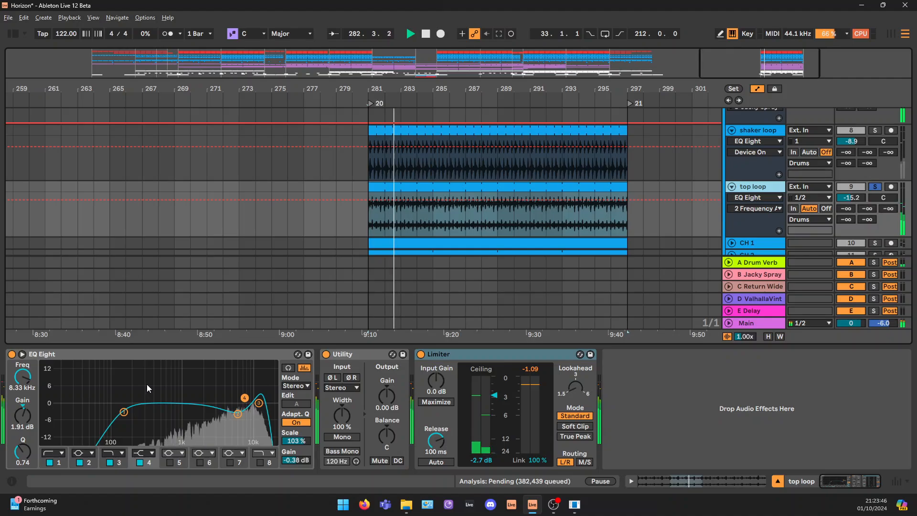
Bypass the top loop's EQ Eight and Limiter and play the unprocessed loop from bar 281
left_click(12, 354)
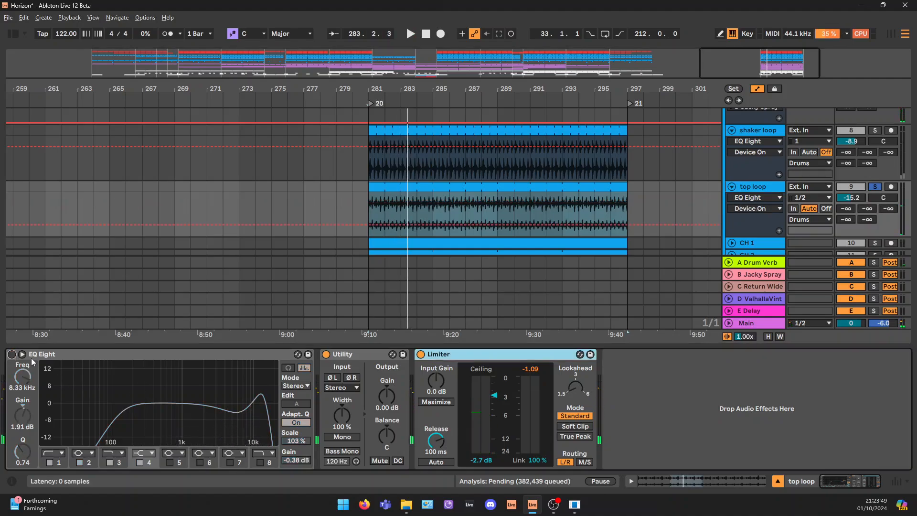
left_click(421, 354)
key("space")
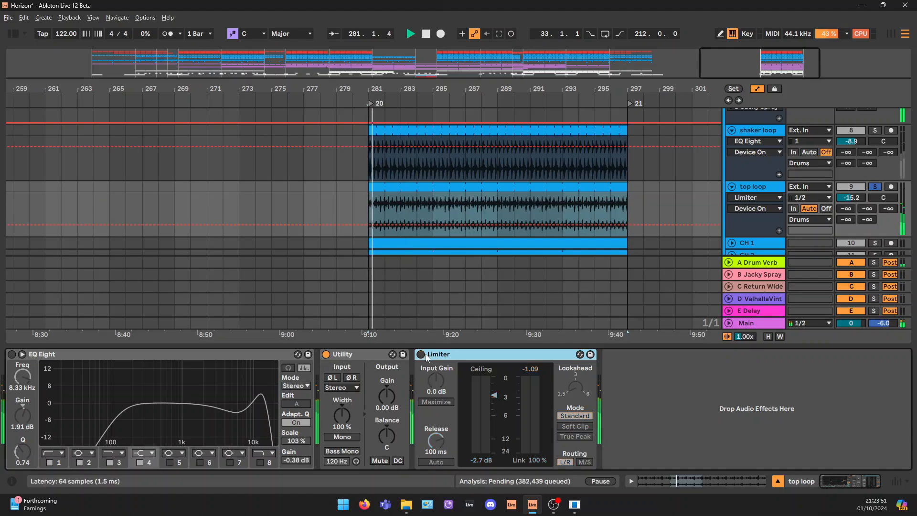
Reactivate the top loop's EQ Eight, raise its low cut to 235 Hz, and compare the sound with that band off and on
left_click(12, 354)
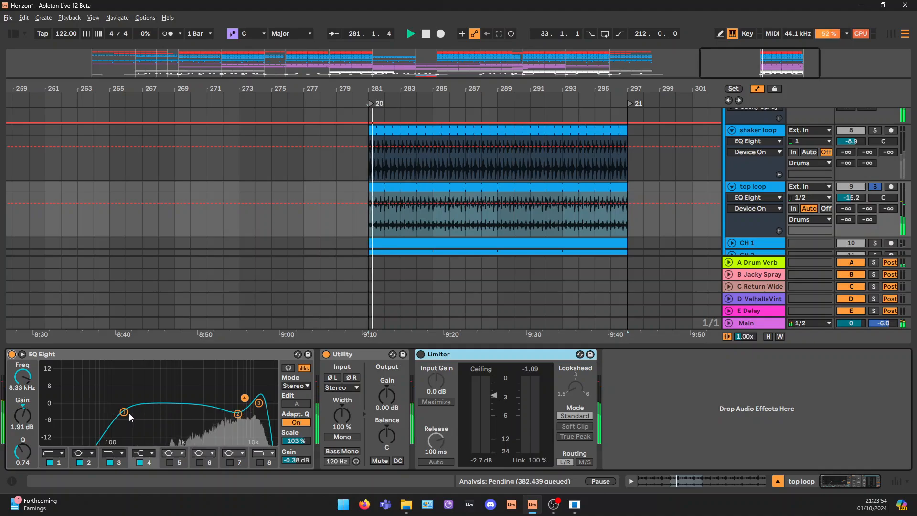
left_click_drag(124, 411, 138, 412)
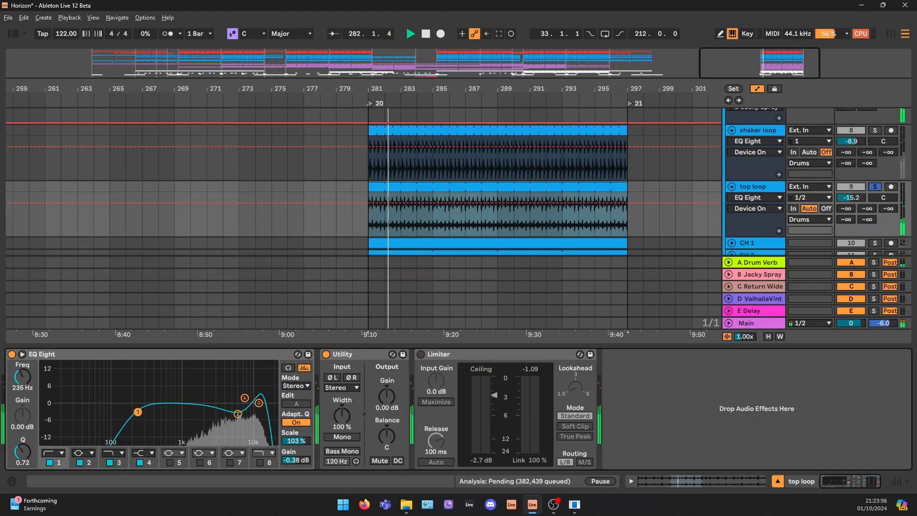
left_click(50, 463)
left_click(49, 462)
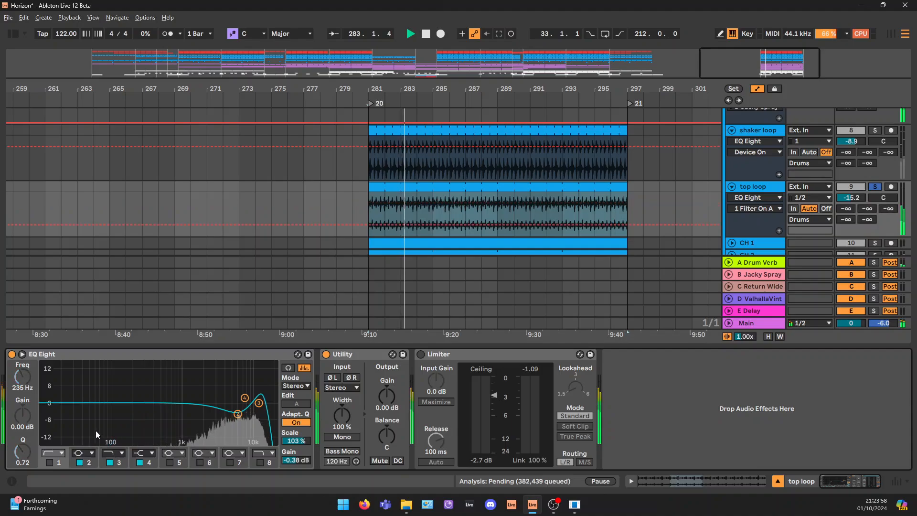
left_click(53, 461)
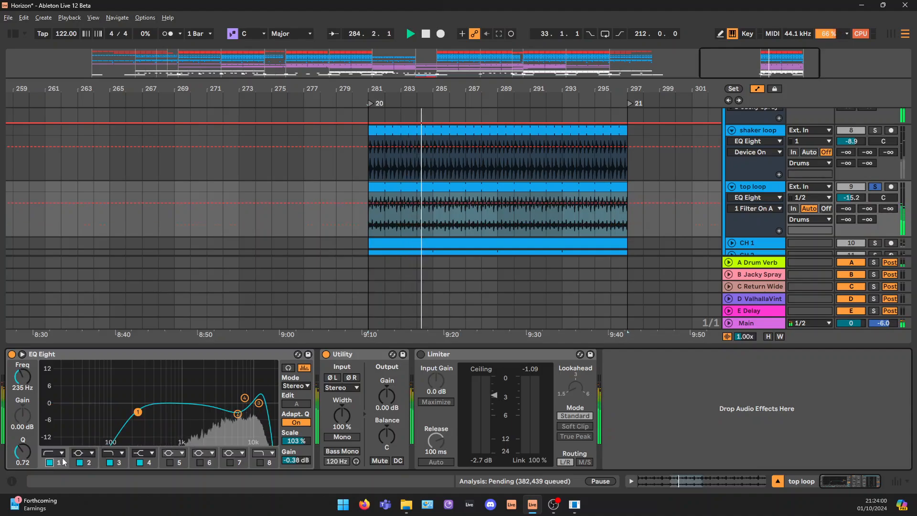
Set the low cut of the top loop's EQ Eight to 325 Hz and reactivate the Limiter
left_click_drag(23, 378, 24, 368)
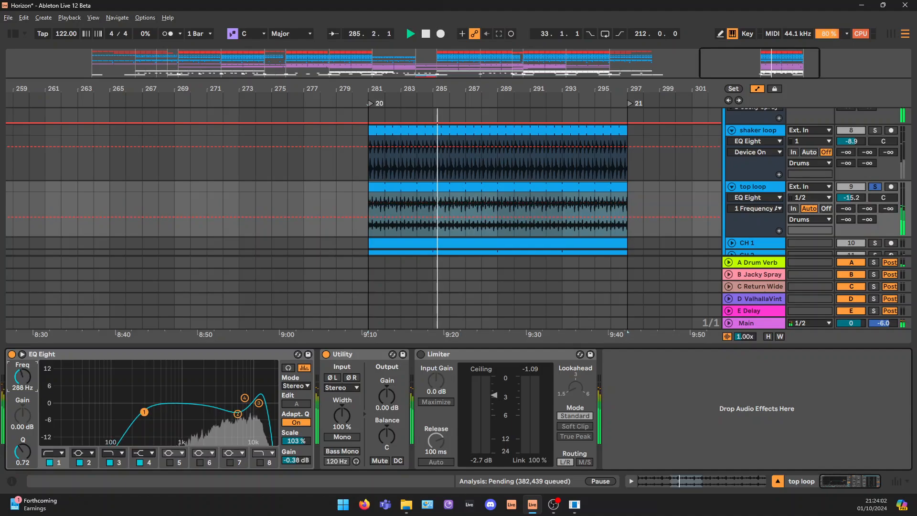
scroll(707, 157, "down", 2)
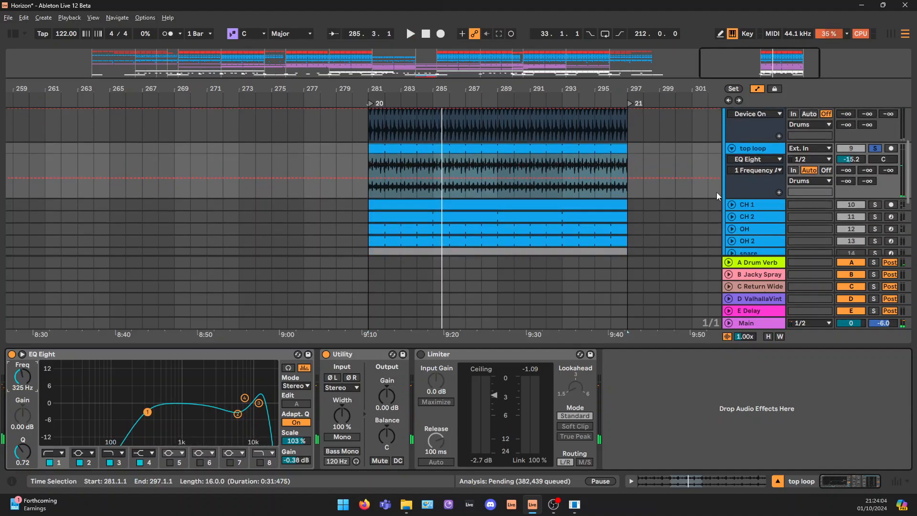
scroll(716, 192, "down", 1)
left_click(419, 353)
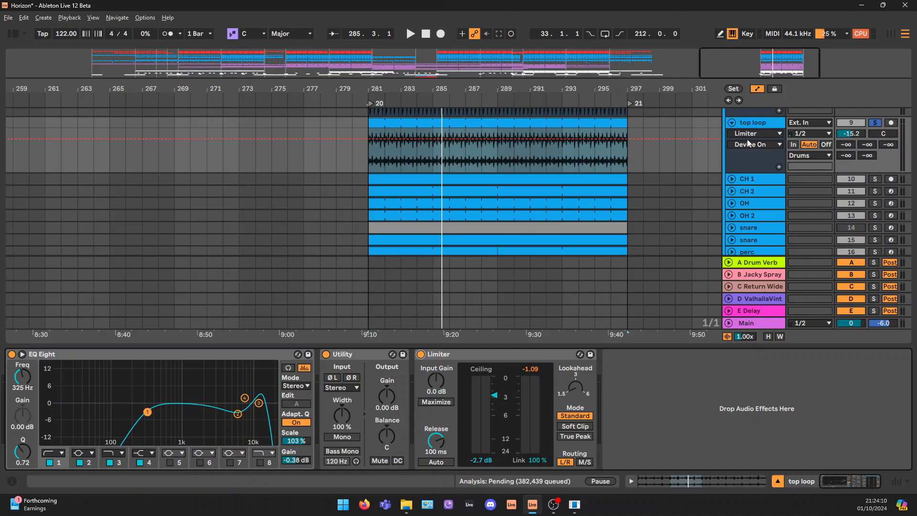
Unfold the CH 1 track, show its effect chain, and solo it in place of the top loop
left_click(733, 180)
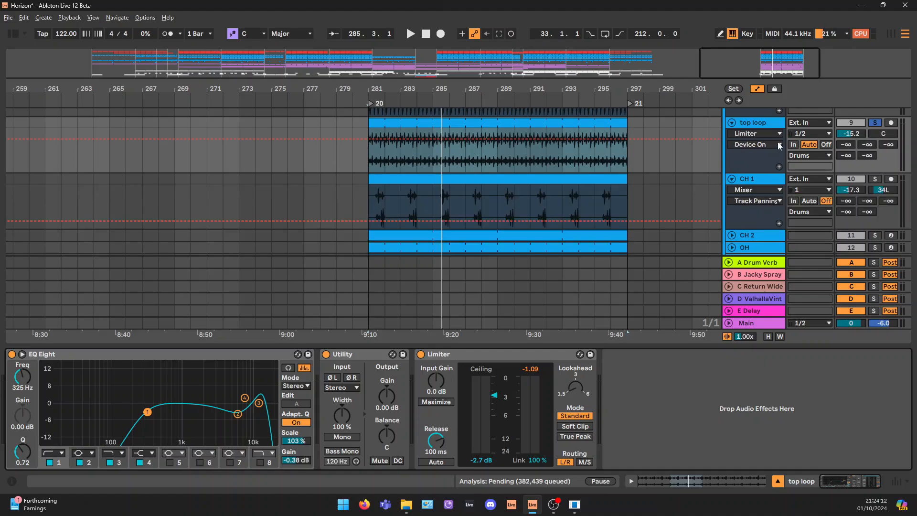
left_click(761, 180)
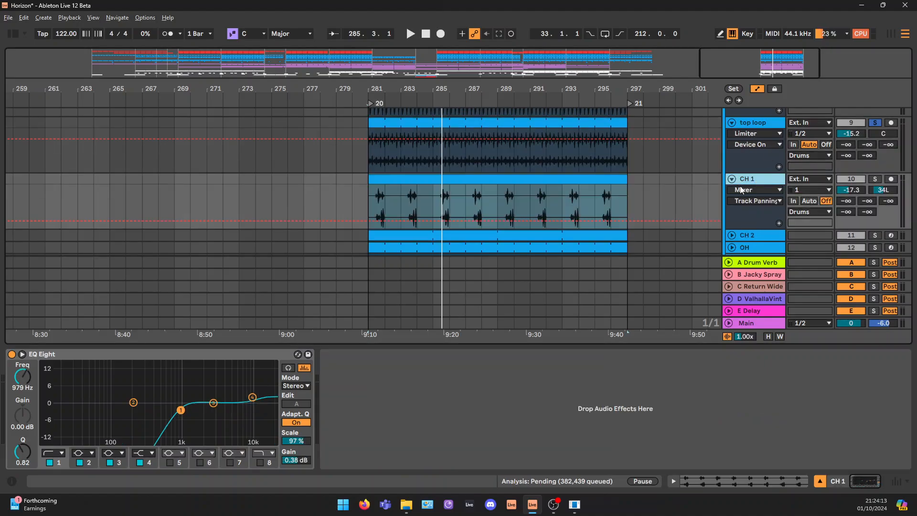
left_click(875, 179)
Unfold the CH 2 track, solo it together with CH 1, and play both closed hats from bar 281
scroll(748, 189, "down", 2)
left_click(732, 196)
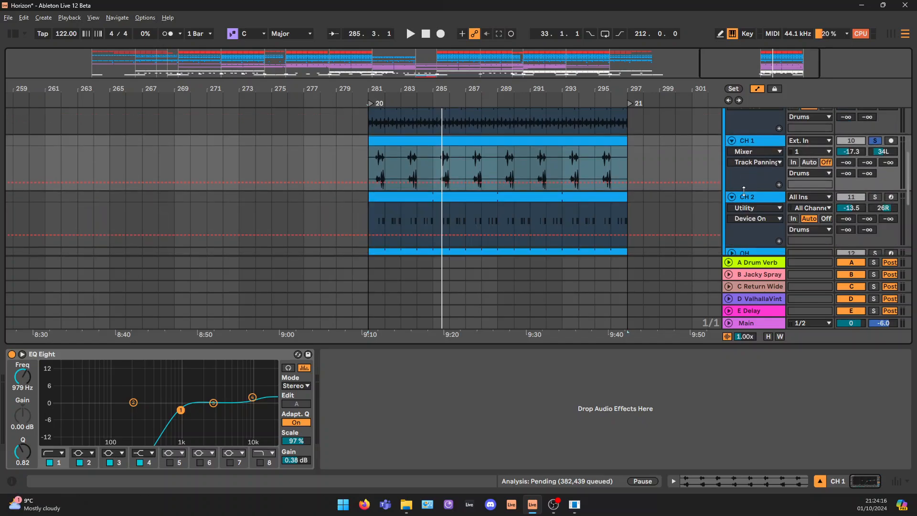
left_click(758, 198)
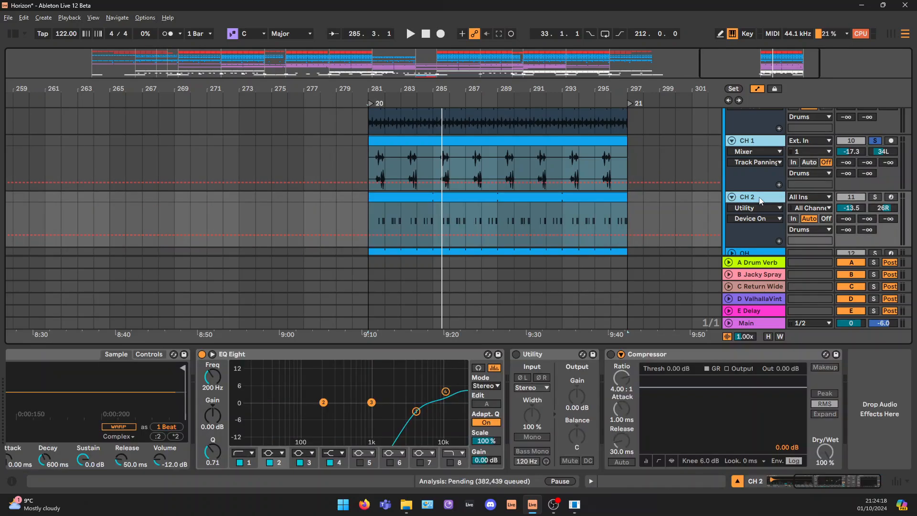
left_click(876, 197)
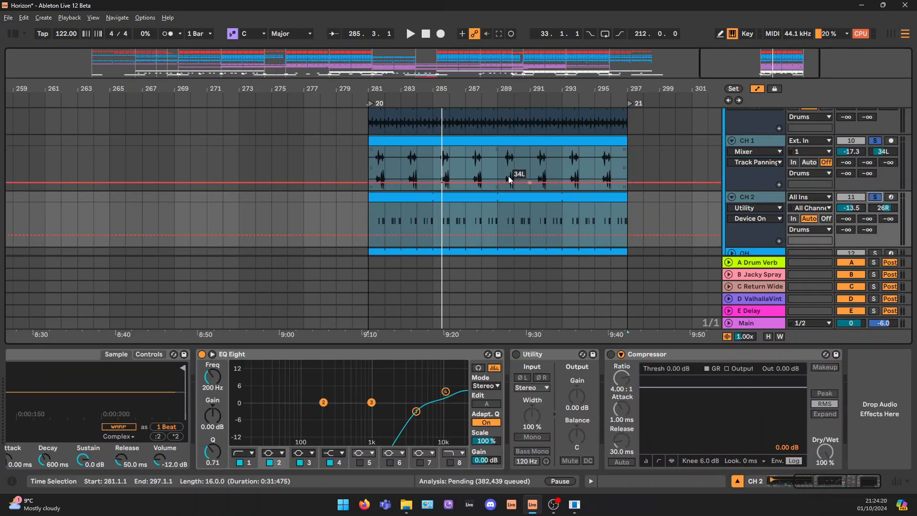
left_click(370, 158)
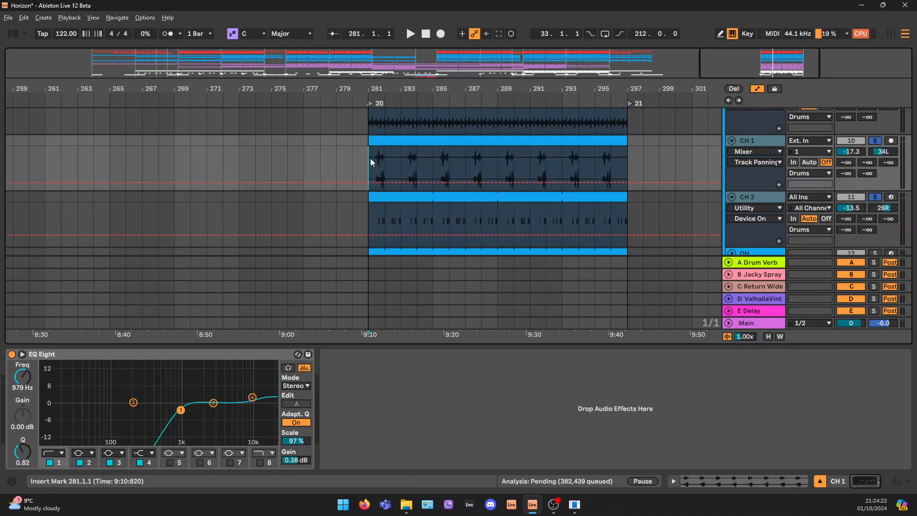
key("space")
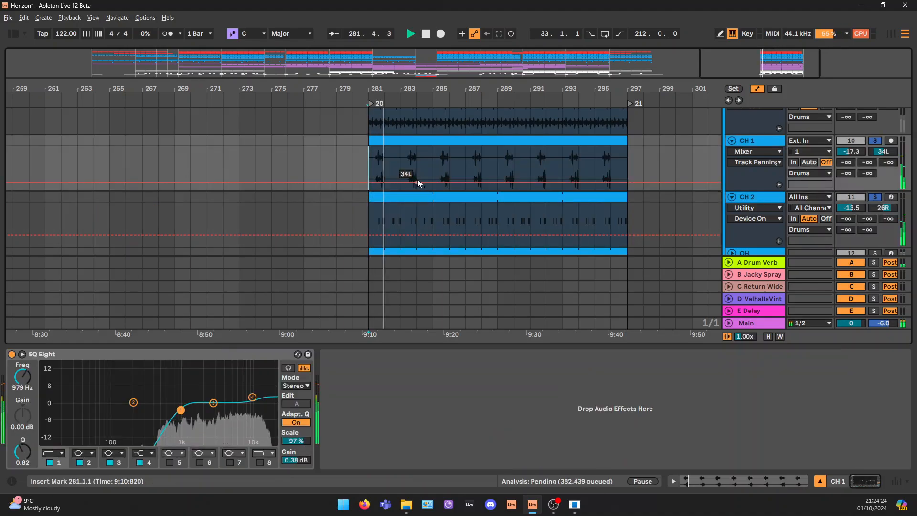
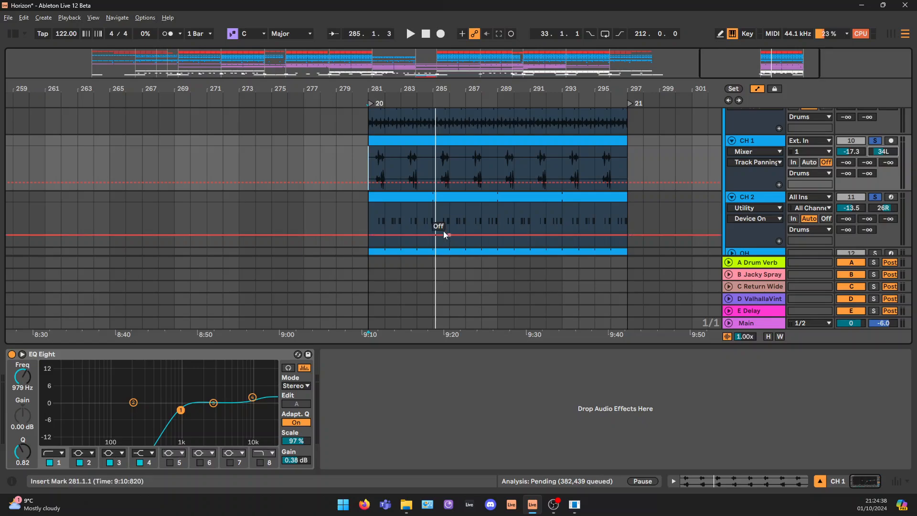
Compare the CH 1 and CH 2 closed hat clips over the 16-bar loop and inspect CH 1's EQ Eight low cut
left_click(376, 198)
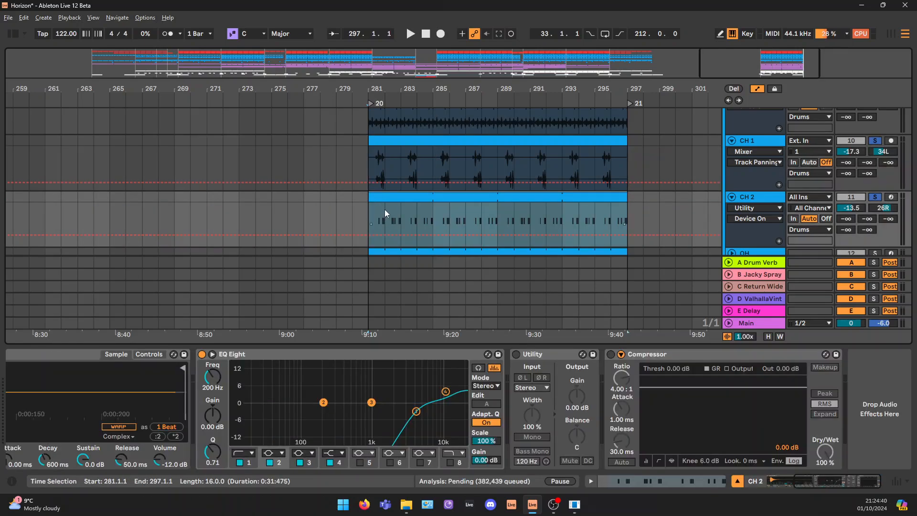
left_click_drag(771, 63, 772, 76)
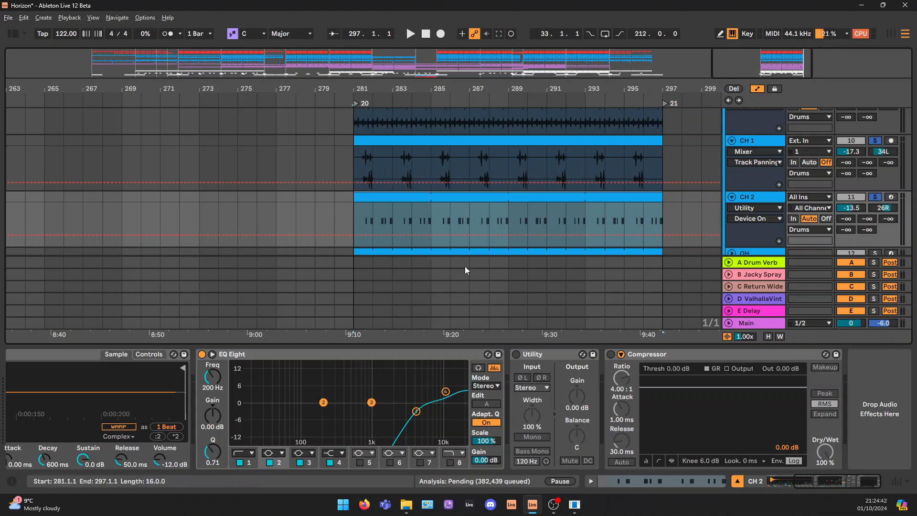
left_click(771, 145)
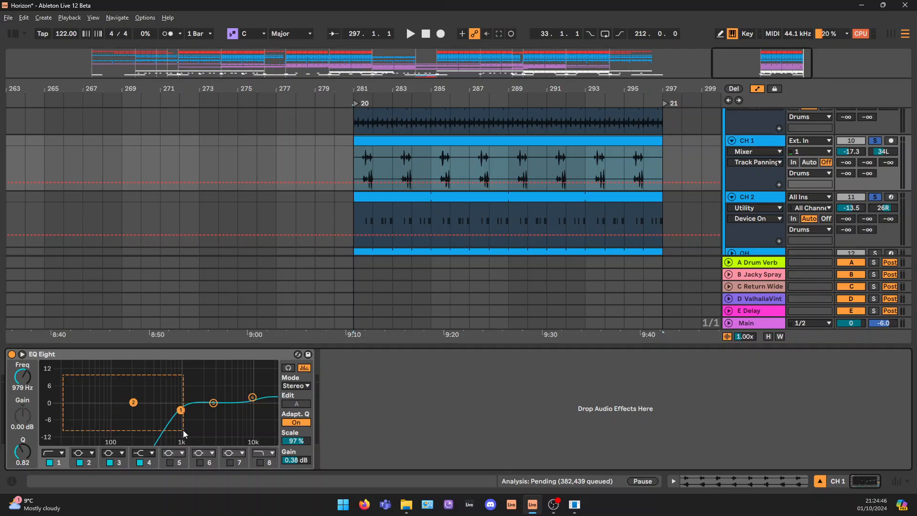
left_click(133, 402)
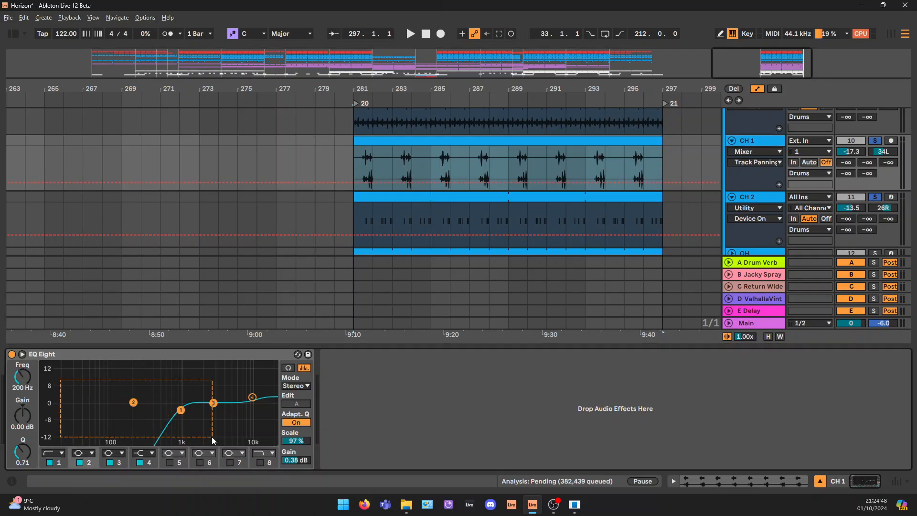
left_click(771, 196)
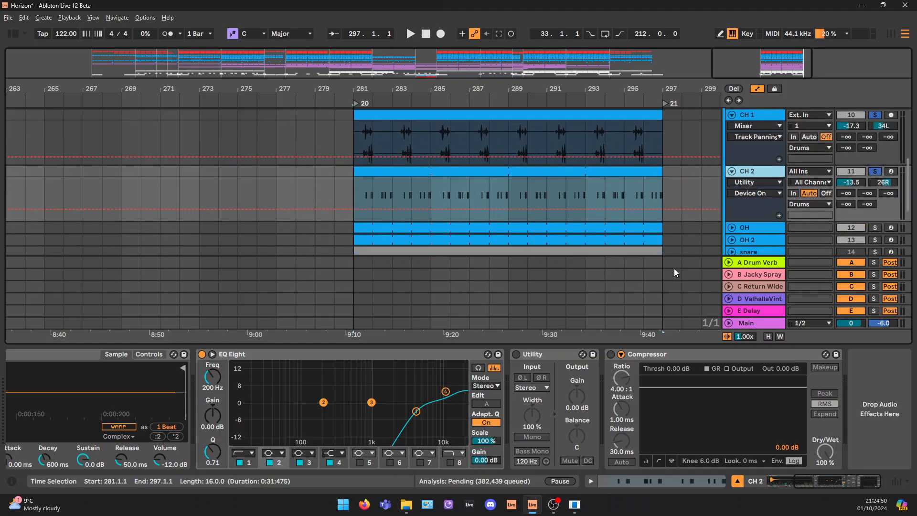
Show the LT_Afro_Closed Hat_15 sample on CH 2, open the track's MIDI clip and select its notes
left_click_drag(836, 481, 806, 482)
left_click(525, 171)
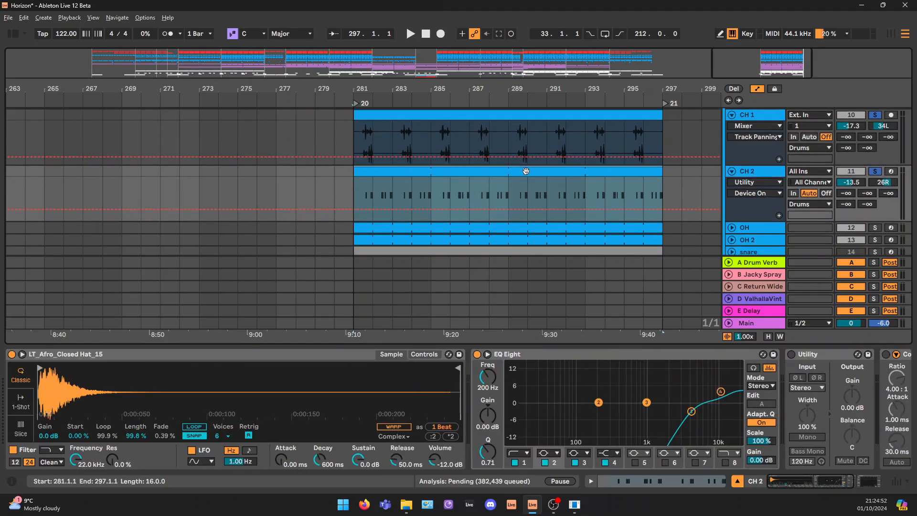
double_click(526, 171)
left_click_drag(246, 234, 876, 356)
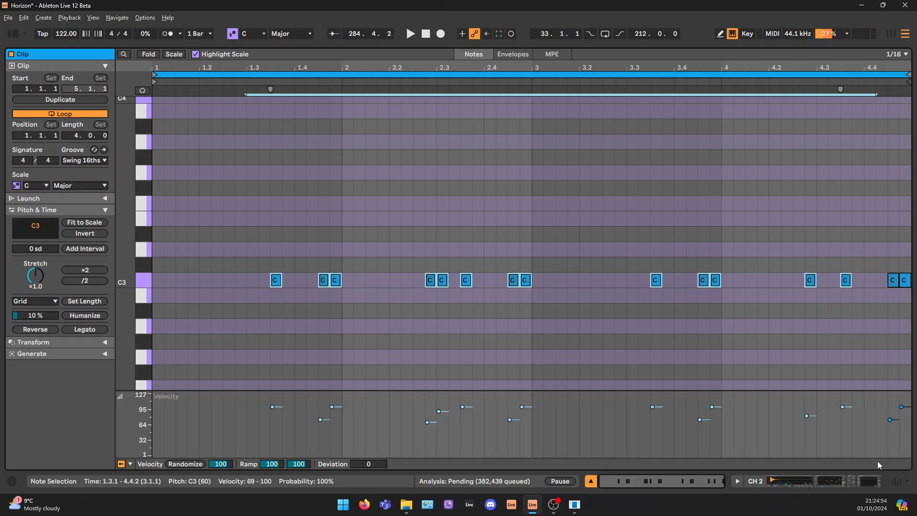
Highlight the combined CH 1 and CH 2 pattern from 281.3.1 to 283.1.1 and examine CH 2's EQ Eight and remaining effects
left_click(873, 483)
left_click_drag(422, 89, 422, 144)
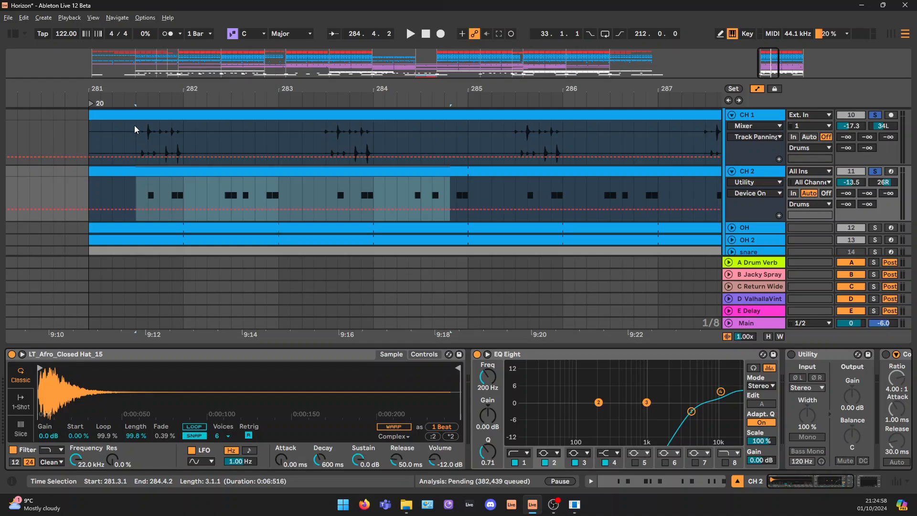
left_click_drag(133, 127, 263, 201)
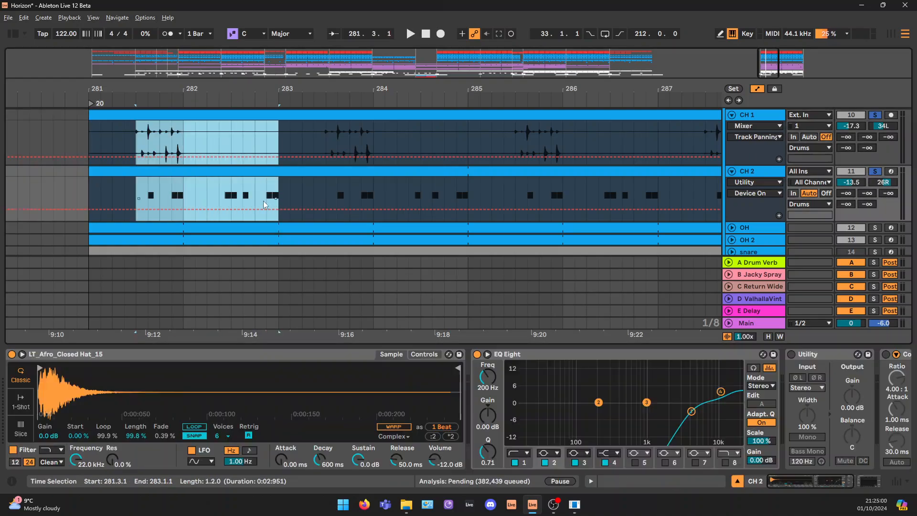
left_click_drag(139, 136, 279, 198)
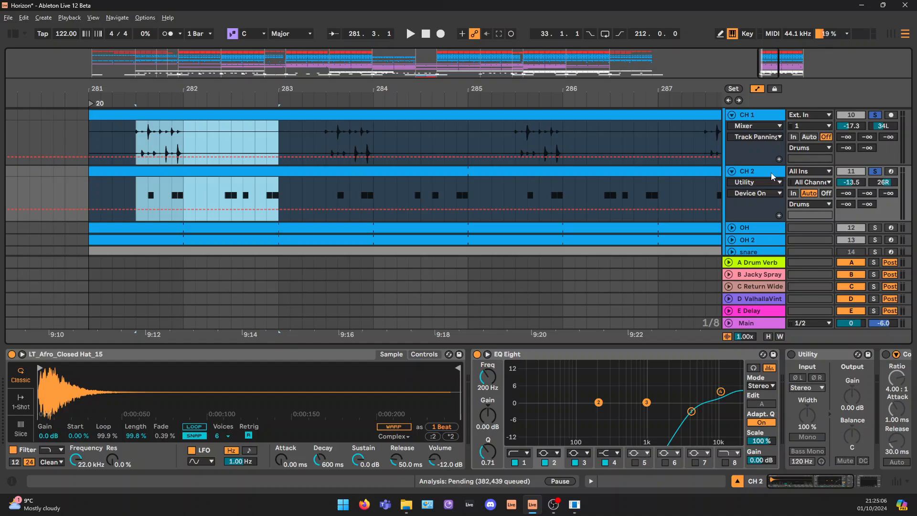
left_click(773, 177)
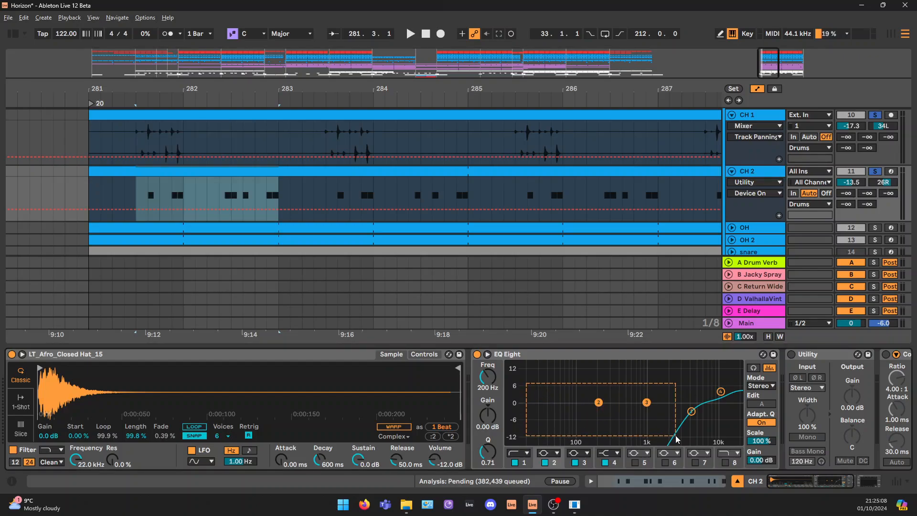
left_click(858, 488)
Unfold the OH track, show its effect chain, and solo it in place of the closed hats
scroll(661, 162, "down", 2)
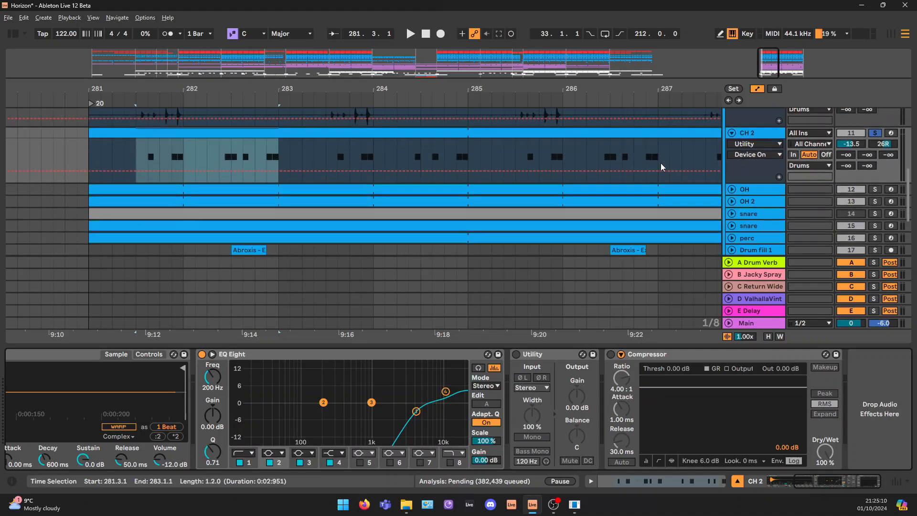
left_click(749, 191)
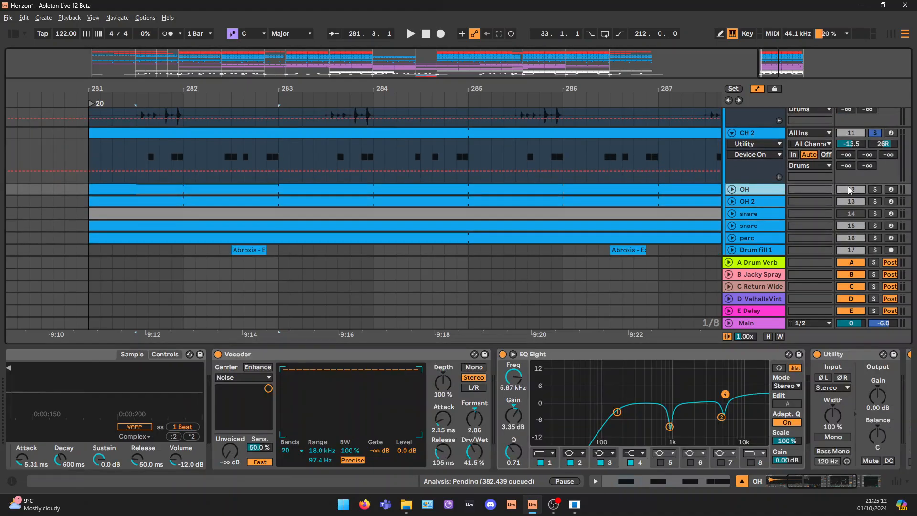
left_click(878, 189)
left_click(734, 189)
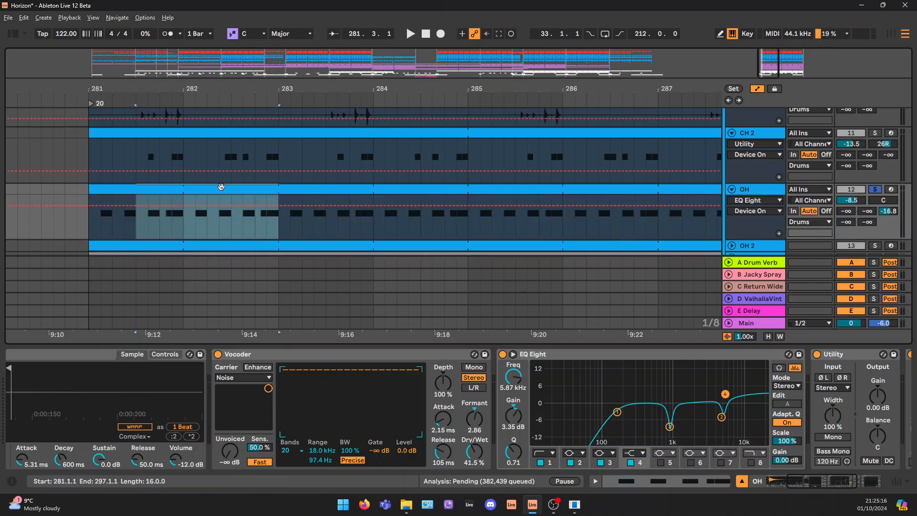
Open the OH track's MIDI clip and highlight its long C3 off-beat notes one at a time
left_click(294, 186)
double_click(282, 191)
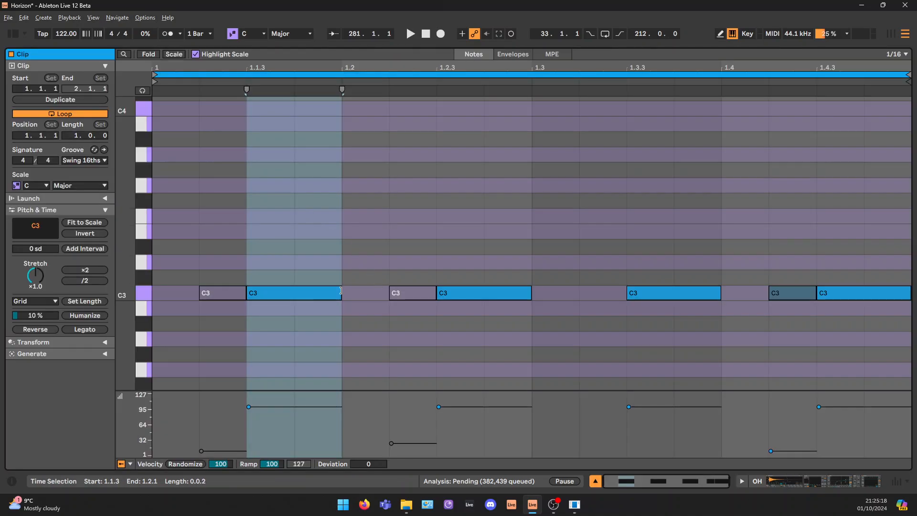
left_click_drag(291, 229, 285, 342)
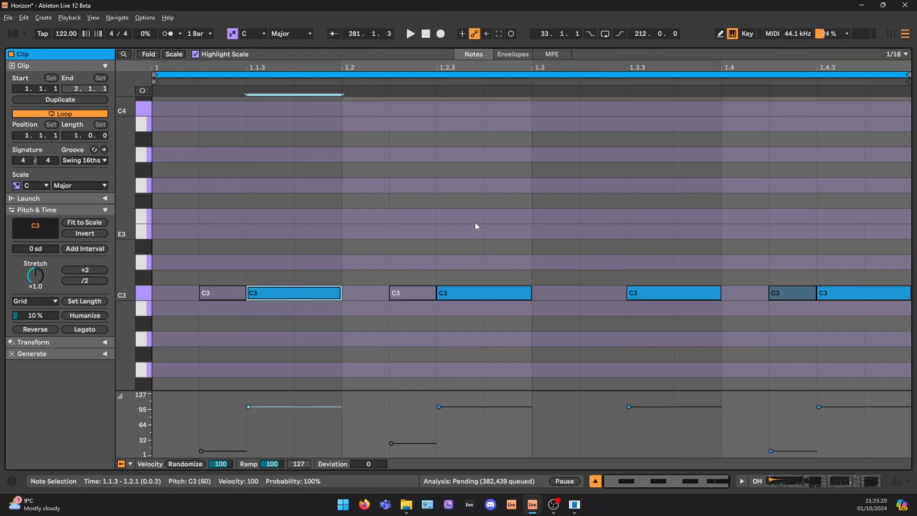
left_click_drag(475, 223, 468, 317)
left_click_drag(308, 217, 308, 294)
left_click_drag(493, 229, 494, 293)
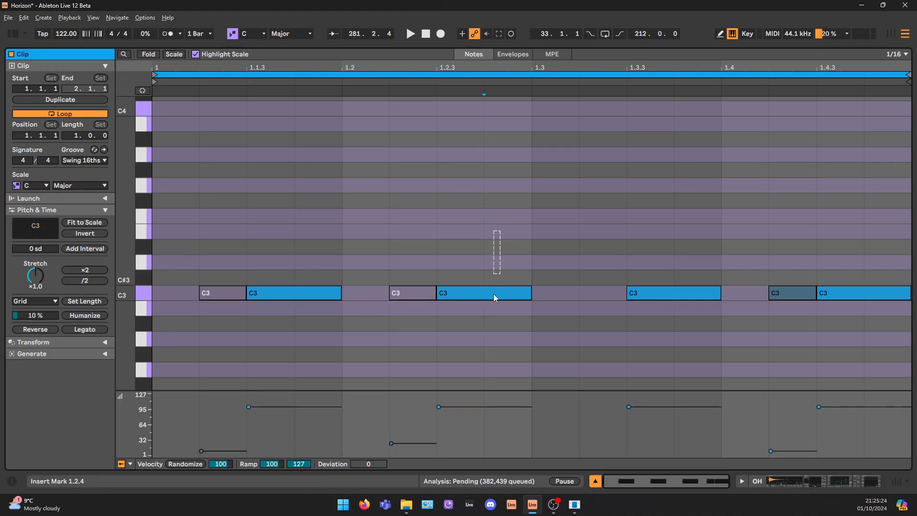
left_click_drag(697, 222, 697, 296)
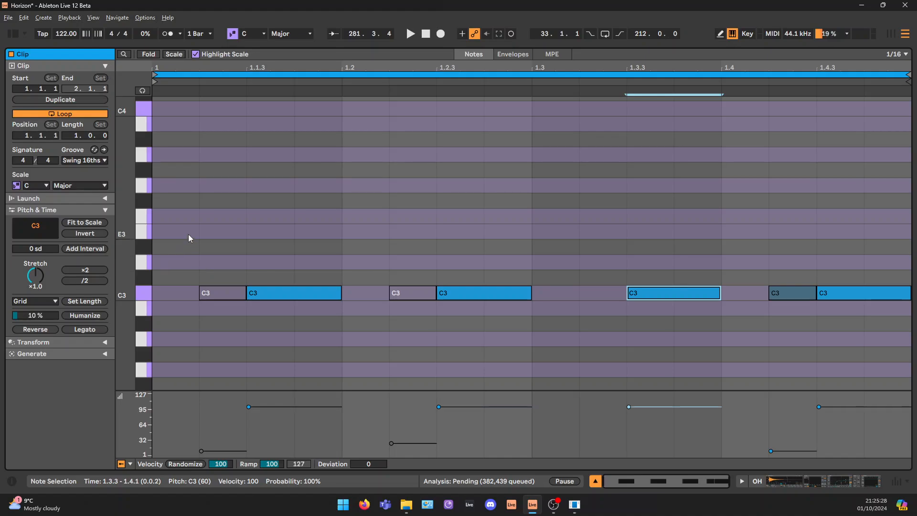
Step through the open hat pattern beat by beat, ending on the short low-velocity note at 1.4.2, and return to the effect chain
left_click_drag(166, 227, 166, 323)
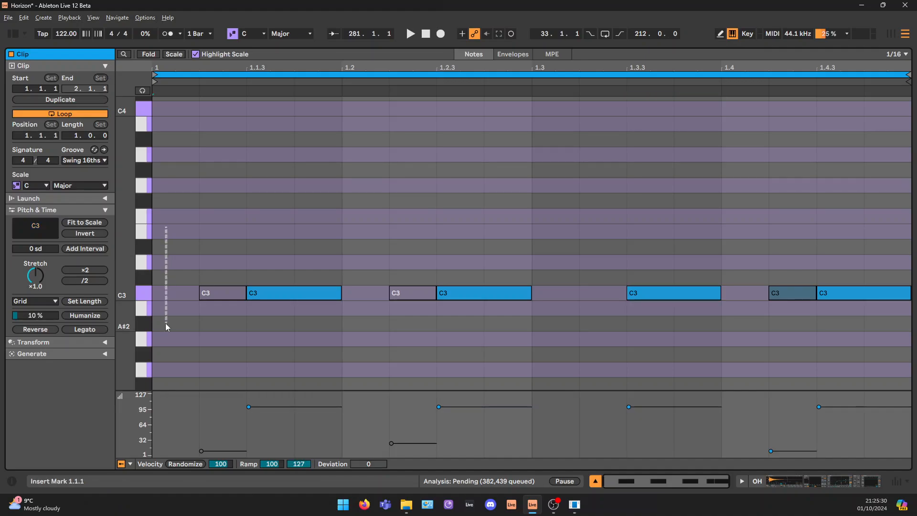
left_click_drag(277, 207, 277, 310)
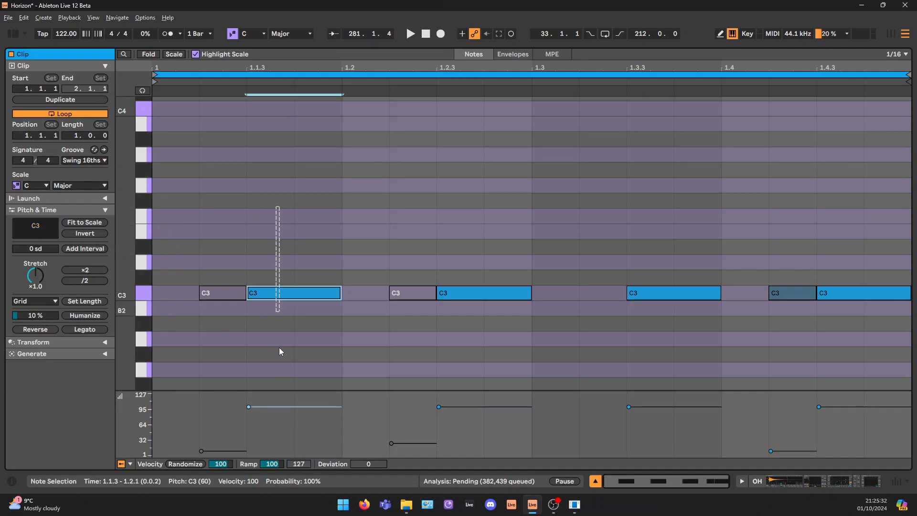
left_click_drag(355, 212, 380, 368)
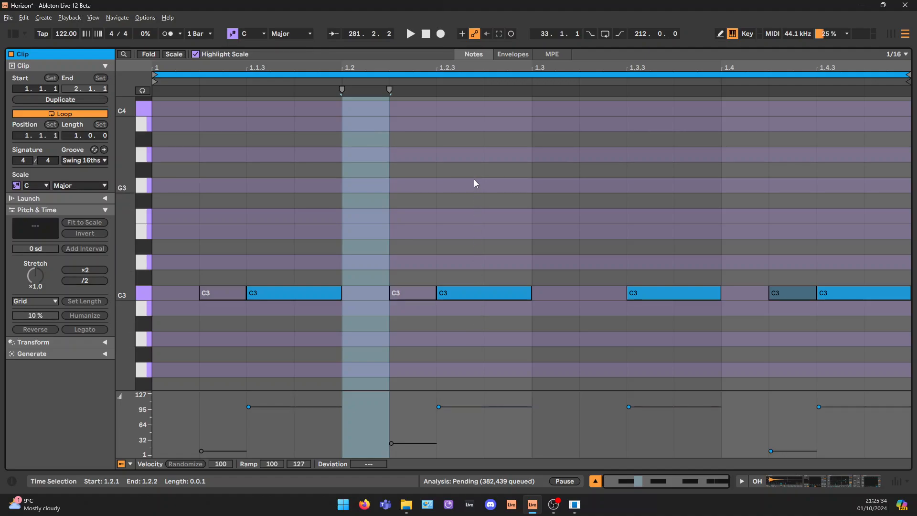
left_click_drag(475, 182, 509, 342)
left_click(706, 242)
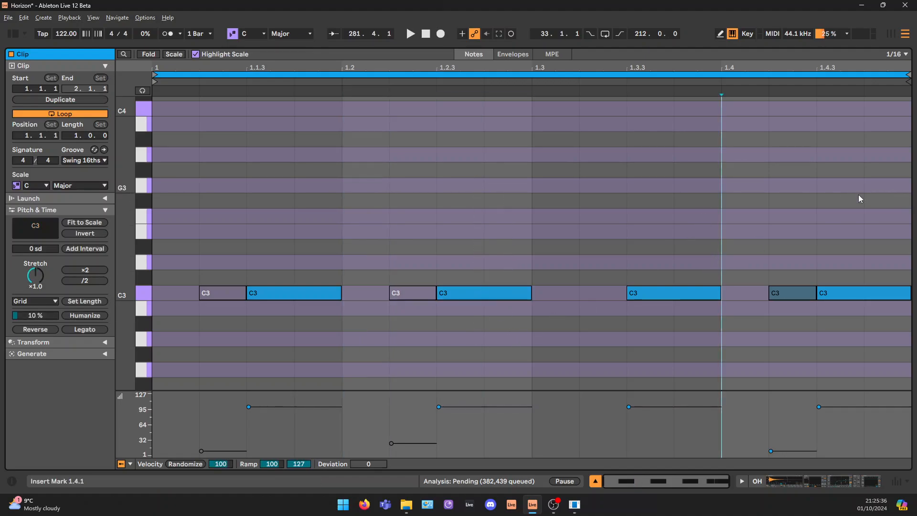
left_click_drag(756, 213, 801, 374)
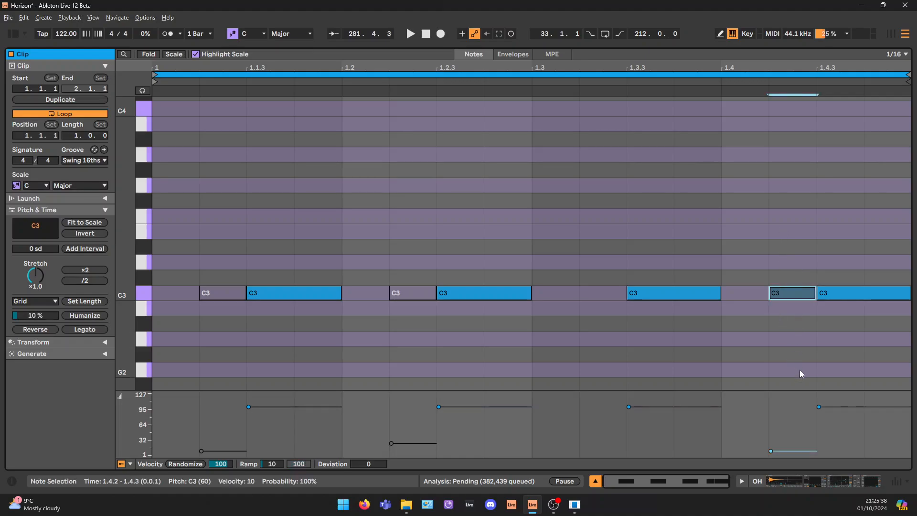
left_click_drag(783, 238, 846, 324)
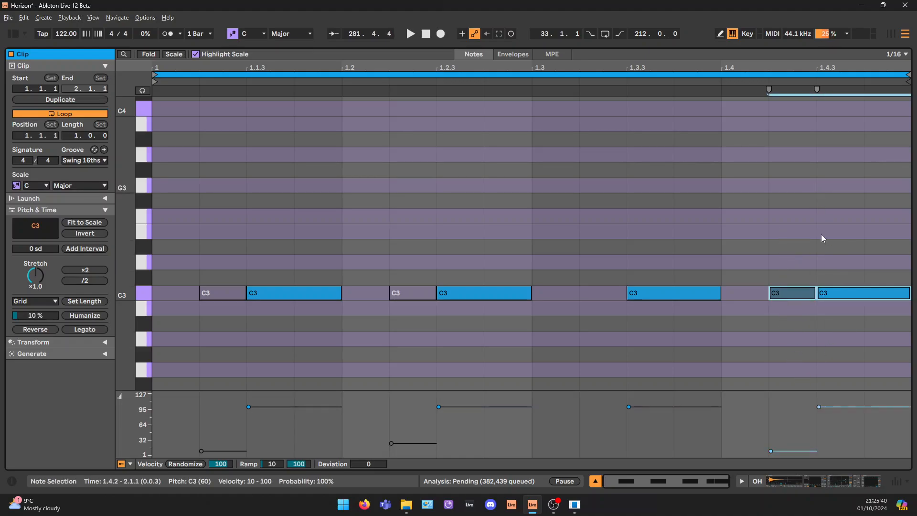
left_click(846, 482)
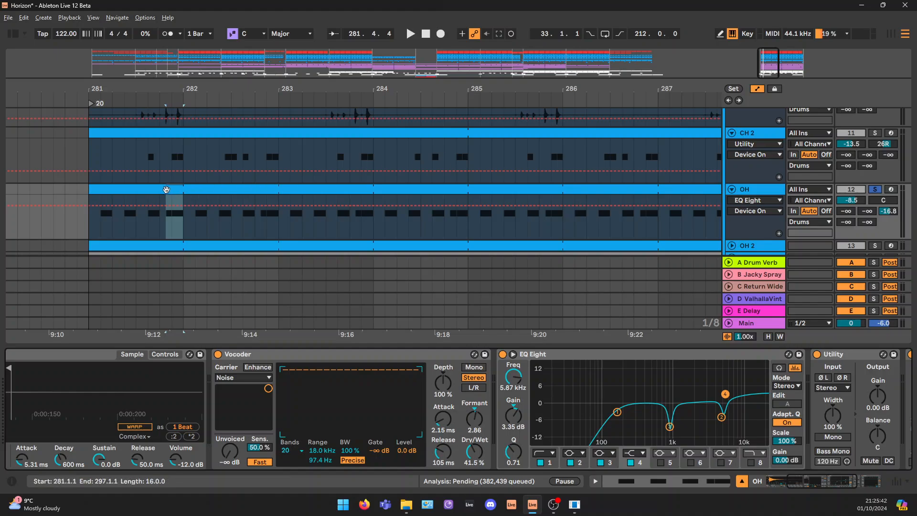
Play the soloed open hat from bar 281 and stop playback
key("space")
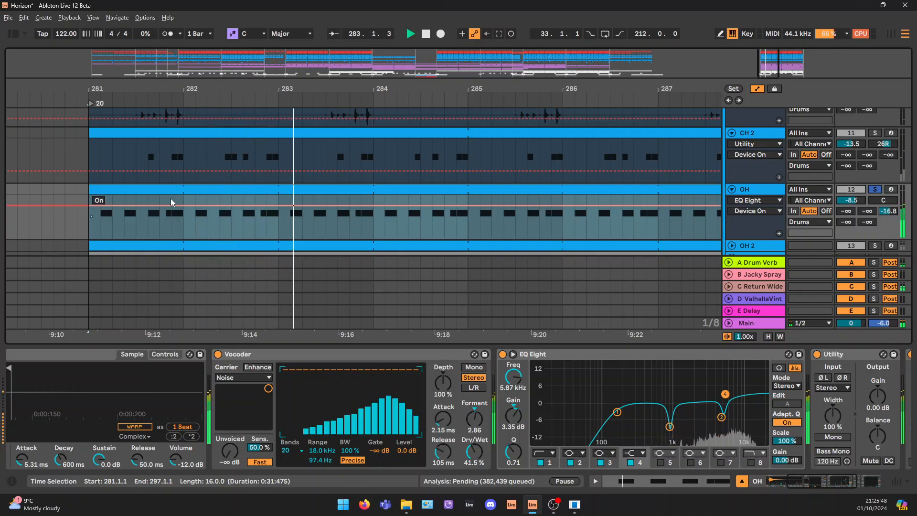
left_click_drag(491, 90, 491, 81)
key("space")
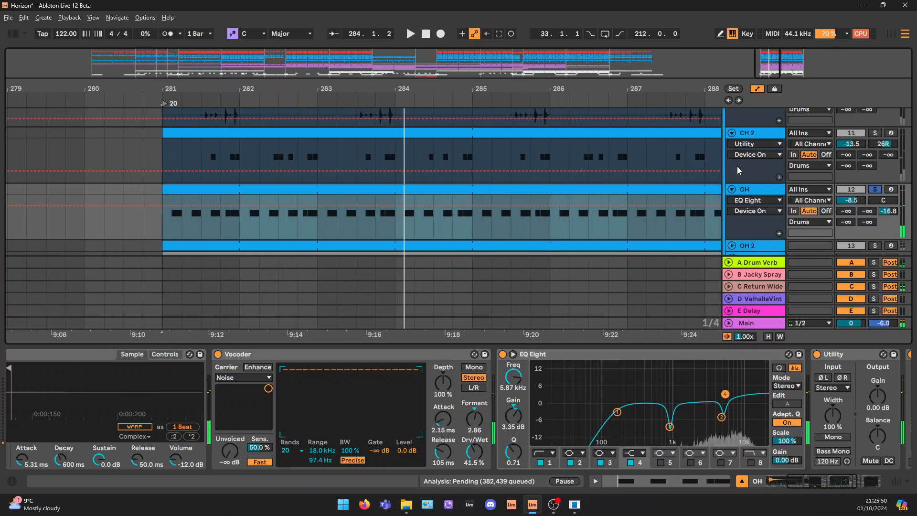
Show the OH track's Vocoder, audition its Dry/Wet at about 95% and 32% during playback, and undo the change
left_click_drag(821, 483, 790, 485)
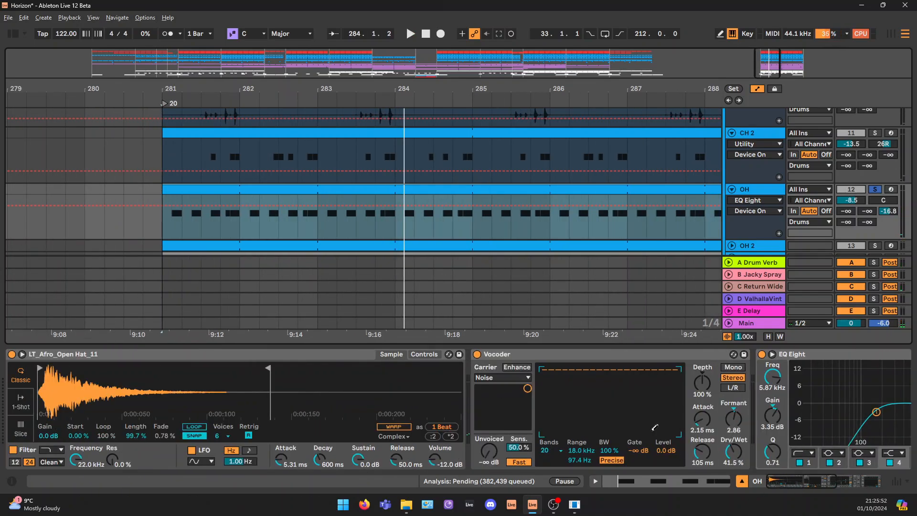
left_click(547, 353)
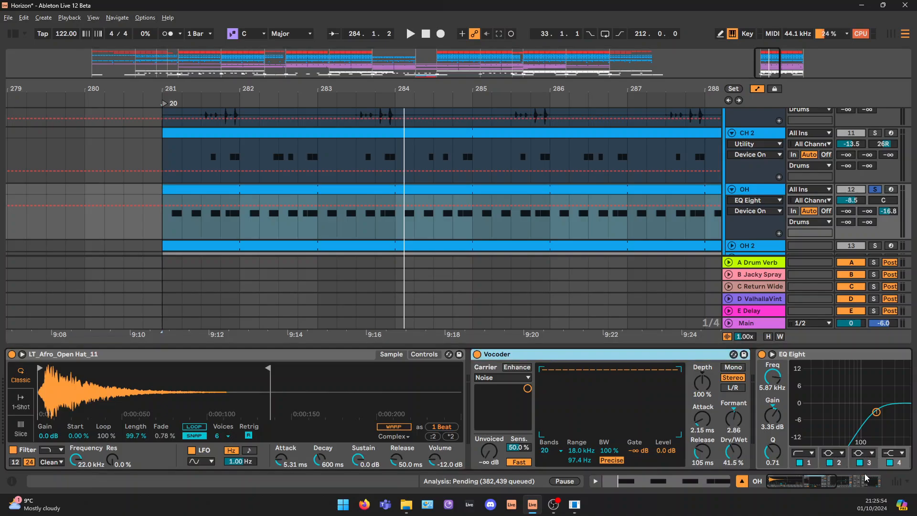
left_click_drag(818, 483, 824, 481)
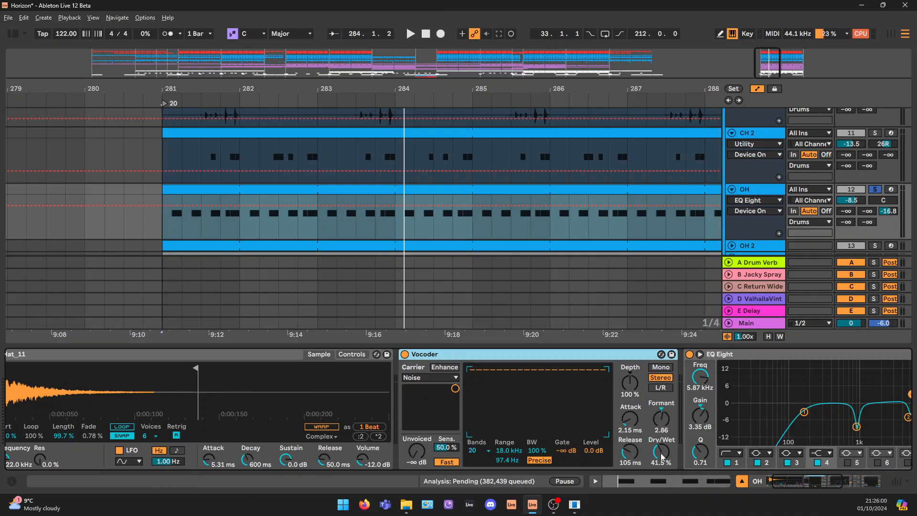
key("space")
left_click_drag(661, 454, 661, 420)
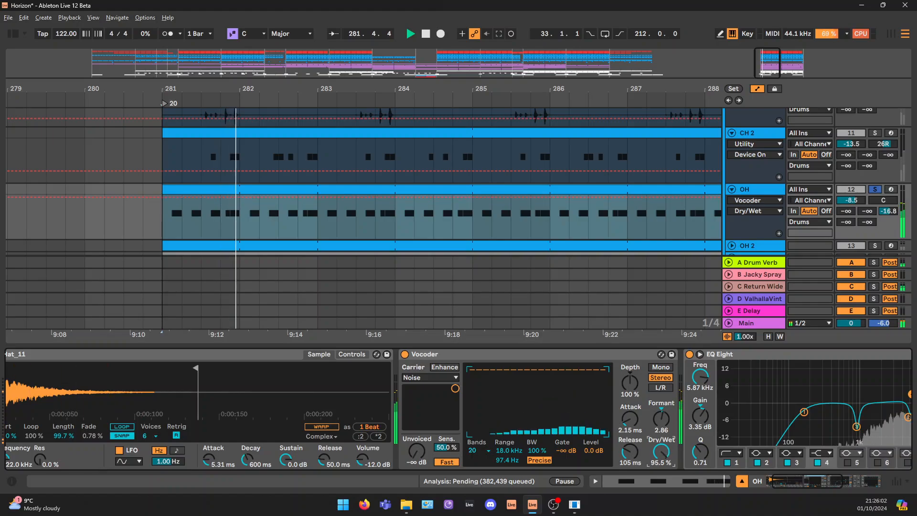
left_click_drag(662, 452, 663, 473)
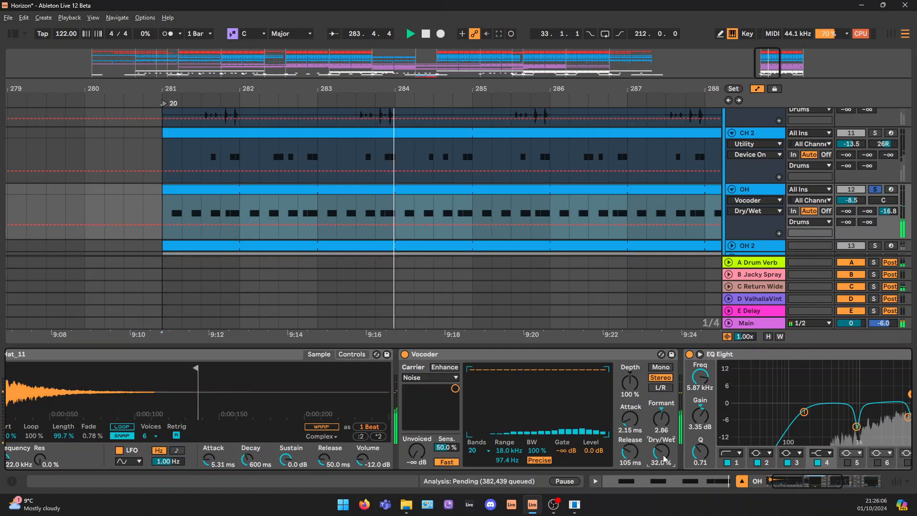
key("ctrl+z")
key("space")
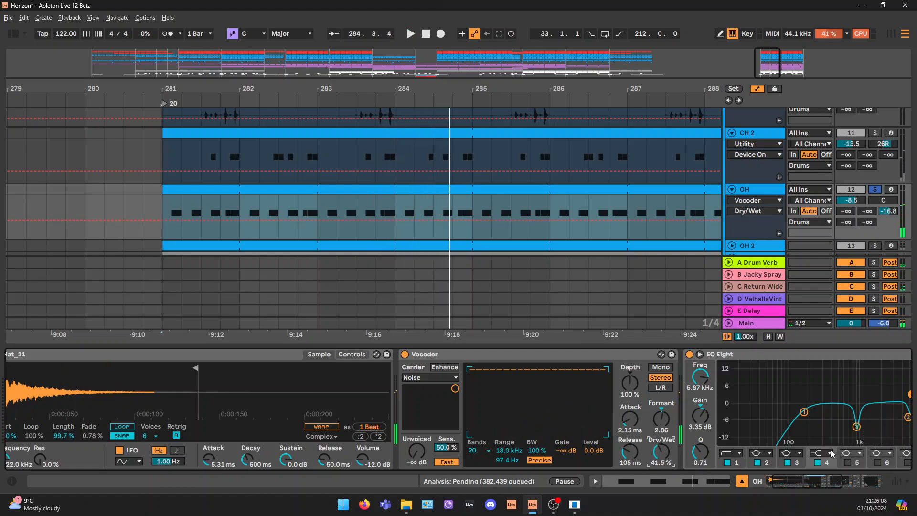
Deactivate the OH track's EQ Eight and play the open hat from bar 281 without it
left_click_drag(807, 483, 834, 485)
left_click(416, 352)
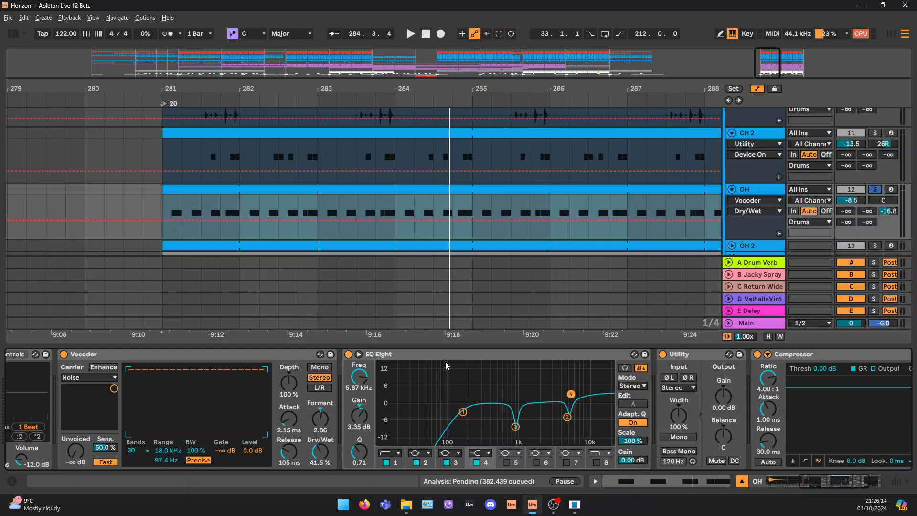
left_click(348, 353)
key("space")
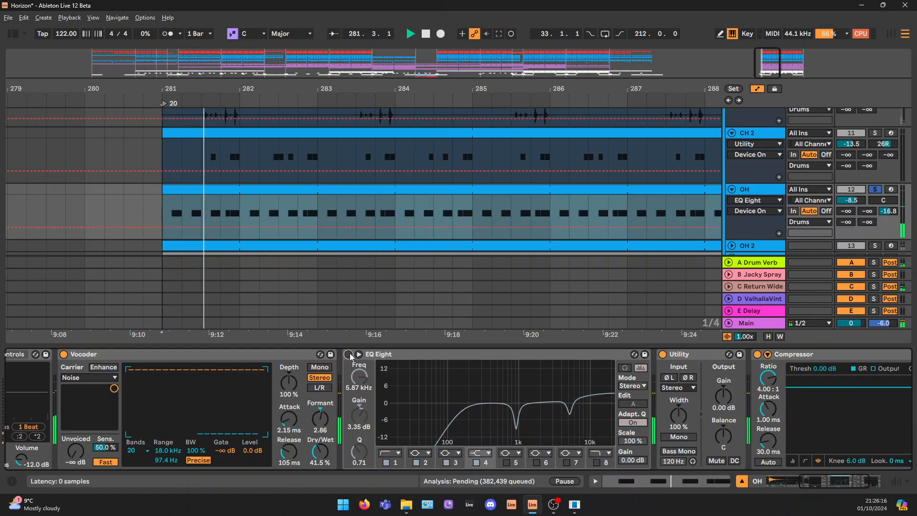
Reactivate the OH track's EQ Eight and deactivate its Utility and Compressor
left_click(348, 354)
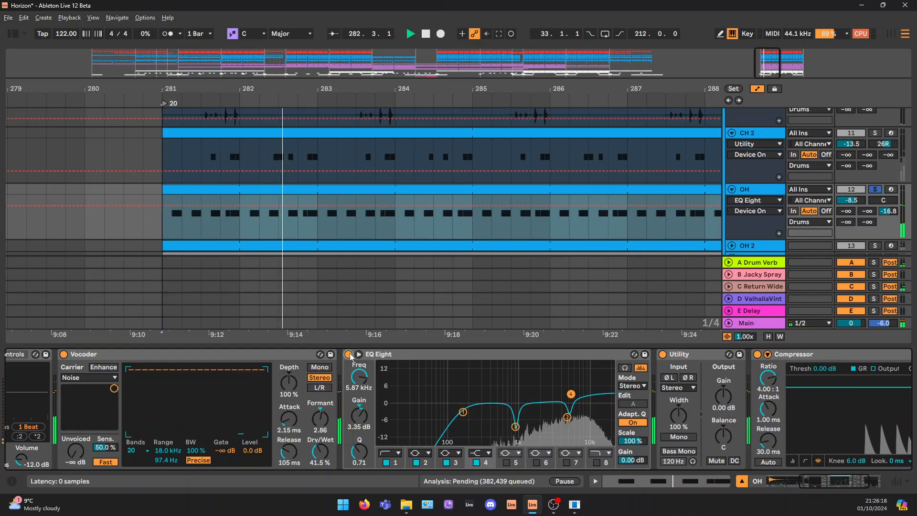
left_click(833, 485)
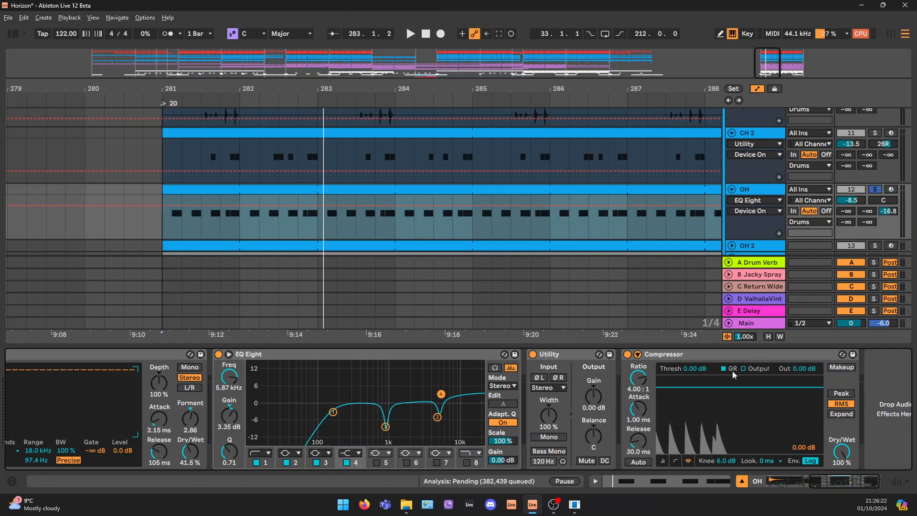
left_click(730, 355)
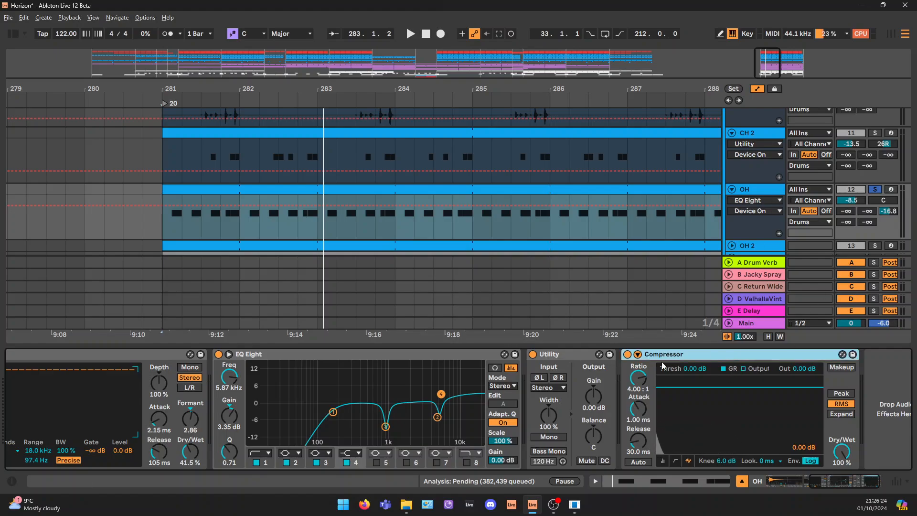
left_click(627, 354)
left_click(532, 355)
Show the OH track's send to C Return Wide and the effect chain on that return track
scroll(759, 175, "down", 3)
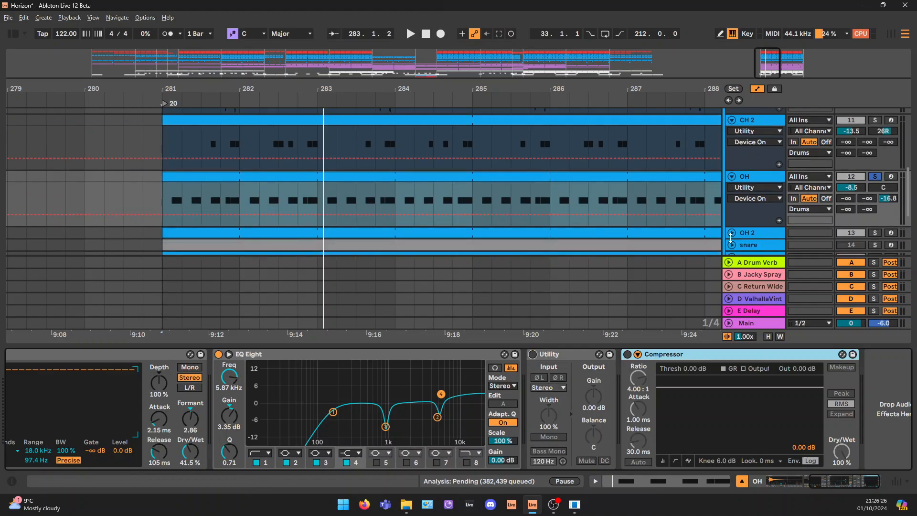
left_click(761, 183)
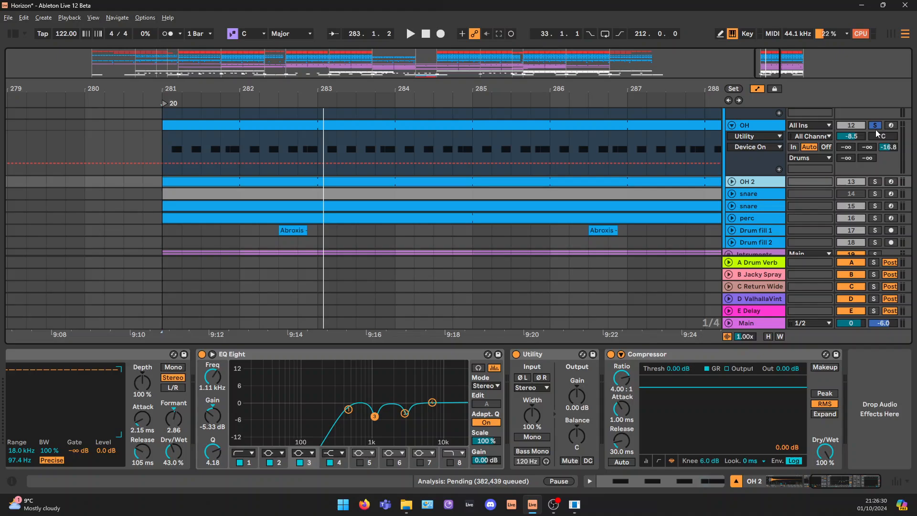
left_click(881, 148)
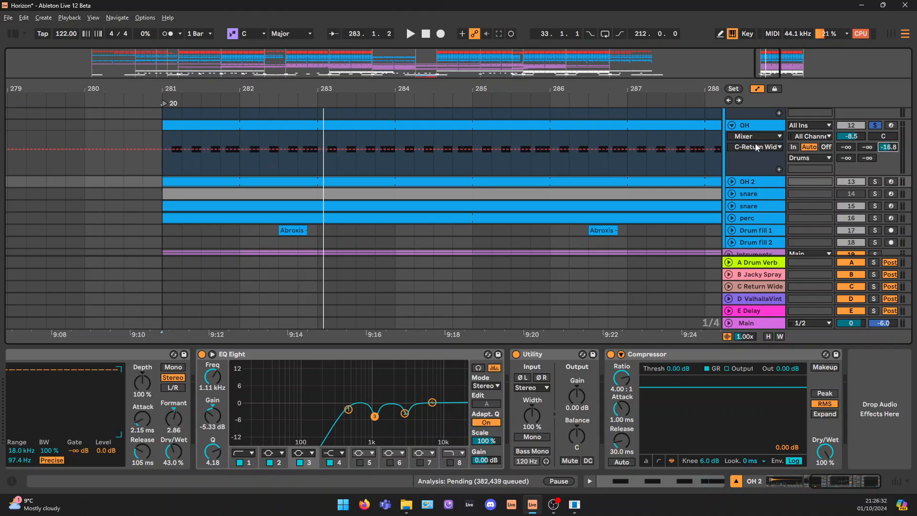
left_click(887, 148)
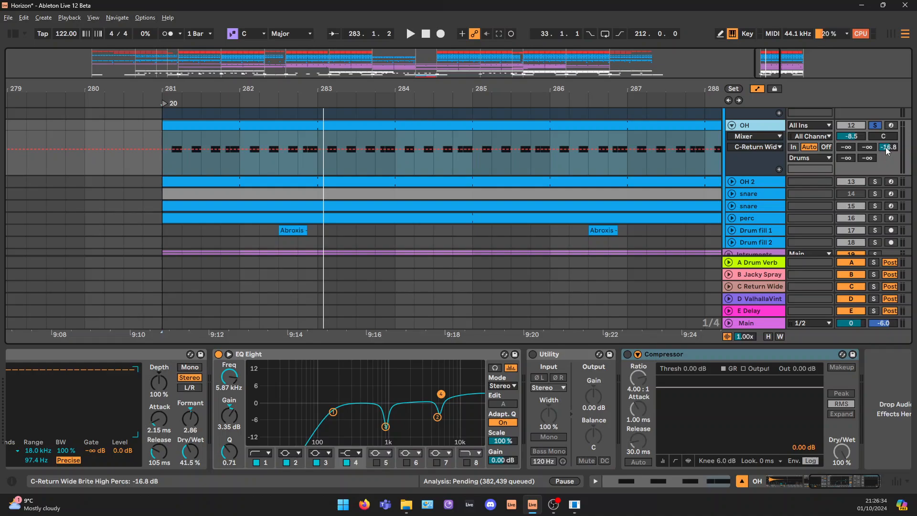
left_click(764, 288)
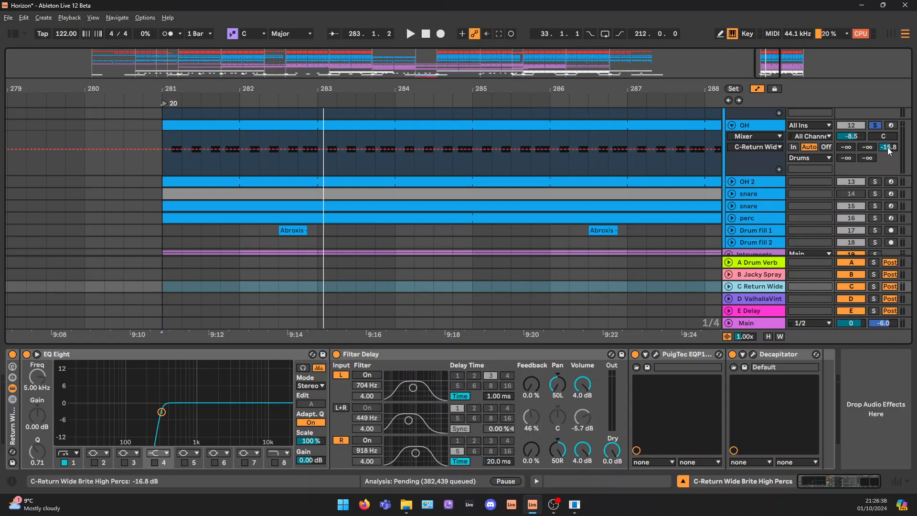
Play the open hat from bar 281 while setting its send to C Return Wide to -16.2 dB, and stop playback
left_click(764, 133)
key("space")
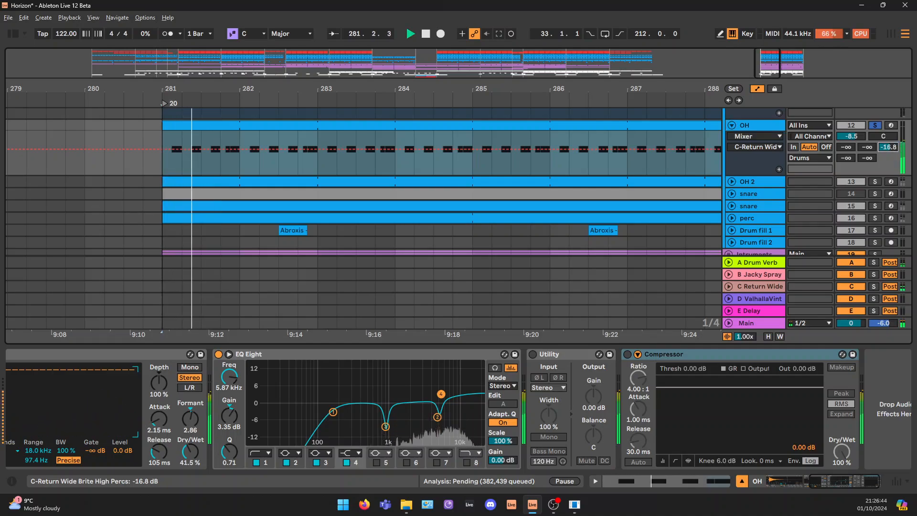
left_click_drag(888, 147, 888, 147)
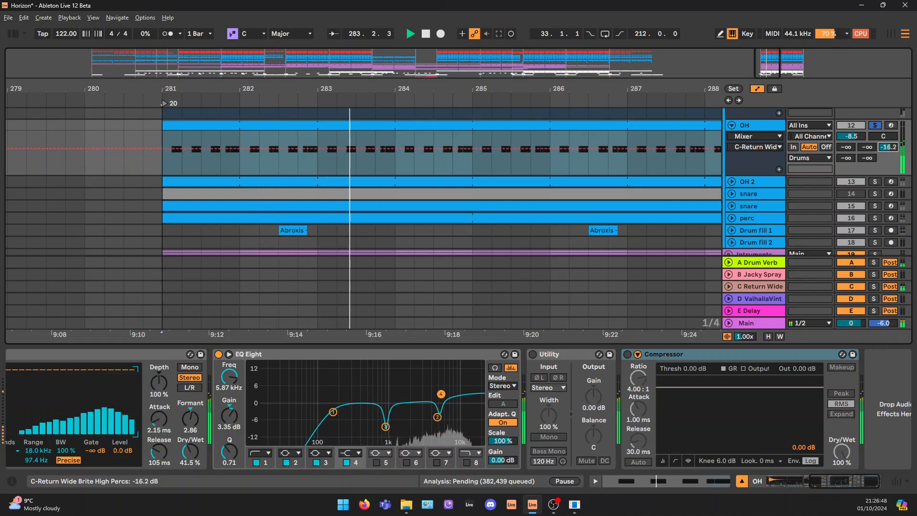
key("space")
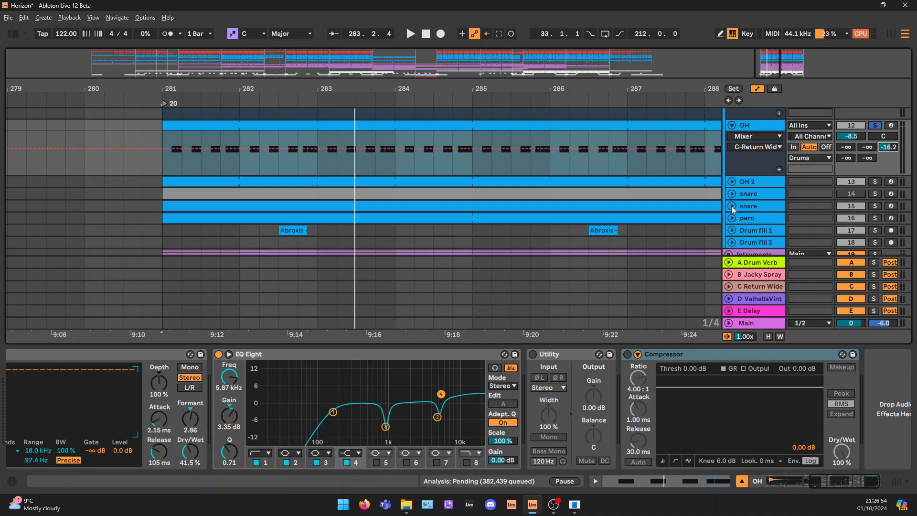
Solo the OH 2 track in place of OH and unfold it to show its note pattern
scroll(745, 196, "down", 1)
left_click(765, 156)
scroll(798, 158, "up", 1)
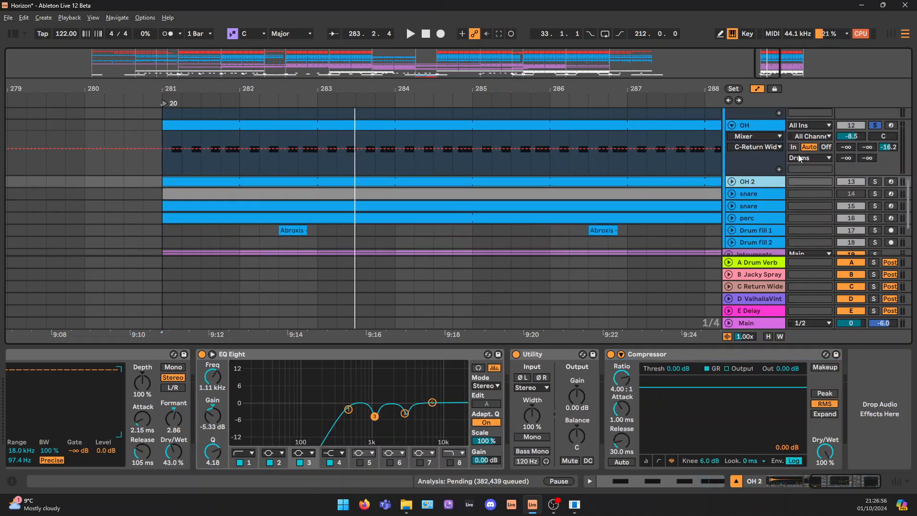
left_click(876, 182)
left_click(732, 181)
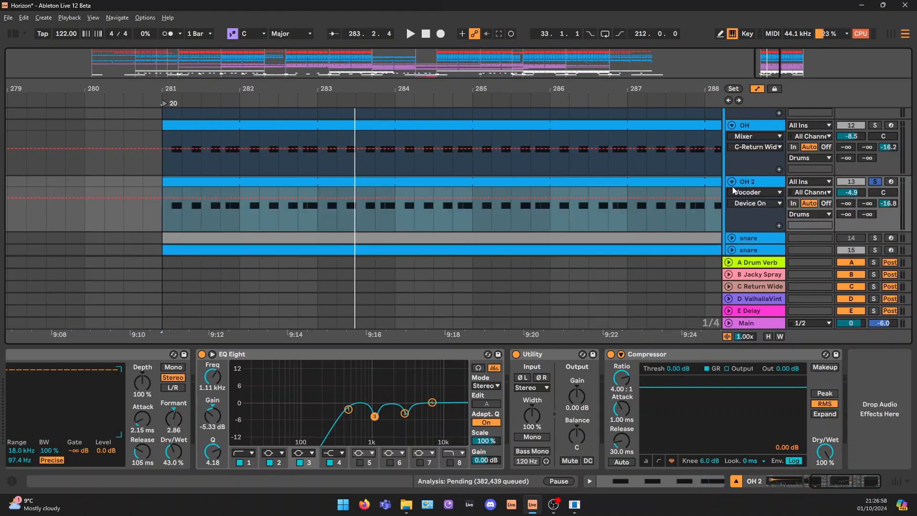
left_click(302, 196)
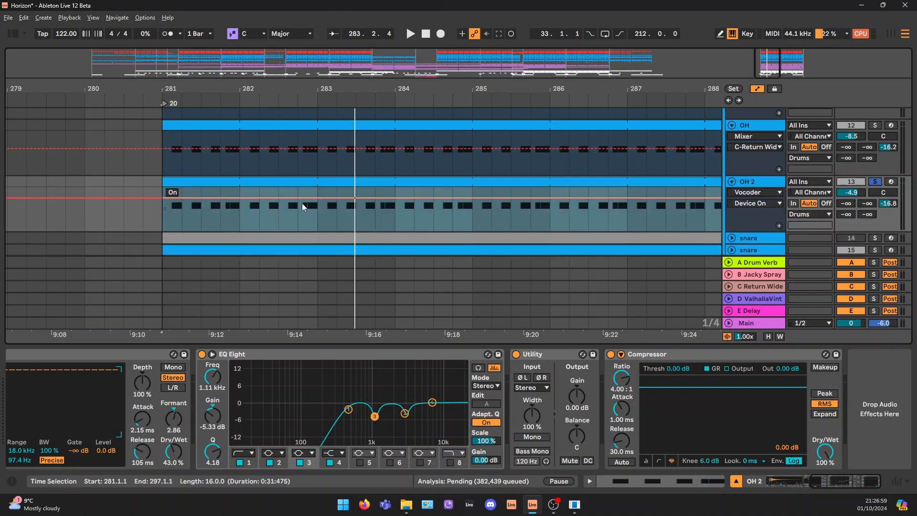
Show the LT_Afro_Open Hat_12 sample and the Vocoder in the OH 2 track's device chain
left_click(751, 185)
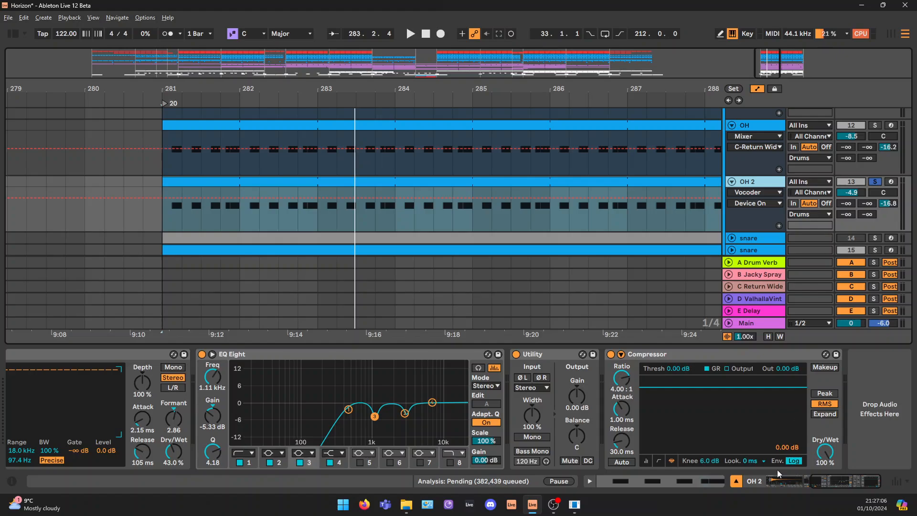
left_click_drag(849, 484, 808, 483)
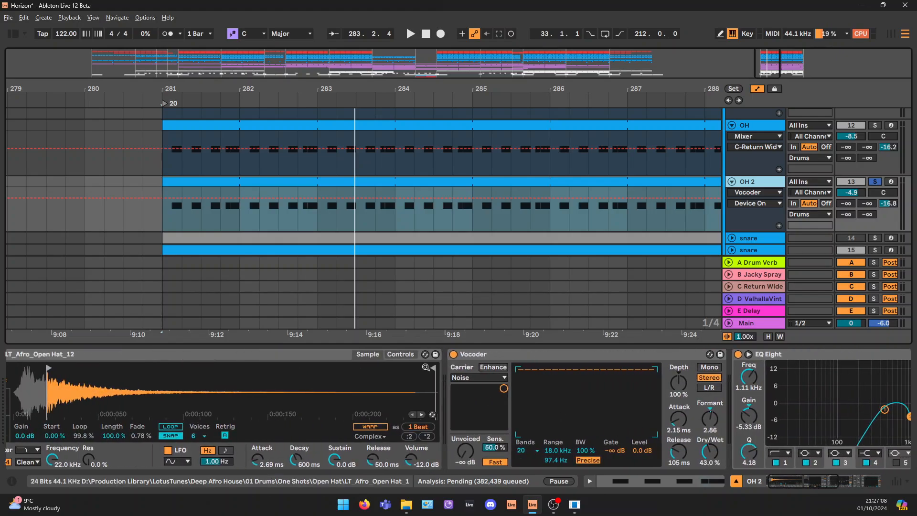
left_click(606, 355)
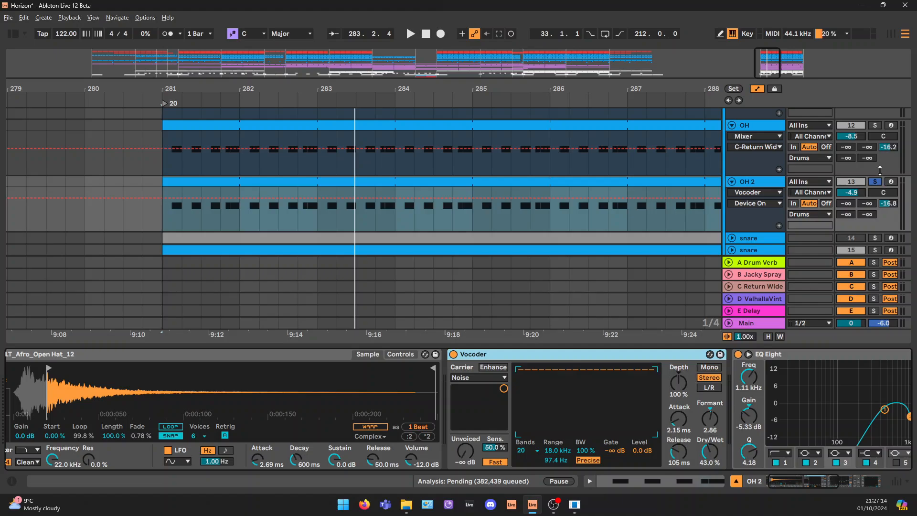
Play the soloed OH 2 from bar 281, stop, and examine the bands of its EQ Eight
key("space")
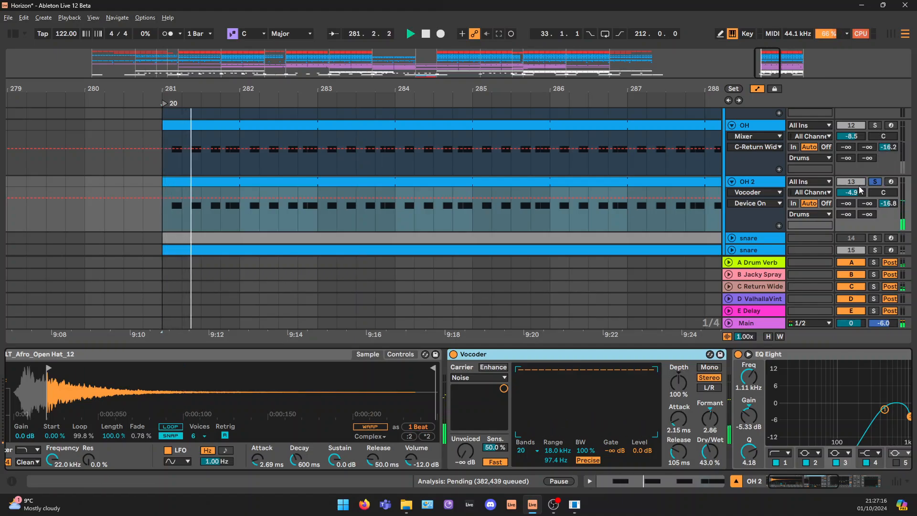
left_click_drag(800, 481, 837, 482)
key("space")
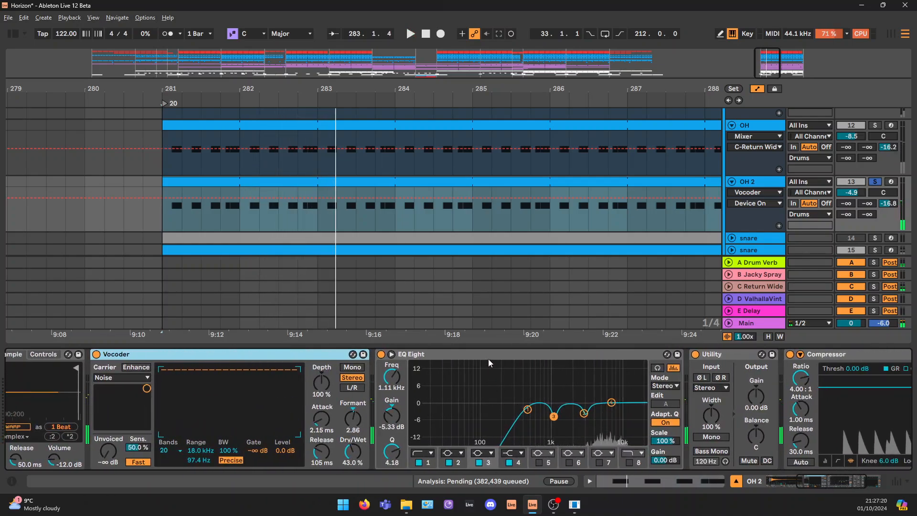
left_click(460, 355)
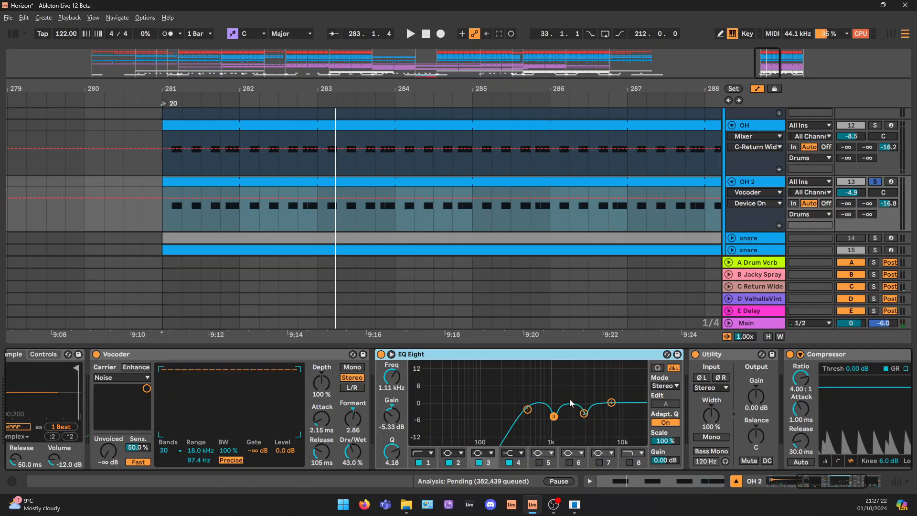
left_click_drag(522, 374, 618, 432)
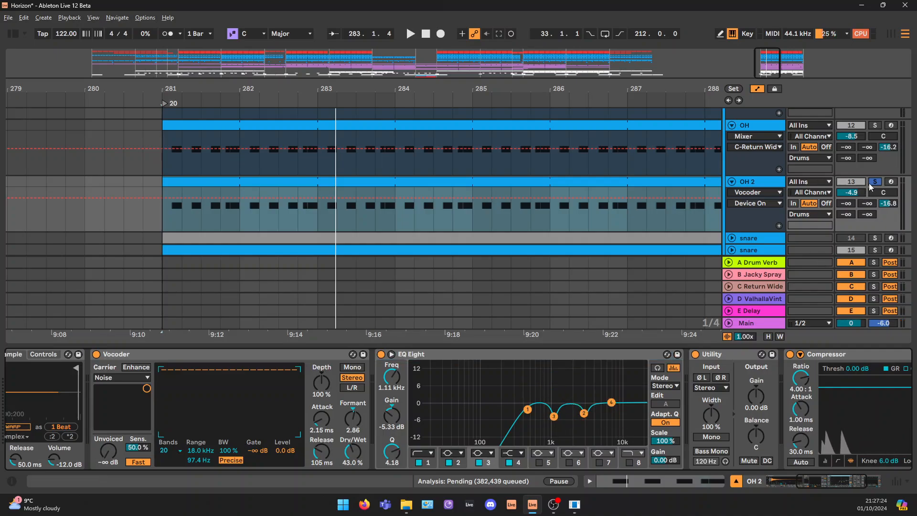
Solo OH together with OH 2 and play both open hats from bar 281
left_click(874, 125)
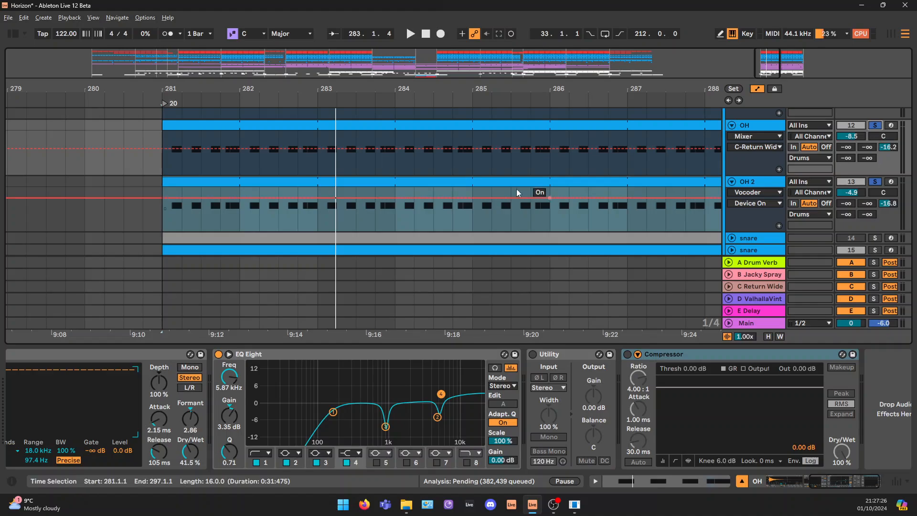
key("space")
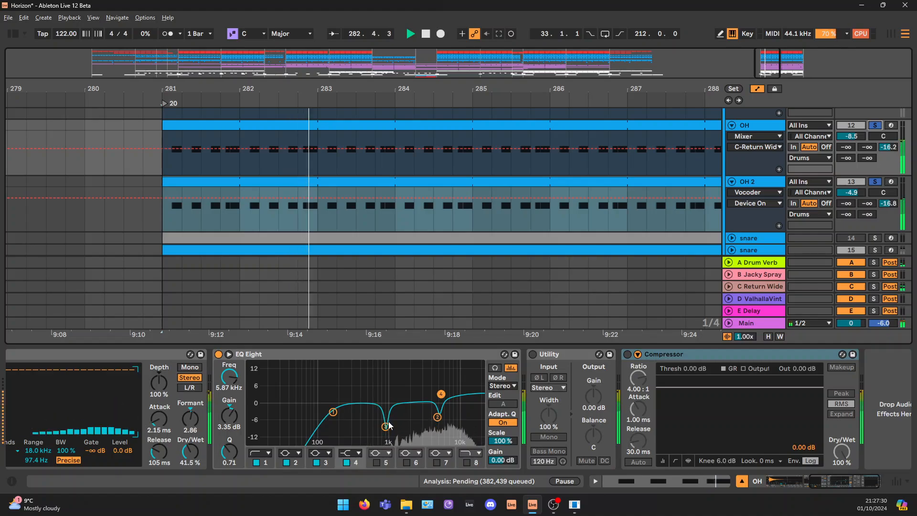
key("space")
Select the active snare on track 15 and unfold it to show its pattern and Chain Volume automation
scroll(748, 200, "down", 2)
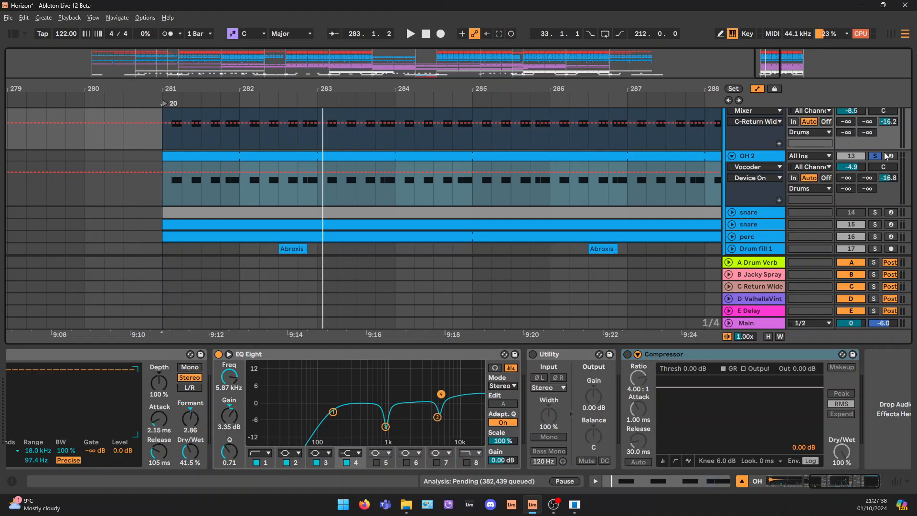
scroll(767, 200, "down", 3)
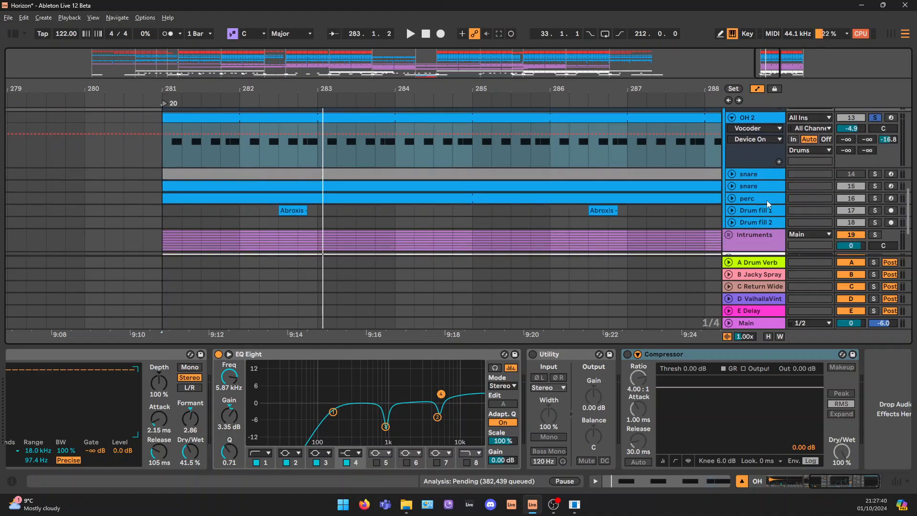
left_click(739, 187)
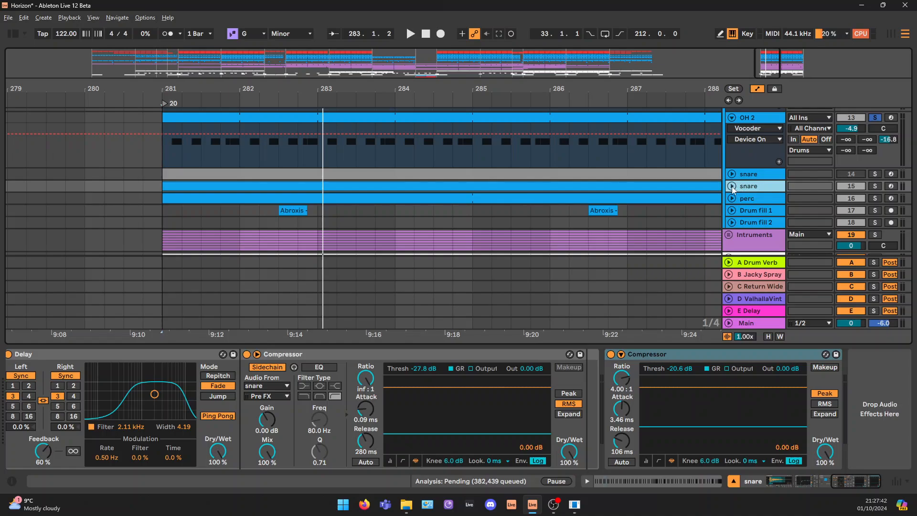
left_click(732, 186)
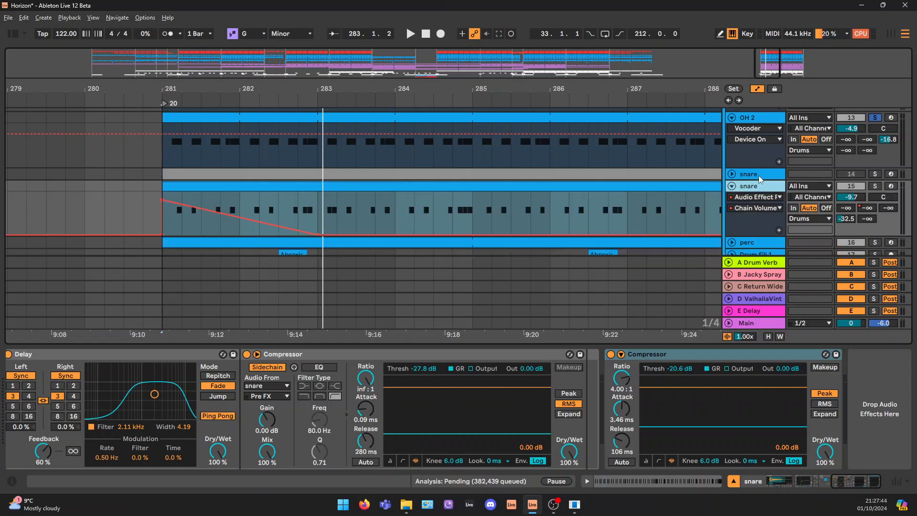
Examine the deactivated snare on track 14 and its sliced drum fill, comparing it with the active snare, and fold it again
left_click(759, 175)
left_click(732, 175)
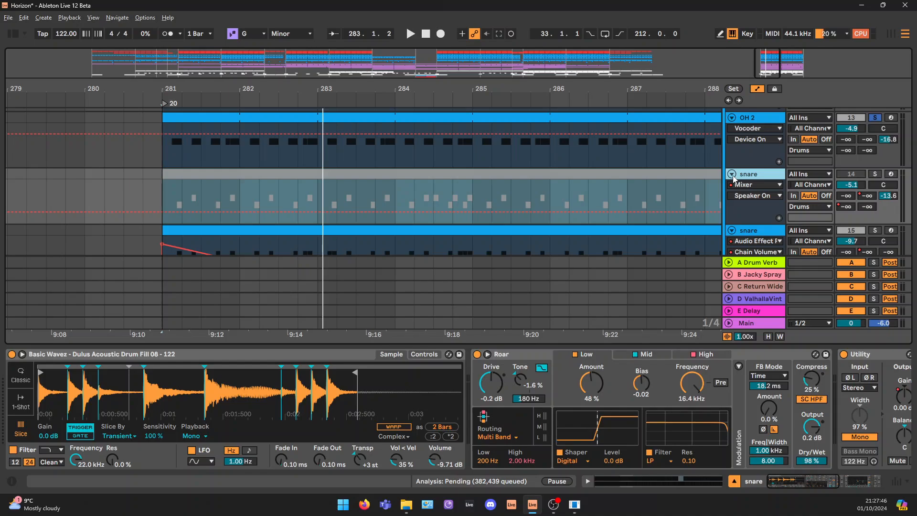
left_click(732, 175)
left_click(630, 213)
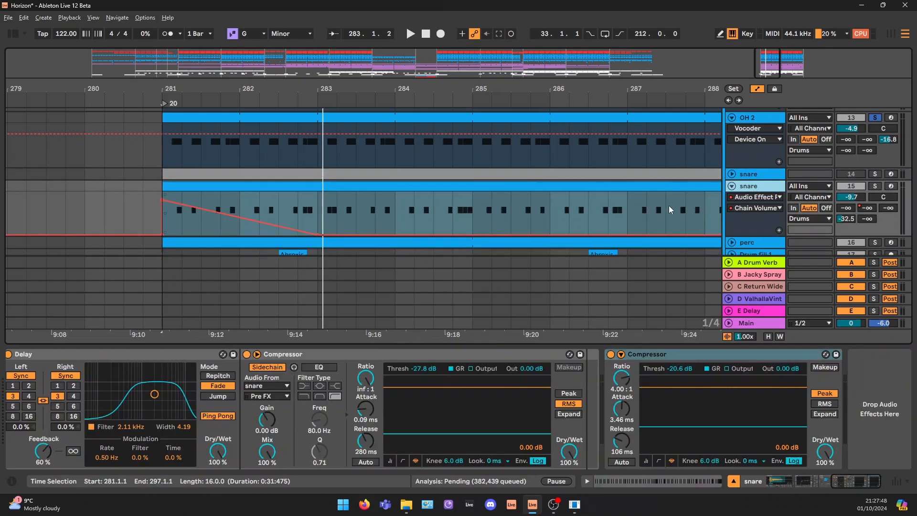
left_click(749, 174)
left_click(732, 174)
left_click(732, 175)
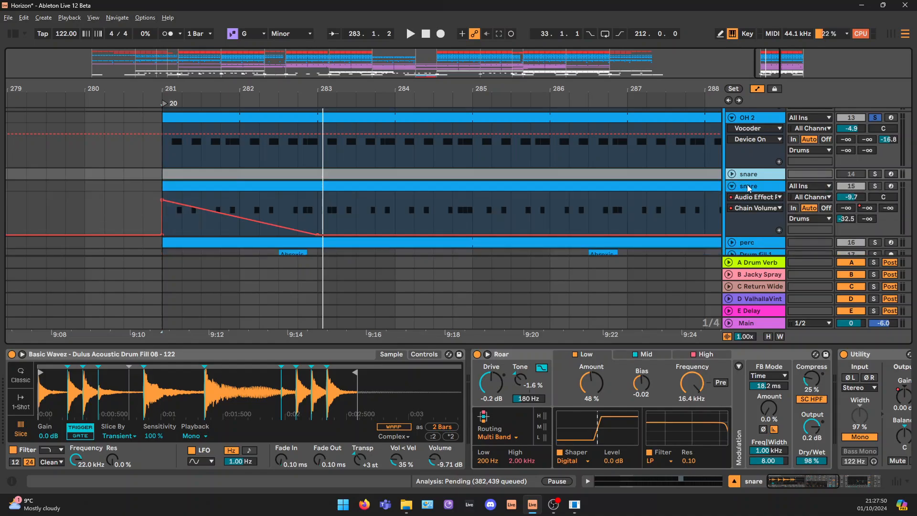
Show the Safari sample at the start of track 15's snare device chain and look back over the hat tracks
left_click(748, 186)
left_click_drag(831, 480, 738, 481)
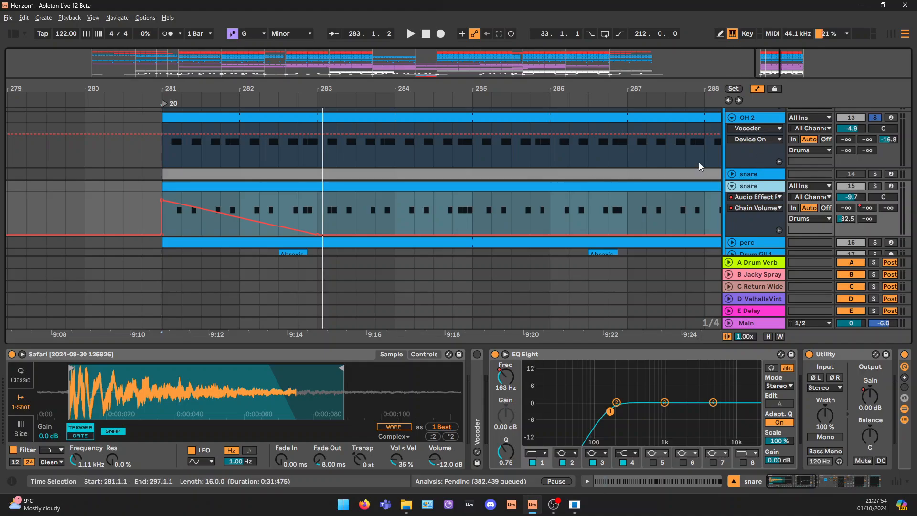
scroll(435, 252, "up", 6)
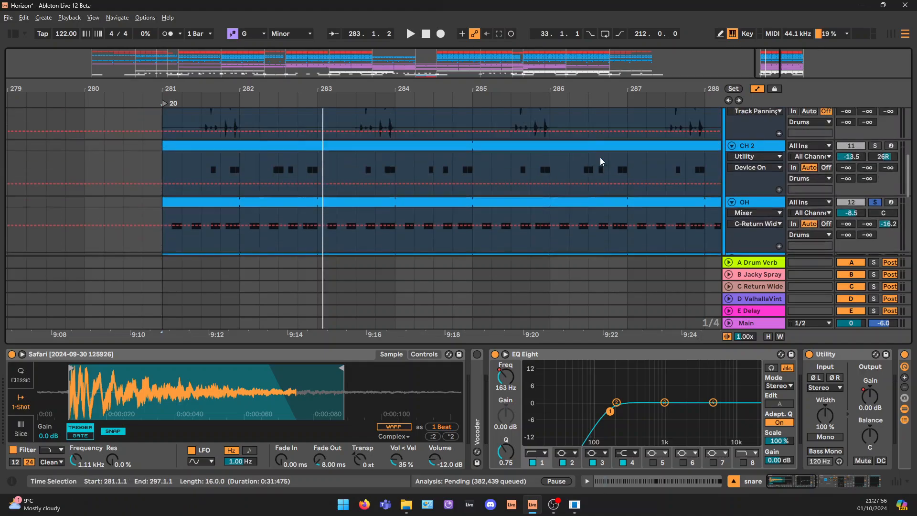
scroll(603, 160, "down", 5)
scroll(665, 252, "down", 2)
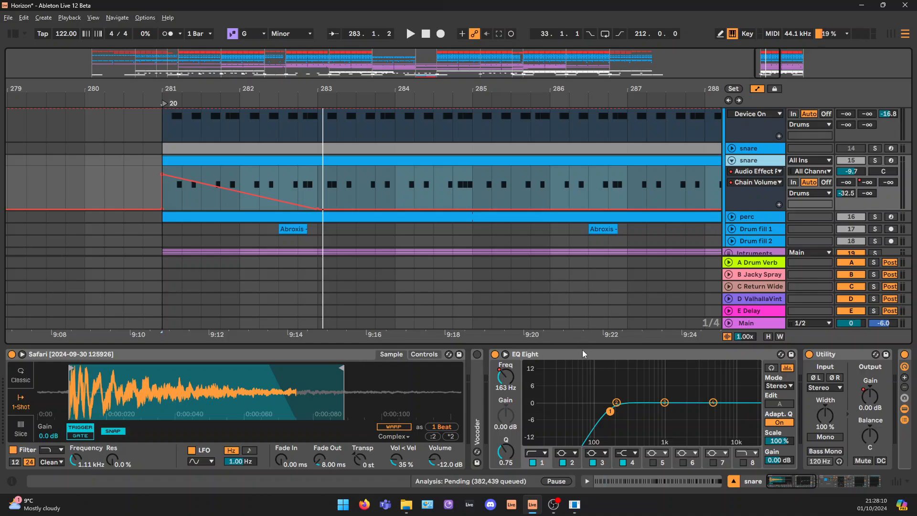
Zoom in on the Safari sample's waveform, then solo the track 15 snare and play it from bar 281
mouse_move(75, 388)
left_mouse_down()
mouse_move(91, 430)
mouse_move(117, 432)
mouse_move(79, 401)
left_mouse_up()
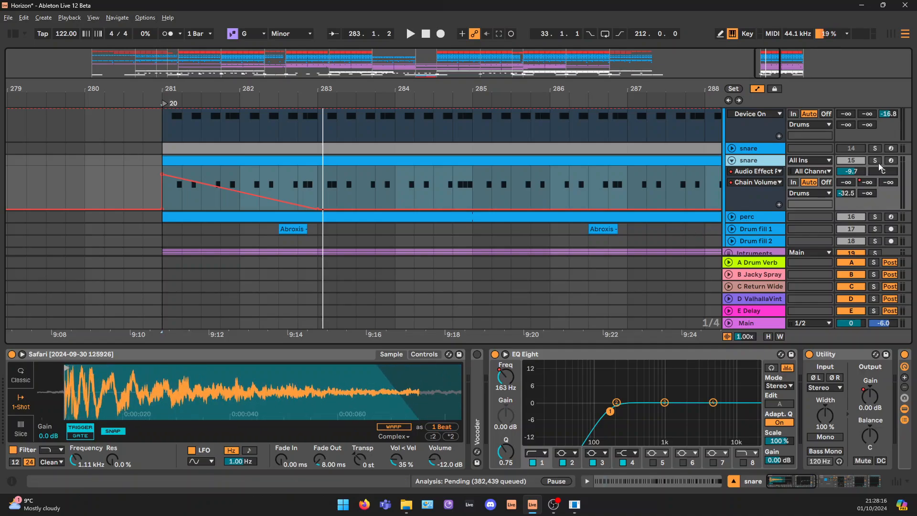
key("space")
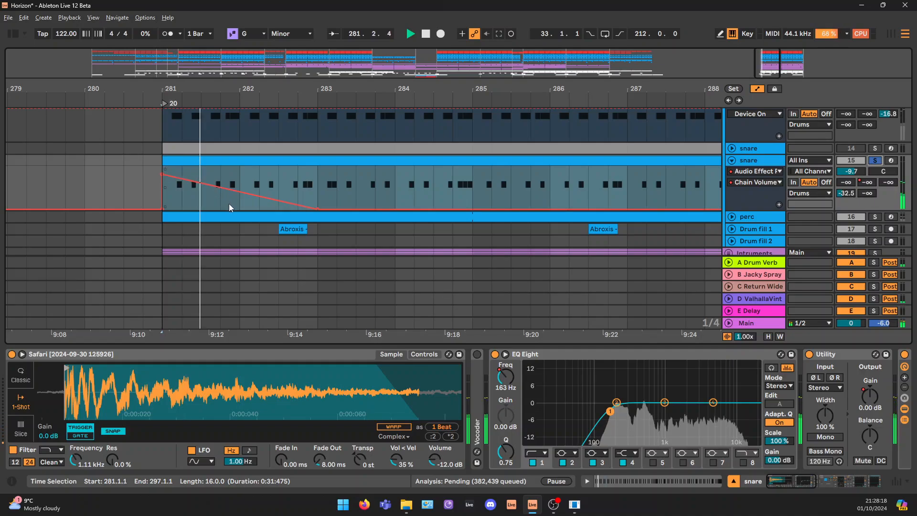
left_click_drag(766, 70, 766, 43)
key("space")
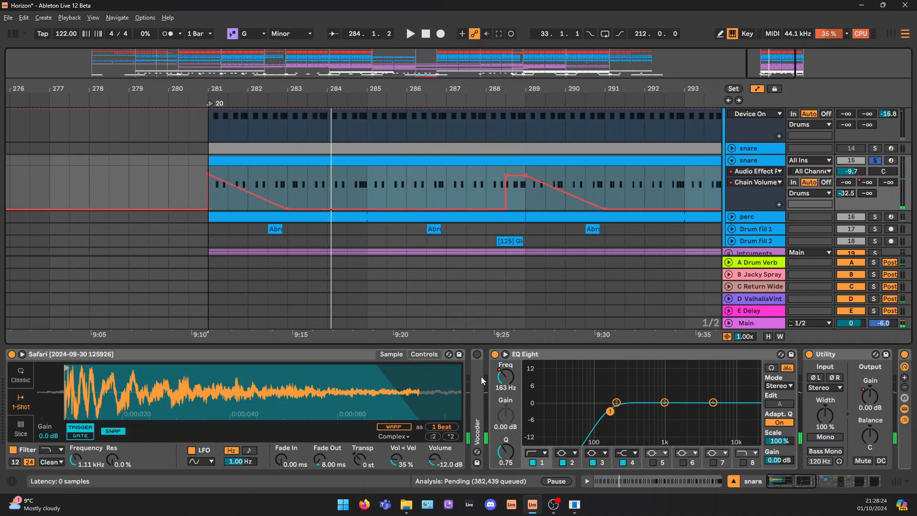
Unfold the snare's Vocoder to view its settings, fold it again, and show the EQ Eight, Utility and Audio Effect Rack
double_click(480, 372)
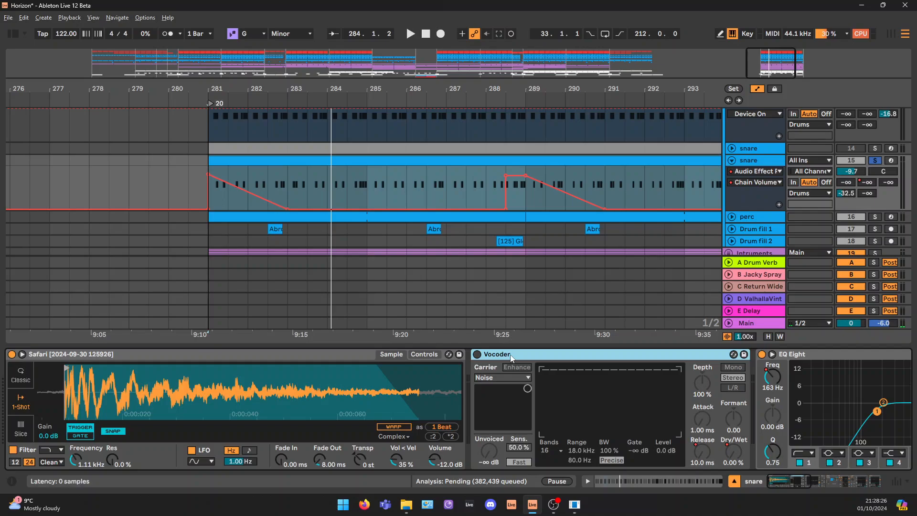
double_click(570, 354)
left_click_drag(788, 479, 813, 478)
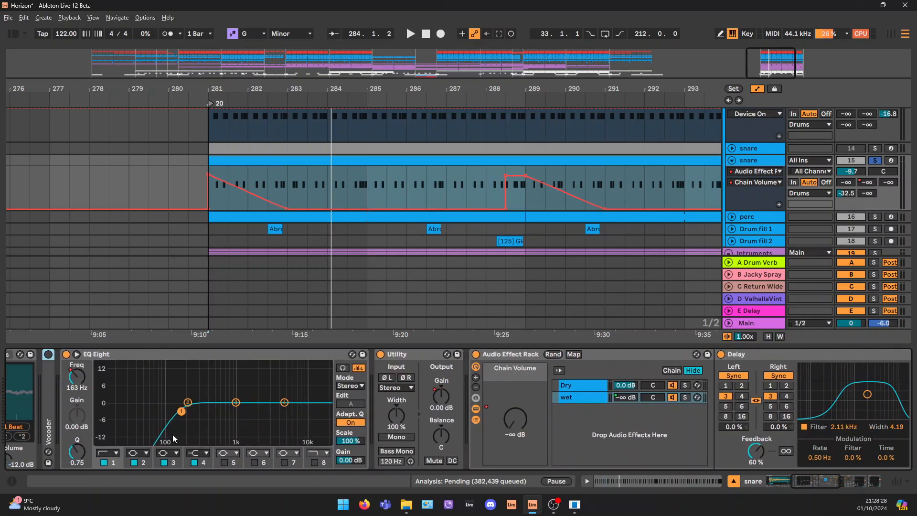
left_click(125, 396)
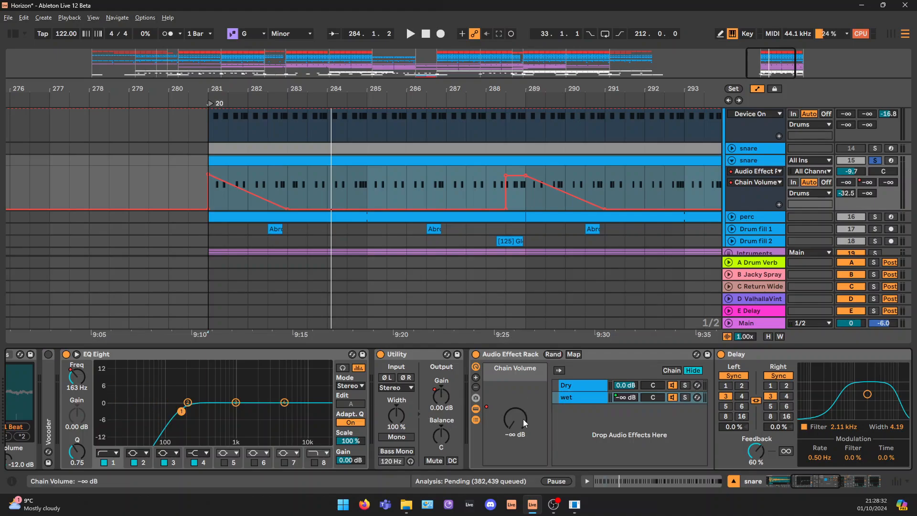
left_click_drag(523, 419, 519, 418)
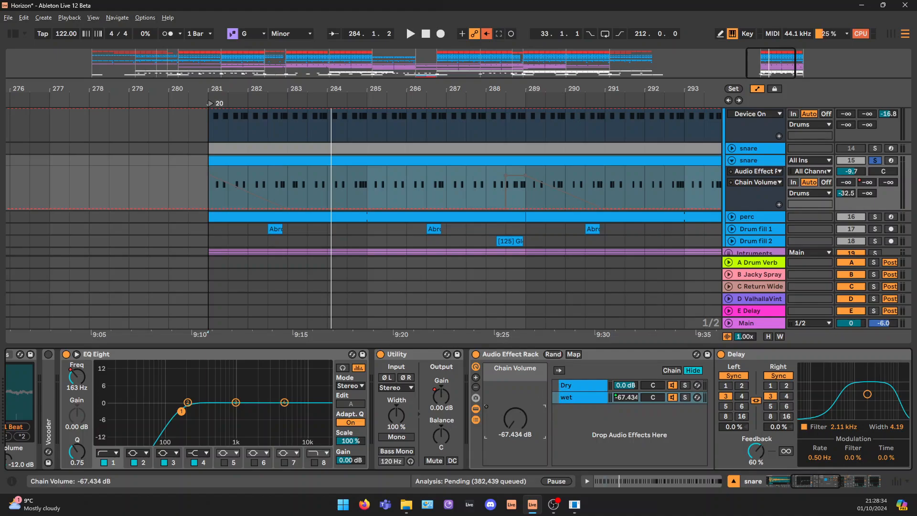
right_click(522, 419)
left_click(581, 182)
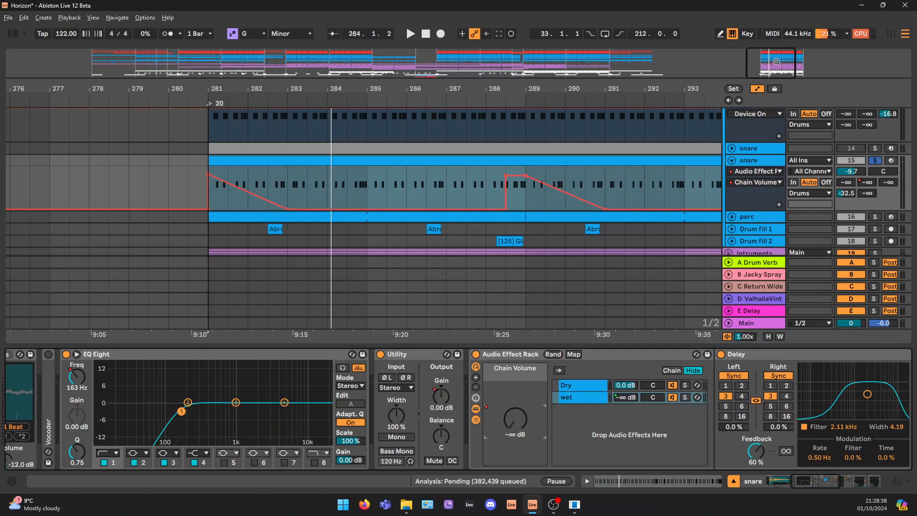
Play the soloed snare from 288.3.1, where its Chain Volume automation rises
left_click_drag(776, 62, 776, 45)
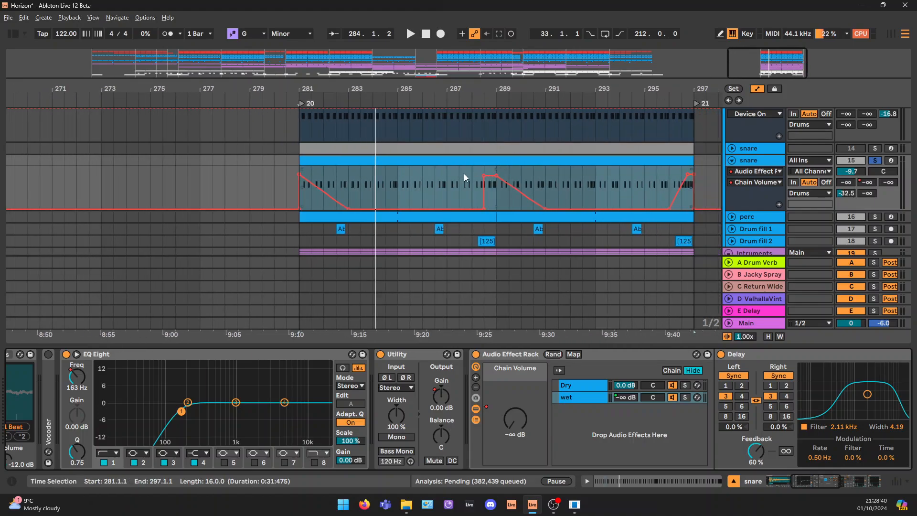
left_click(482, 168)
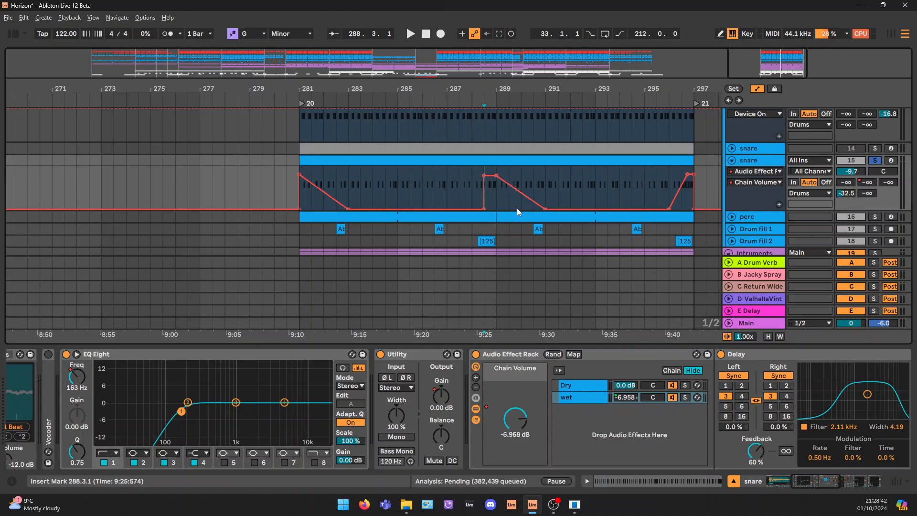
key("space")
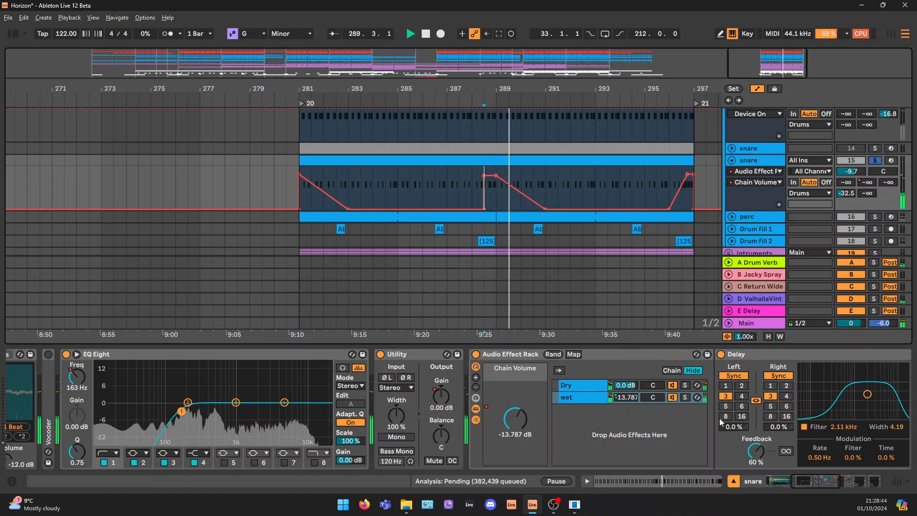
Examine the rack's wet chain with its Delay and sidechained Compressor, and compare it with the Dry chain
left_click_drag(807, 479, 820, 481)
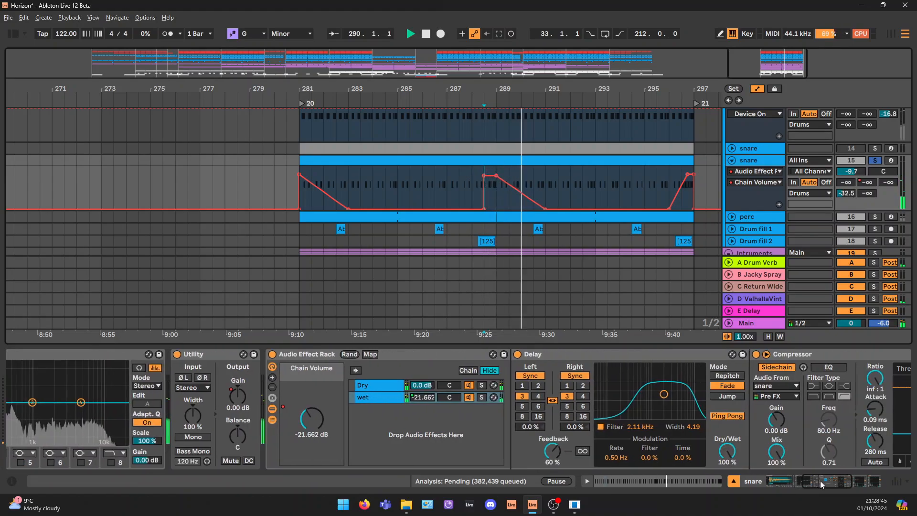
left_click(414, 399)
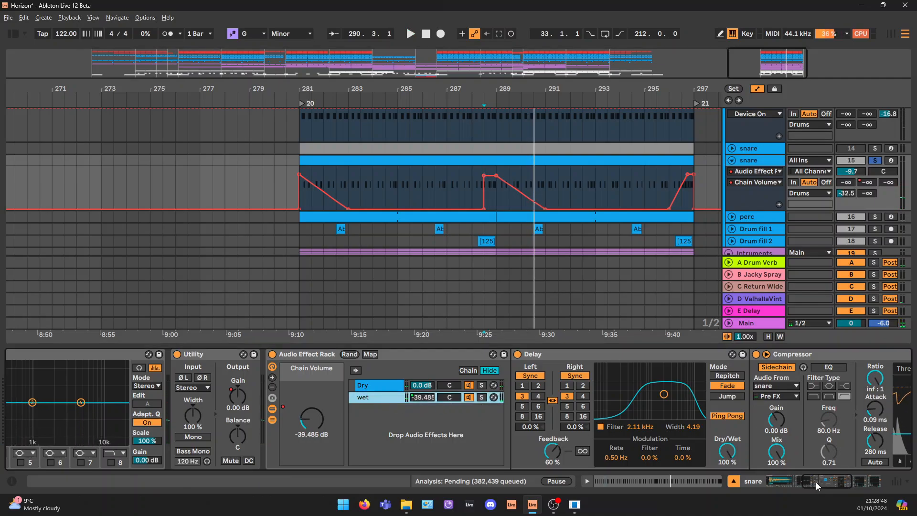
left_click_drag(816, 482, 827, 482)
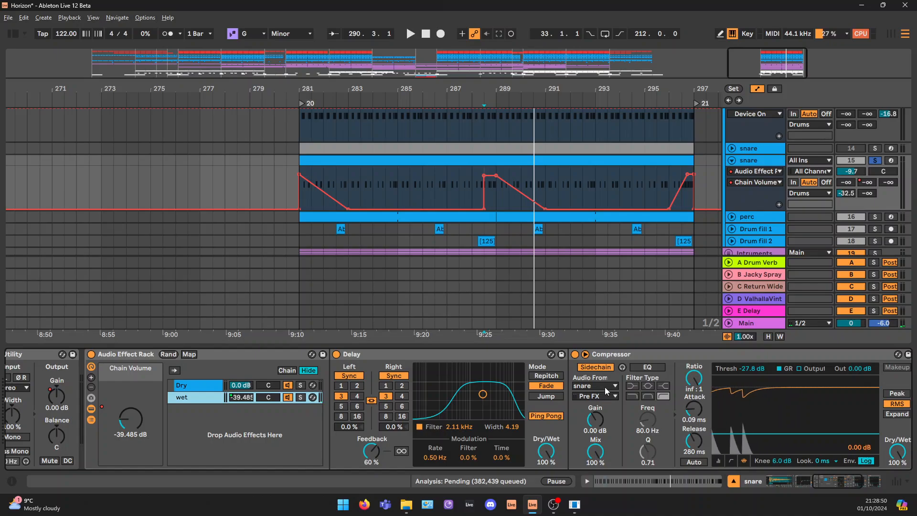
left_click(197, 383)
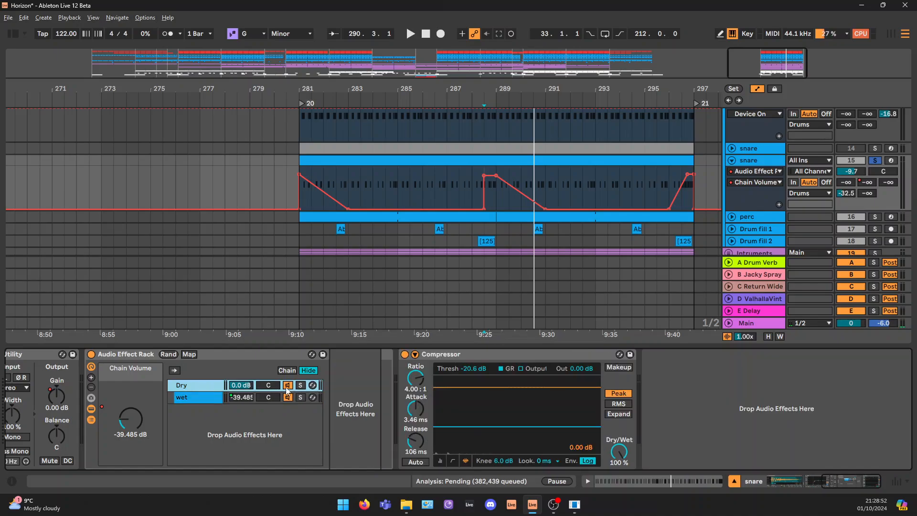
left_click(191, 399)
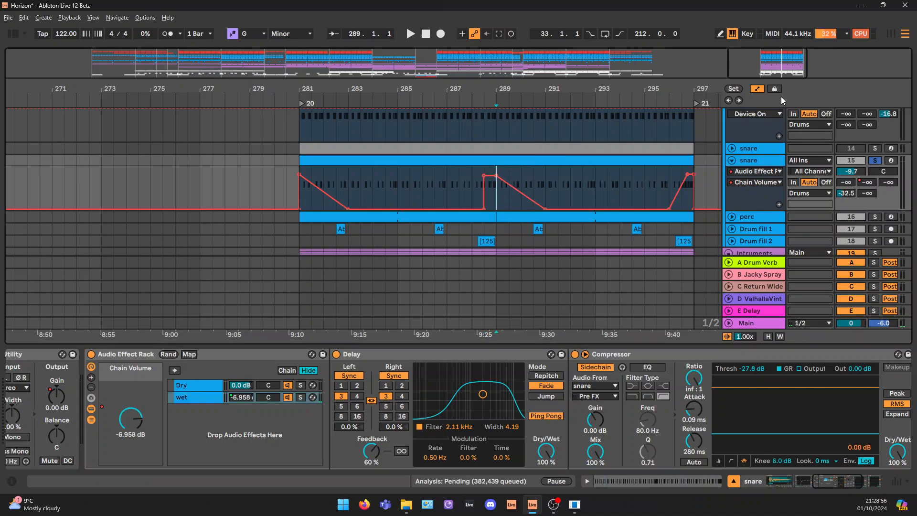
Play the snare from bar 289 and watch the gain reduction in the wet chain's sidechained Compressor
left_click(496, 193)
left_click_drag(782, 62, 777, 63)
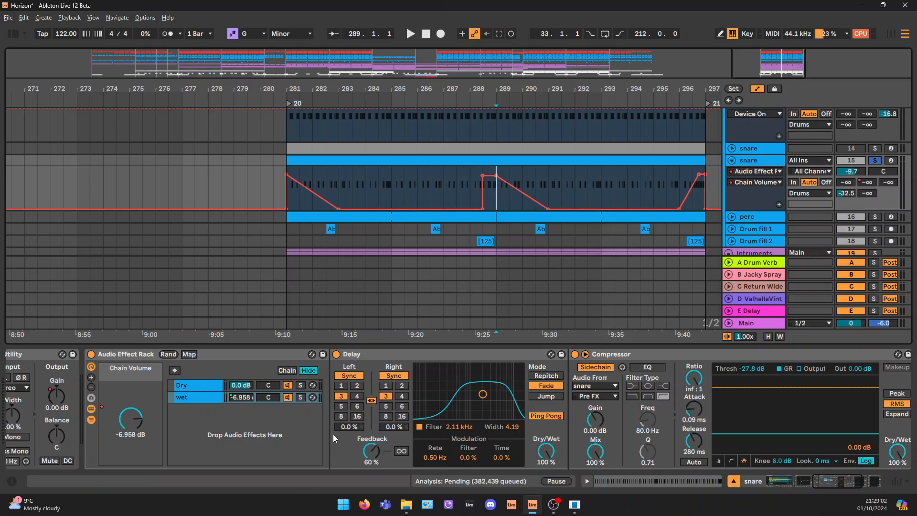
key("space")
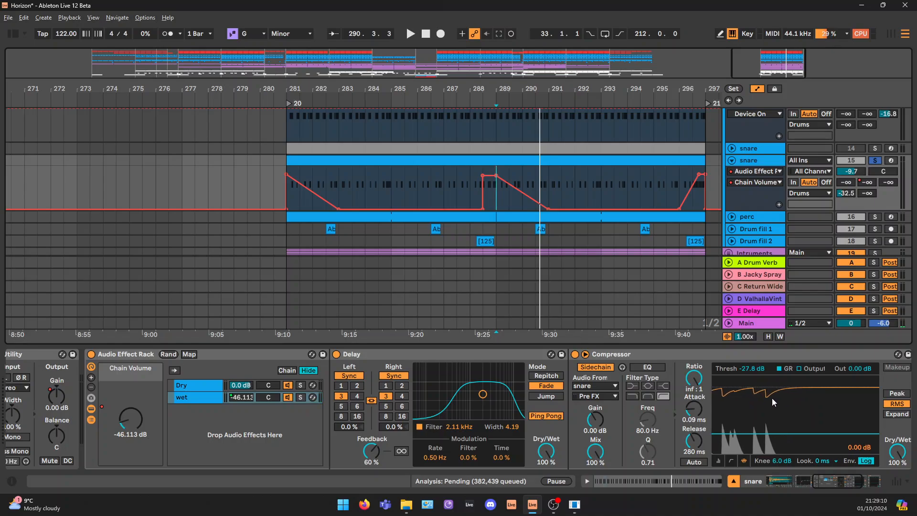
key("space")
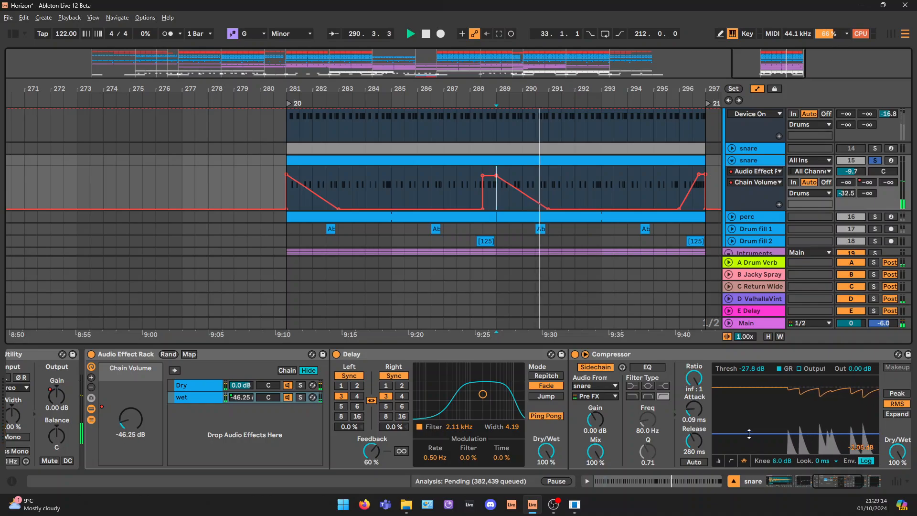
key("space")
Select the last Compressor in the snare's device chain and place the insert marker at bar 289
left_click_drag(786, 64, 787, 39)
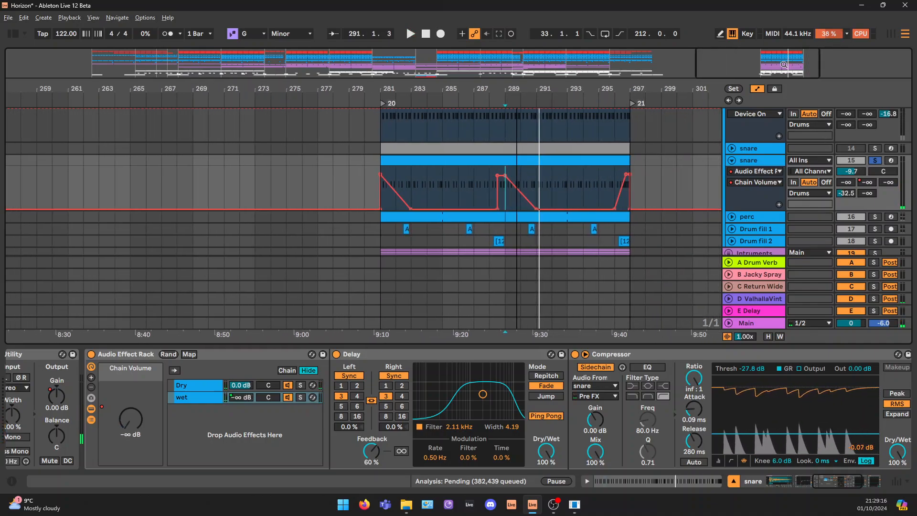
left_click_drag(841, 480, 861, 481)
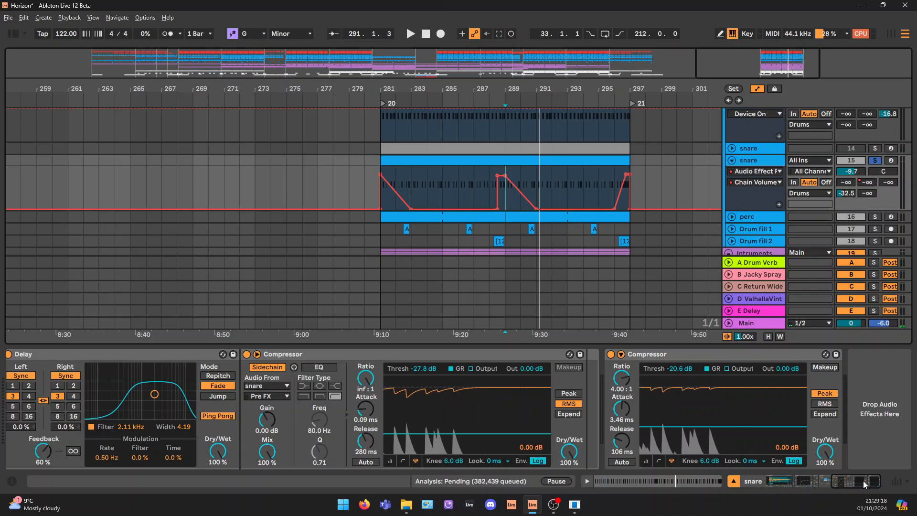
left_click(724, 355)
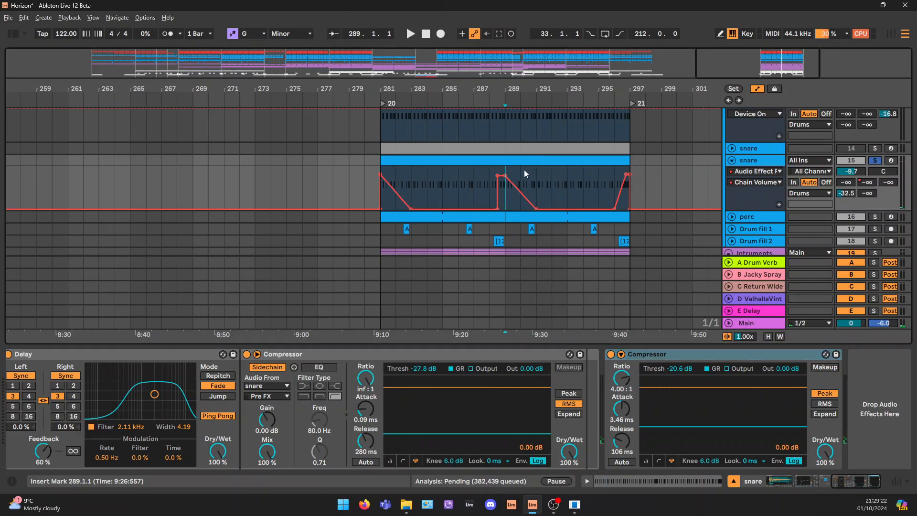
left_click(501, 199)
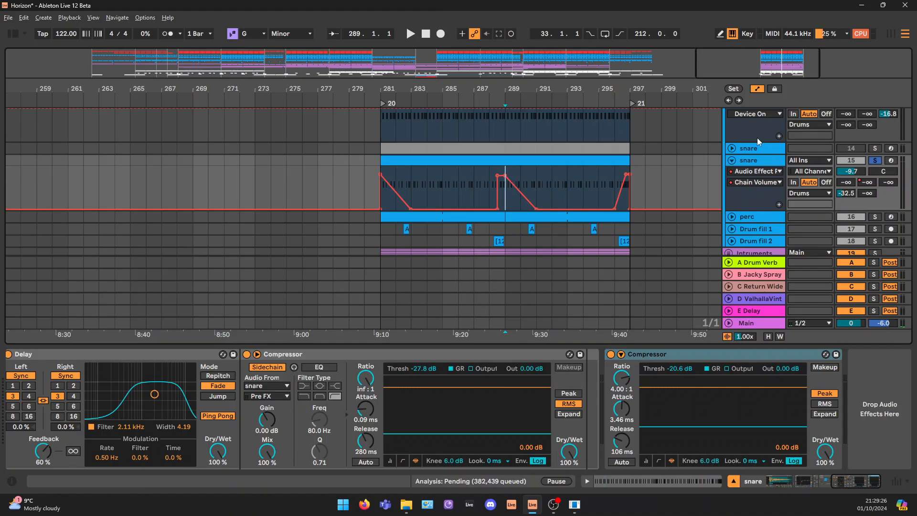
Solo and unfold the perc track, and select its clip starting at bar 281
scroll(836, 173, "down", 1)
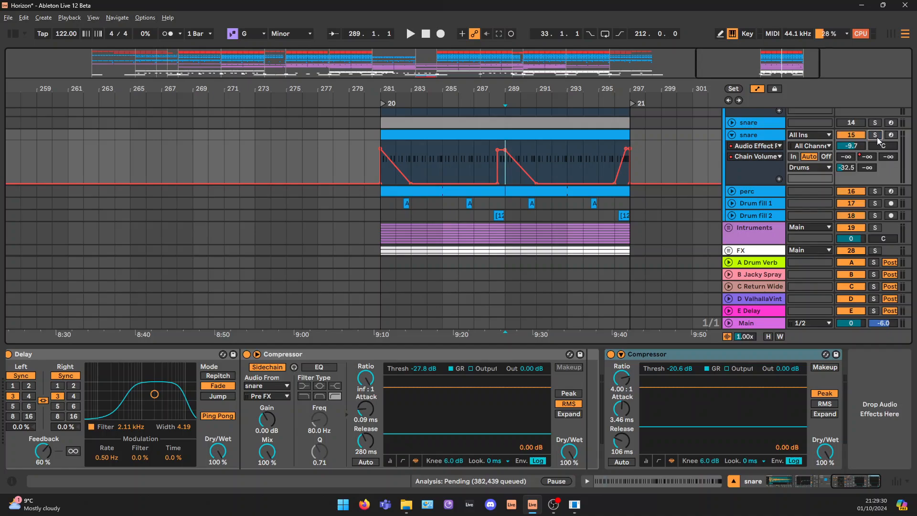
left_click(874, 191)
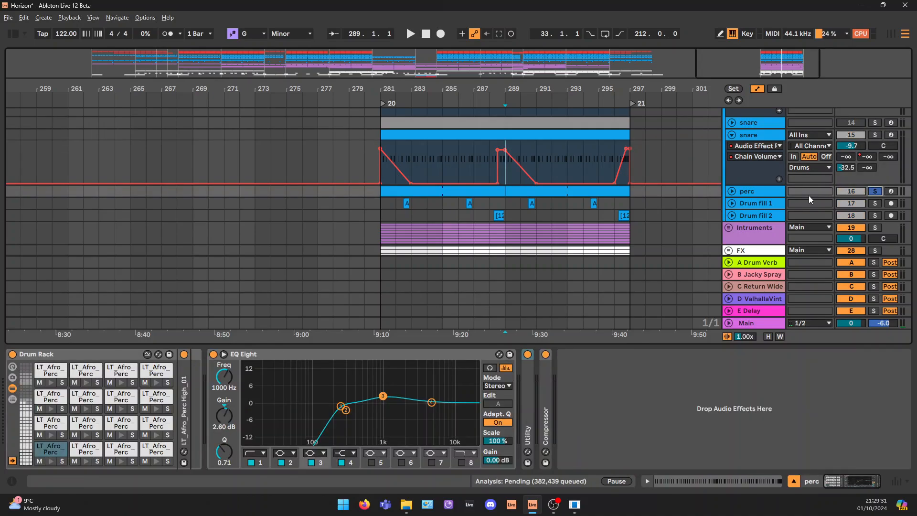
left_click(731, 191)
left_click(441, 193)
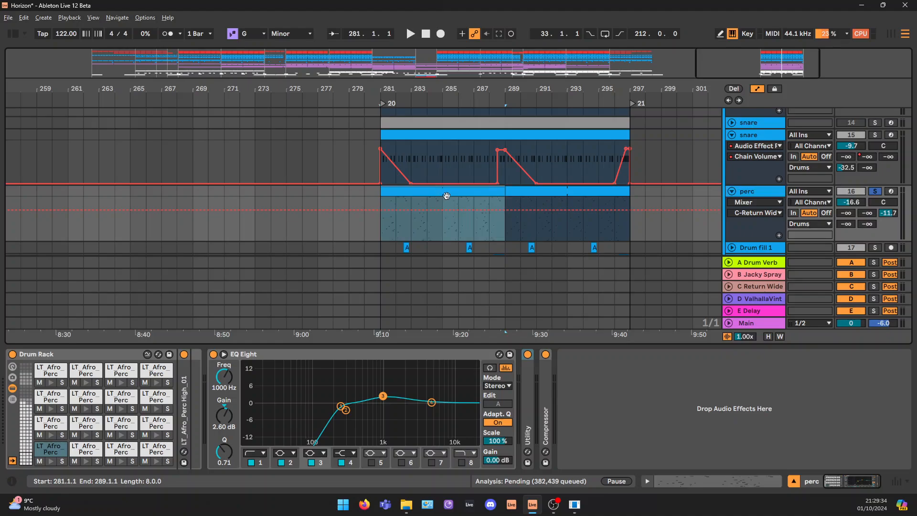
Open the perc clip's MIDI notes and look through its Afro Perc Low and High rows
scroll(435, 158, "down", 3)
double_click(438, 142)
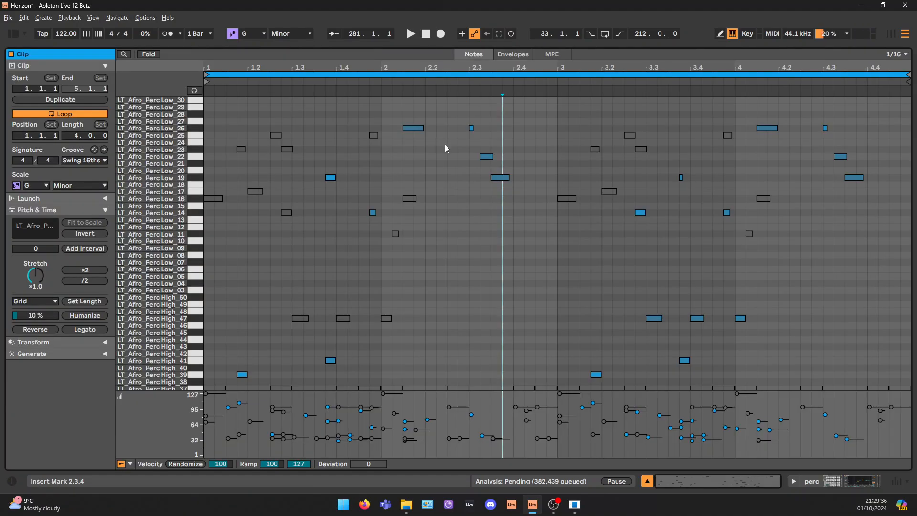
scroll(429, 283, "down", 2)
scroll(428, 282, "up", 5)
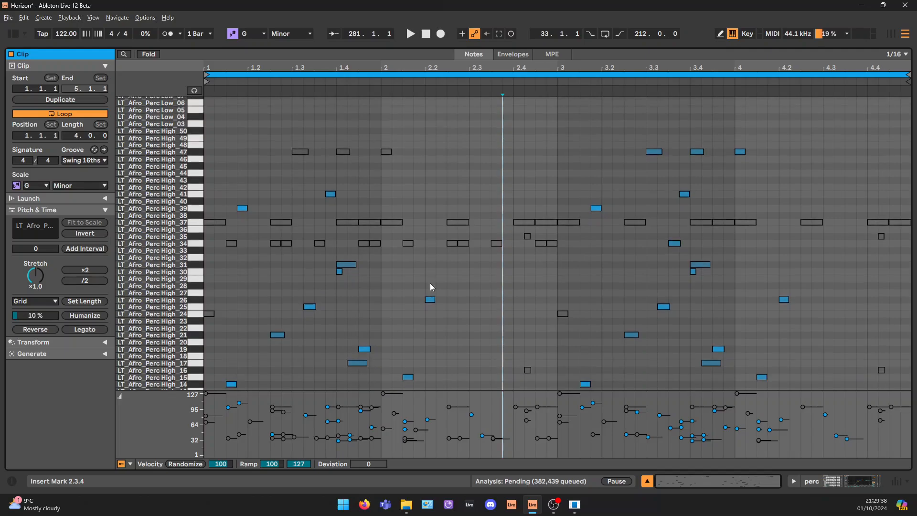
scroll(234, 122, "up", 4)
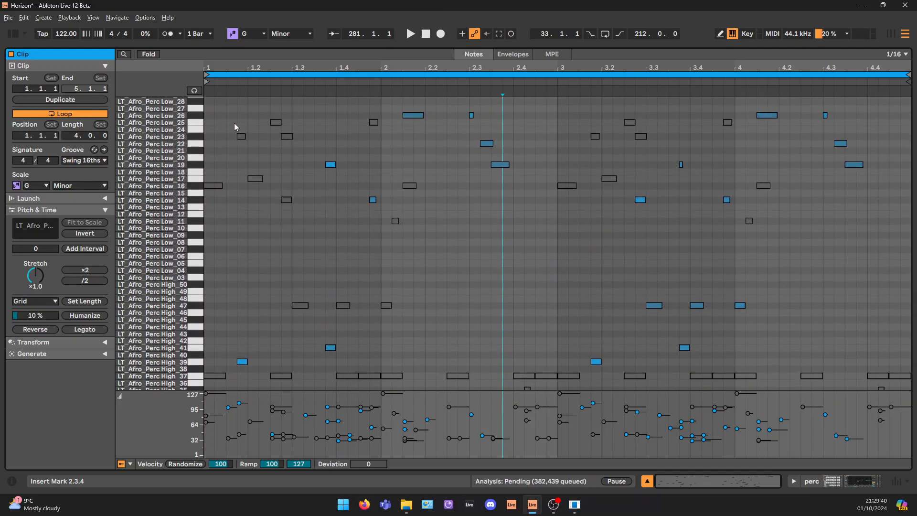
scroll(224, 143, "up", 1)
Select deactivated notes in the perc clip's first bar to point out the muted hits, ending with the Perc Low 25 note
left_click_drag(216, 117, 246, 192)
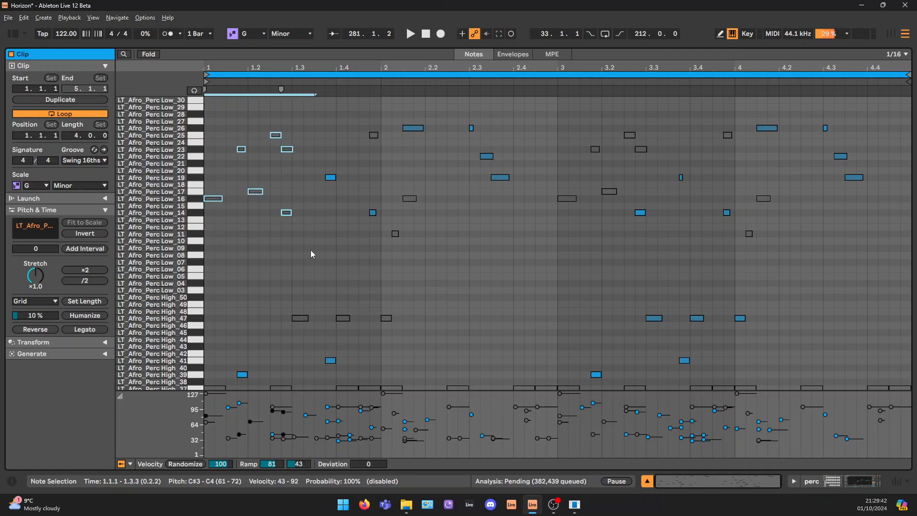
left_click_drag(277, 281, 431, 330)
left_click_drag(367, 112, 388, 155)
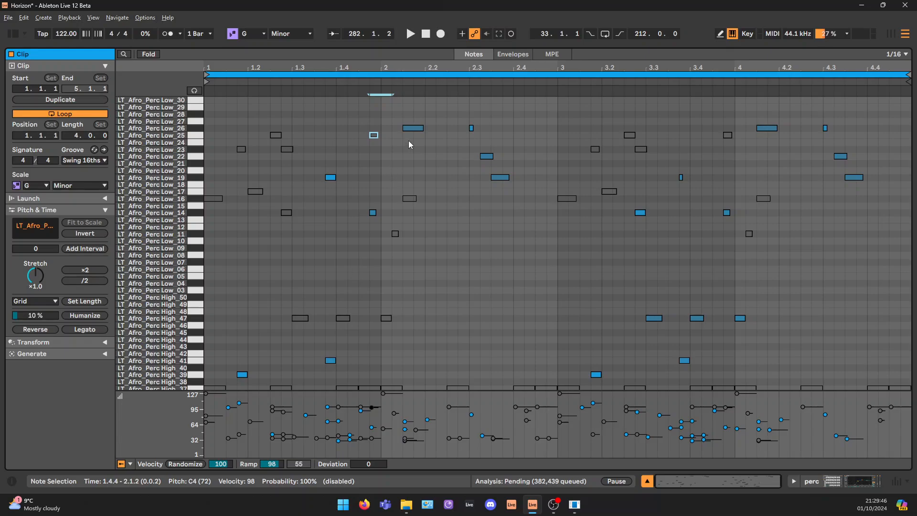
Return to the perc device chain, play the clip from bar 281, and select its EQ Eight
left_click(855, 483)
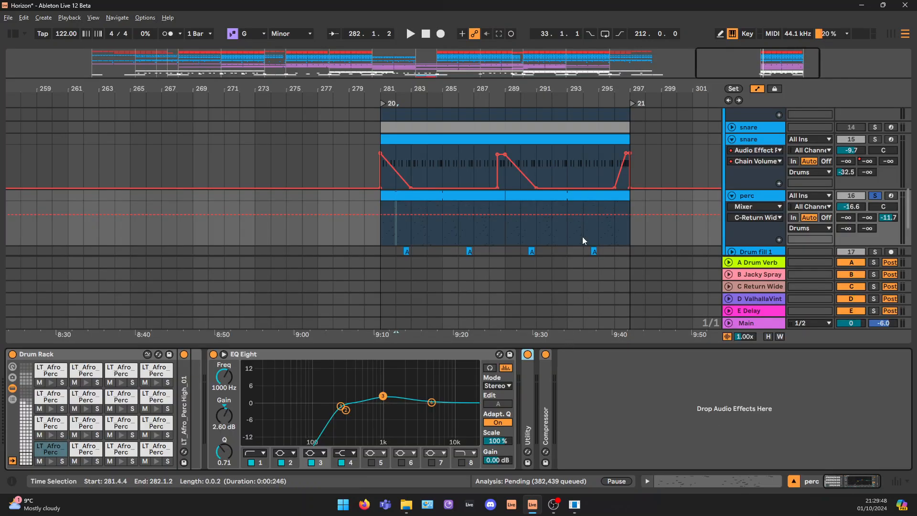
left_click(438, 209)
key("space")
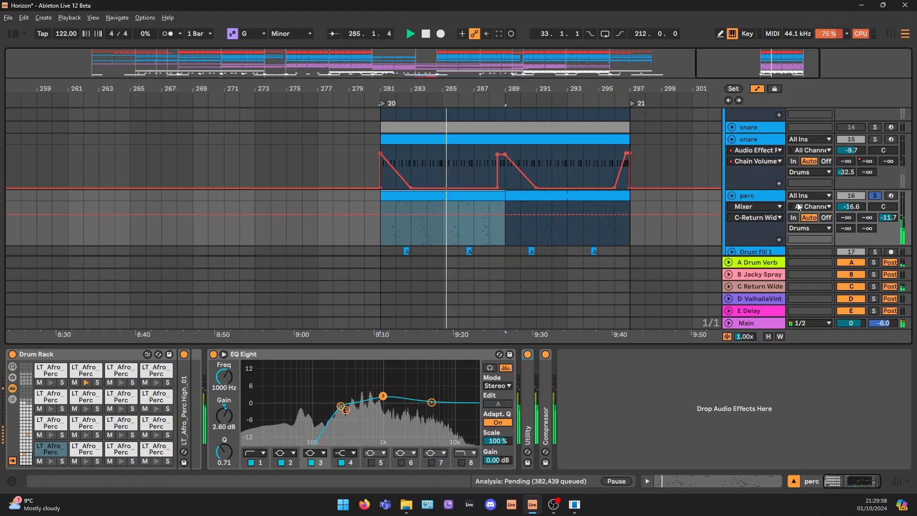
key("space")
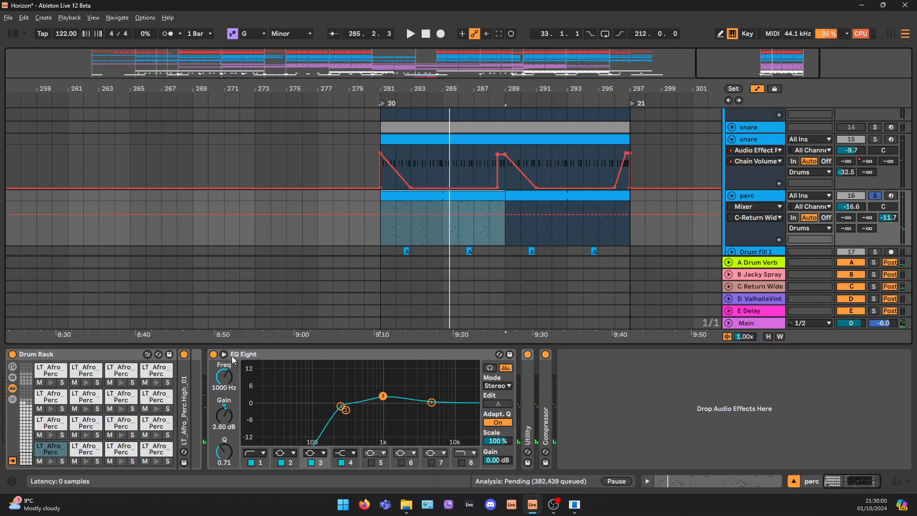
left_click(249, 355)
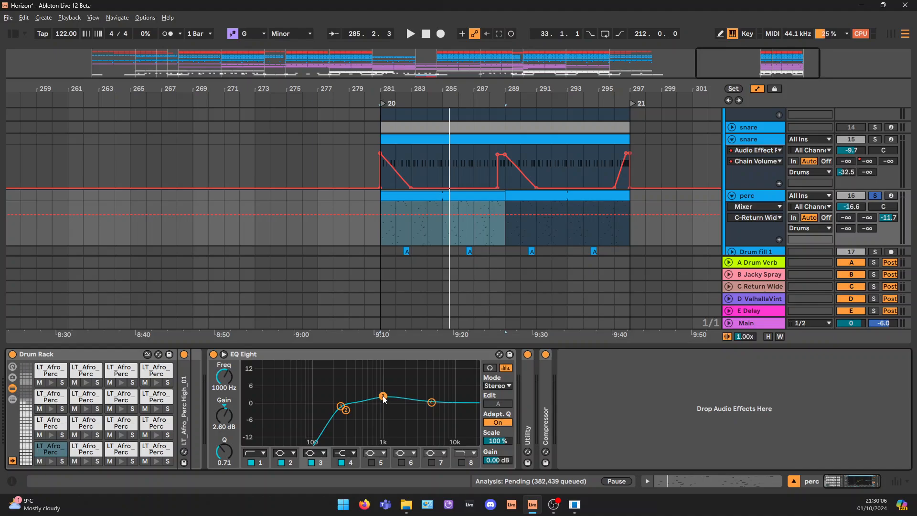
Check the Utility and Compressor settings in the perc chain, and hide the device view
double_click(528, 375)
double_click(551, 359)
double_click(545, 377)
double_click(616, 354)
left_click(794, 482)
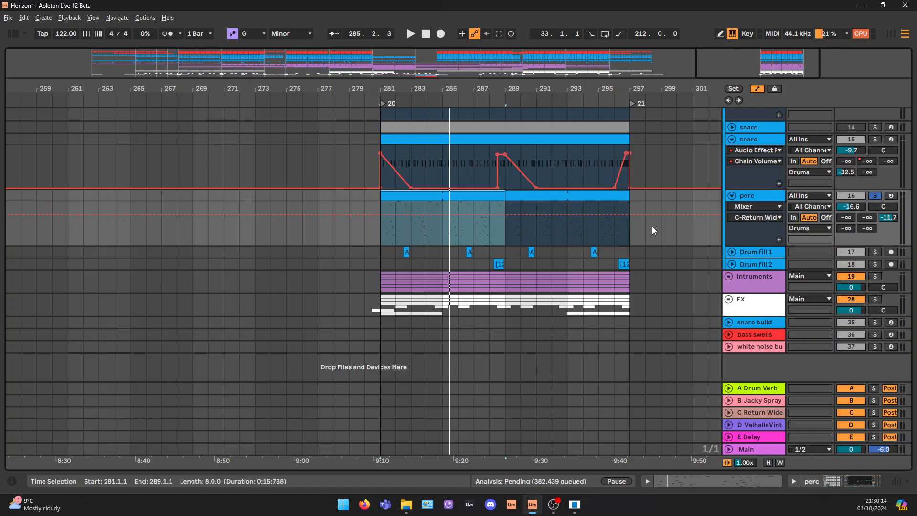
Unfold the Drum fill 1 and Drum fill 2 tracks, solo Drum fill 1, and play its first clip at bar 282
left_click(731, 251)
scroll(733, 250, "down", 2)
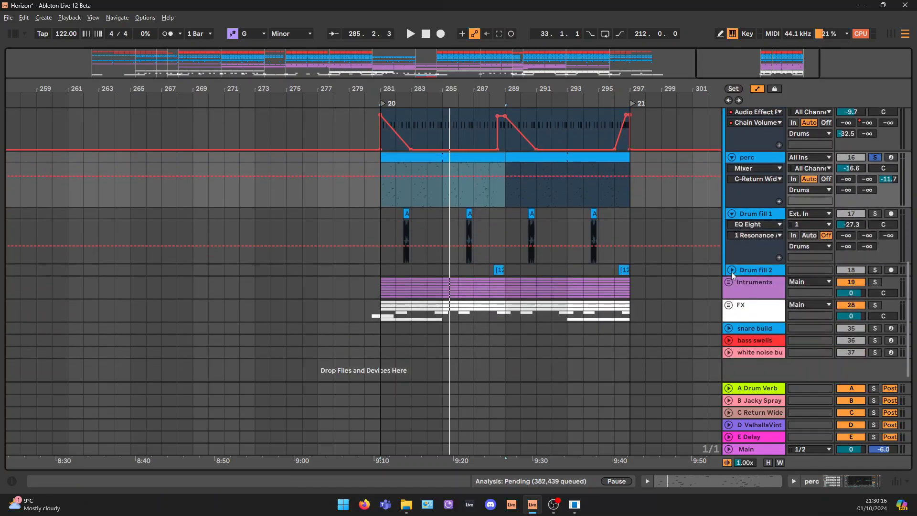
left_click(731, 270)
left_click(406, 235)
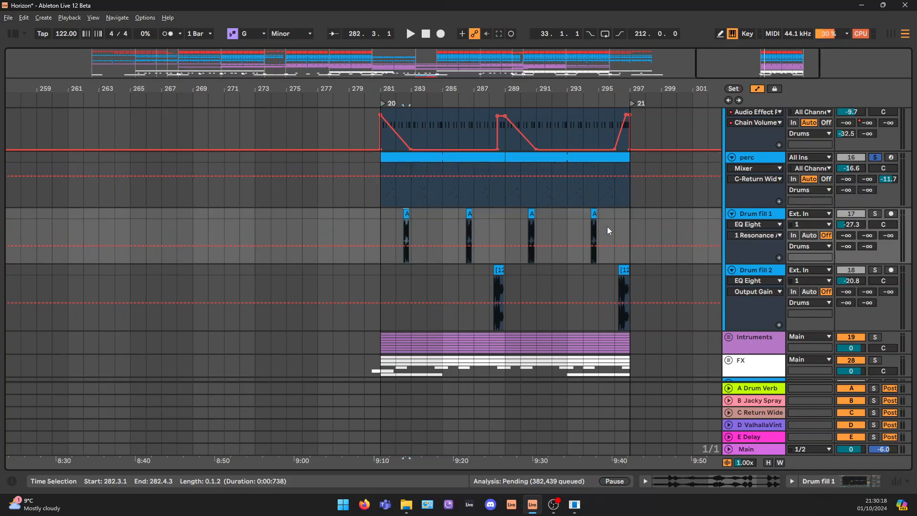
left_click(875, 213)
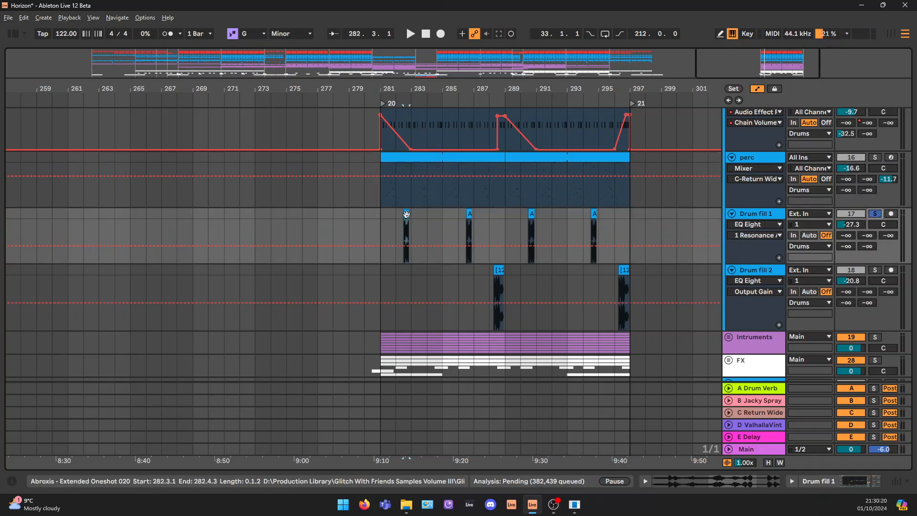
key("space")
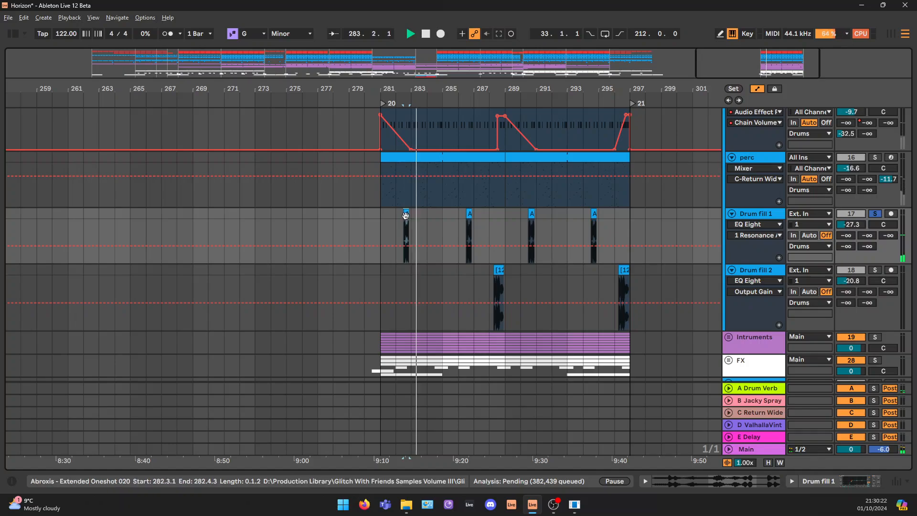
key("space")
Copy the first Drum fill 1 clip to around bar 273, extend the copy to one bar, and play the longer sample
left_click_drag(406, 214, 279, 218)
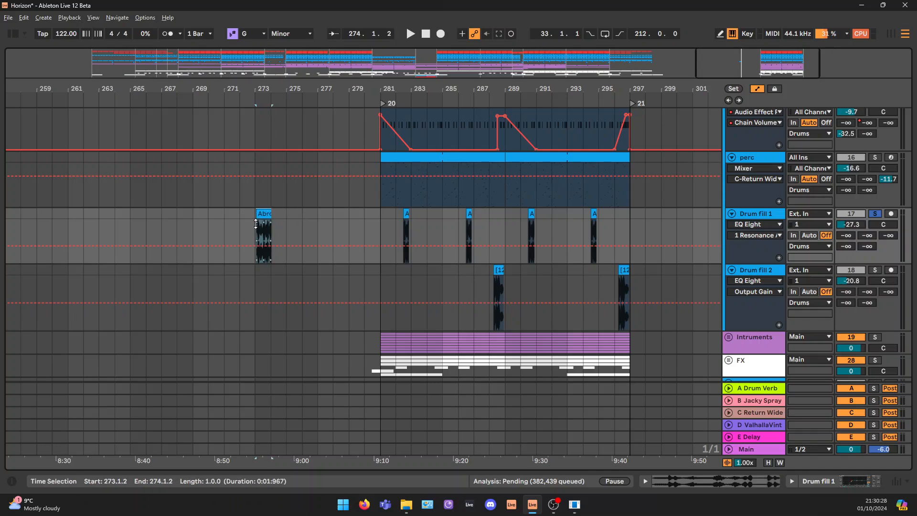
scroll(261, 226, "up", 2)
scroll(264, 225, "down", 2)
scroll(268, 225, "up", 7)
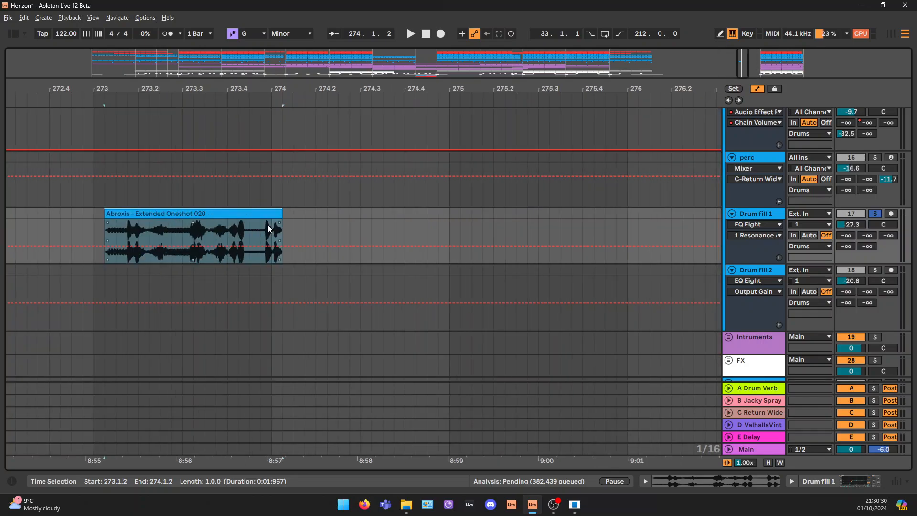
left_click(138, 212)
key("space")
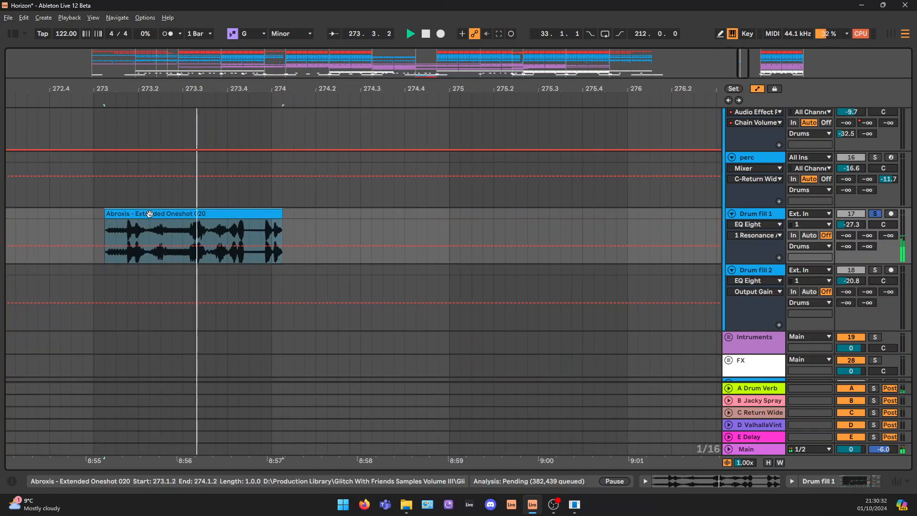
key("space")
scroll(152, 214, "down", 1)
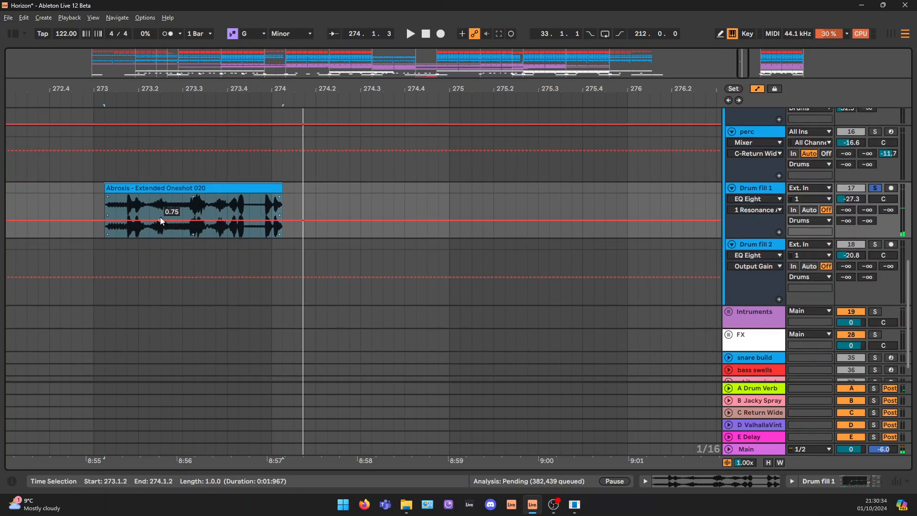
Undo the extension of the copied fill clip and play its trimmed section for comparison
key("ctrl+z")
key("ctrl+z")
left_click(224, 188)
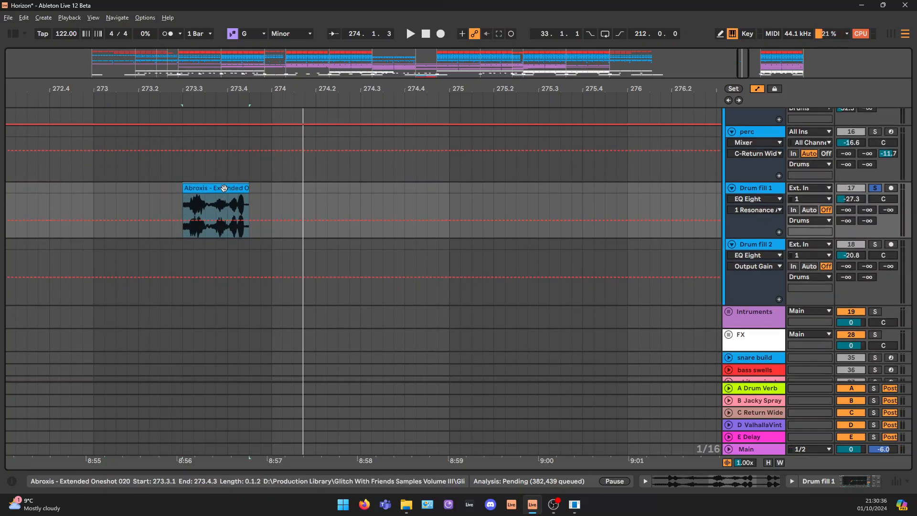
key("space")
key("space")
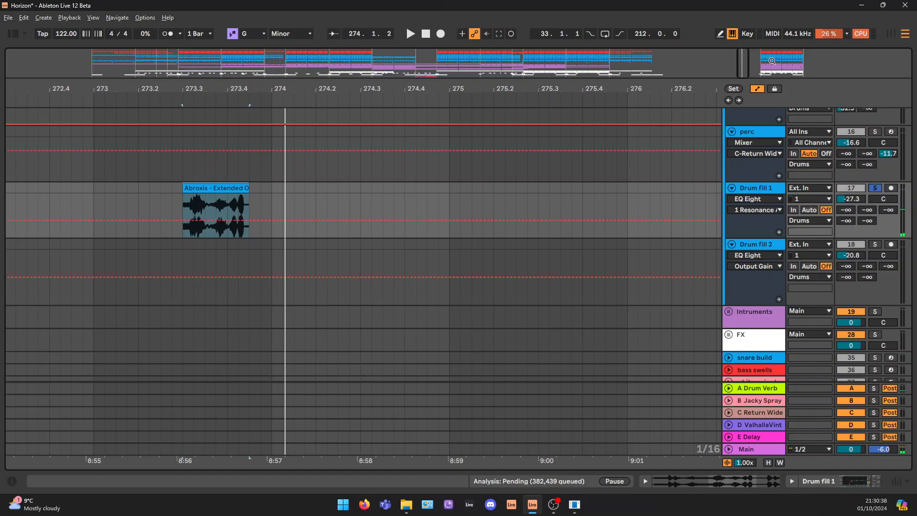
Return to the loop at bar 281 and point out how the Drum fill 1 and Drum fill 2 clips alternate by selecting them
left_click(770, 62)
left_click_drag(769, 64, 775, 36)
left_click(286, 191)
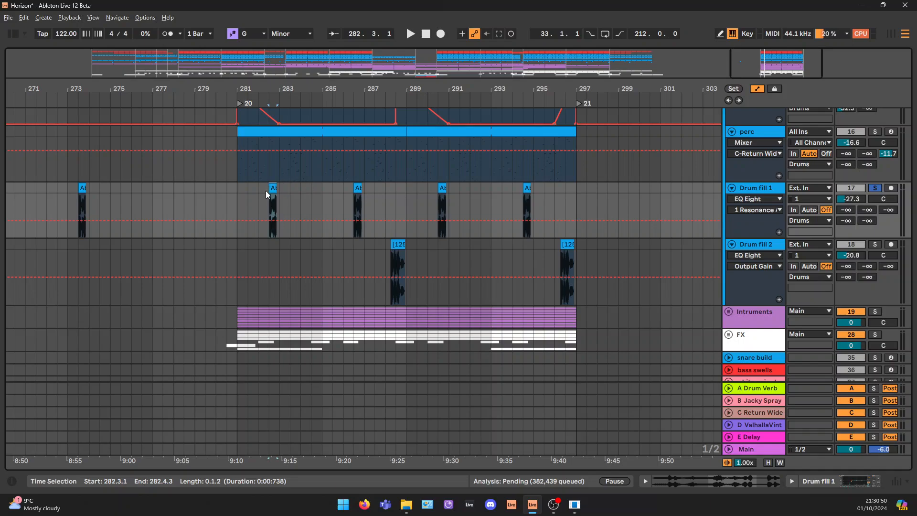
left_click(356, 186)
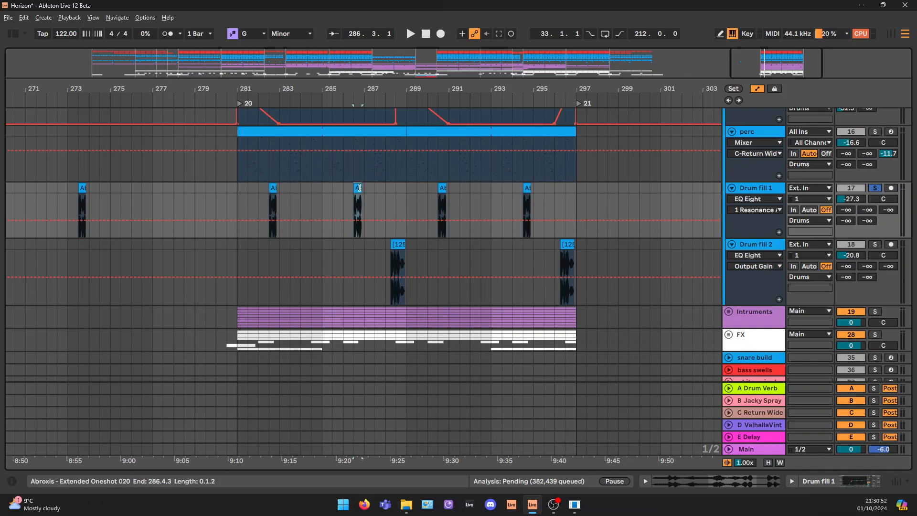
left_click(395, 244)
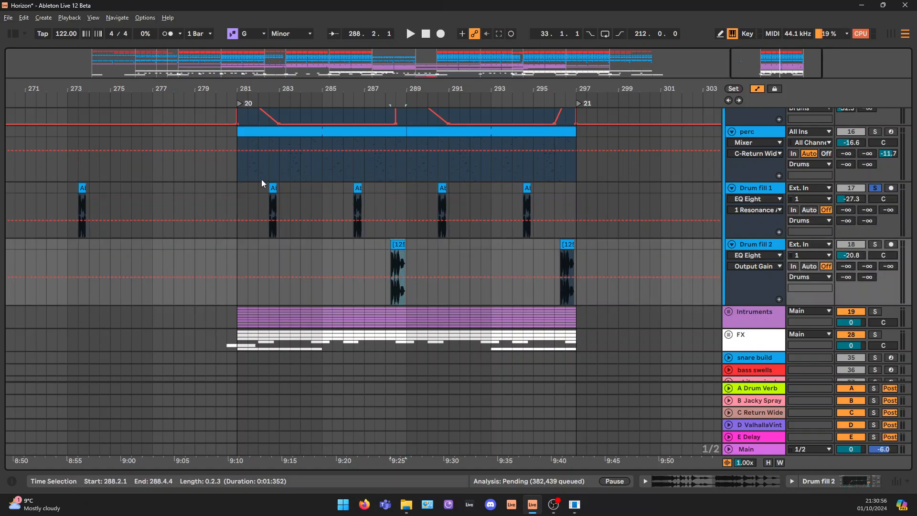
left_click_drag(239, 188, 586, 201)
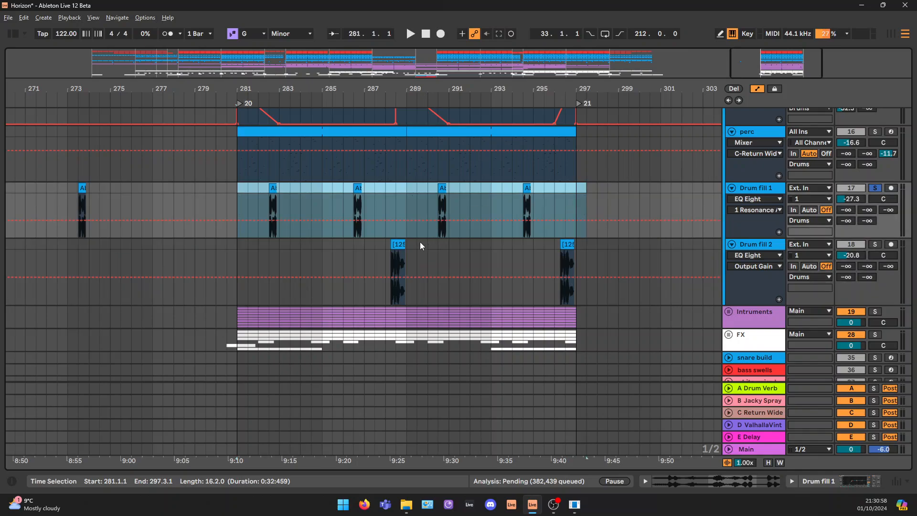
Solo the Drum fill 2 track and play its first clip at bar 288
left_click(397, 246)
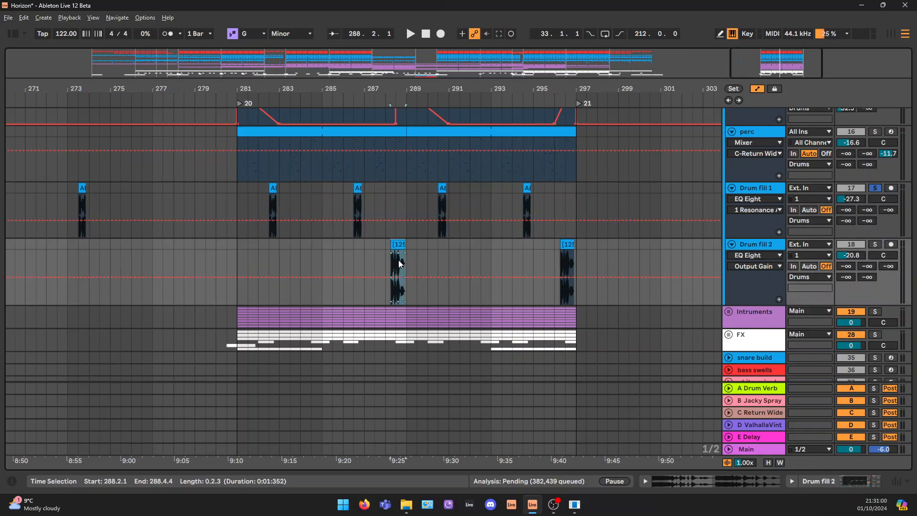
left_click(875, 245)
key("space")
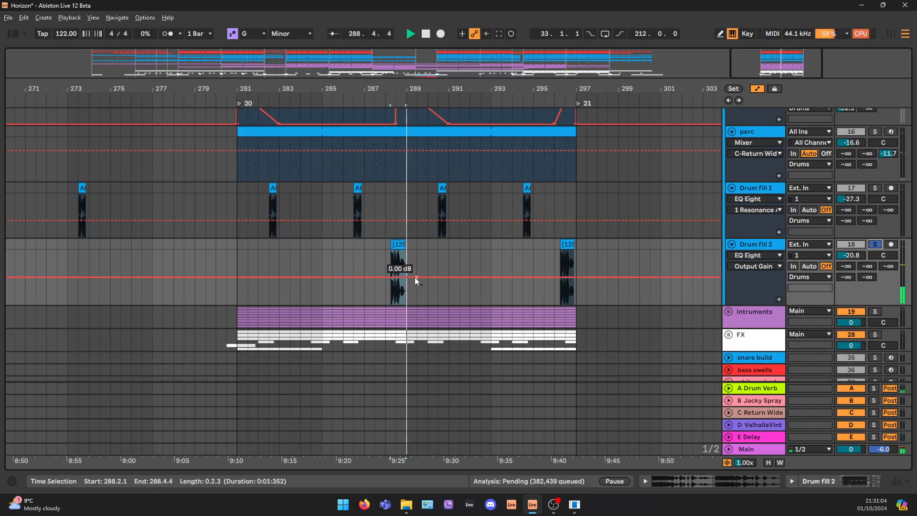
scroll(760, 248, "down", 1)
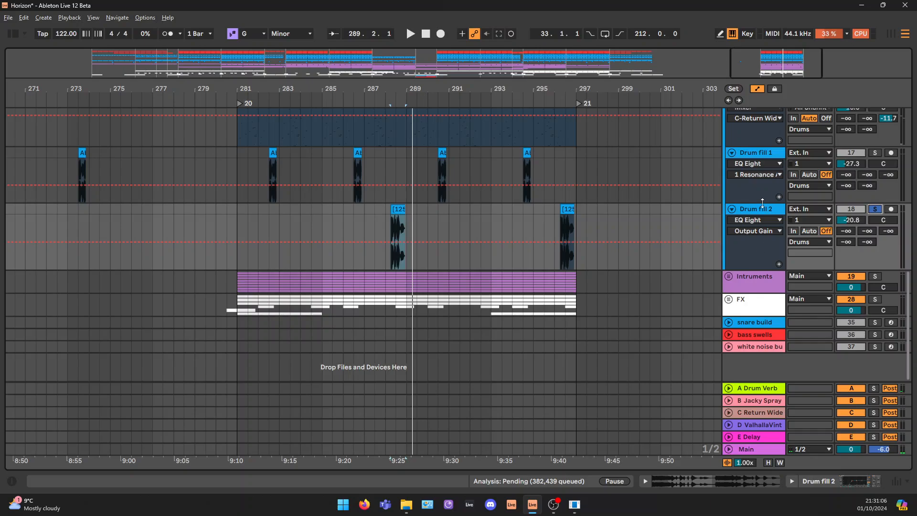
Review the EQ Eight and Utility chains on Drum fill 1 and Drum fill 2, unsolo Drum fill 2, and hide the device view
left_click(755, 151)
left_click(862, 486)
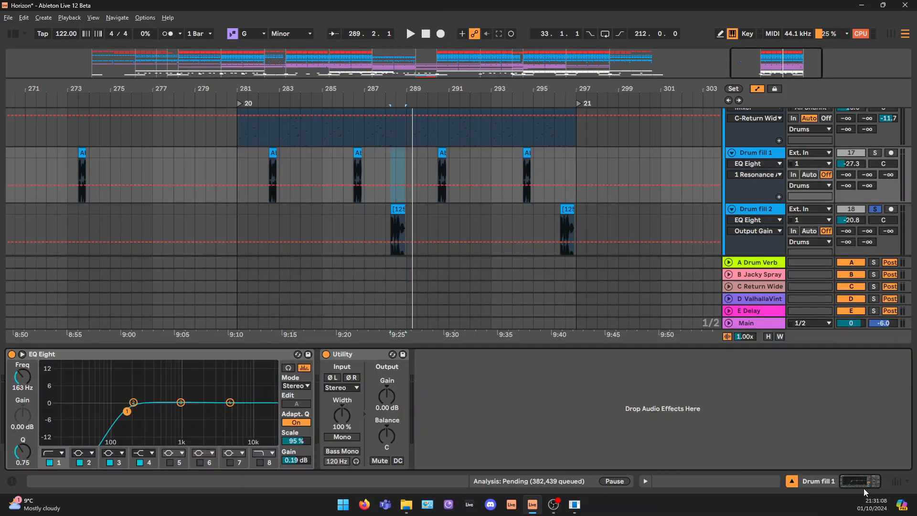
scroll(589, 204, "down", 1)
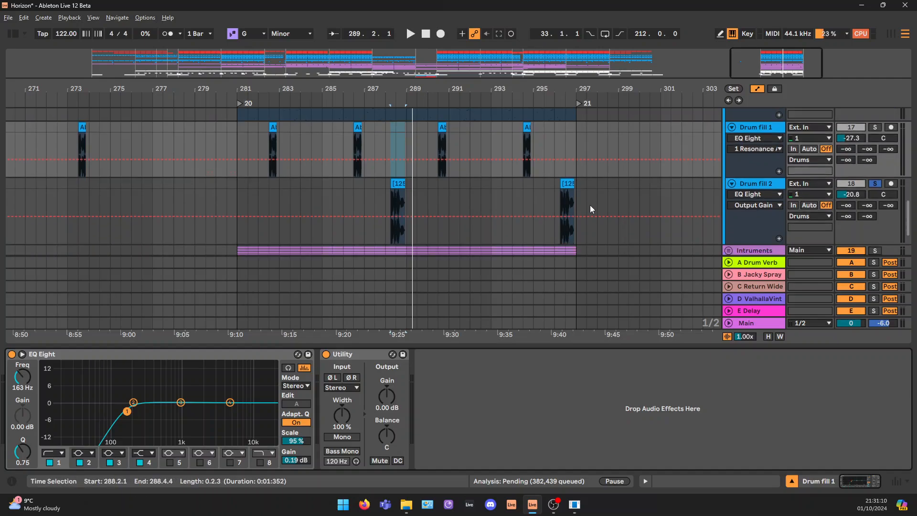
left_click(767, 185)
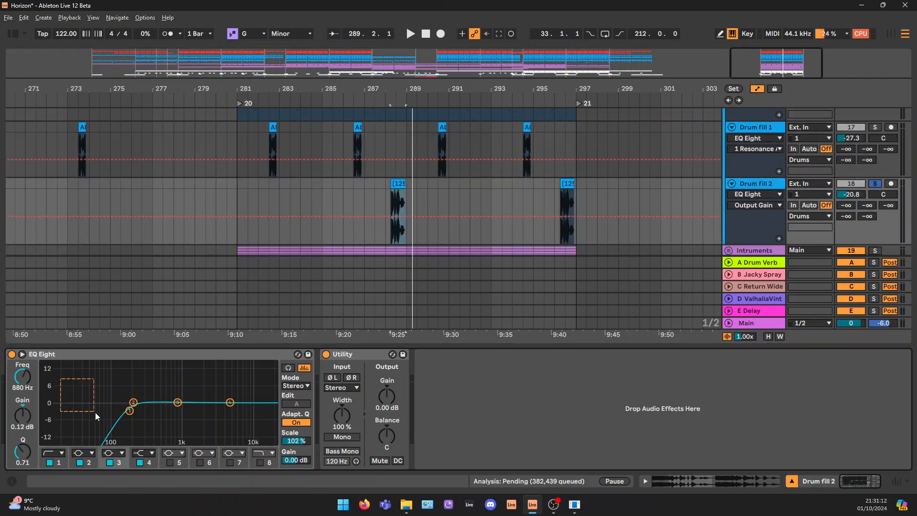
scroll(749, 258, "down", 1)
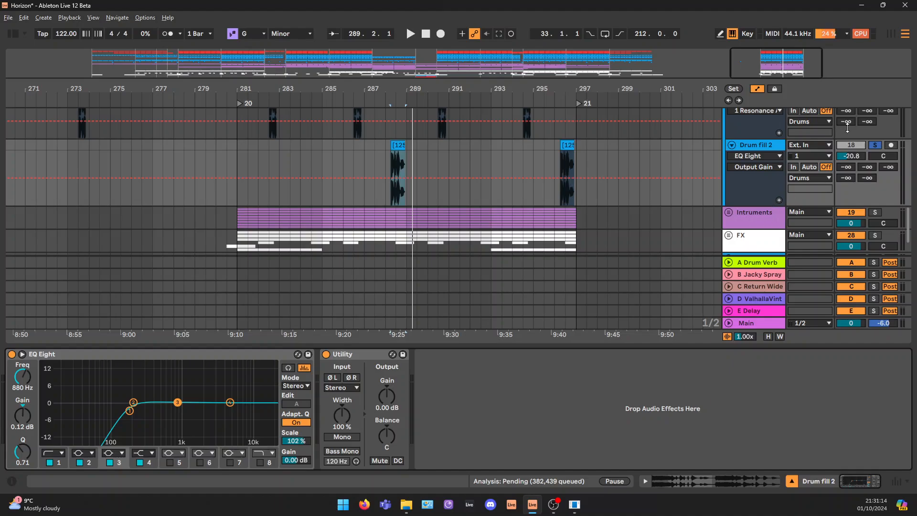
left_click(875, 145)
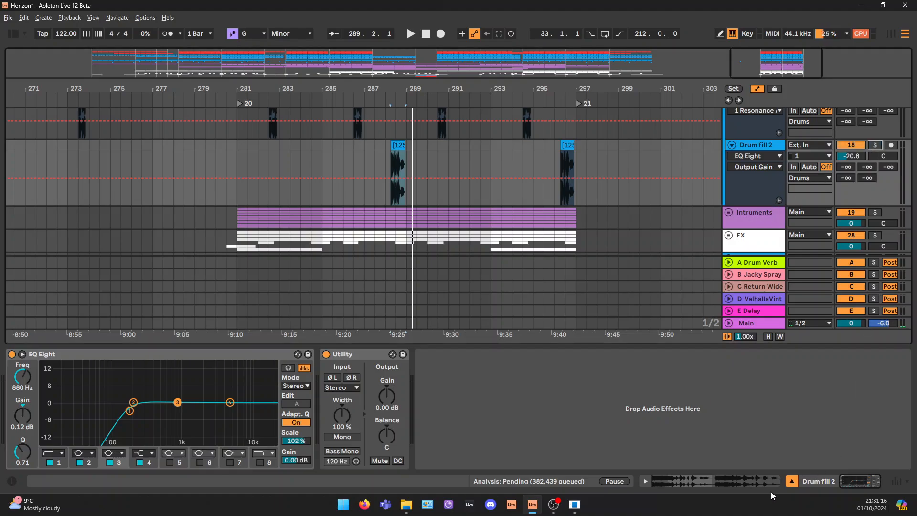
left_click(791, 481)
Fold all tracks inside the Drums group, from shaker loop down to Drum fill 2
scroll(788, 227, "up", 5)
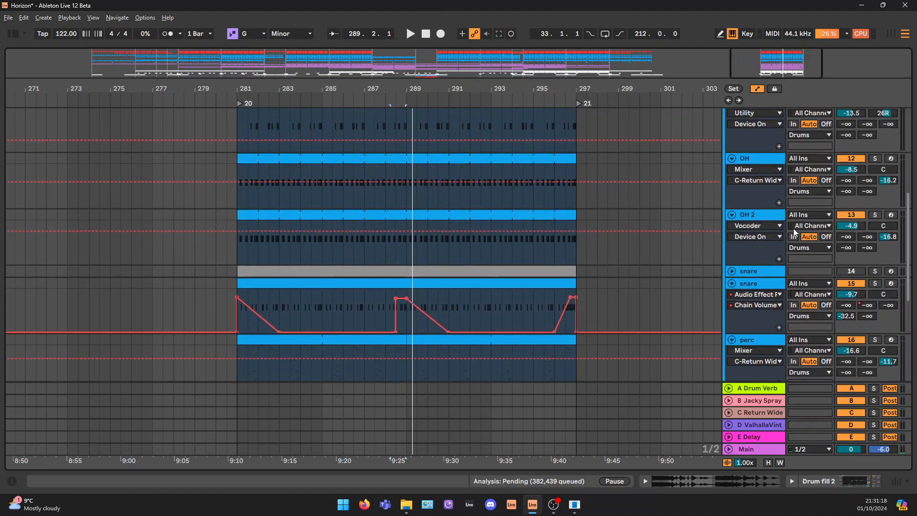
scroll(787, 224, "up", 4)
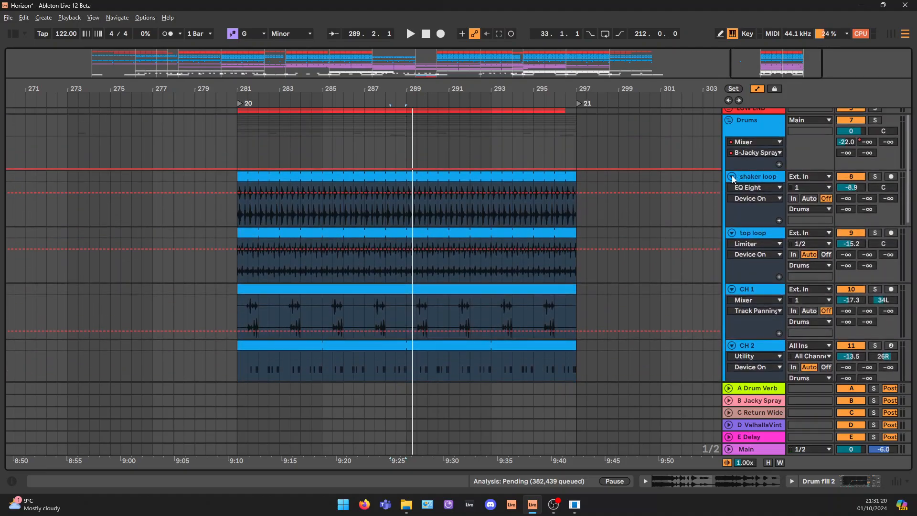
left_click(732, 177)
left_click(734, 131)
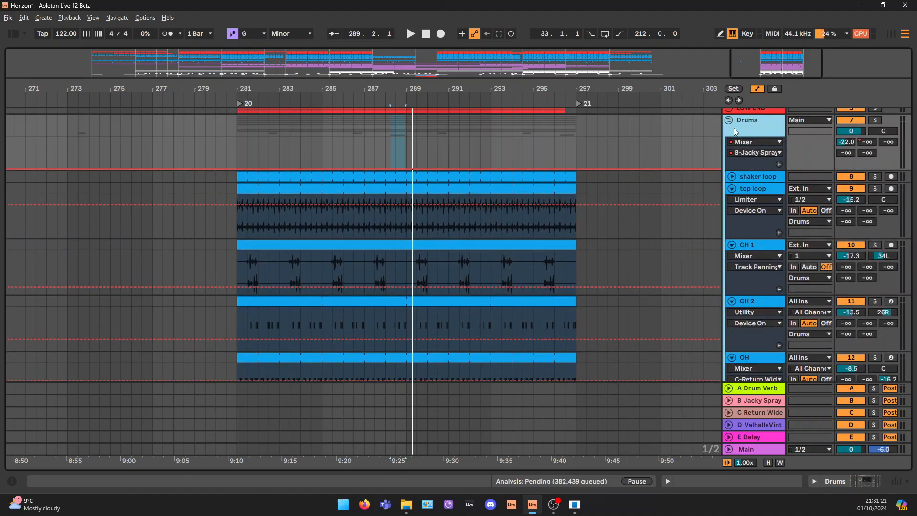
left_click(731, 188, "alt")
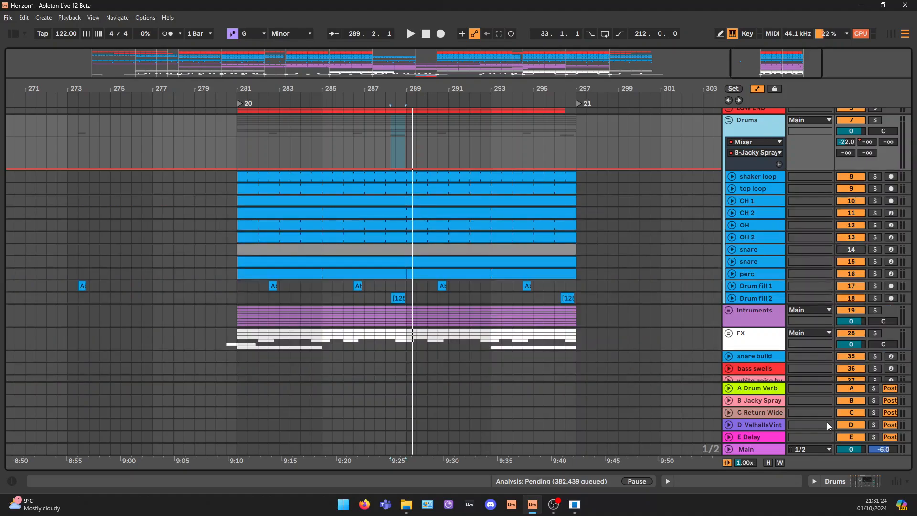
Show the Drums group's device chain and unfold its saturation rack
left_click(758, 177)
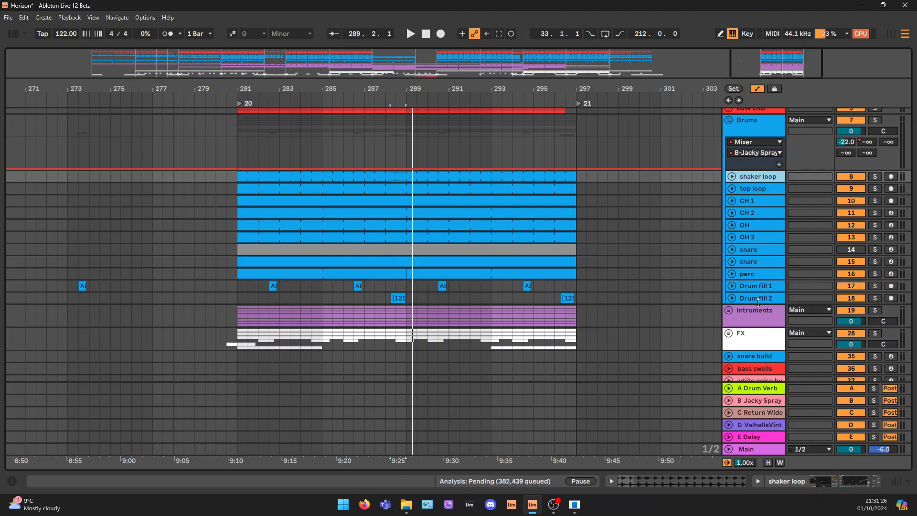
left_click(769, 146)
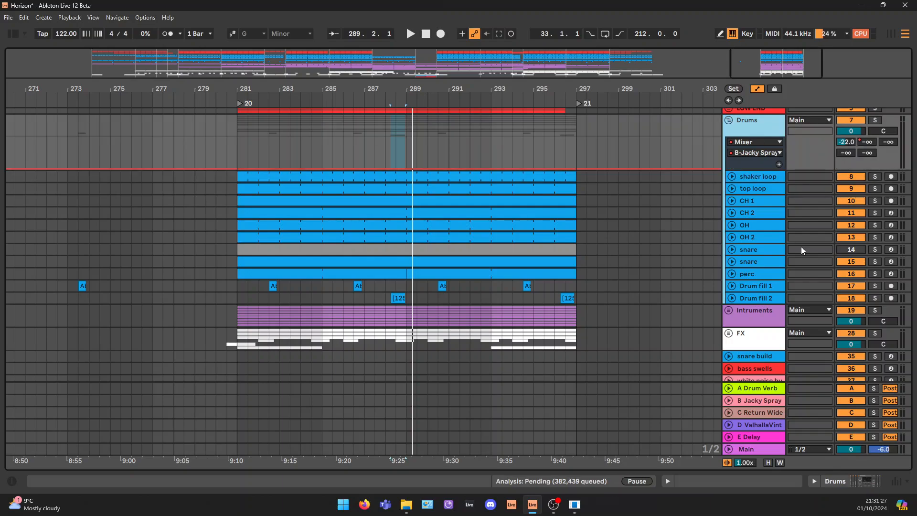
left_click(858, 483)
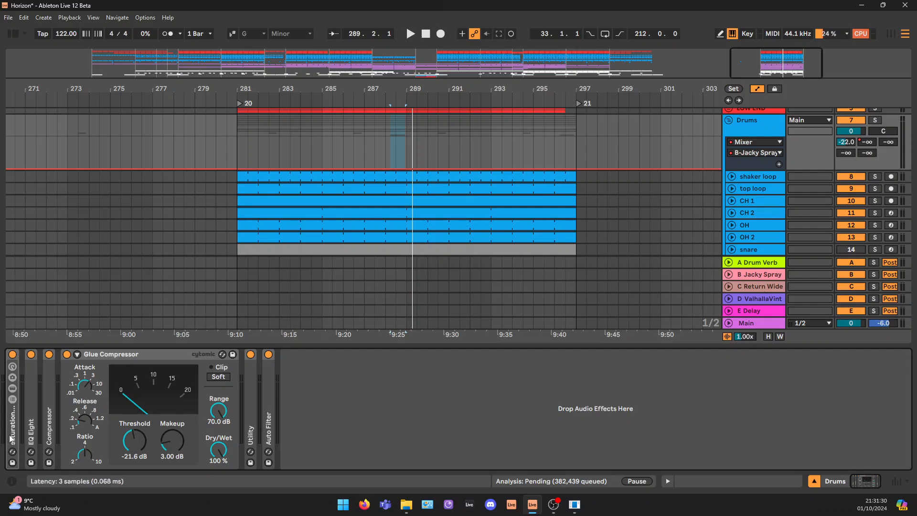
double_click(12, 420)
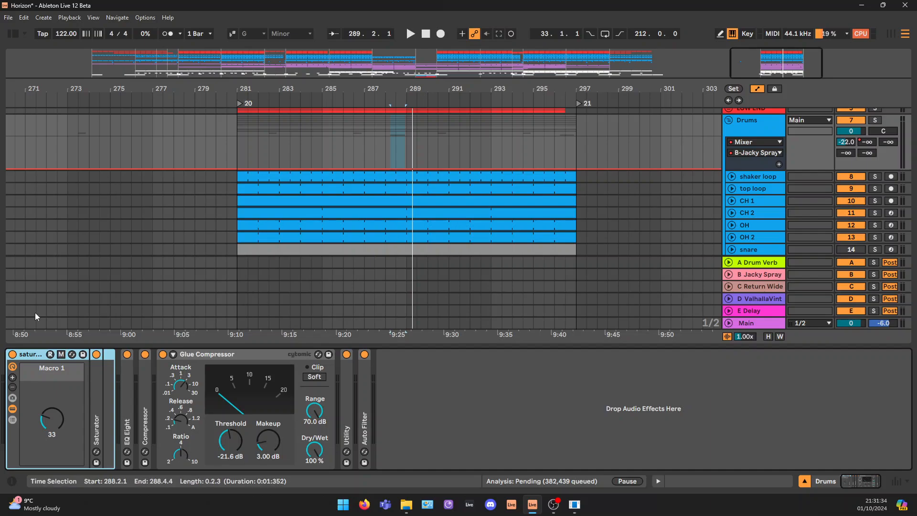
Bypass the Drums group's EQ Eight, Compressor, Glue Compressor, Utility and Auto Filter, leaving only the saturation rack on
left_click(127, 354)
left_click(145, 355)
left_click(163, 354)
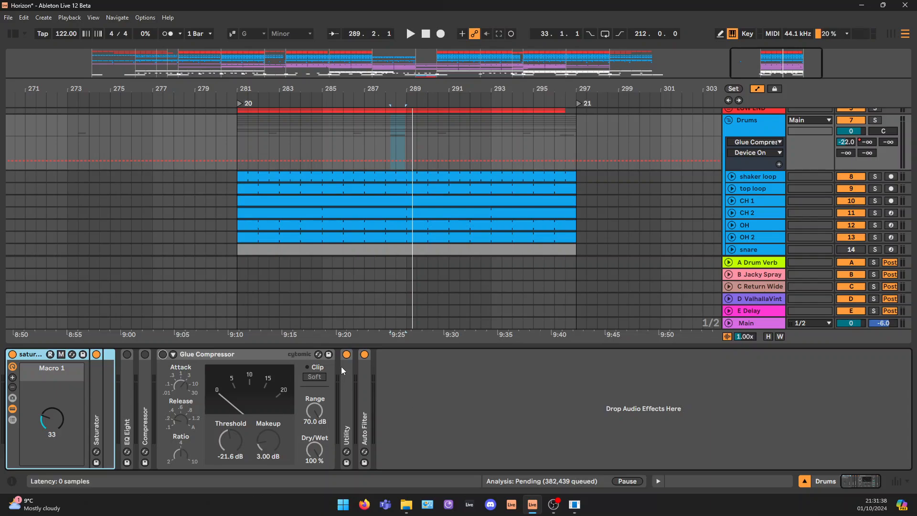
left_click(347, 354)
left_click(365, 355)
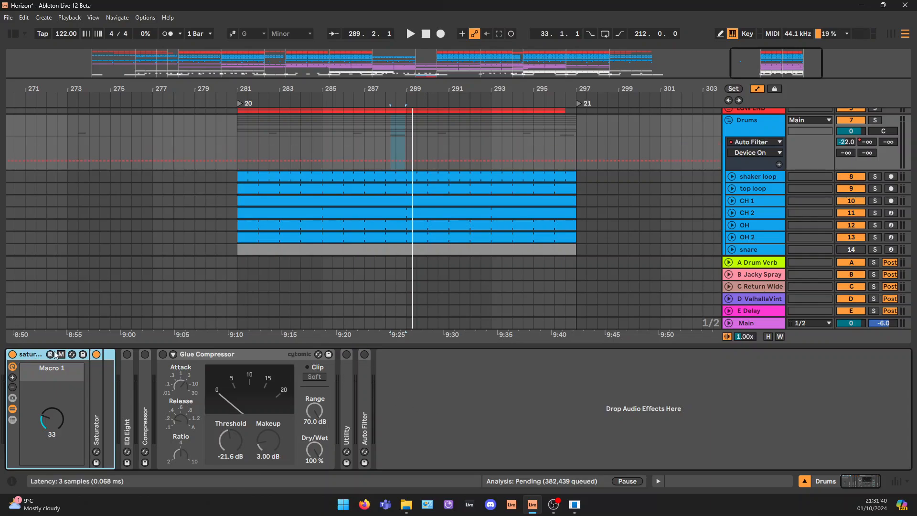
Solo the Drums group and play the loop from bar 281
key("space")
key("space")
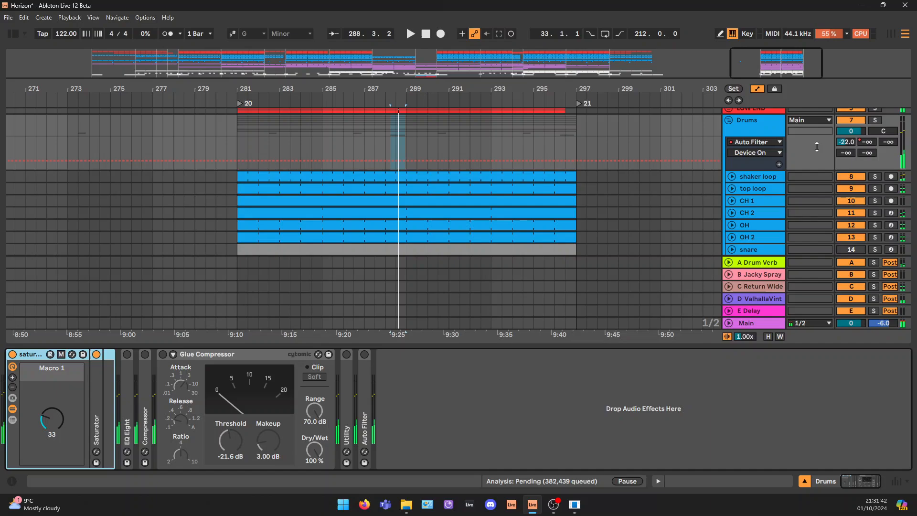
left_click(875, 120)
left_click(262, 180)
key("space")
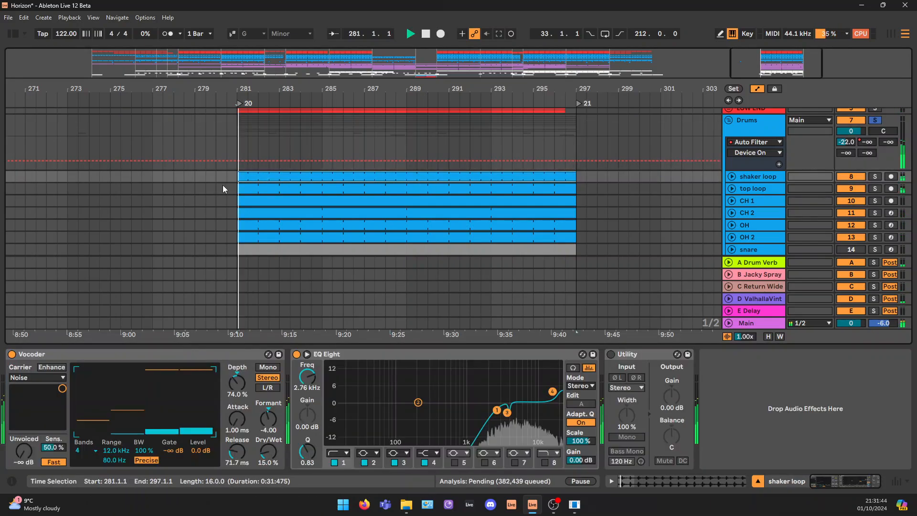
Compare the Drums group with its saturation rack bypassed and active during playback, leaving the rack on
left_click(772, 127)
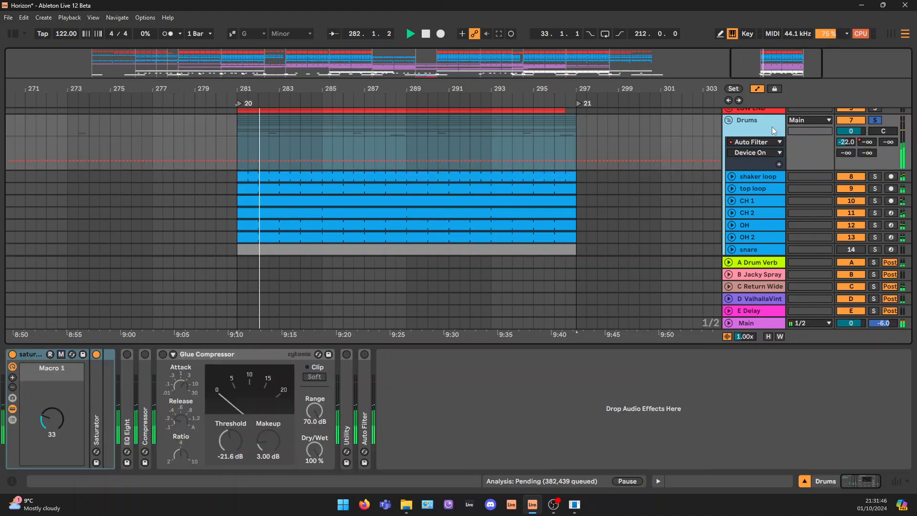
left_click(12, 354)
key("space")
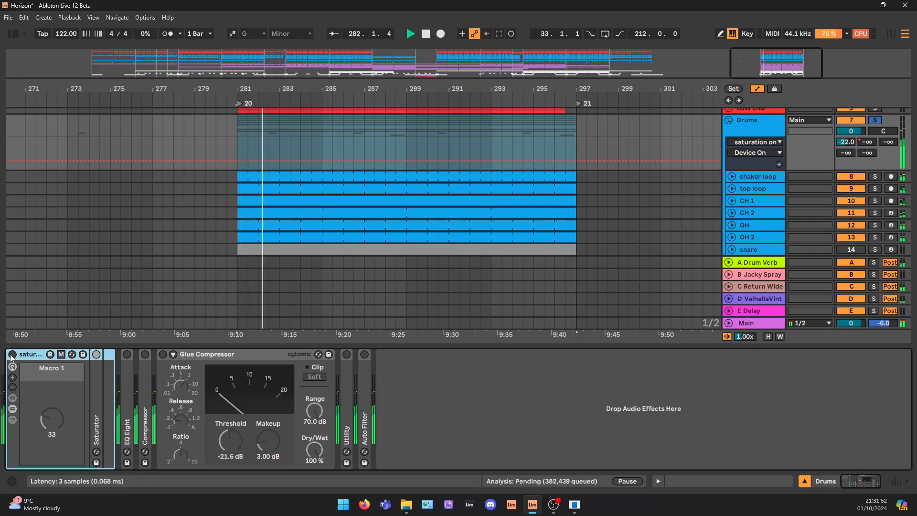
left_click(12, 354)
key("space")
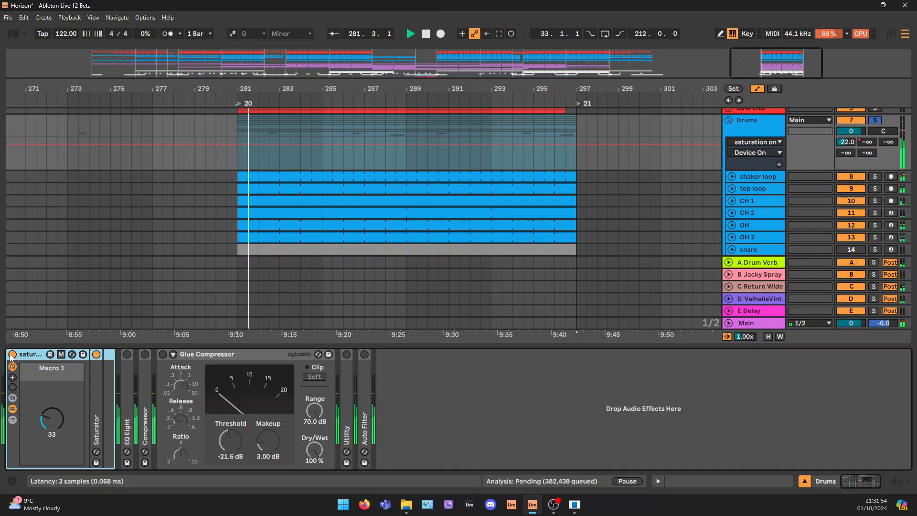
key("space")
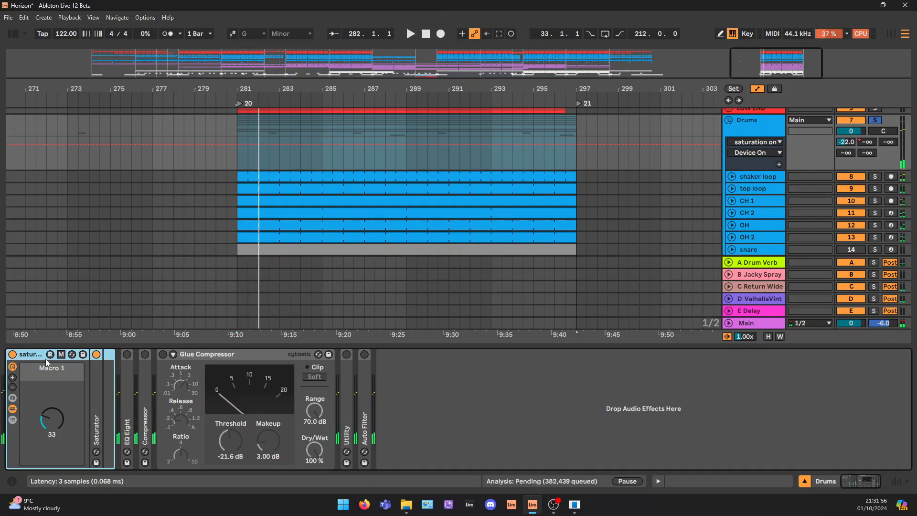
Unfold and enable the Drums group's EQ Eight, and shift its two lowest bands up together, with band 2 at 278 Hz, during playback
double_click(131, 366)
left_click(126, 353)
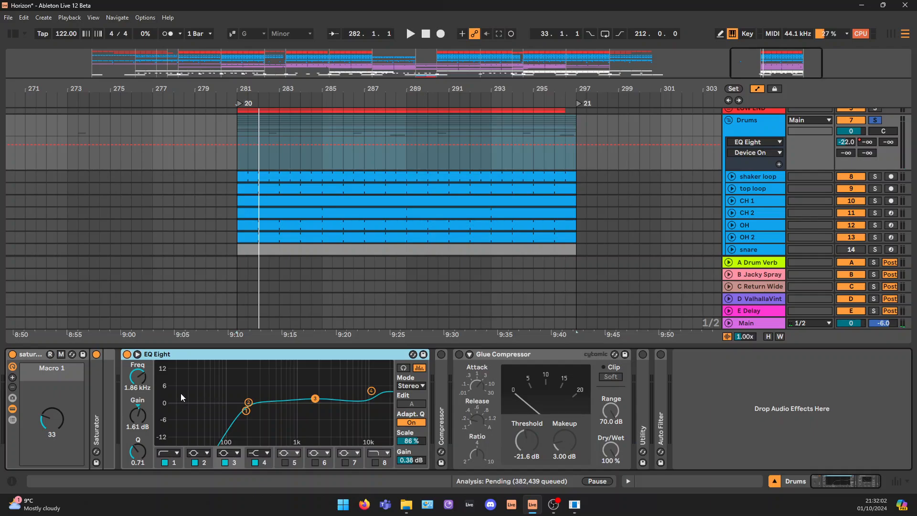
left_click_drag(174, 381, 274, 432)
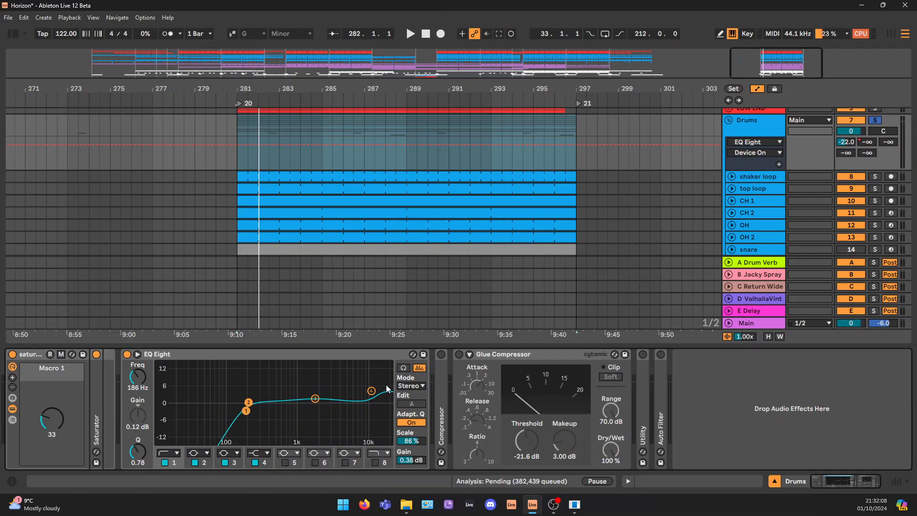
key("space")
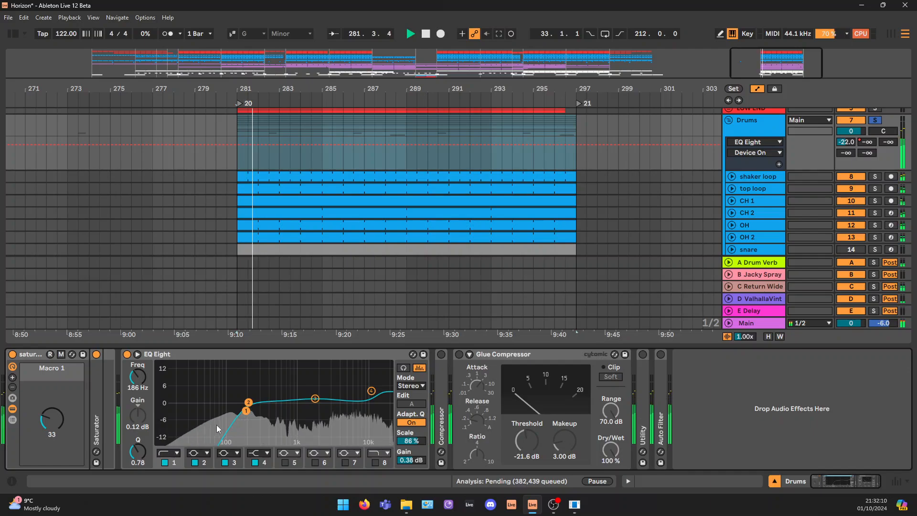
key("space")
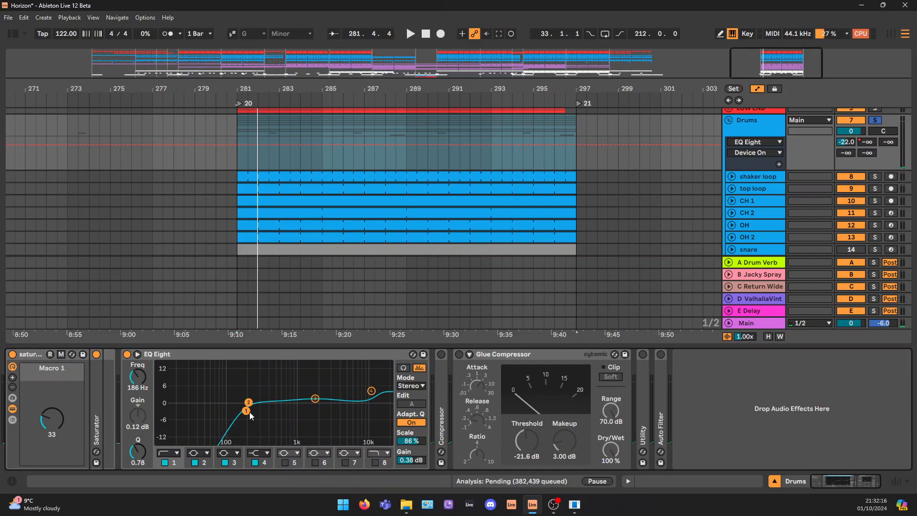
key("space")
left_click_drag(249, 412, 258, 411)
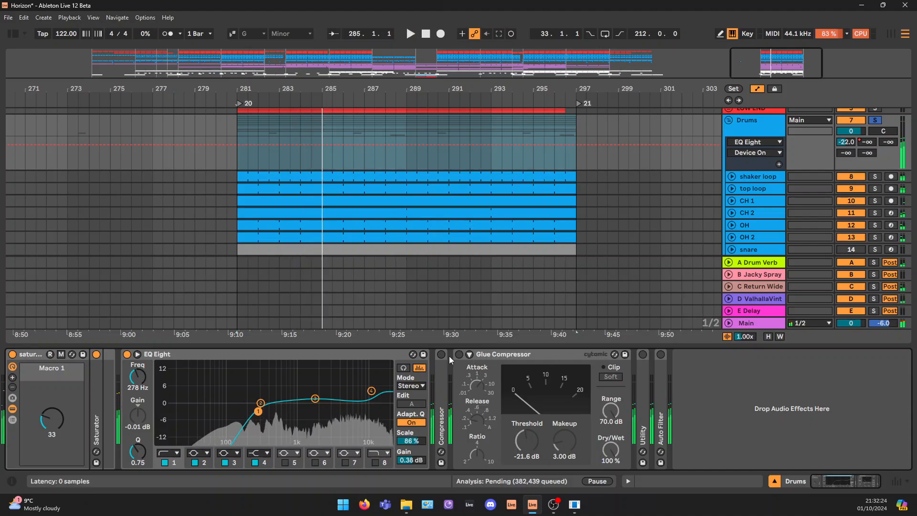
Unfold and enable the Drums group's kick-sidechained Compressor, and play the loop to view its gain reduction
double_click(440, 370)
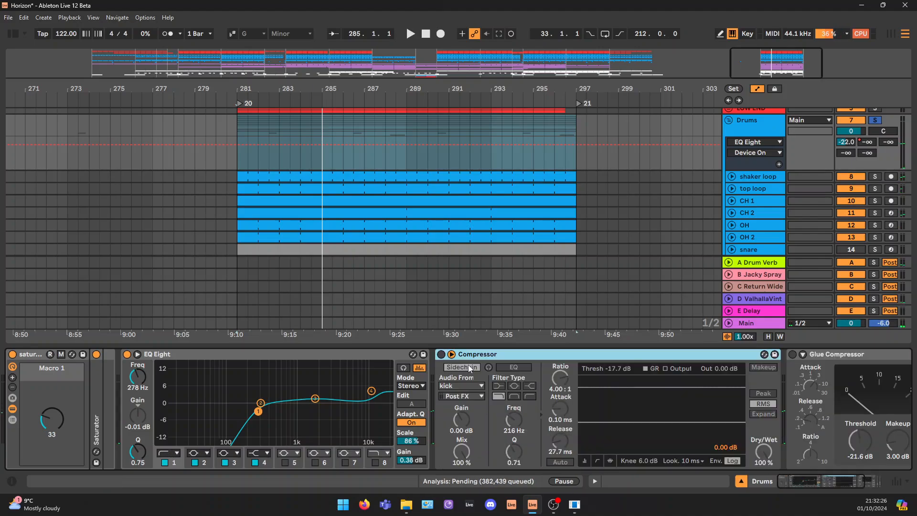
left_click(440, 354)
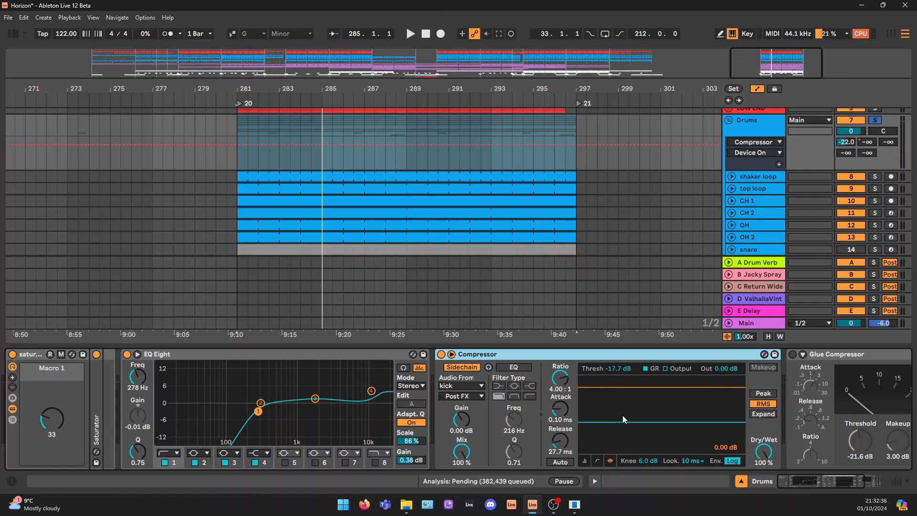
left_click(756, 119)
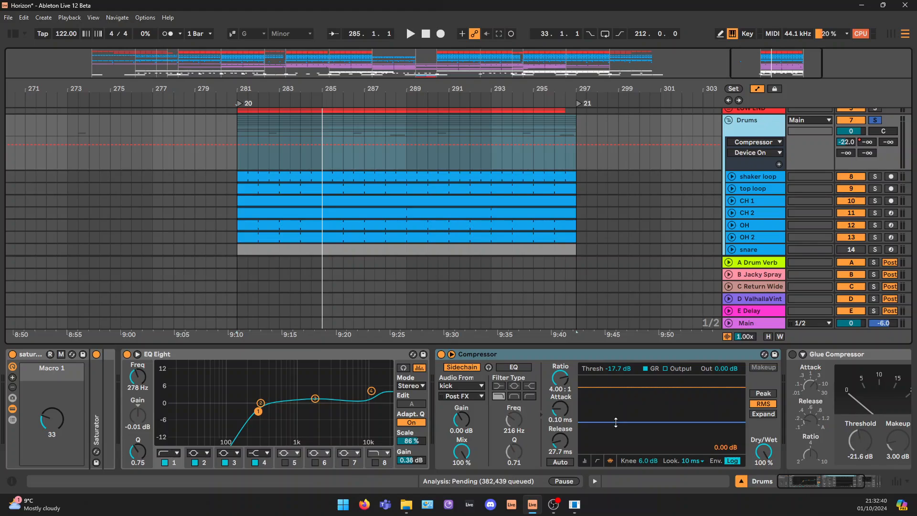
key("space")
mouse_move(615, 422)
left_mouse_down()
mouse_move(615, 447)
mouse_move(615, 422)
left_mouse_up()
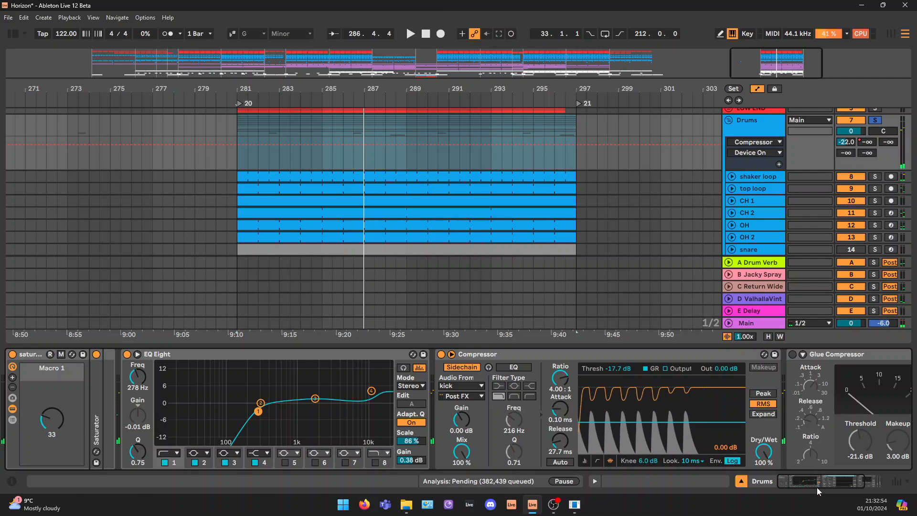
Enable the Drums group's Glue Compressor and display its Release automation
left_click_drag(818, 486, 843, 488)
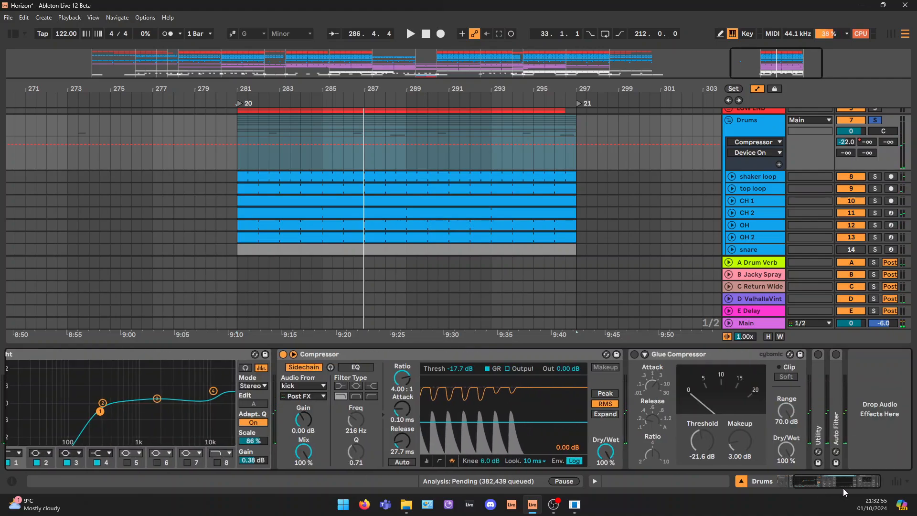
left_click(634, 354)
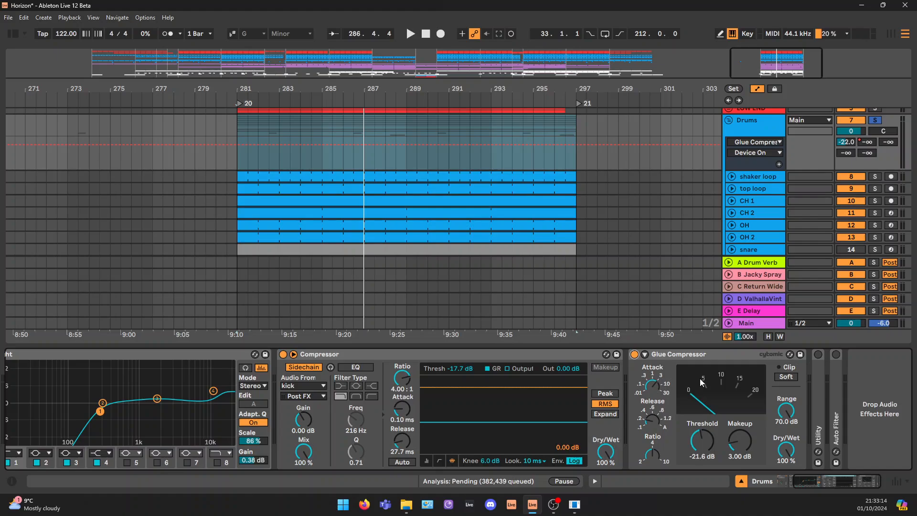
left_click(649, 422)
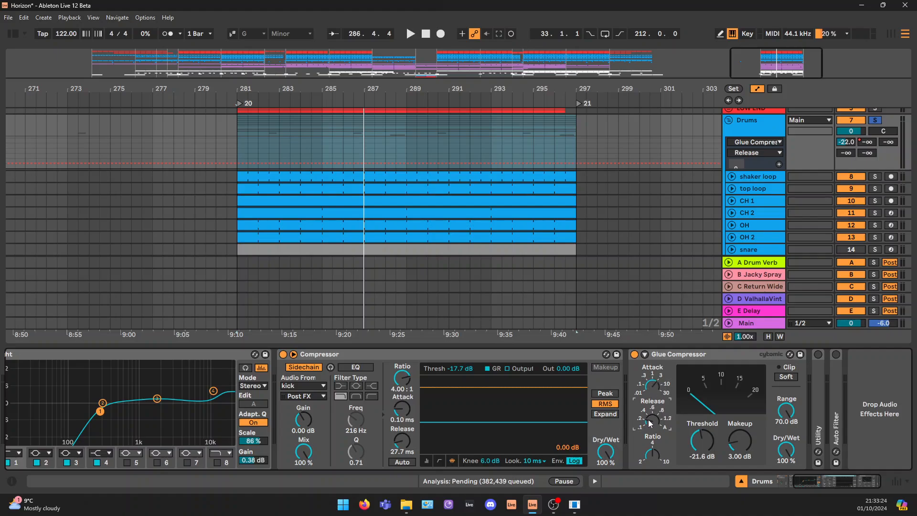
Audition the Glue Compressor with its makeup gain at 0.16 dB, and restore the makeup to 3 dB
left_click(743, 441)
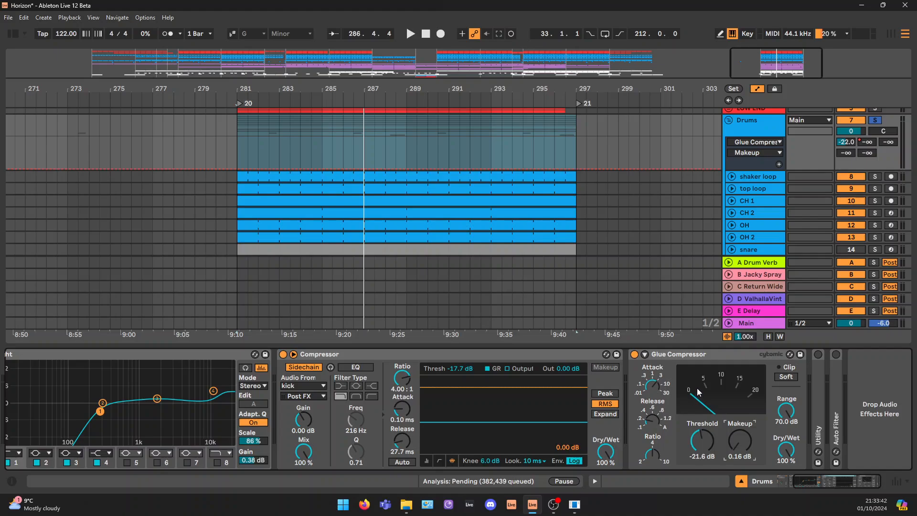
key("space")
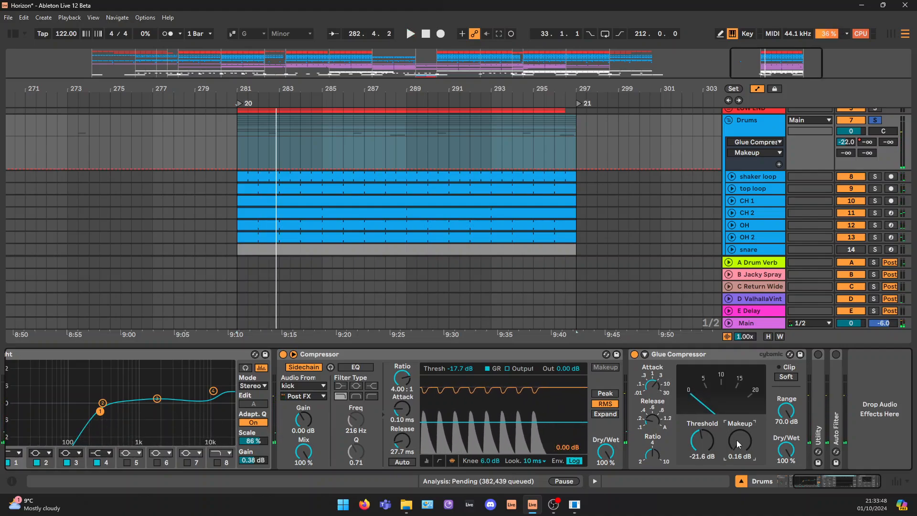
left_click_drag(741, 443, 742, 430)
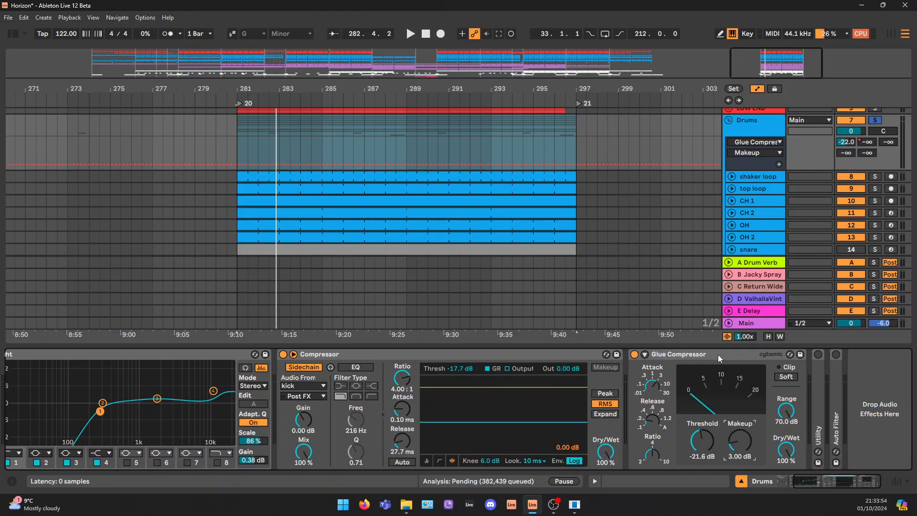
Play the loop and compare the drums with the Glue Compressor bypassed and active, leaving it on
key("space")
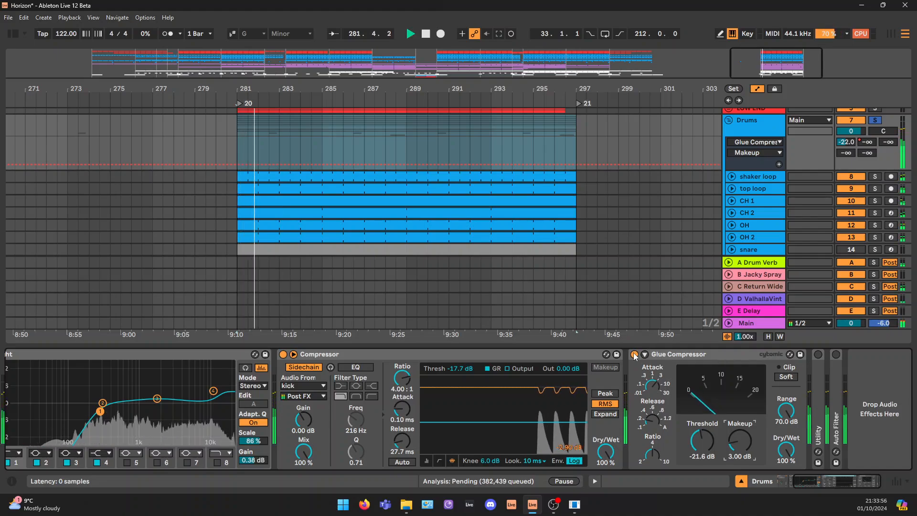
left_click(634, 354)
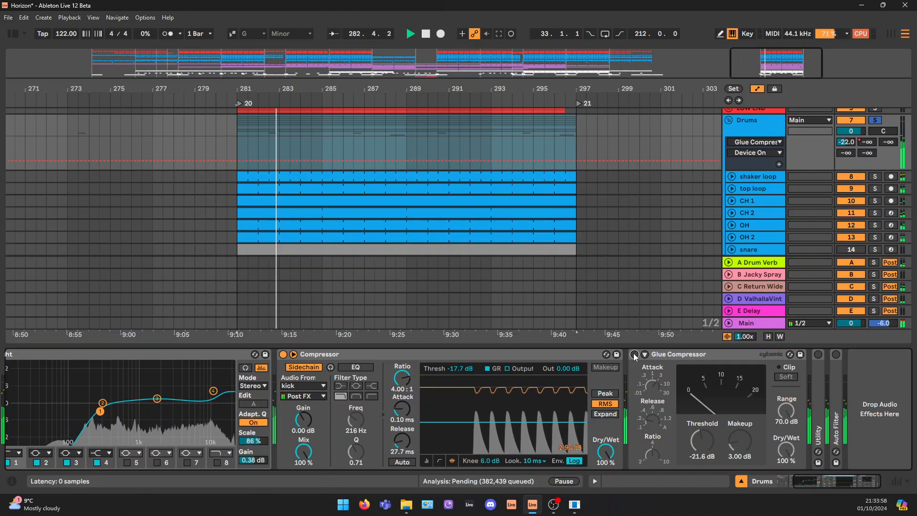
left_click(634, 354)
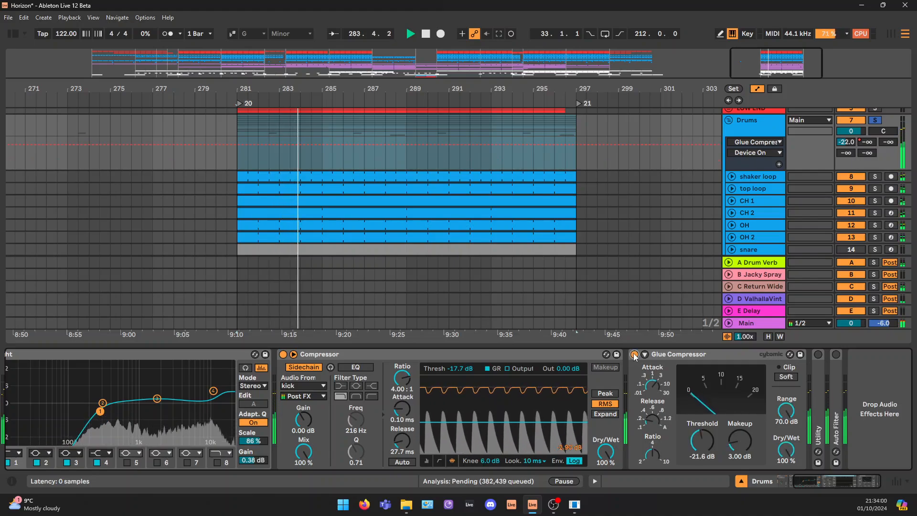
left_click(634, 354)
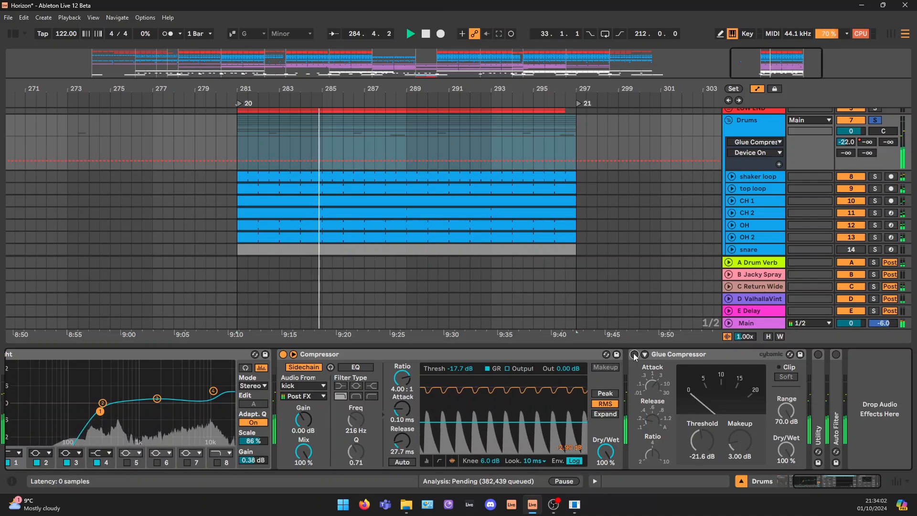
left_click(634, 354)
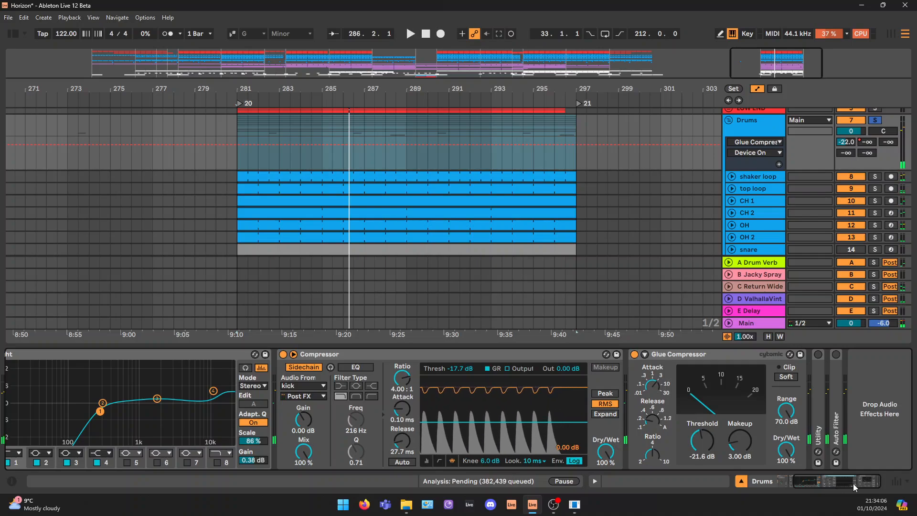
Unfold and enable the Drums group's Utility and Auto Filter
double_click(817, 374)
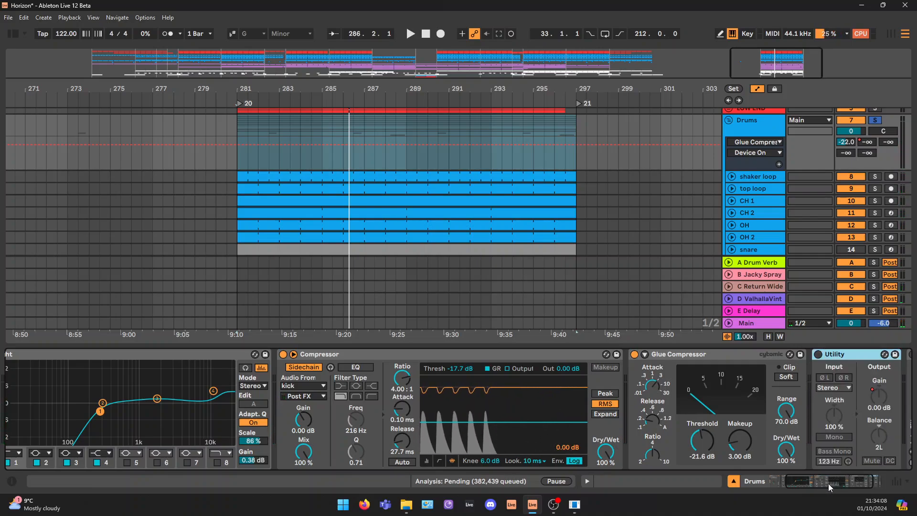
scroll(828, 483, "right", 3)
left_click(743, 355)
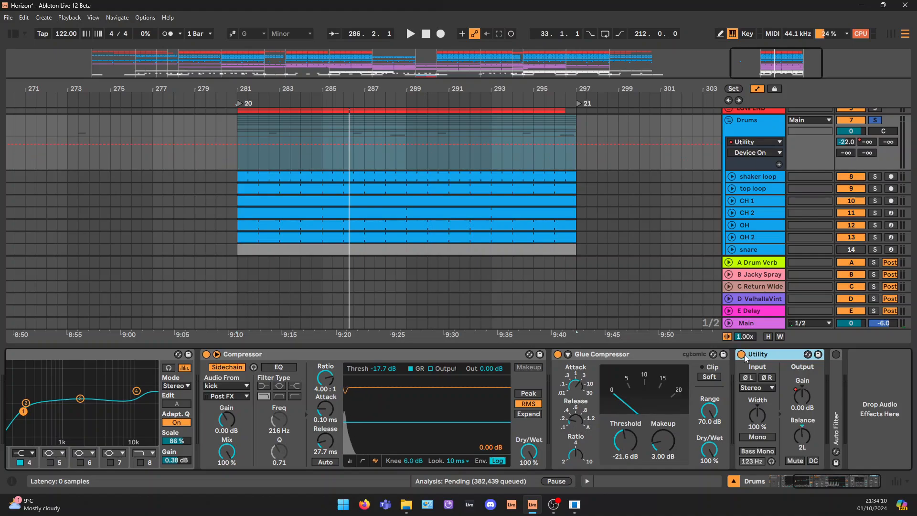
left_click_drag(757, 66, 757, 24)
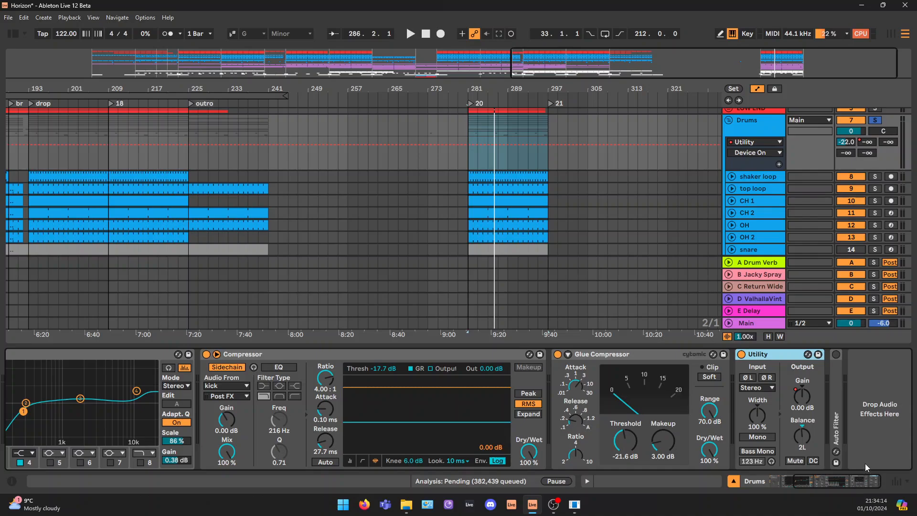
double_click(836, 383)
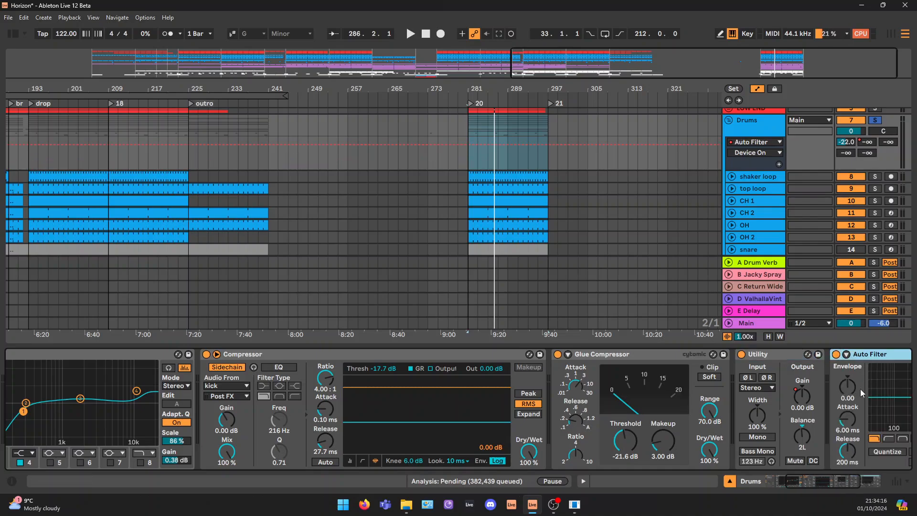
left_click_drag(835, 485, 881, 486)
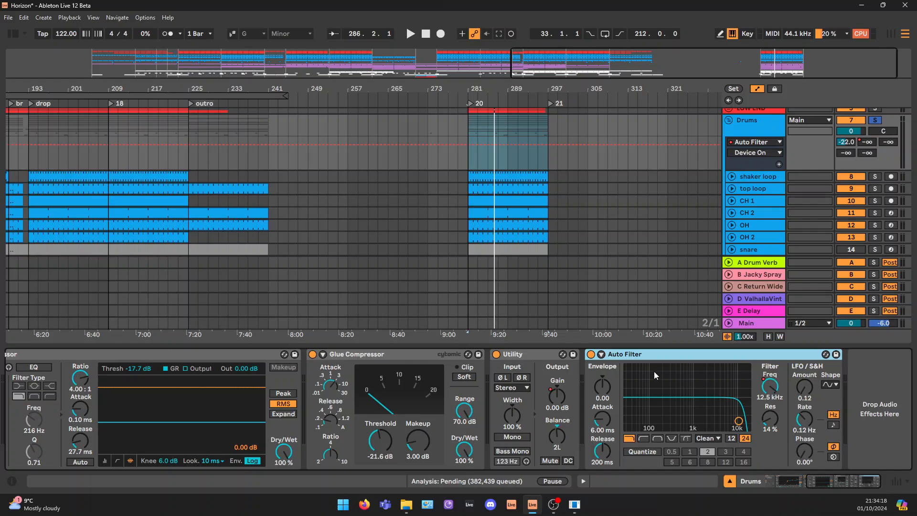
Show the Drums group's Auto Filter frequency automation across the full arrangement and mark its sweep in the break at bar 137
left_click_drag(773, 60, 764, 19)
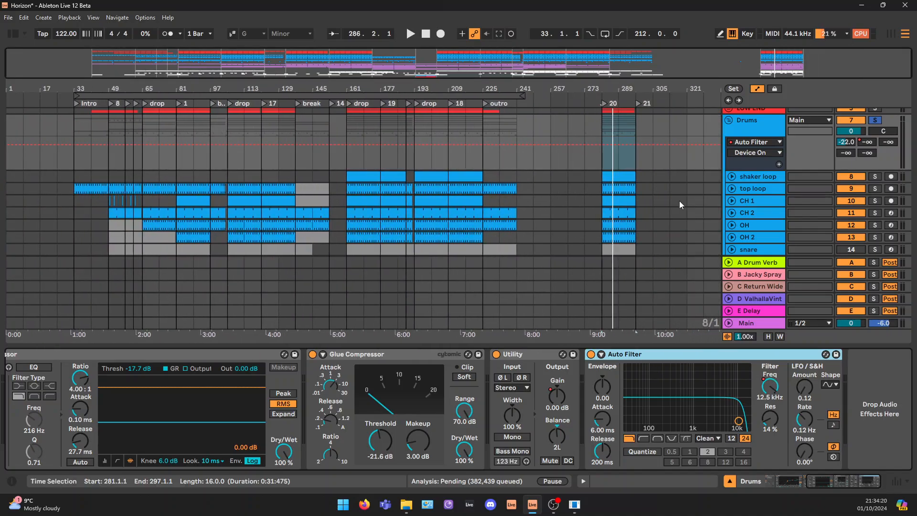
left_click(774, 388)
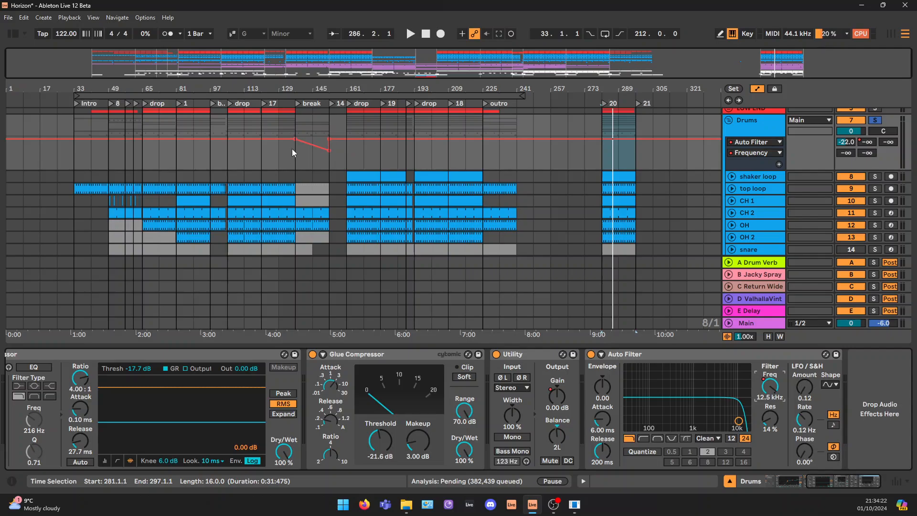
left_click_drag(295, 152, 341, 151)
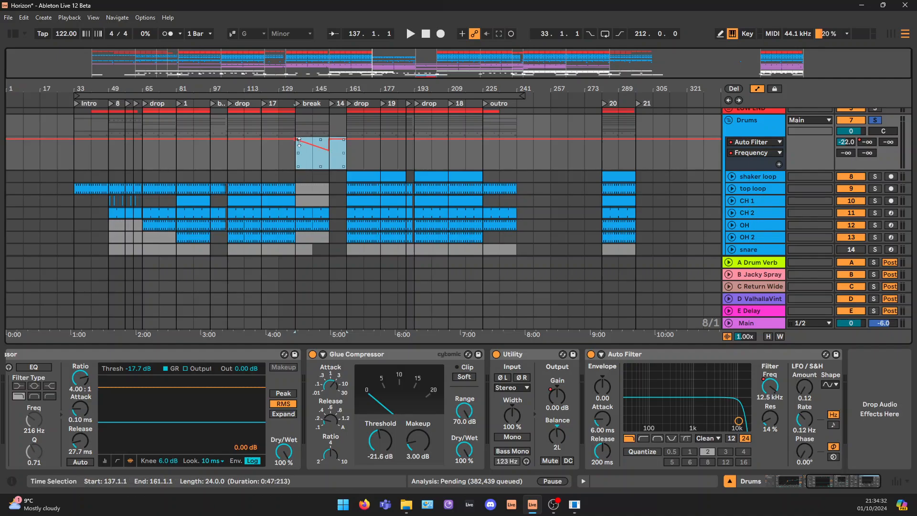
left_click(298, 163)
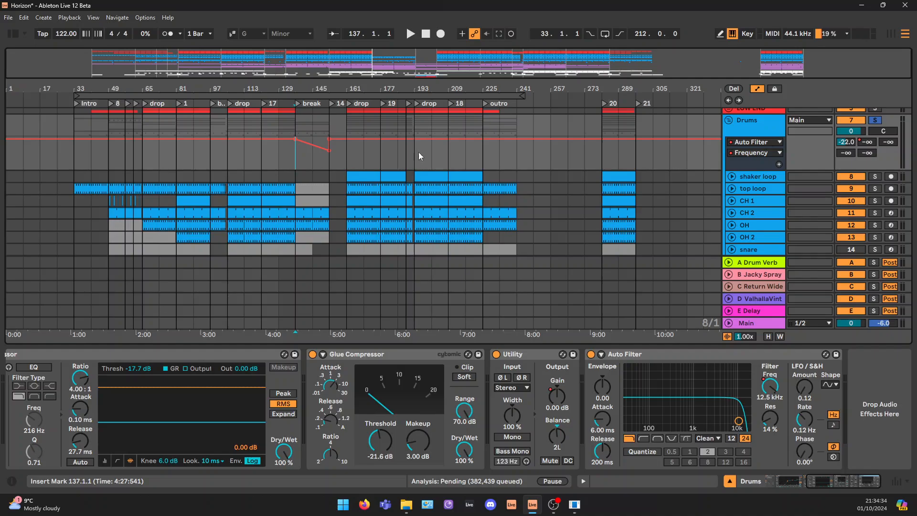
Play the break from bar 145 to hear the Drums group's filter sweep, and stop playback
left_click(313, 162)
key("space")
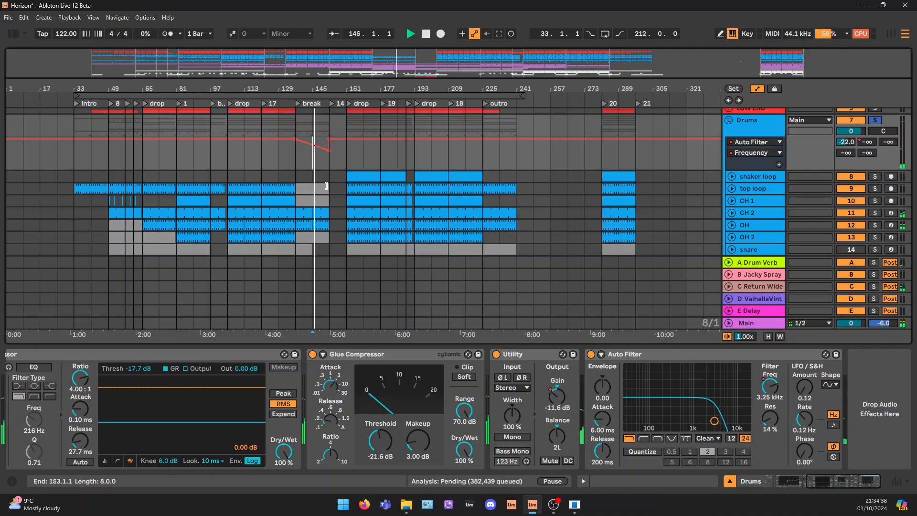
key("space")
scroll(321, 196, "down", 3)
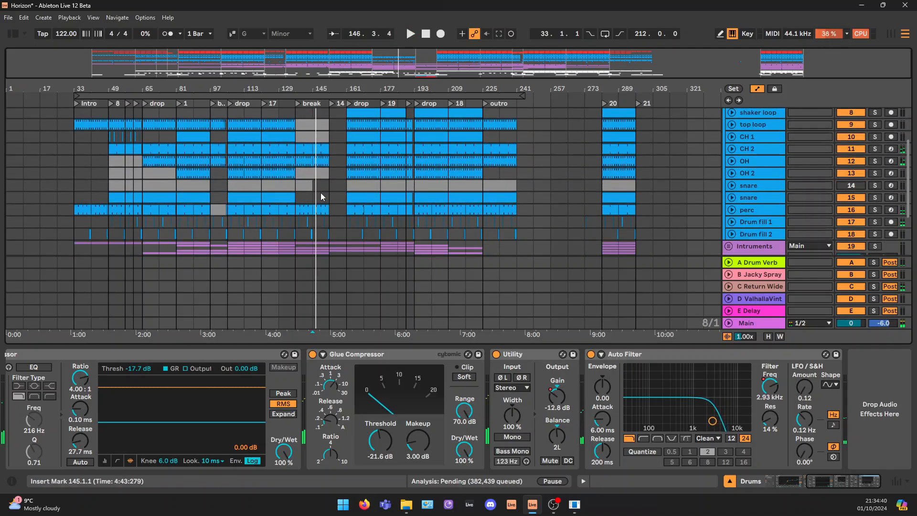
Place the insert mark at the break at bar 137 and collapse the Drums group
scroll(320, 203, "down", 2)
mouse_move(294, 197)
left_mouse_down()
mouse_move(332, 200)
mouse_move(297, 199)
left_mouse_up()
scroll(309, 197, "up", 5)
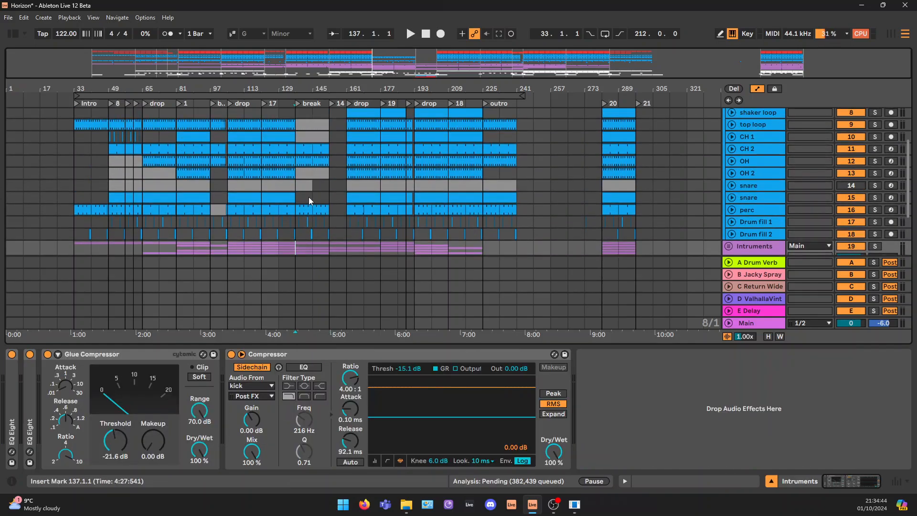
scroll(744, 150, "up", 1)
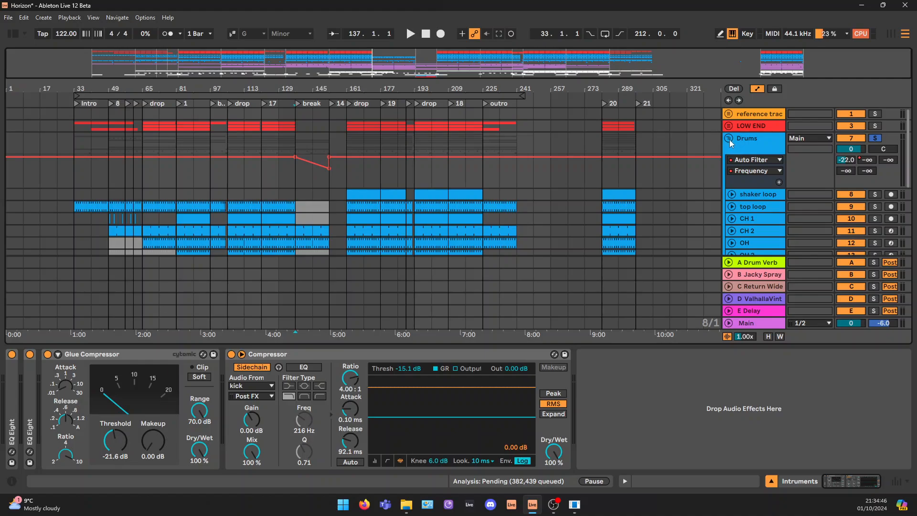
left_click(728, 138)
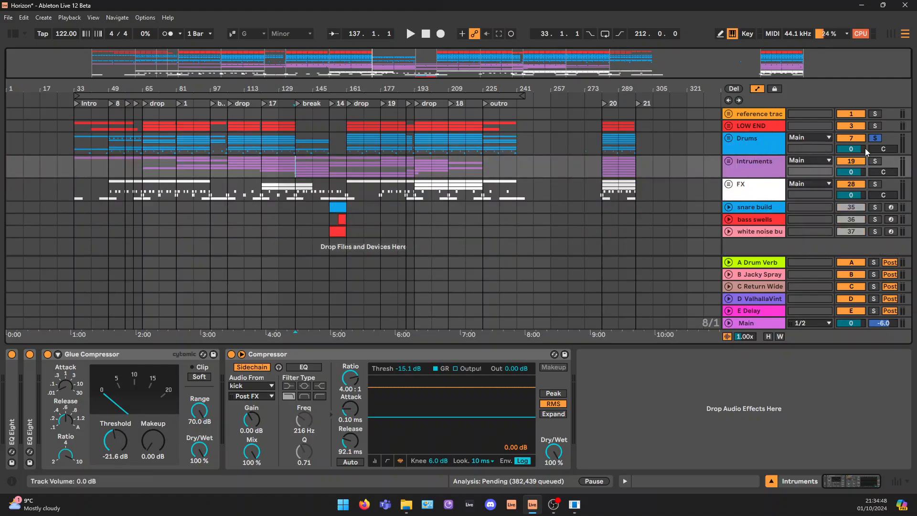
Play the drum loop from bar 281 and reset the balance of the Drums group's Utility to centre
left_click(761, 137)
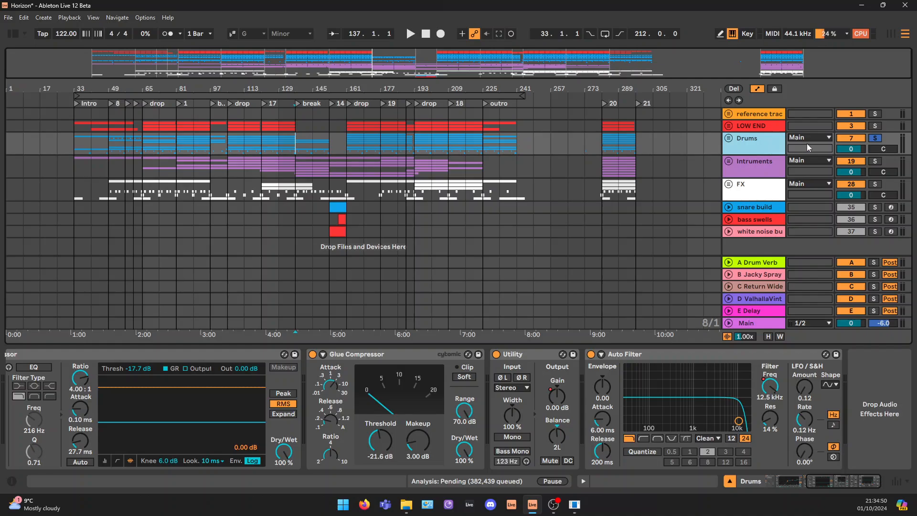
left_click(609, 142)
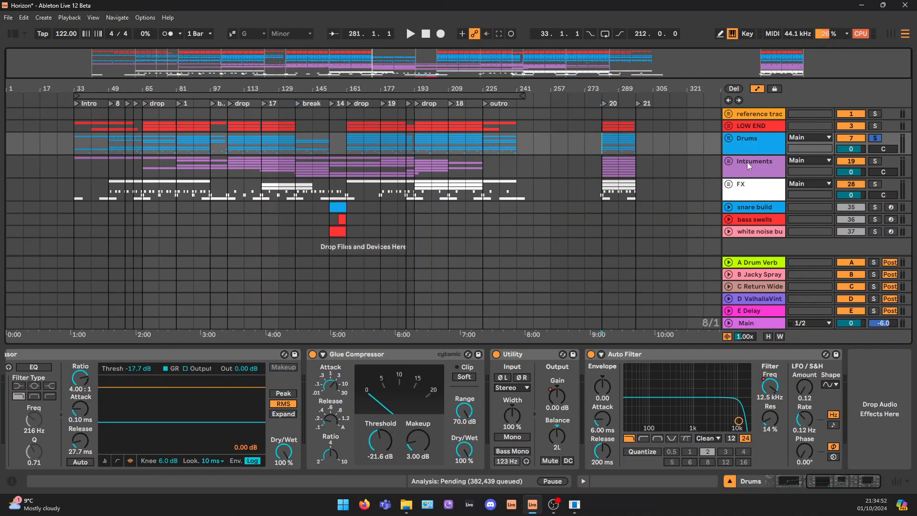
key("space")
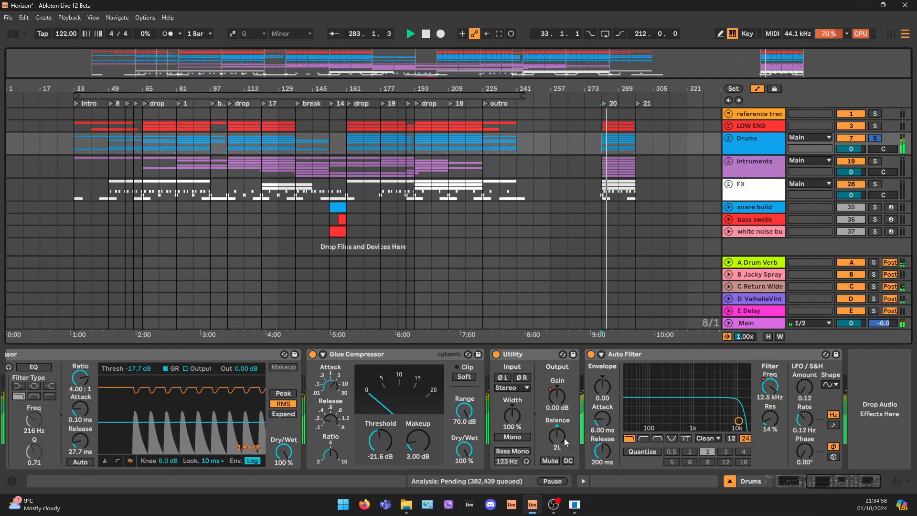
left_click_drag(563, 438, 564, 435)
double_click(565, 440)
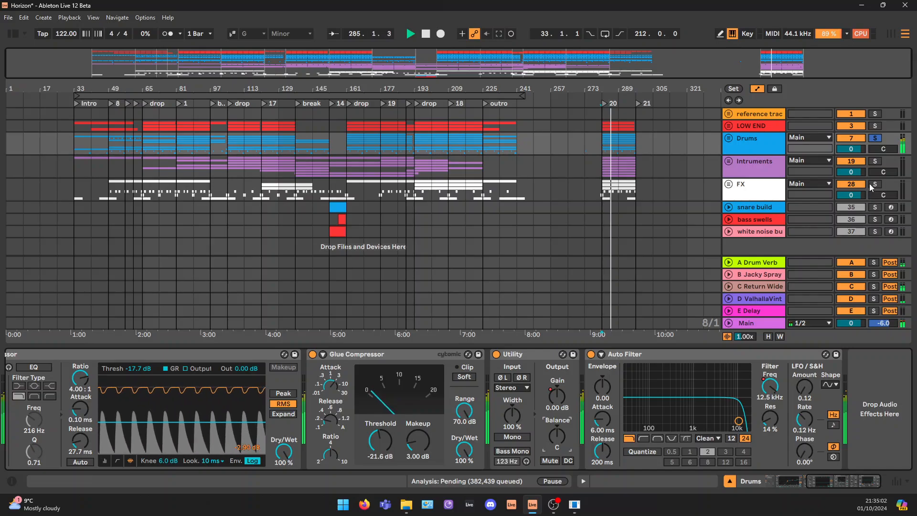
Unfold the Drums group to show its A-Drum Verb send, and check the A Drum Verb return's device chain
left_click(761, 141)
left_click_drag(804, 62, 805, 74)
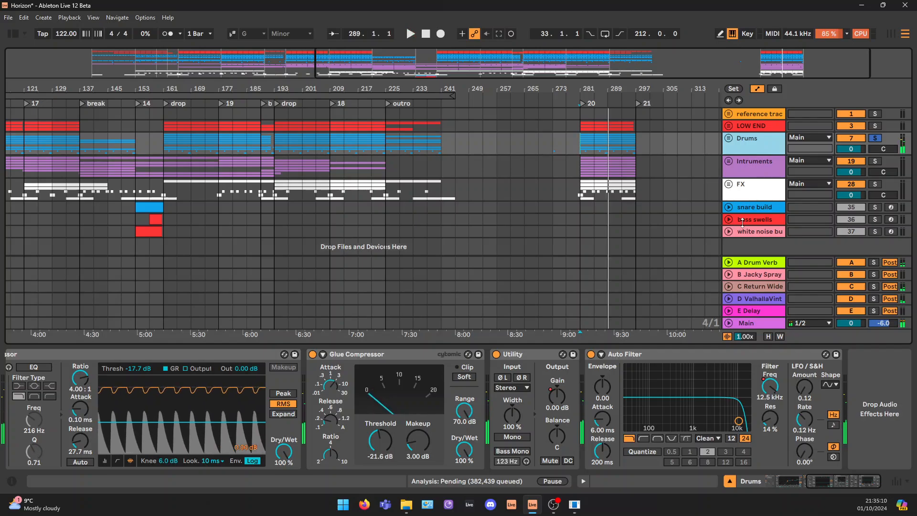
left_click(729, 139)
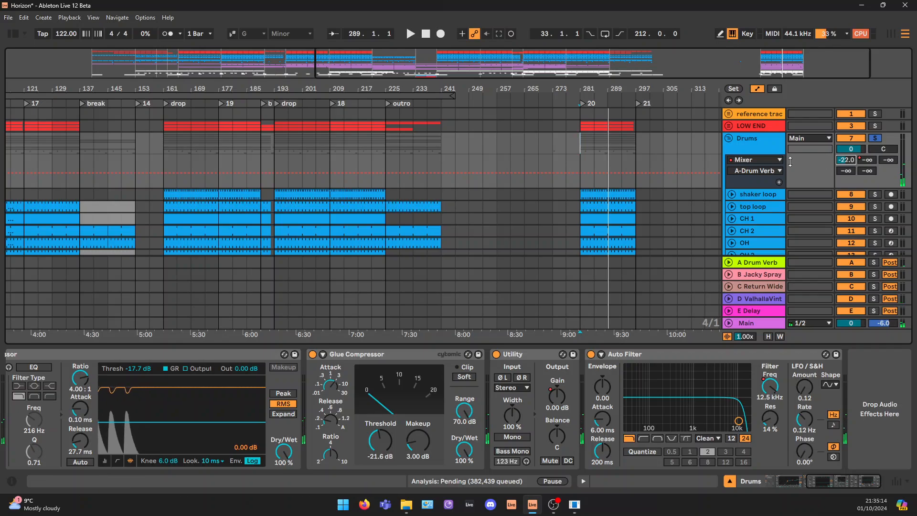
left_click(766, 264)
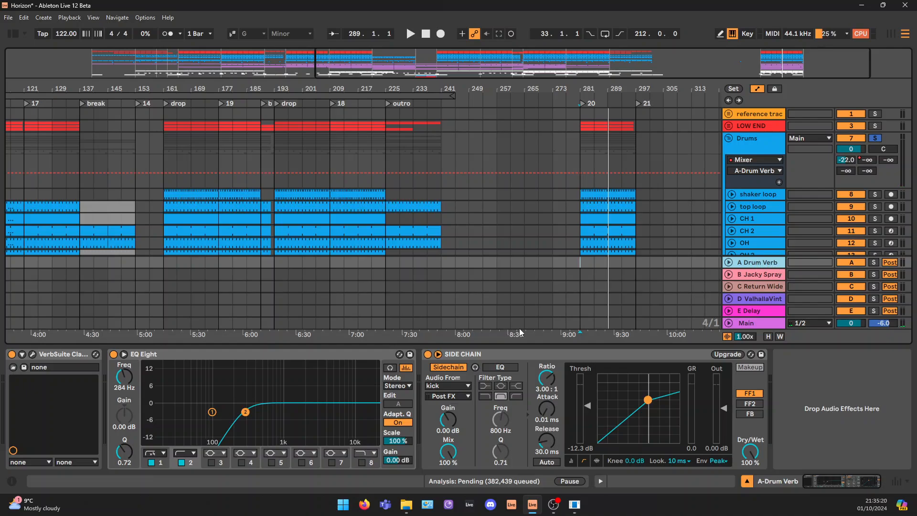
left_click(760, 142)
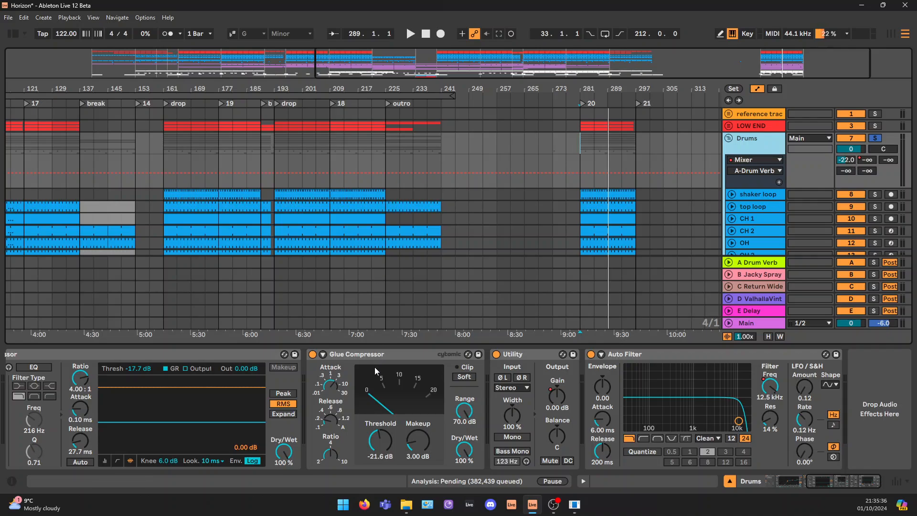
View the VerbSuite Classics settings on the A Drum Verb return, and close the plug-in window
left_click(761, 266)
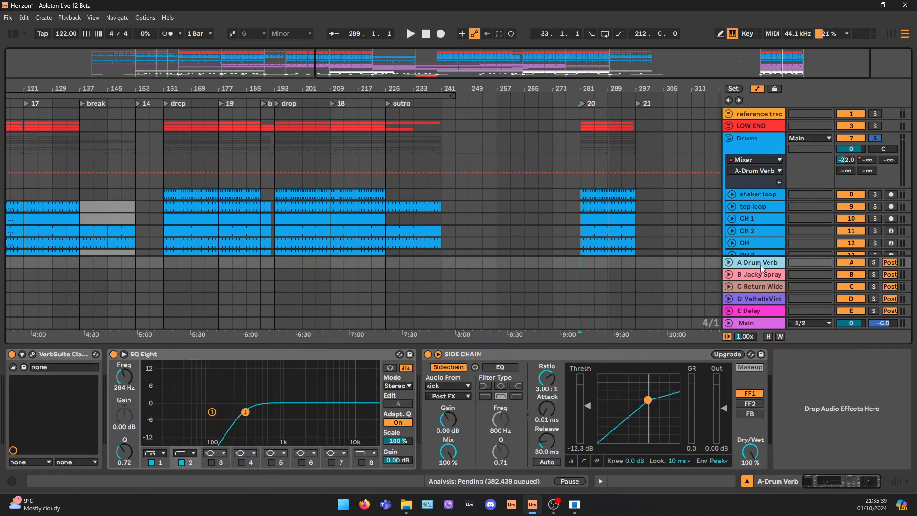
left_click(32, 354)
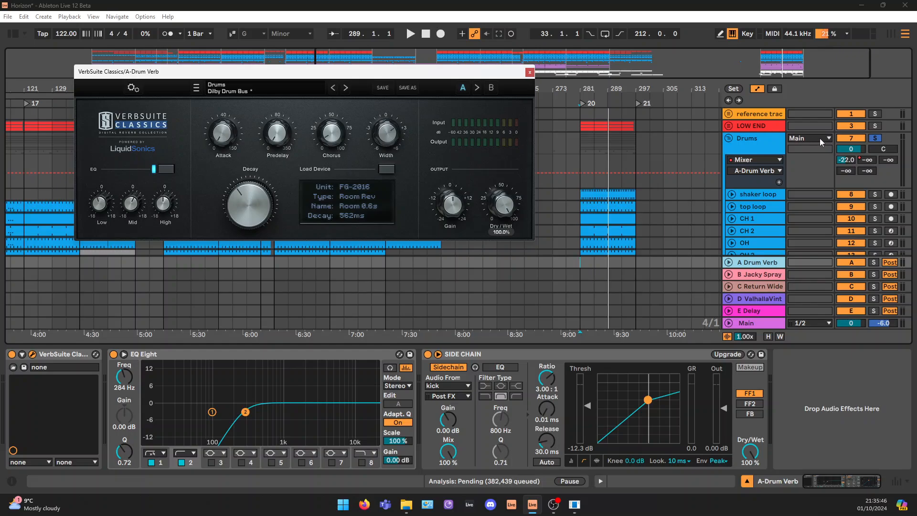
left_click(530, 72)
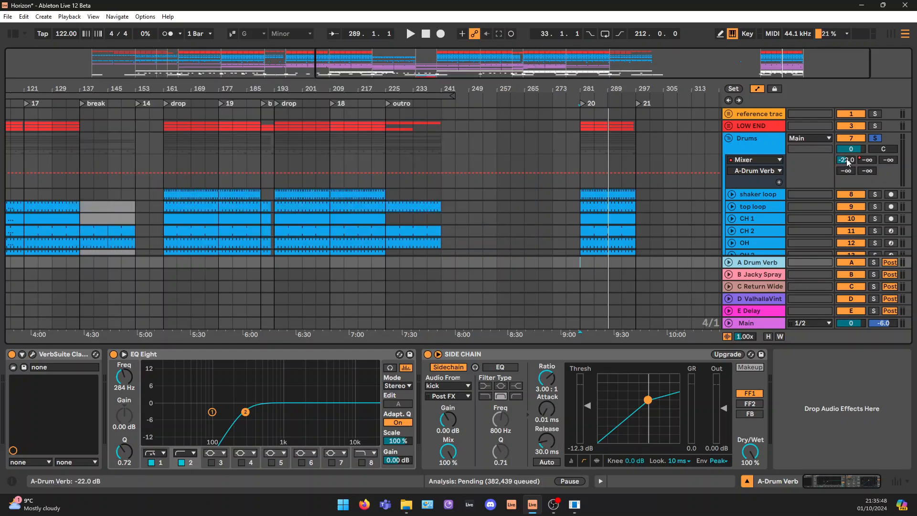
Solo the A Drum Verb return, play the loop from bar 281 to hear it, and stop playback
left_click(847, 160)
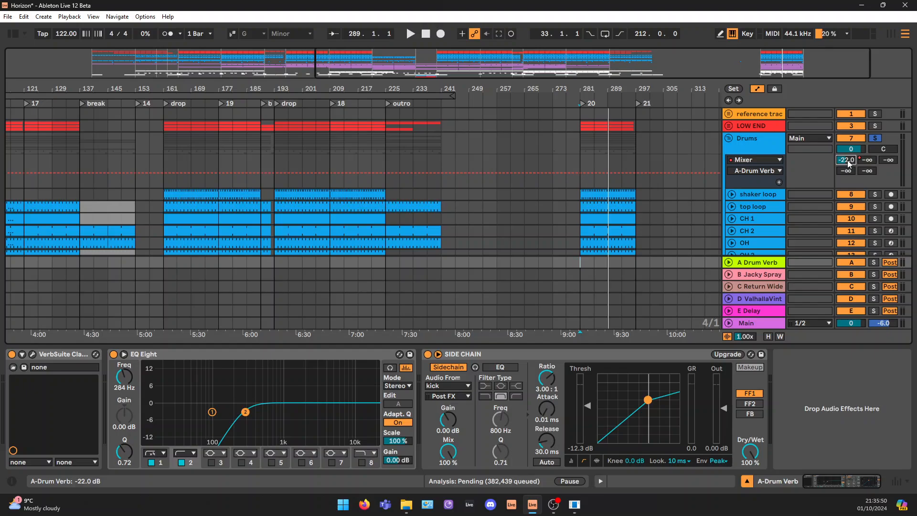
left_click(765, 266)
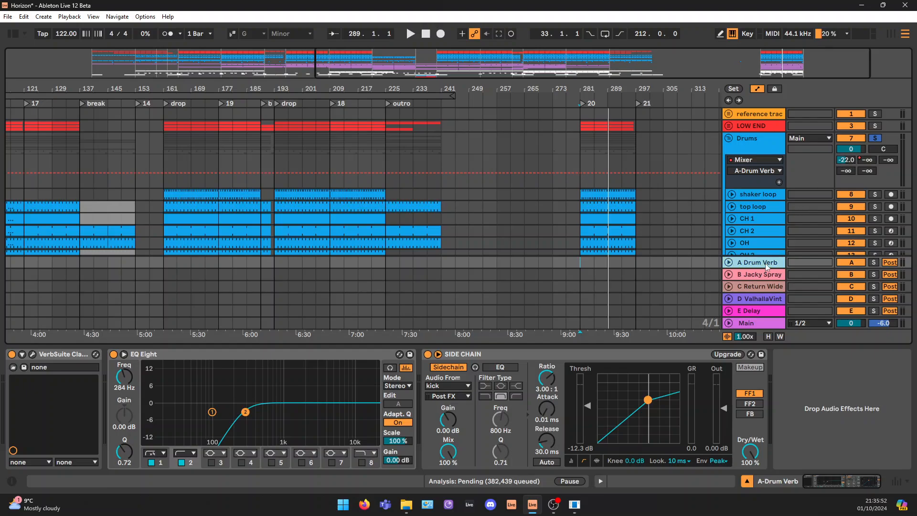
left_click(874, 263)
key("space")
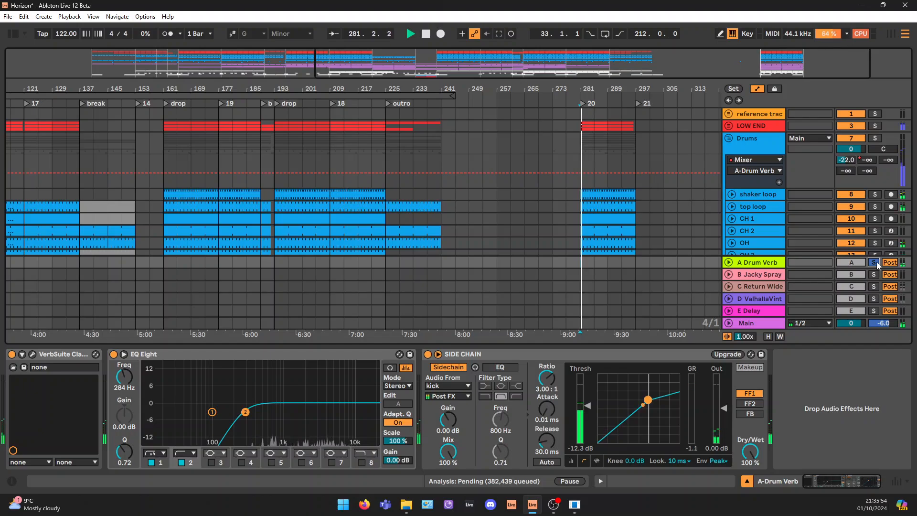
key("space")
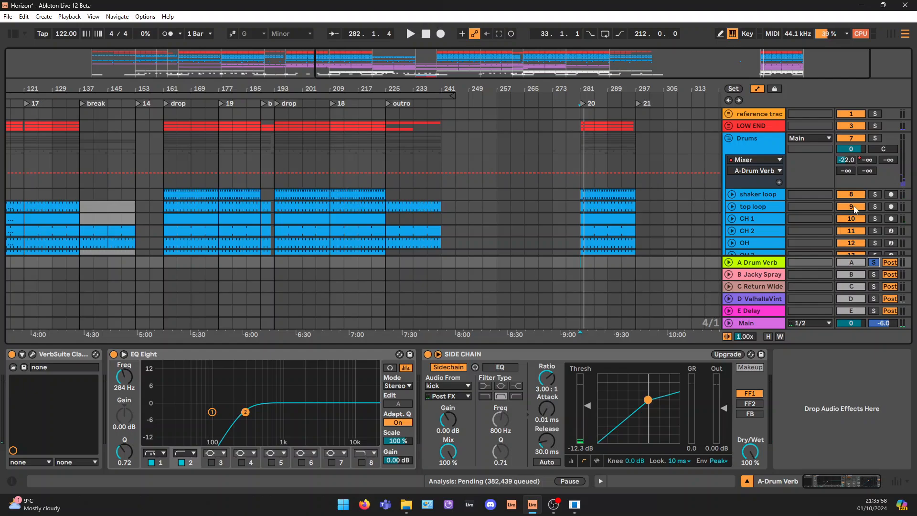
Play the loop with the Drums group soloed alongside the A Drum Verb return, and take the Drums group out of solo
left_click(875, 139)
left_click(875, 264, "ctrl")
key("space")
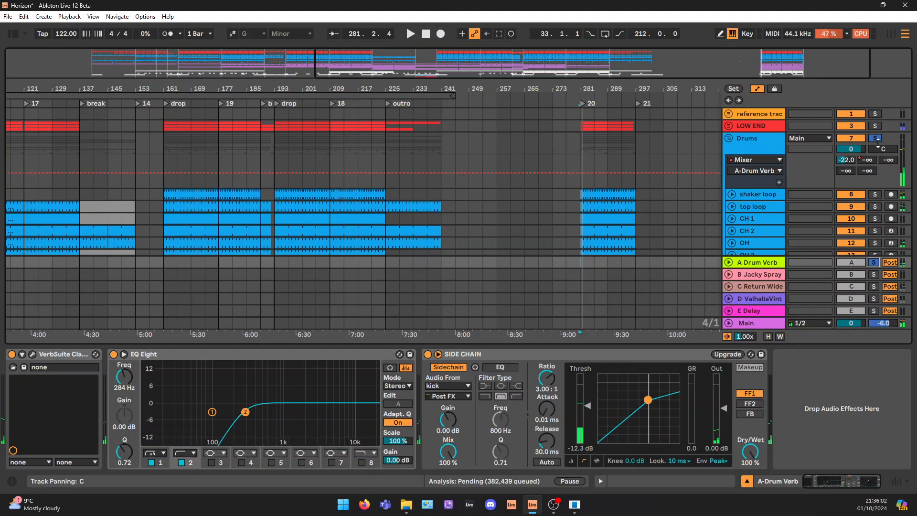
left_click(876, 139)
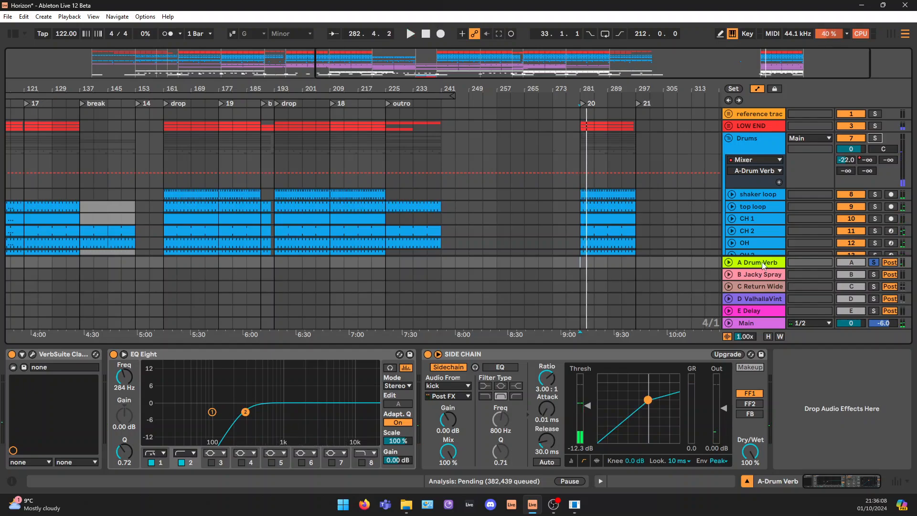
Collapse the Drums group and turn off the A Drum Verb return's solo
left_click(762, 262)
scroll(774, 269, "down", 2)
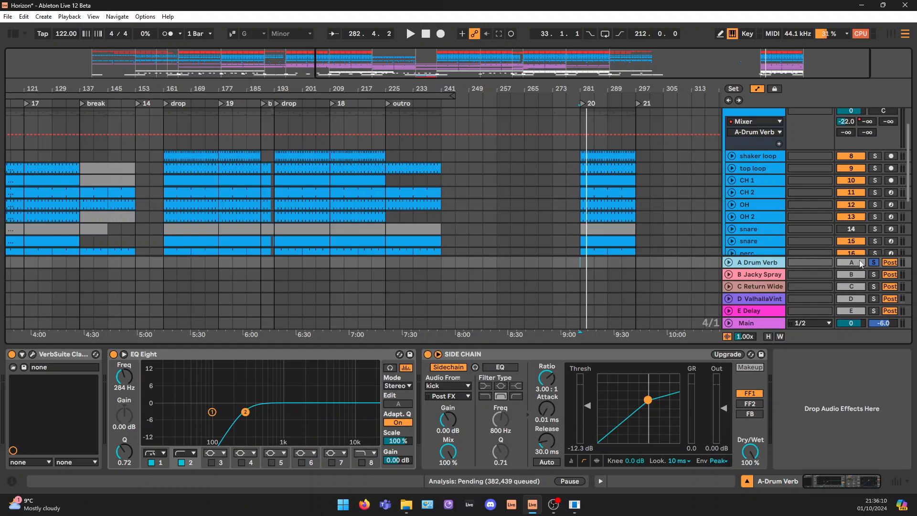
scroll(752, 169, "up", 1)
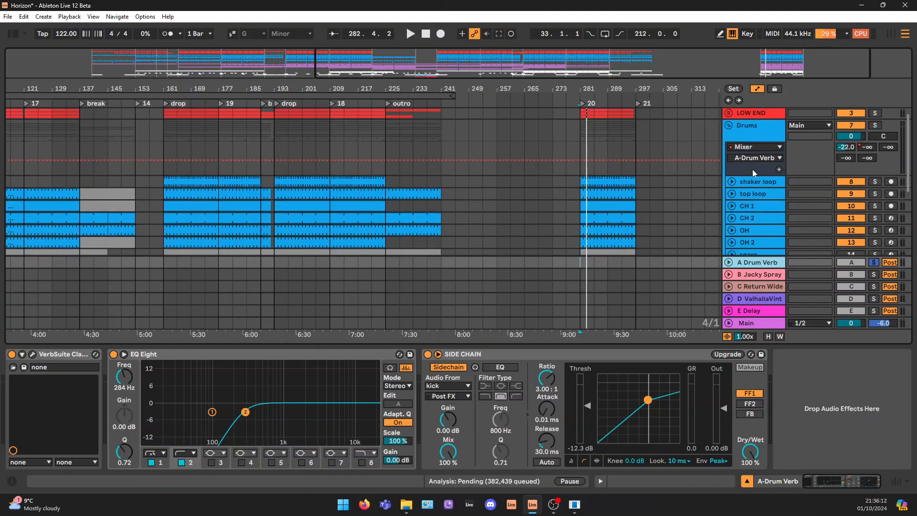
left_click(746, 128)
left_click(729, 125)
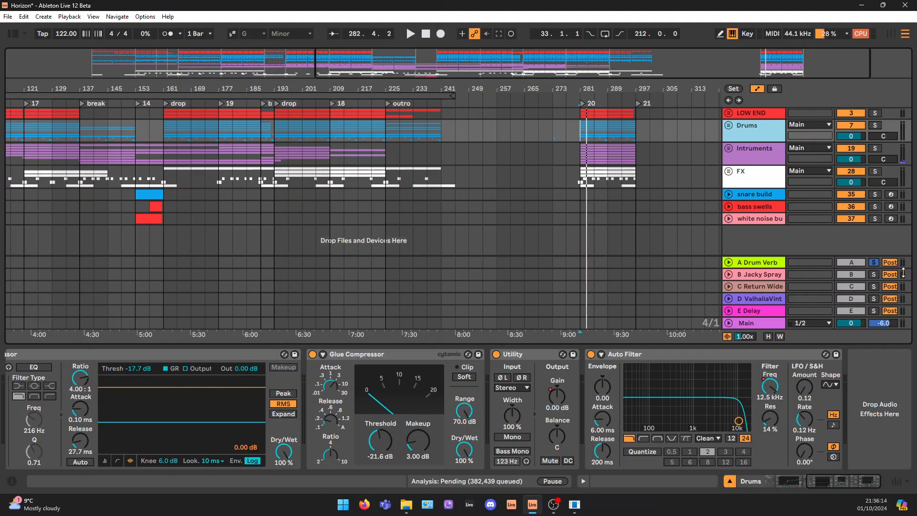
left_click(745, 144)
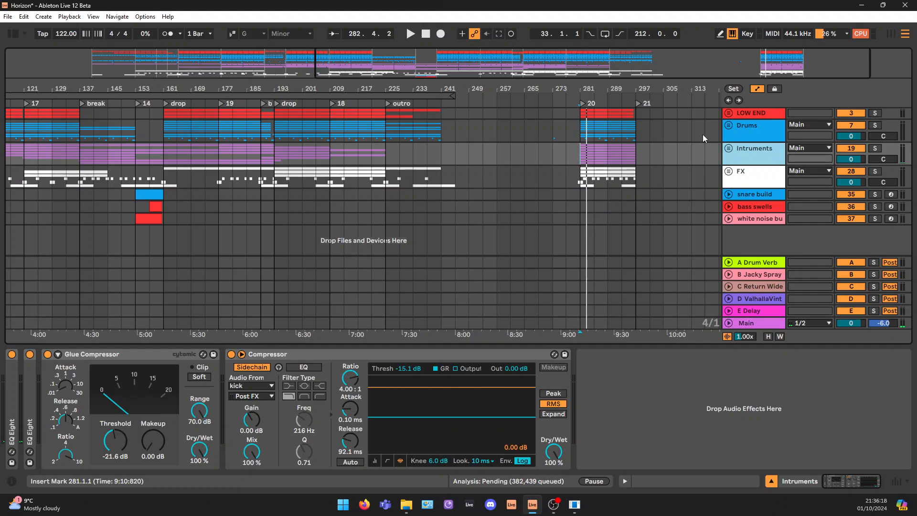
Unfold and solo the Intruments group, and play its loop from bar 281
left_click_drag(802, 58, 801, 113)
left_click(729, 148)
scroll(746, 158, "down", 5)
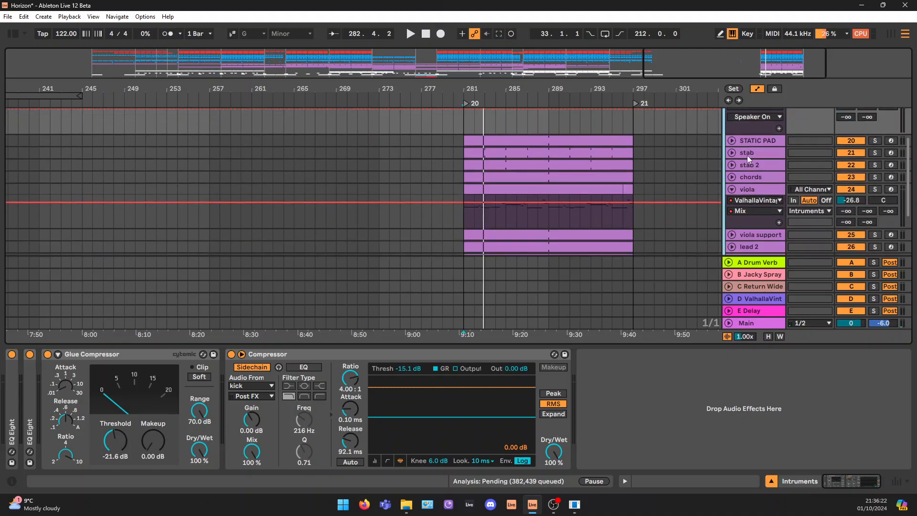
scroll(764, 153, "up", 4)
left_click(874, 136)
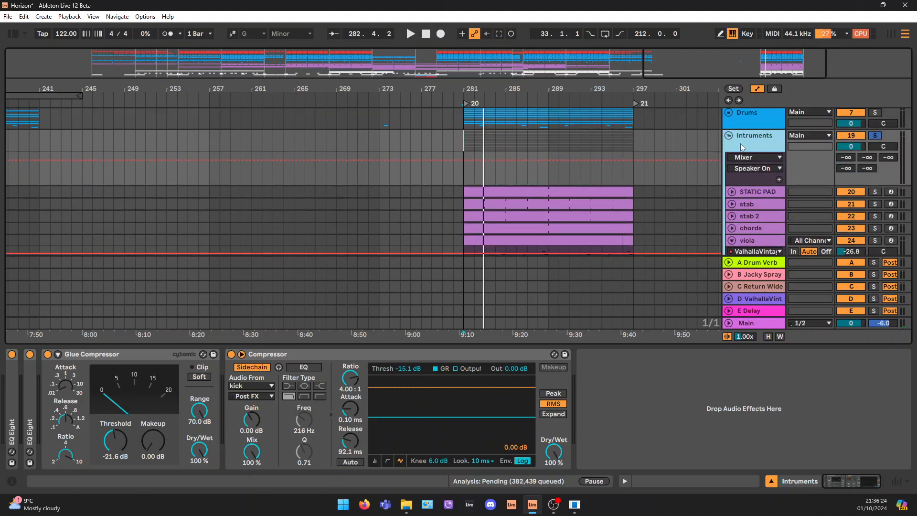
left_click(474, 191)
key("space")
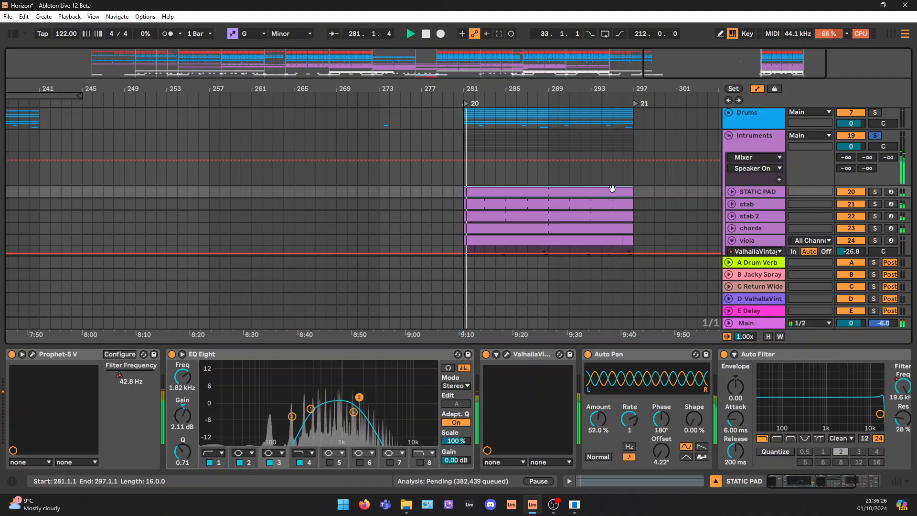
Hide the device view and collapse the viola track so all the instrument tracks fit in the arrangement
scroll(615, 188, "down", 5)
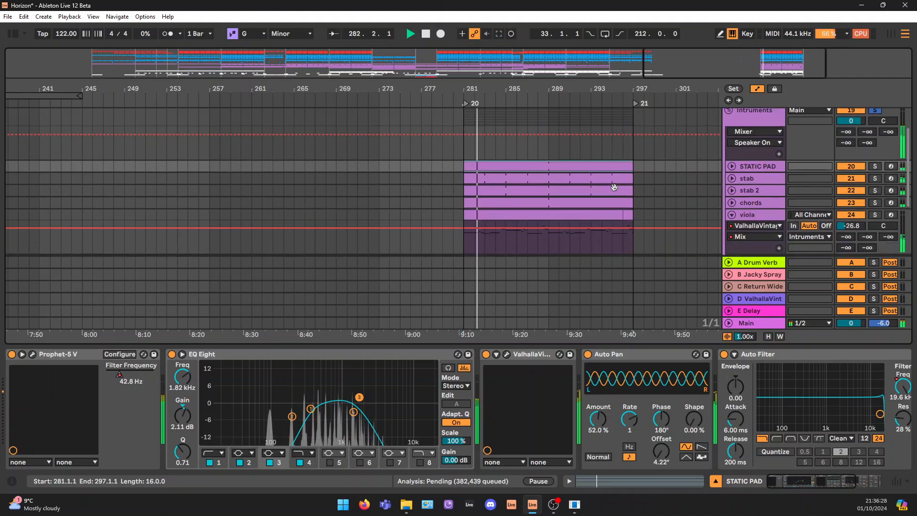
left_click_drag(789, 62, 816, 52)
left_click(714, 481)
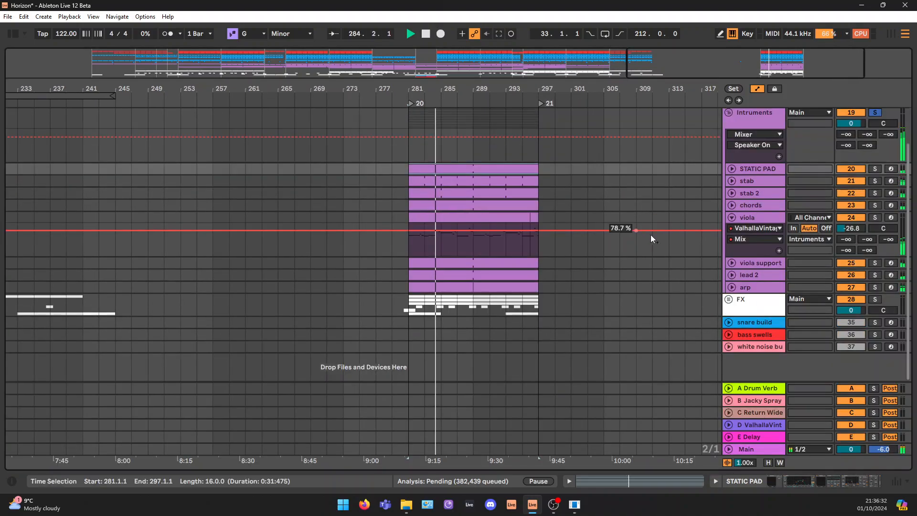
left_click(732, 217)
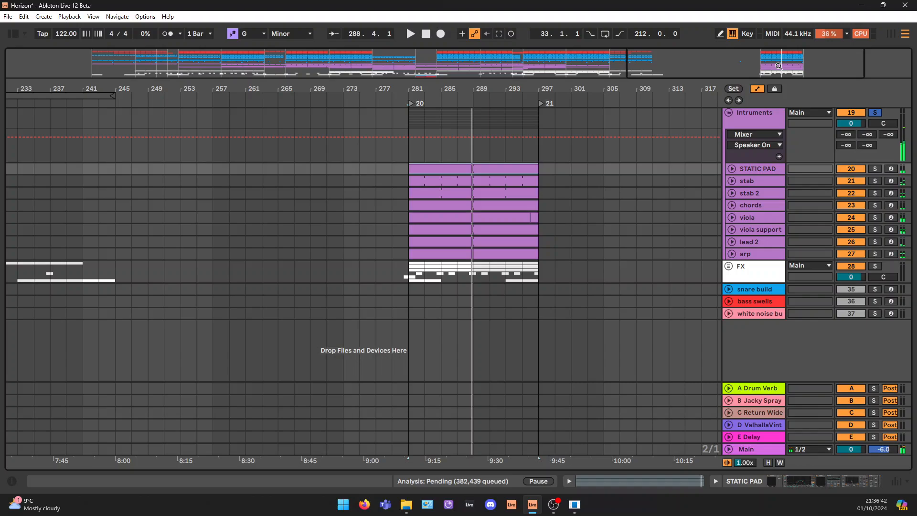
Select the instrument clips of the 16-bar loop at bar 281, from STATIC PAD down to arp
left_click_drag(779, 66, 770, 39)
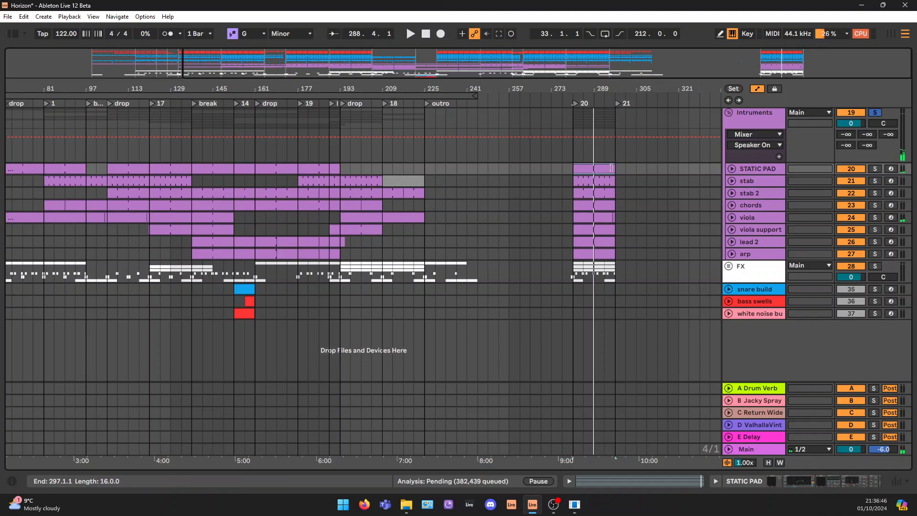
left_click_drag(615, 168, 581, 255)
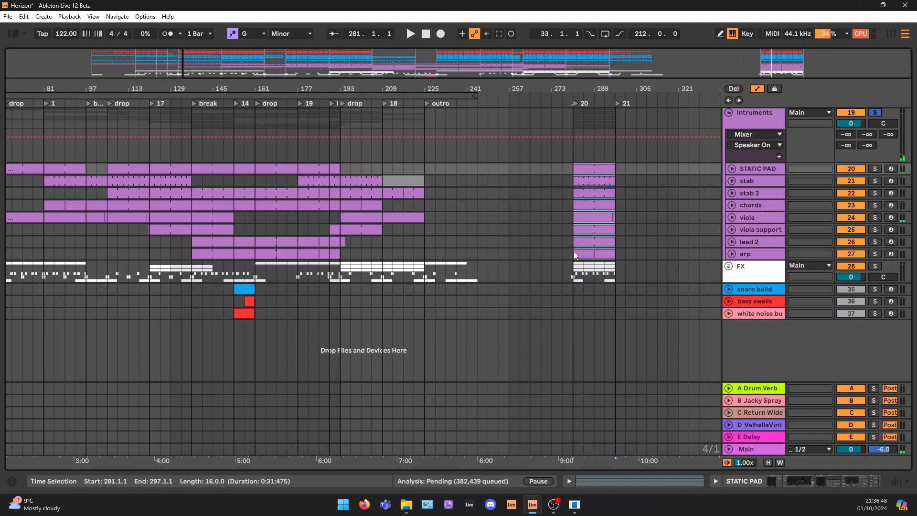
left_click(574, 251)
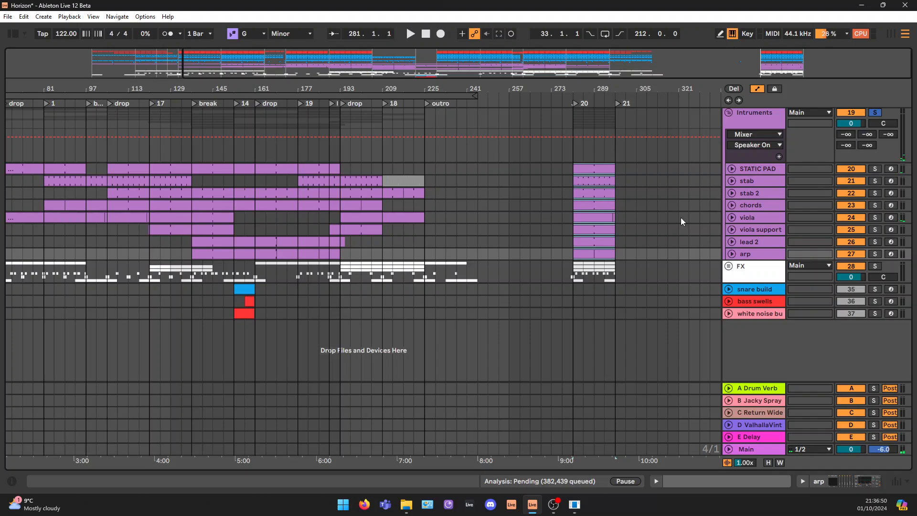
Examine how the instruments spread across the full arrangement, marking the viola gap after the break and the stab gap at bar 161
left_click_drag(366, 59, 227, 62)
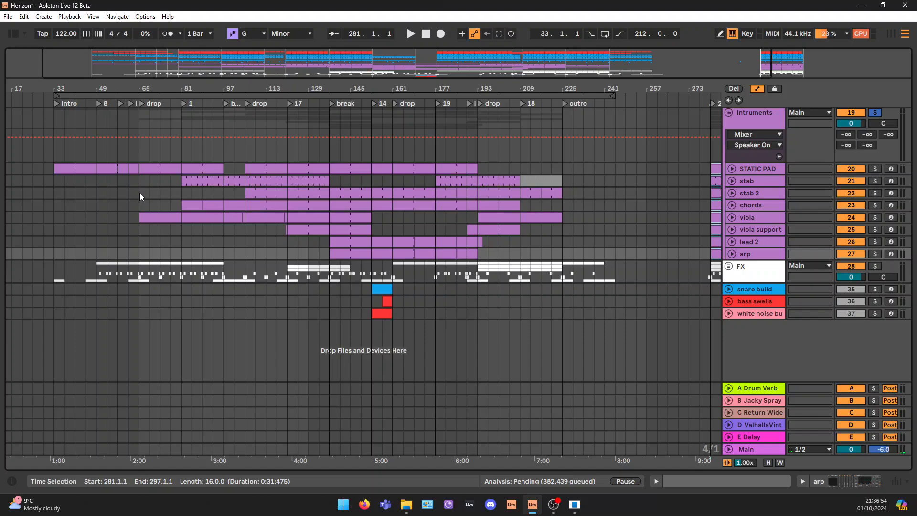
left_click(191, 193)
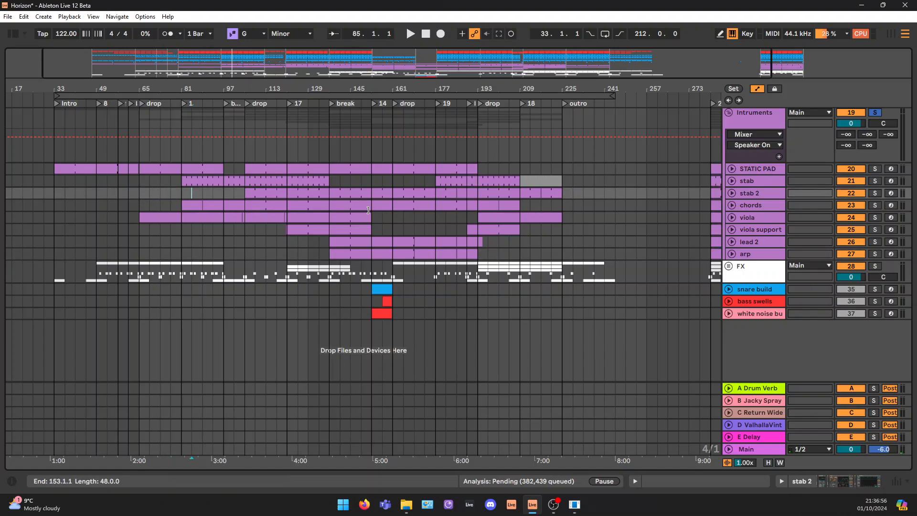
left_click_drag(376, 216, 423, 216)
left_click_drag(375, 181, 432, 182)
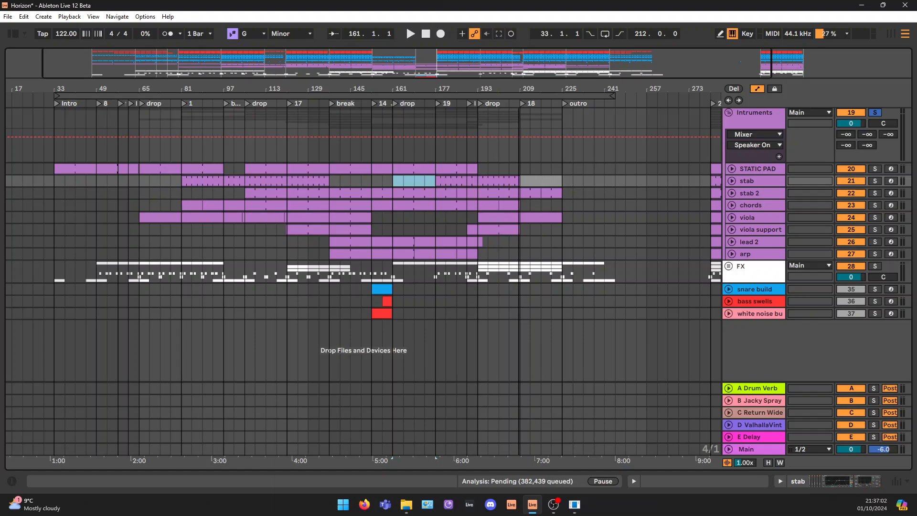
left_click_drag(573, 66, 625, 59)
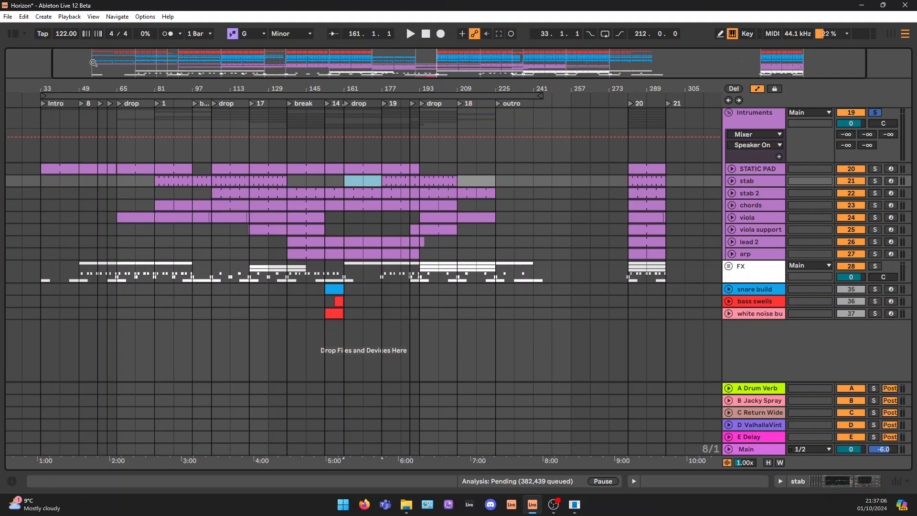
Mark the empty stab 2 stretch from bar 65 to 81 and the viola gap between bars 153 and 177
mouse_move(93, 63)
left_mouse_down()
mouse_move(99, 71)
mouse_move(104, 63)
left_mouse_up()
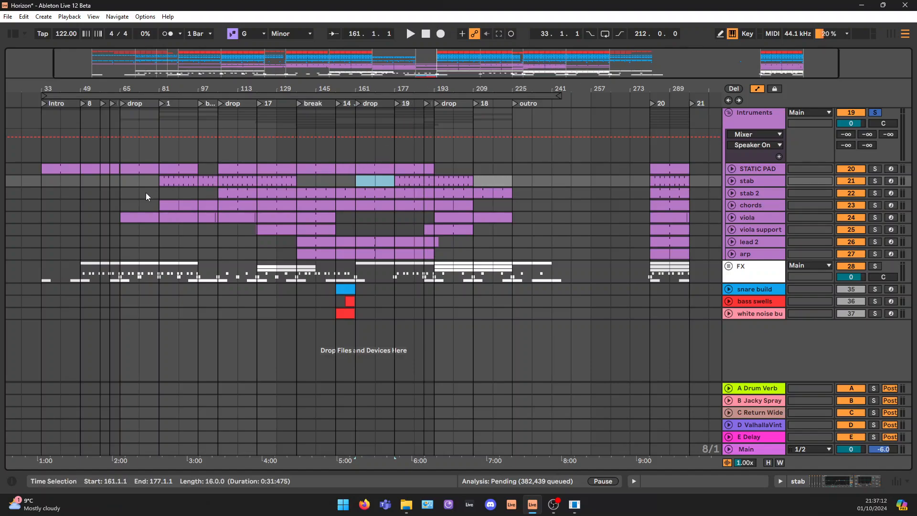
left_click_drag(122, 194, 159, 193)
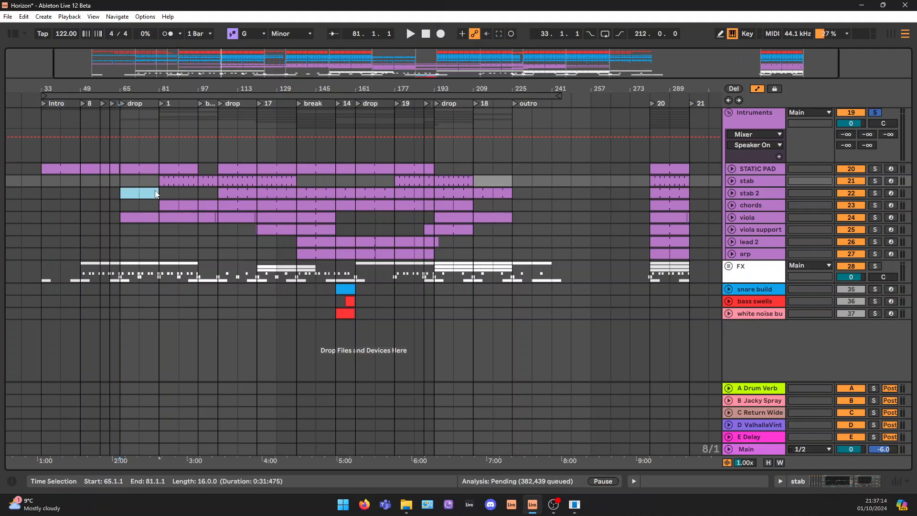
left_click_drag(342, 222, 395, 217)
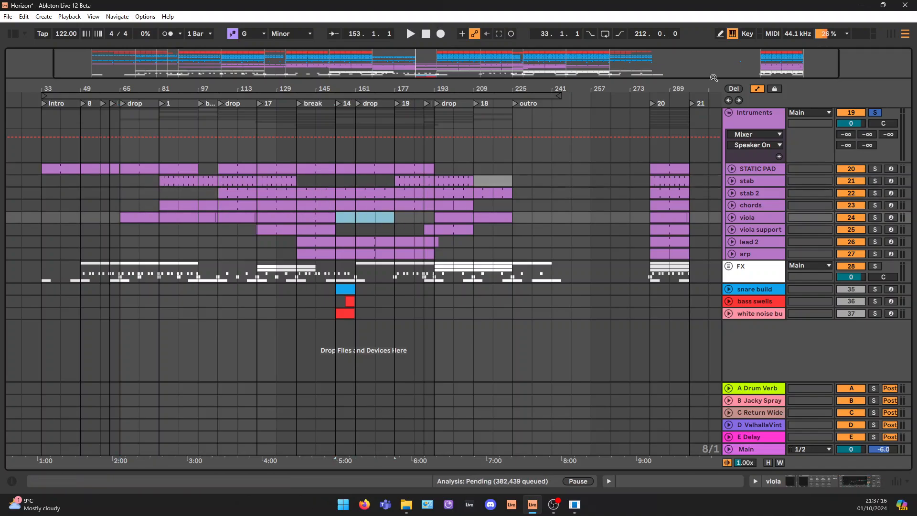
Unfold and solo the STATIC PAD track, and select its clip in the 16-bar loop at bar 281
left_click_drag(791, 57, 771, 169)
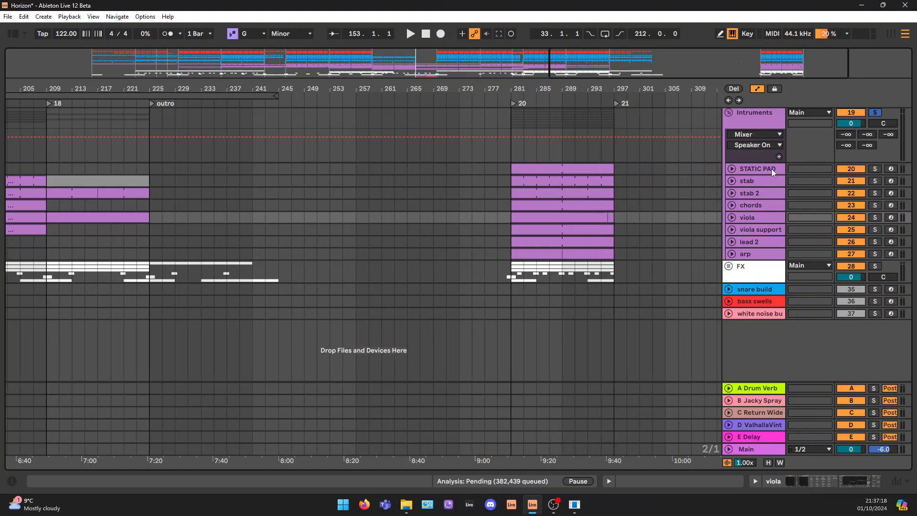
left_click(728, 170)
left_click(732, 169)
left_click(874, 168)
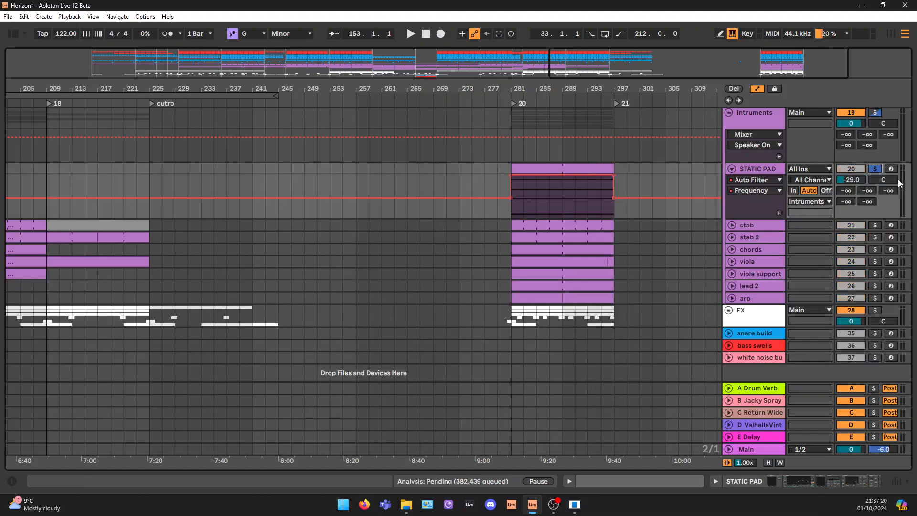
left_click(576, 168)
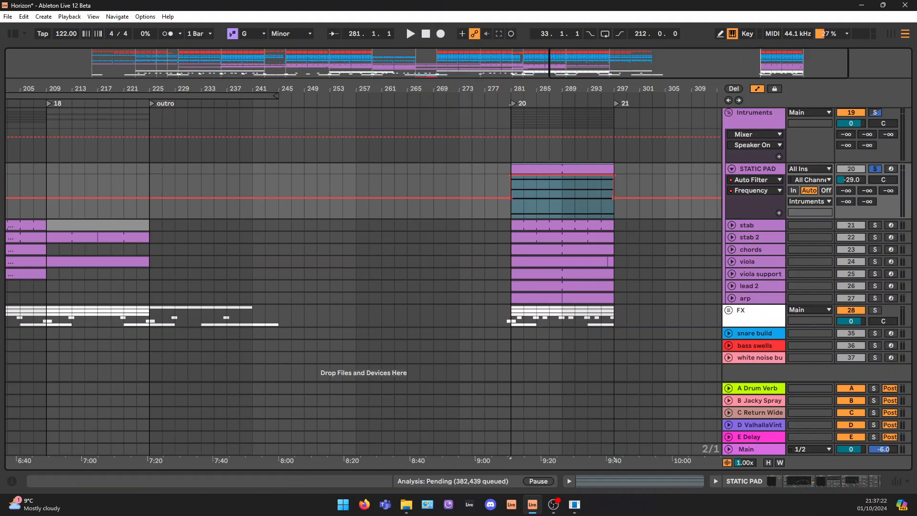
Mark the STATIC PAD lane from bar 33 to 241 across the full arrangement, and reselect its clip at bar 281
left_click_drag(721, 73, 714, 19)
left_click_drag(75, 168, 509, 168)
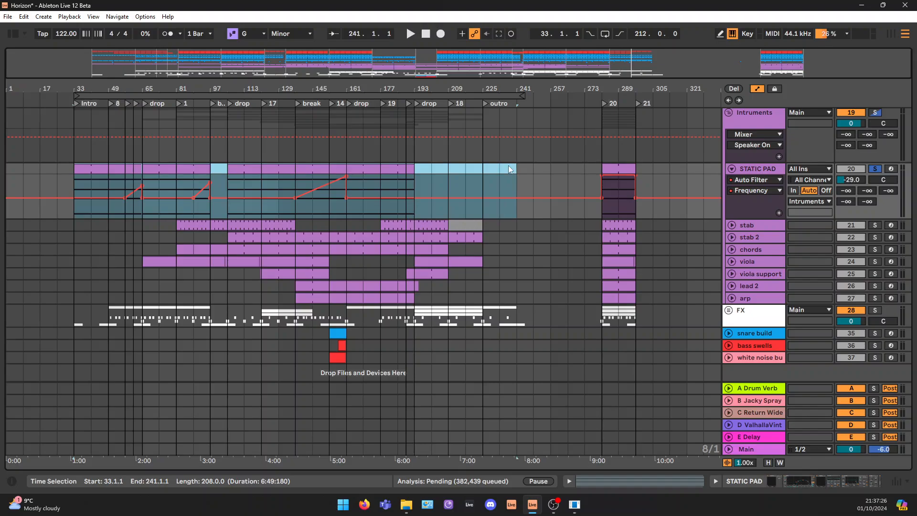
left_click(623, 177)
left_click(623, 171)
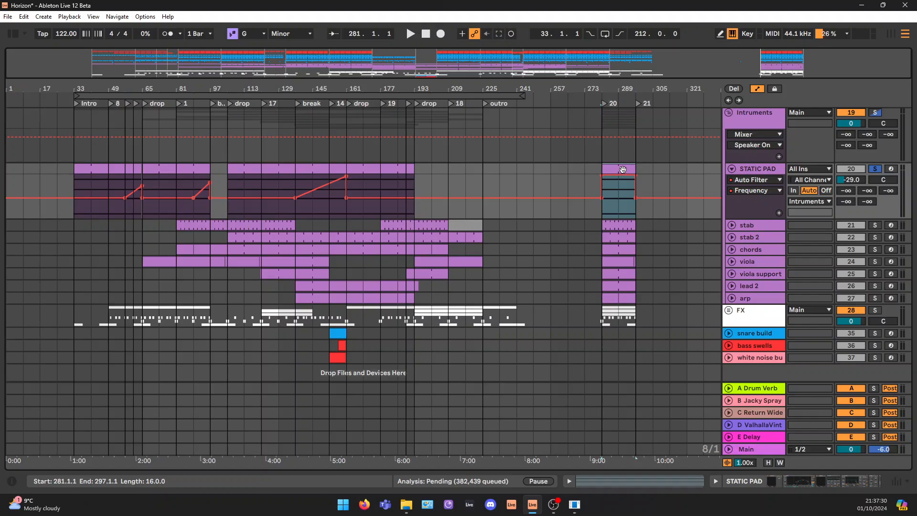
Open the STATIC PAD clip's notes and step through the G1, G2, D3 and B♭3 notes of the chord
double_click(622, 169)
left_click_drag(225, 129, 224, 383)
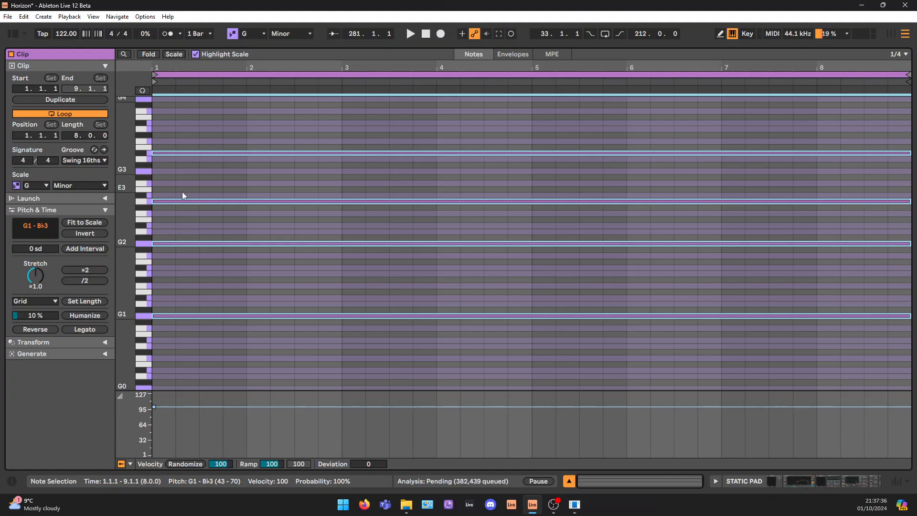
left_click(171, 316)
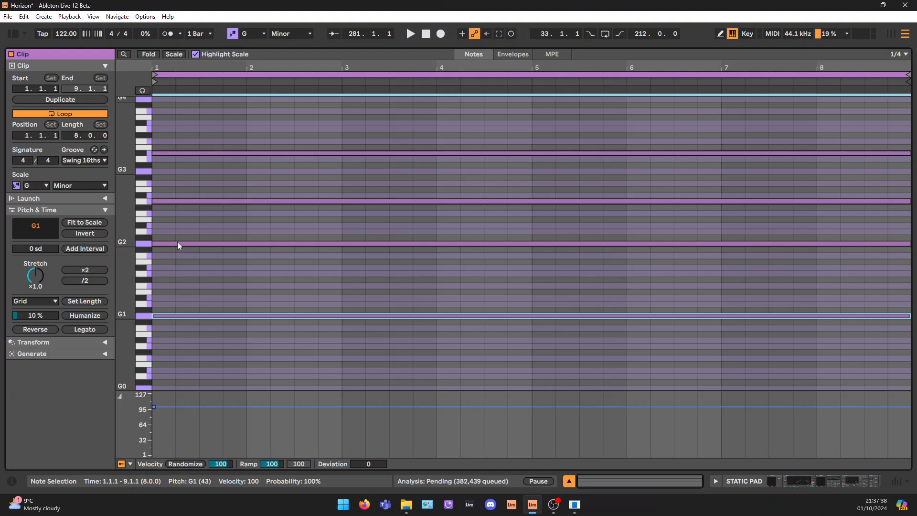
left_click(177, 243)
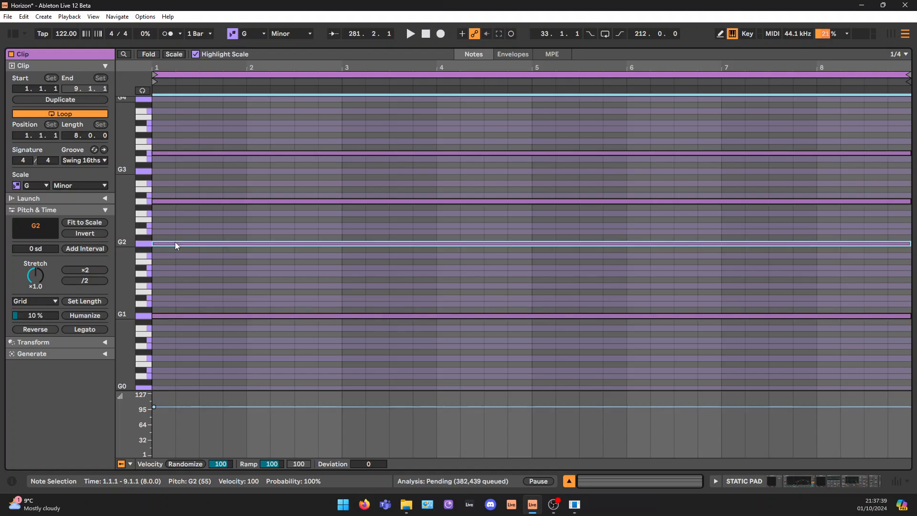
left_click(185, 201)
left_click(176, 152)
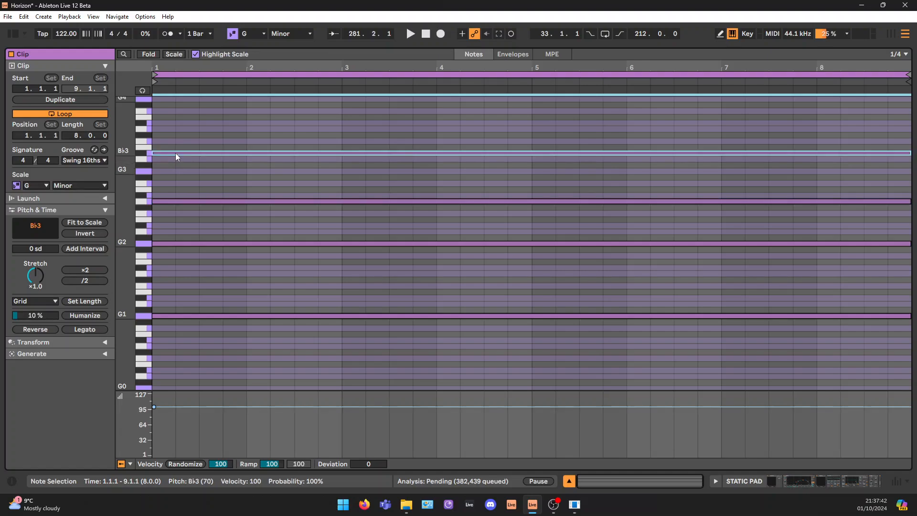
Try the B♭3 note an octave lower at B♭2 to compare the chord voicing, and return it to B♭3
key("shift+Down")
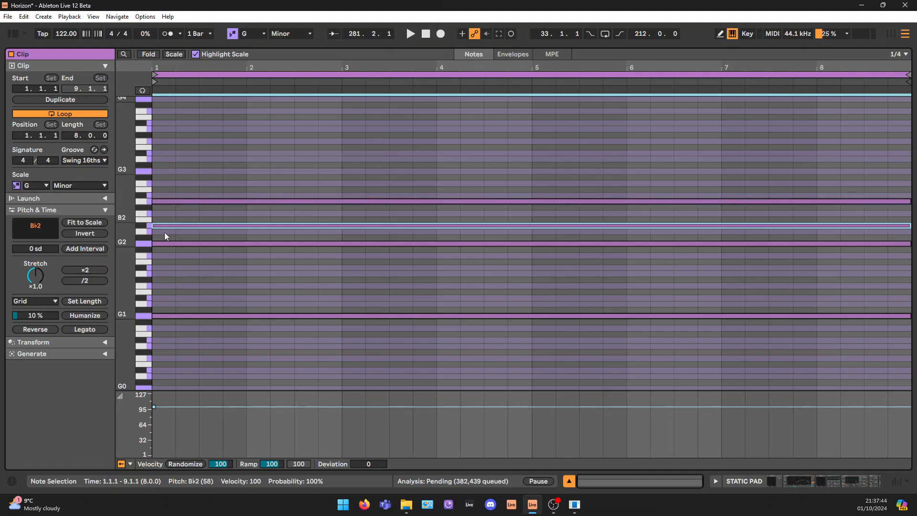
left_click_drag(130, 223, 160, 223)
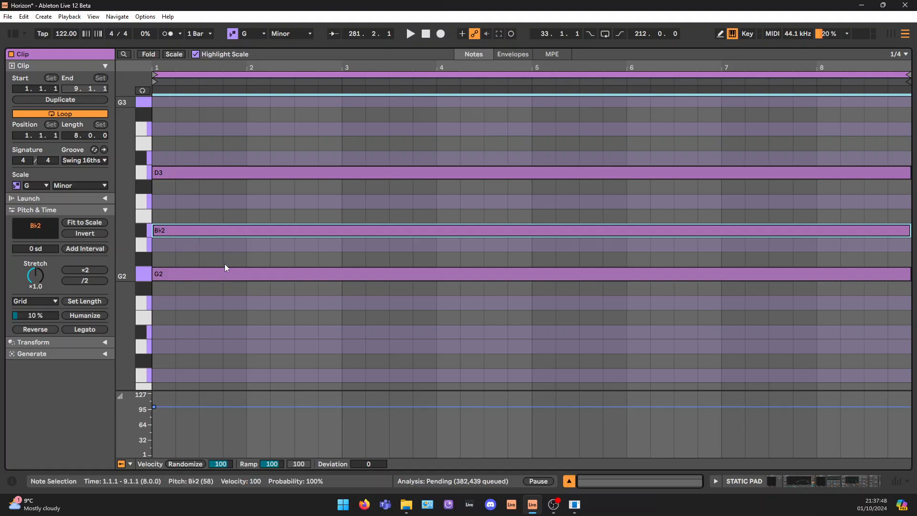
key("shift+Up")
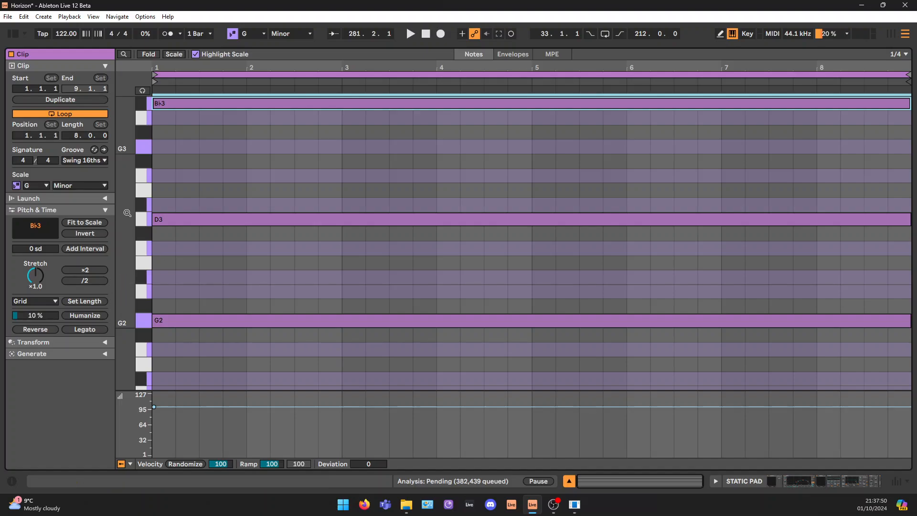
left_click_drag(127, 213, 81, 212)
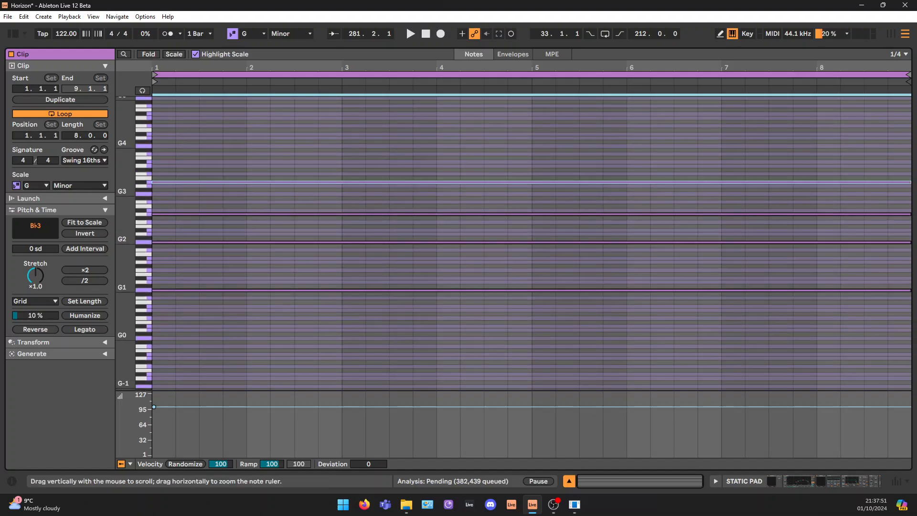
Show the STATIC PAD device chain and play the soloed pad from bar 281
left_click(821, 479)
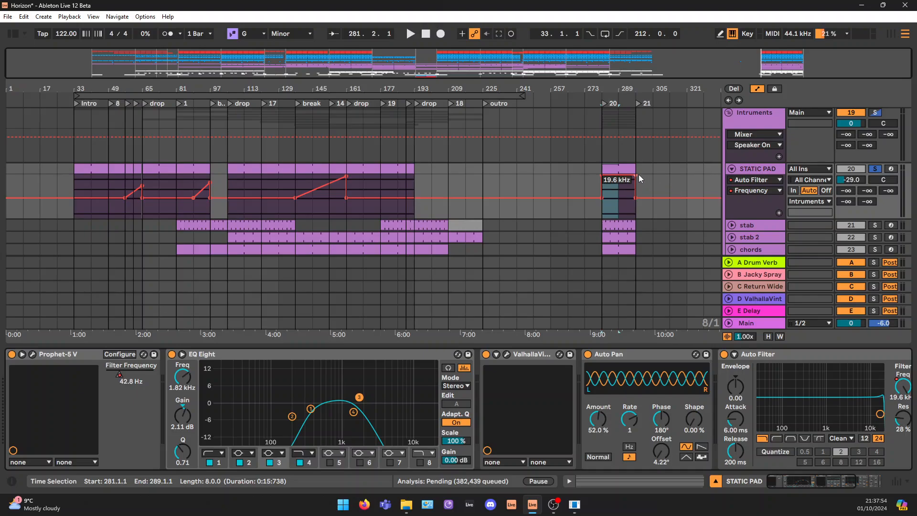
left_click(623, 171)
left_click_drag(637, 89, 638, 134)
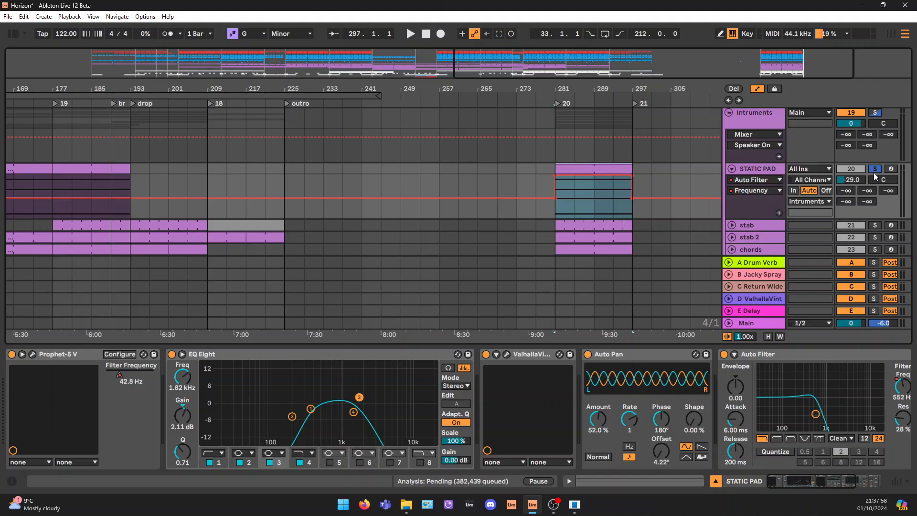
key("space")
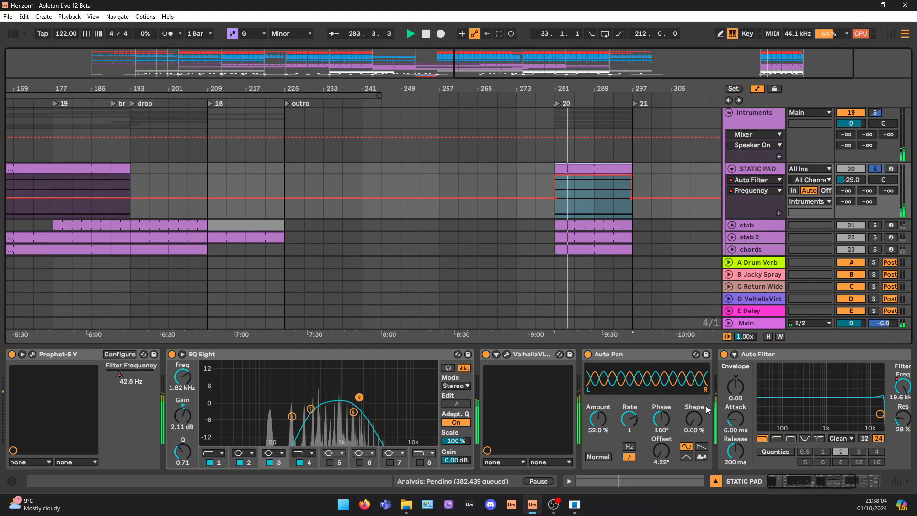
key("space")
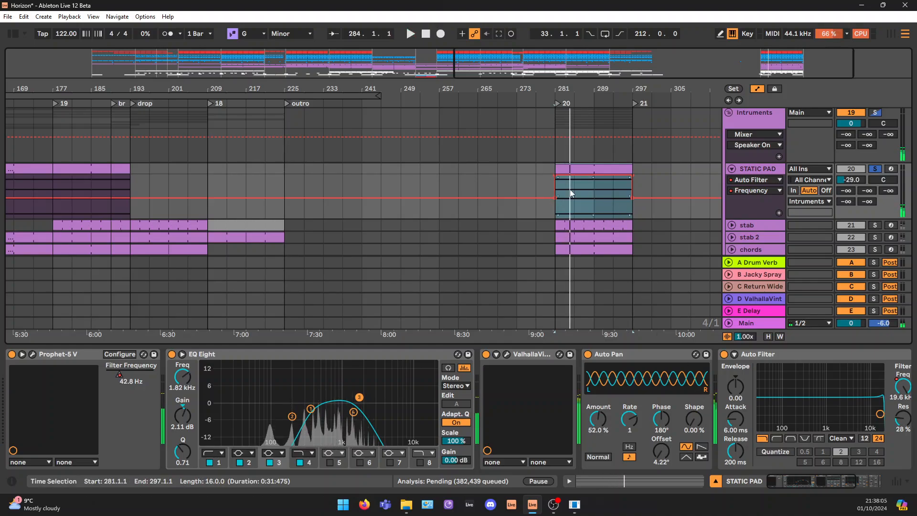
Bypass Auto Filter, Auto Pan, ValhallaVintageVerb and EQ Eight on STATIC PAD, and play the dry Prophet-5 V sound from bar 281
left_click(724, 354)
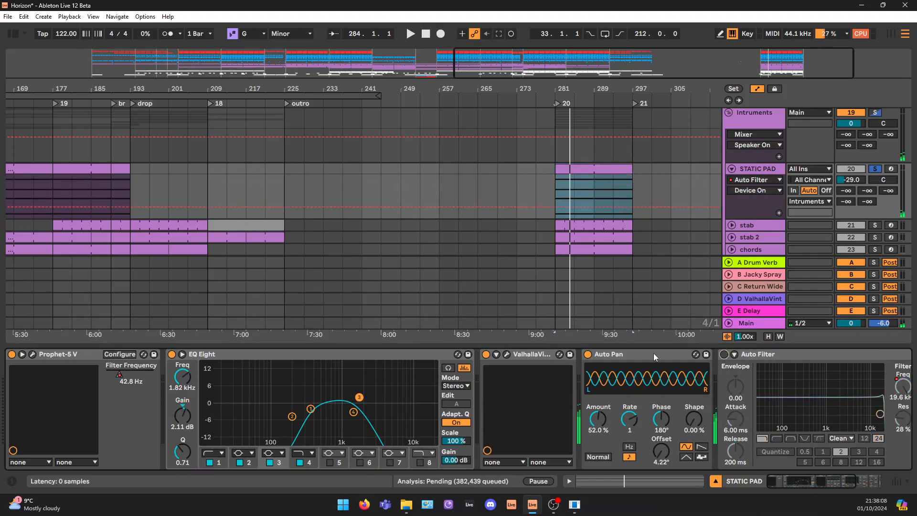
left_click(589, 355)
left_click(485, 355)
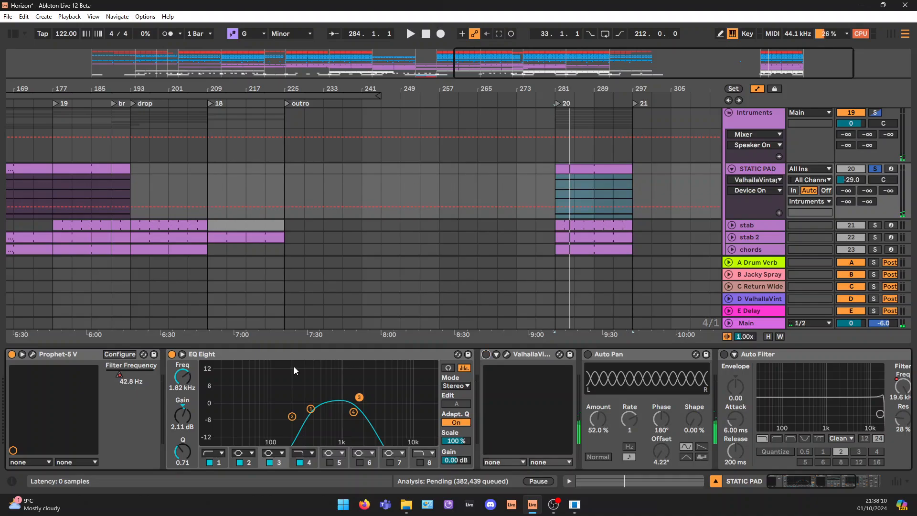
left_click(172, 354)
key("space")
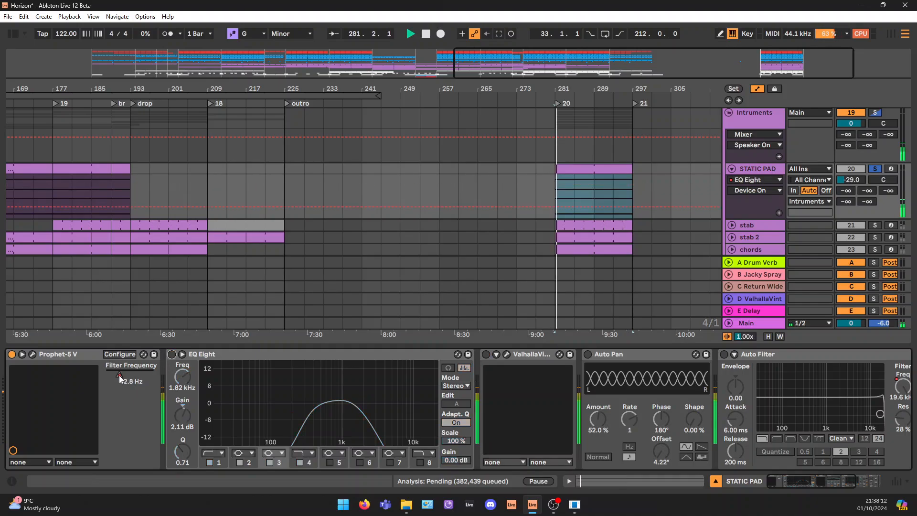
Try moving the Prophet-5 V filter frequency by hand, and re-enable its automation
mouse_move(120, 375)
left_mouse_down()
mouse_move(144, 375)
mouse_move(117, 371)
left_mouse_up()
right_click(119, 374)
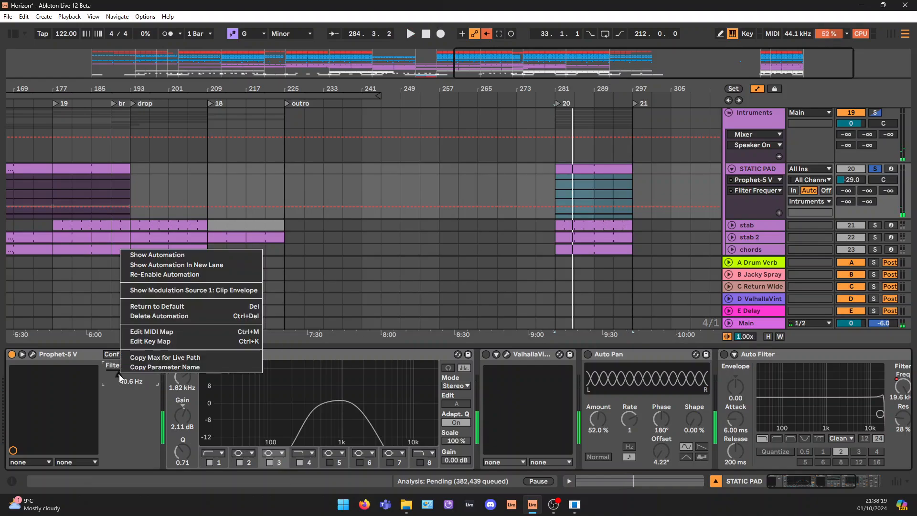
left_click(173, 275)
Re-enable EQ Eight on STATIC PAD, and play the pad while checking the band 4 and band 1 cuts
left_click(173, 354)
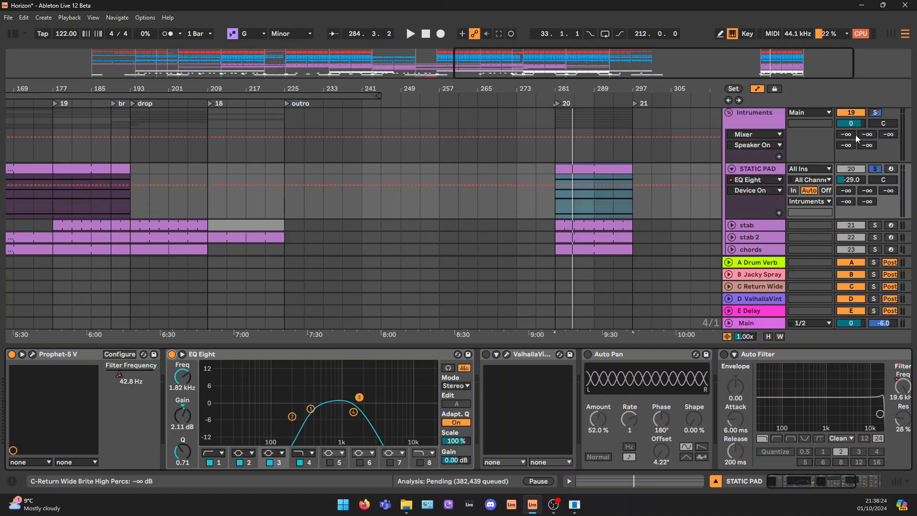
left_click(353, 413)
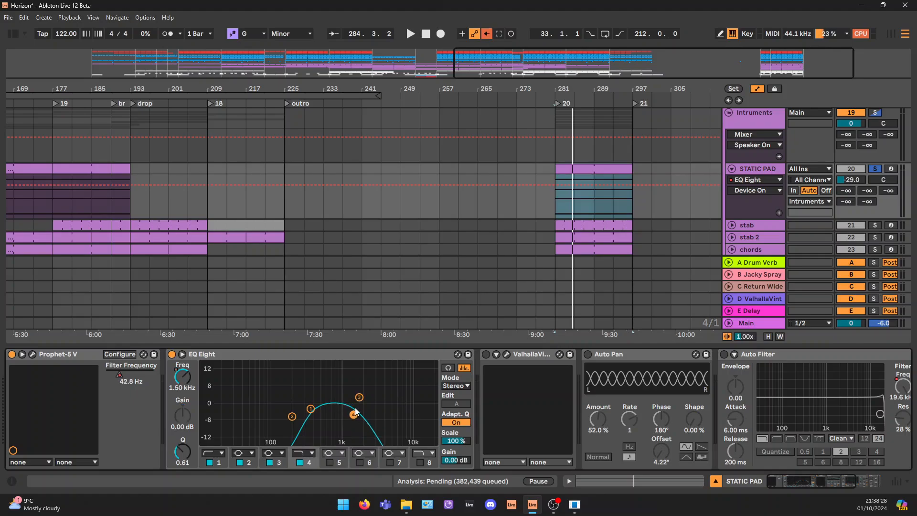
key("space")
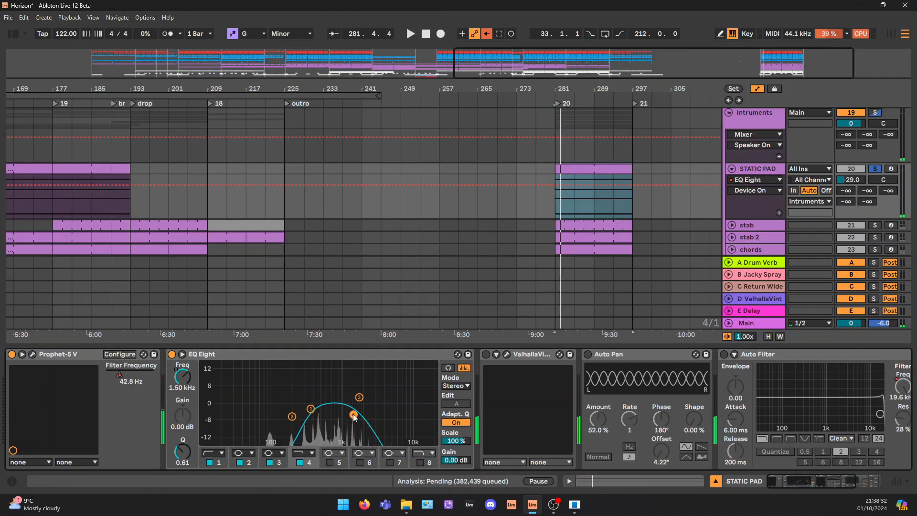
left_click(310, 409)
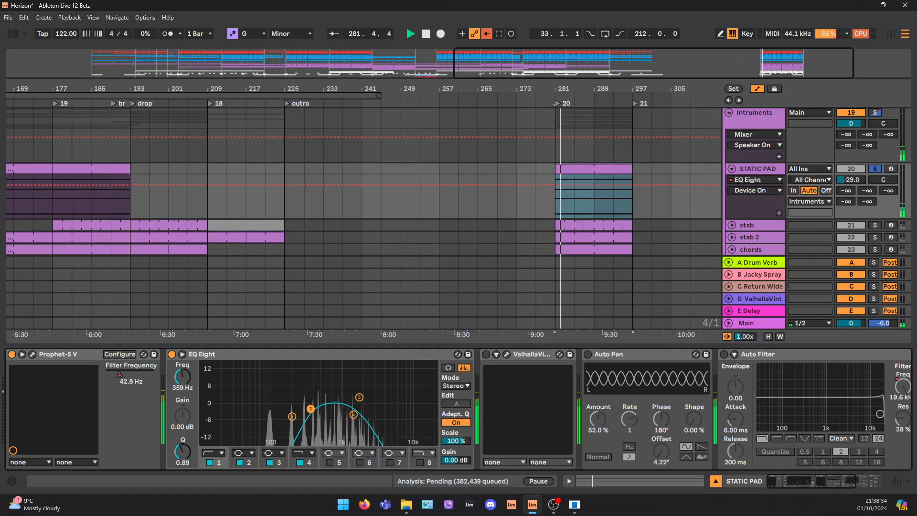
Re-enable ValhallaVintageVerb on STATIC PAD, set its mix to 88% in the plug-in window, and play the pad with reverb
left_click(485, 354)
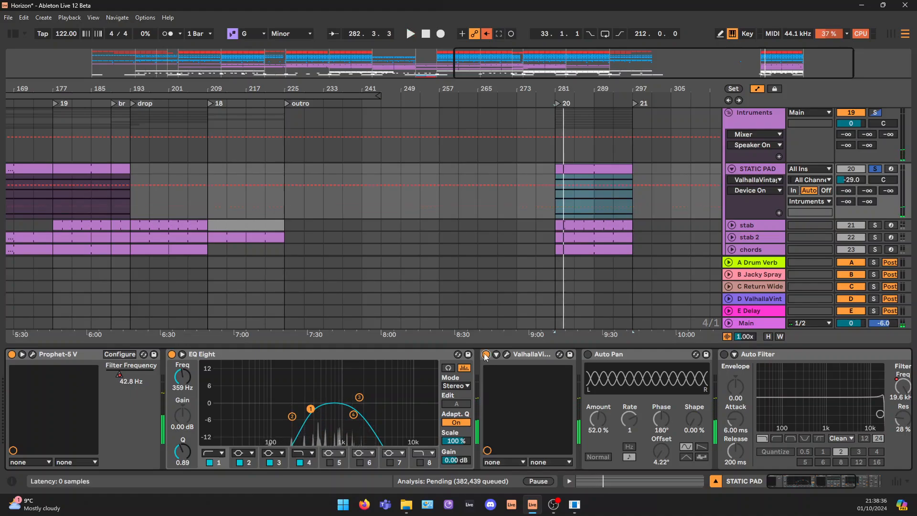
left_click(506, 355)
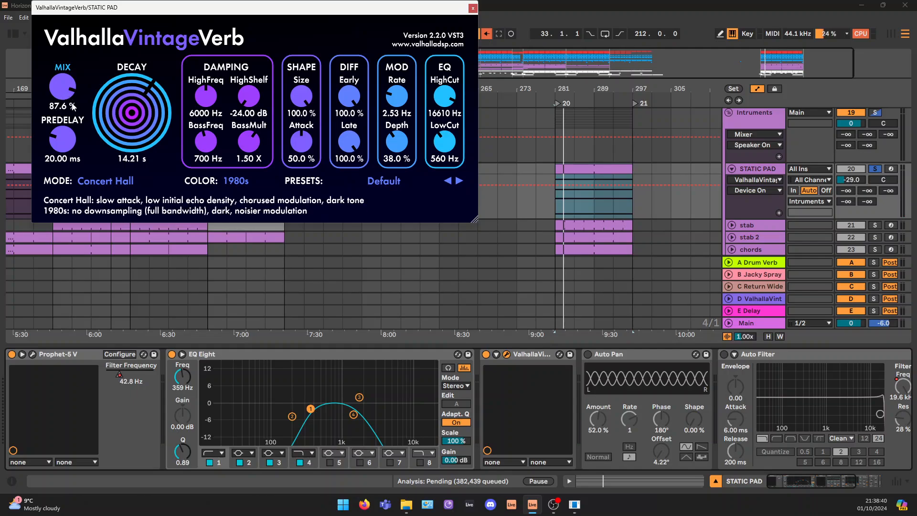
left_click_drag(66, 90, 66, 88)
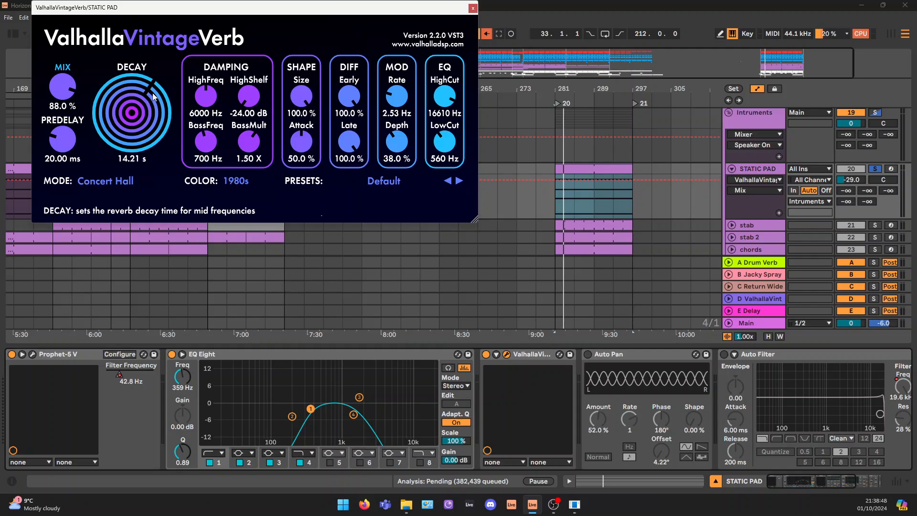
key("space")
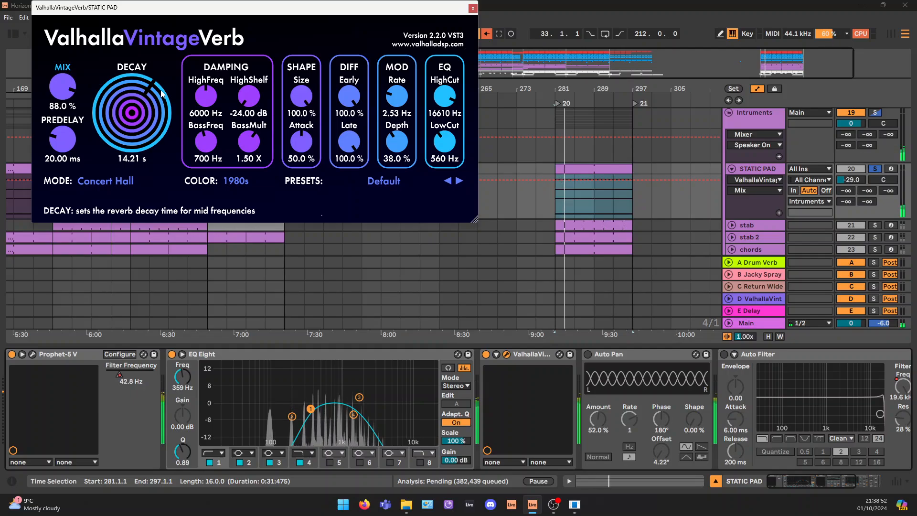
Re-enable Auto Pan on STATIC PAD, close the reverb window, and play the pad with the panning
left_click(588, 354)
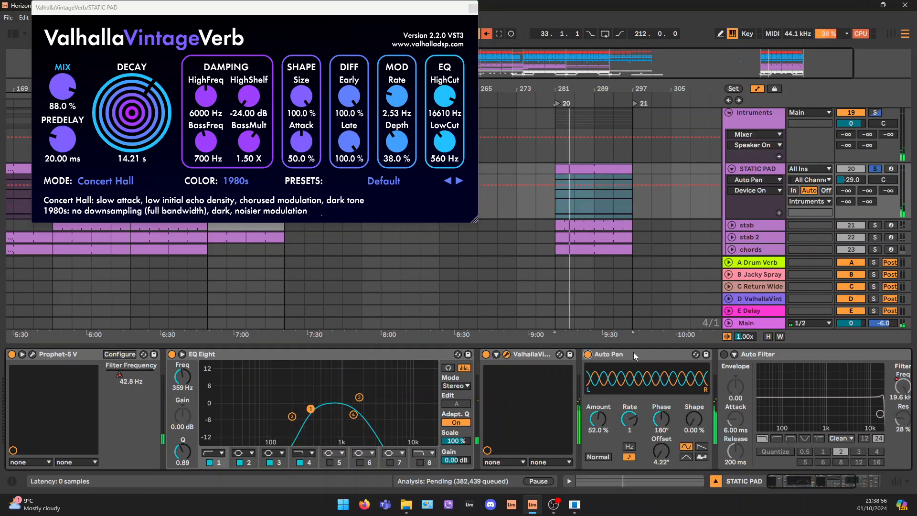
left_click(472, 9)
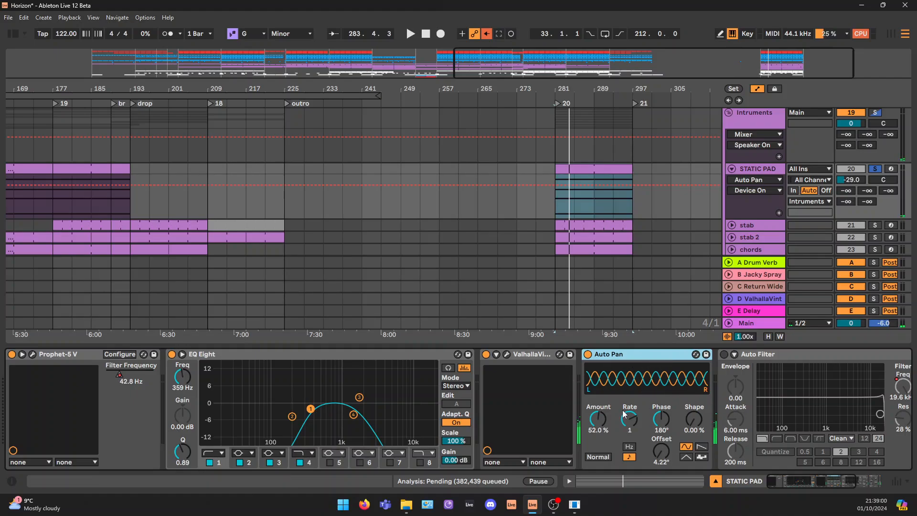
key("space")
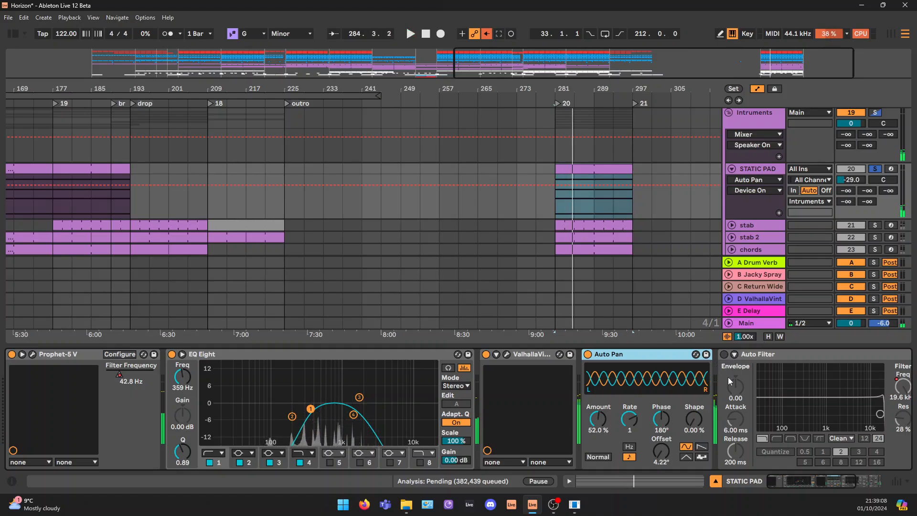
Re-enable Auto Filter on STATIC PAD and show its filter frequency automation across the full arrangement
left_click_drag(802, 480, 817, 480)
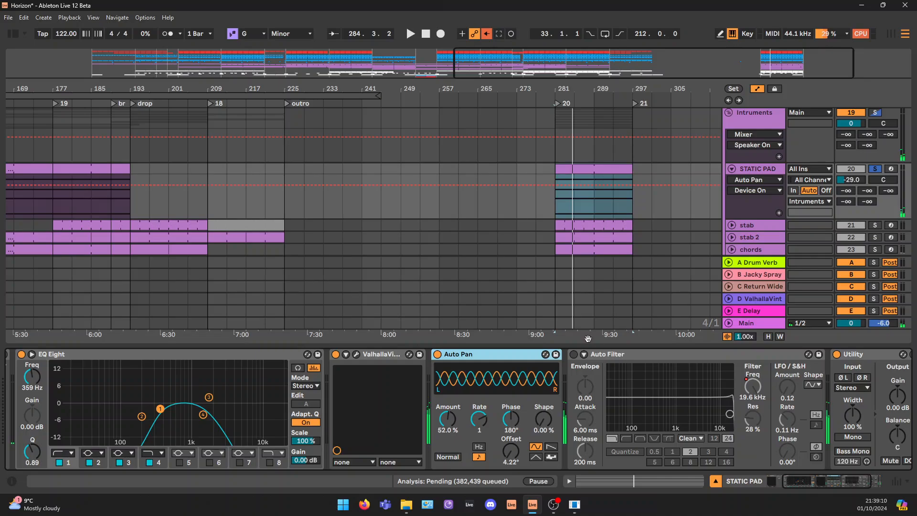
left_click(573, 355)
left_click_drag(729, 66, 705, 34)
left_click(752, 387)
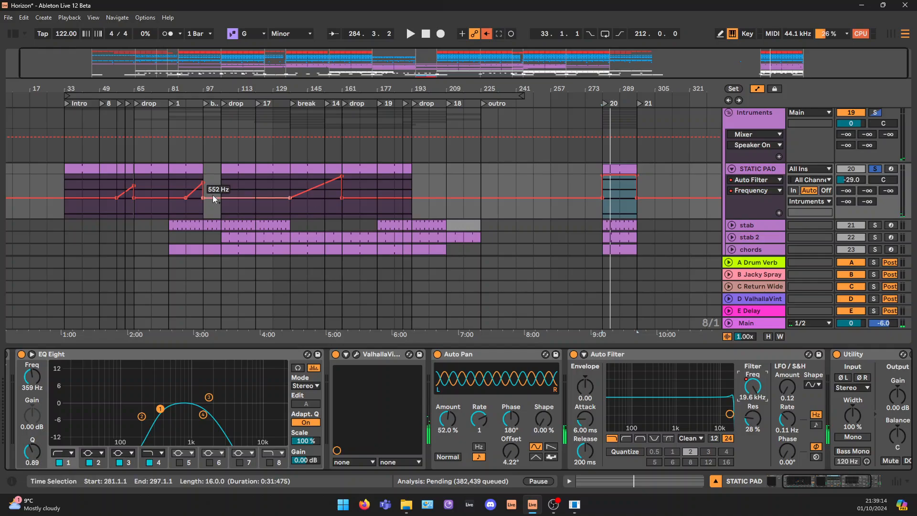
Select the rising filter frequency automation sections on STATIC PAD starting at bars 57, 89 and 137 in turn
left_click(124, 189)
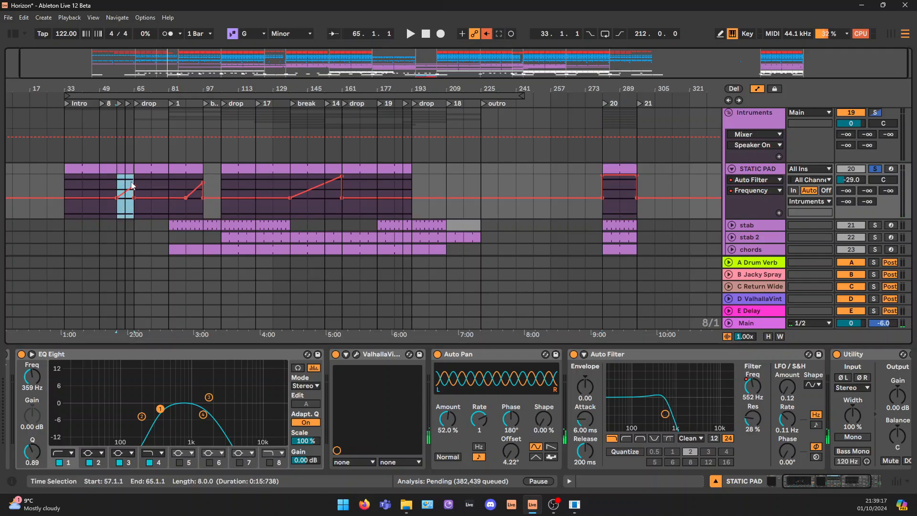
left_click(190, 186)
left_click_drag(207, 184, 224, 184)
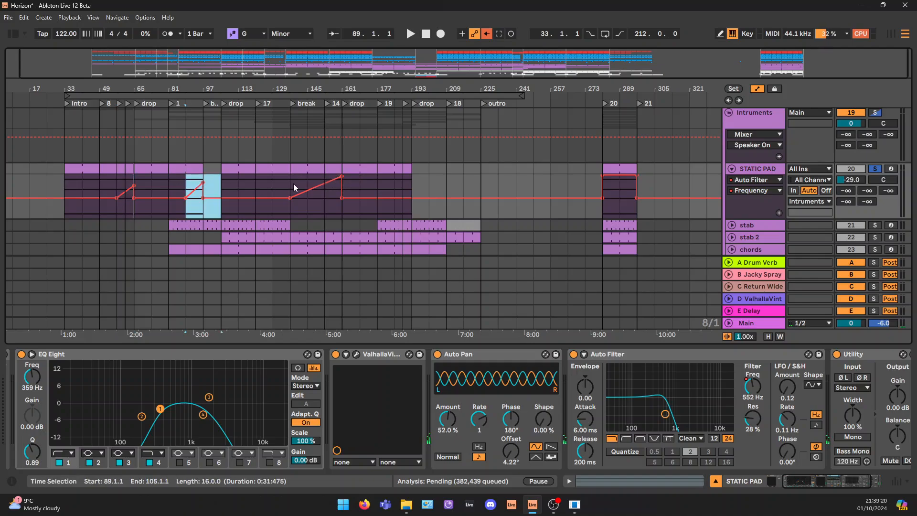
left_click_drag(295, 187, 349, 185)
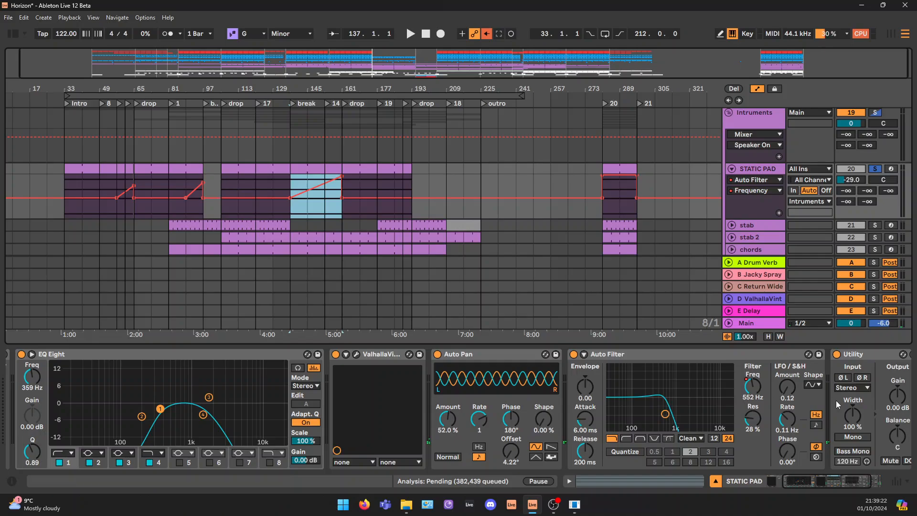
Unfold the Compressor at the end of STATIC PAD's device chain to inspect its kick sidechain settings
left_click_drag(834, 483, 844, 483)
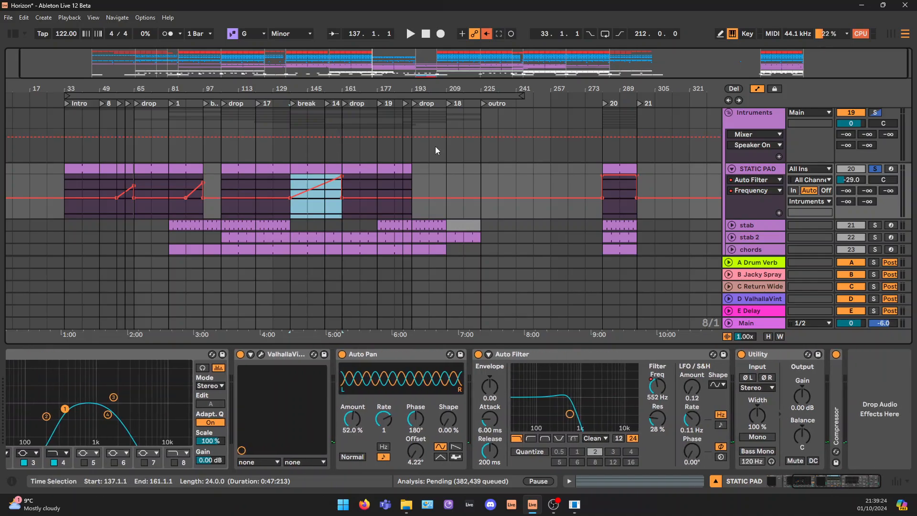
left_click_drag(434, 75, 434, 61)
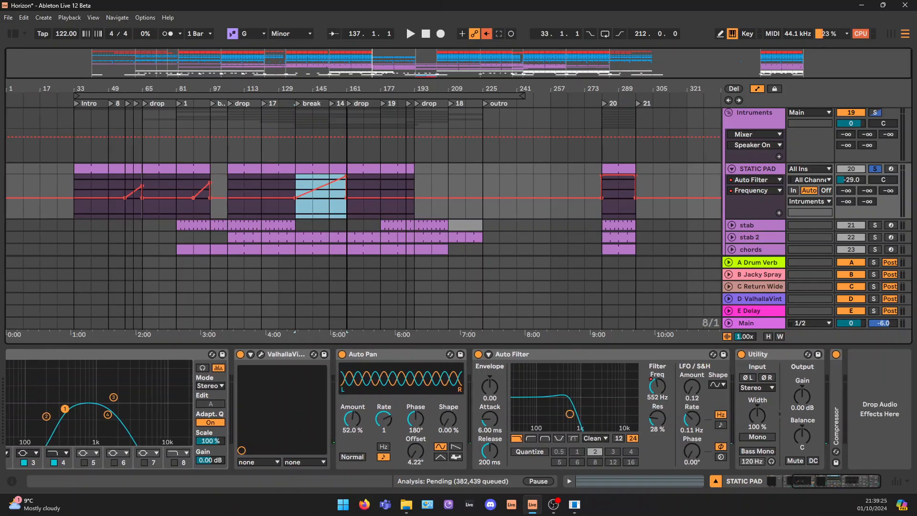
double_click(839, 392)
left_click(835, 483)
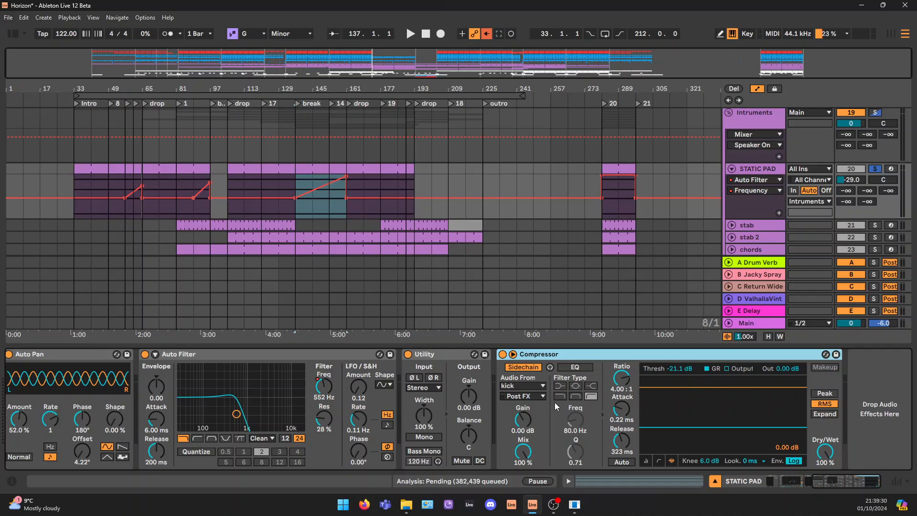
Play the pad from bar 281 while checking the sidechain Compressor's gain reduction and threshold
left_click(622, 181)
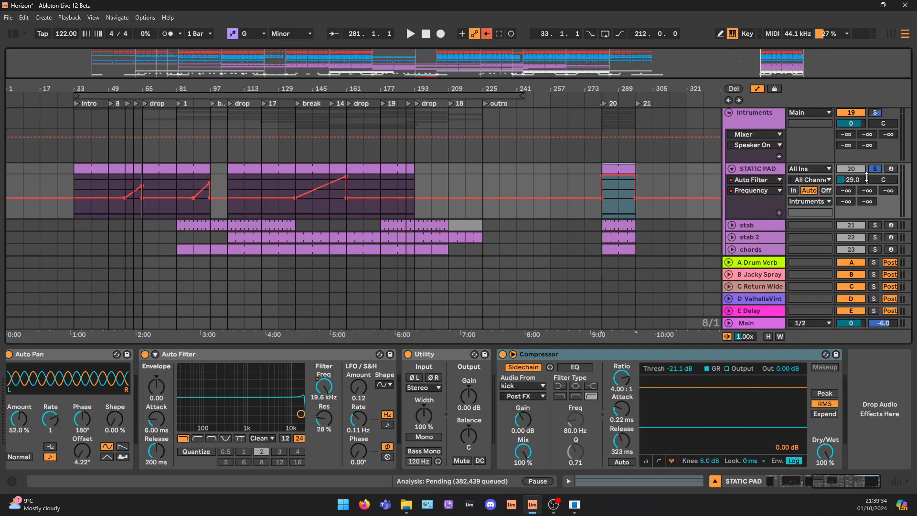
key("space")
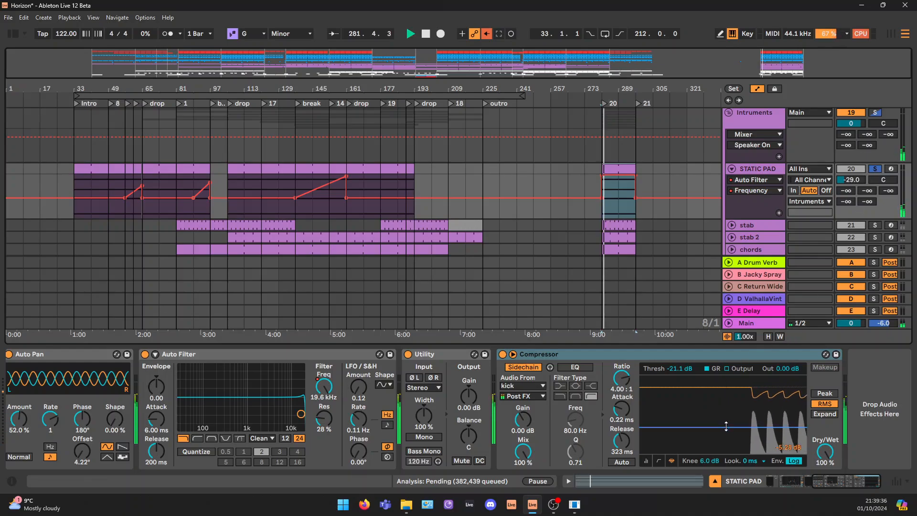
mouse_move(726, 427)
left_mouse_down()
mouse_move(726, 438)
mouse_move(726, 426)
left_mouse_up()
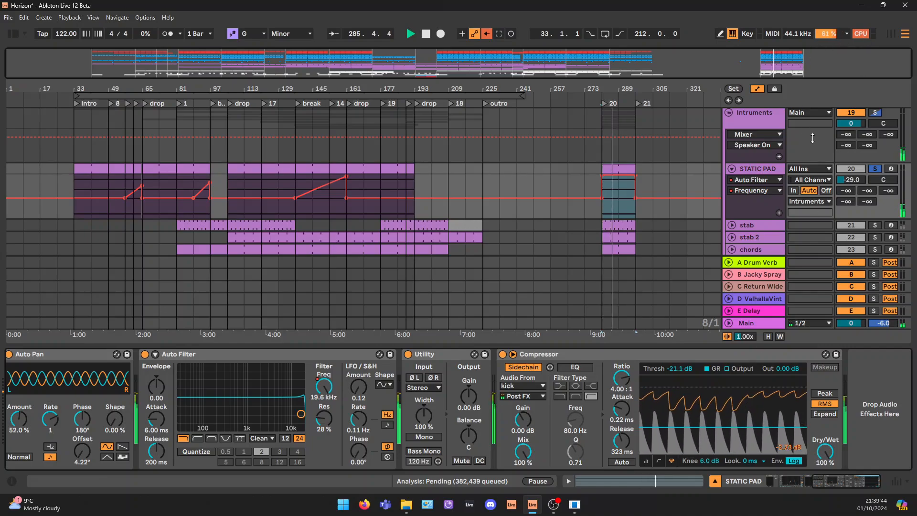
key("space")
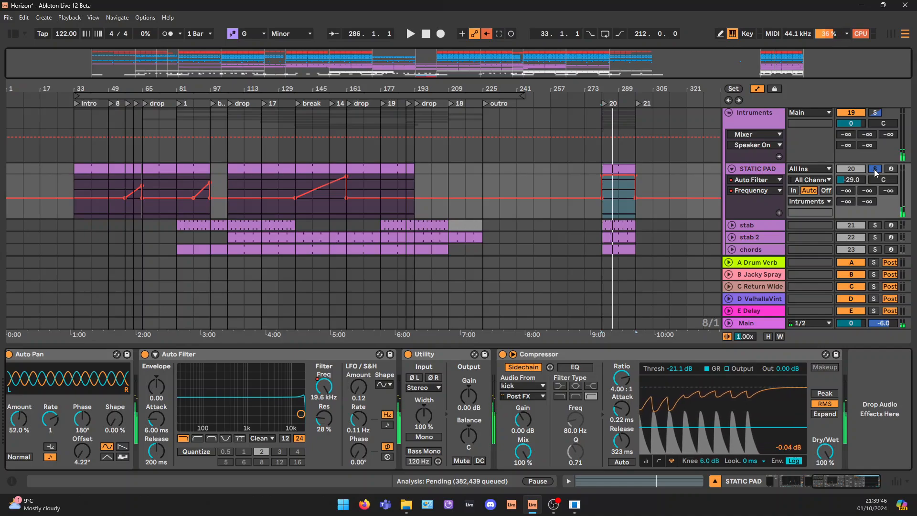
Solo the stab track, unfold it, and select it to show its device chain
scroll(873, 191, "down", 2)
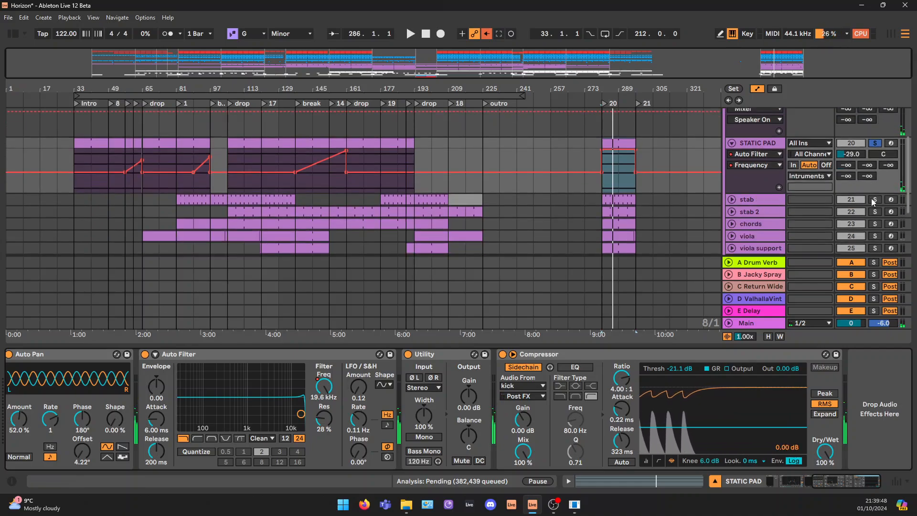
left_click(874, 199)
left_click(753, 197)
left_click(731, 199)
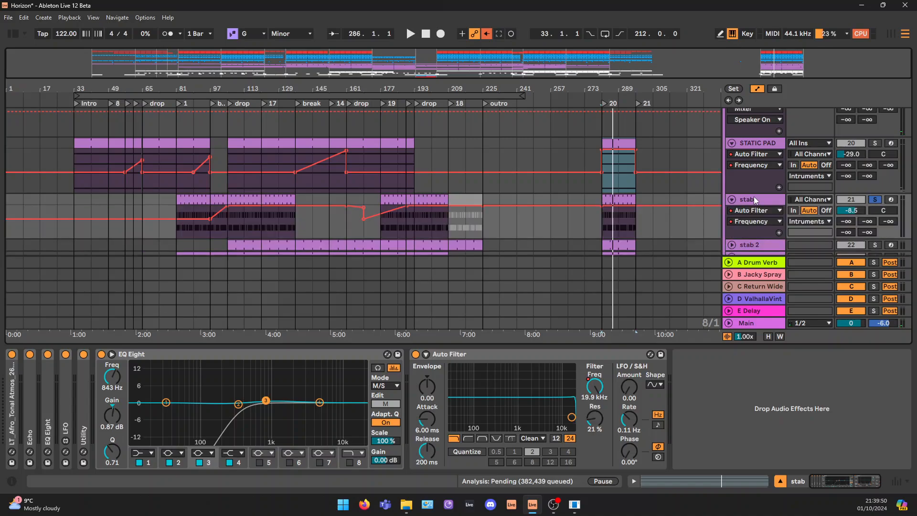
left_click(754, 200)
scroll(745, 157, "down", 1)
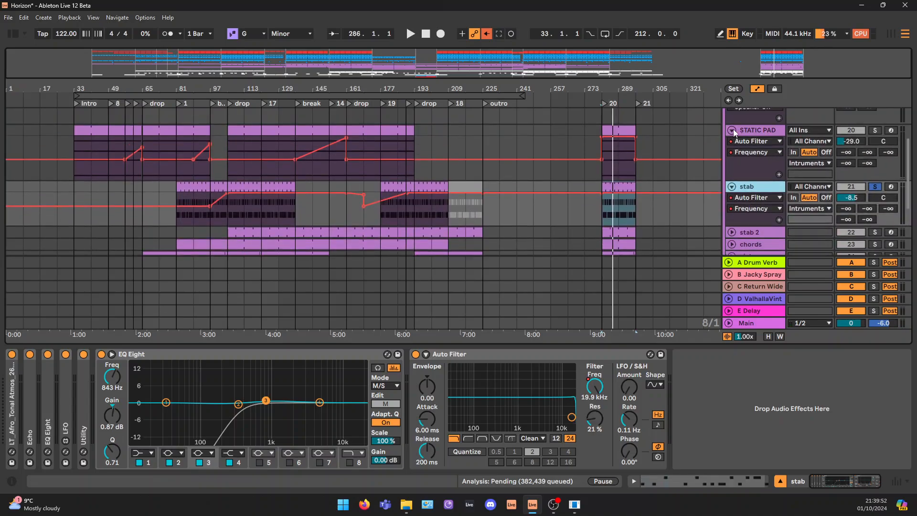
Fold the STATIC PAD track and enlarge the stab track around the loop at bar 281
left_click(733, 130)
scroll(707, 160, "down", 1)
left_click_drag(818, 57, 811, 58)
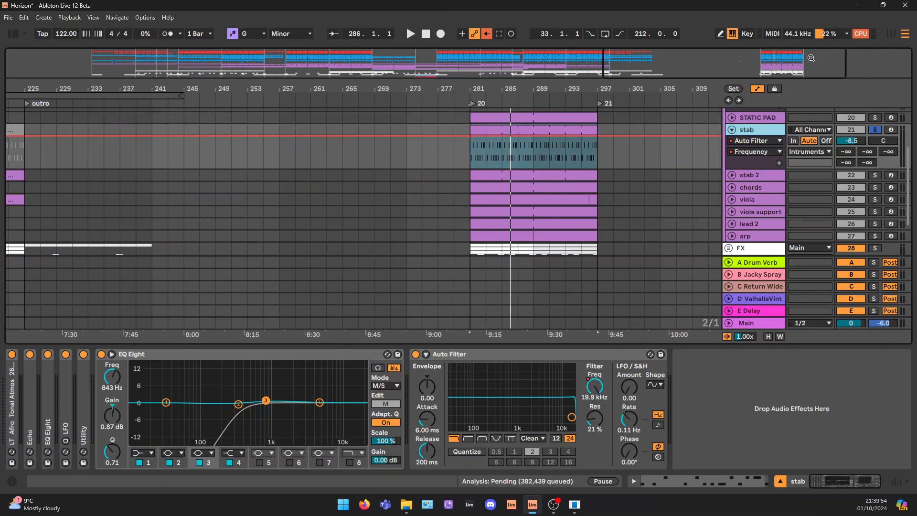
left_click_drag(753, 177, 752, 194)
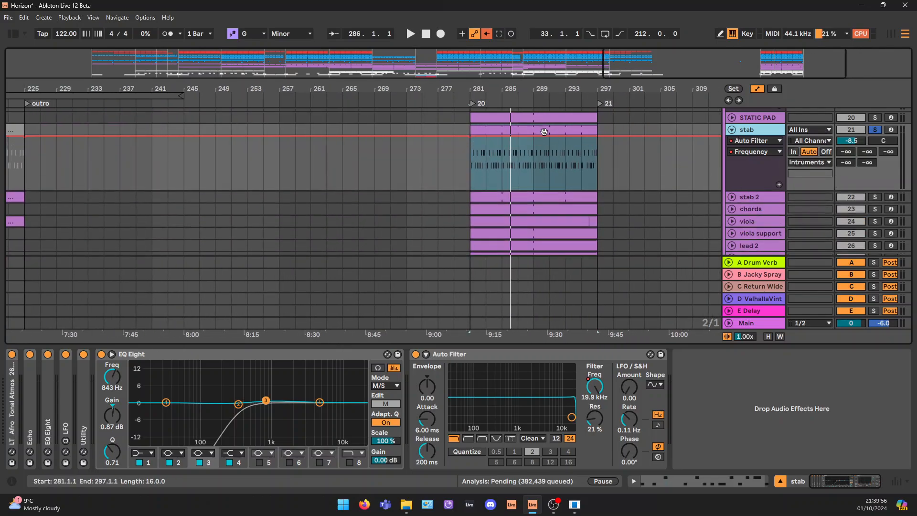
Open the stab clip at bar 281 and go through its B♭2 and C3 notes group by group
double_click(544, 131)
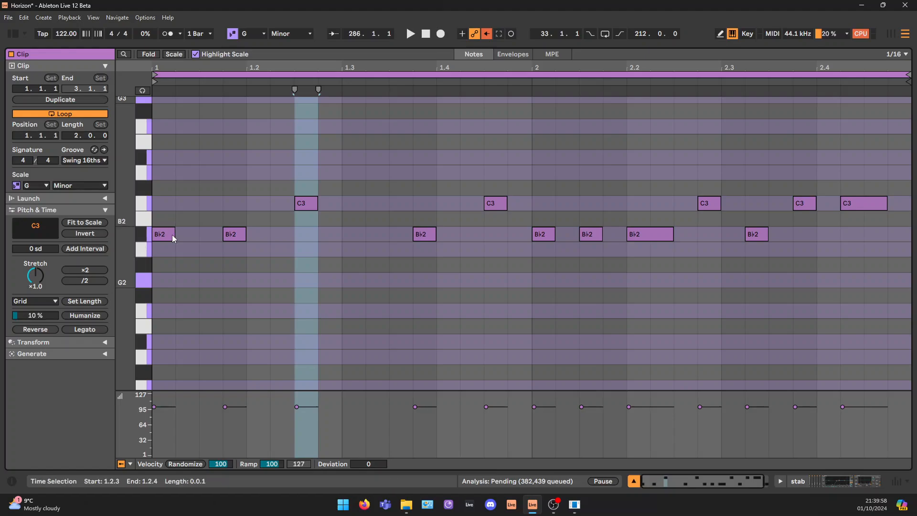
left_click_drag(158, 185, 340, 264)
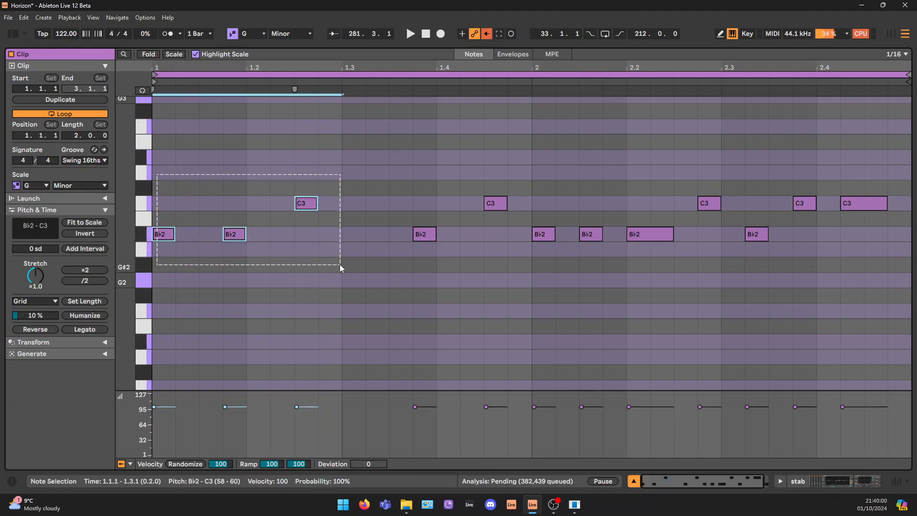
left_click_drag(414, 148, 503, 262)
left_click_drag(523, 147, 910, 263)
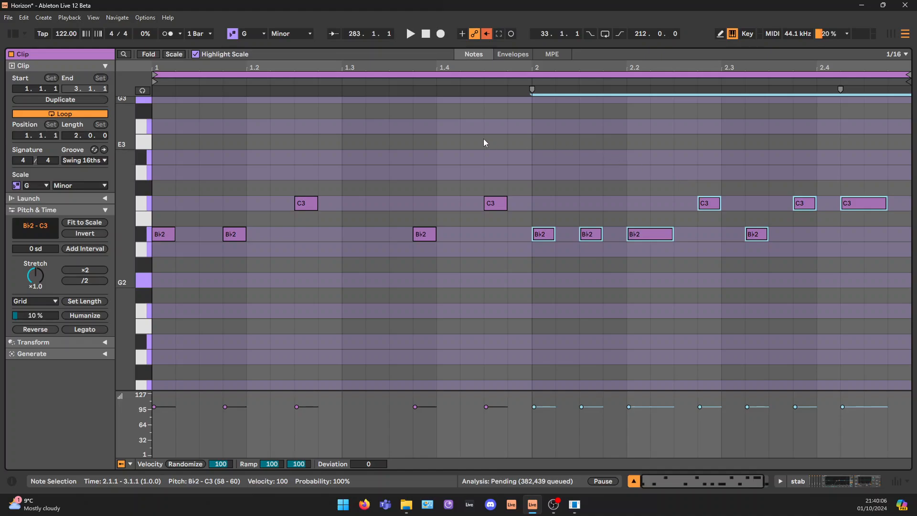
left_click_drag(151, 148, 911, 293)
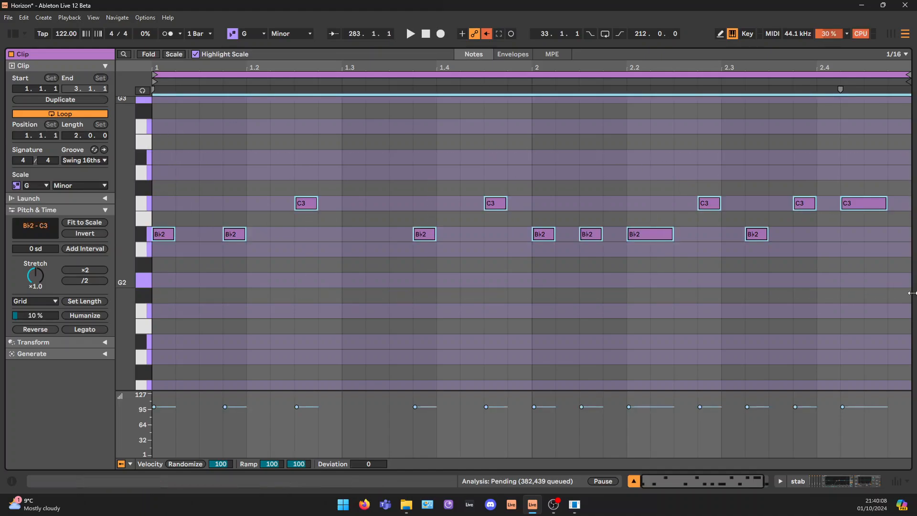
Return to the stab track's device chain and play its soloed clip from bar 281
left_click(847, 487)
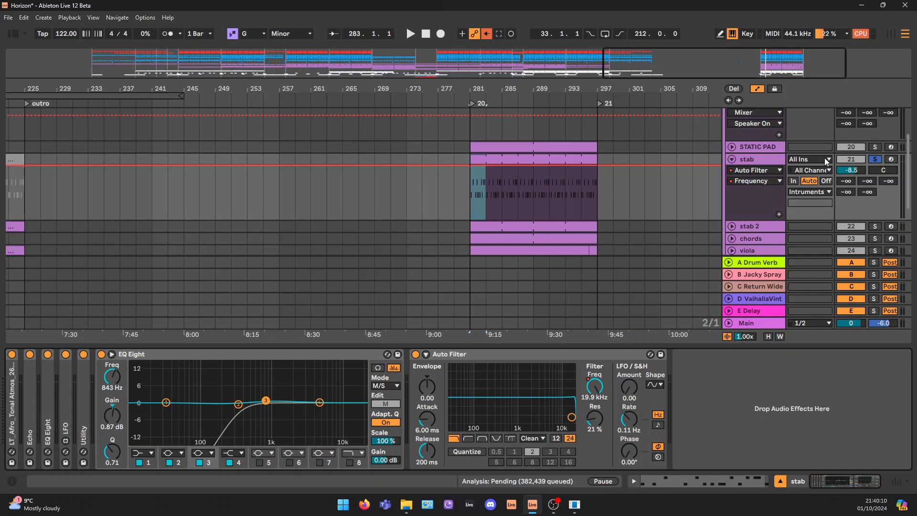
left_click(517, 160)
key("space")
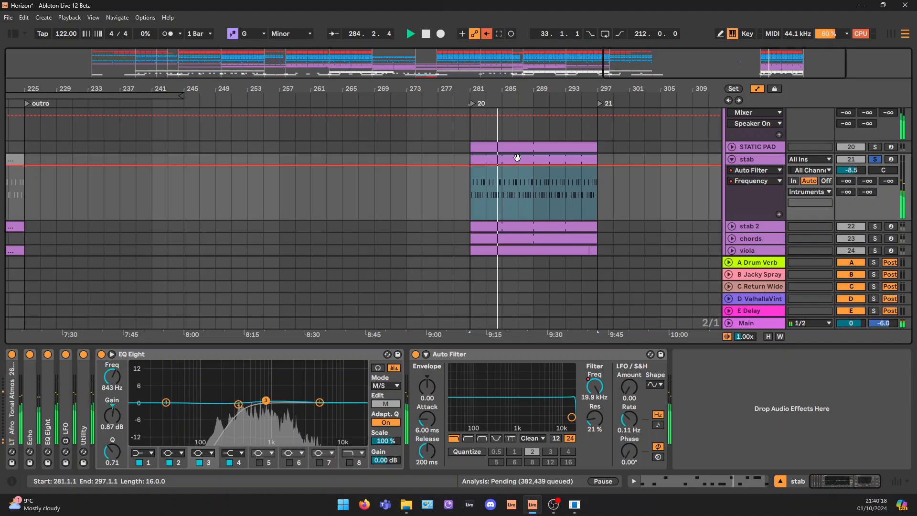
Unfold the stab's sample instrument and Echo, and play the stab with Echo bypassed and re-enabled for comparison
double_click(13, 392)
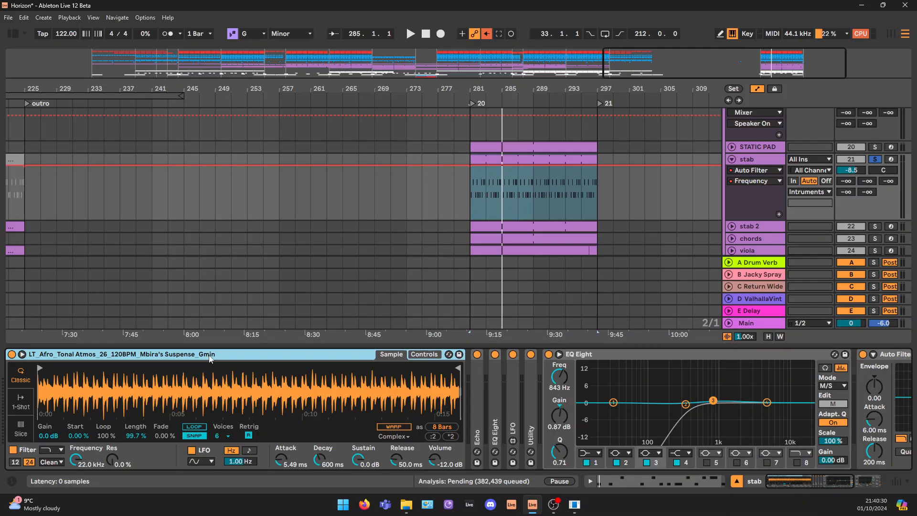
double_click(477, 388)
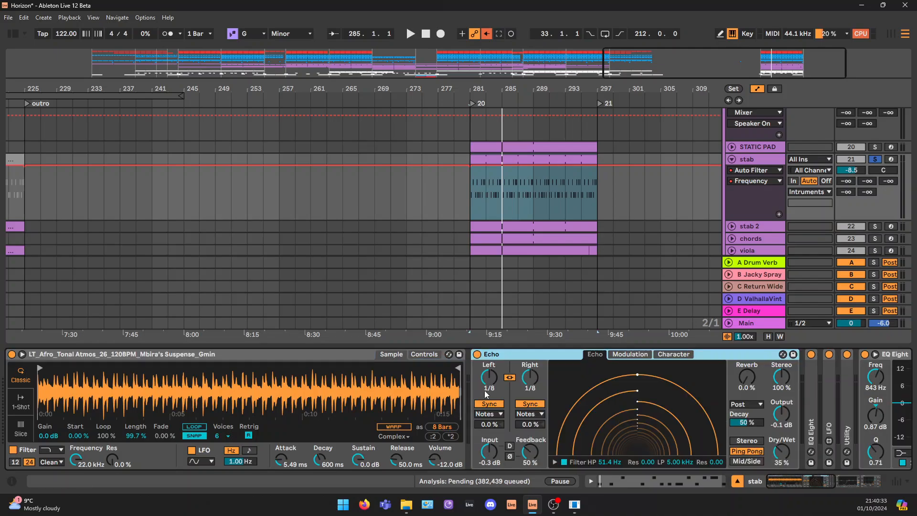
left_click(477, 356)
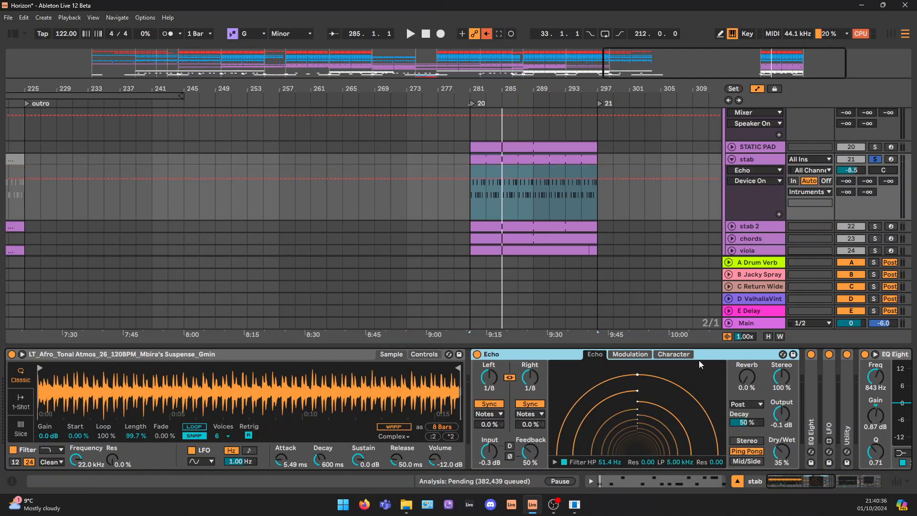
key("b")
key("space")
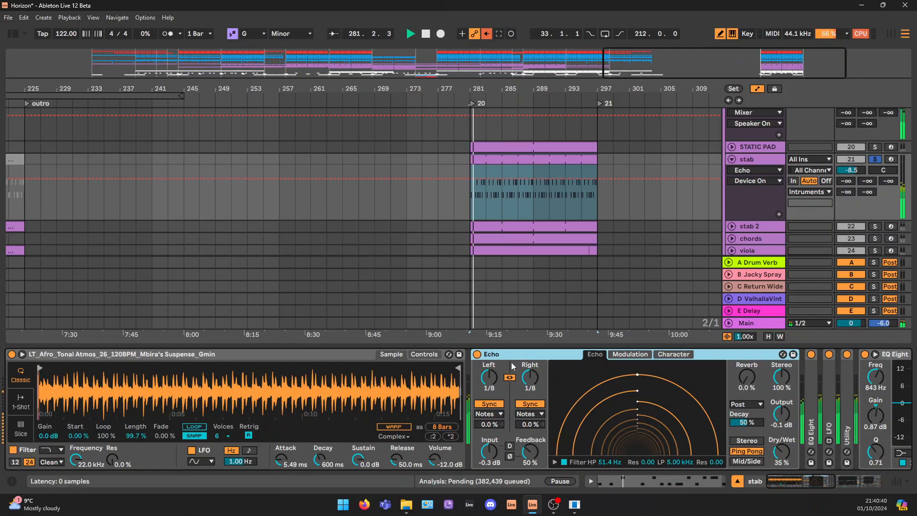
left_click(476, 354)
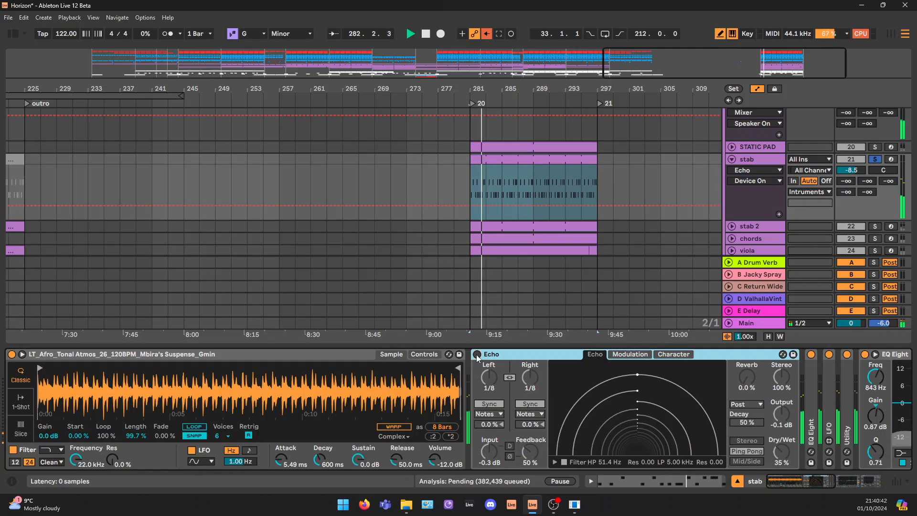
left_click(476, 354)
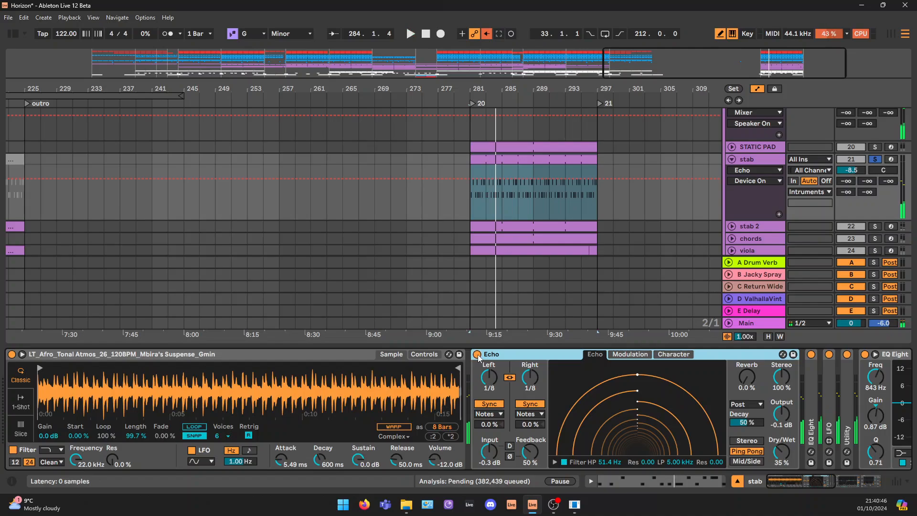
Unfold the first EQ Eight and the LFO after Echo in the stab chain to inspect their settings
left_click_drag(802, 483, 820, 484)
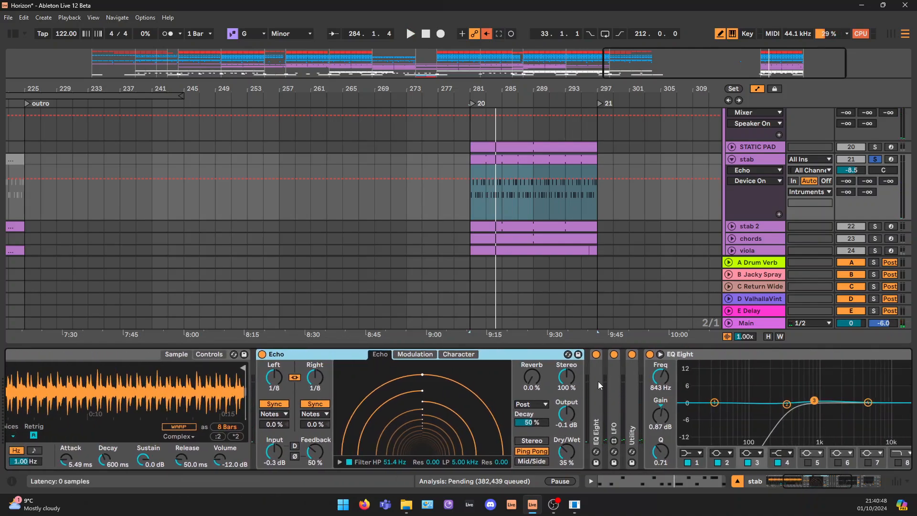
double_click(595, 381)
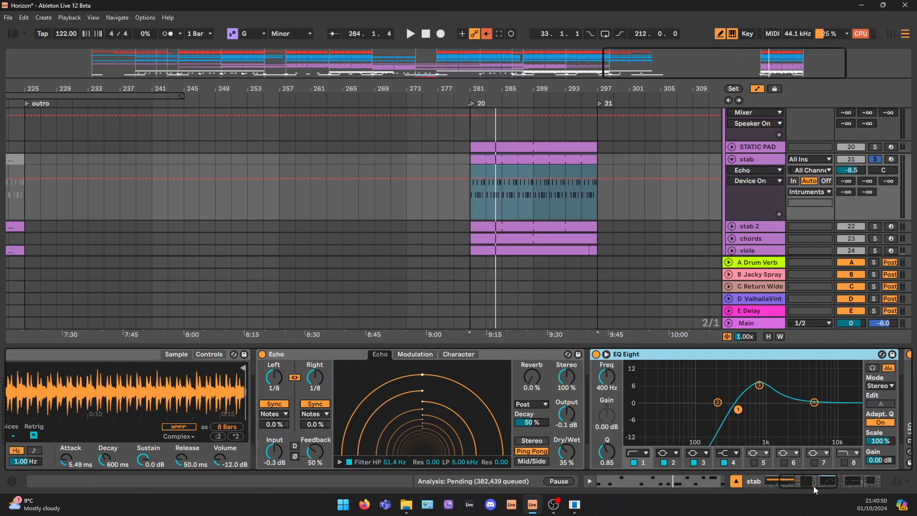
left_click_drag(813, 486, 833, 486)
double_click(603, 377)
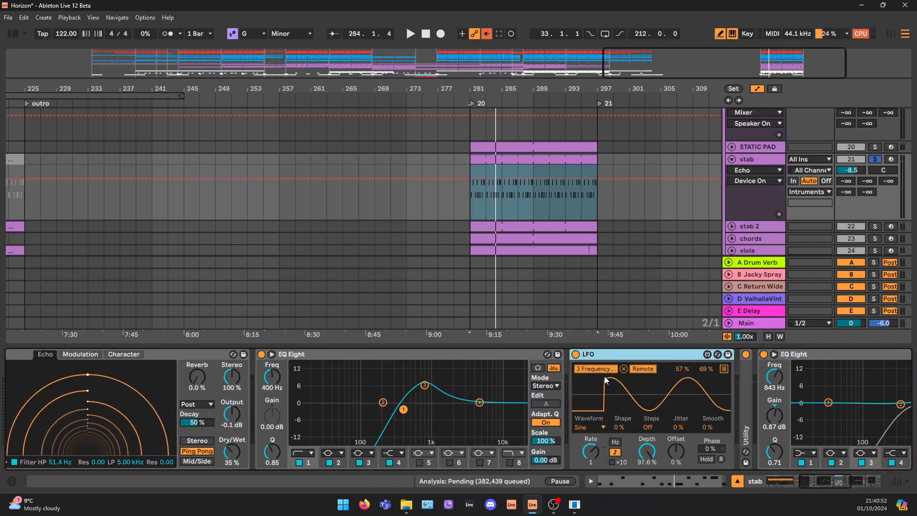
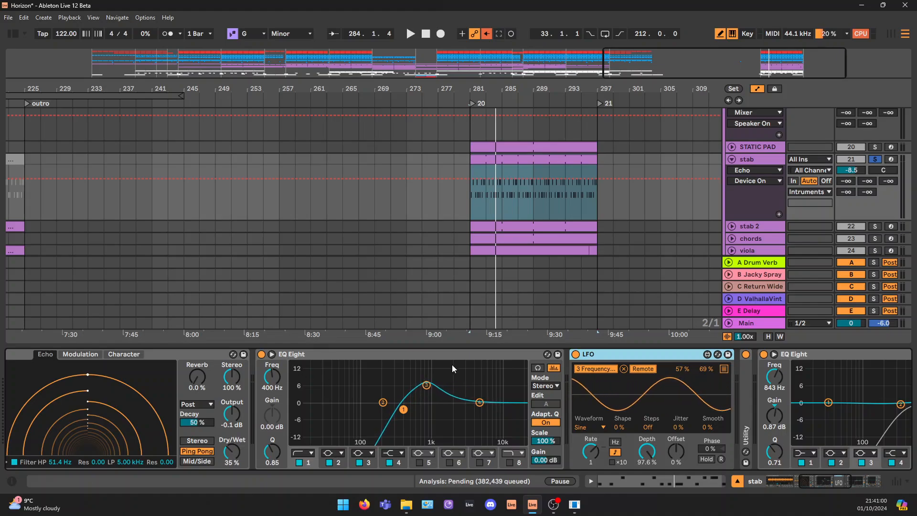
Play the soloed stab to watch the LFO sweep the first EQ Eight's band 3, and fold both devices away
left_click(426, 387)
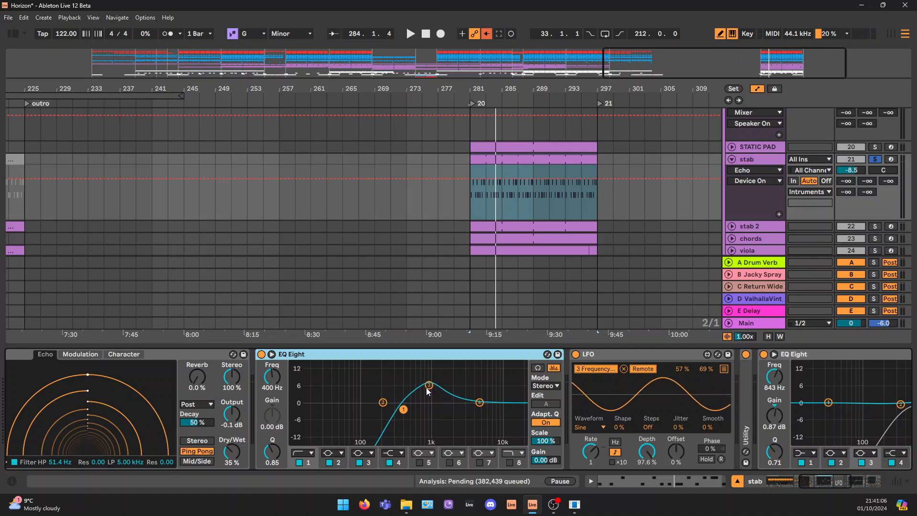
key("space")
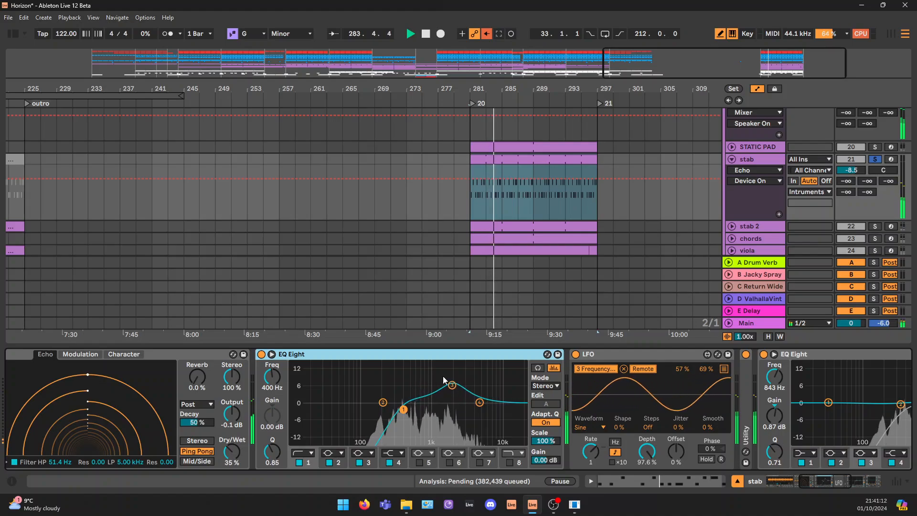
key("space")
double_click(363, 354)
double_click(363, 354)
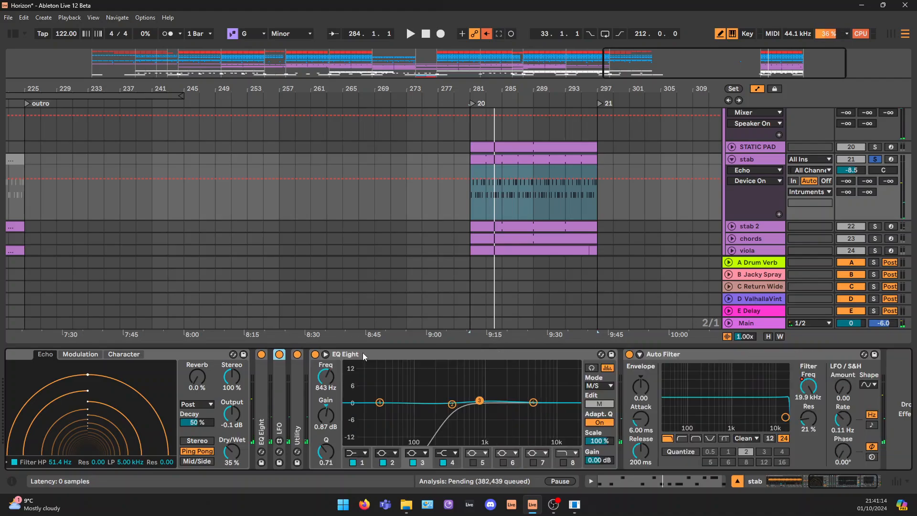
Inspect the mid and side curves of the stab's second EQ Eight, switching between them with the clip playing
left_click(361, 356)
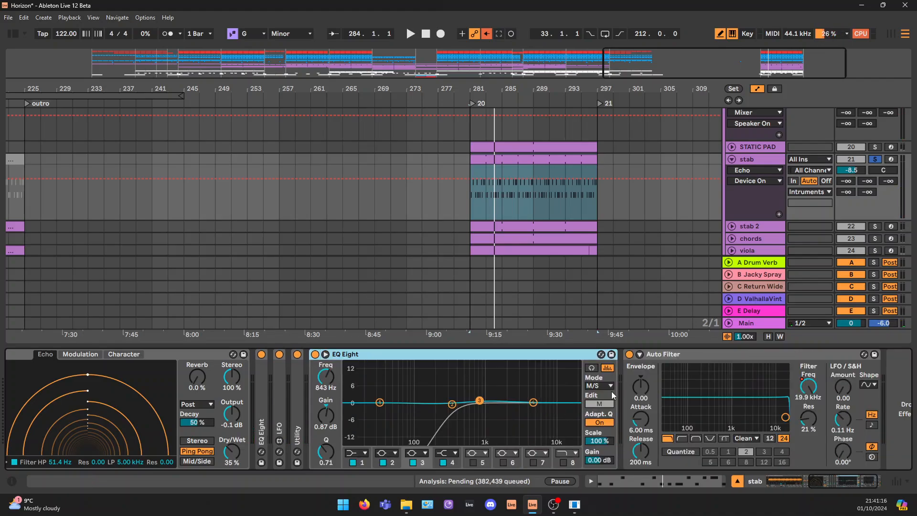
left_click(599, 404)
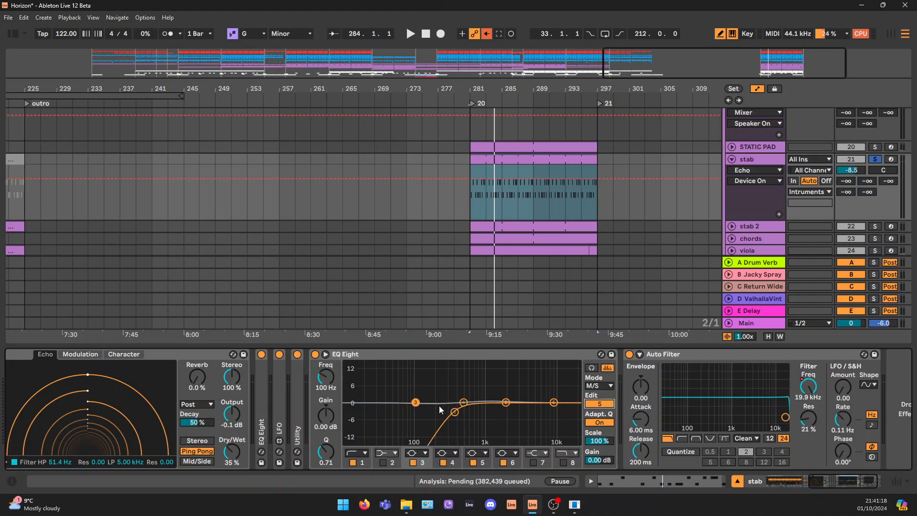
left_click_drag(455, 413, 457, 412)
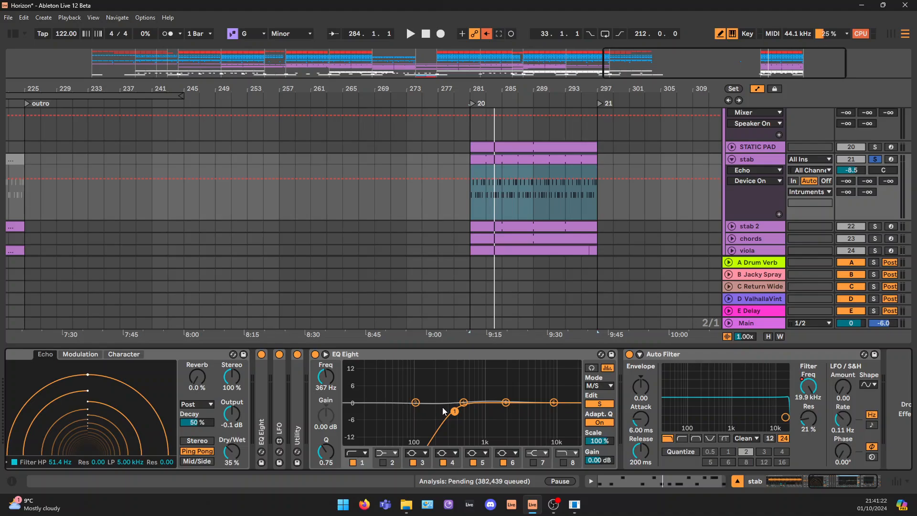
left_click(415, 402)
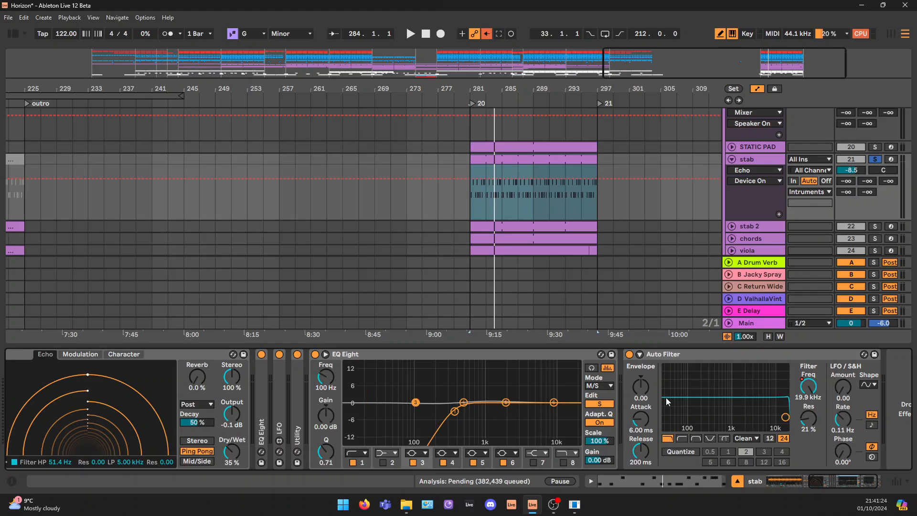
left_click(612, 403)
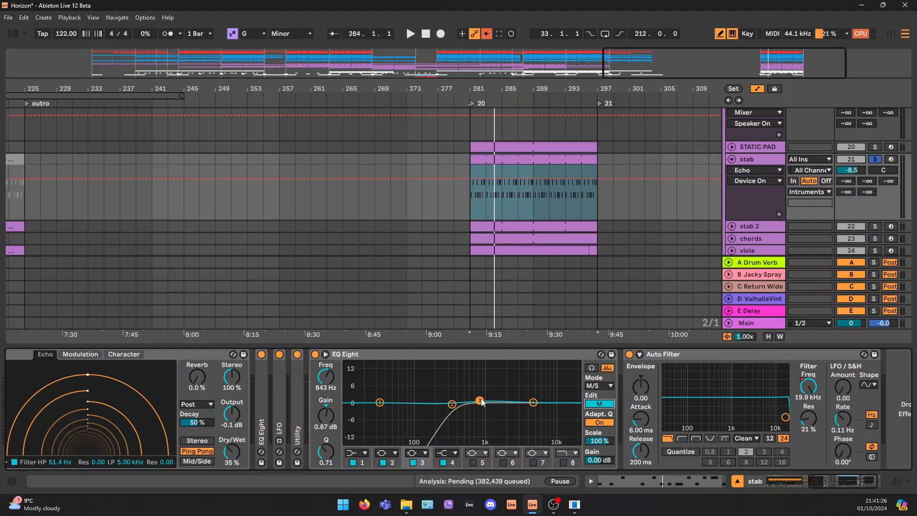
key("space")
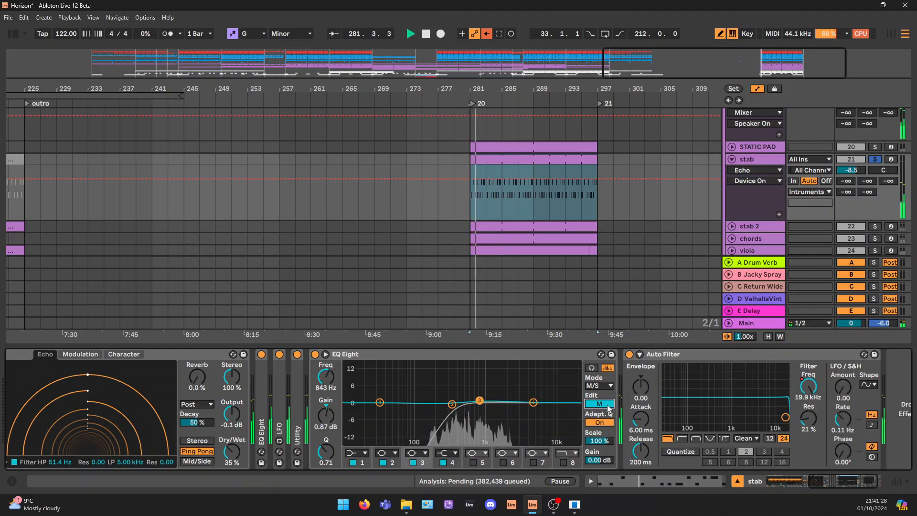
left_click(606, 405)
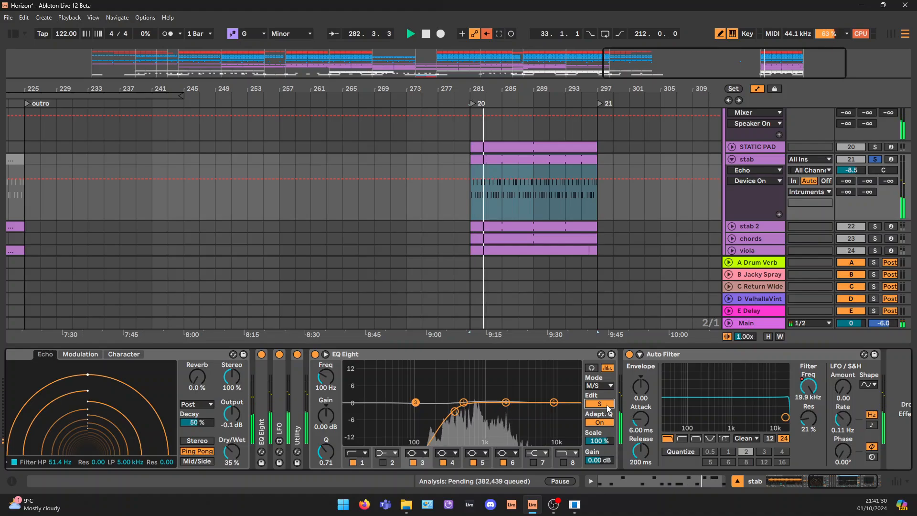
Show the stab's Auto Filter frequency automation across the full arrangement, and fold the stab track
left_click(808, 376)
key("w")
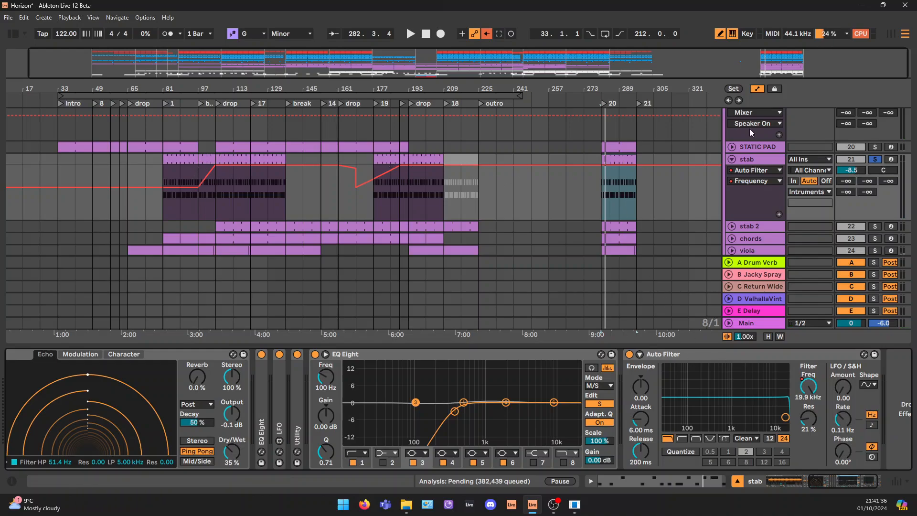
left_click(733, 159)
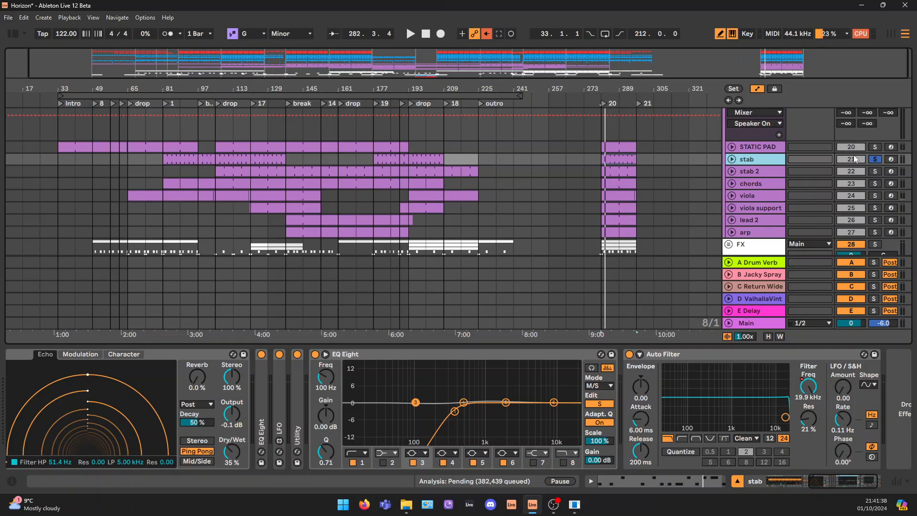
Solo and unfold the stab 2 track, and play its clip from bar 281
left_click(775, 172)
left_click(731, 171)
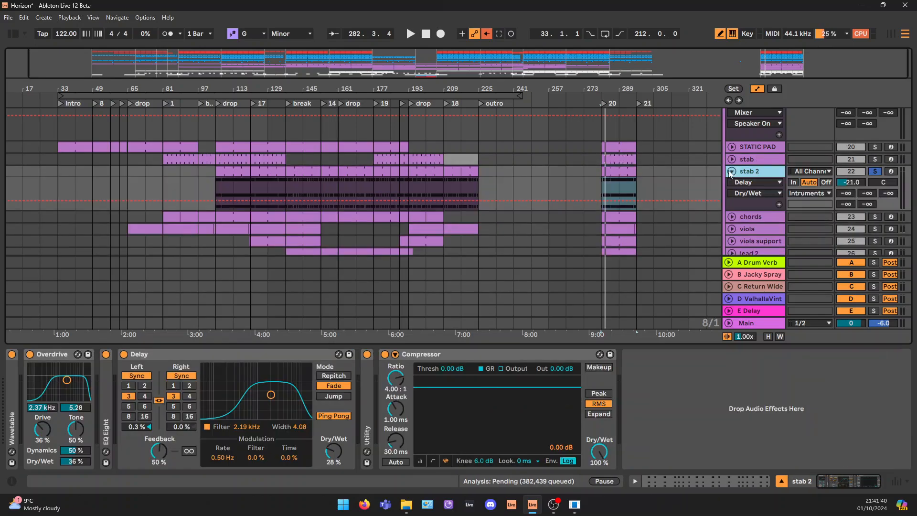
left_click(627, 173)
key("space")
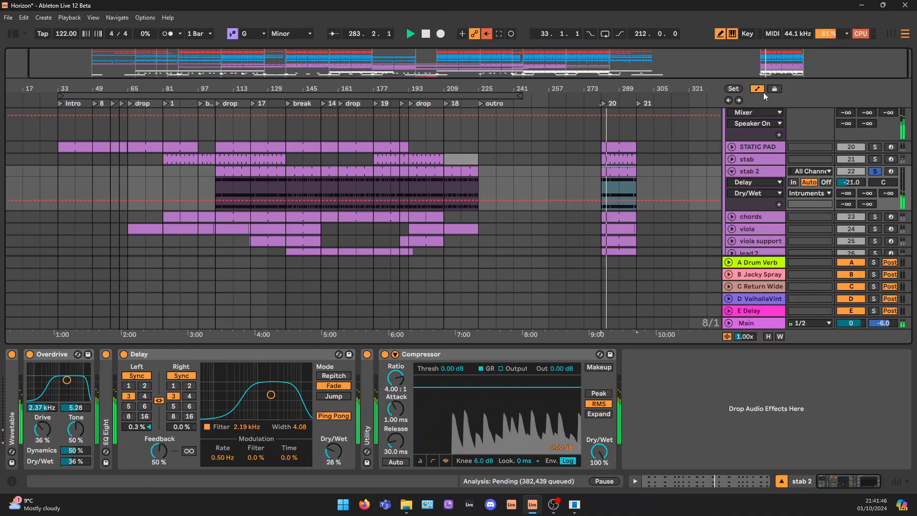
left_click_drag(794, 57, 794, 62)
key("space")
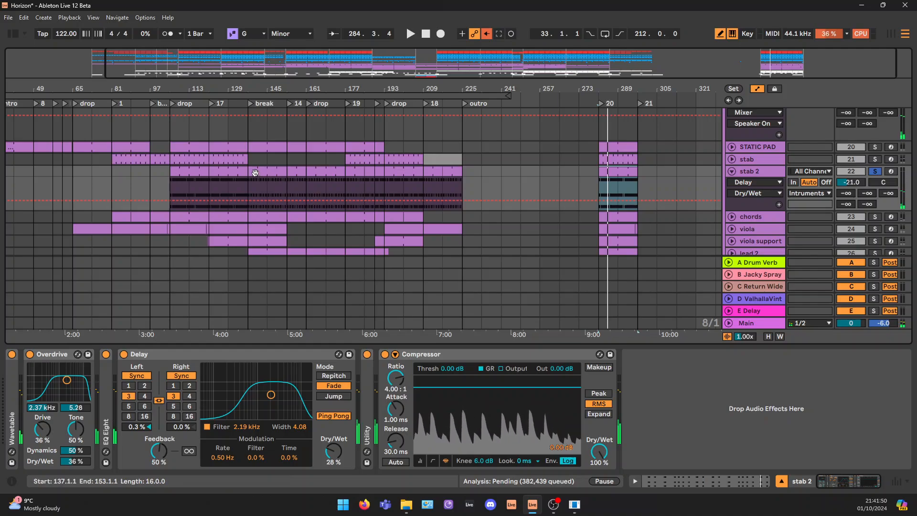
Unfold the stab track and compare its clips and Auto Filter frequency automation with stab 2's clips across the arrangement
left_click(731, 159)
scroll(327, 180, "down", 2)
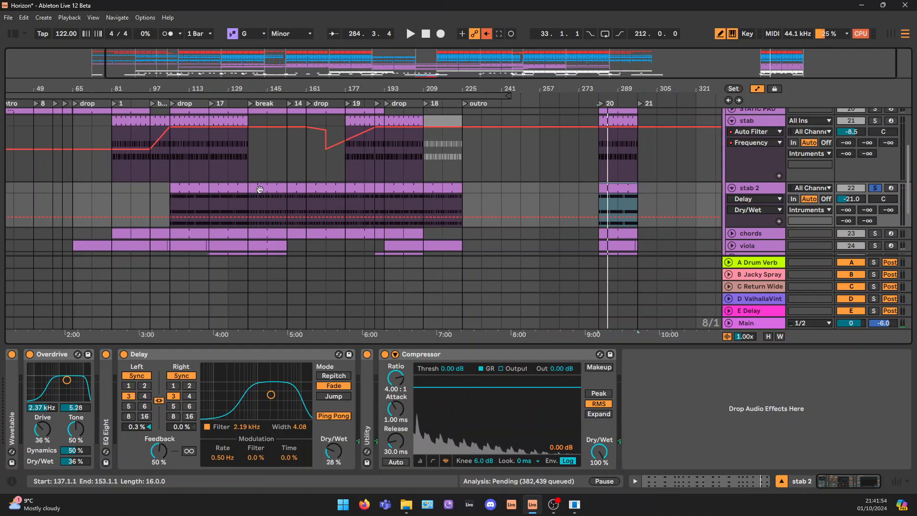
left_click(278, 186)
left_click(315, 184)
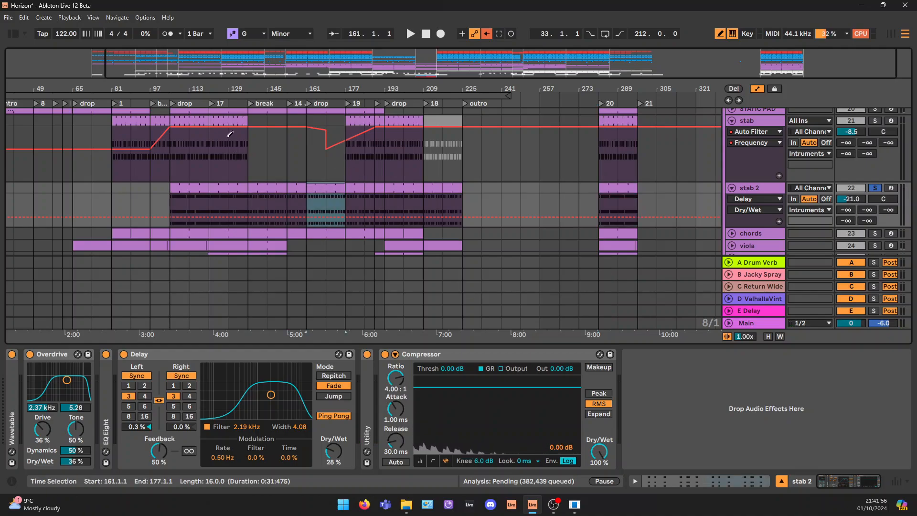
left_click(222, 186)
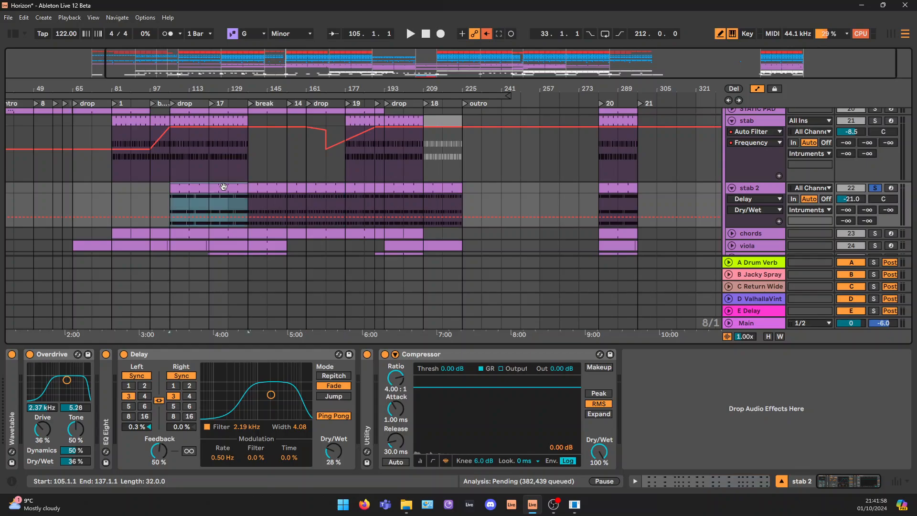
left_click(766, 121)
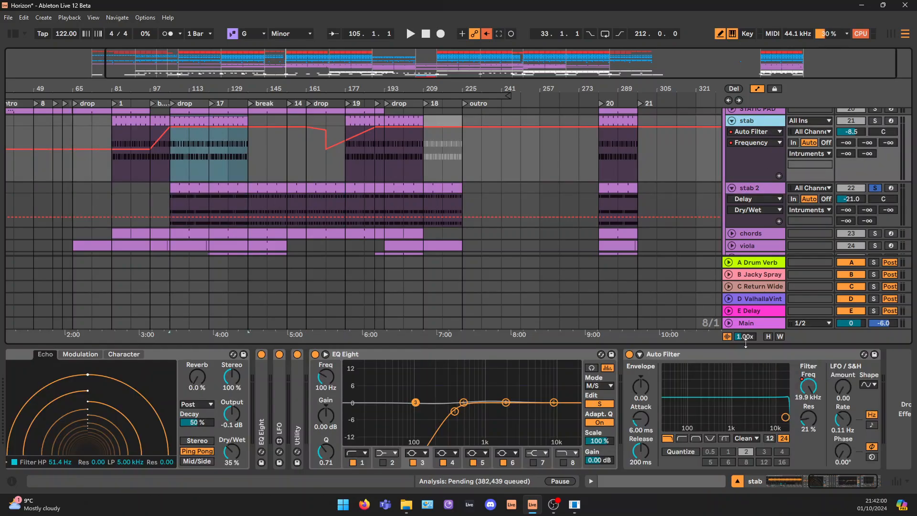
left_click(809, 385)
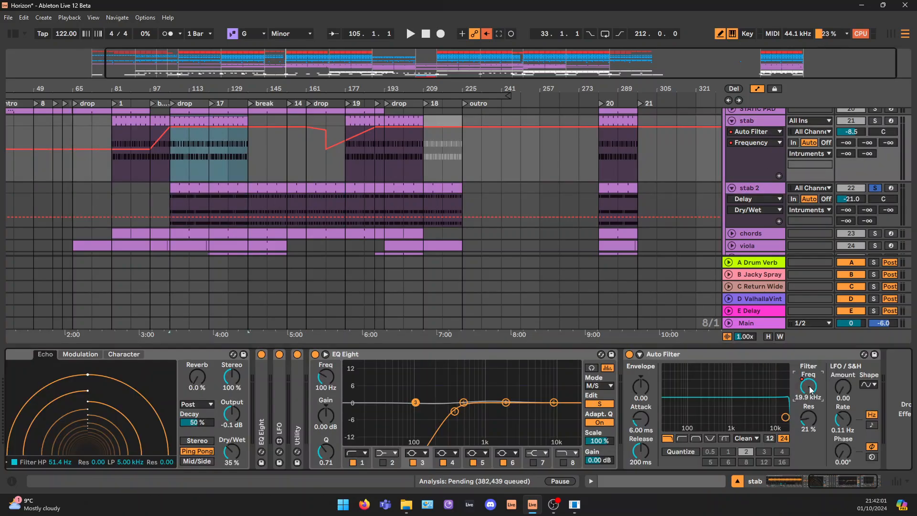
left_click(208, 187)
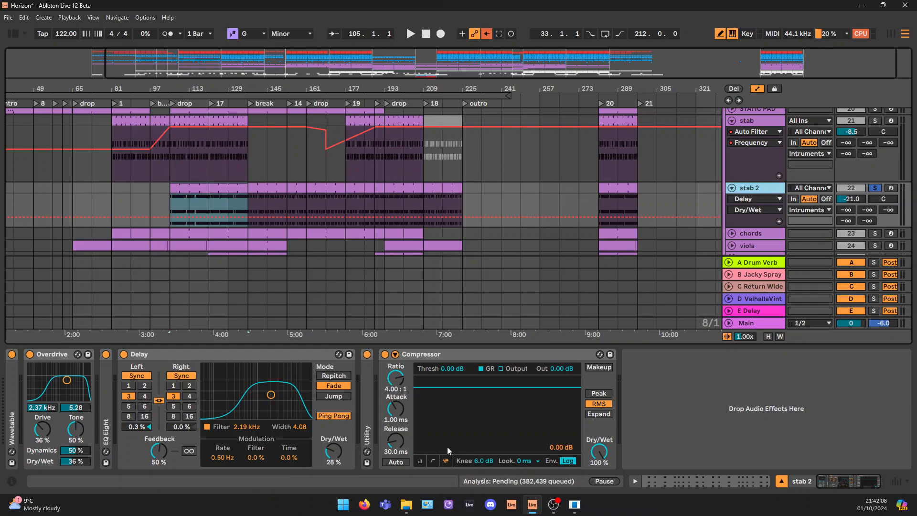
Unfold the Utility, EQ Eight and Wavetable devices in the stab 2 chain, with its bar 281 clip selected
double_click(366, 405)
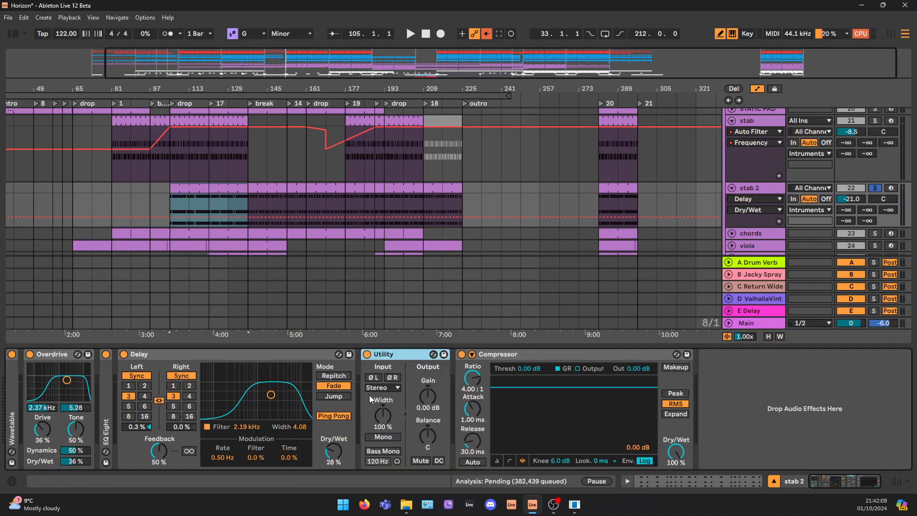
double_click(109, 390)
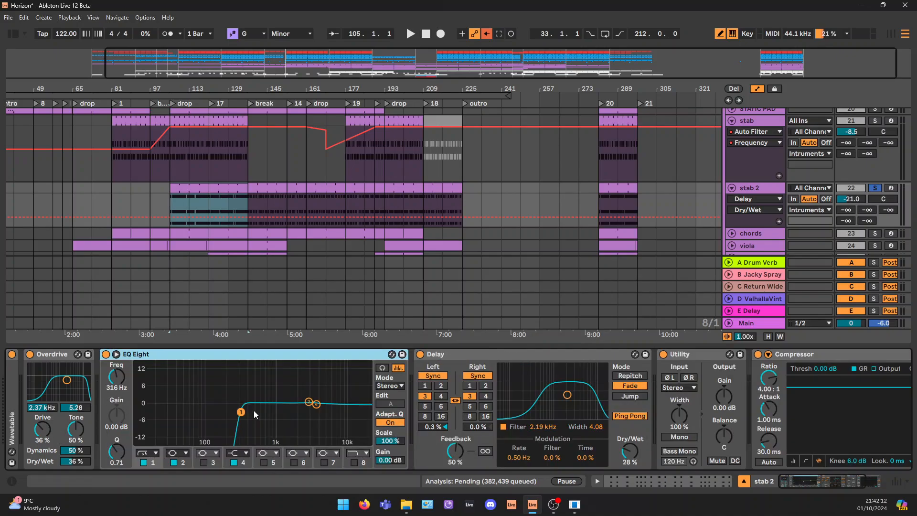
left_click(621, 210)
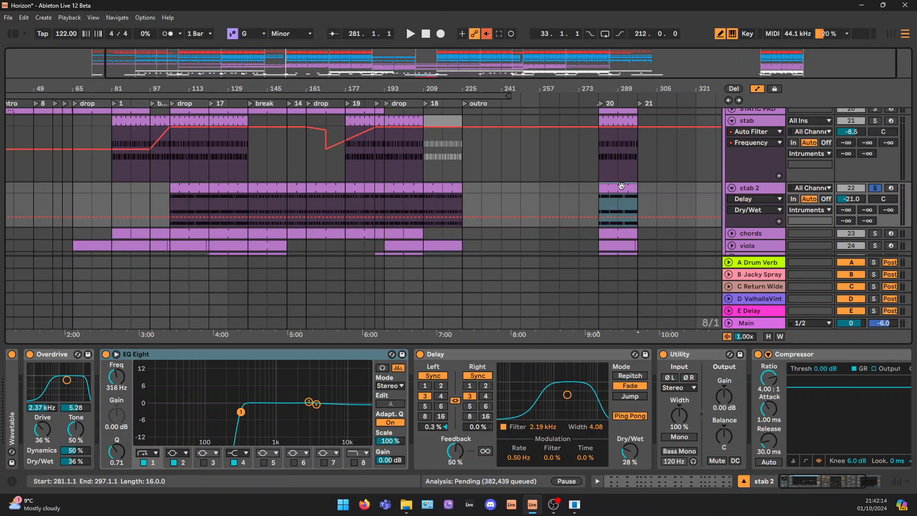
double_click(17, 393)
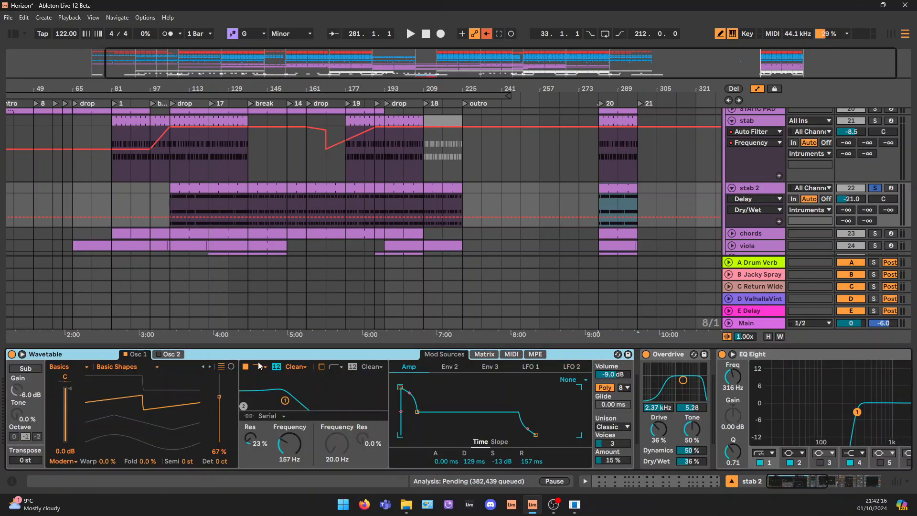
Bypass Overdrive, EQ Eight, Delay, Utility and Compressor on stab 2, leaving only Wavetable active
left_click(646, 354)
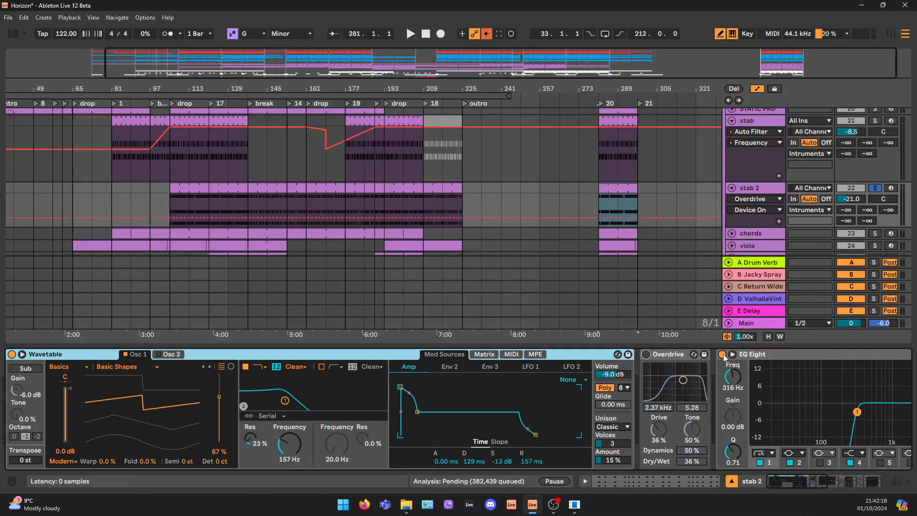
left_click(722, 353)
left_click_drag(804, 486, 843, 477)
left_click(788, 354)
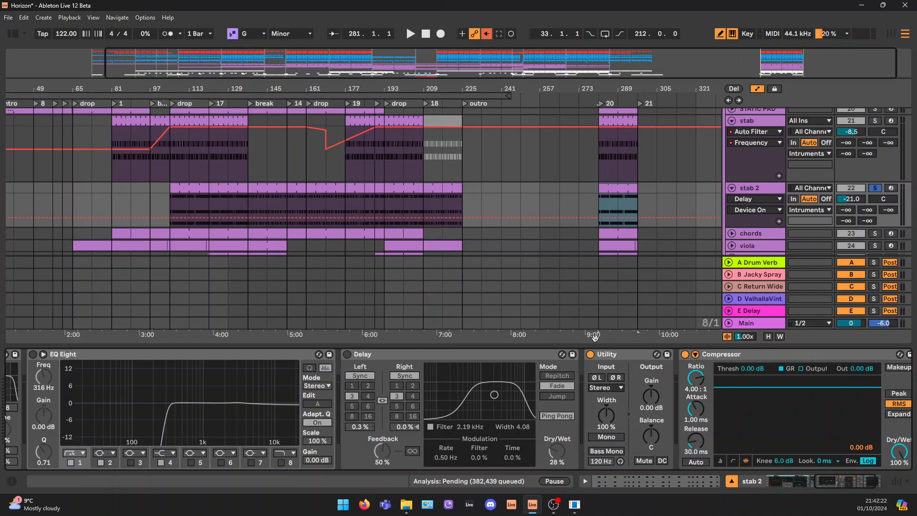
left_click(591, 354)
left_click(685, 353)
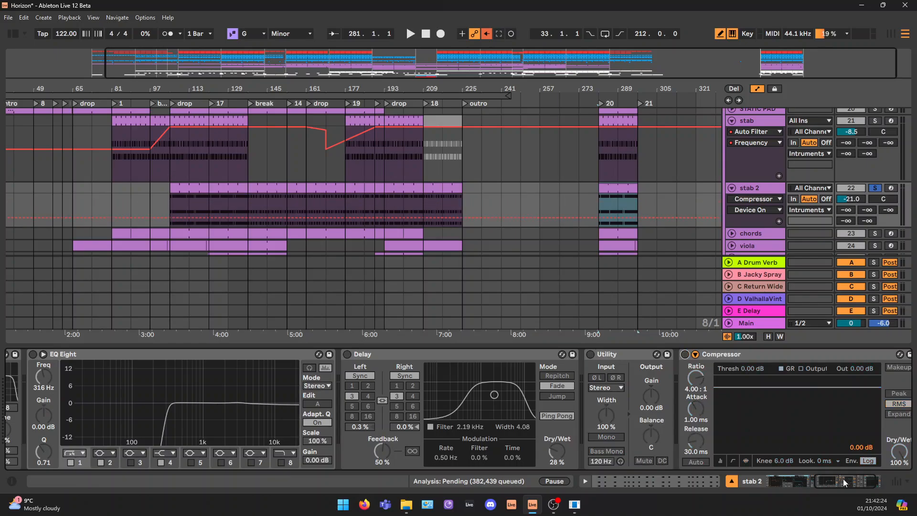
Play stab 2's dry Wavetable sound from bar 281 and set oscillator 1's wavetable position to 68%
left_click_drag(843, 479, 796, 480)
key("space")
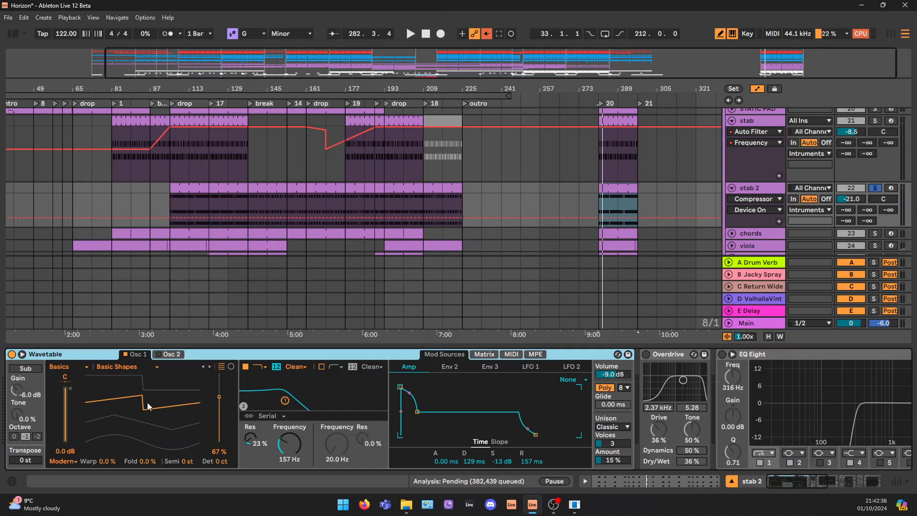
left_click_drag(148, 406, 147, 408)
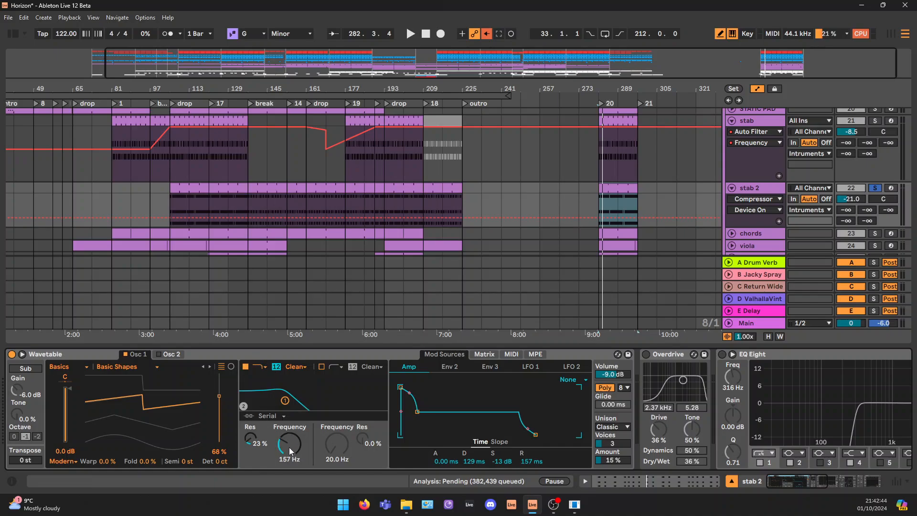
key("space")
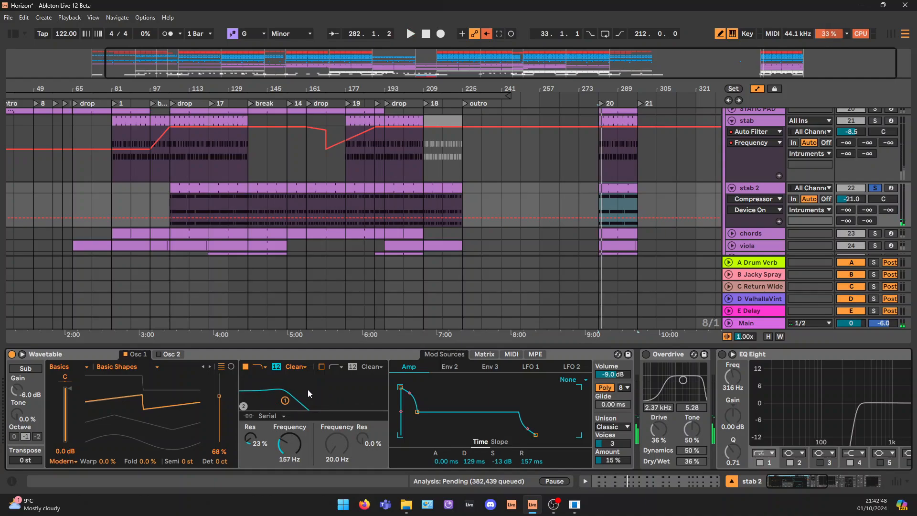
Examine Wavetable's Env 2 shape and its modulation of the Filter 1 frequency in the modulation matrix
left_click(449, 367)
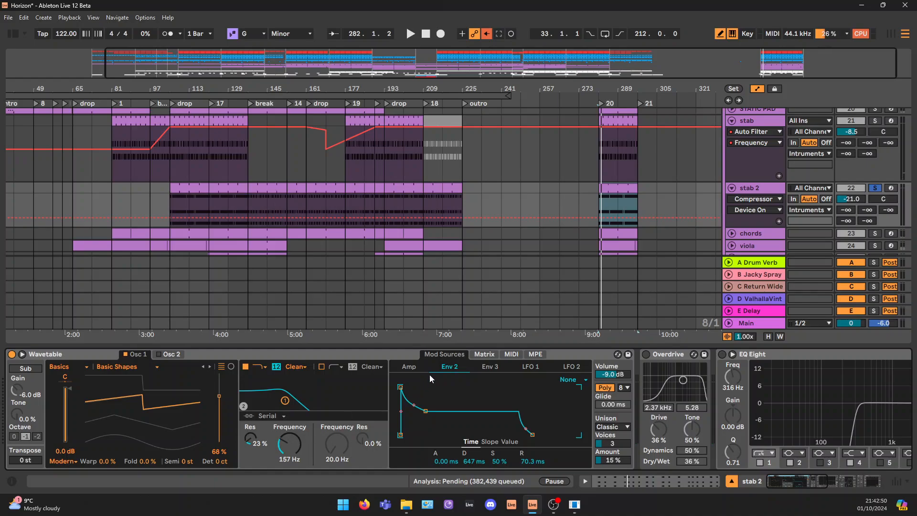
left_click(483, 355)
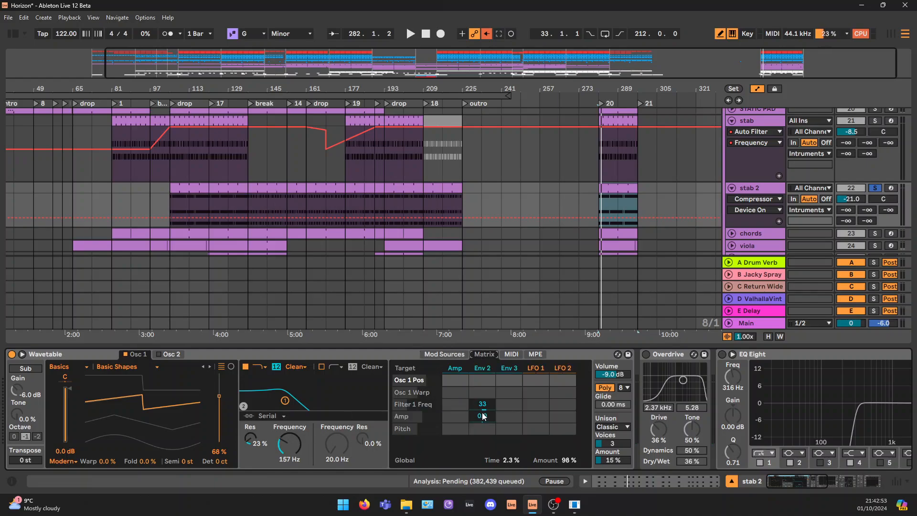
left_click(451, 354)
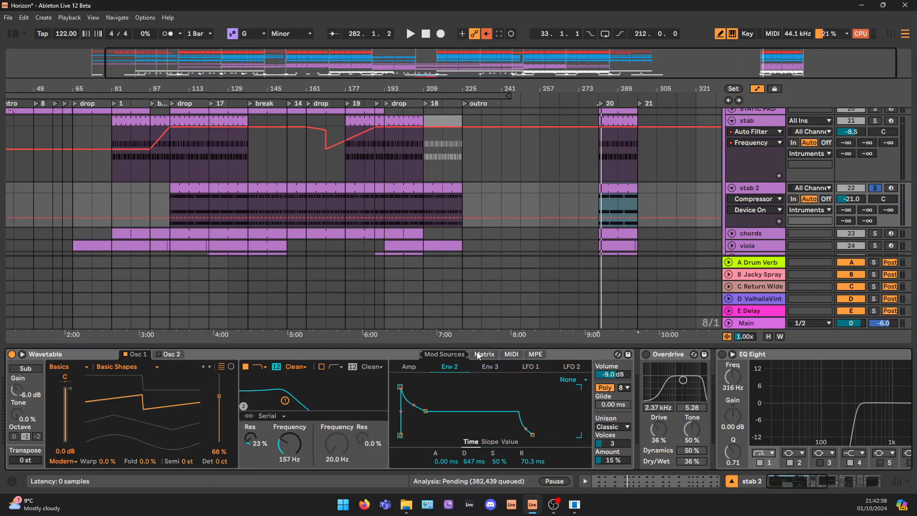
left_click(484, 357)
left_click(446, 354)
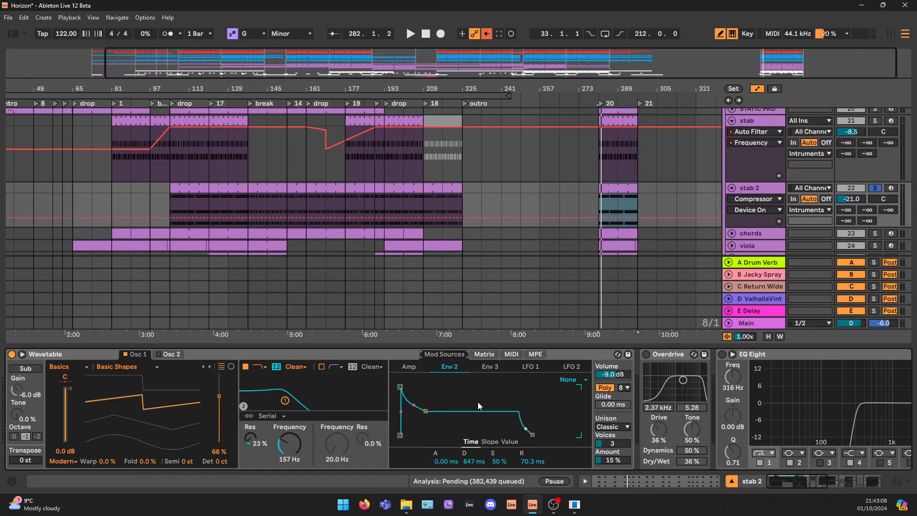
Adjust Wavetable's Env 2 to a 790 ms decay and 46% sustain, playing stab 2 to hear the change
mouse_move(425, 412)
left_mouse_down()
mouse_move(412, 435)
mouse_move(433, 387)
mouse_move(422, 414)
left_mouse_up()
key("space")
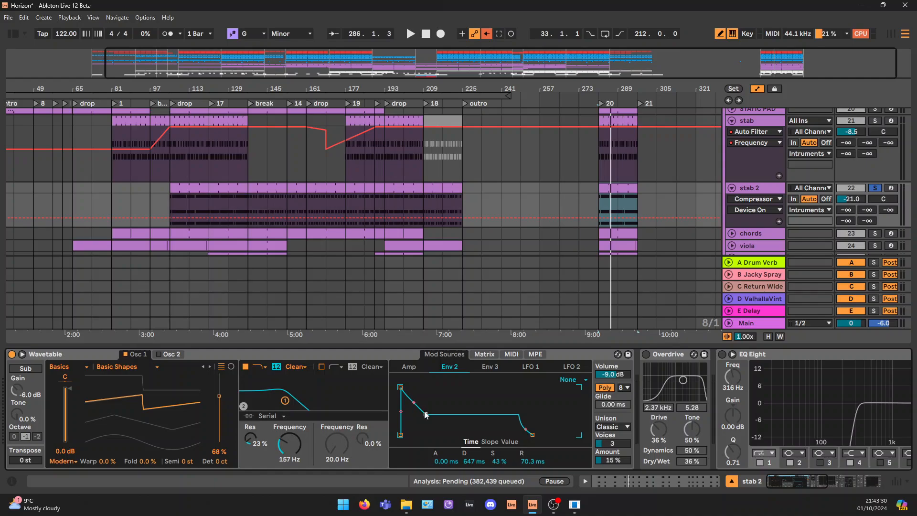
key("space")
left_click_drag(426, 415, 427, 414)
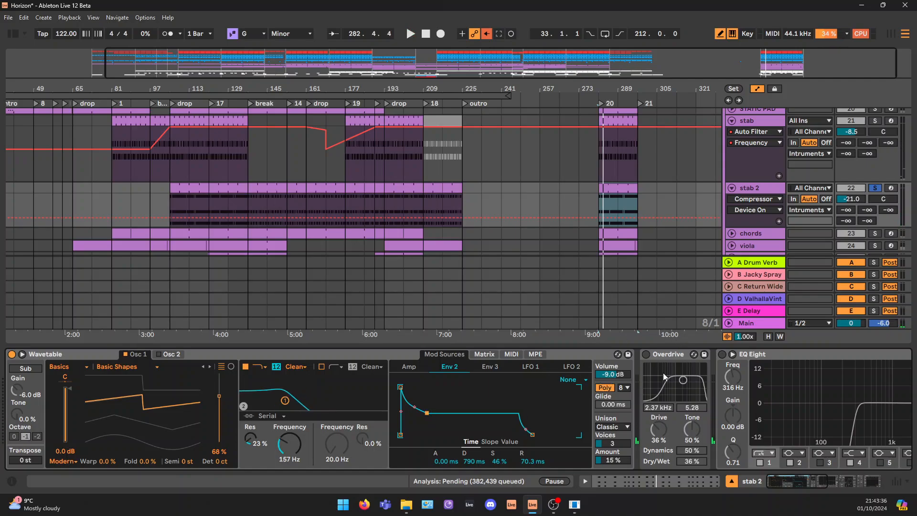
Play stab 2 with Wavetable's Unison mode set to None, then restore Classic and replay it for comparison
left_click(620, 426)
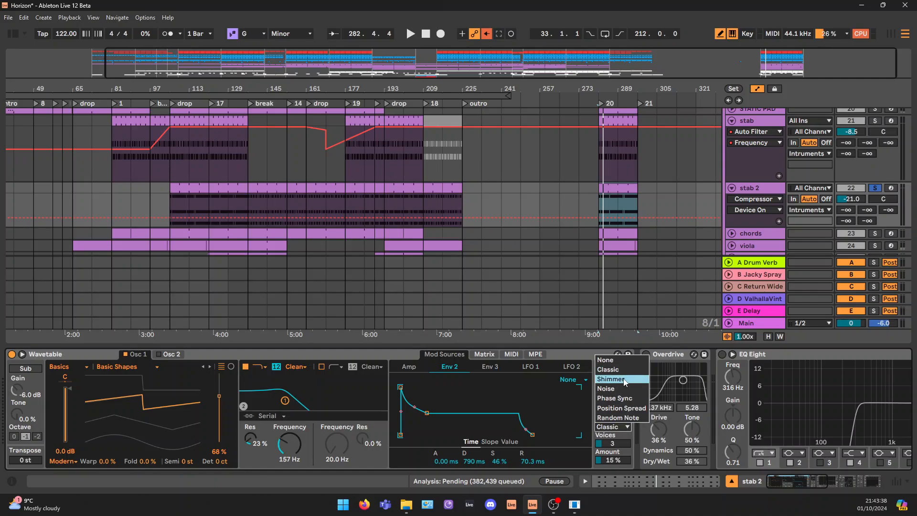
left_click(628, 360)
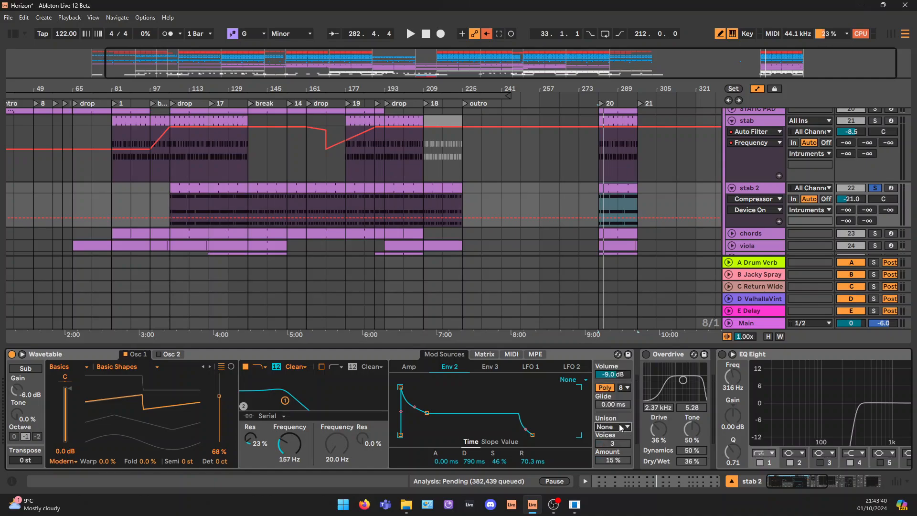
key("space")
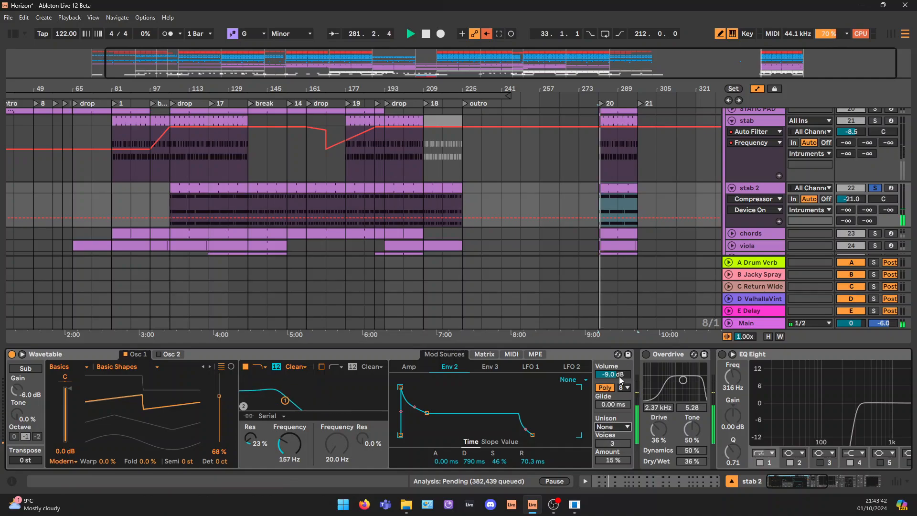
key("space")
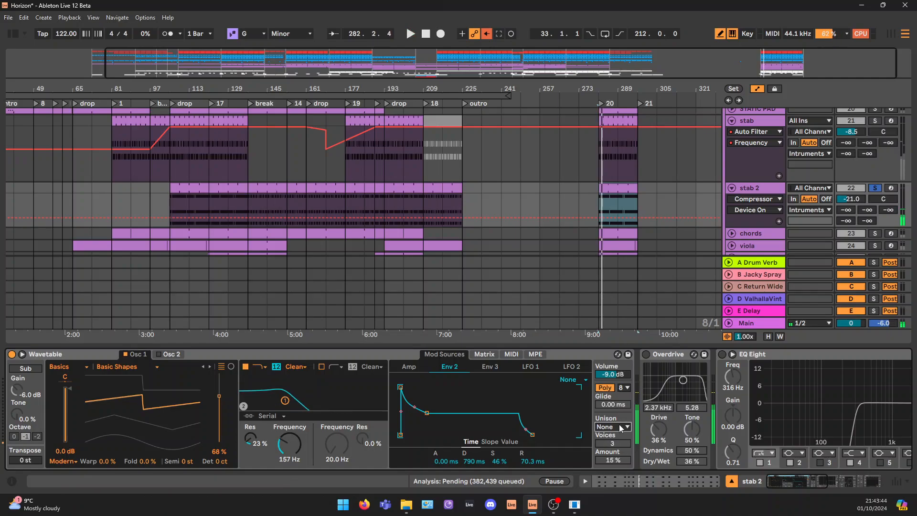
left_click(621, 426)
left_click(609, 369)
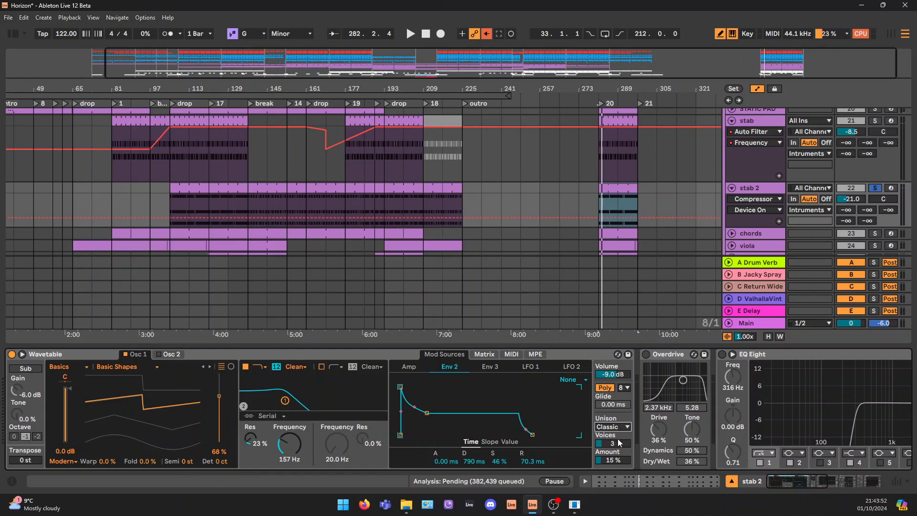
left_click(611, 460)
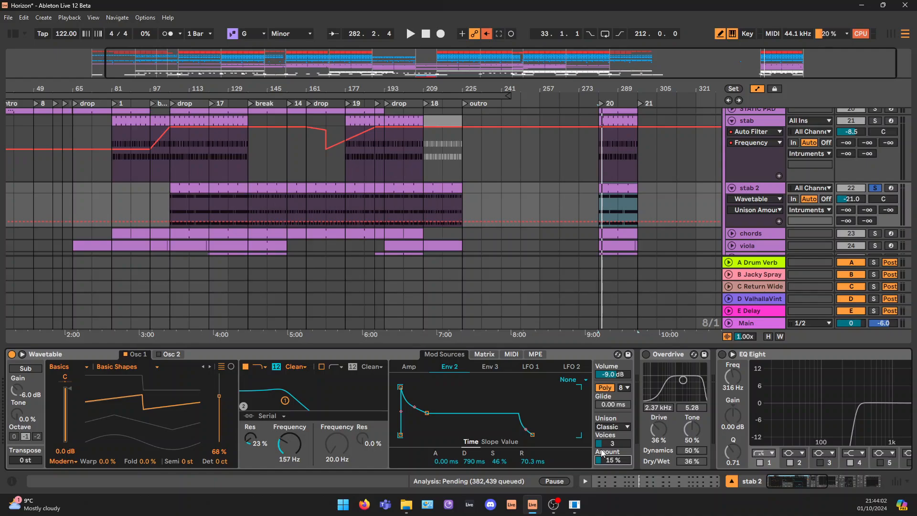
key("space")
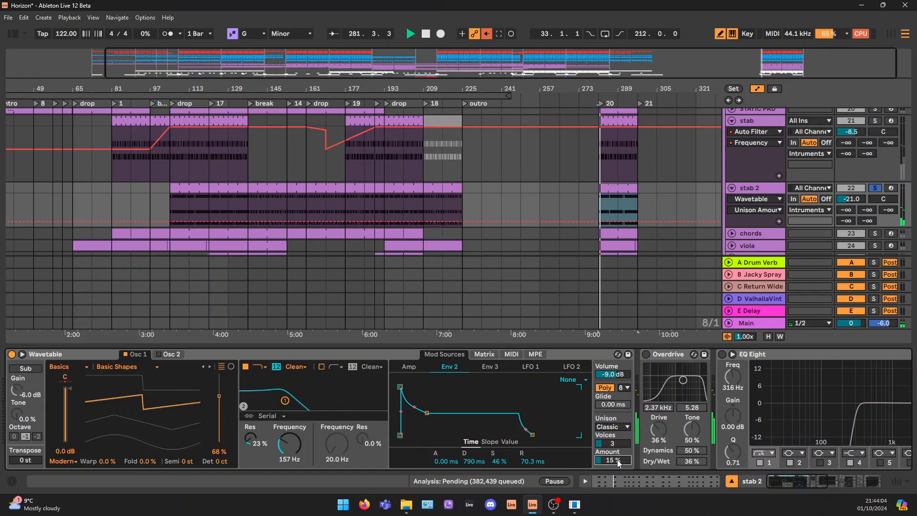
key("space")
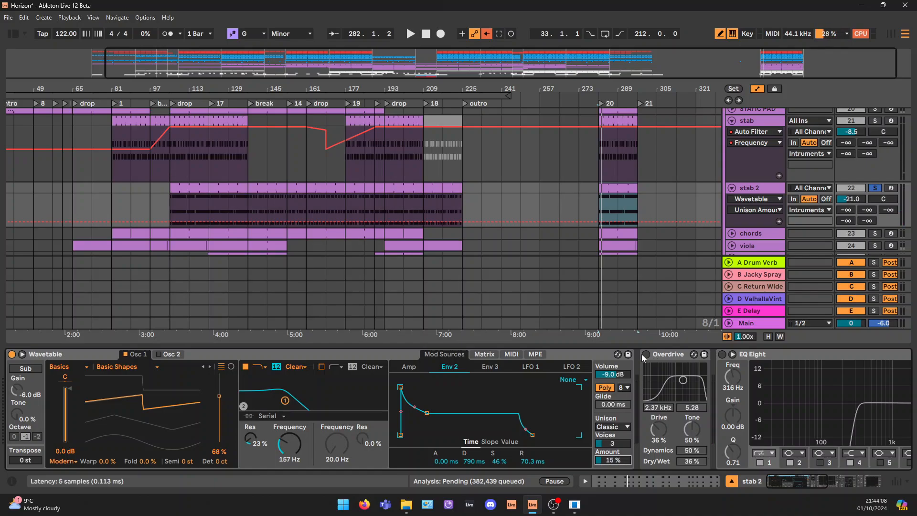
Fold the Wavetable device, turn on Overdrive and play stab 2 through it from bar 281
double_click(578, 352)
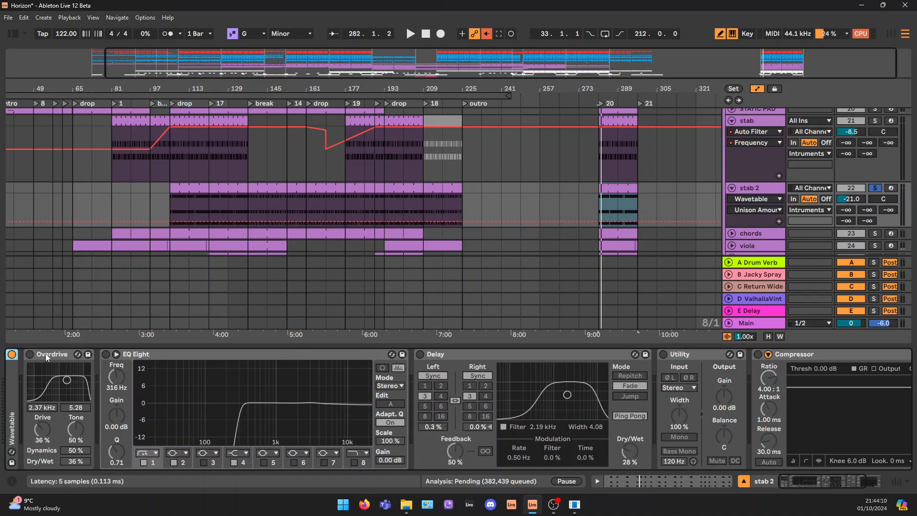
left_click(30, 354)
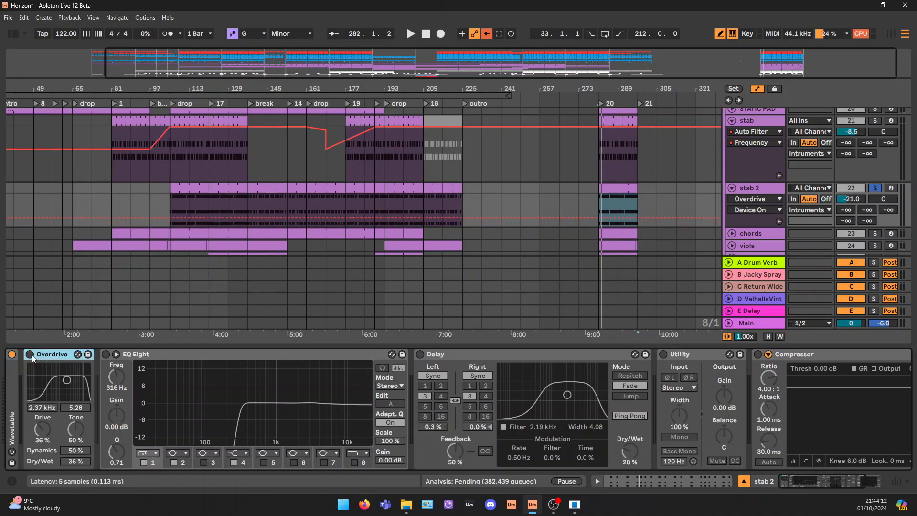
left_click(31, 354)
key("space")
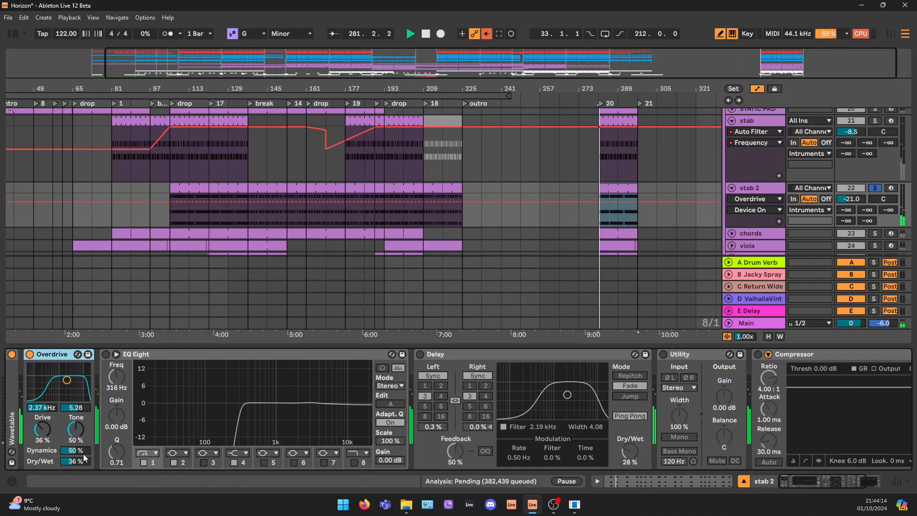
key("space")
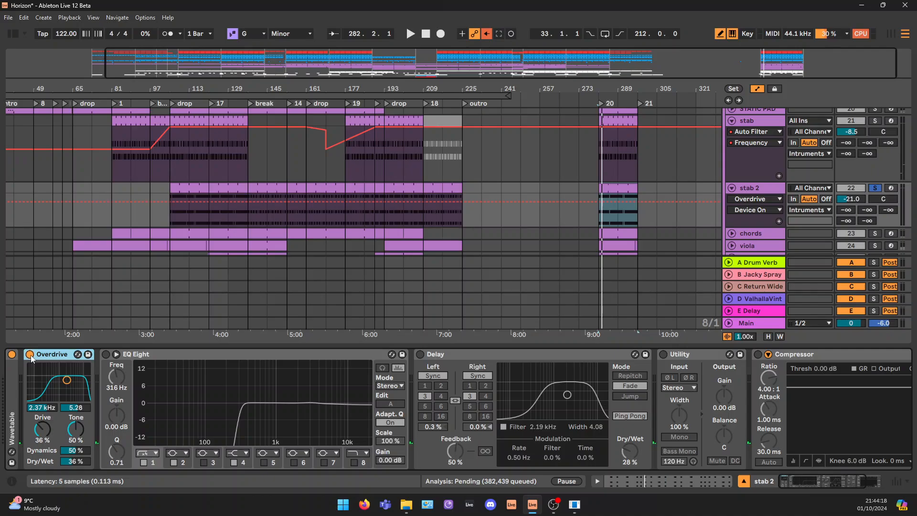
key("space")
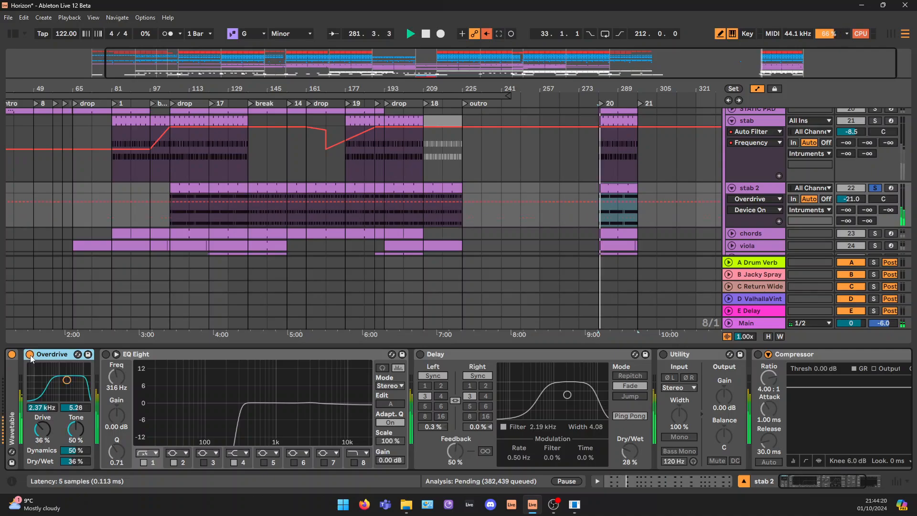
key("space")
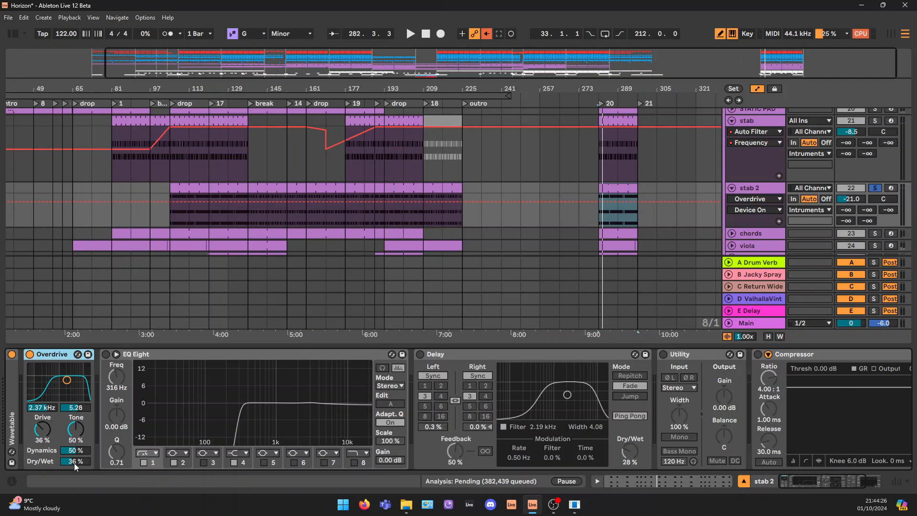
Turn on stab 2's EQ Eight and play the part through it from bar 281
left_click(106, 354)
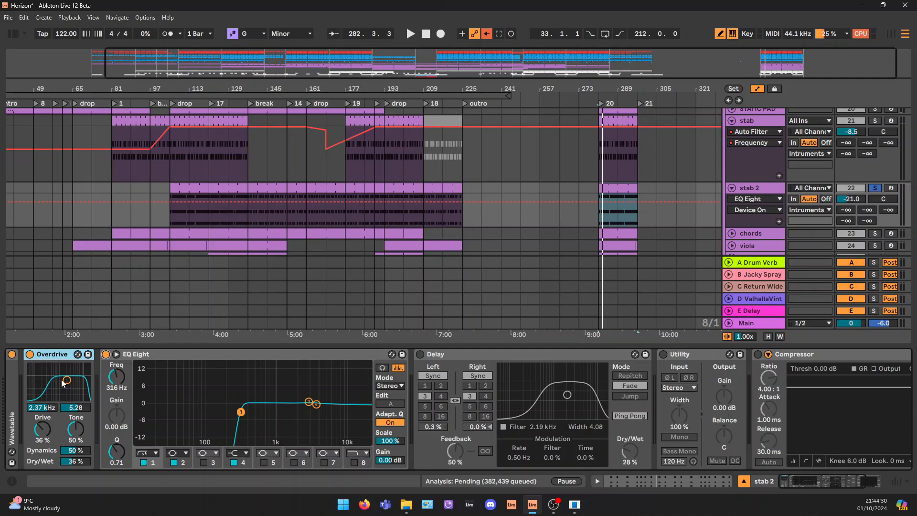
left_click_drag(149, 379, 233, 400)
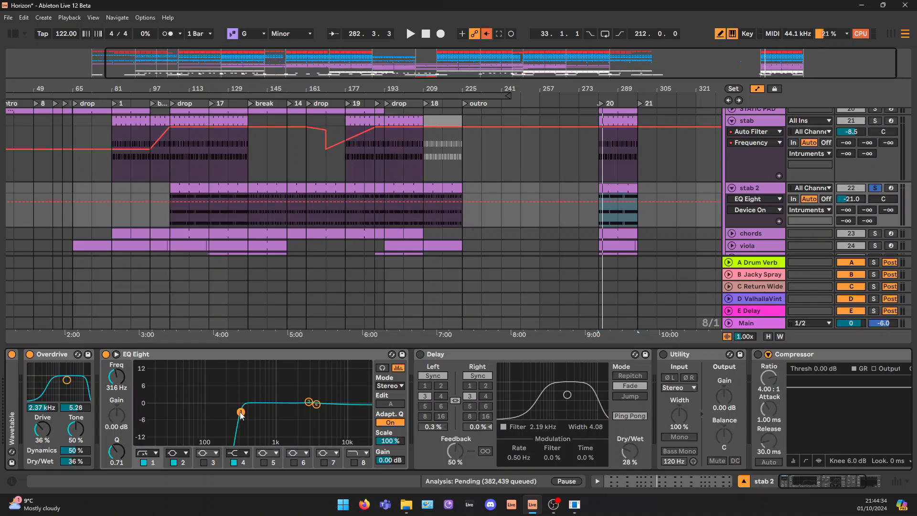
key("space")
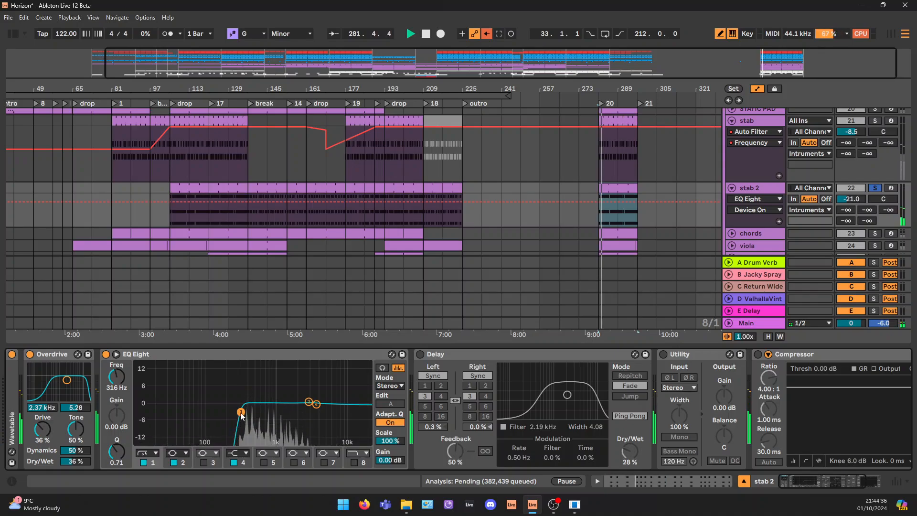
Compare the stab with EQ Eight's band 1 low cut off and on, and set its frequency to 337 Hz
left_click(143, 463)
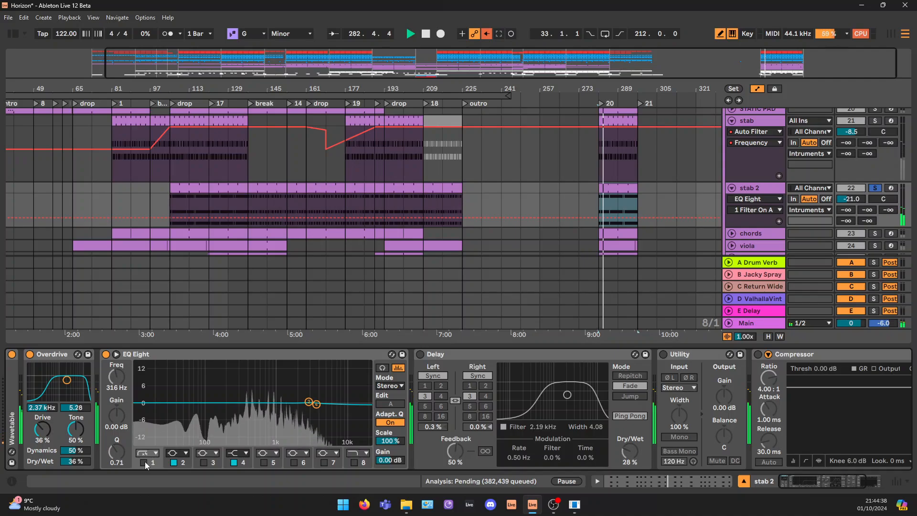
key("space")
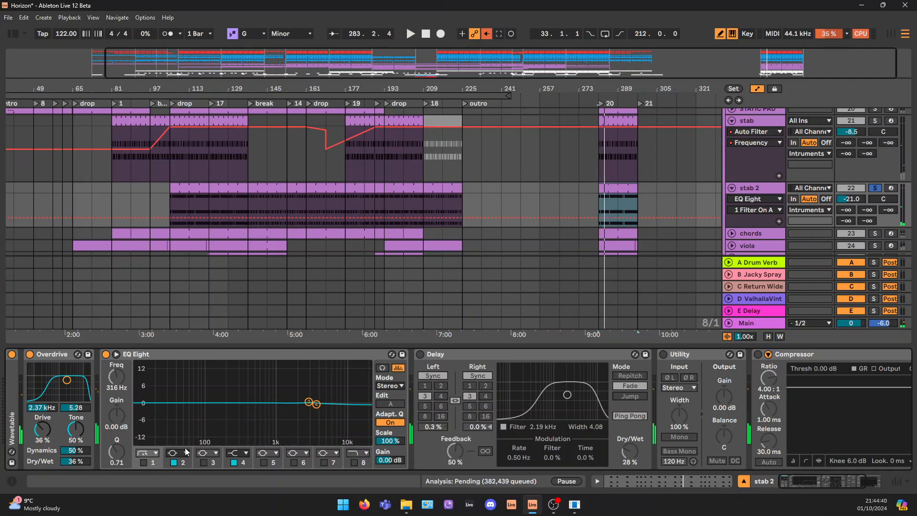
left_click(143, 462)
key("space")
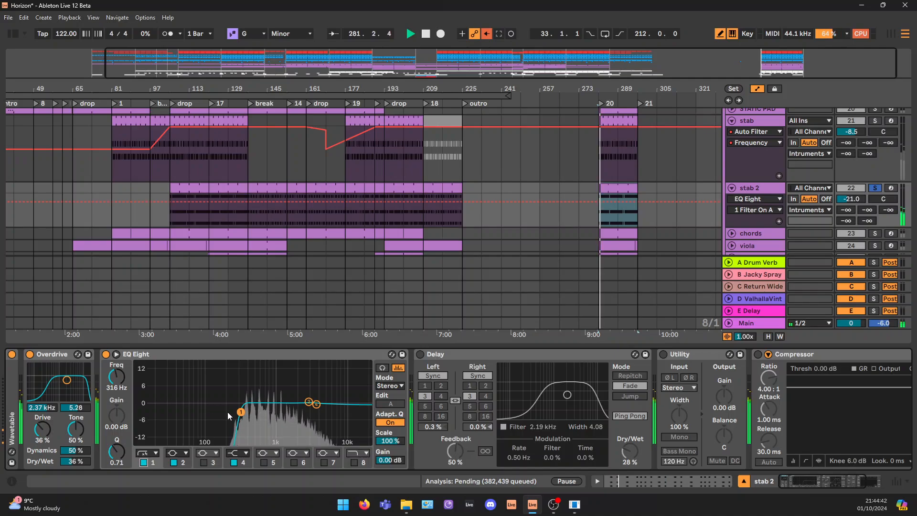
left_click_drag(241, 412, 242, 412)
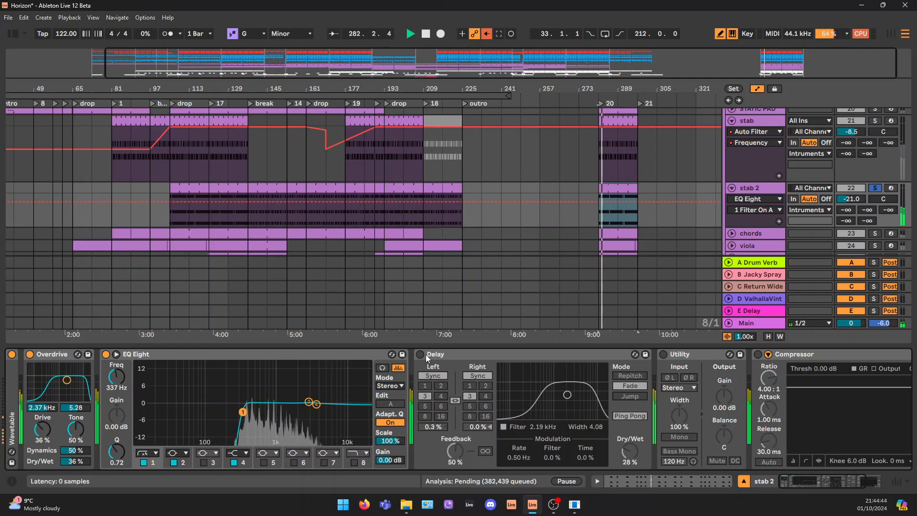
key("space")
Turn on stab 2's Delay and play the part with the ping-pong echoes
left_click(420, 354)
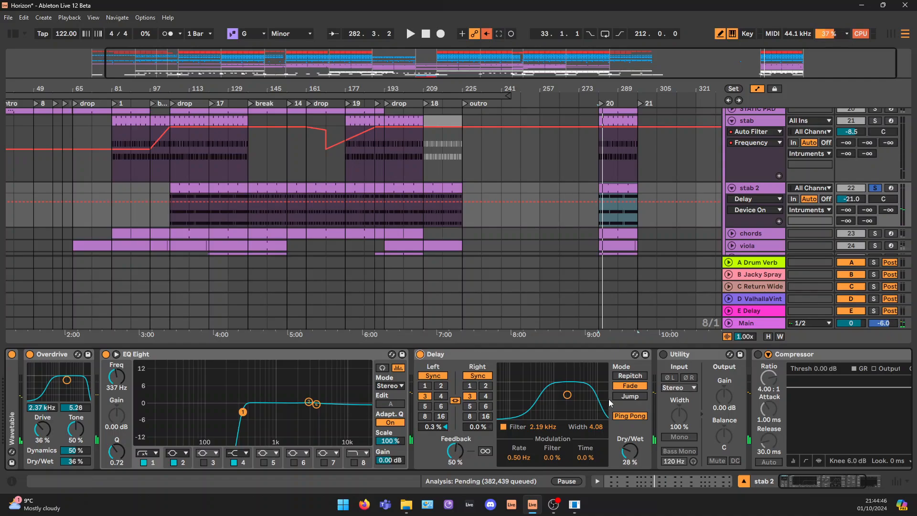
key("space")
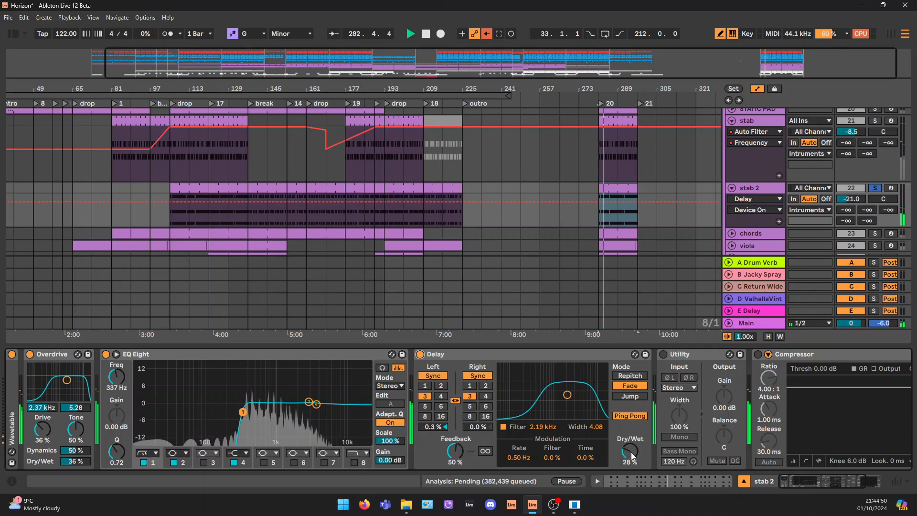
scroll(839, 473, "right", 3)
key("space")
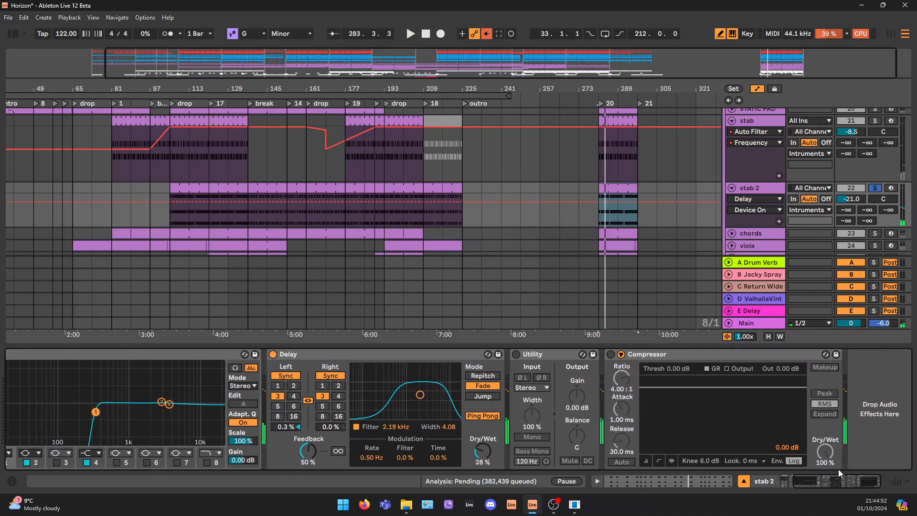
Fold the bypassed Compressor and Utility devices at the end of the stab 2 chain
left_click(558, 357)
left_click(652, 354)
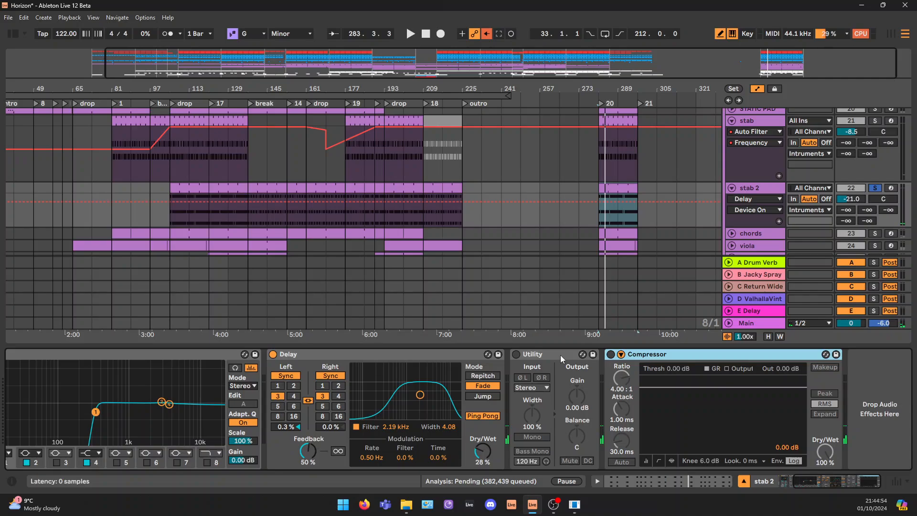
double_click(631, 356)
left_click(538, 357)
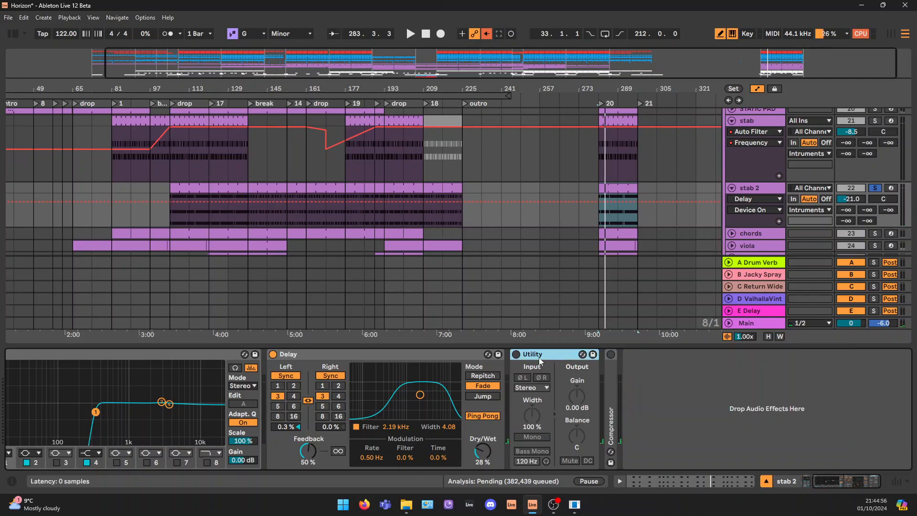
double_click(538, 357)
Solo and unfold the chords track, and open its bar 281 MIDI clip in the note editor
scroll(880, 139, "down", 2)
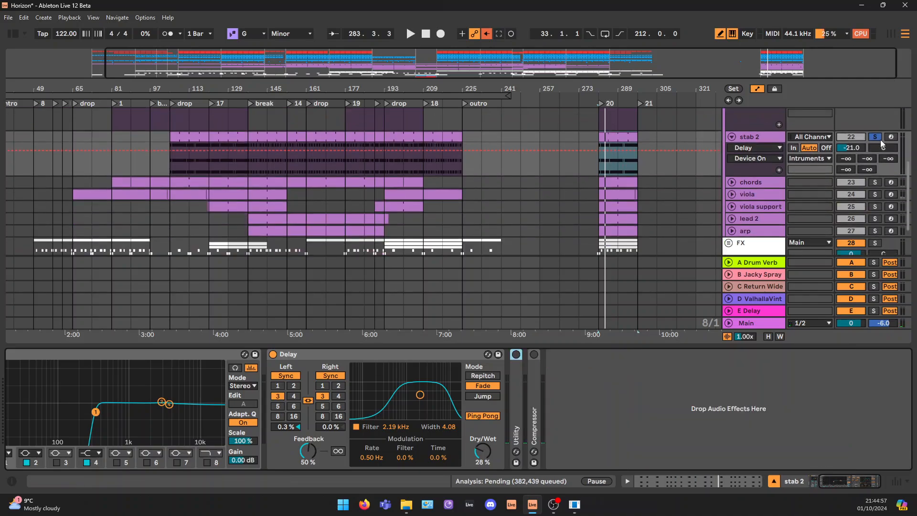
left_click(875, 184)
left_click(731, 182)
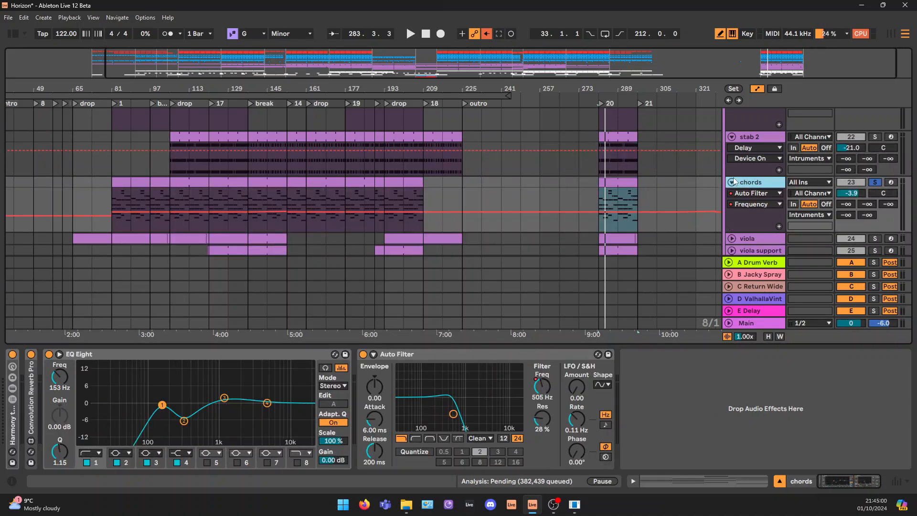
key("z")
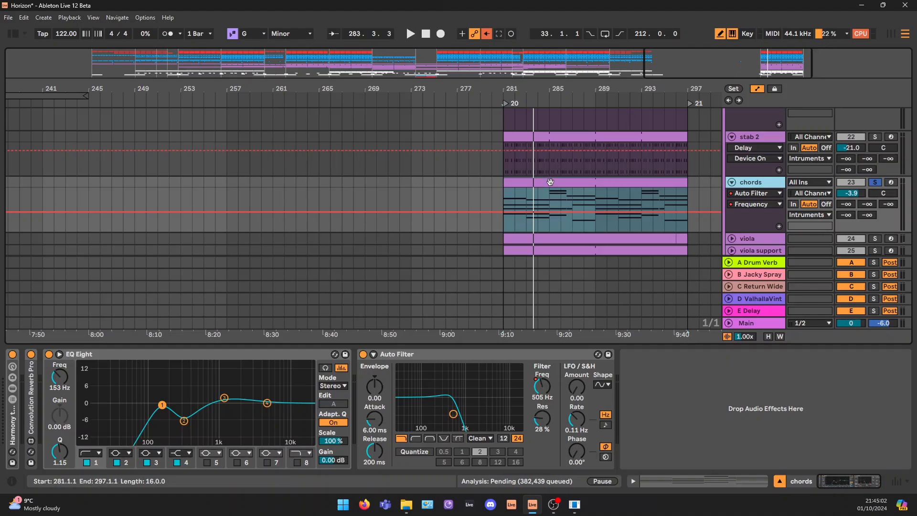
double_click(550, 182)
scroll(368, 266, "down", 8)
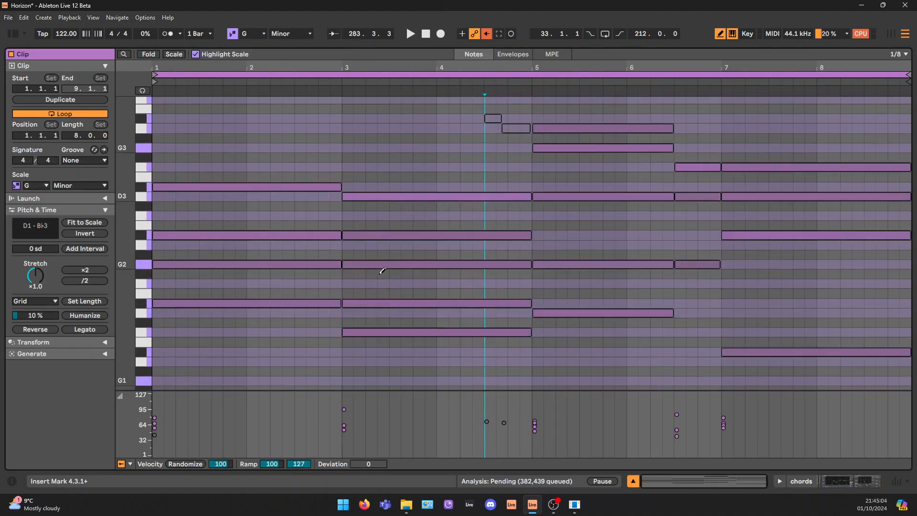
Examine the first chord of the clip in bars 1 and 2, as a whole and note by note
scroll(382, 271, "down", 1)
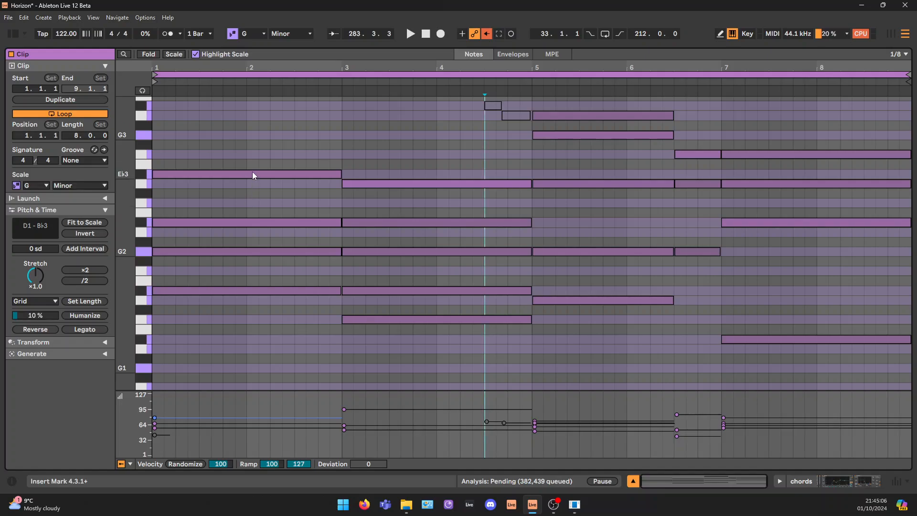
left_click_drag(241, 127, 241, 355)
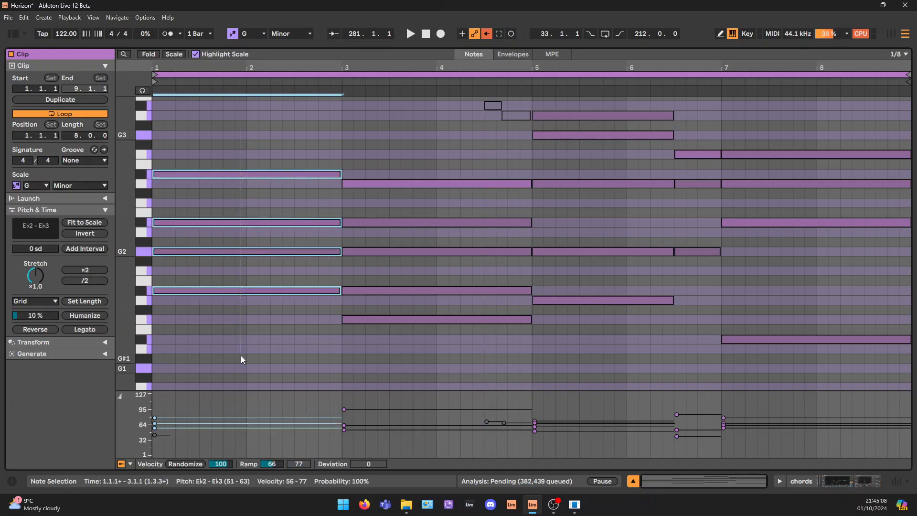
left_click(190, 291)
left_click(188, 249)
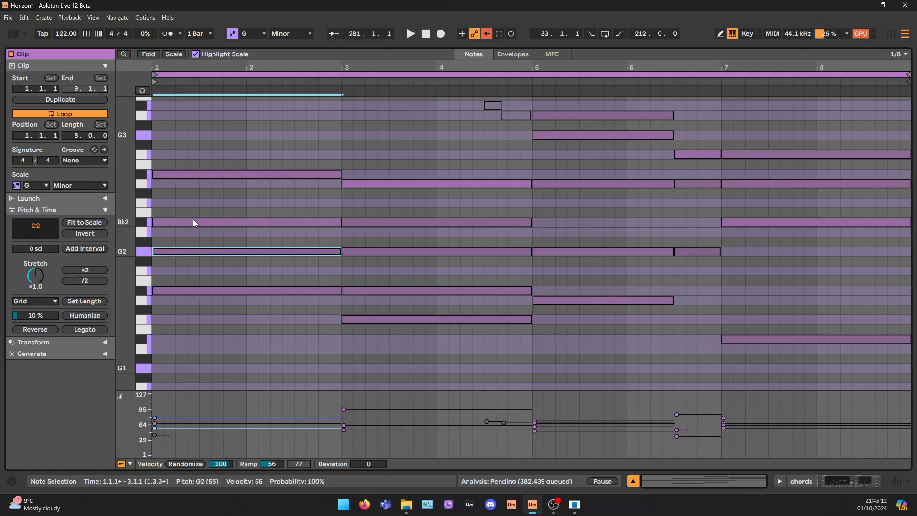
left_click(193, 221)
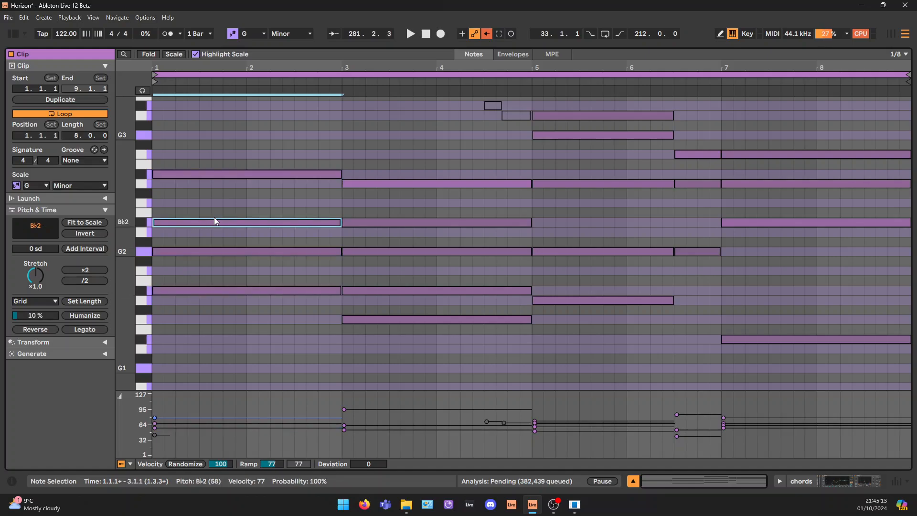
left_click(184, 173)
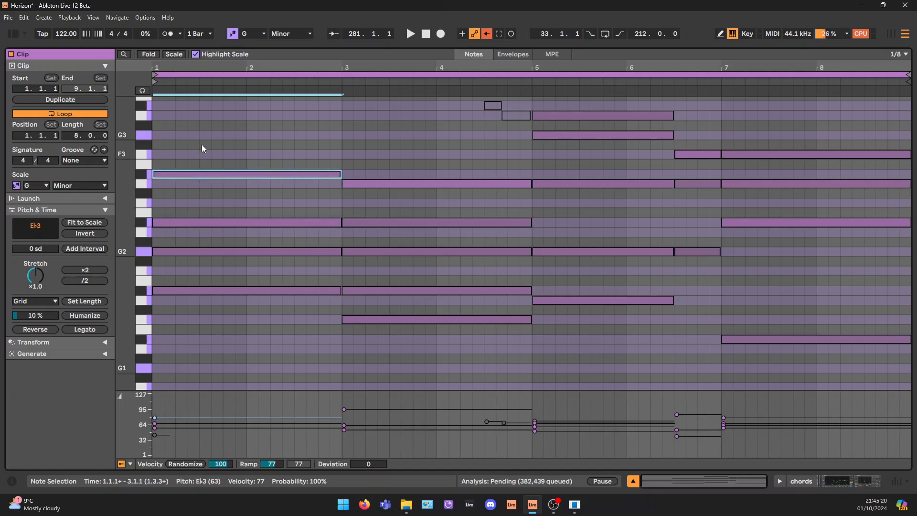
Turn on note preview with the first chord selected, and inspect the notes of the second chord in bars 3 and 4
left_click_drag(201, 144, 199, 368)
left_click(143, 91)
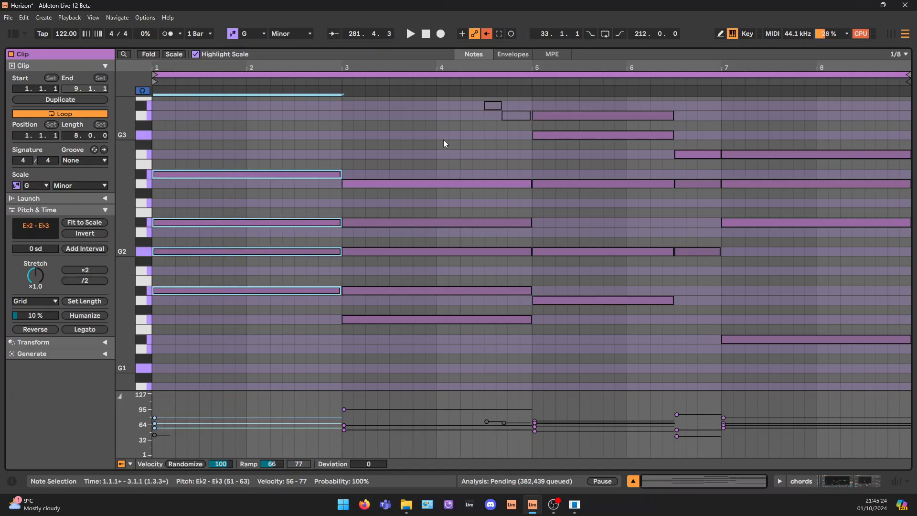
left_click_drag(443, 139, 429, 399)
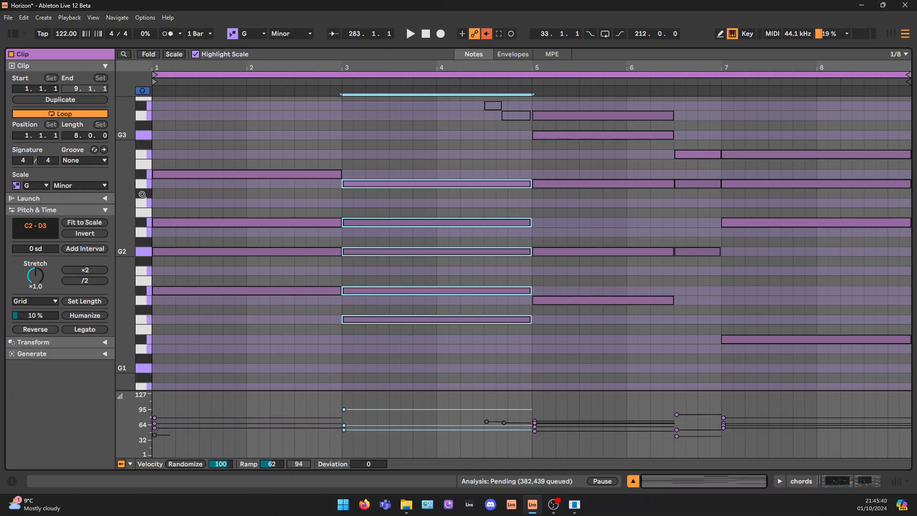
left_click(379, 290)
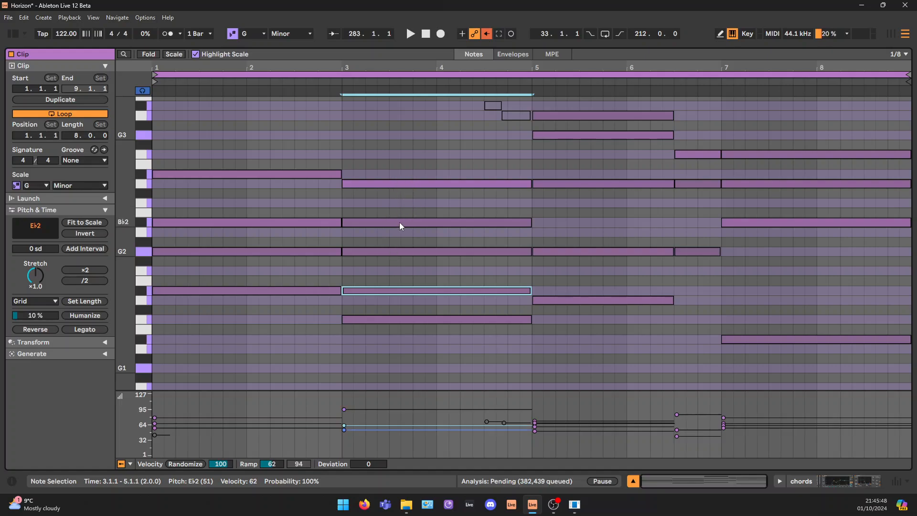
left_click_drag(430, 142, 449, 428)
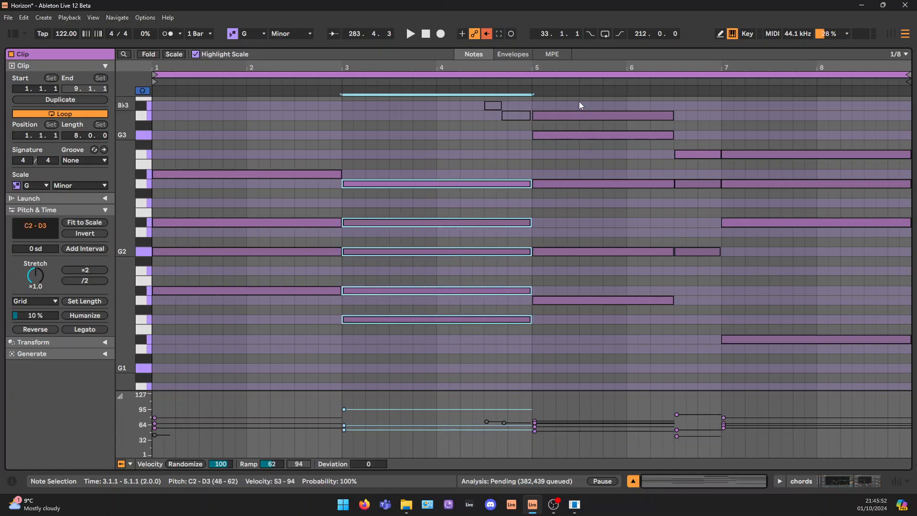
Select in turn the chord at bar 5, the short chord before bar 7 and the last chord at bar 7
left_click_drag(579, 102, 595, 379)
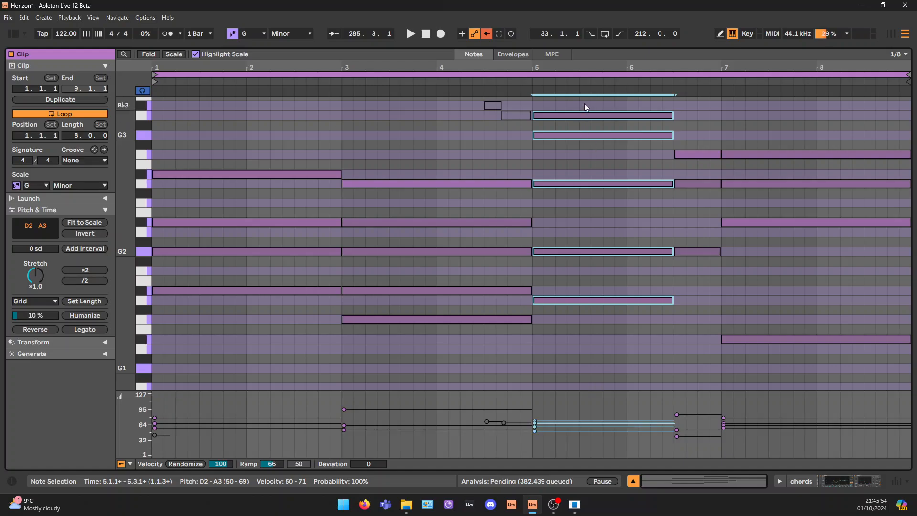
left_click_drag(721, 130, 699, 349)
left_click_drag(776, 117, 809, 449)
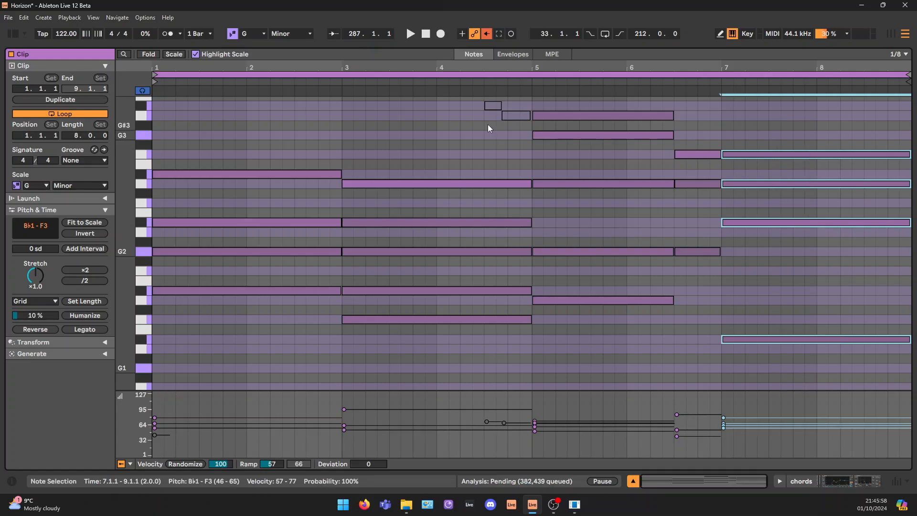
Check the G3 note in the bar 5 chord, and go through the progression's chords again, ending on the first chord
left_click(565, 135)
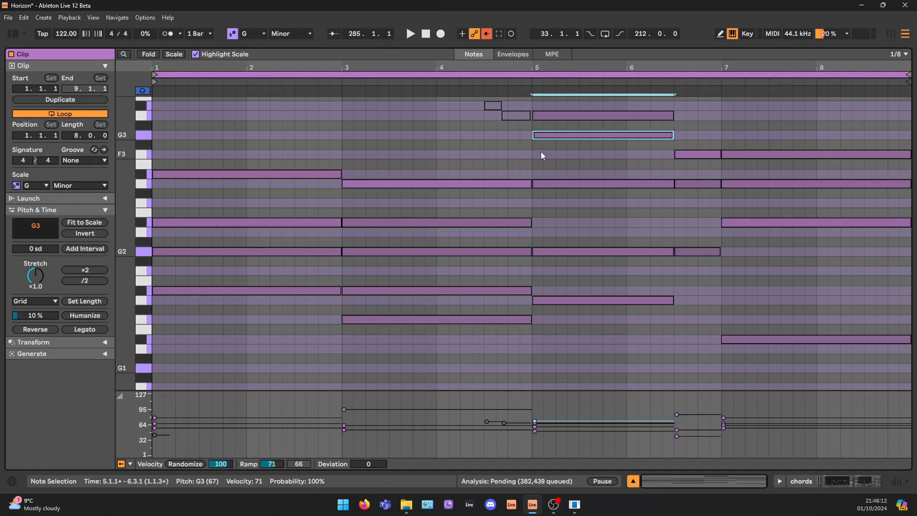
left_click_drag(592, 103, 603, 363)
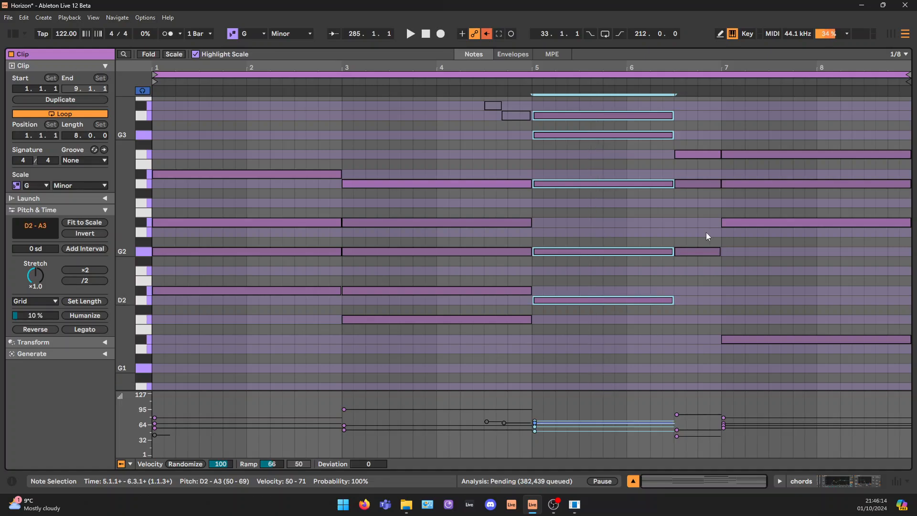
left_click_drag(693, 103, 692, 381)
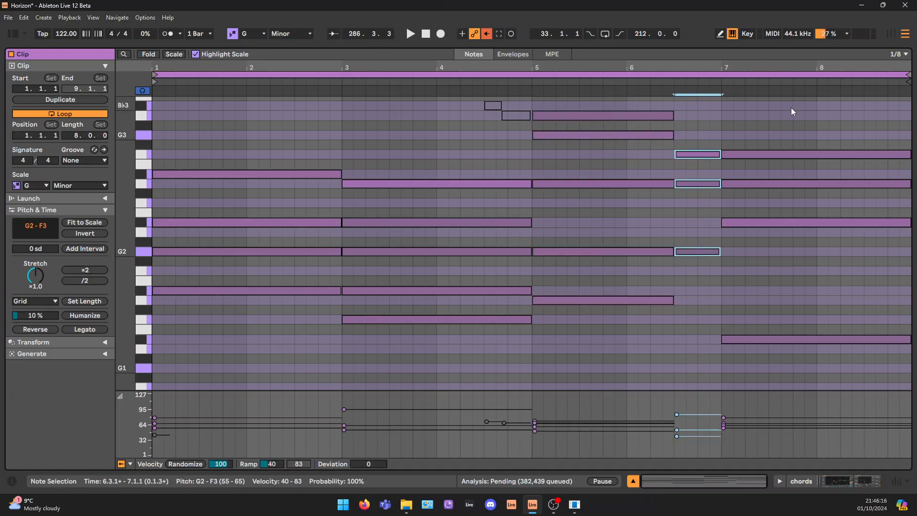
left_click_drag(791, 111, 783, 419)
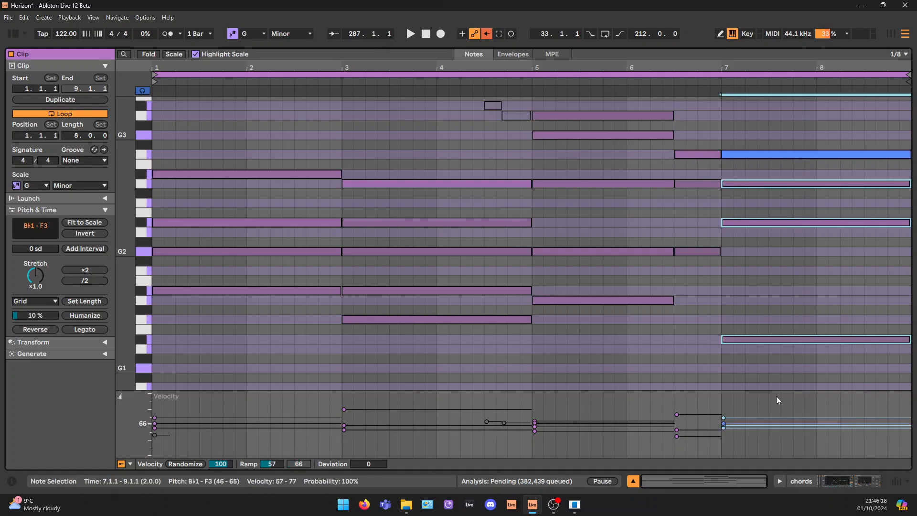
left_click_drag(602, 101, 592, 394)
left_click_drag(428, 115, 417, 438)
left_click_drag(285, 122, 294, 376)
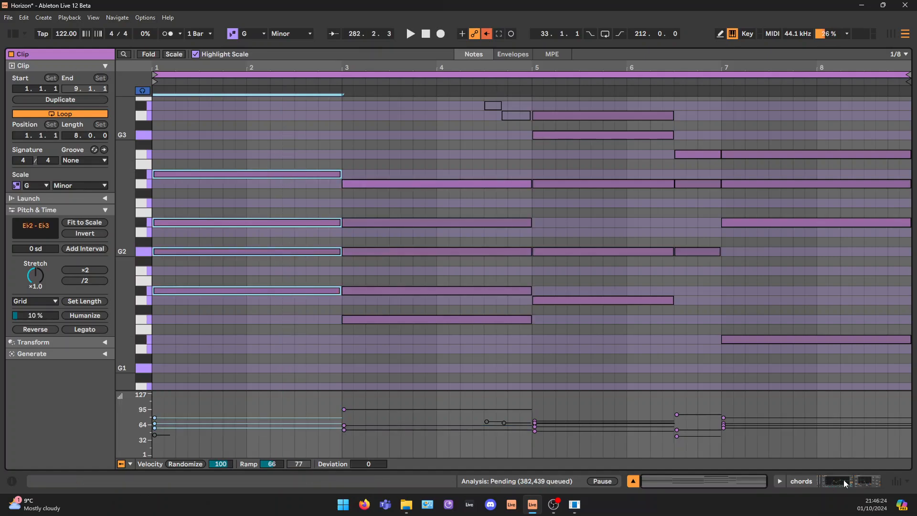
Return to the chords track's device chain and unfold the Harmony to MIDI rack's macro controls
left_click(845, 483)
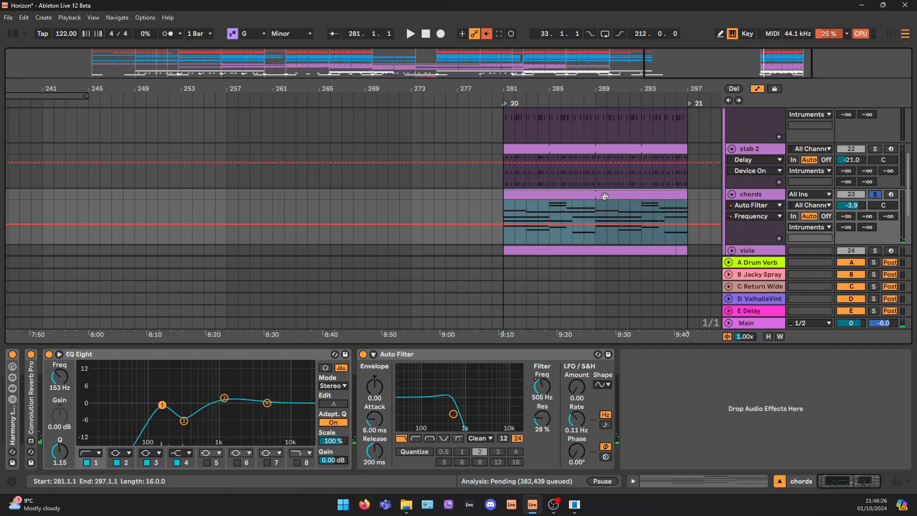
scroll(764, 187, "down", 3)
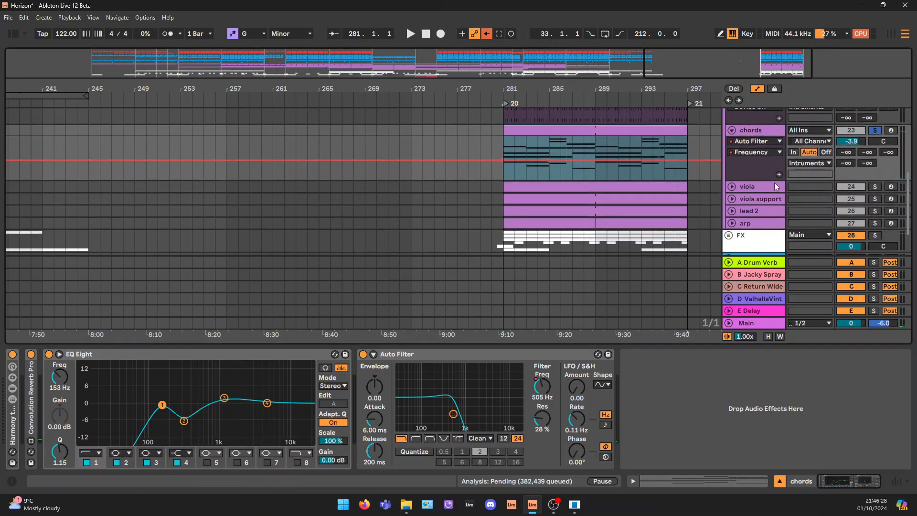
left_click(756, 133)
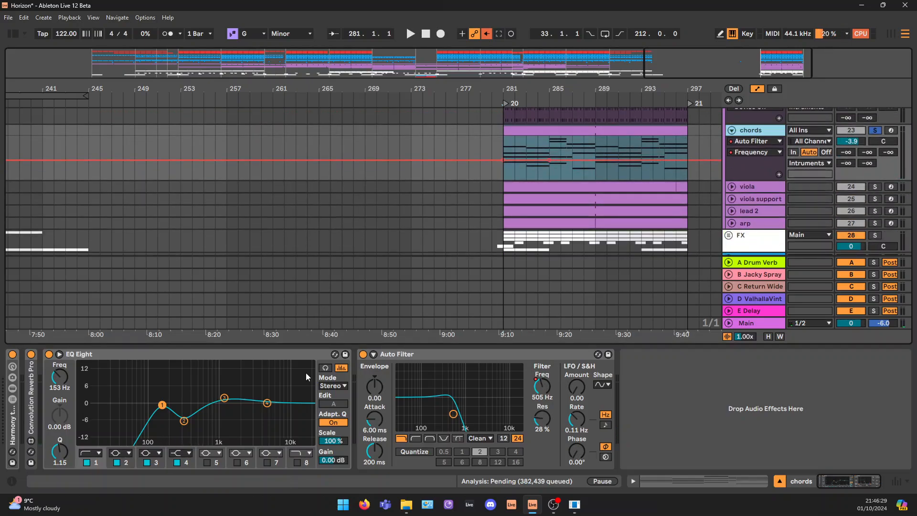
double_click(13, 411)
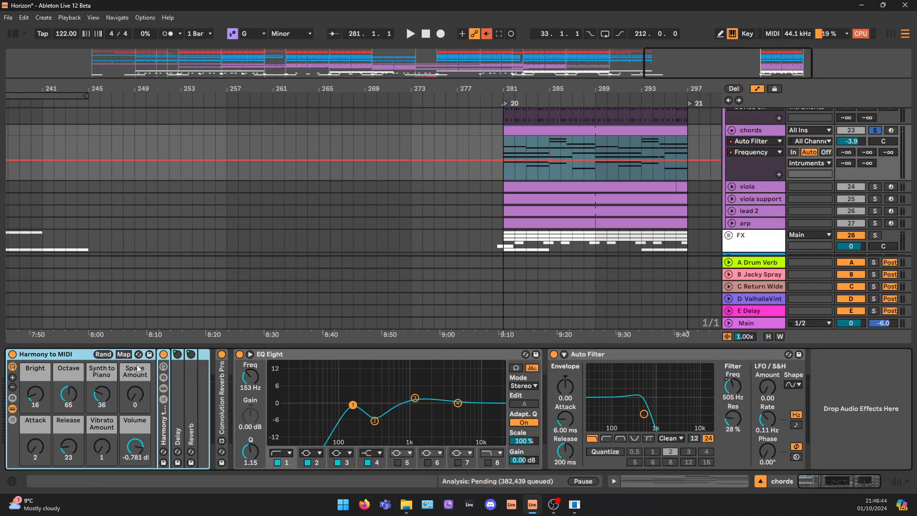
Select the folded Convolution Reverb Pro and play the soloed chords from bar 281
left_click(223, 390)
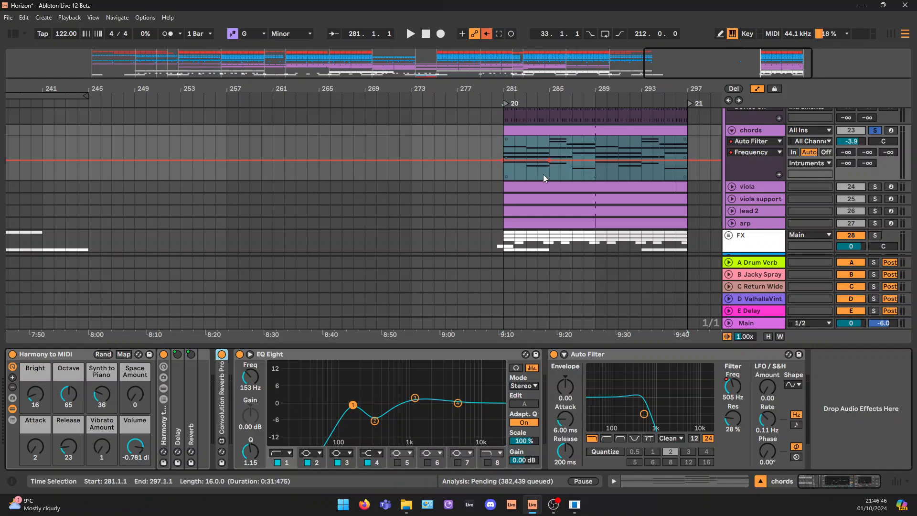
key("space")
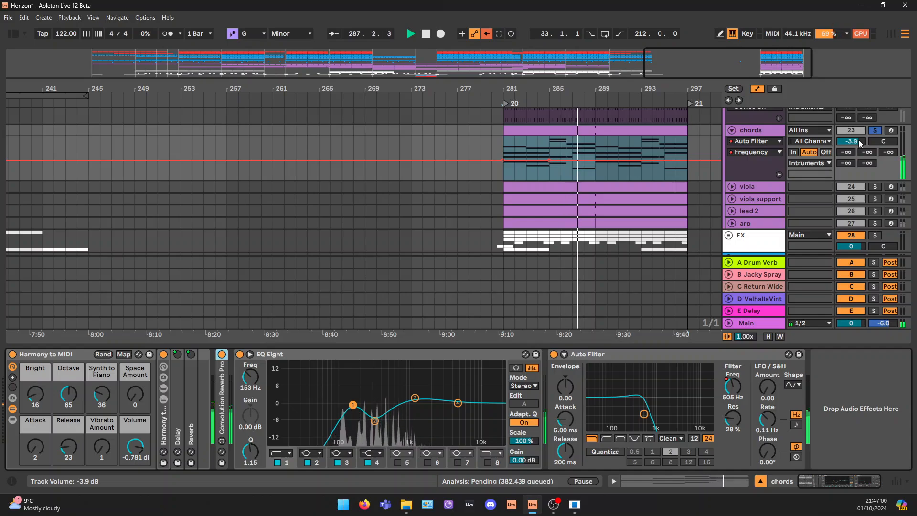
key("space")
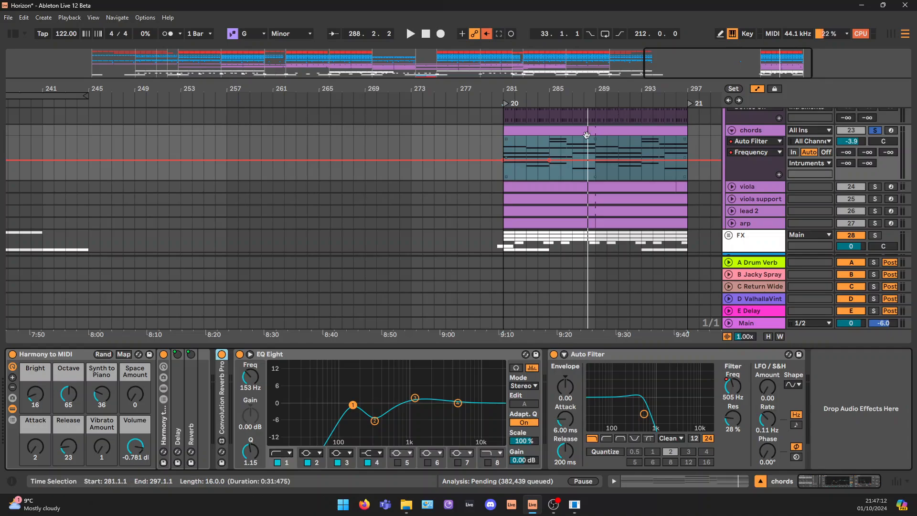
Select bars 281 to 289 on the chords track and unfold the Convolution Reverb Pro device
left_click_drag(505, 146, 593, 151)
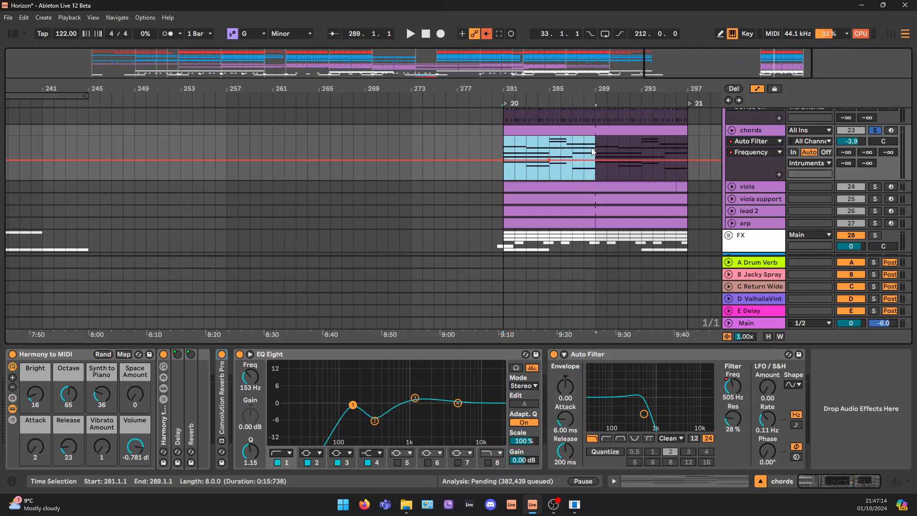
double_click(224, 388)
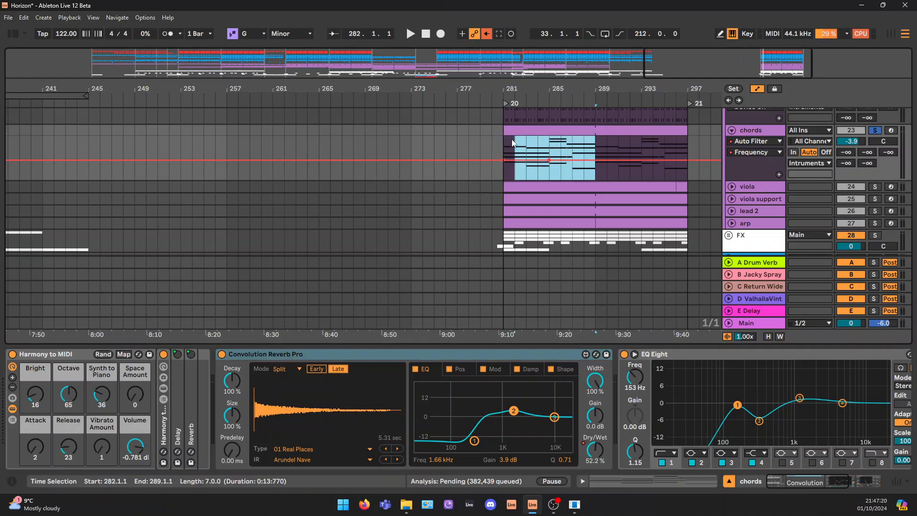
left_click(279, 357)
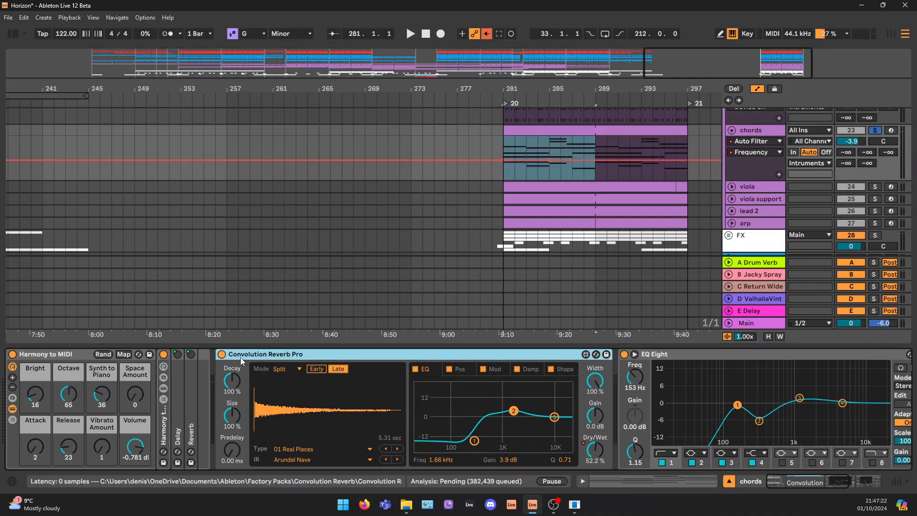
Compare the chords with Convolution Reverb Pro switched off and on while playing from bar 281
left_click(222, 355)
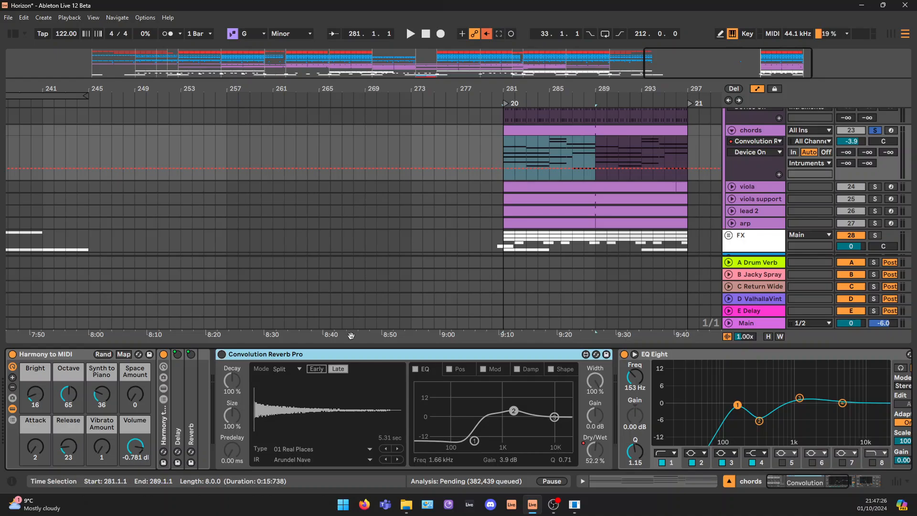
key("space")
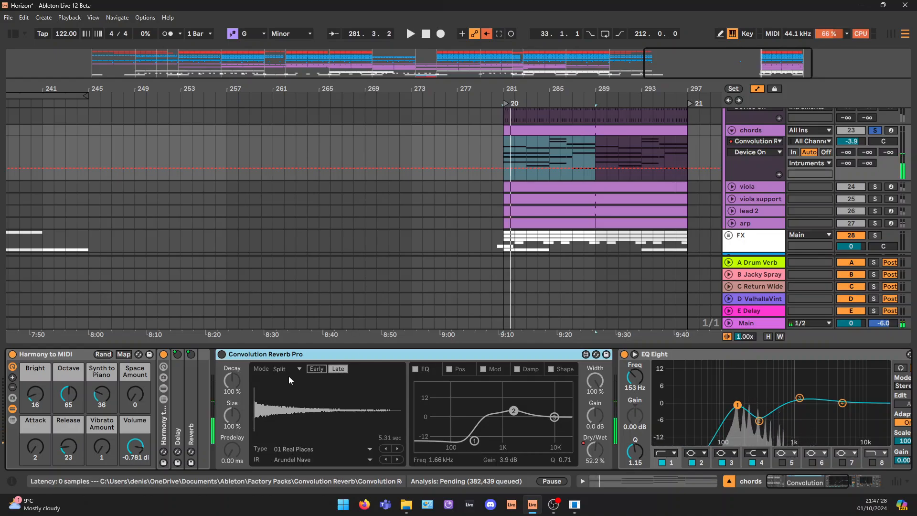
key("space")
key("space")
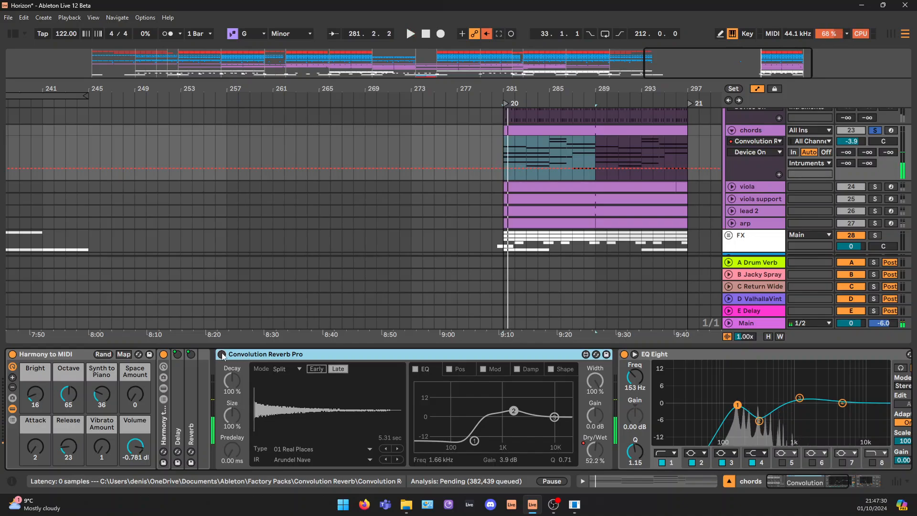
left_click(222, 355)
key("space")
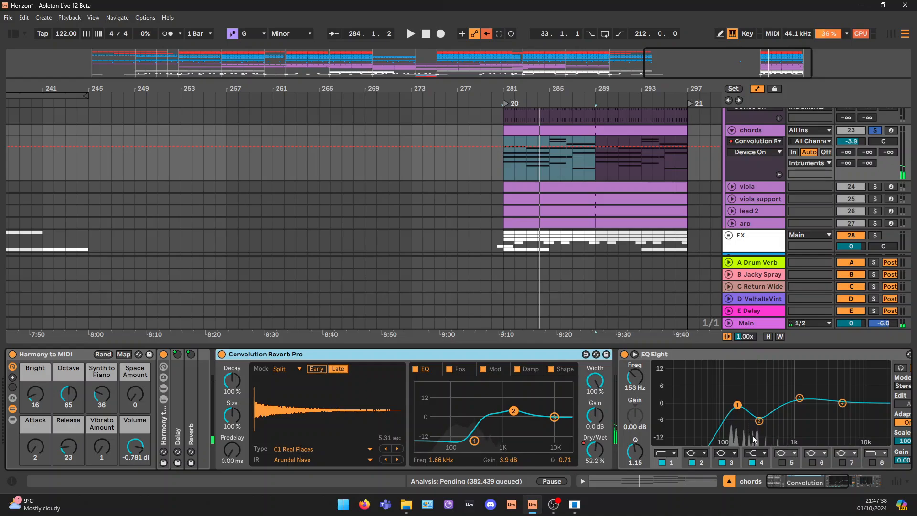
Set the Convolution Reverb Pro EQ's band 1 to 367 Hz at -13 dB and band 2 to 1.76 kHz at 5.5 dB
left_click_drag(794, 483, 800, 483)
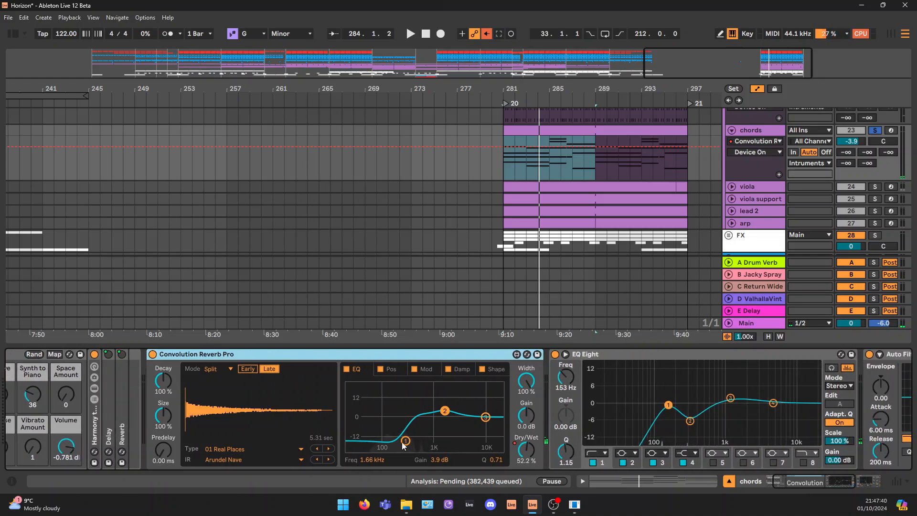
left_click_drag(402, 443, 413, 440)
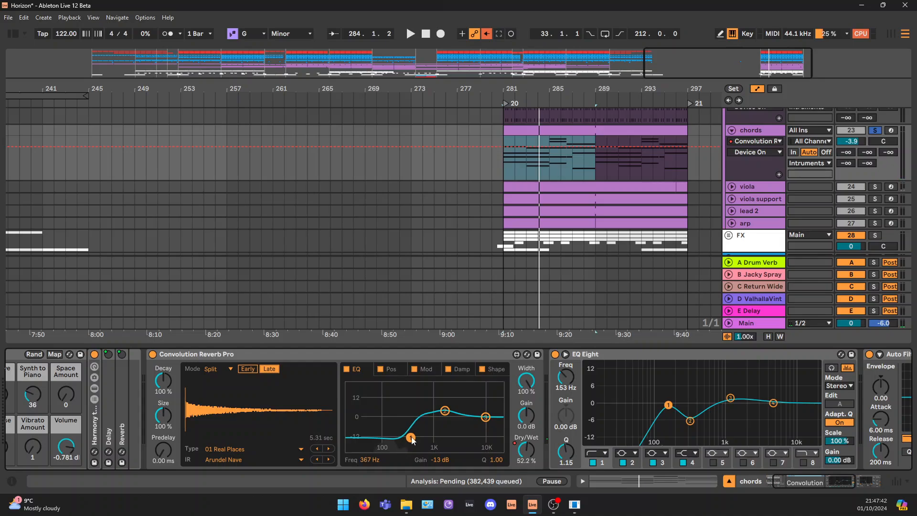
left_click_drag(444, 414, 445, 410)
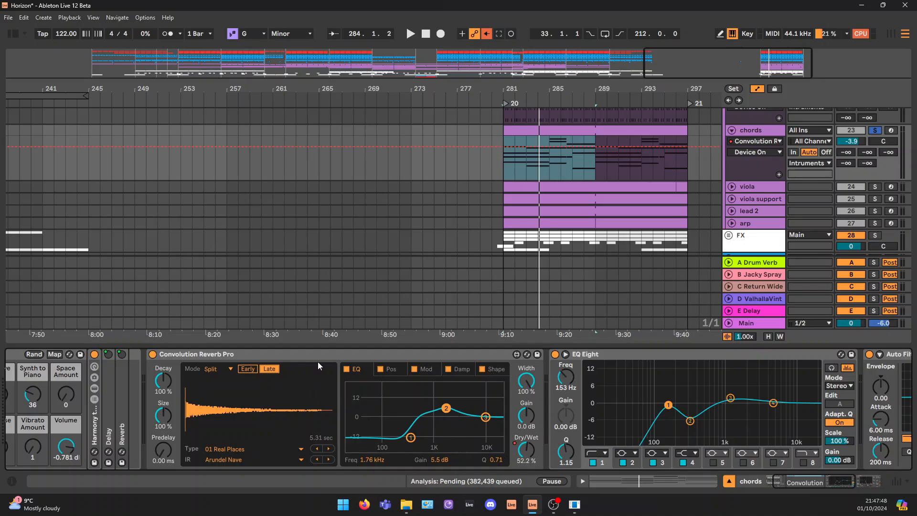
Set the low-mid dip in the chords track's EQ Eight to 323 Hz with a gain of -6.82 dB
left_click(628, 354)
scroll(788, 466, "right", 3)
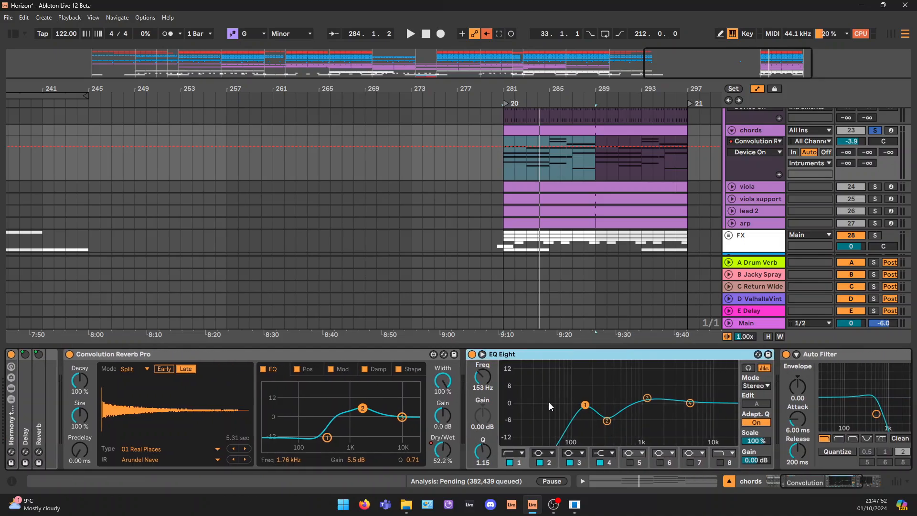
left_click_drag(513, 385, 539, 408)
left_click_drag(608, 423, 609, 423)
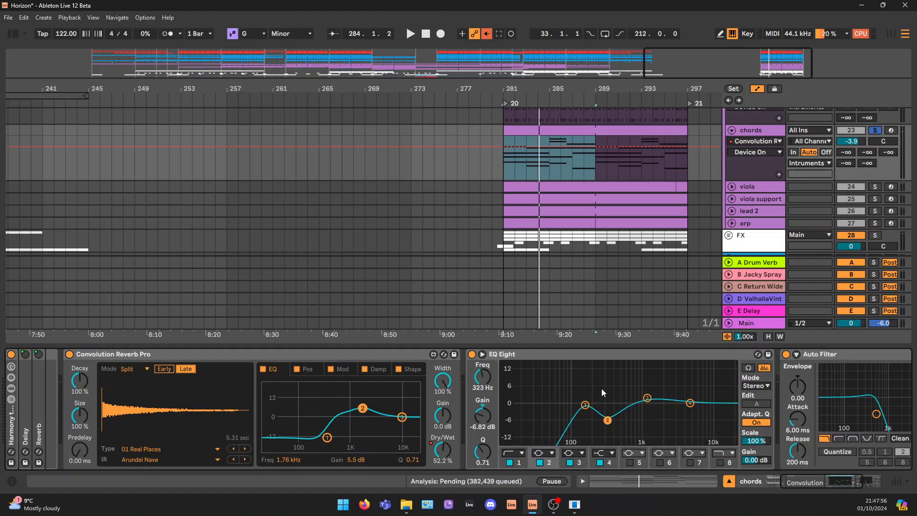
Examine the chords track's EQ Eight bands and its Auto Filter frequency automation across the arrangement
left_click_drag(596, 381, 605, 422)
left_click_drag(595, 381, 623, 417)
left_click(644, 399)
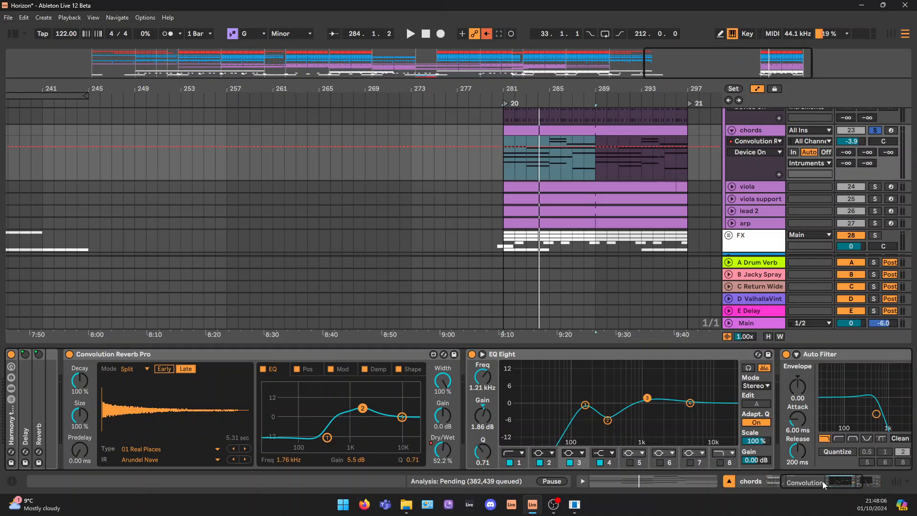
left_click_drag(822, 480, 840, 483)
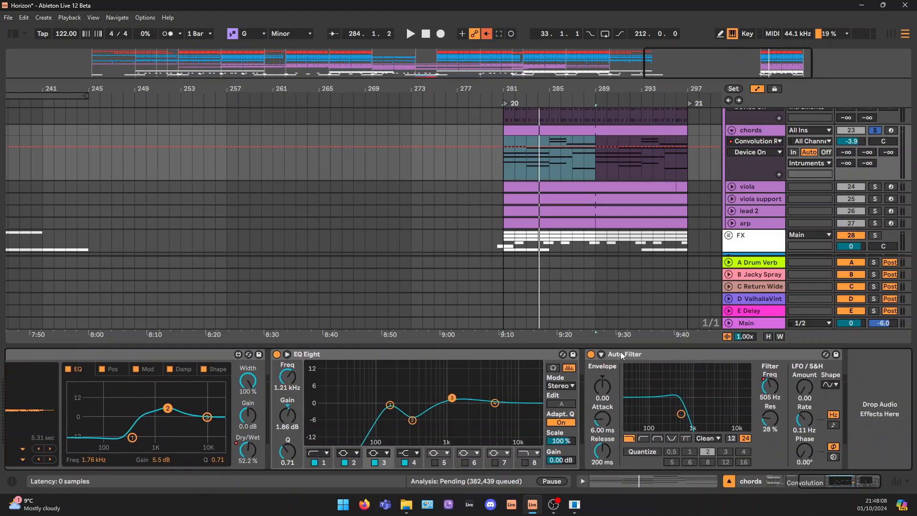
left_click_drag(758, 66, 672, 67)
left_click(775, 389)
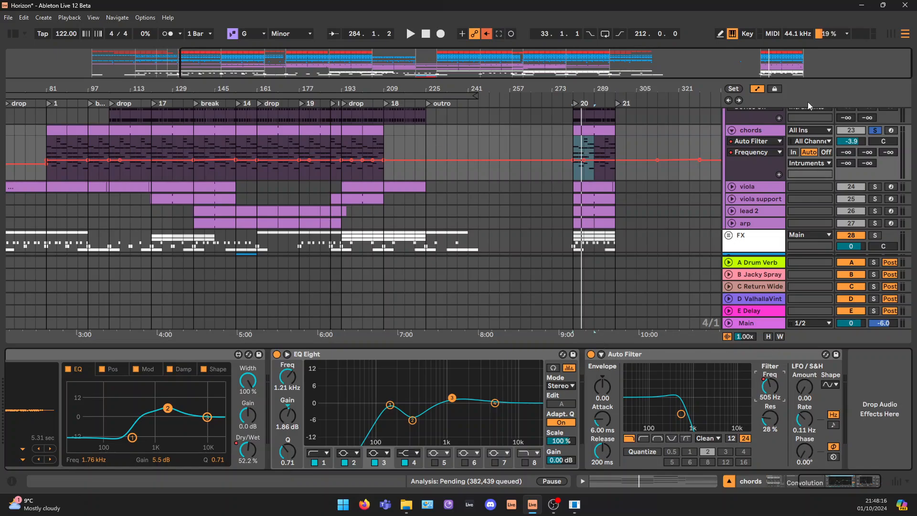
Fold the chords track, unfold and solo the viola track, and play its part from bar 281
left_click(731, 130)
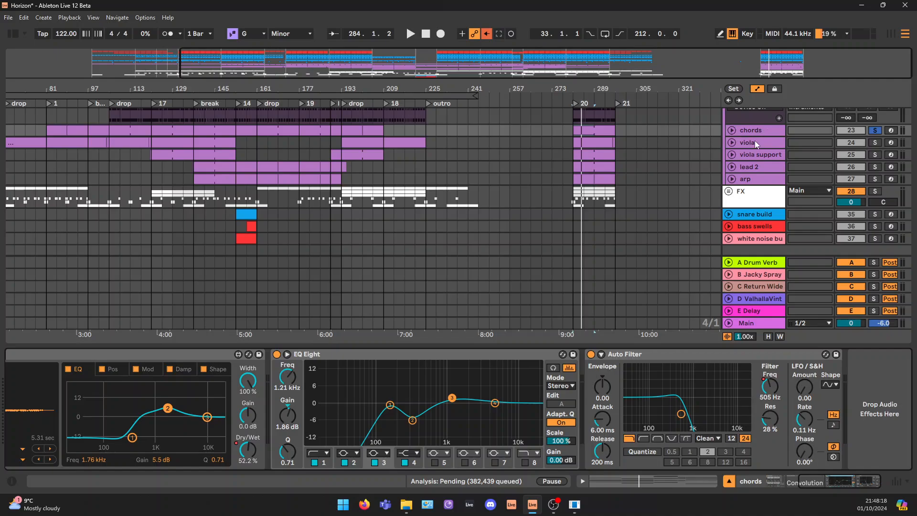
left_click(755, 143)
left_click(731, 142)
left_click(874, 142)
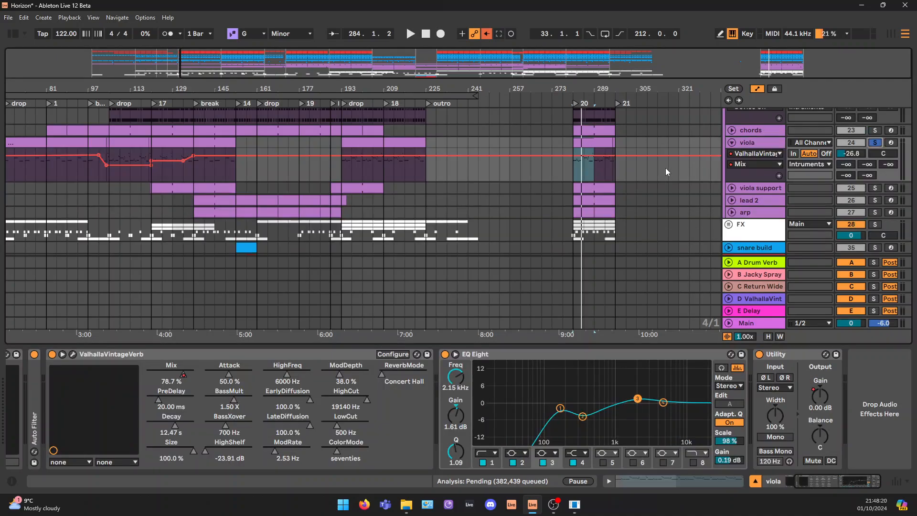
left_click(762, 142)
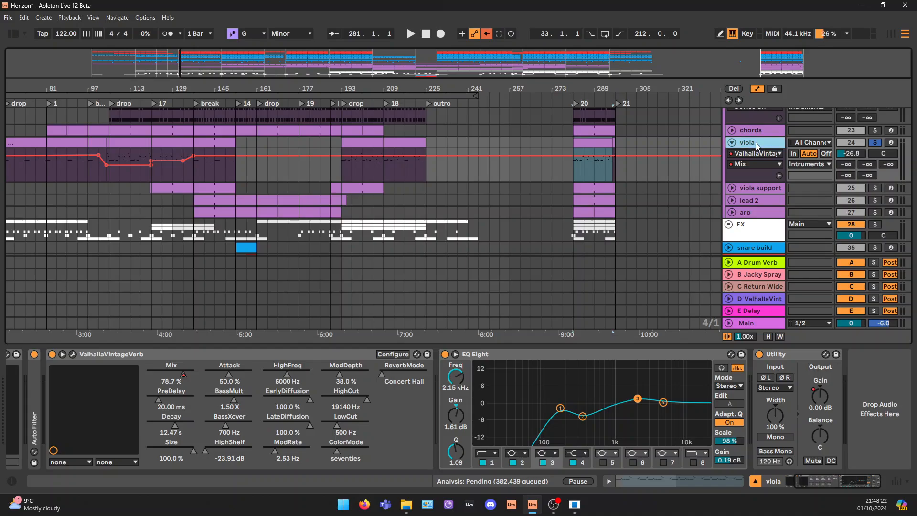
key("space")
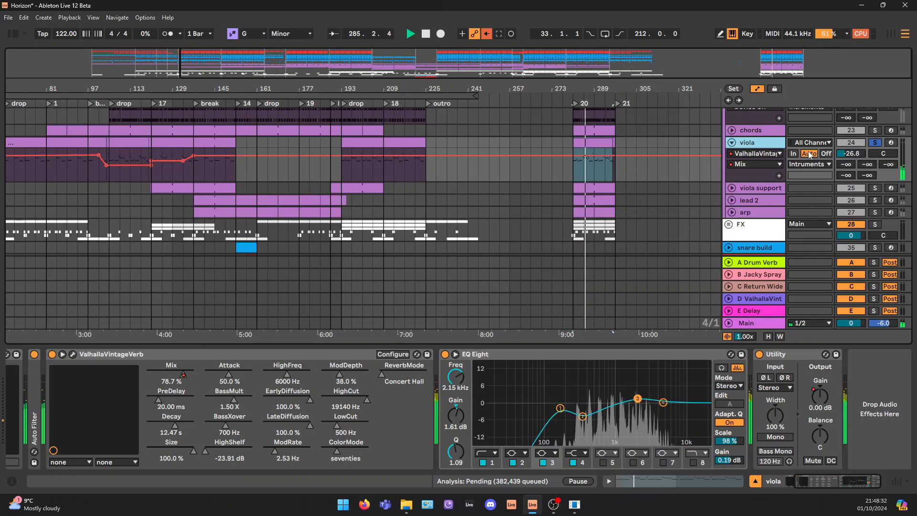
Unfold the chords track and set the arrangement loop to bars 281 to 297 using the viola clips
left_click(732, 130)
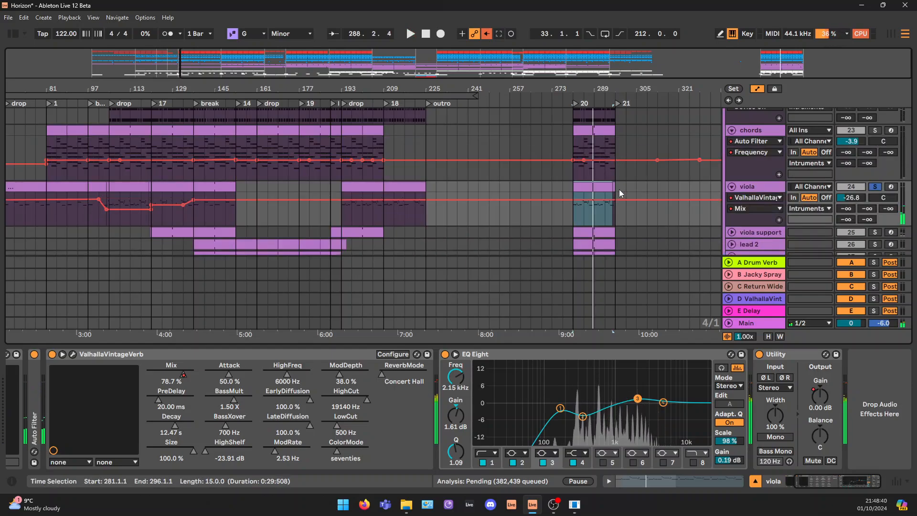
left_click_drag(616, 188, 568, 187)
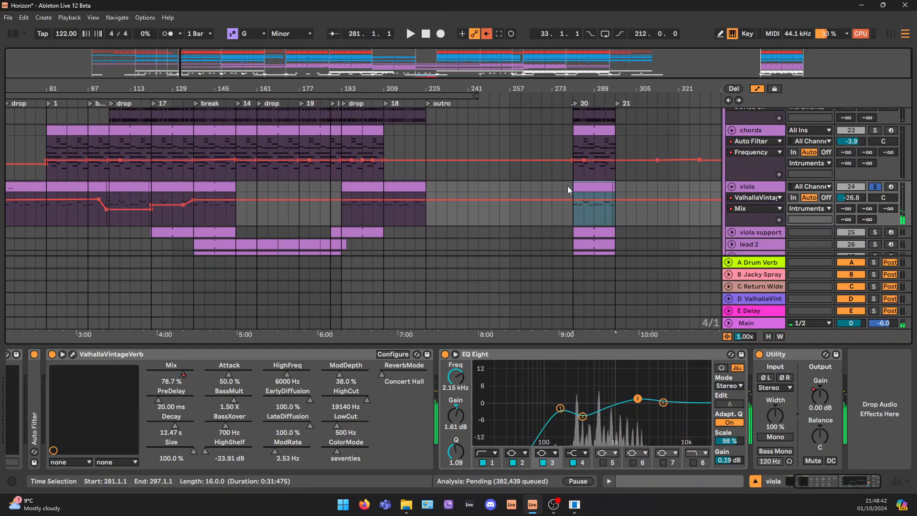
key("ctrl+l")
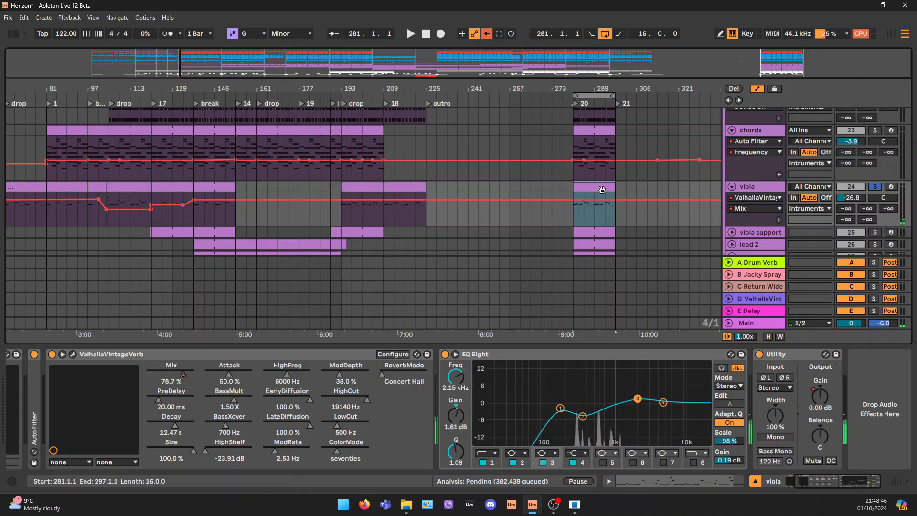
Compare the viola melody's notes with the chords clips' notes in a combined MIDI editor view, focusing on the viola
left_click(598, 131)
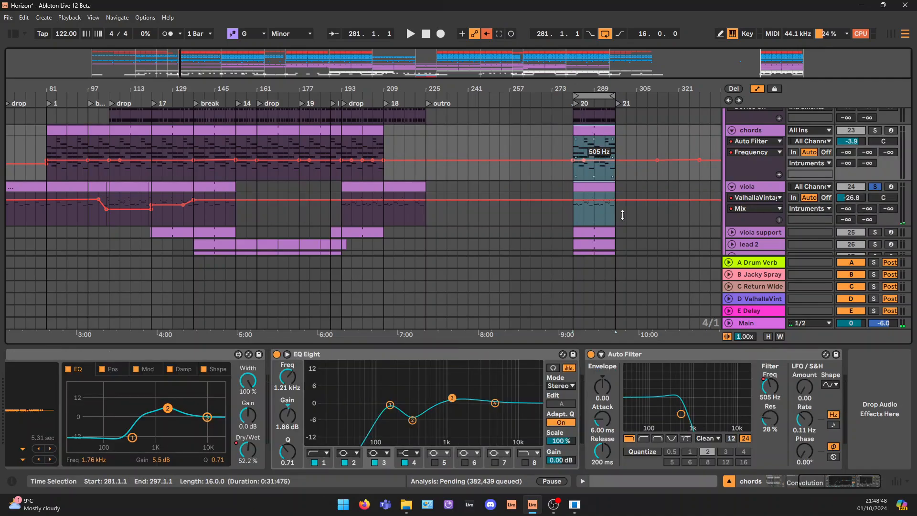
left_click(691, 481)
scroll(426, 231, "down", 3)
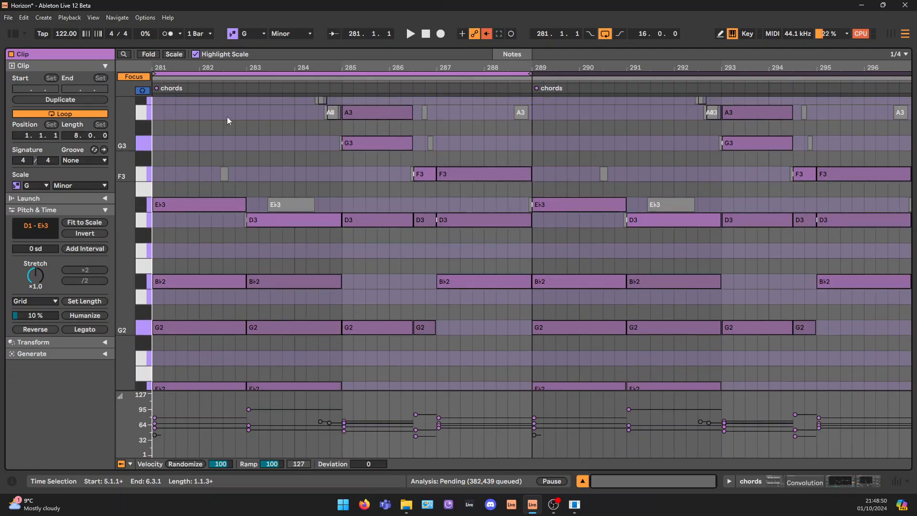
left_click(226, 78)
left_click(227, 79)
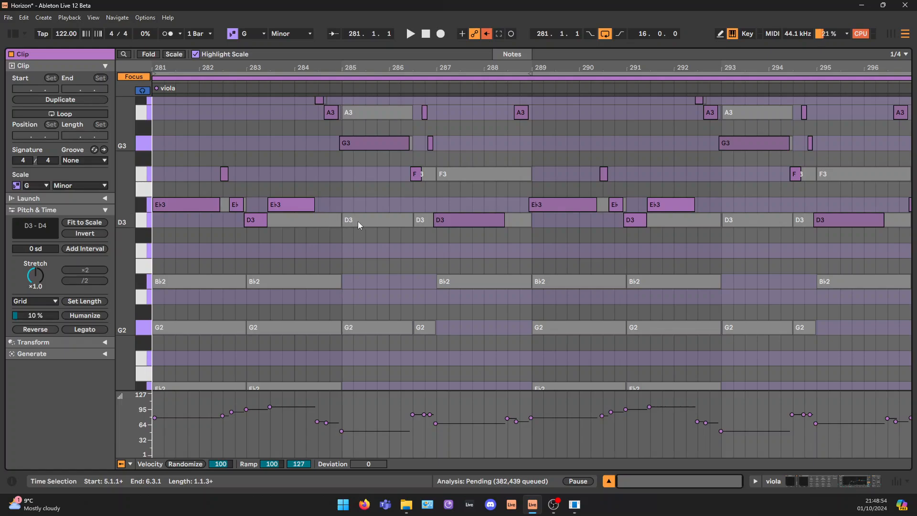
scroll(428, 206, "up", 1)
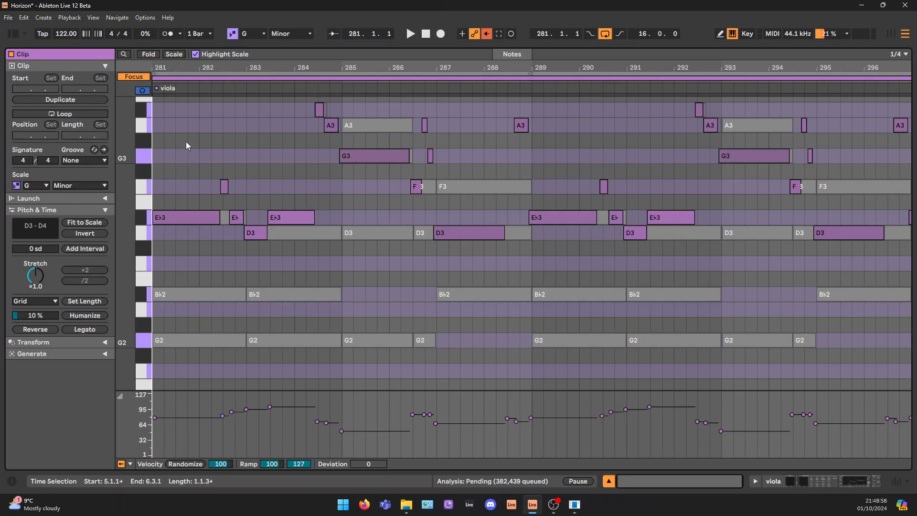
left_click_drag(174, 100, 526, 246)
left_click(877, 484)
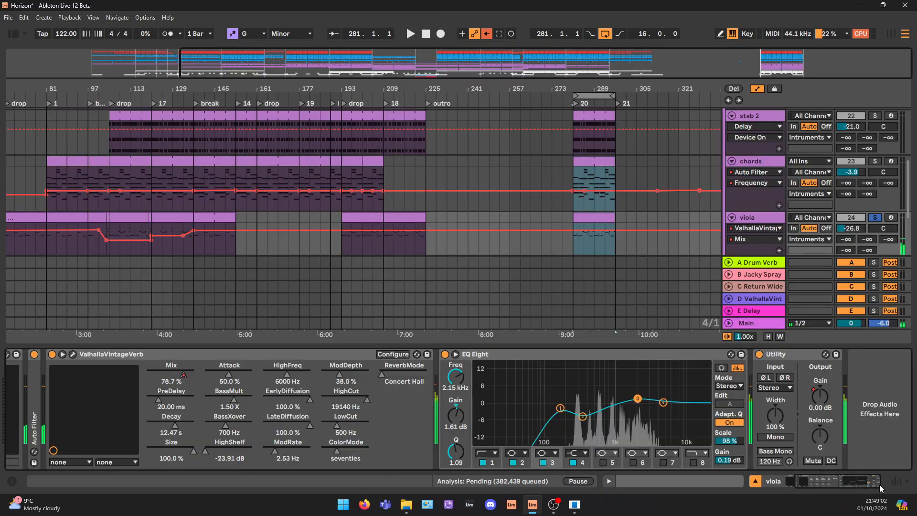
Inspect the Joshua Bell Violin instrument in the viola track's Kontakt 7 and close its window
left_click(598, 168)
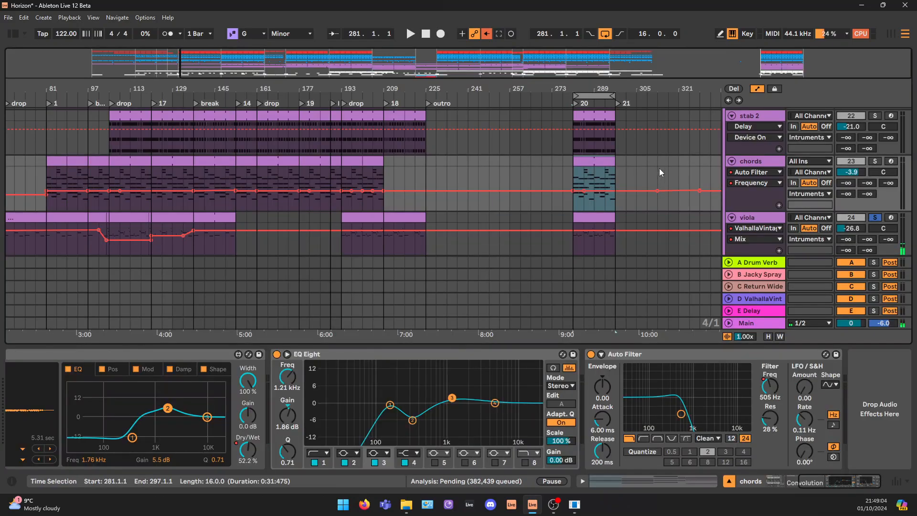
left_click(777, 220)
scroll(776, 229, "down", 3)
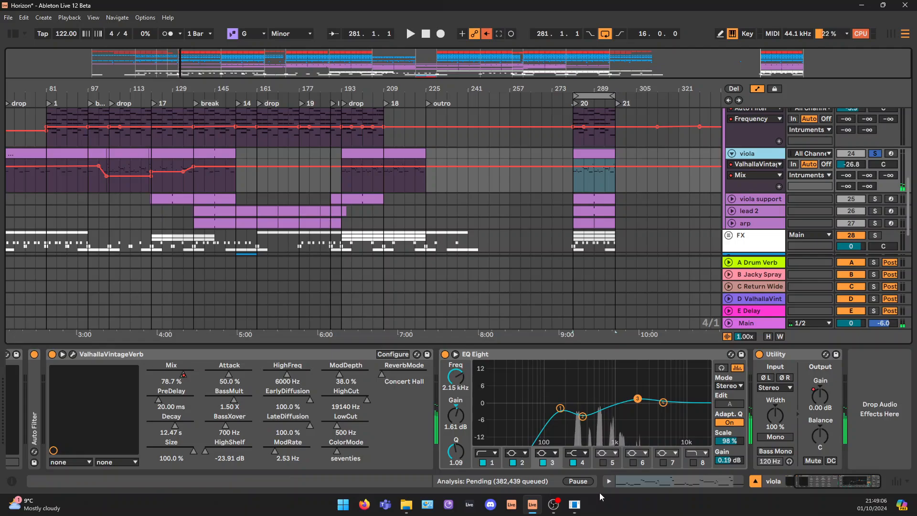
left_click_drag(814, 482, 790, 482)
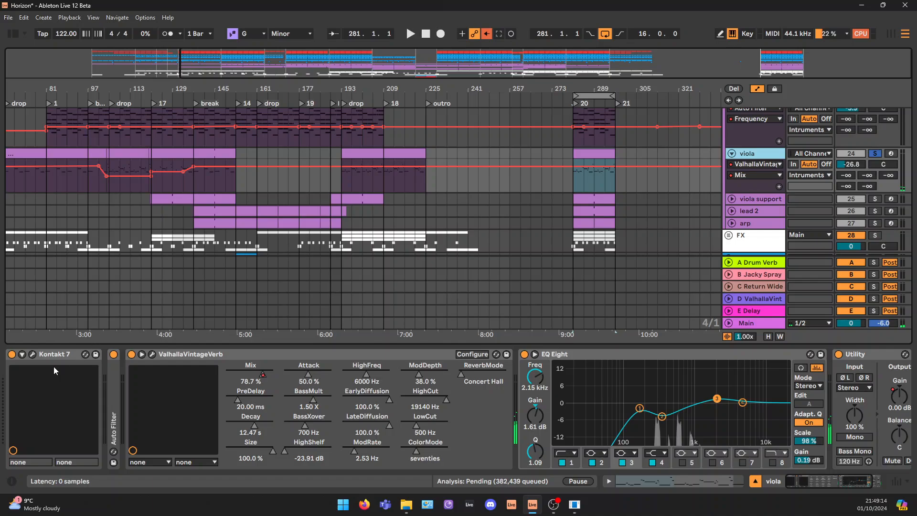
left_click(33, 354)
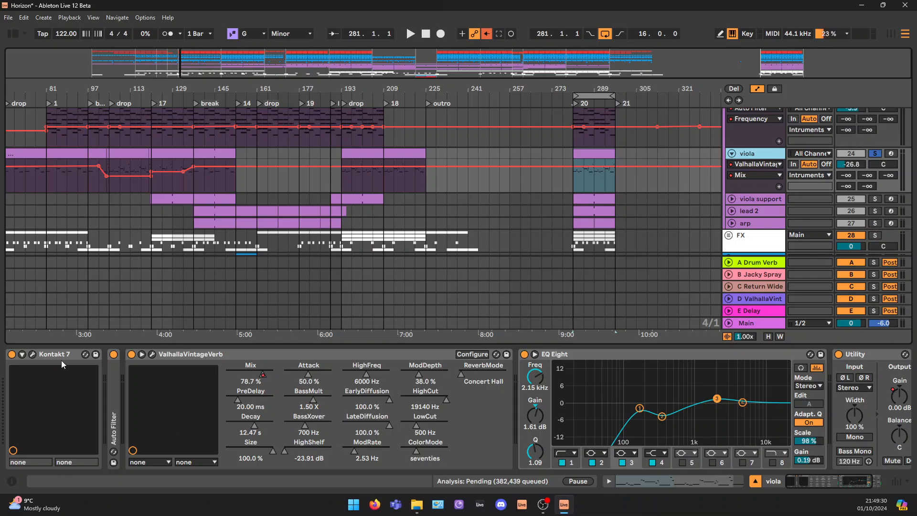
left_click(32, 354)
left_click_drag(449, 119, 304, 95)
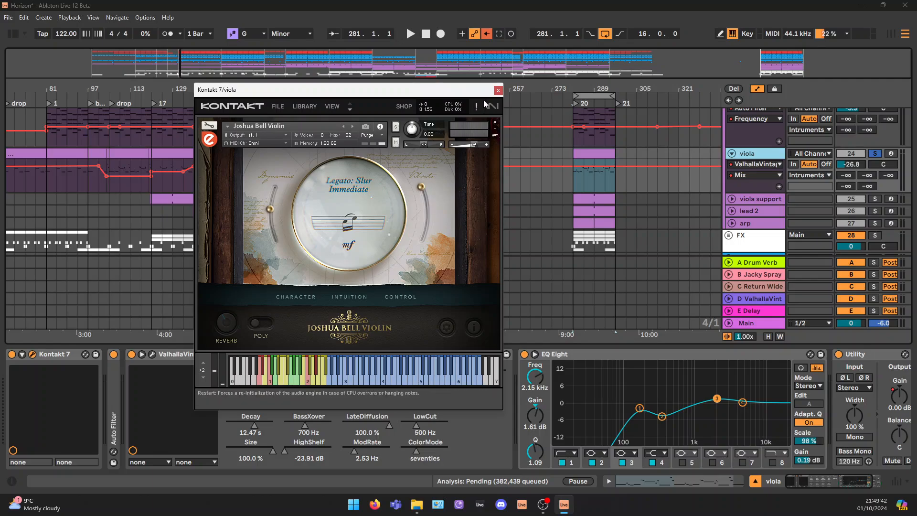
left_click_drag(441, 93, 418, 112)
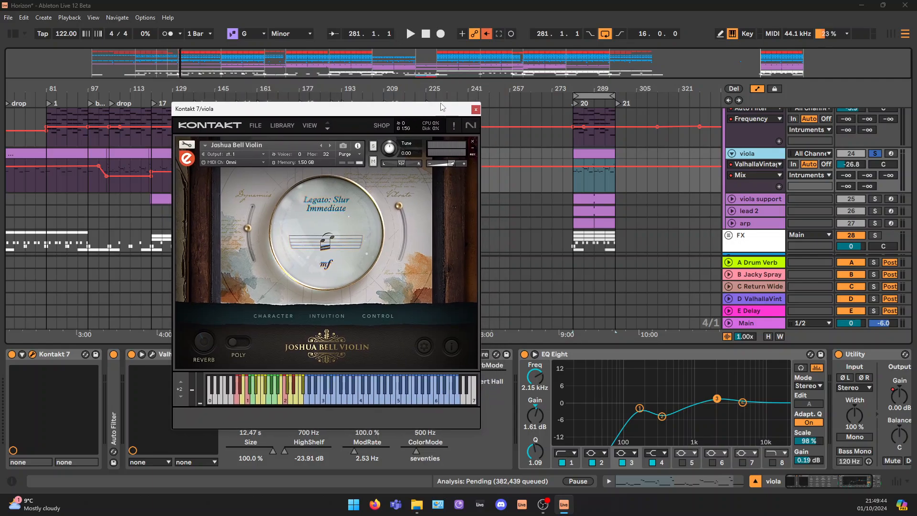
left_click(476, 110)
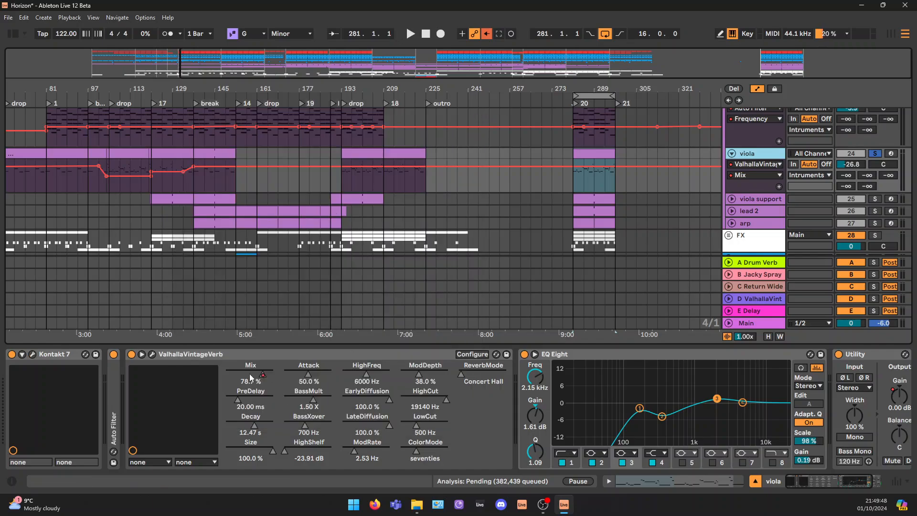
Unfold the viola track's Auto Filter and view its frequency automation across the whole arrangement
double_click(111, 389)
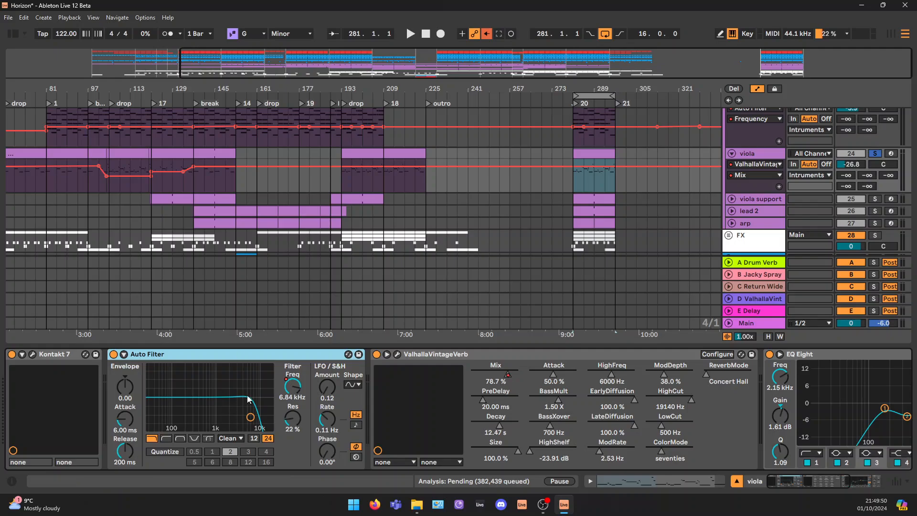
left_click(301, 386)
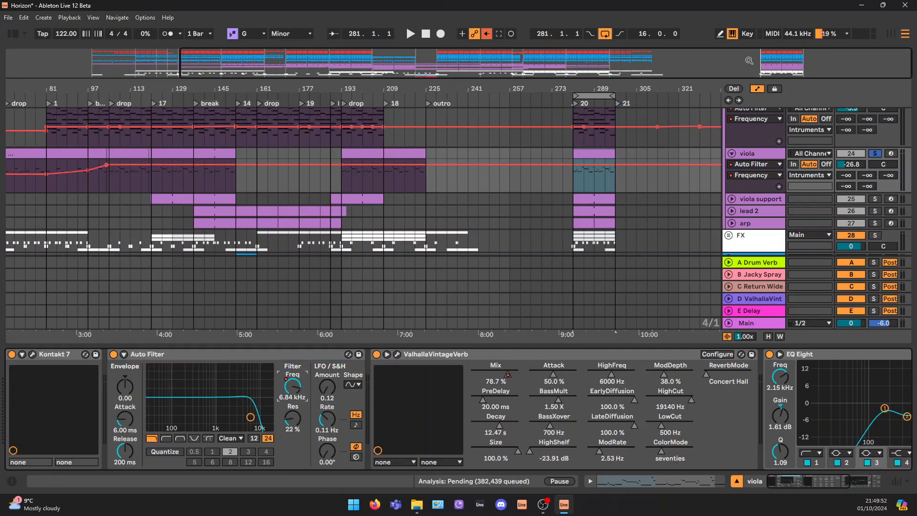
left_click_drag(749, 61, 696, 48)
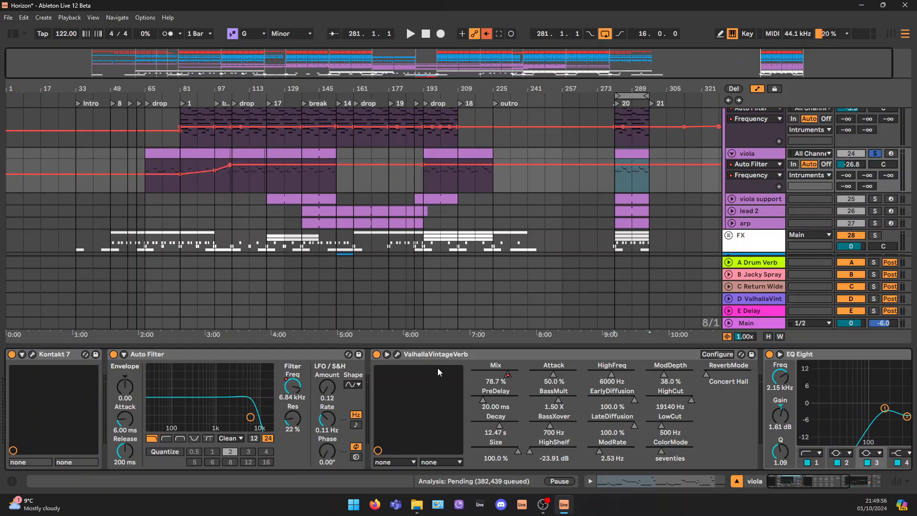
Inspect ValhallaVintageVerb on the viola track and compare the sound with it off and on, playing from bar 281
left_click(397, 354)
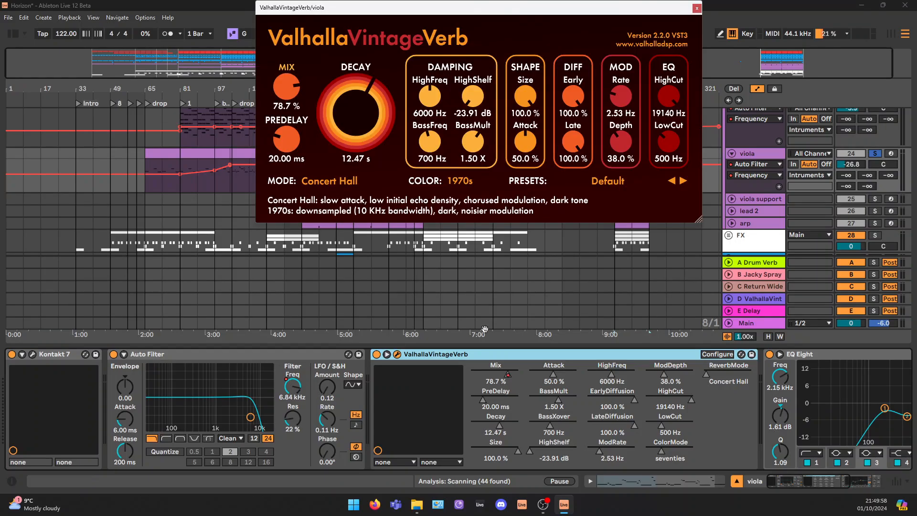
left_click(376, 354)
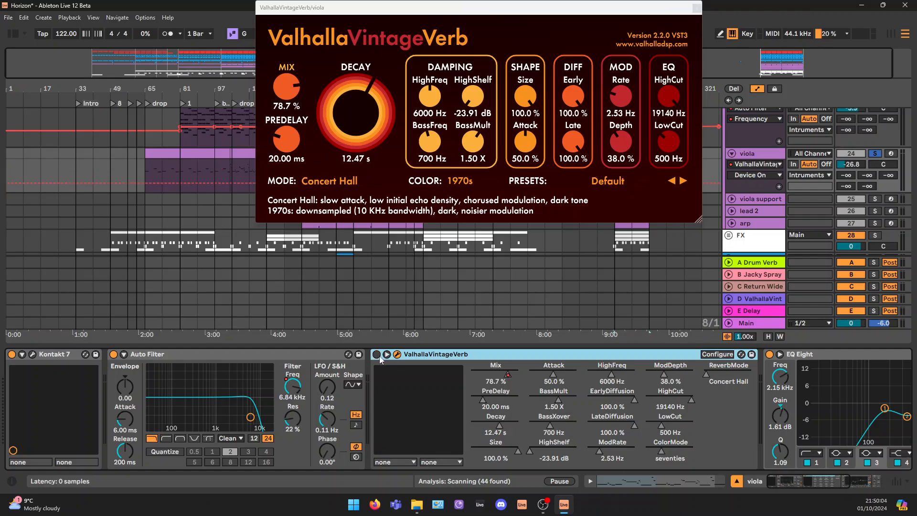
key("space")
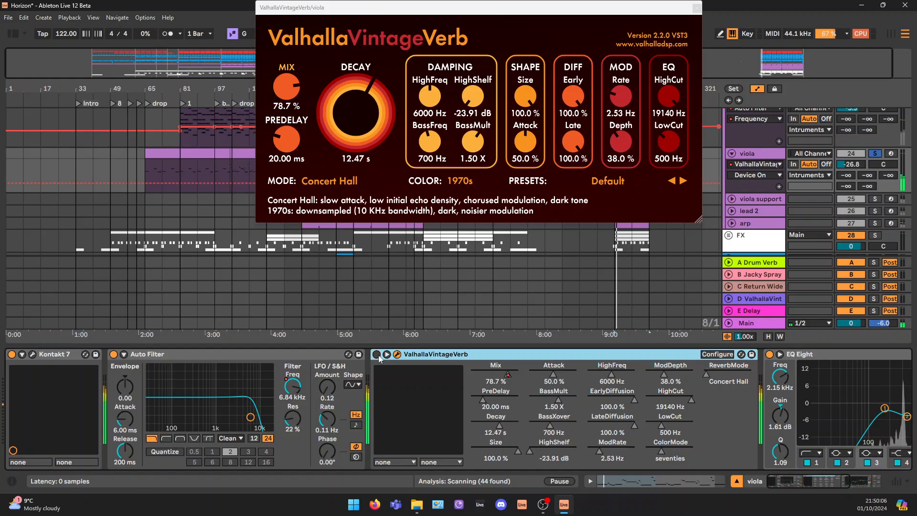
left_click(377, 355)
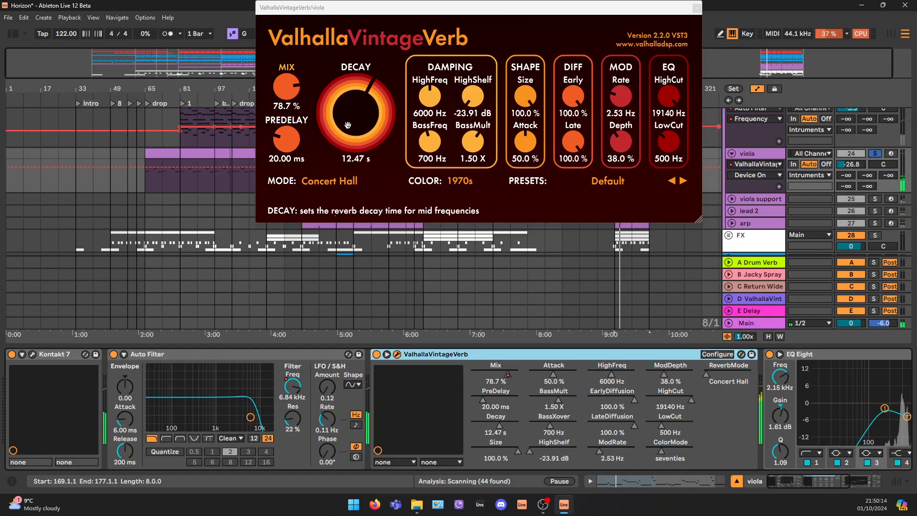
left_click(696, 9)
Examine the low-cut band in the viola track's EQ Eight
left_click_drag(801, 483, 829, 479)
left_click(568, 408)
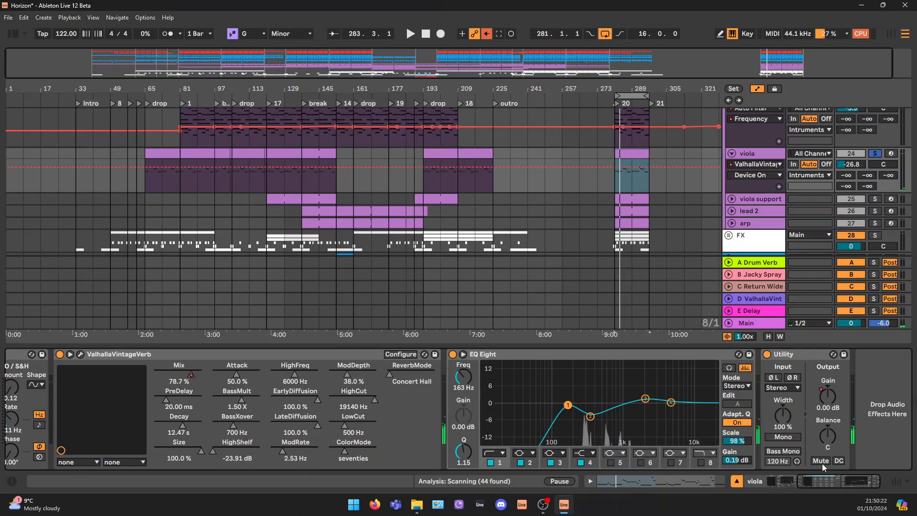
left_click(555, 354)
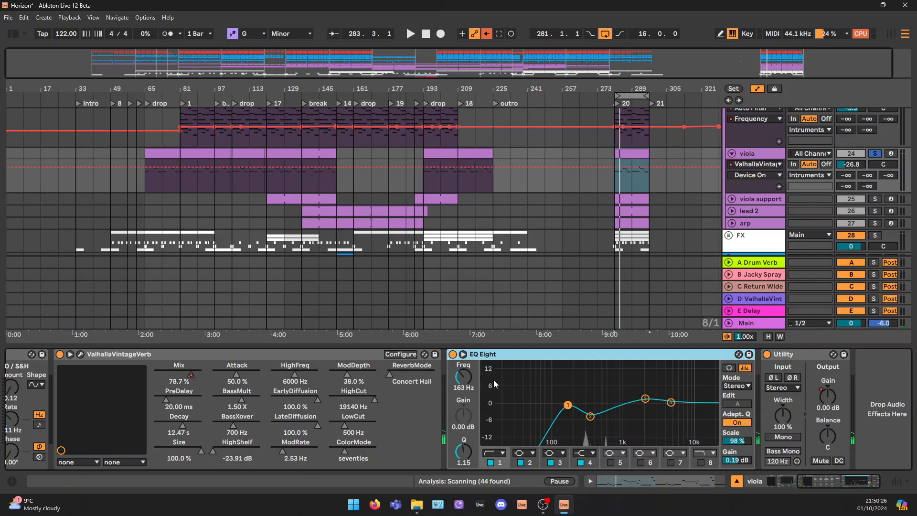
left_click_drag(493, 379, 577, 431)
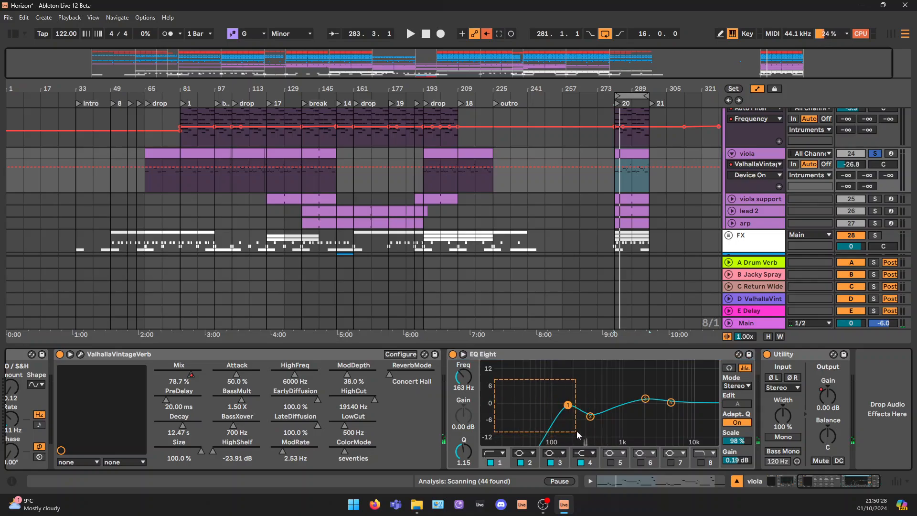
Solo the viola support track
scroll(586, 200, "down", 2)
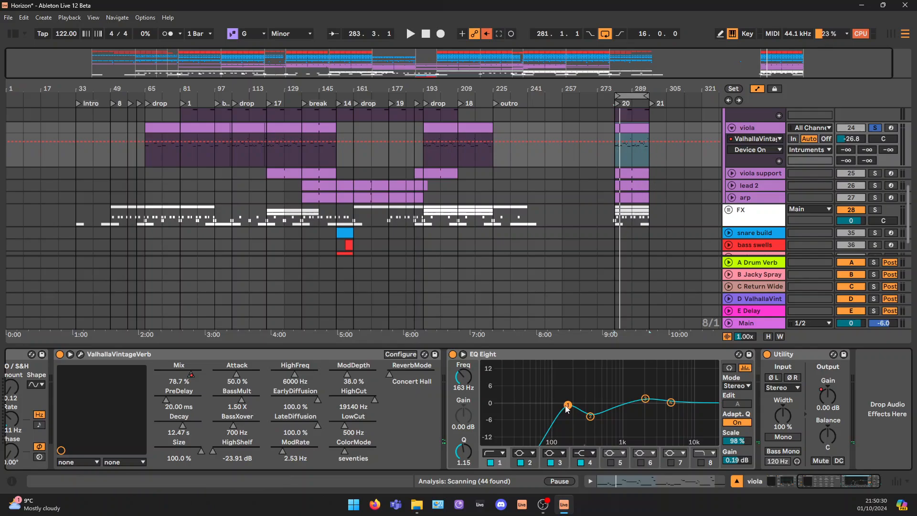
left_click(877, 173)
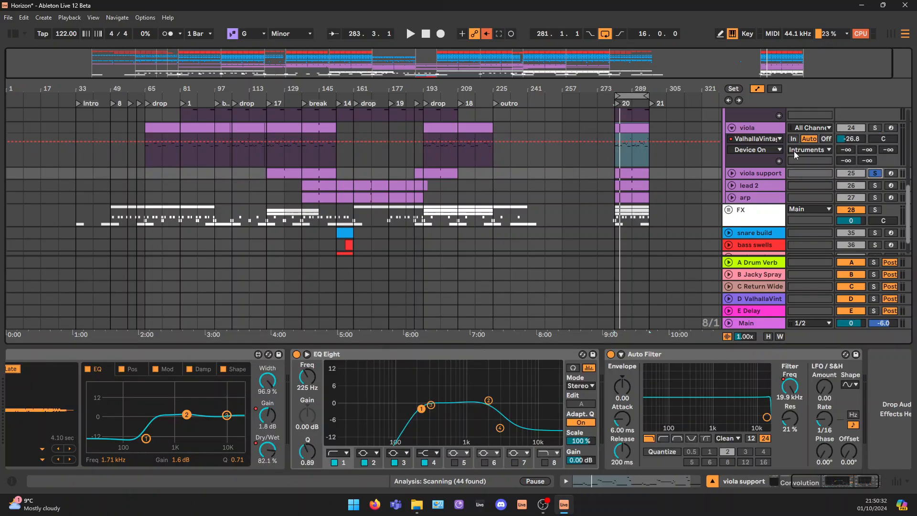
Unfold the viola support track and select its clips in the 16-bar loop at bar 281
left_click(731, 173)
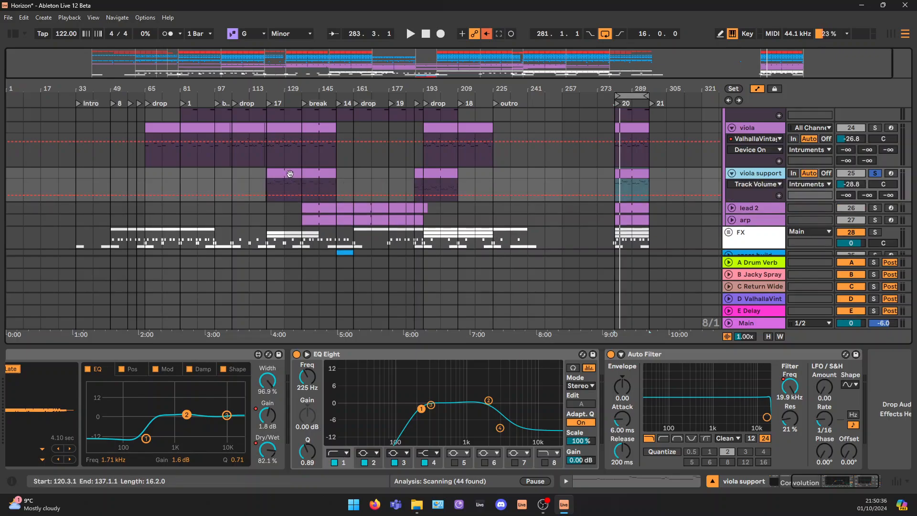
left_click(284, 173)
left_click(635, 171)
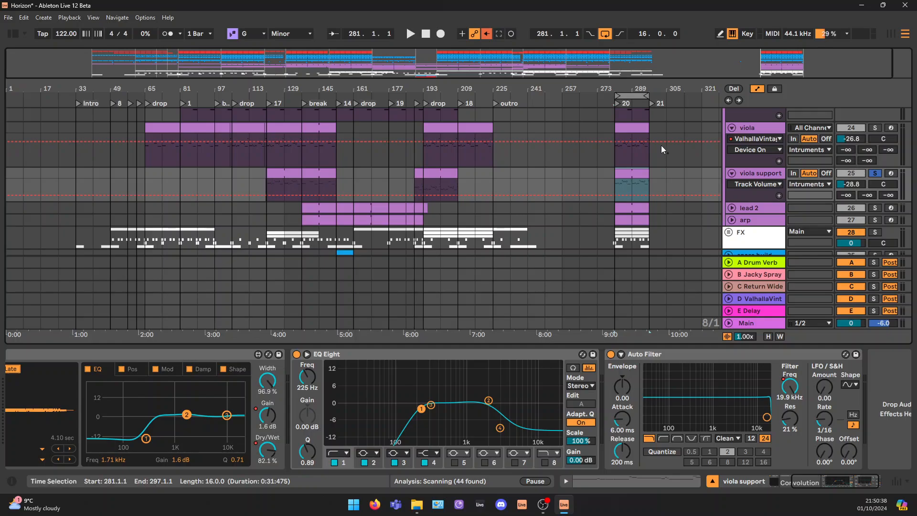
View the viola and viola support clips from bar 281 together in the note editor and compare their notes
left_click(642, 128)
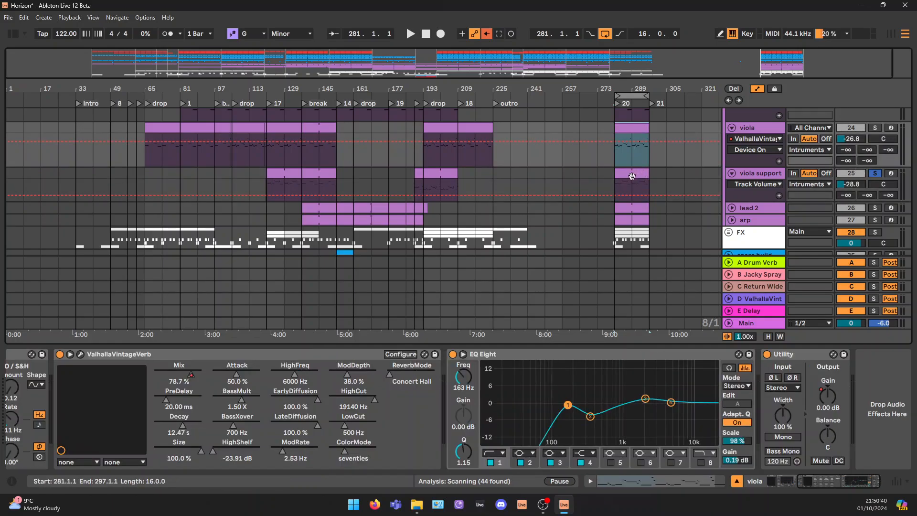
left_click(632, 176)
left_click(684, 481)
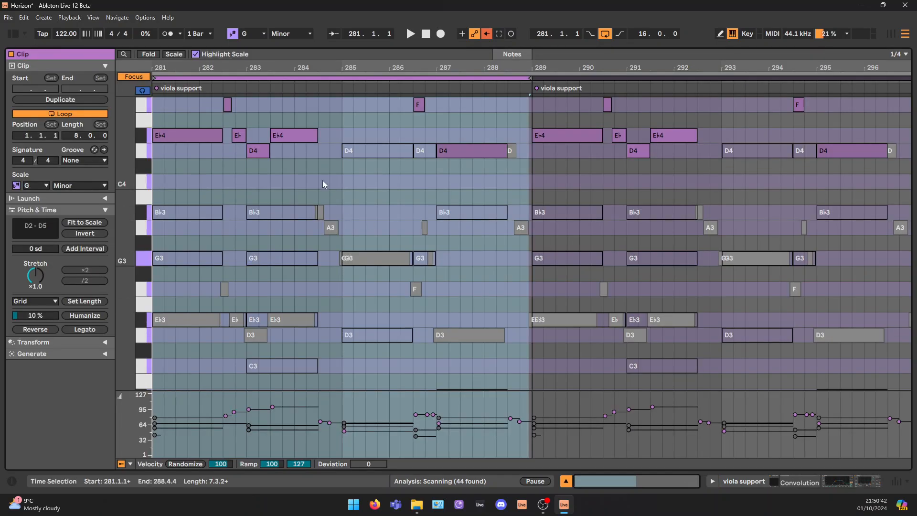
scroll(343, 234, "up", 4)
scroll(337, 267, "down", 2)
scroll(342, 273, "down", 1)
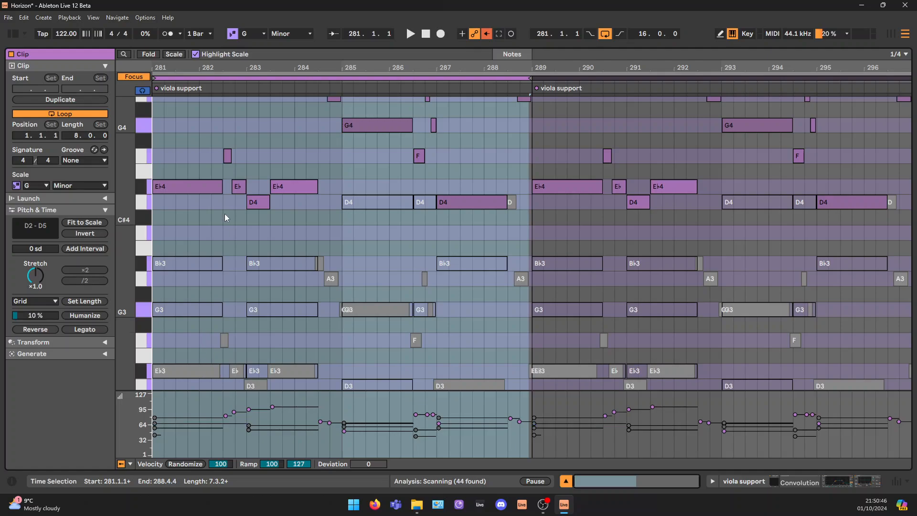
Return to the viola support track's device chain and play its part from bar 281
left_click(842, 483)
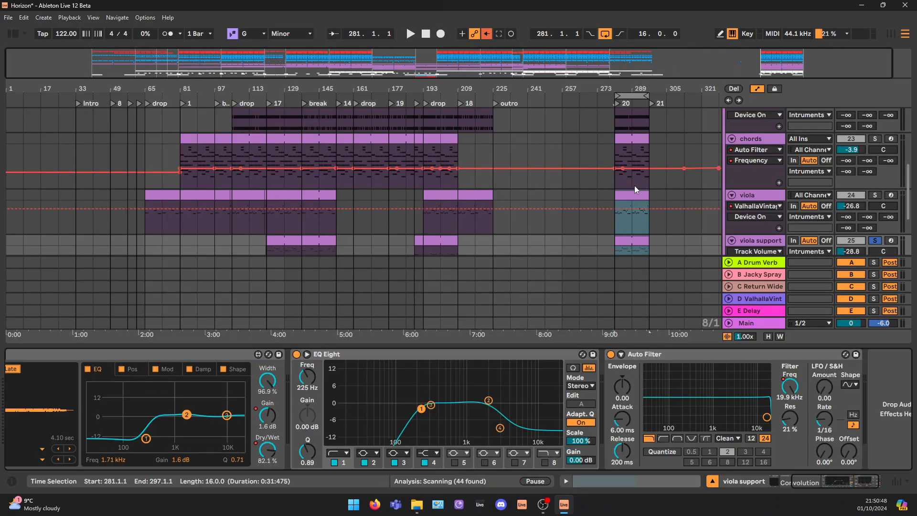
scroll(643, 201, "down", 1)
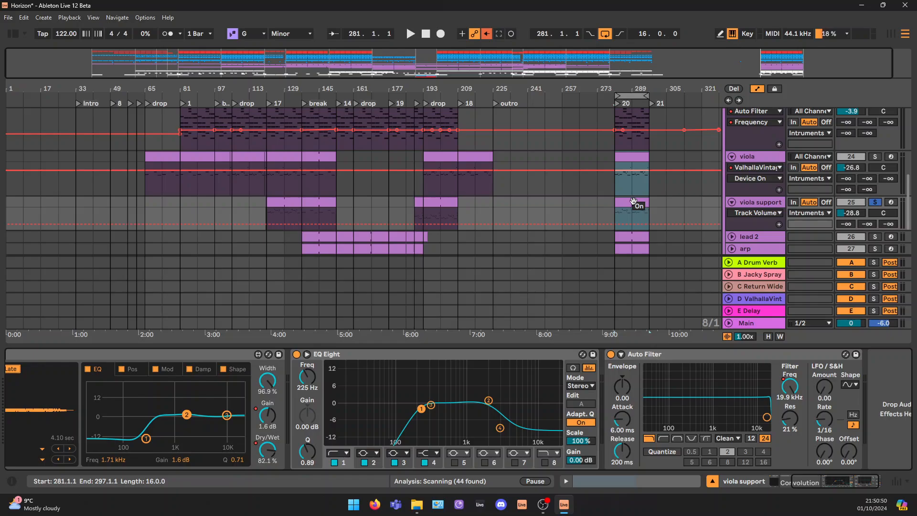
left_click(288, 197)
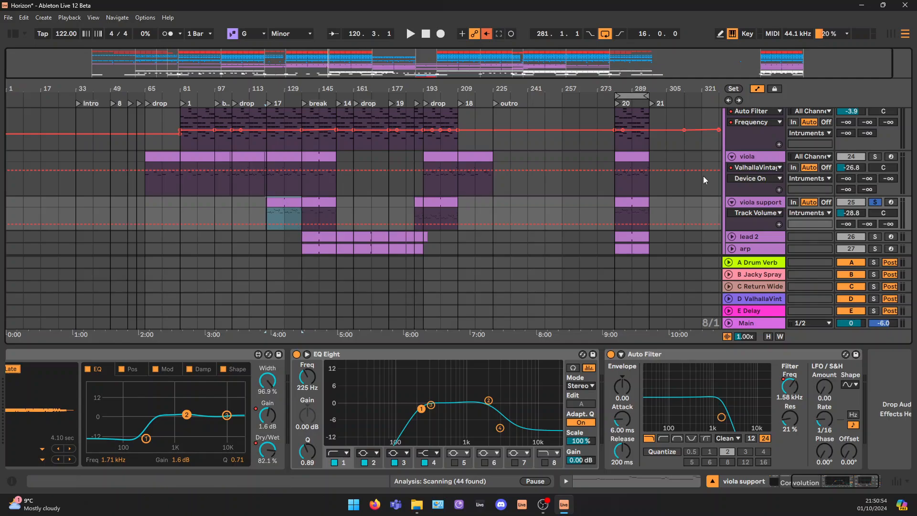
left_click(635, 200)
key("space")
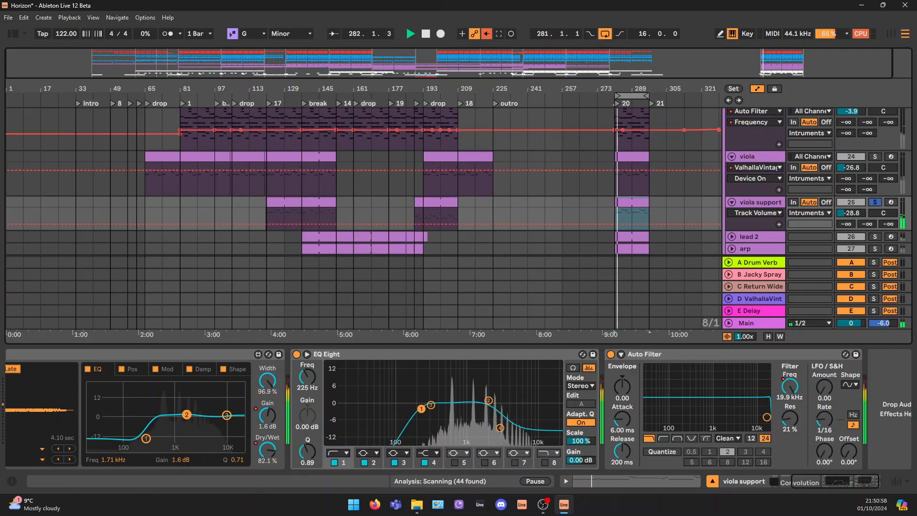
Inspect the BTD LD Europa patch in Serum on the viola support track
left_click_drag(848, 483, 825, 483)
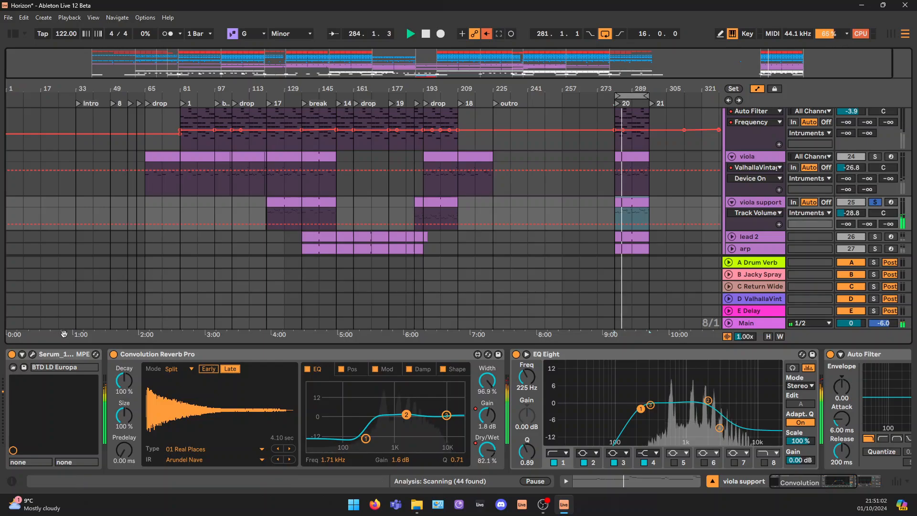
left_click(32, 356)
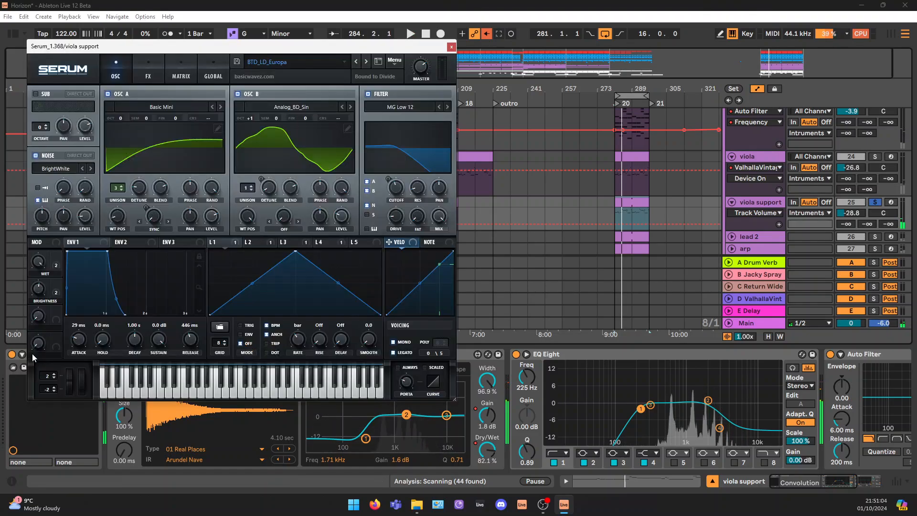
left_click_drag(307, 50, 456, 70)
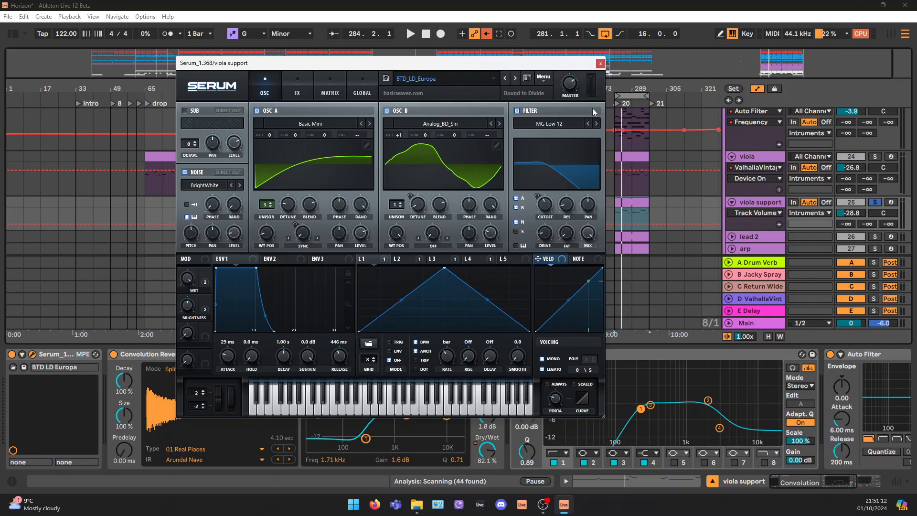
left_click(600, 64)
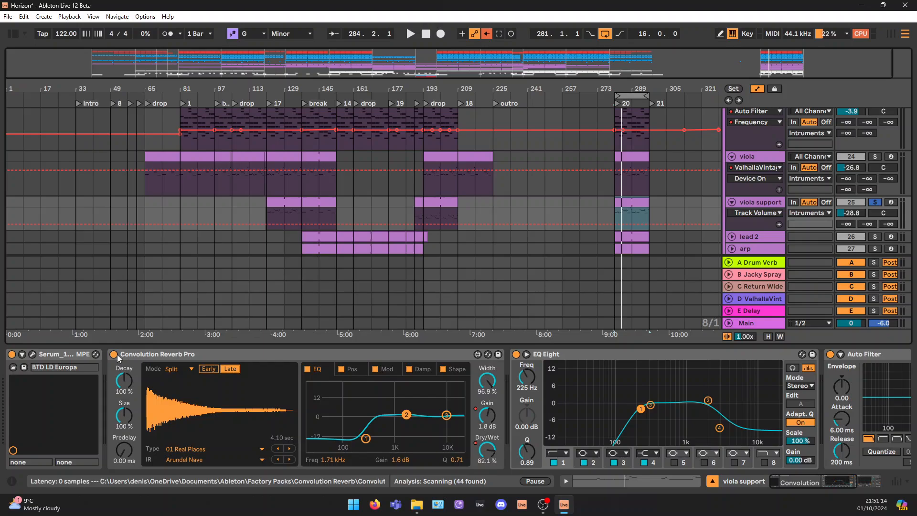
left_click(33, 354)
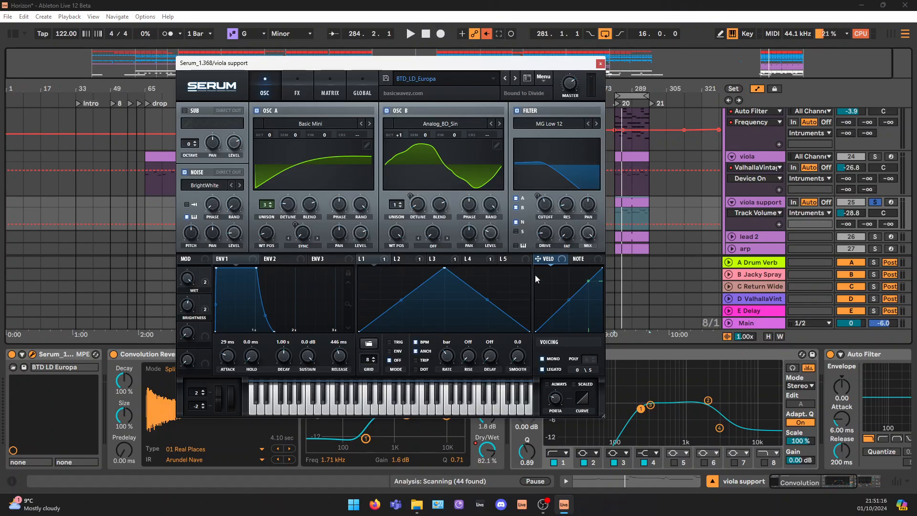
left_click(600, 64)
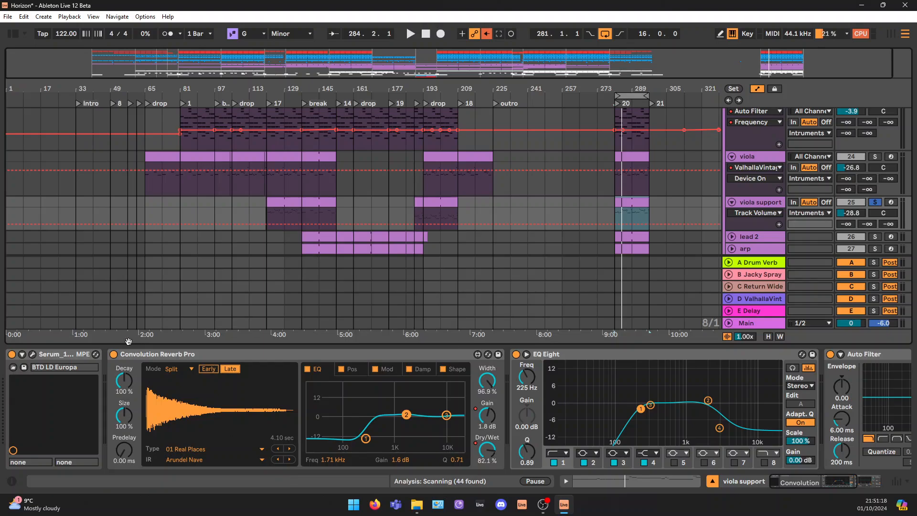
Compare the viola support sound with Convolution Reverb Pro off and on, playing from bar 281
left_click(138, 356)
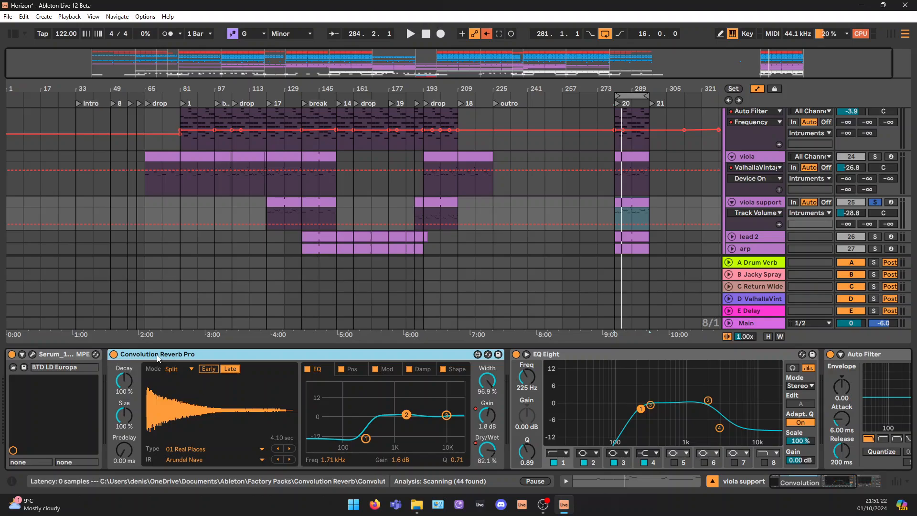
left_click(113, 353)
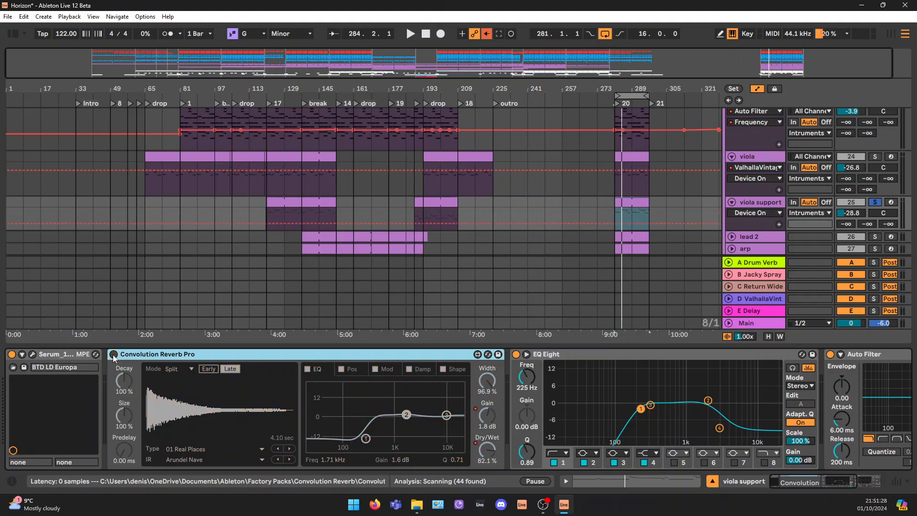
key("space")
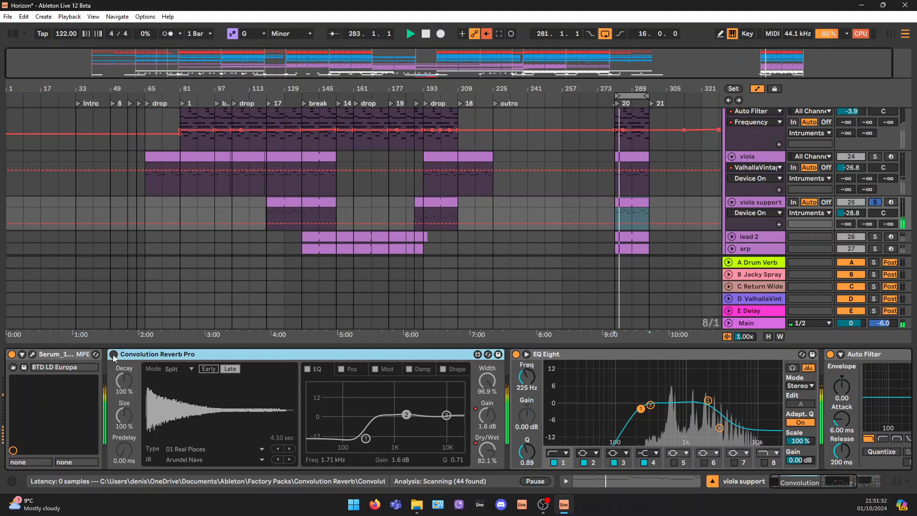
left_click(113, 354)
key("space")
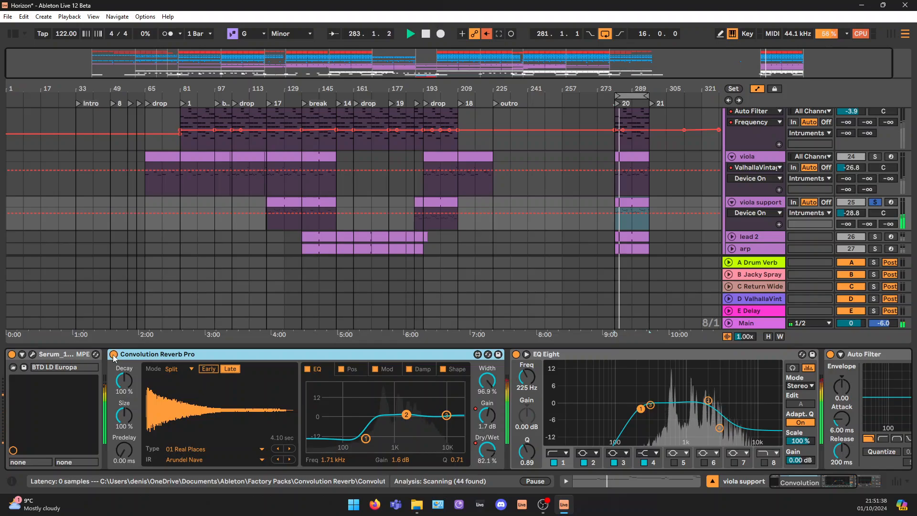
key("space")
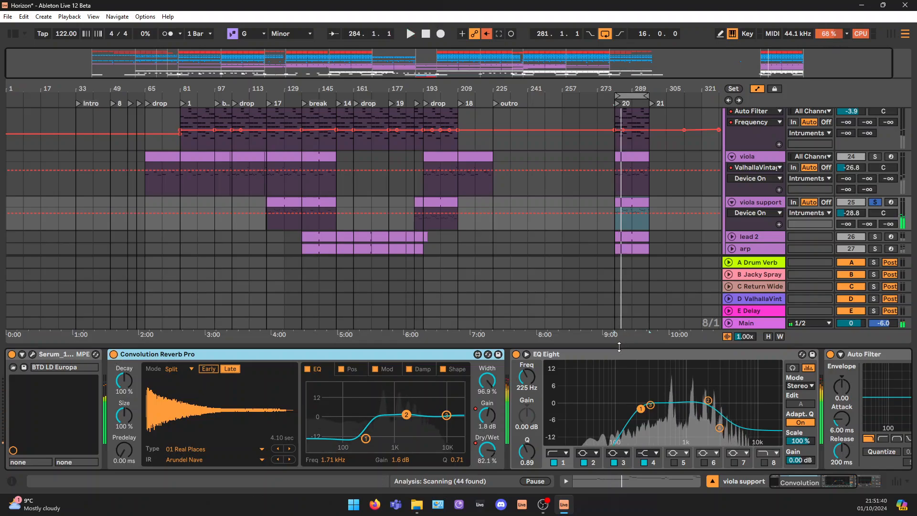
Examine band 4 in the viola support track's EQ Eight and show the Auto Filter's frequency automation in the arrangement
left_click_drag(815, 483, 835, 489)
left_click_drag(514, 428, 513, 426)
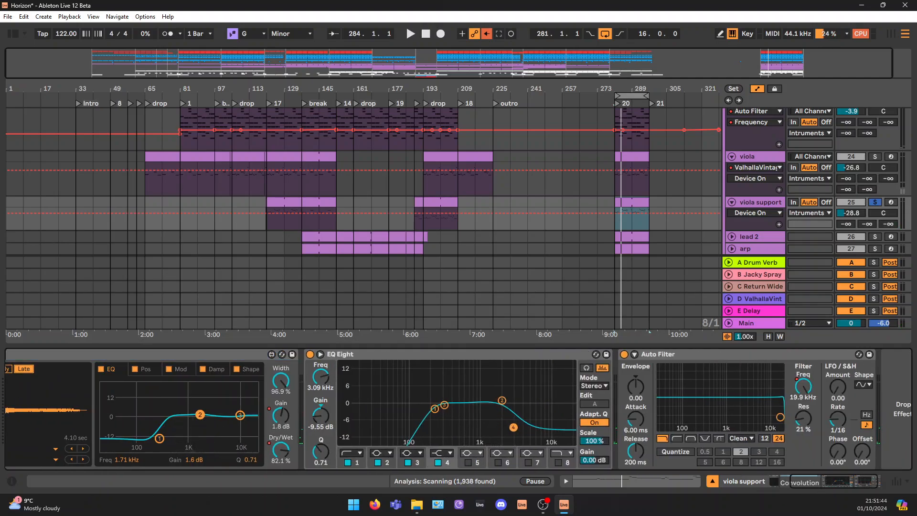
left_click(808, 391)
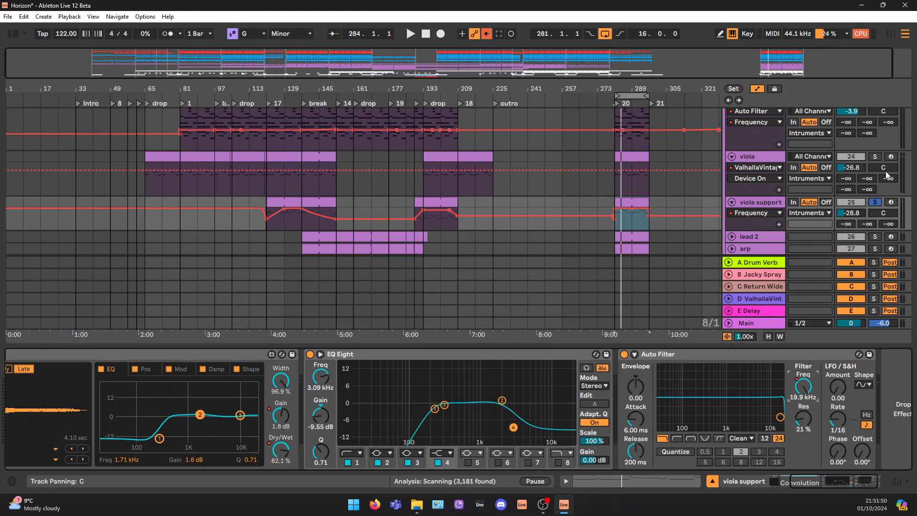
Add the viola track to the solo and play it together with viola support from bar 281
left_click(874, 156)
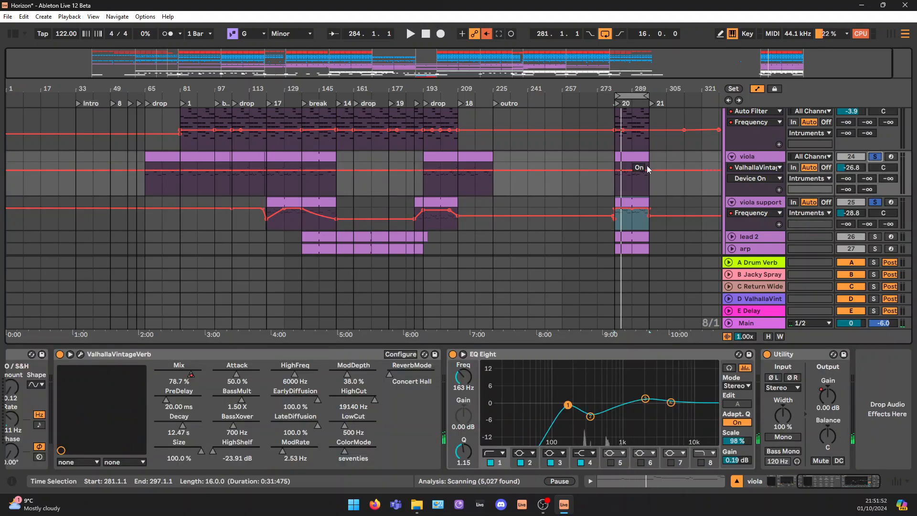
left_click(630, 181)
key("space")
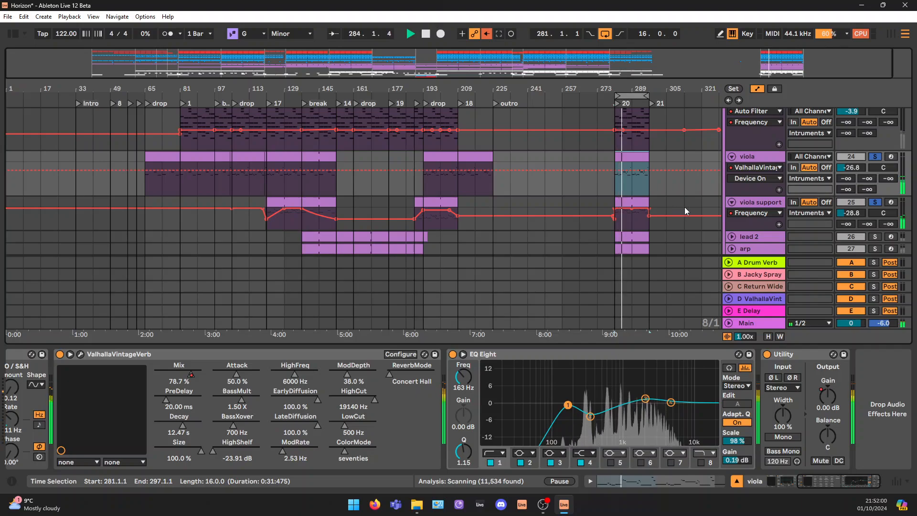
Unfold the lead 2 track and solo it on its own
scroll(721, 196, "down", 3)
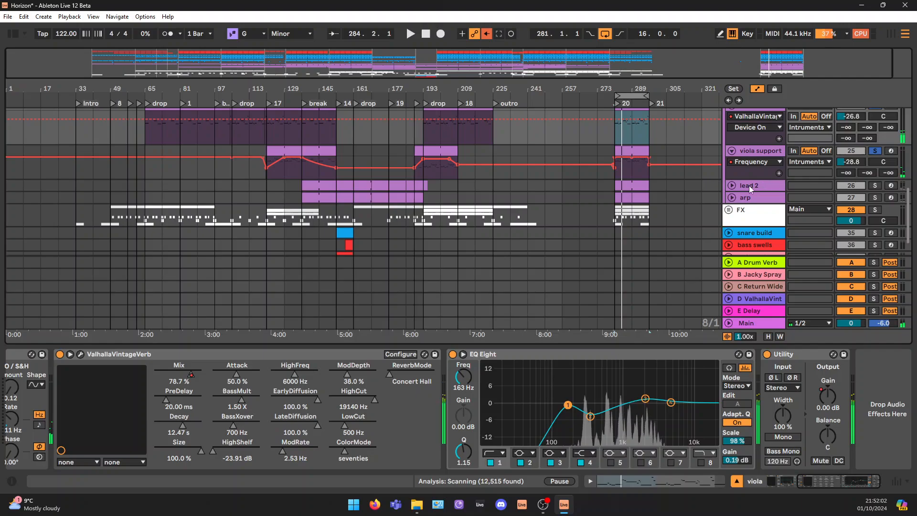
left_click(748, 185)
left_click(731, 185)
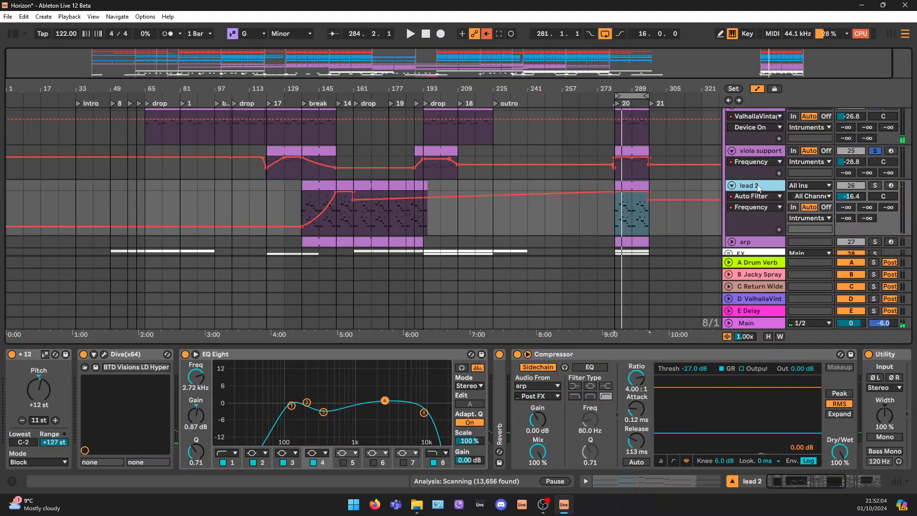
left_click(875, 186)
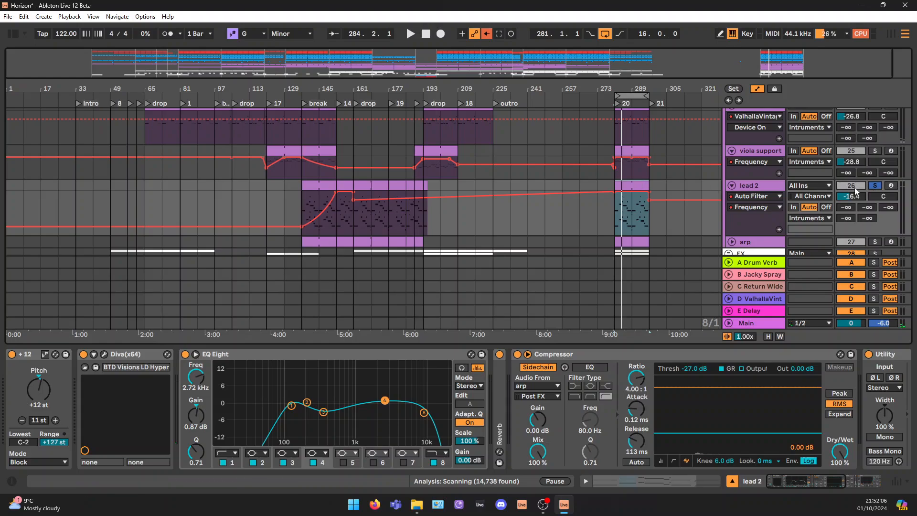
Play the soloed lead 2 part from bar 281
left_click(640, 206)
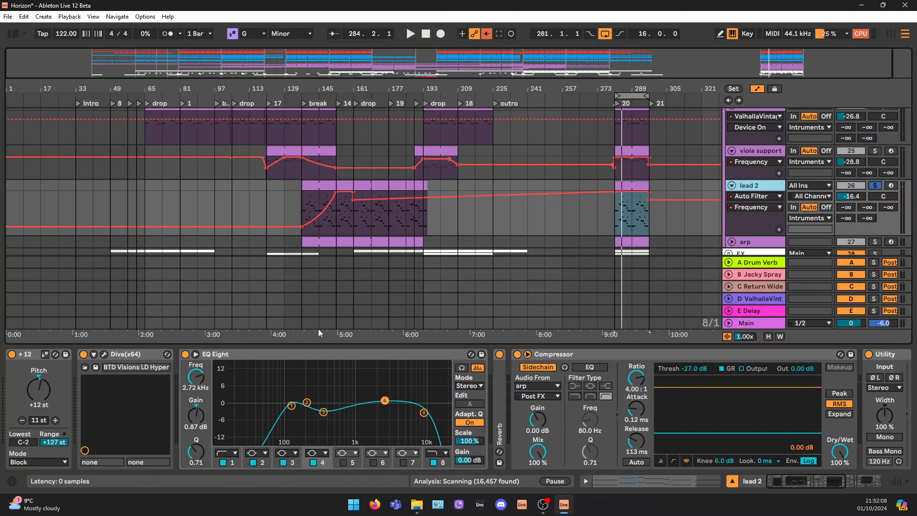
key("space")
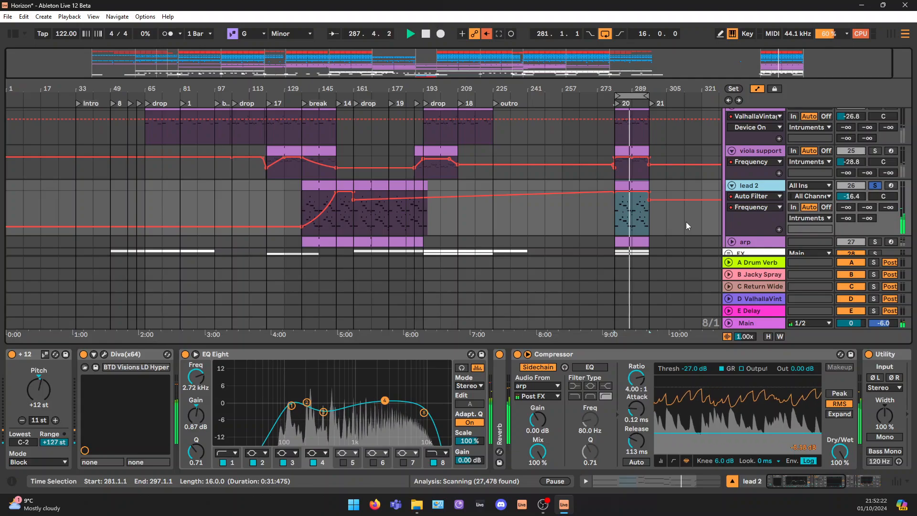
key("space")
Open the lead 2 clip at bar 281 in the note editor and select its notes across bars 1 to 6
double_click(627, 186)
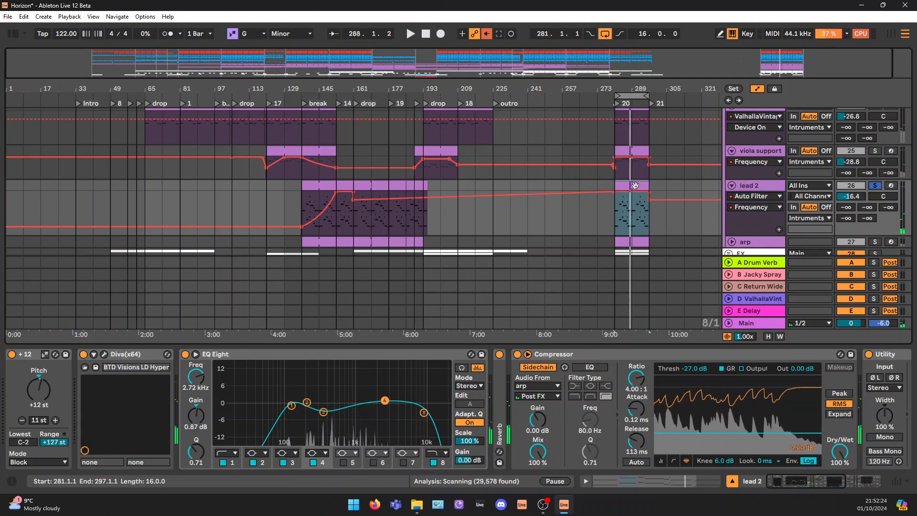
scroll(480, 251, "up", 3)
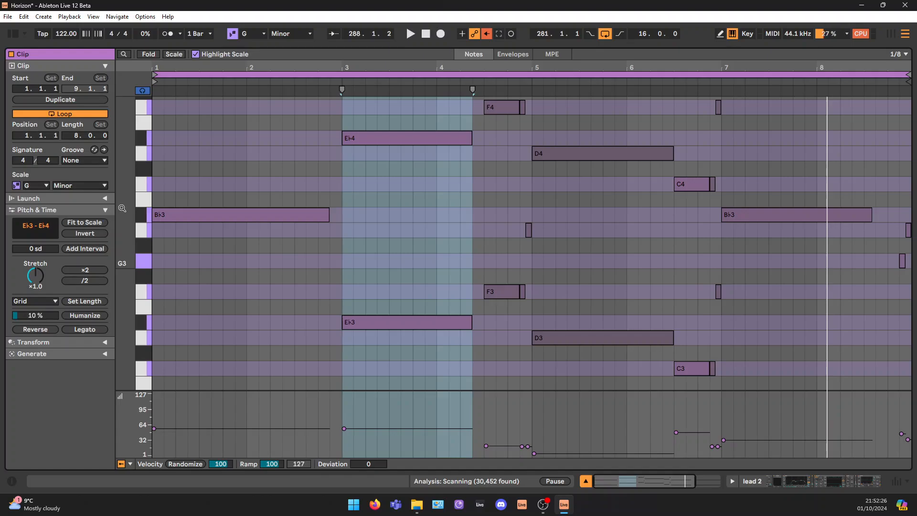
left_click_drag(122, 208, 86, 202)
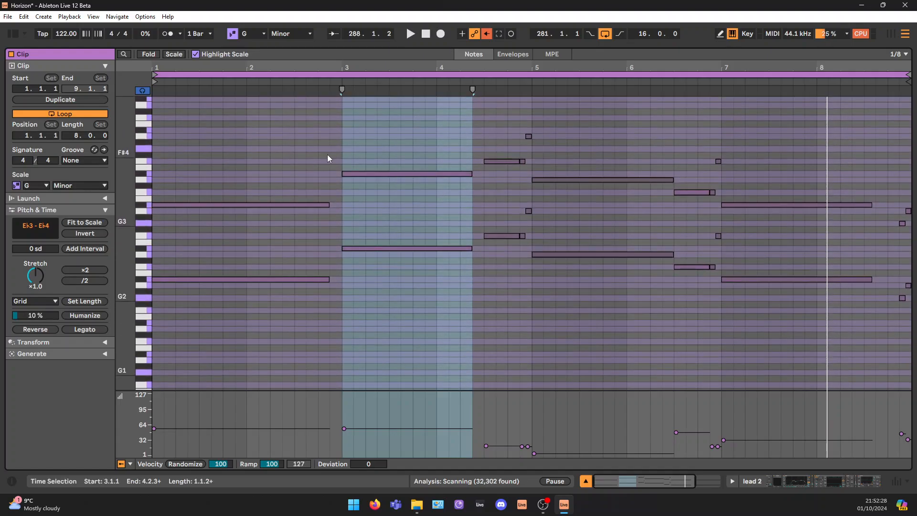
left_click_drag(193, 113, 711, 329)
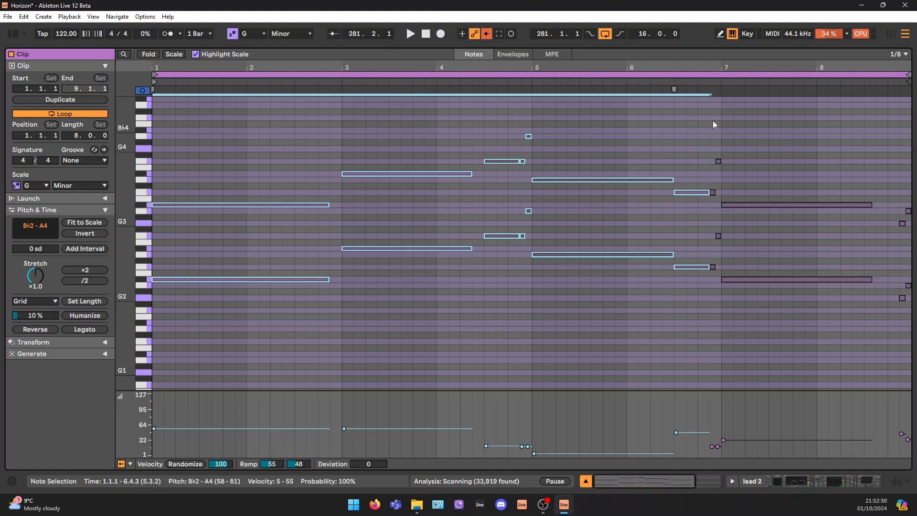
Select the opening B♭2 and B♭3 notes of the lead 2 clip and examine the octave-doubled melody
mouse_move(123, 218)
left_mouse_down()
mouse_move(108, 218)
mouse_move(133, 219)
left_mouse_up()
left_click_drag(201, 169, 200, 306)
left_click_drag(694, 481, 686, 481)
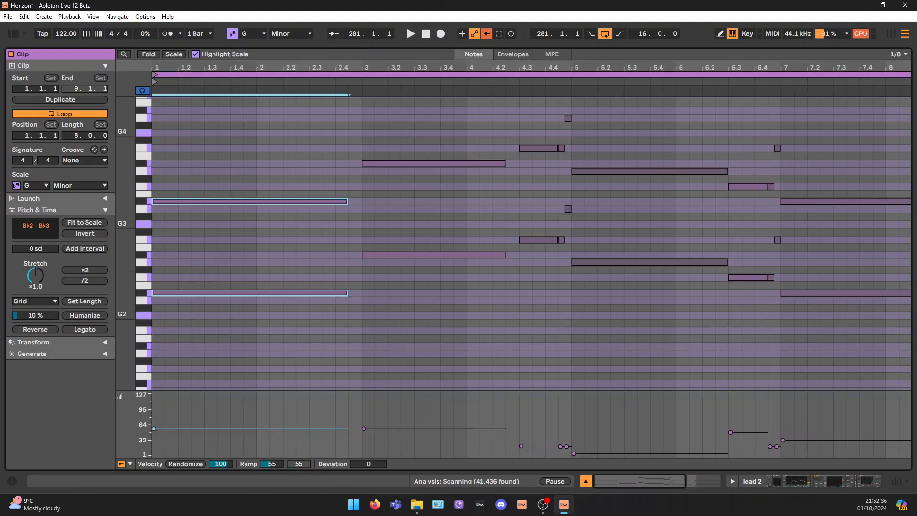
left_click_drag(128, 223, 163, 231)
scroll(385, 301, "up", 3)
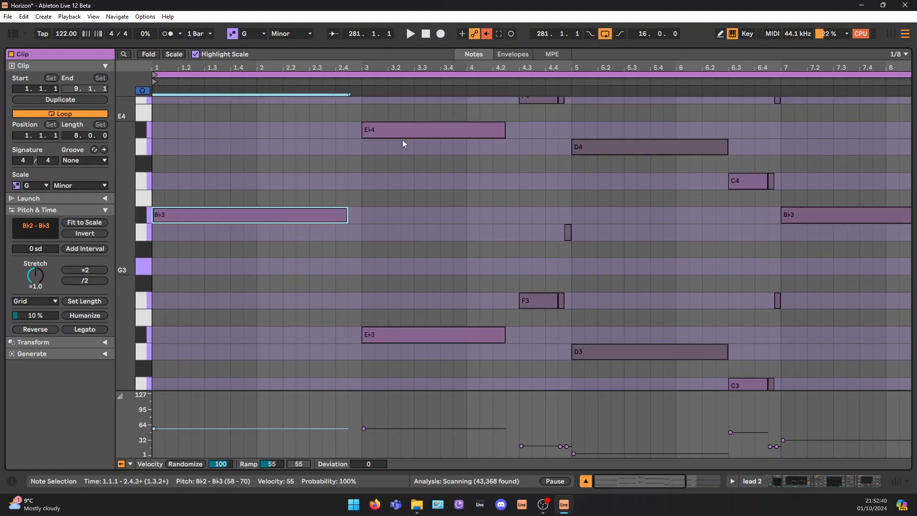
Select the remaining lead 2 notes from the end of bar 4 through the B♭3 at bar 7 and examine the melody
scroll(566, 165, "up", 2)
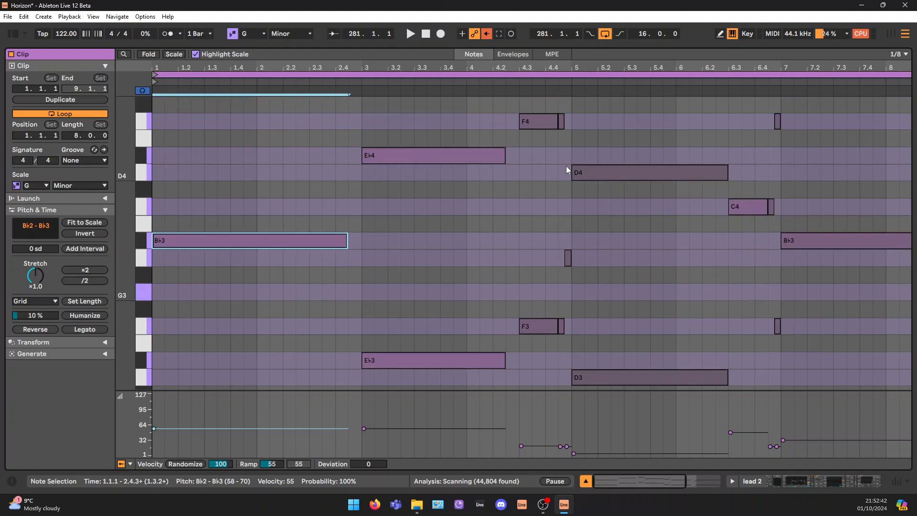
left_click_drag(563, 111, 566, 270)
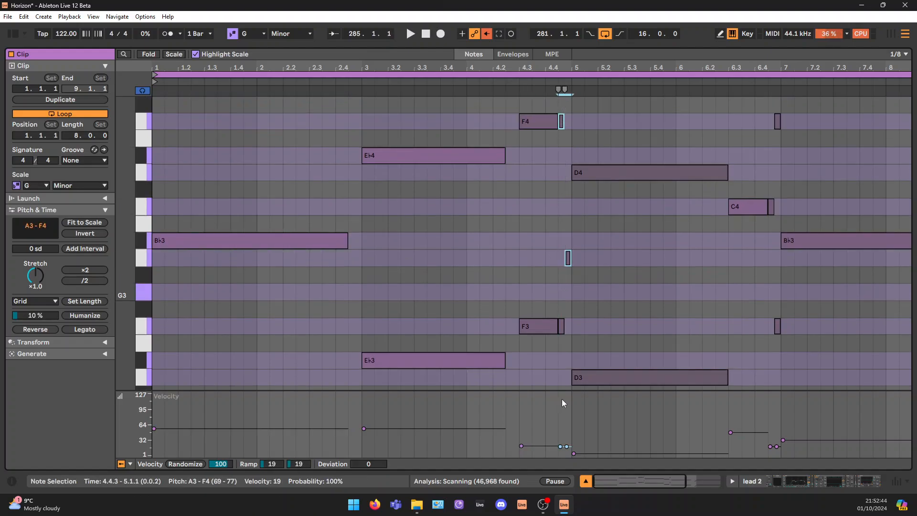
left_click_drag(648, 105, 710, 455)
left_click_drag(746, 145, 760, 274)
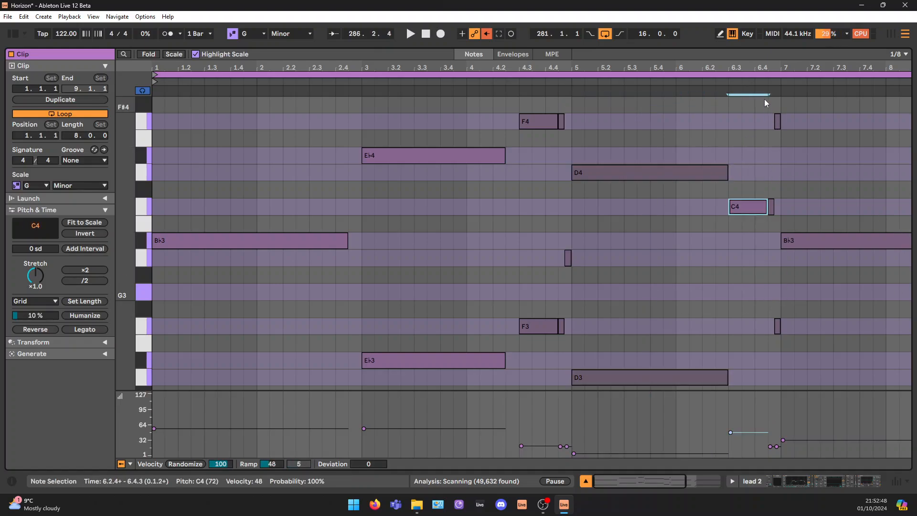
left_click_drag(773, 106, 779, 349)
left_click_drag(855, 193, 852, 386)
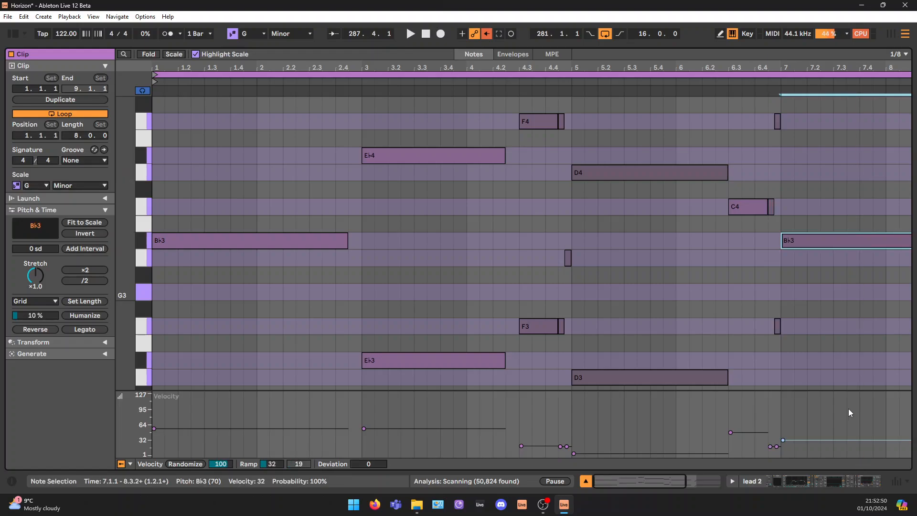
scroll(842, 330, "down", 1)
scroll(828, 318, "down", 1)
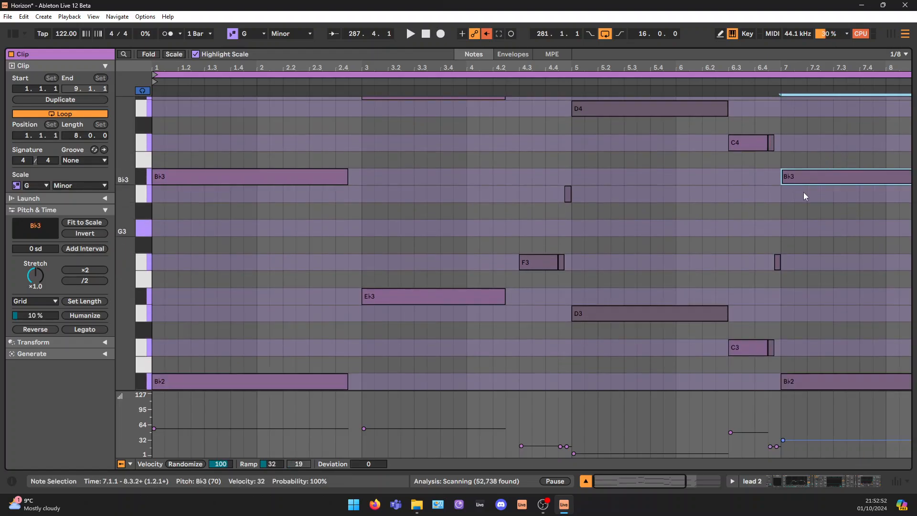
Return to the lead 2 device chain, select its +12 pitch device and open the Diva synth window
left_click(858, 484)
scroll(683, 196, "down", 2)
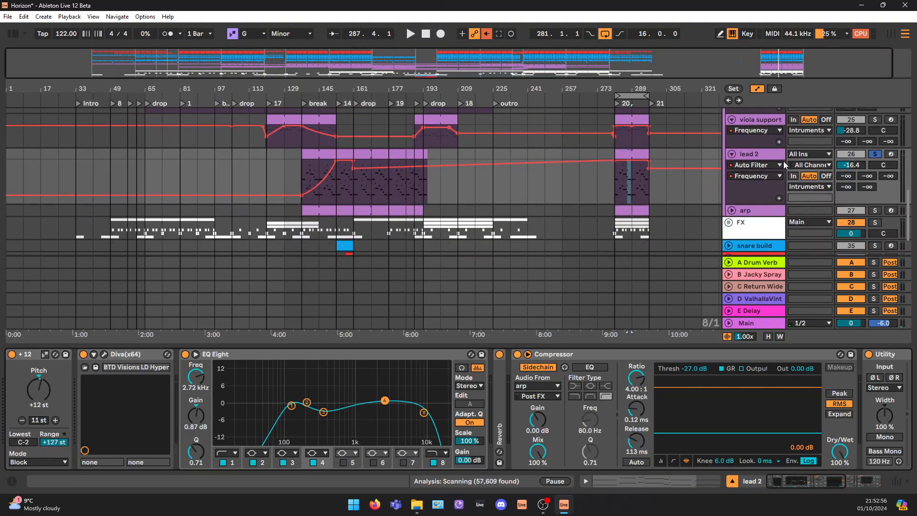
left_click(771, 155)
left_click(29, 357)
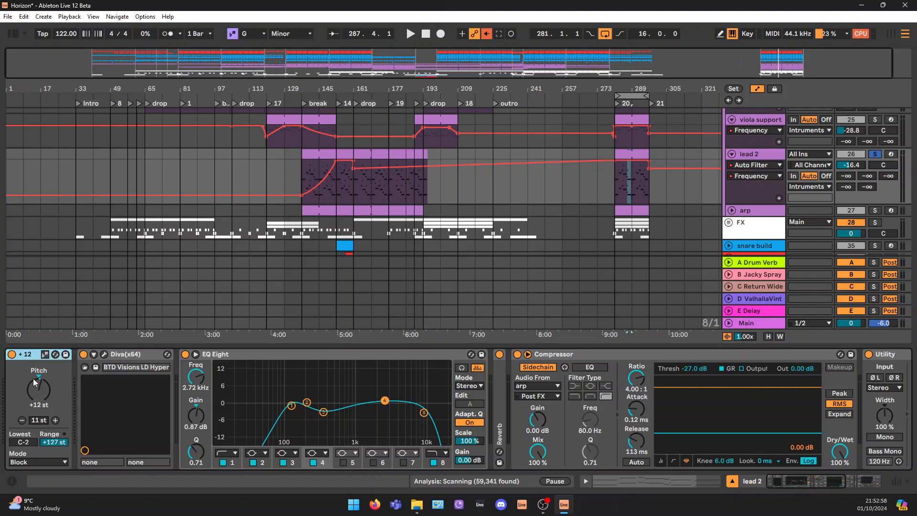
left_click(104, 354)
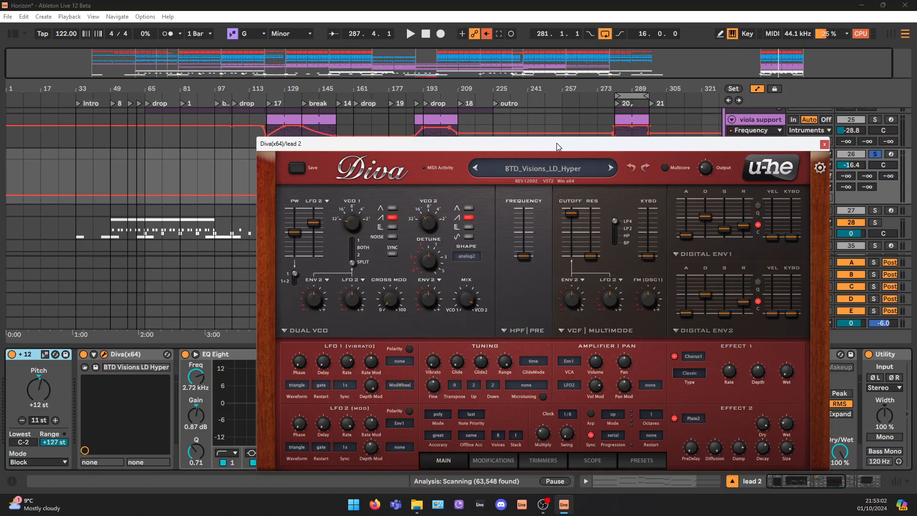
left_click_drag(556, 143, 489, 96)
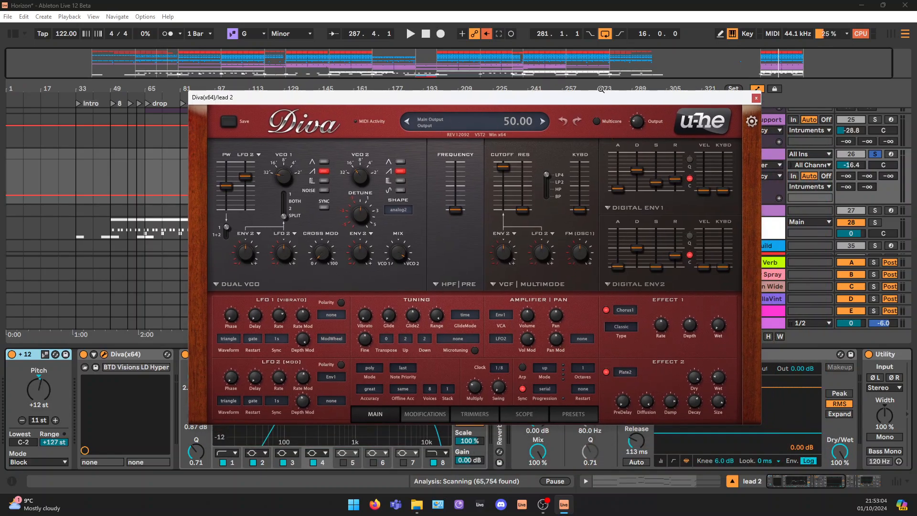
Check the BTD_Visions_LD_Hyper preset in Diva's preset browser, return to the main page and close the synth
left_click(581, 415)
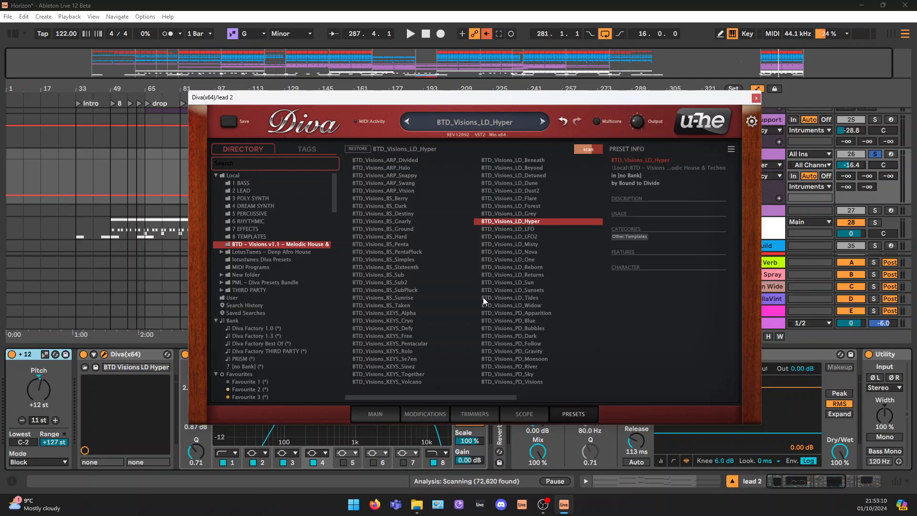
left_click(376, 414)
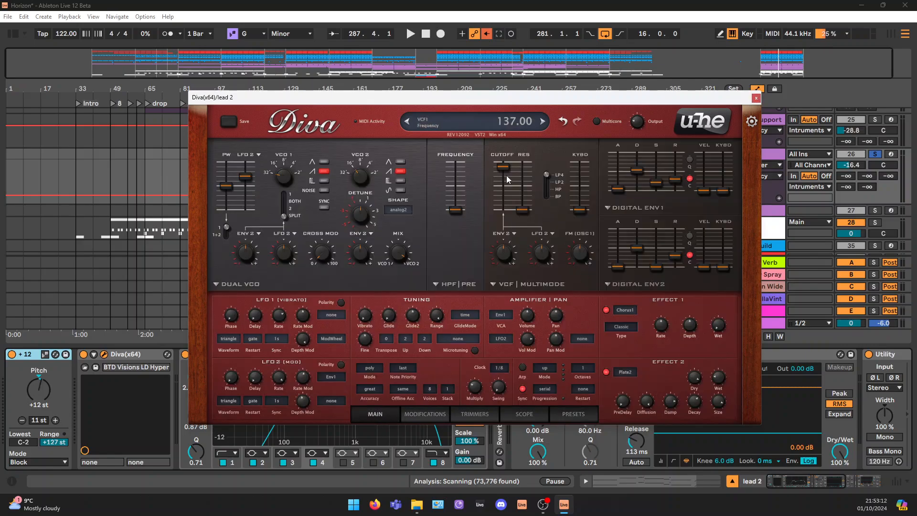
left_click(755, 98)
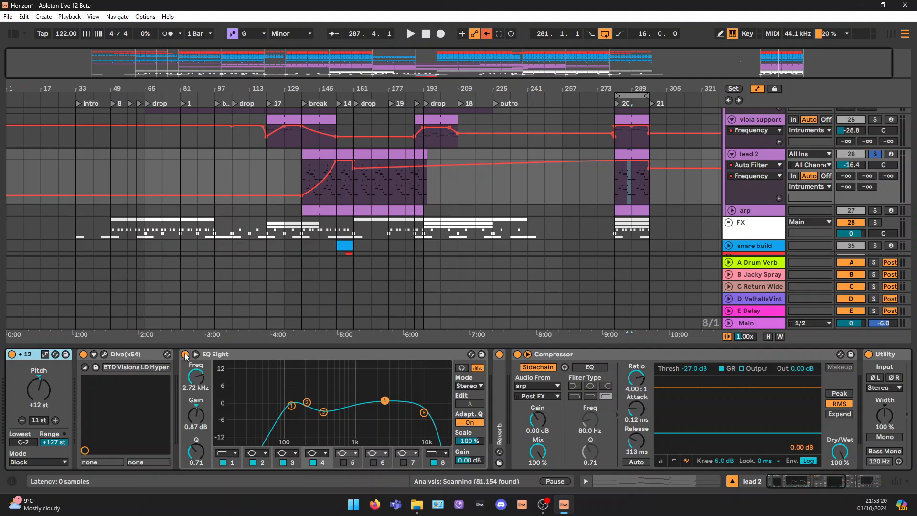
Inspect lead 2's EQ Eight curve and unfold the Reverb device to show its settings
left_click(146, 356)
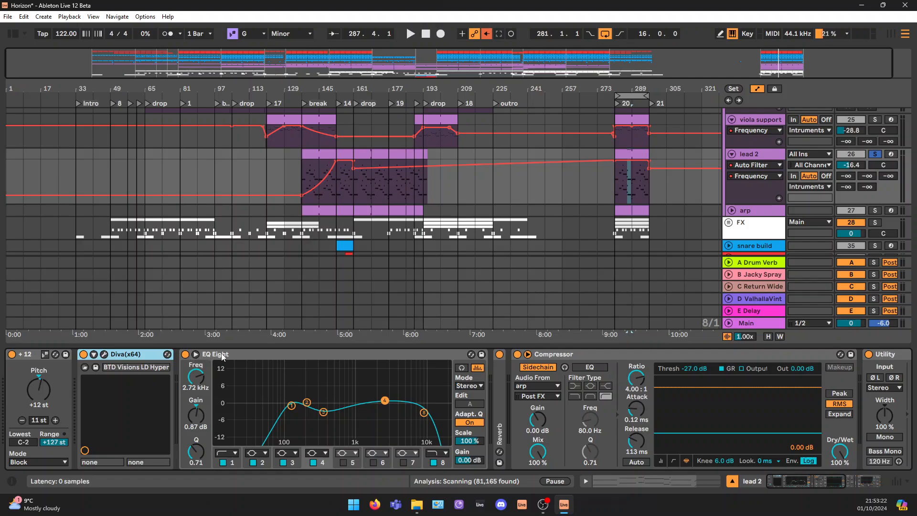
left_click(243, 355)
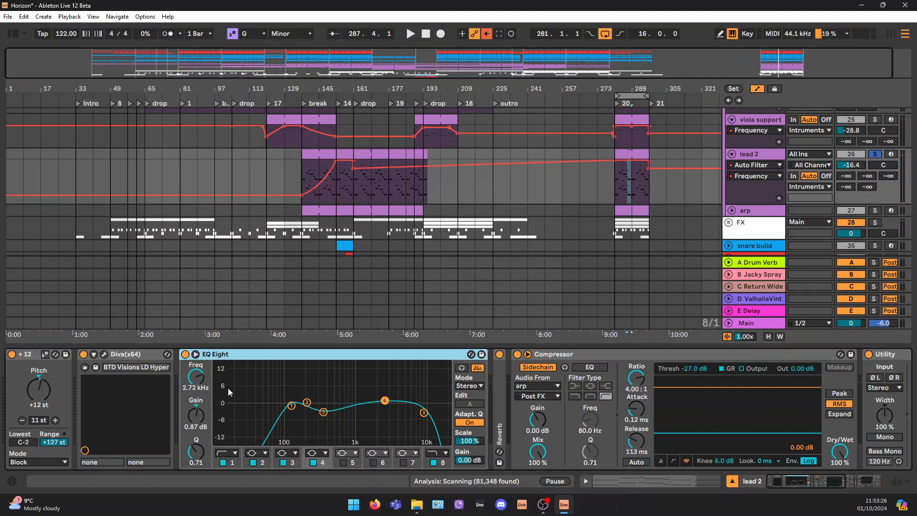
double_click(499, 390)
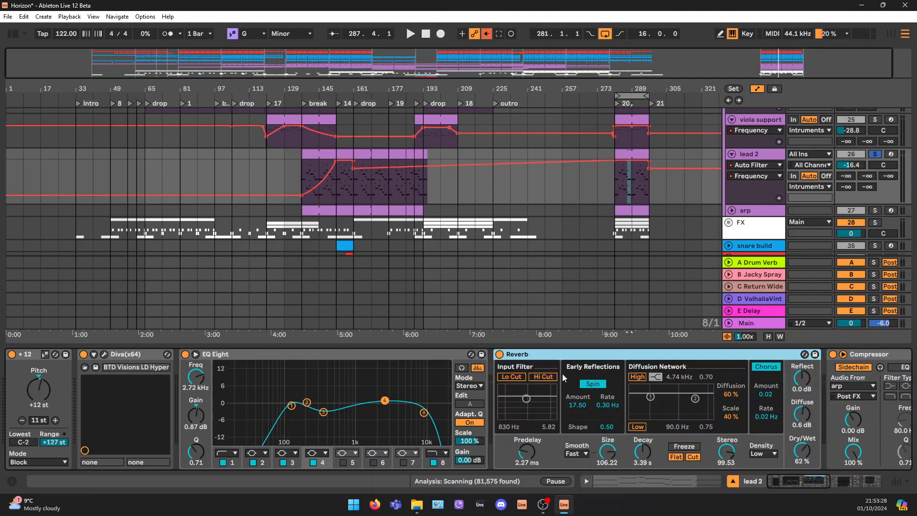
Play the lead 2 part from bar 281 with the Reverb bypassed and re-enabled to compare the sound
key("space")
left_click(499, 354)
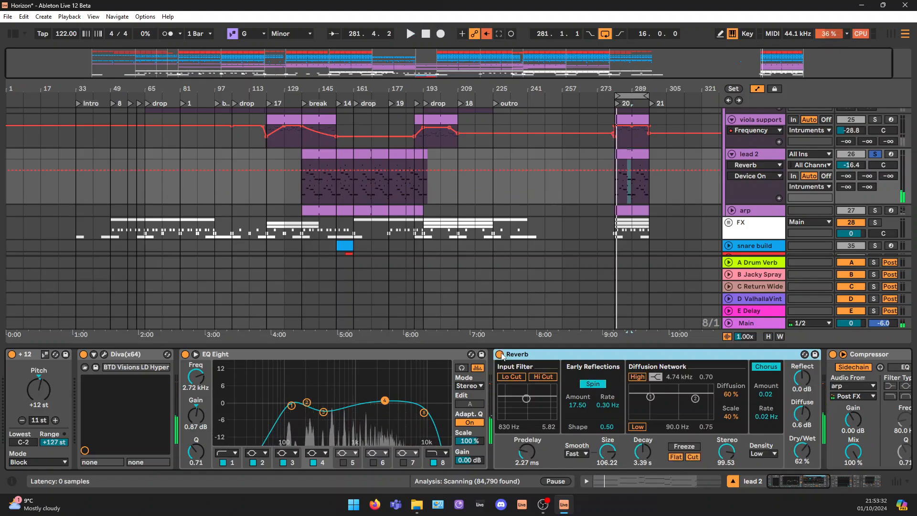
left_click(499, 354)
key("space")
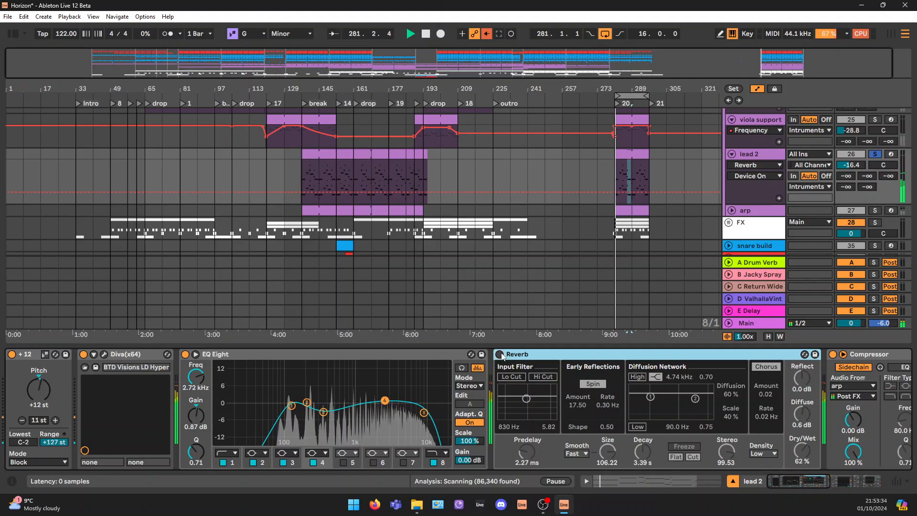
key("space")
left_click(501, 355)
key("space")
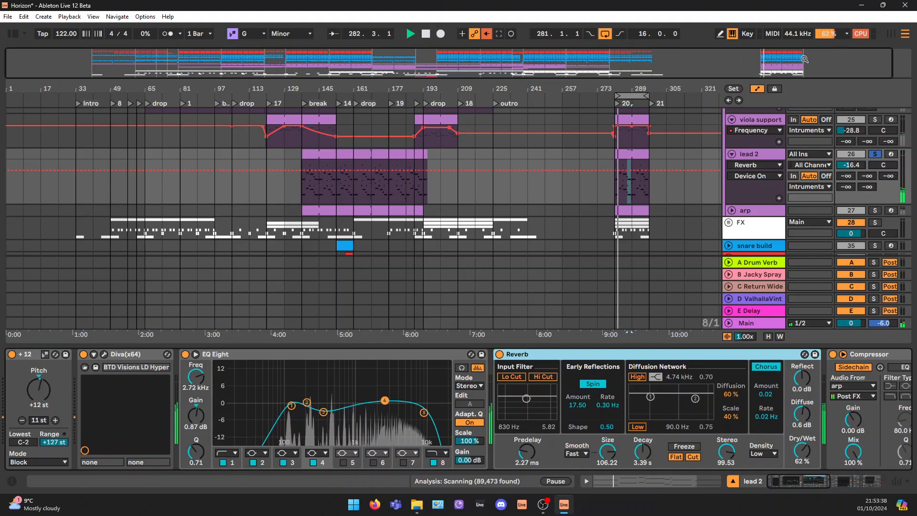
Inspect lead 2's Compressor sidechained from arp, and unfold the arp track below it to compare the two tracks
left_click_drag(847, 51, 853, 61)
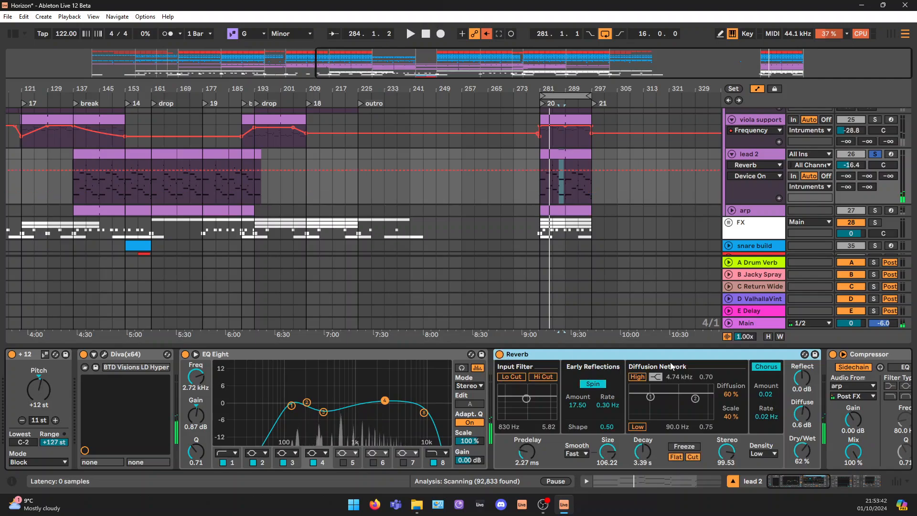
left_click(816, 483)
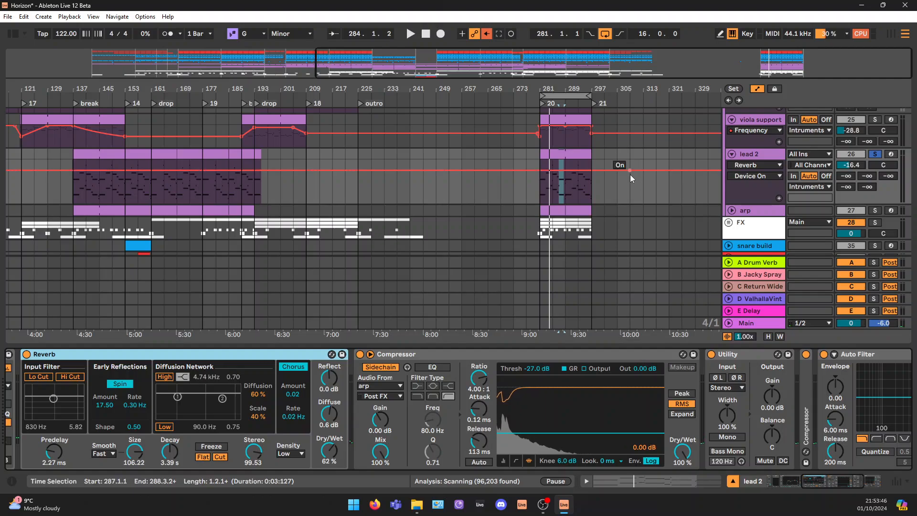
scroll(629, 174, "down", 3)
left_click(732, 161)
left_click(759, 163)
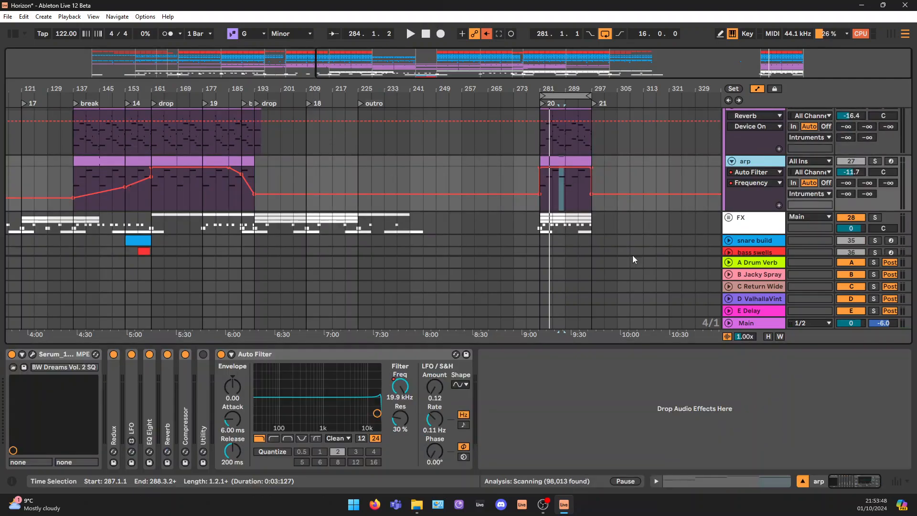
scroll(757, 151, "up", 2)
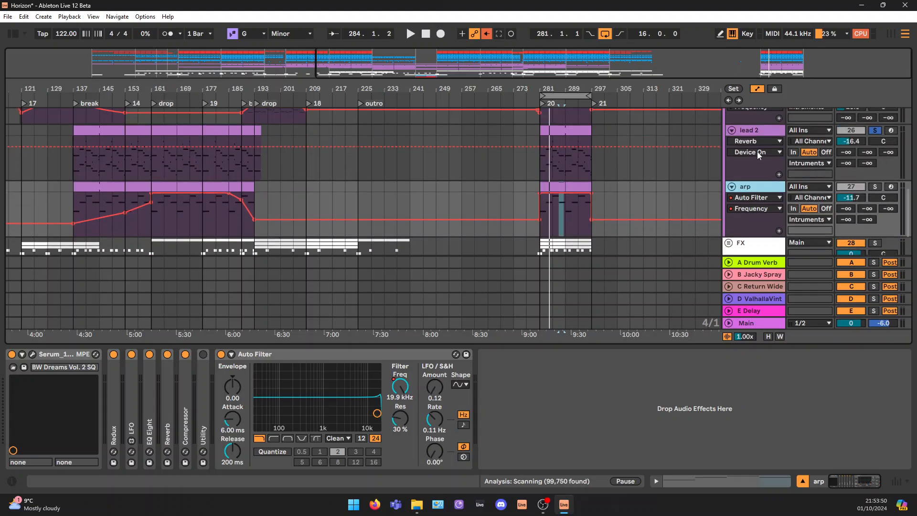
left_click(760, 132)
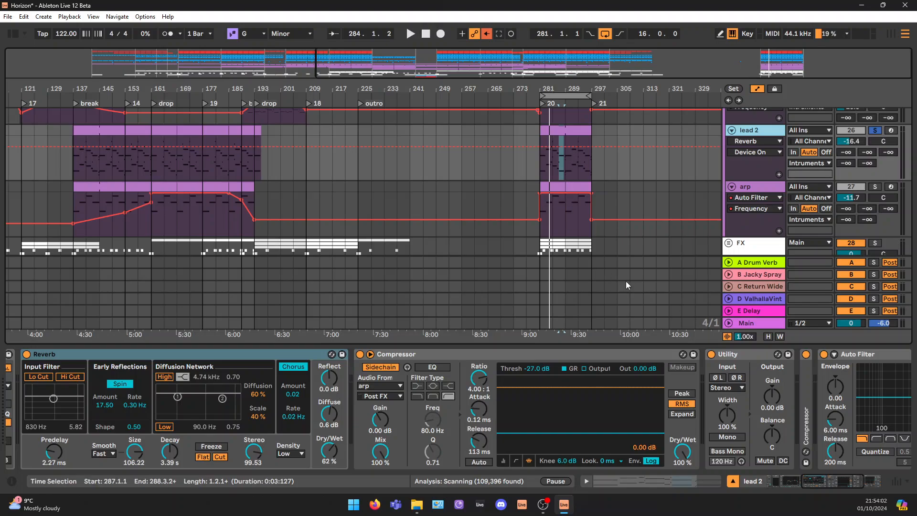
left_click(772, 186)
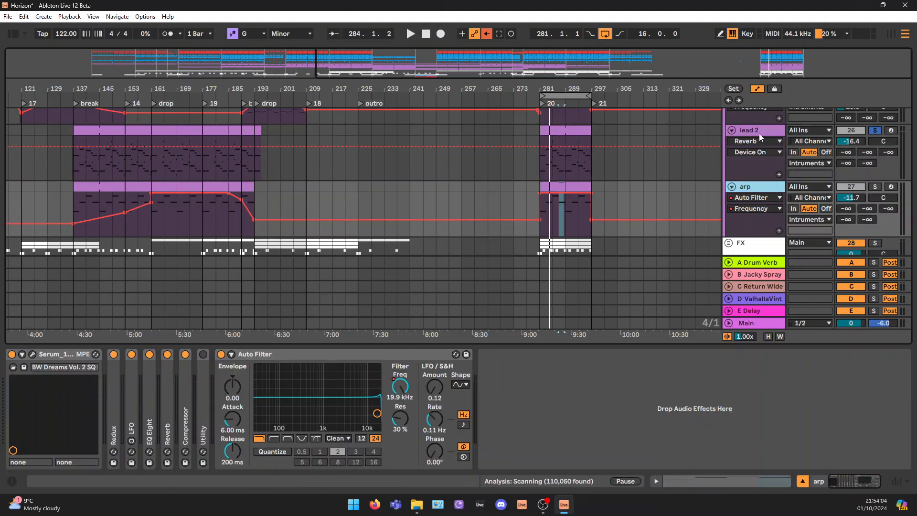
left_click(760, 133)
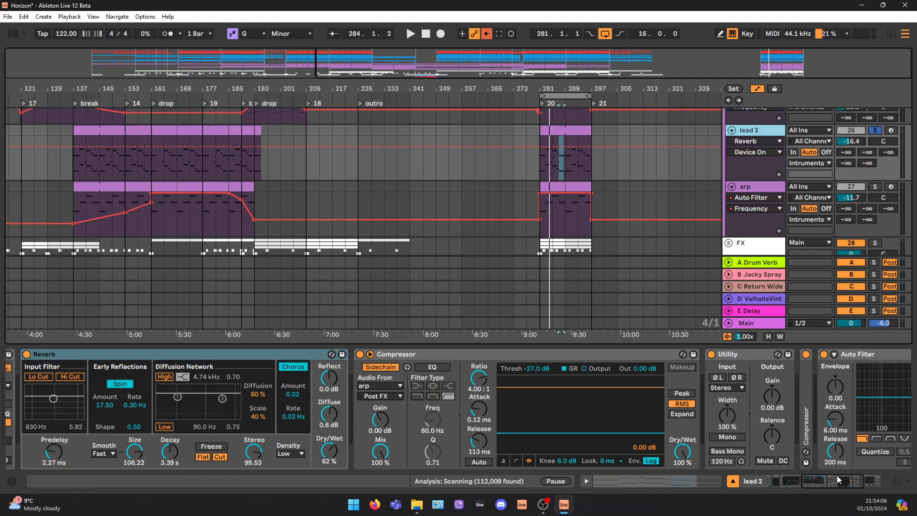
Show the Auto Filter frequency automation of lead 2 and examine it across the arrangement
left_click_drag(837, 475, 850, 486)
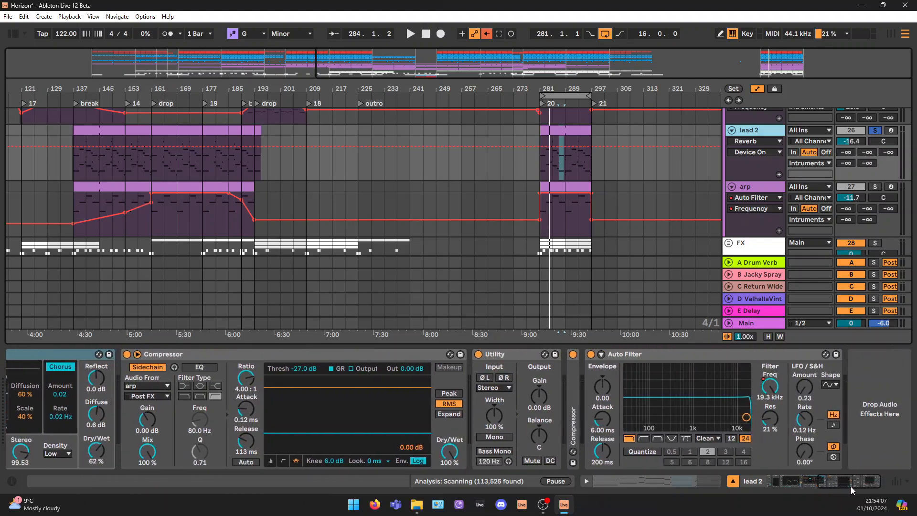
left_click(775, 390)
left_click_drag(479, 55, 300, 44)
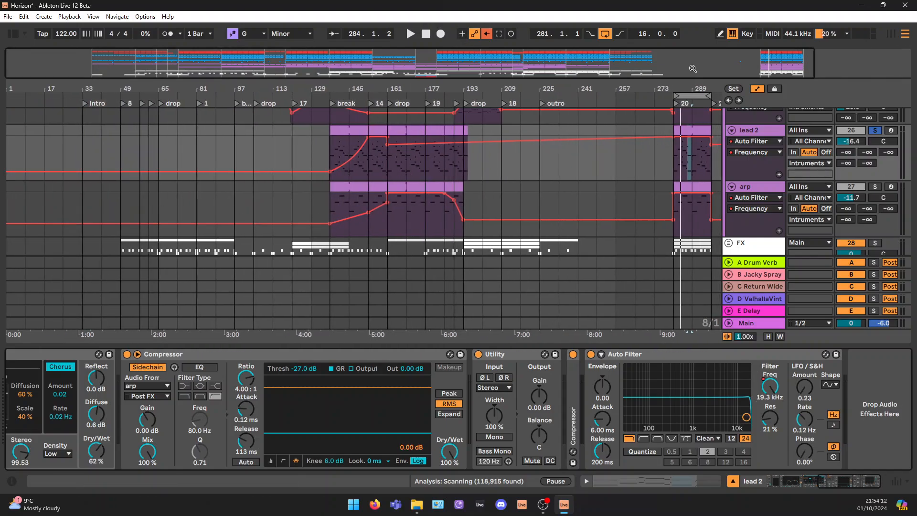
left_click_drag(692, 69, 795, 68)
Solo the arp track and bypass its Redux, LFO, EQ Eight, Reverb, Compressor and Auto Filter devices
left_click(761, 190)
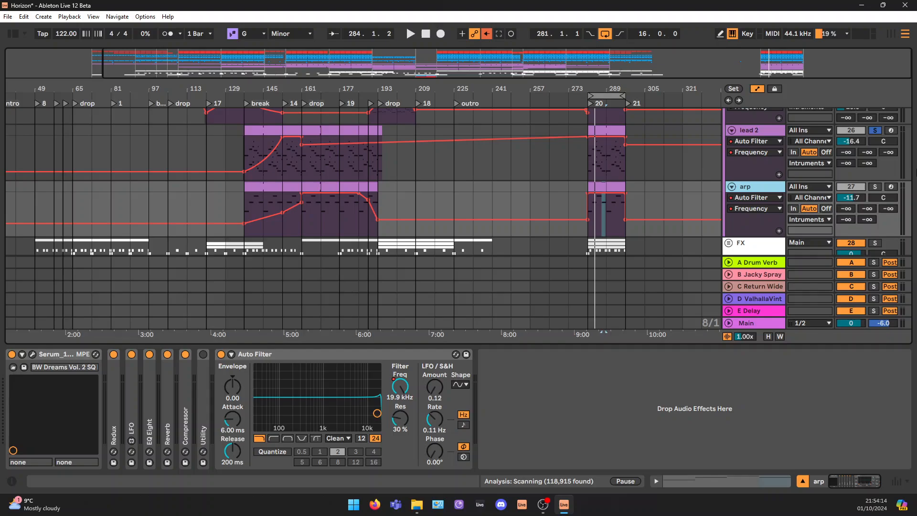
left_click(878, 186)
left_click(114, 355)
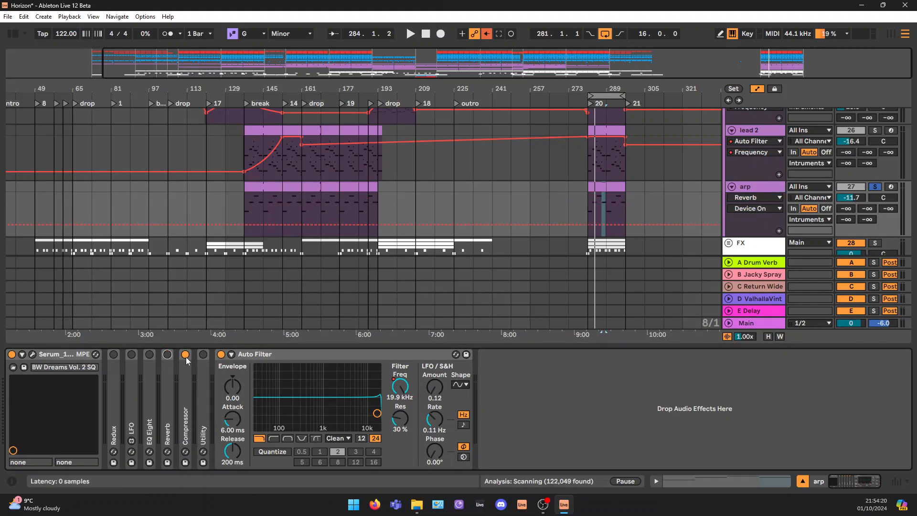
left_click(220, 353)
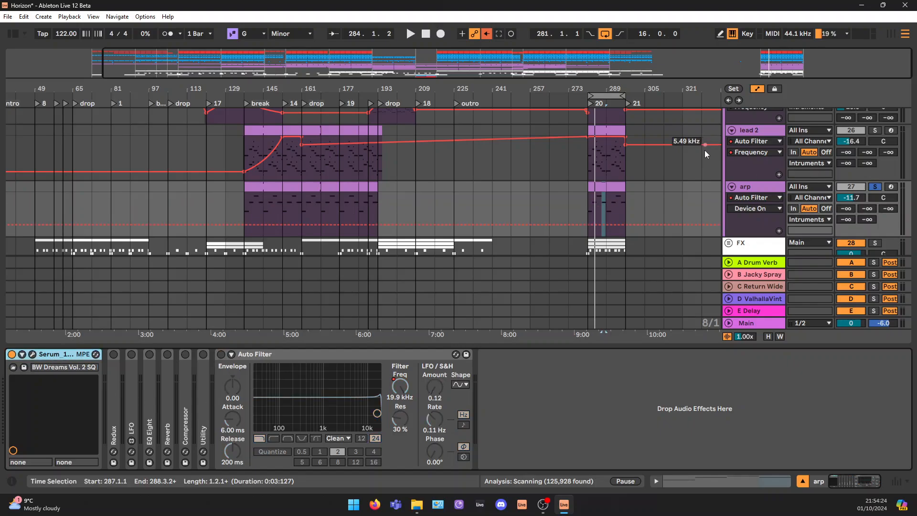
Play the soloed dry arp from bar 281 and open its Serum synth, placing the window clear of the arp clips
left_click(600, 186)
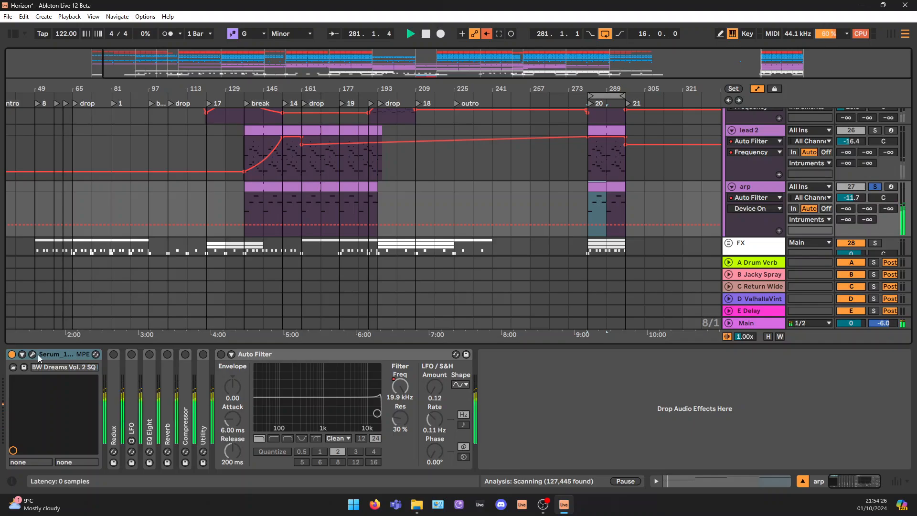
key("space")
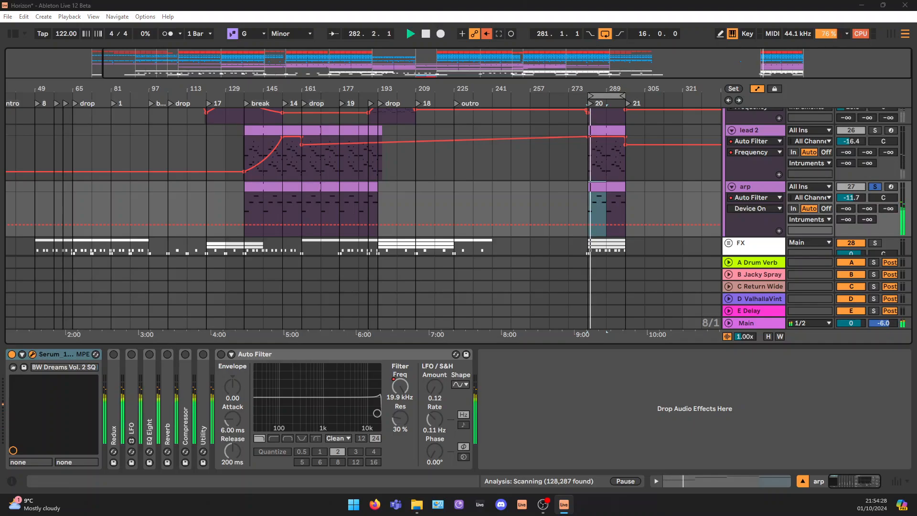
left_click_drag(783, 514, 509, 76)
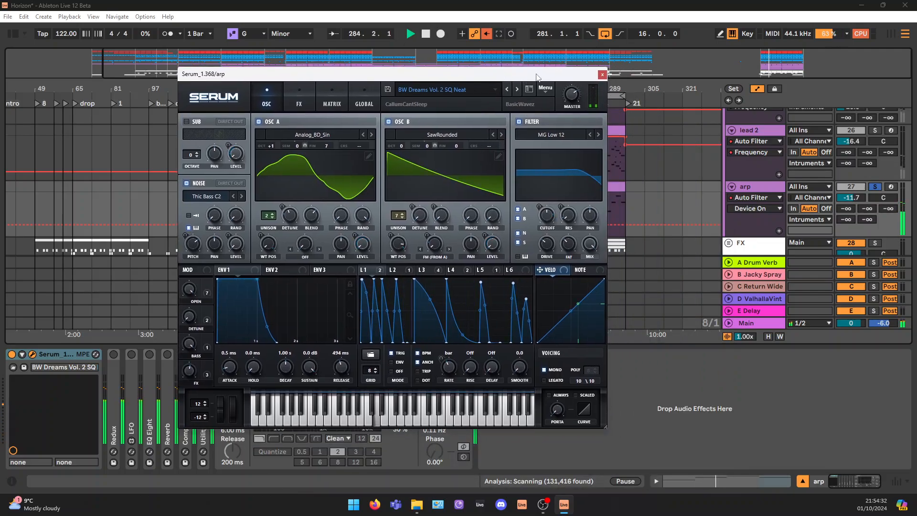
left_click_drag(539, 74, 868, 108)
key("space")
Open the notes of the first arp clip at bar 281, audition individual pitches including B♭2, and close the Serum window
double_click(597, 187)
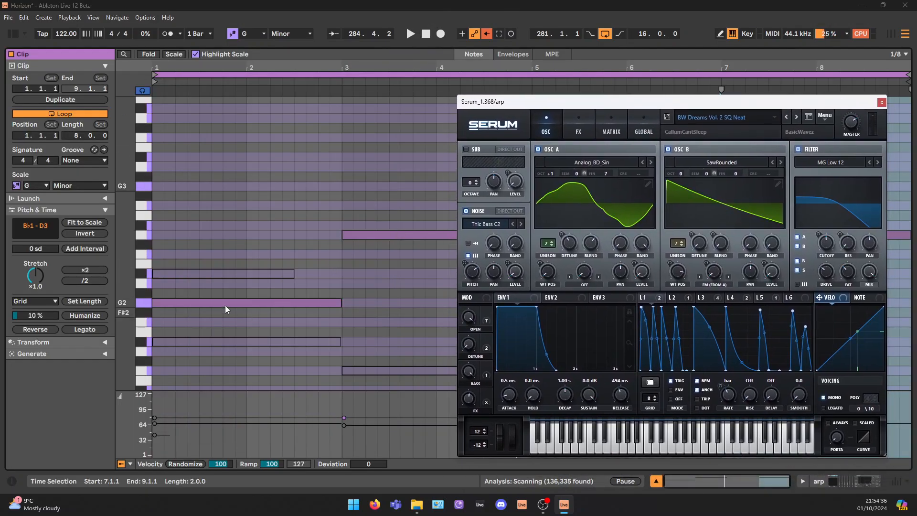
left_click(141, 168)
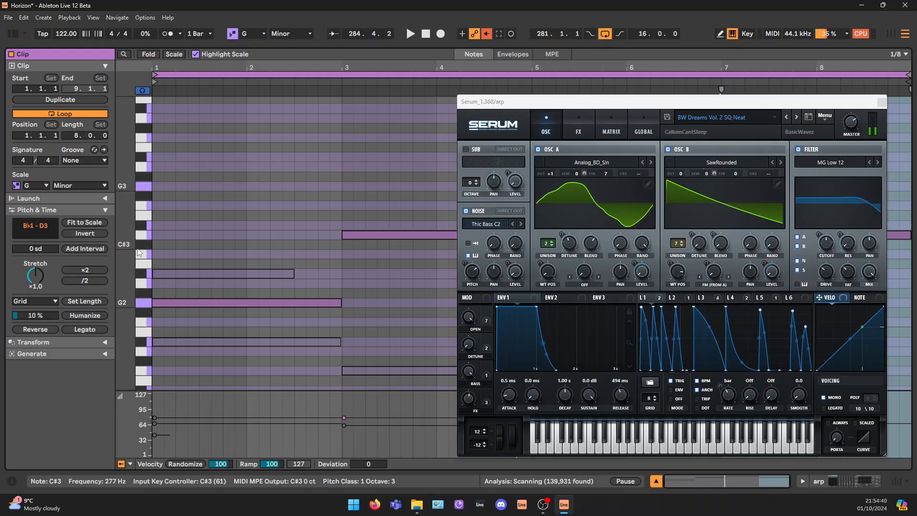
left_click(141, 276)
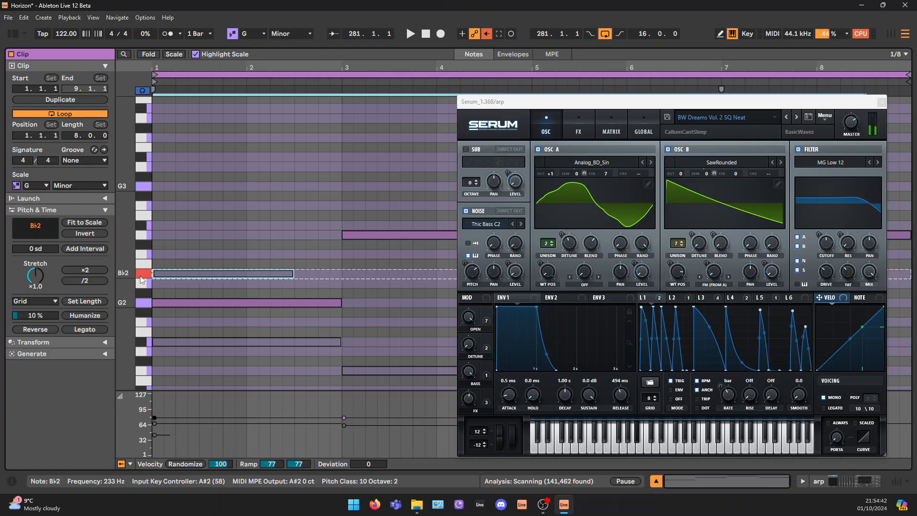
left_click(156, 293)
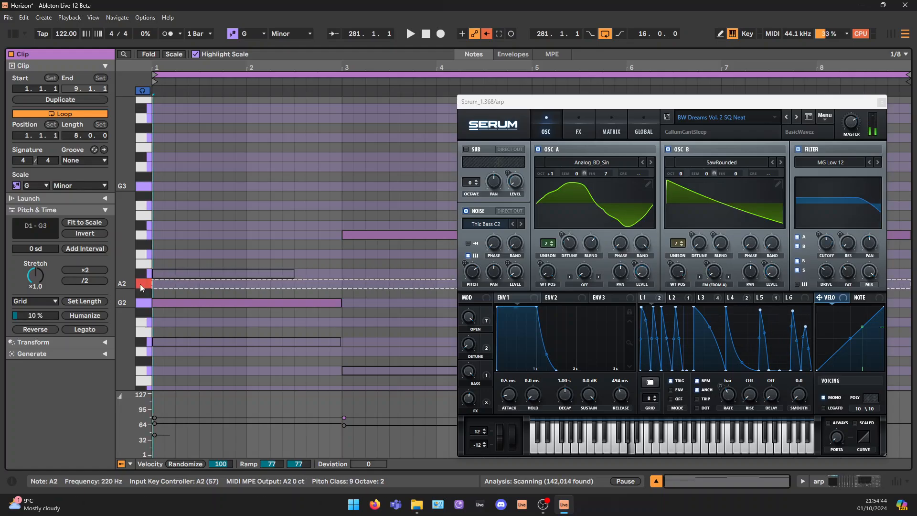
left_click(881, 102)
Examine the arp clip's active and deactivated notes by selecting the upper notes of the chords starting in bars 1, 3 and 5
scroll(465, 274, "down", 2)
left_click_drag(248, 122, 327, 262)
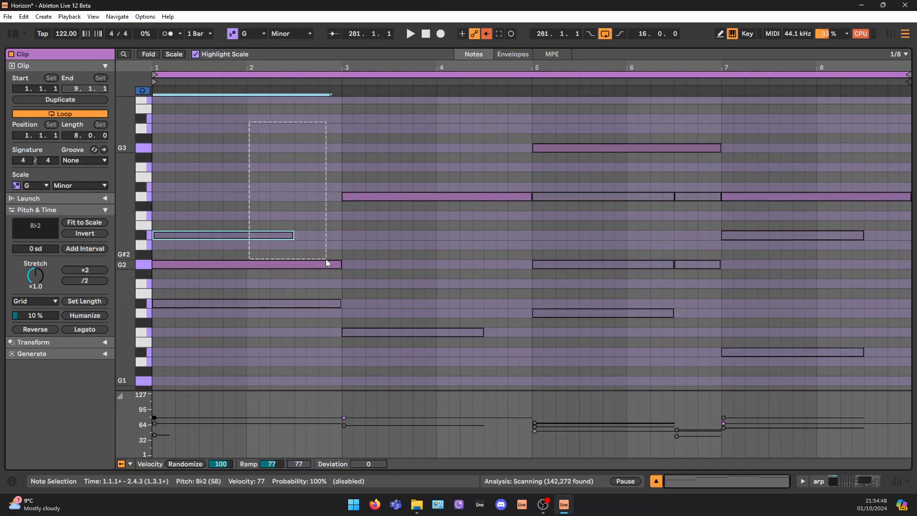
left_click(527, 98)
left_click_drag(415, 102, 466, 204)
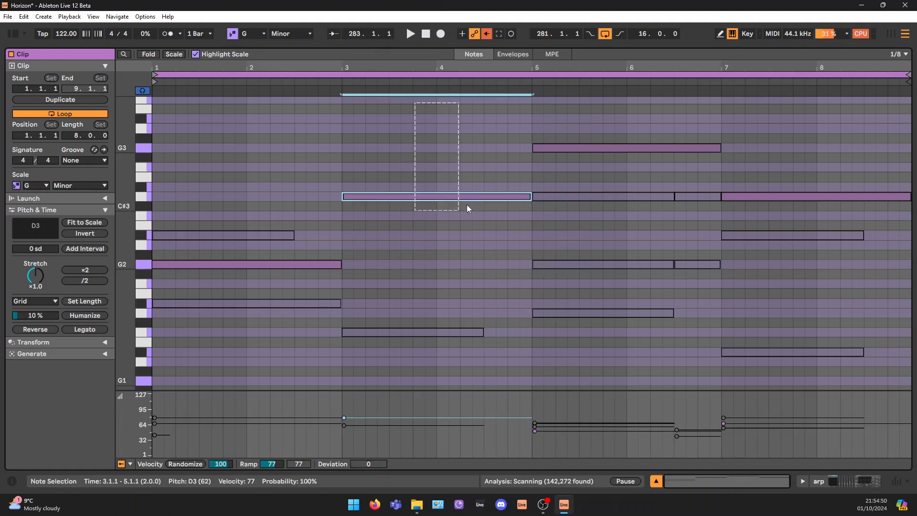
left_click(629, 150)
Trace the clip's active line G2, D3, G3, D3 by selecting each note in turn, repeating the first three
left_click(281, 265)
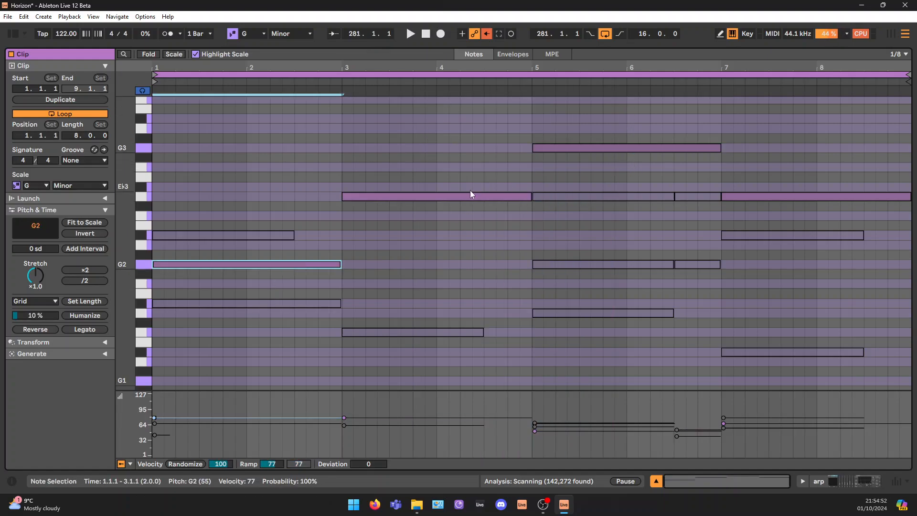
left_click(469, 196)
left_click(583, 148)
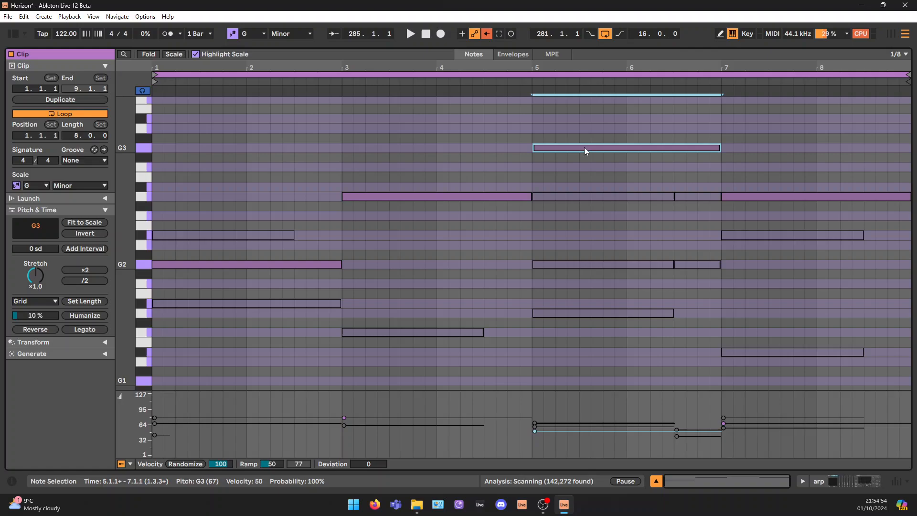
left_click(777, 197)
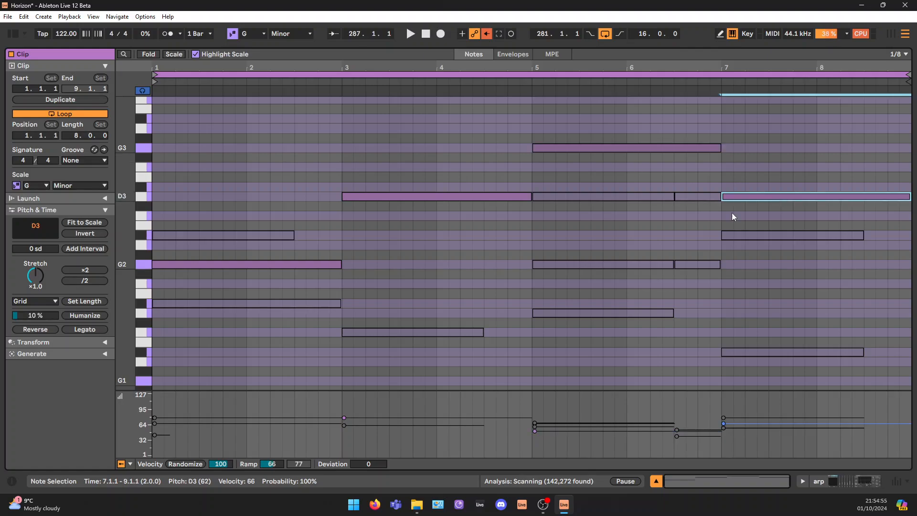
left_click(185, 265)
left_click(399, 197)
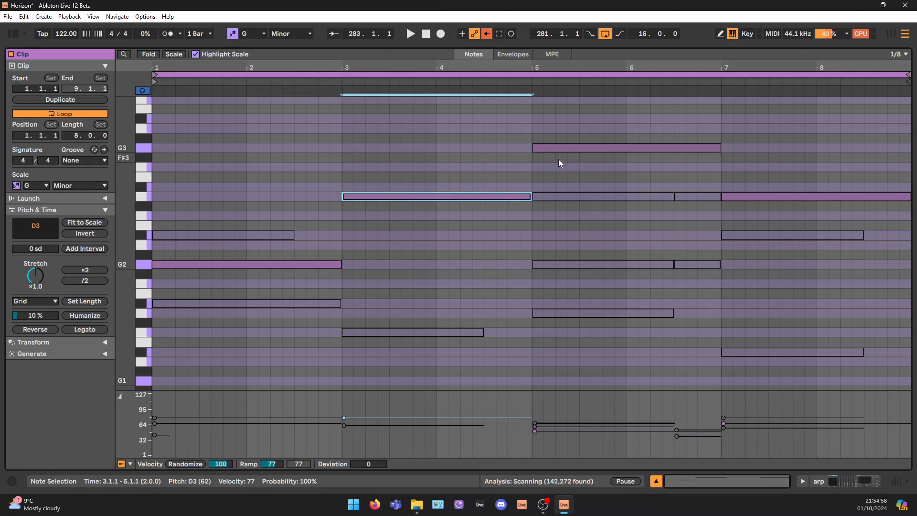
left_click(561, 148)
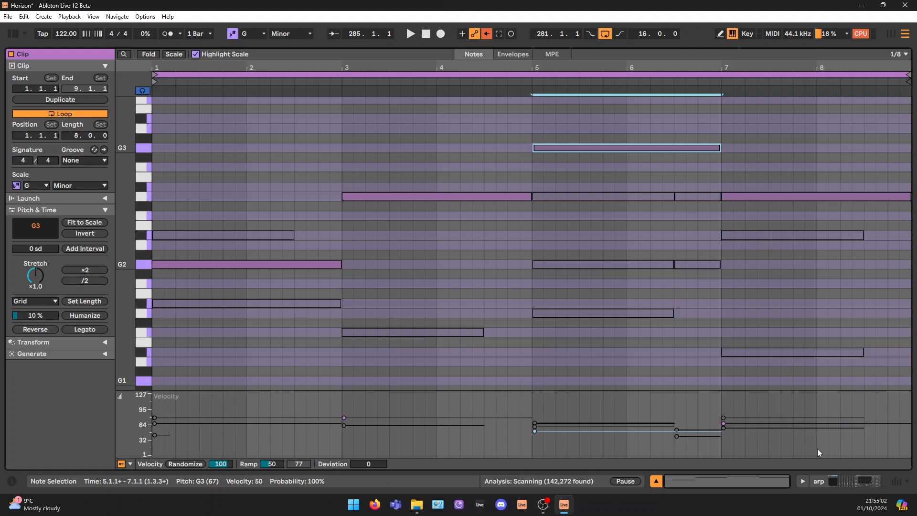
Return to the arp device chain, unfold Redux, switch it on and play the soloed arp through it
left_click(855, 480)
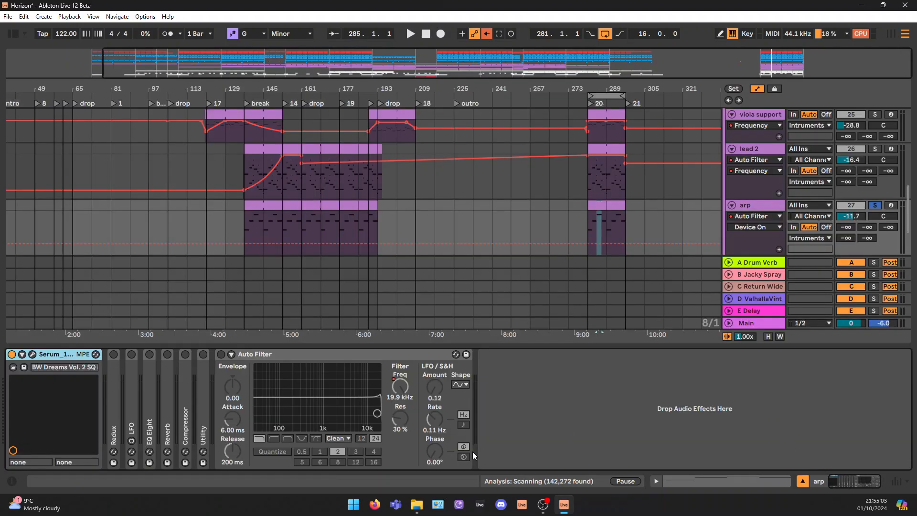
double_click(110, 374)
left_click(113, 355)
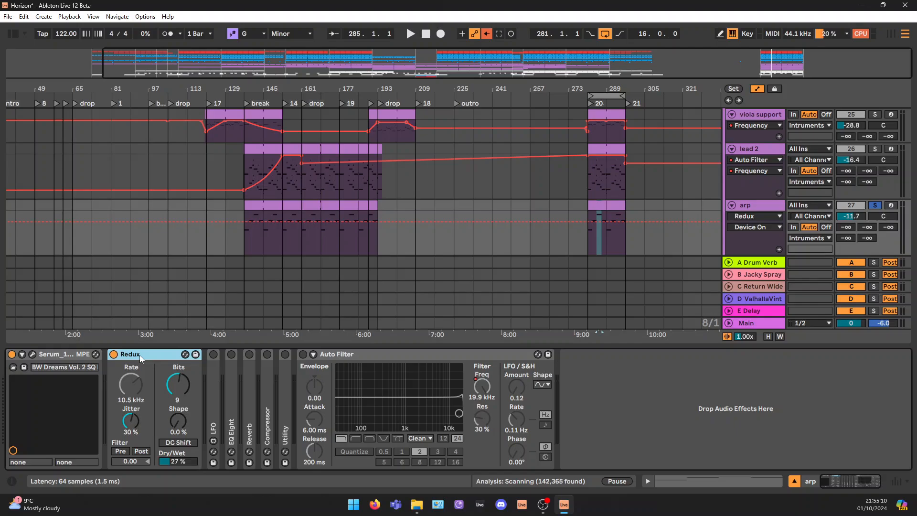
key("space")
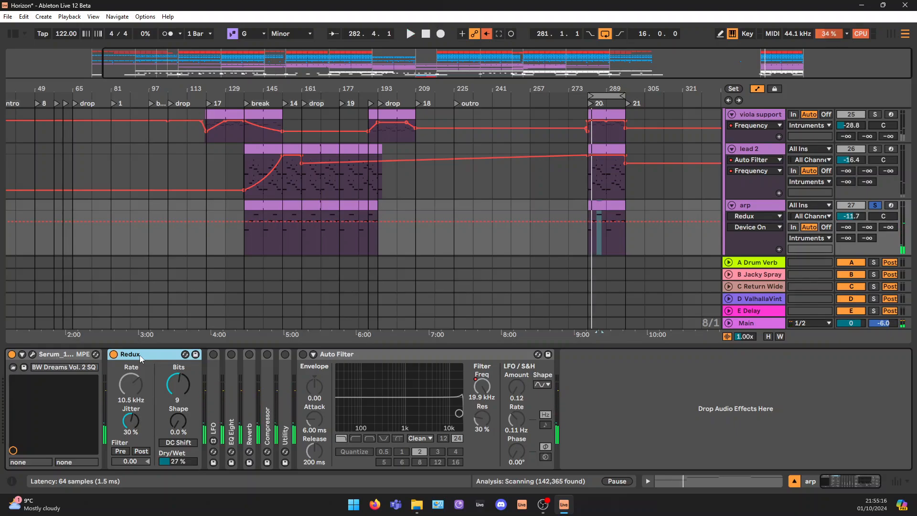
Unfold the arp's EQ Eight, switch it on and disable its bands 1, 2, 3 and 4 for a flat curve
double_click(234, 377)
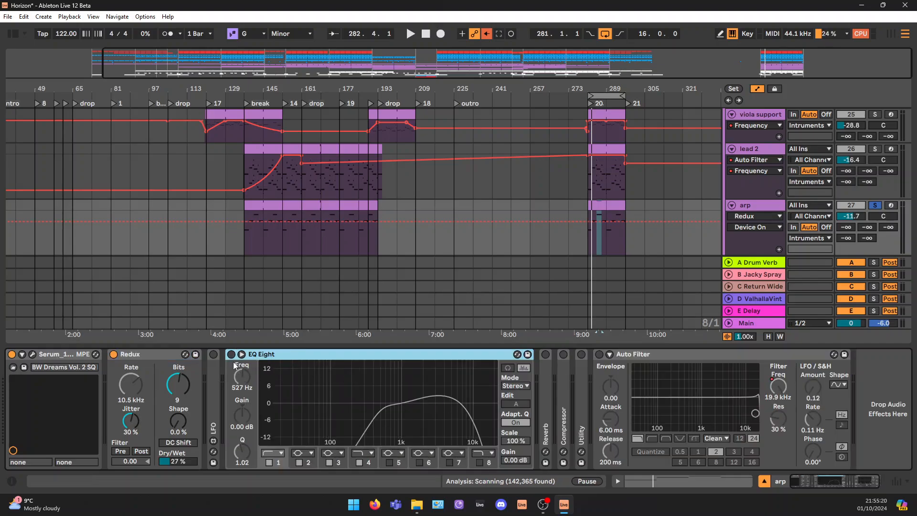
left_click(231, 354)
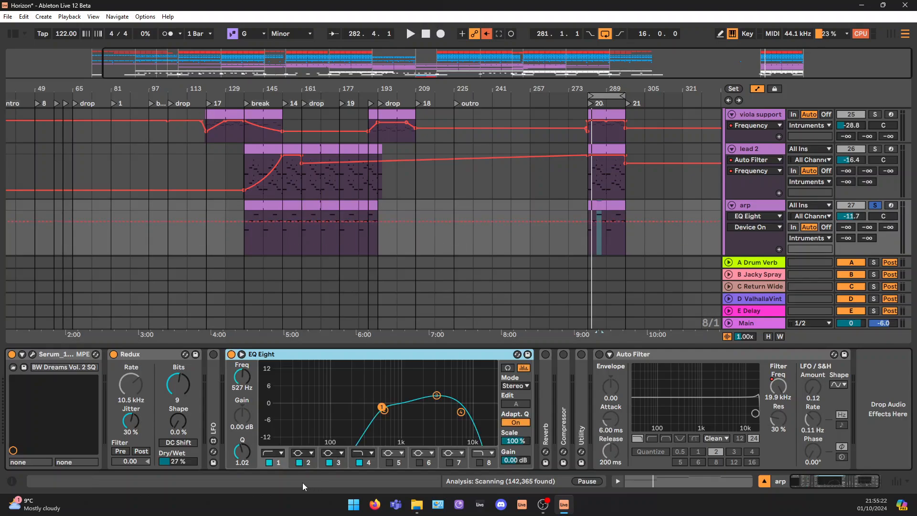
left_click(269, 462)
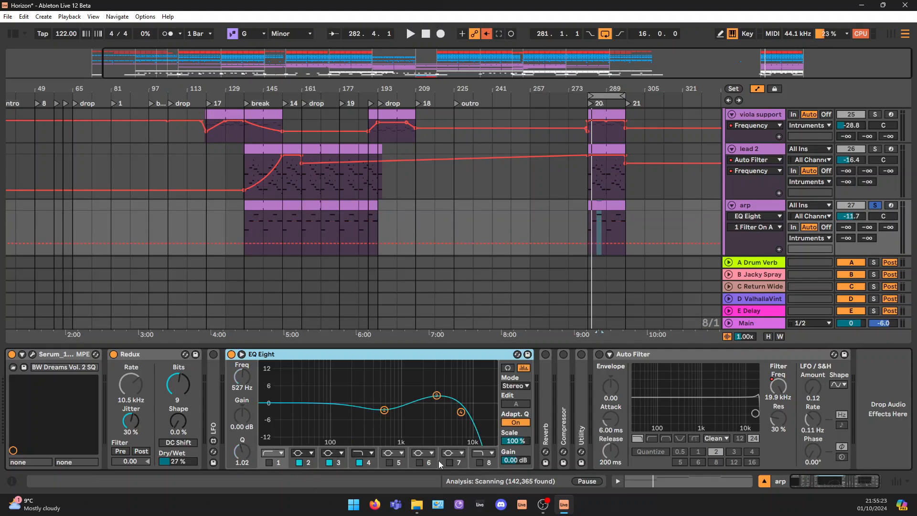
left_click(359, 463)
left_click(329, 463)
left_click(299, 462)
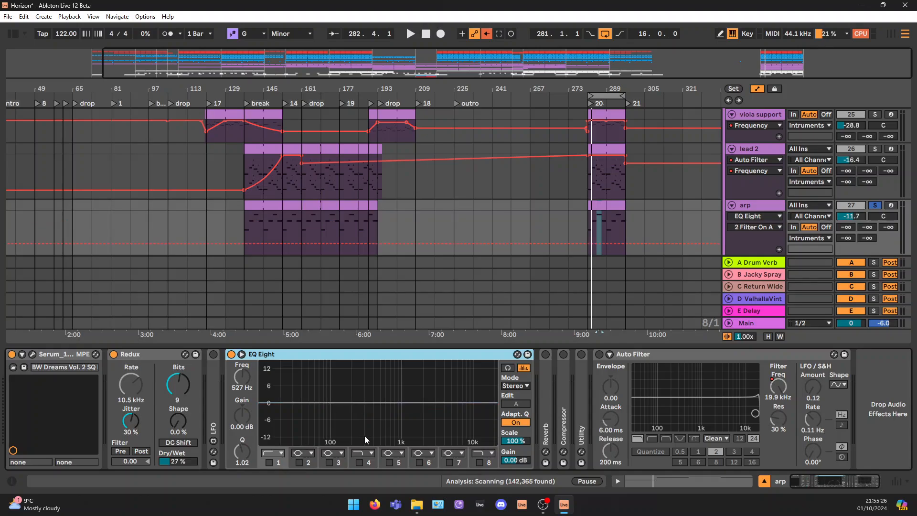
Compare the arp's spectrum in EQ Eight with Redux on and bypassed, and play it once more with Redux on
key("space")
key("space")
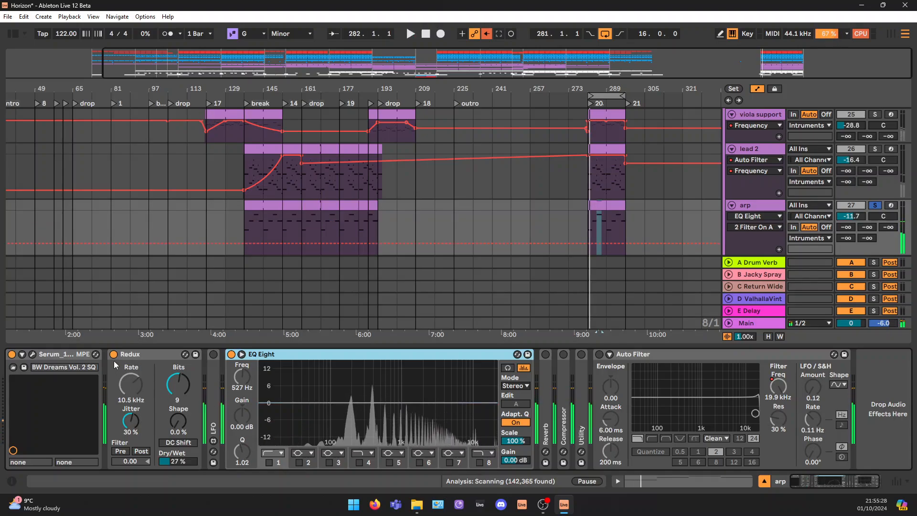
left_click(113, 354)
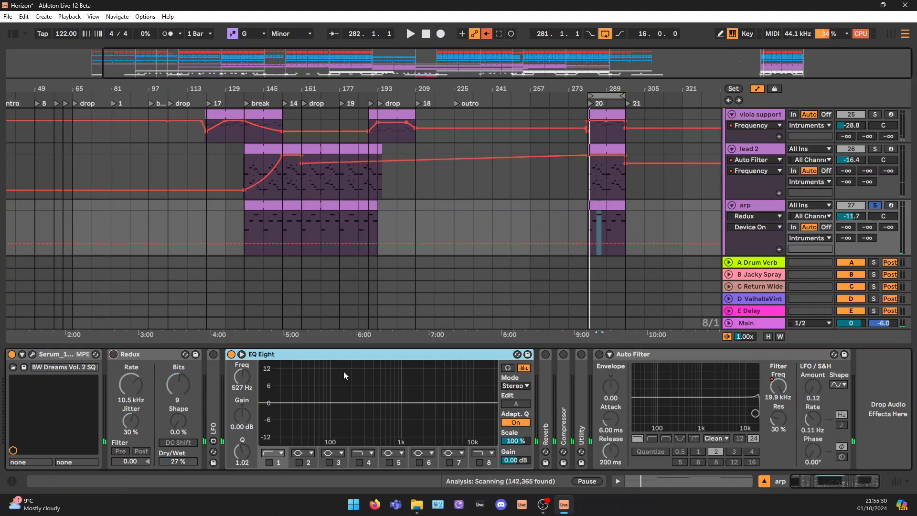
key("space")
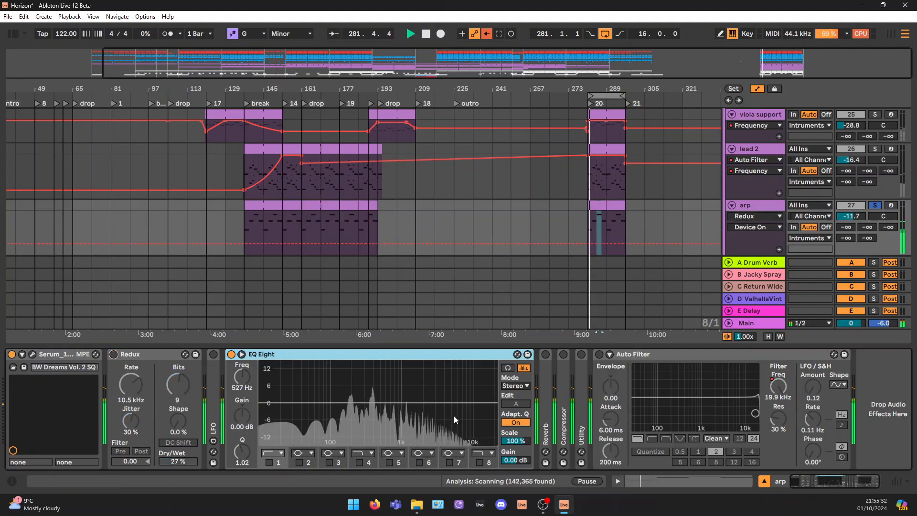
key("space")
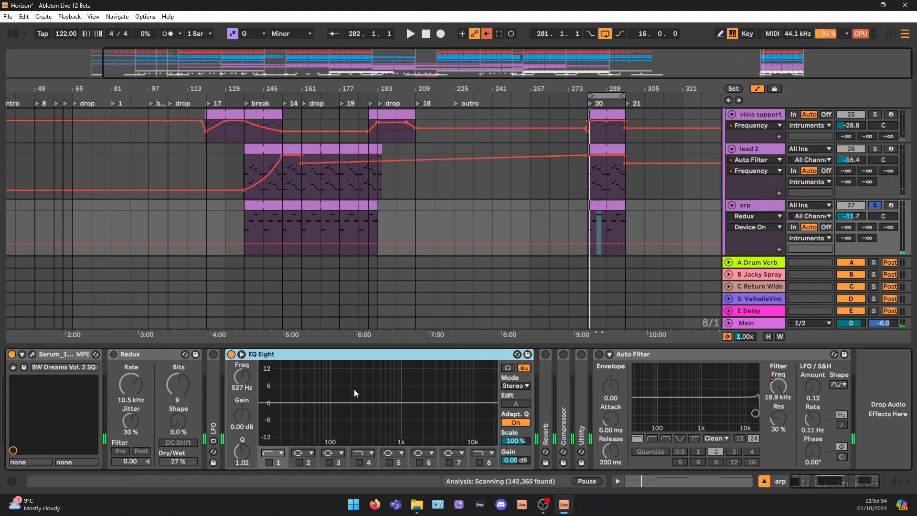
left_click(113, 354)
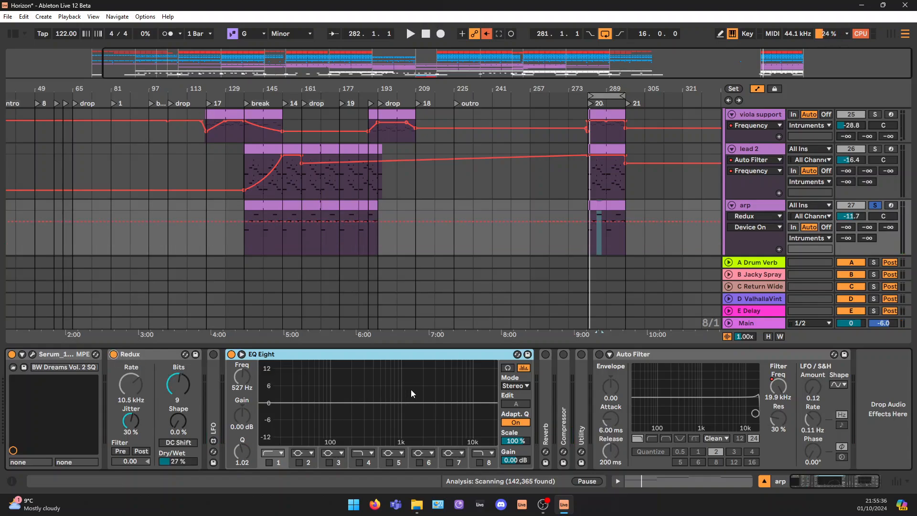
key("space")
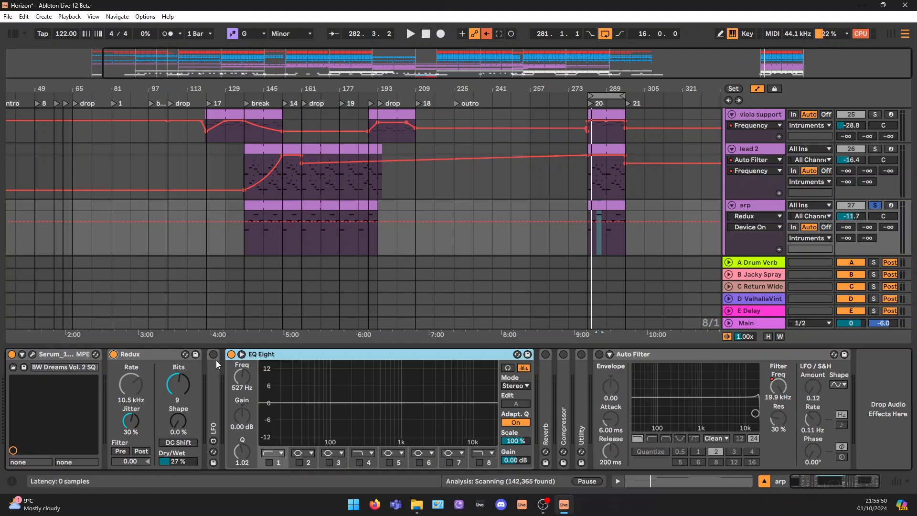
Unfold the LFO mapped to Redux's Sample Rate and switch it on
double_click(214, 373)
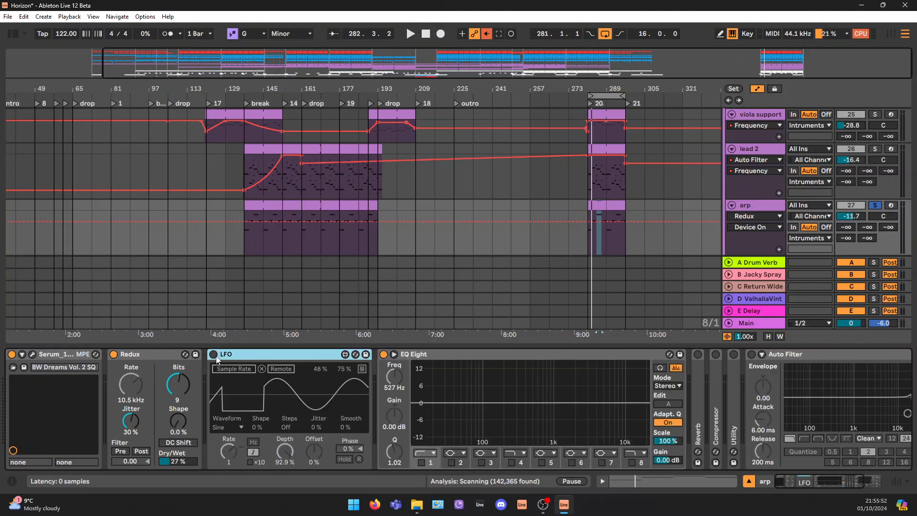
left_click(214, 355)
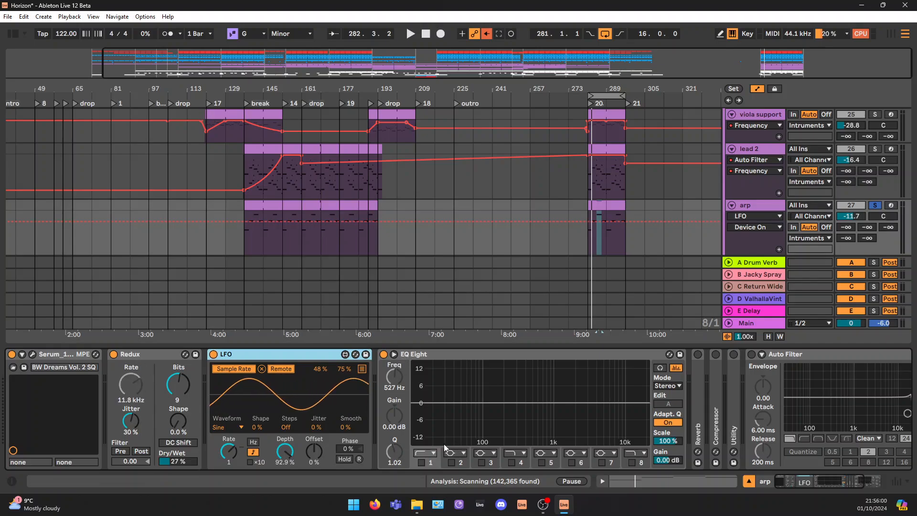
Re-enable bands 1, 4 and 3 of the arp's EQ Eight and play the clip from bar 281
left_click(421, 462)
left_click(512, 462)
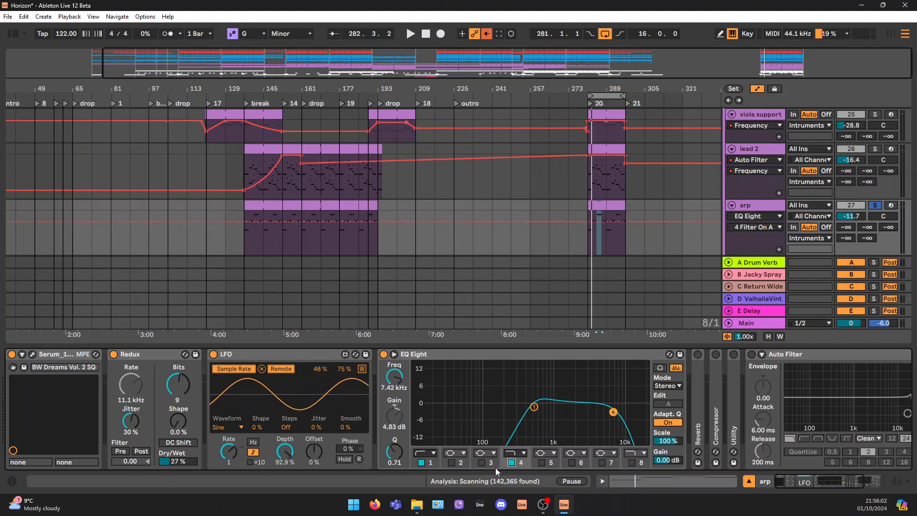
left_click(481, 462)
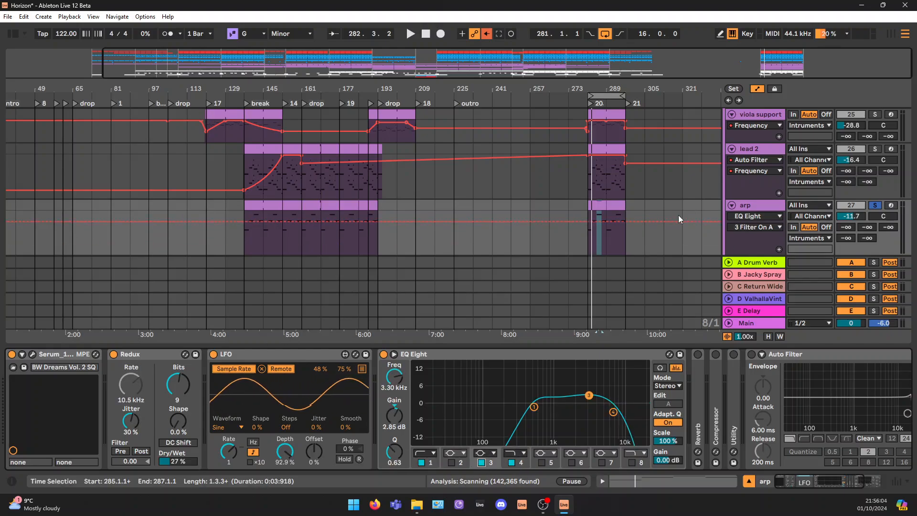
left_click(600, 206)
key("space")
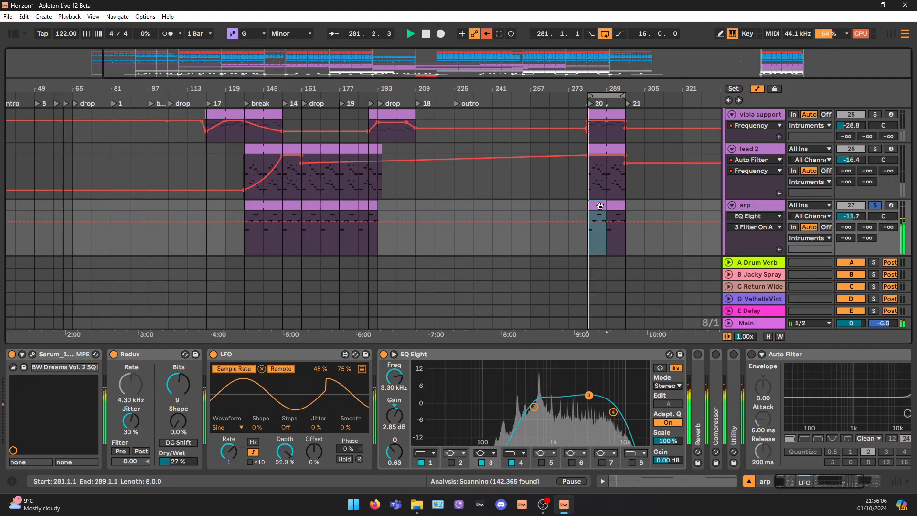
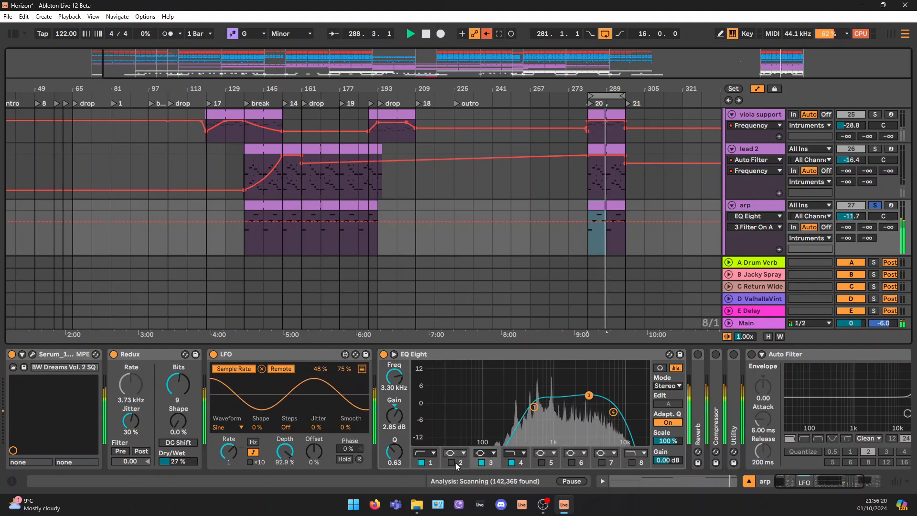
Select band 1 of the arp's EQ Eight and play the clip with the EQ switched on, bypassed and on again
key("space")
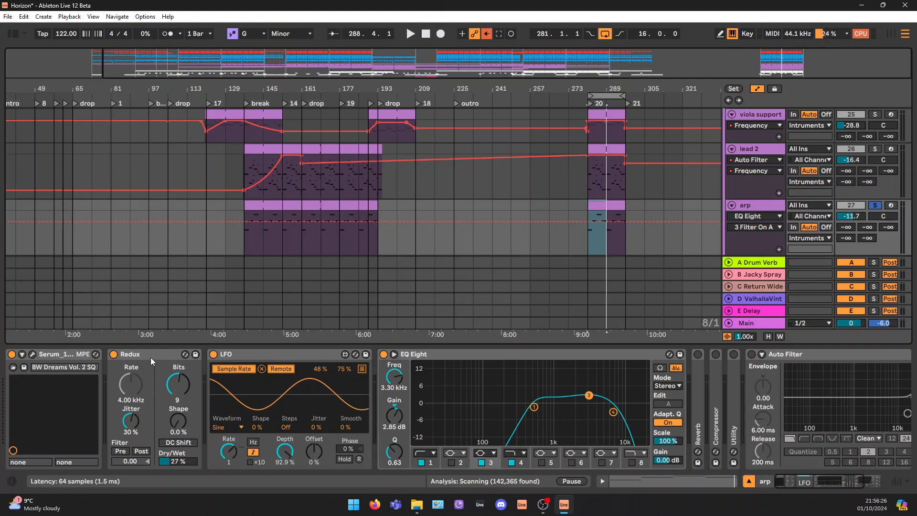
left_click(387, 364)
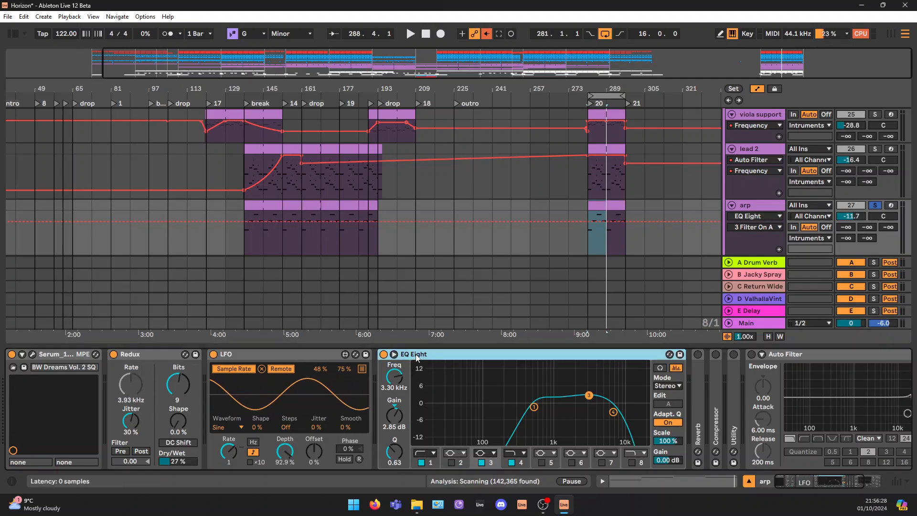
left_click(534, 407)
left_click_drag(534, 410, 534, 407)
key("space")
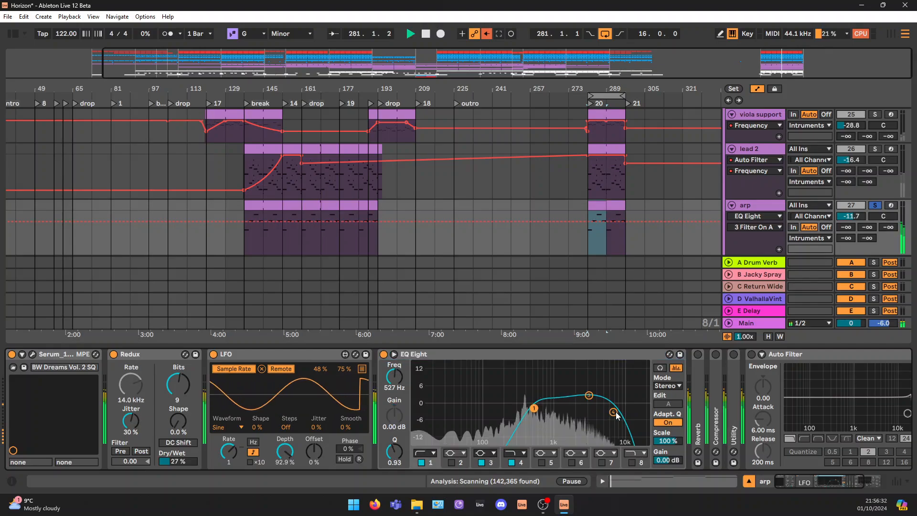
left_click(384, 354)
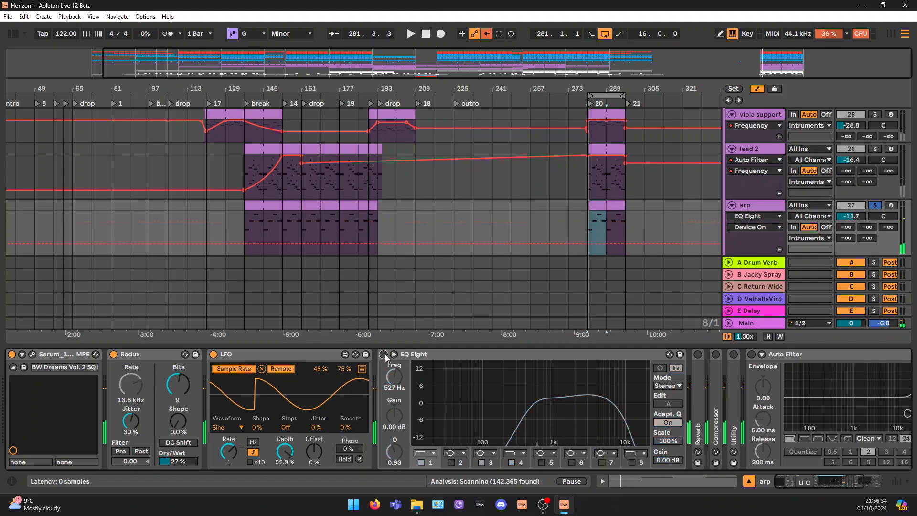
key("space")
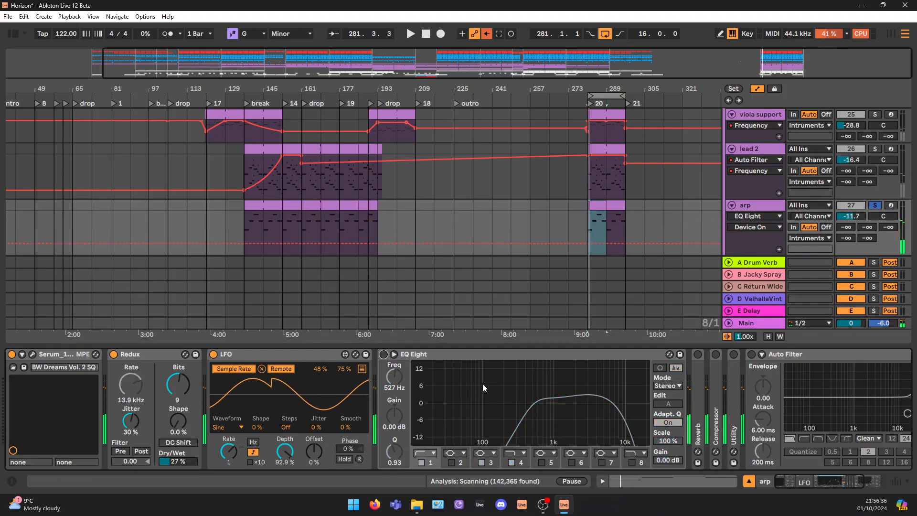
key("space")
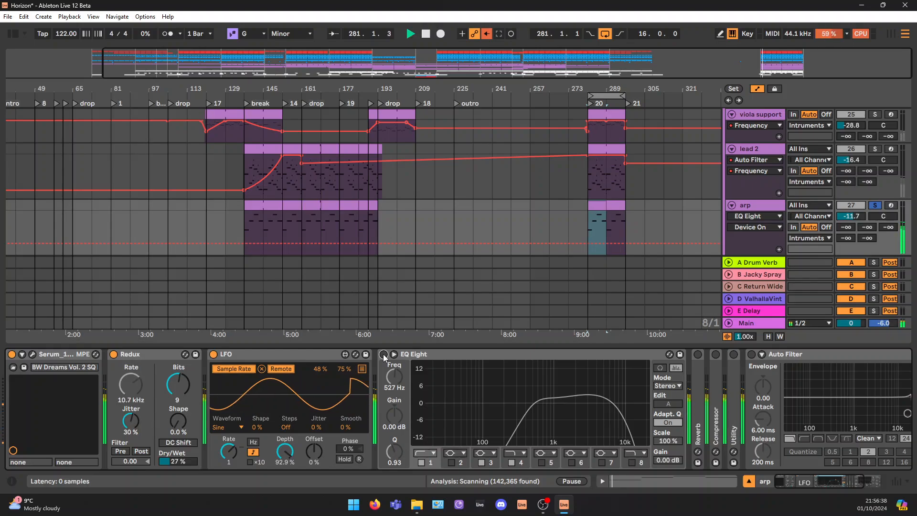
left_click(383, 353)
Unfold the arp's Reverb, switch it on and play the clip through it
left_click(814, 486)
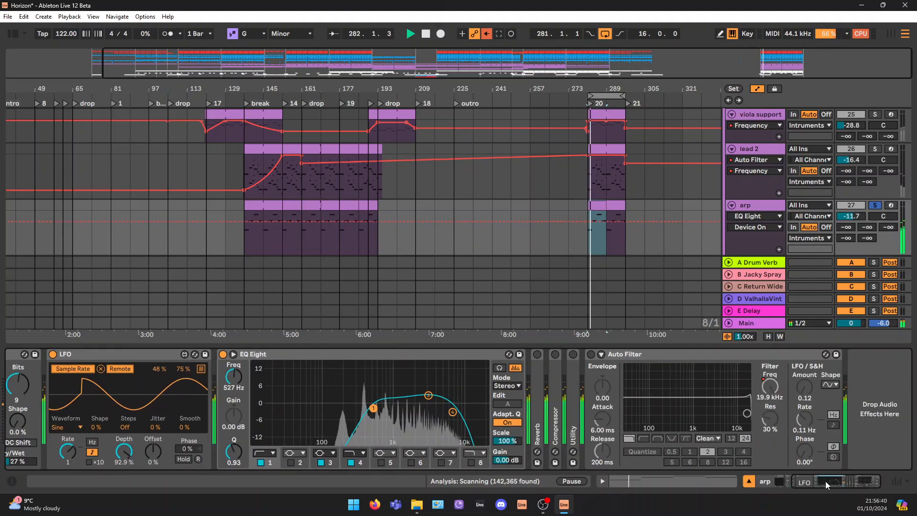
double_click(535, 372)
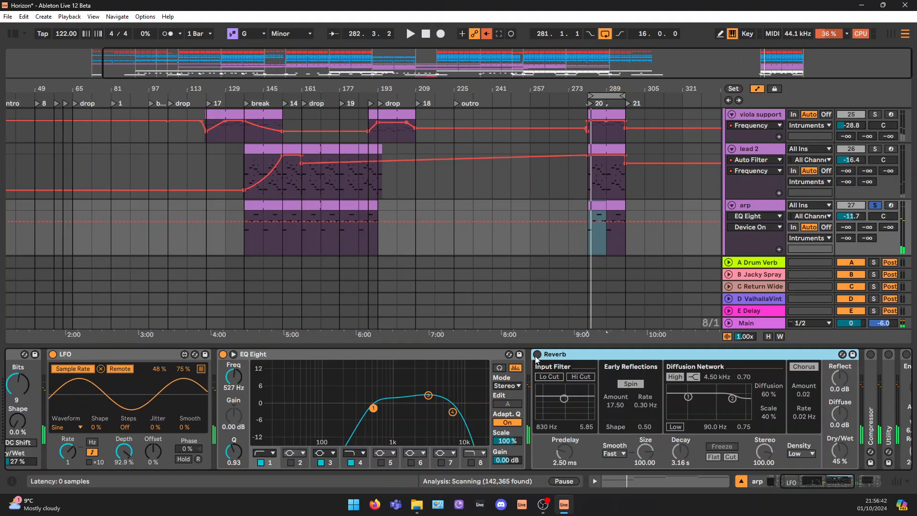
left_click(537, 354)
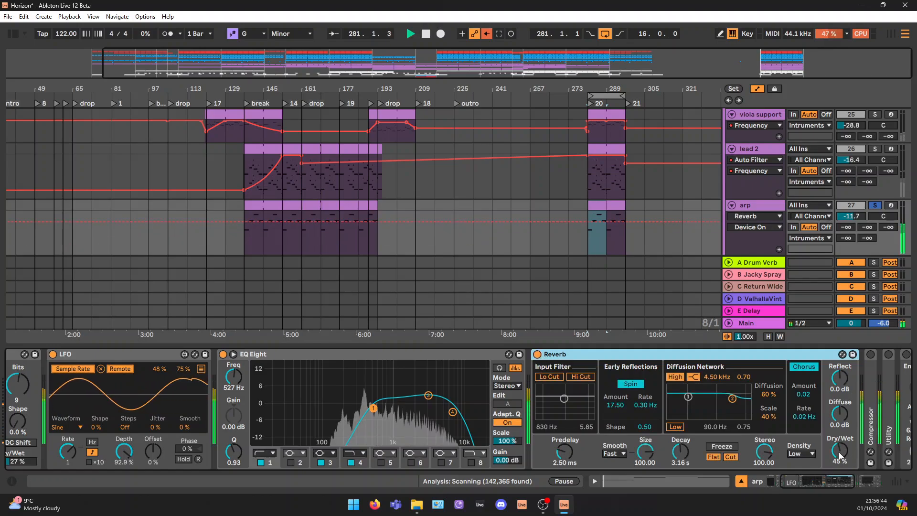
left_click_drag(832, 480, 846, 480)
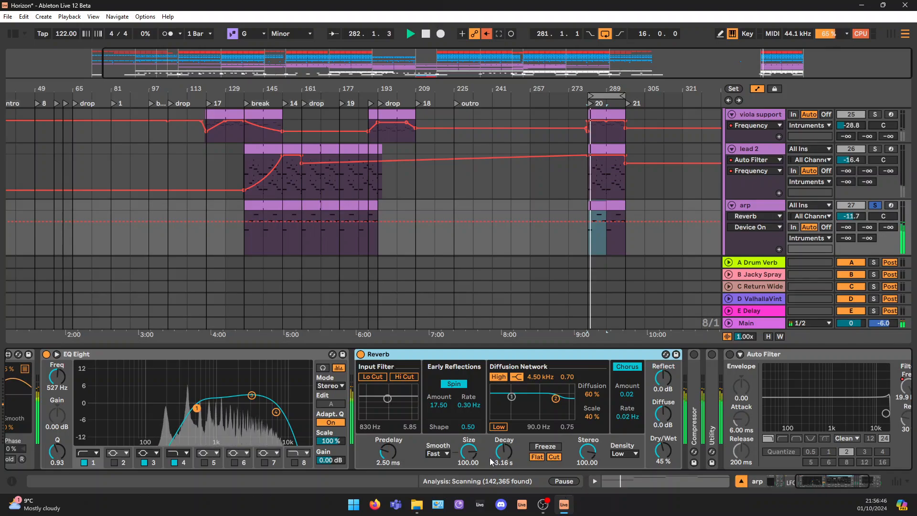
Unfold the arp's Utility, and audition and delete the Compressor in front of it
double_click(695, 385)
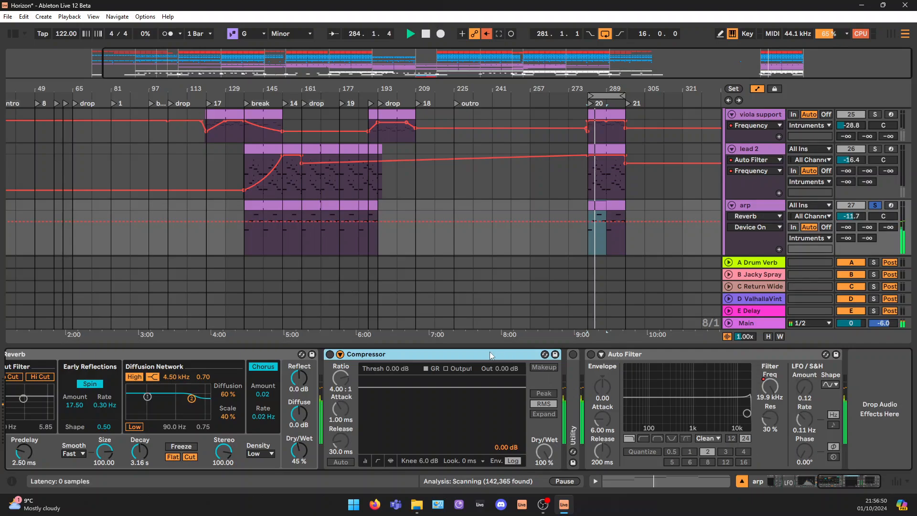
double_click(569, 363)
left_click(330, 354)
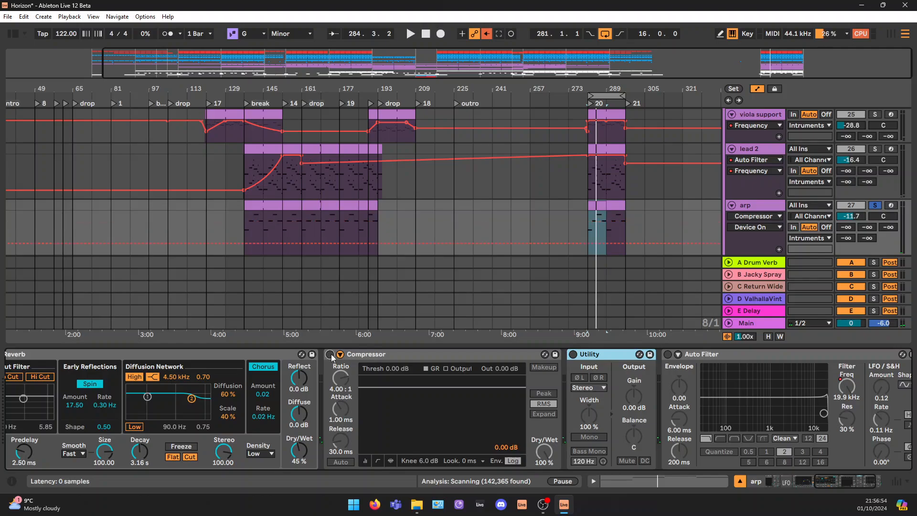
key("space")
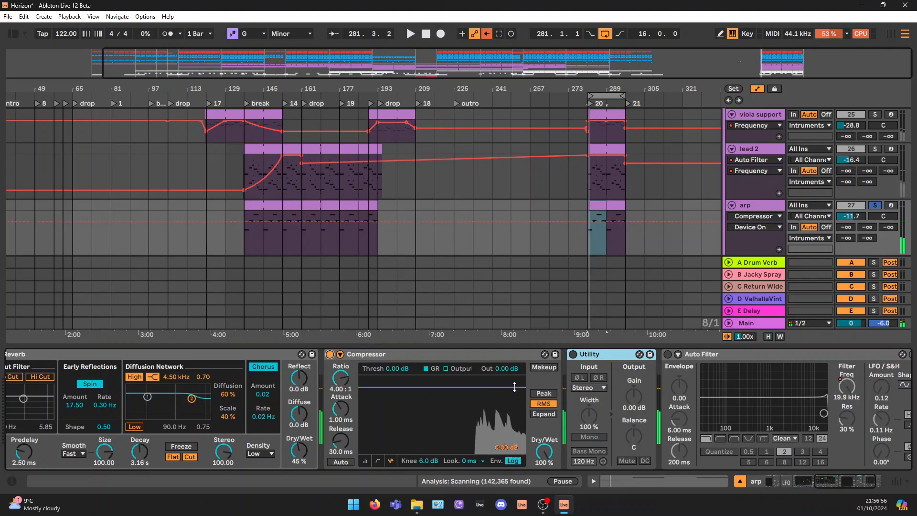
left_click(487, 357)
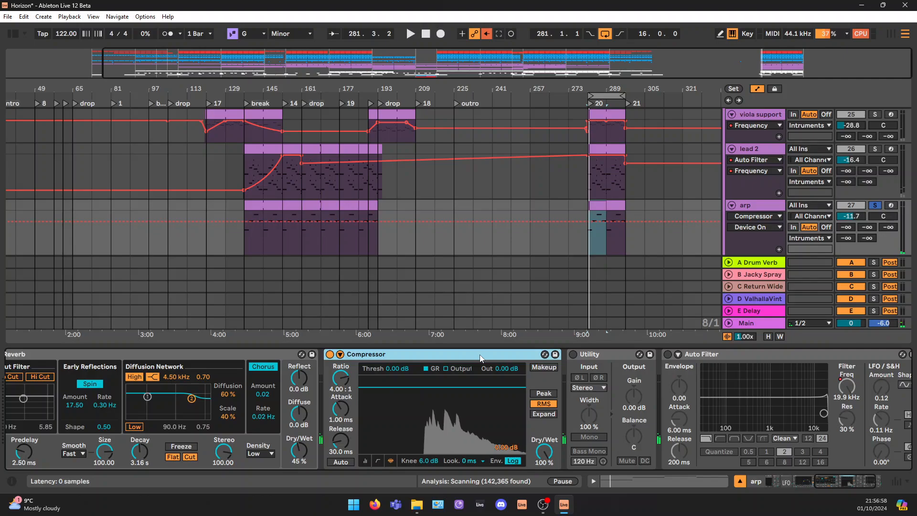
key("Delete")
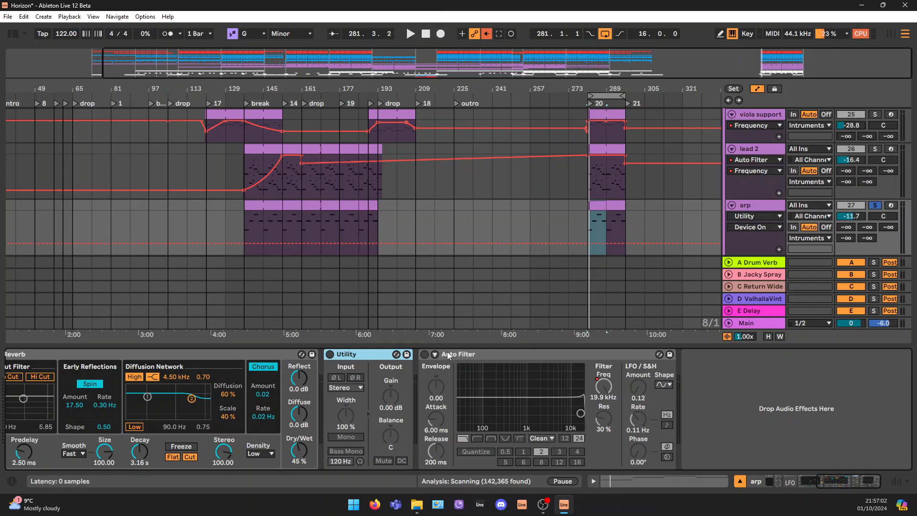
Switch on the arp's Auto Filter and show its Frequency automation in the arrangement
left_click(425, 354)
left_click(476, 353)
left_click(603, 385)
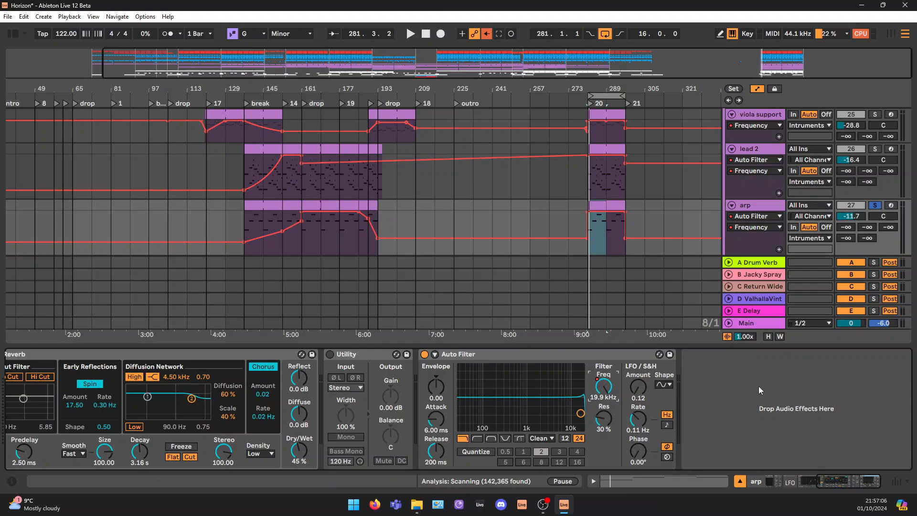
Hide the arp's devices, fold all tracks inside the Intruments group and select the group
left_click(739, 482)
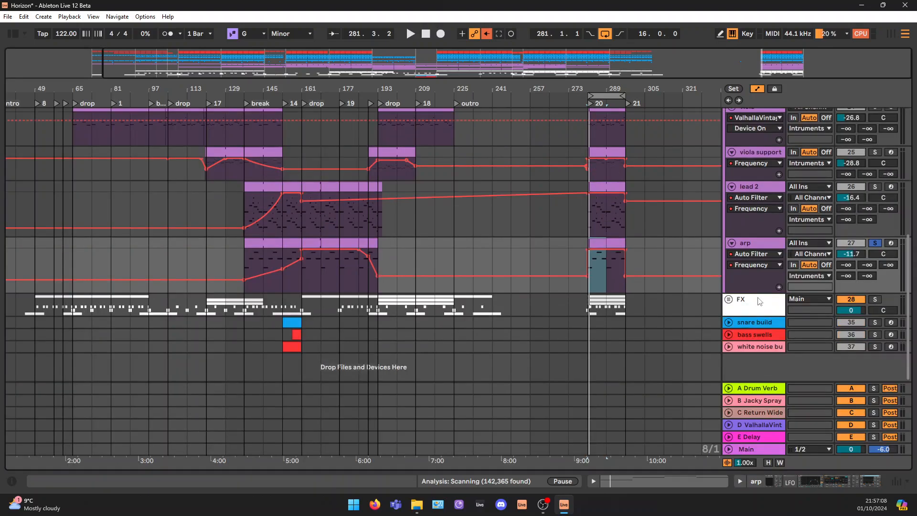
scroll(755, 227, "up", 6)
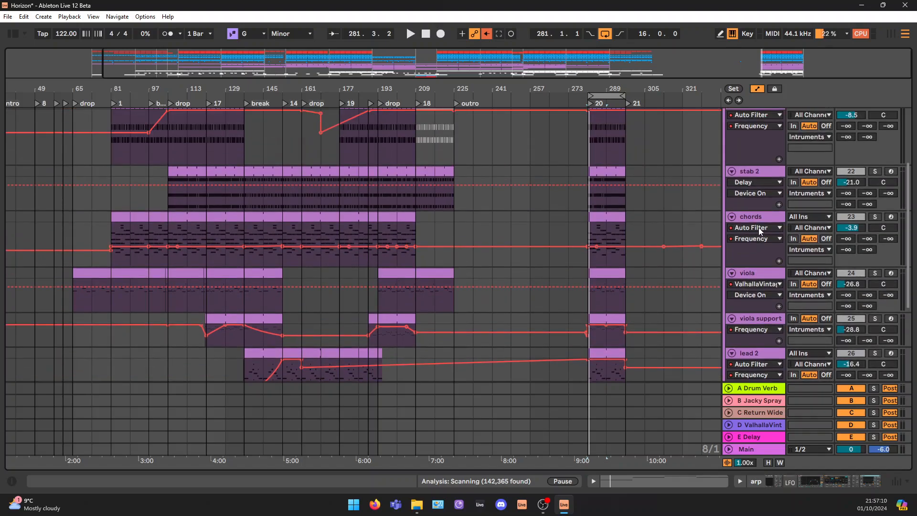
scroll(754, 228, "up", 2)
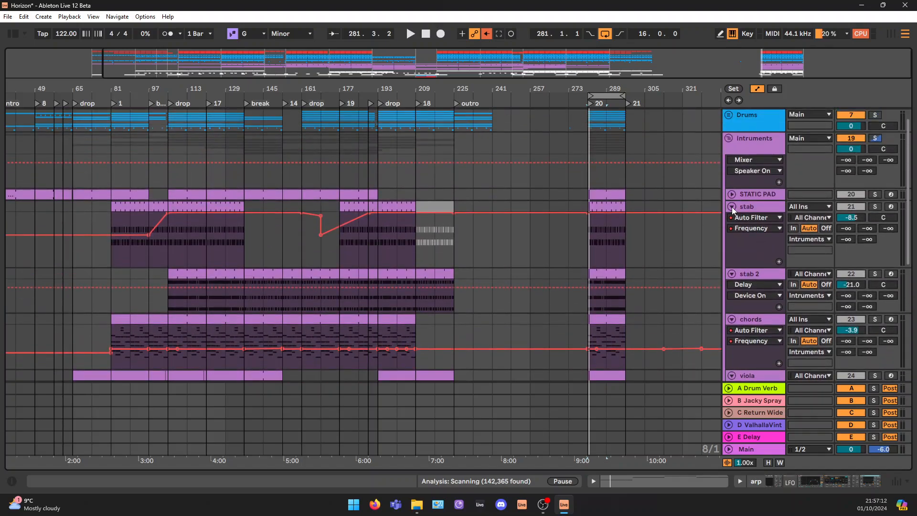
left_click(733, 210, "alt")
left_click(761, 141)
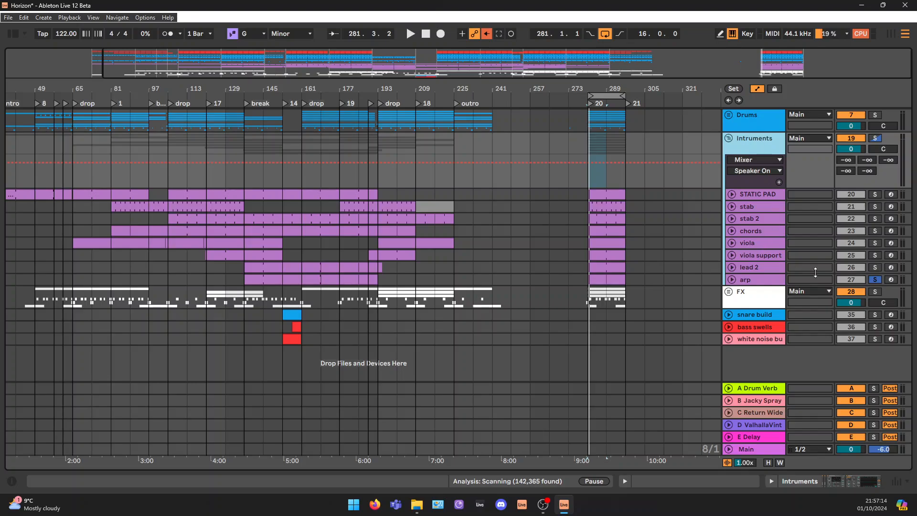
Unfold the first EQ Eight on the Intruments group and play the loop with its low-cut band 1 disabled
left_click(859, 481)
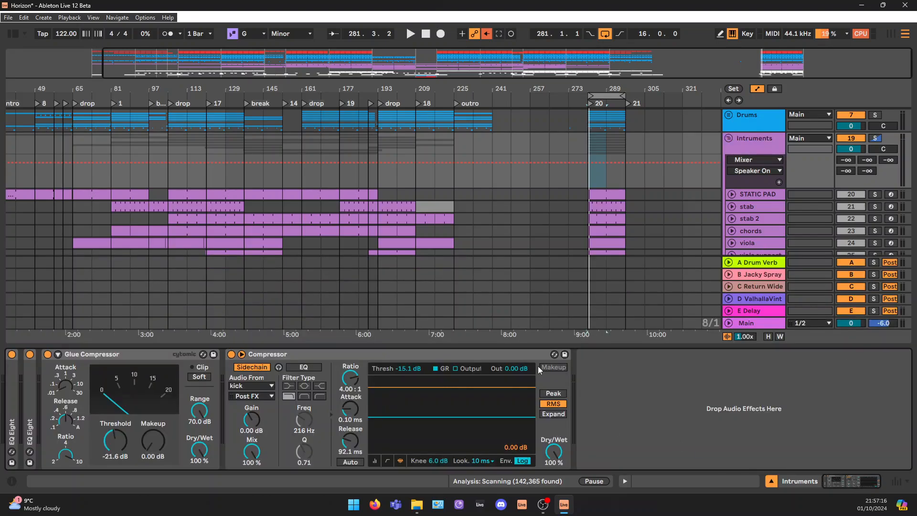
double_click(9, 383)
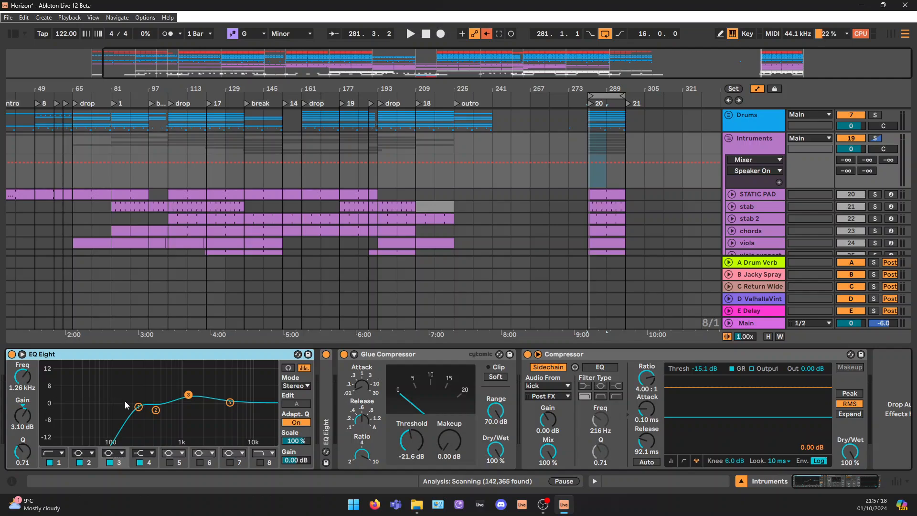
left_click(138, 408)
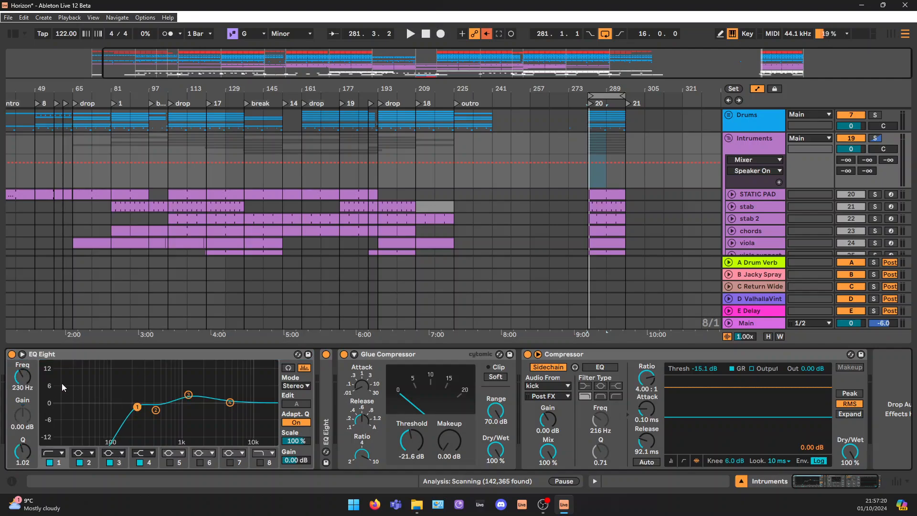
left_click(49, 462)
key("space")
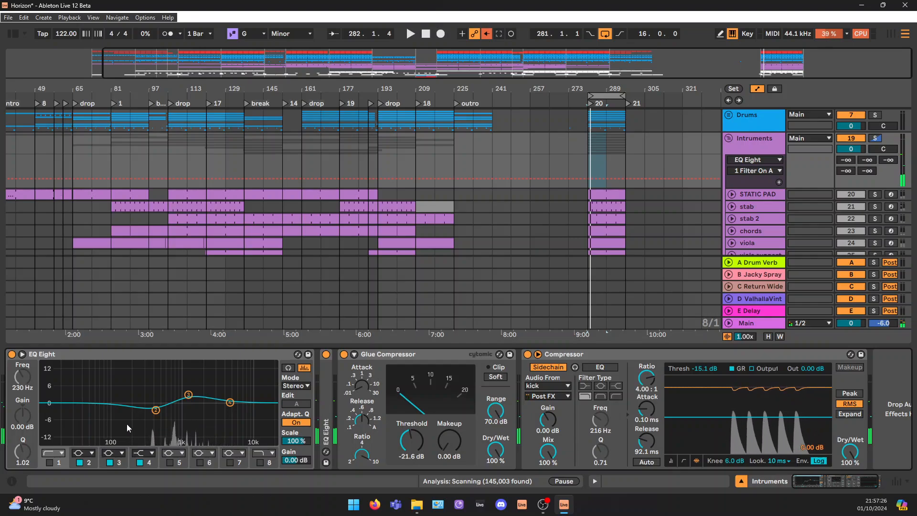
Re-enable band 1 of the group's first EQ Eight at 255 Hz and select band 3
double_click(137, 406)
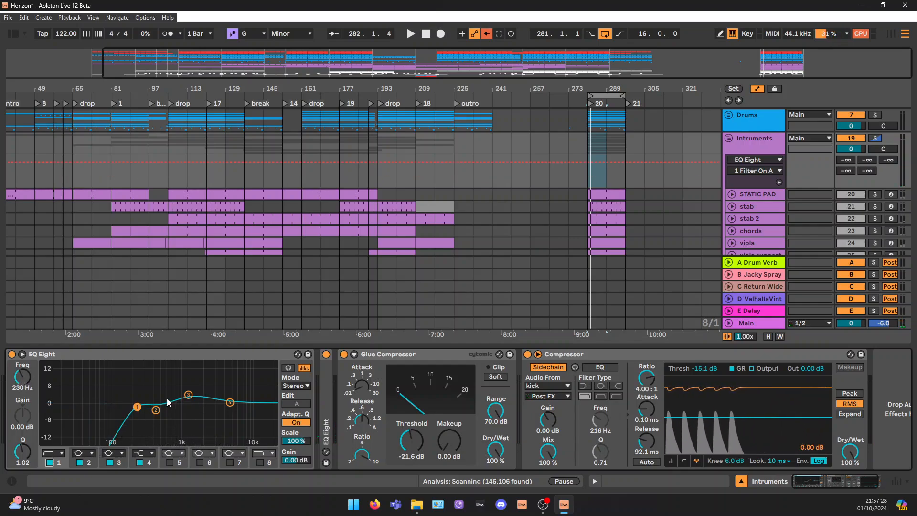
left_click_drag(137, 406, 140, 406)
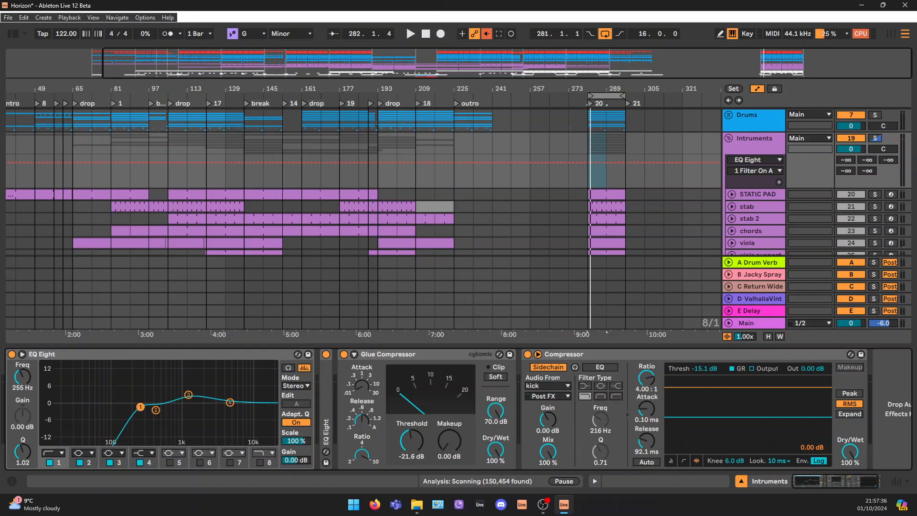
left_click(189, 394)
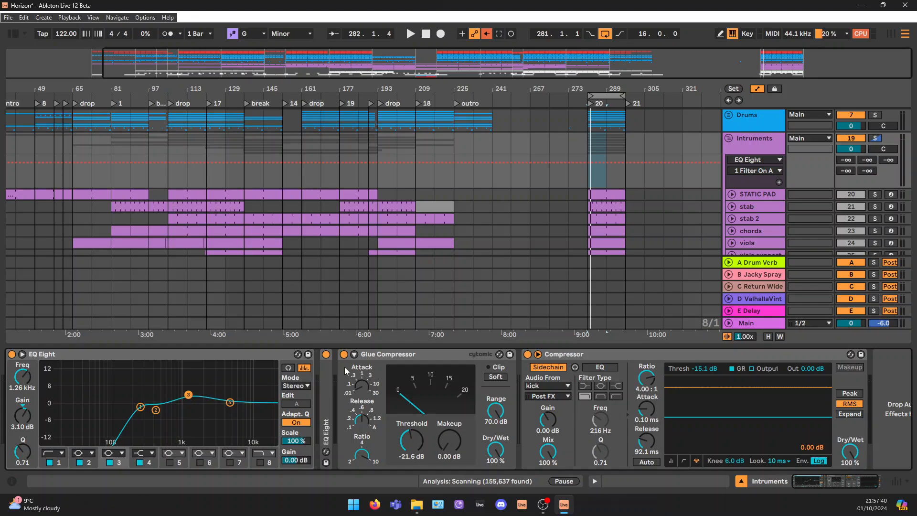
Unfold the group's second EQ Eight, keep it in M/S mode editing the side channel, and set band 1 to 400 Hz
double_click(325, 398)
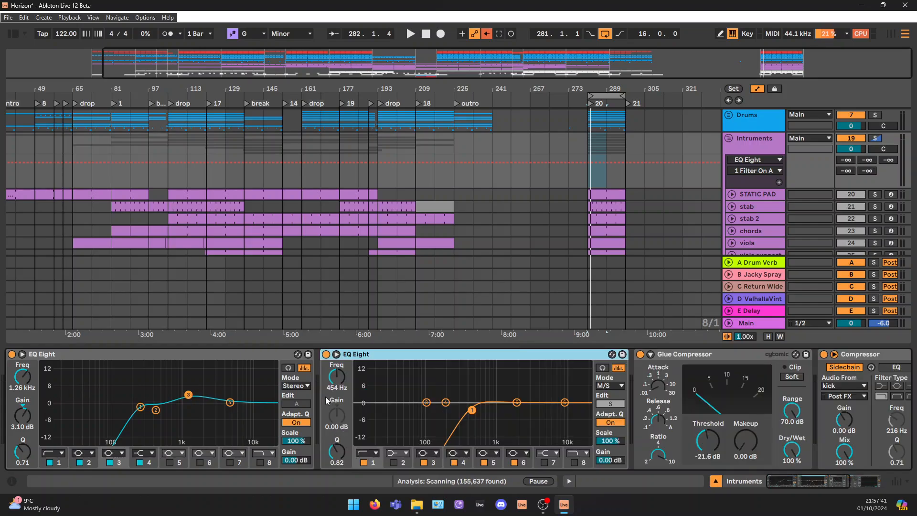
left_click(617, 387)
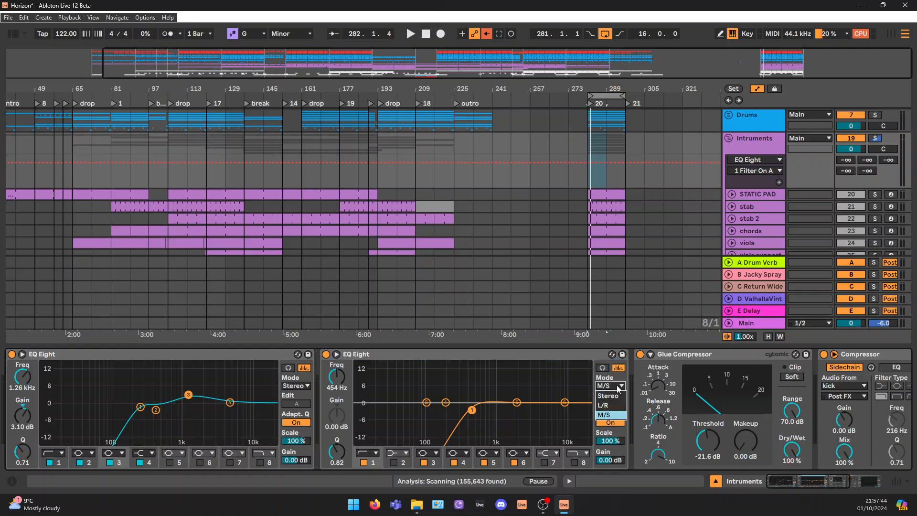
left_click(617, 415)
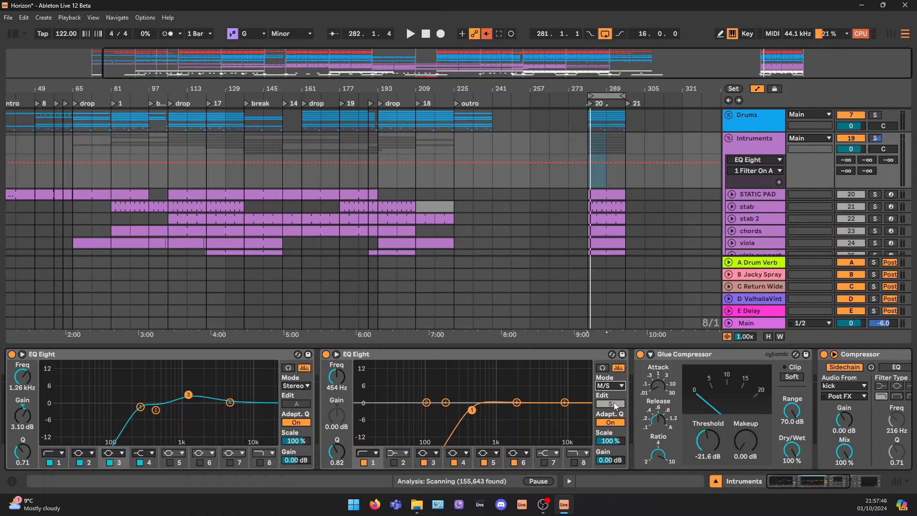
left_click(615, 405)
left_click(615, 406)
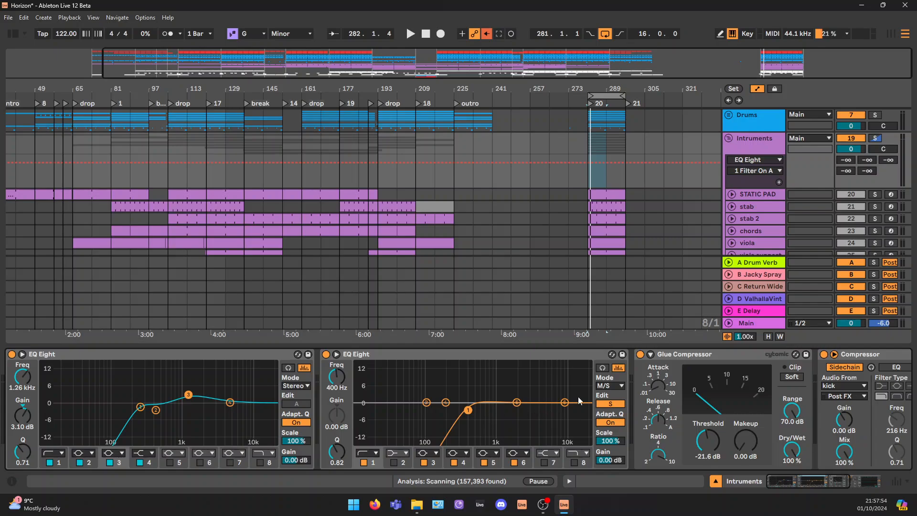
Play the loop, fold the group's second EQ Eight and audition the Glue Compressor's gain reduction
key("space")
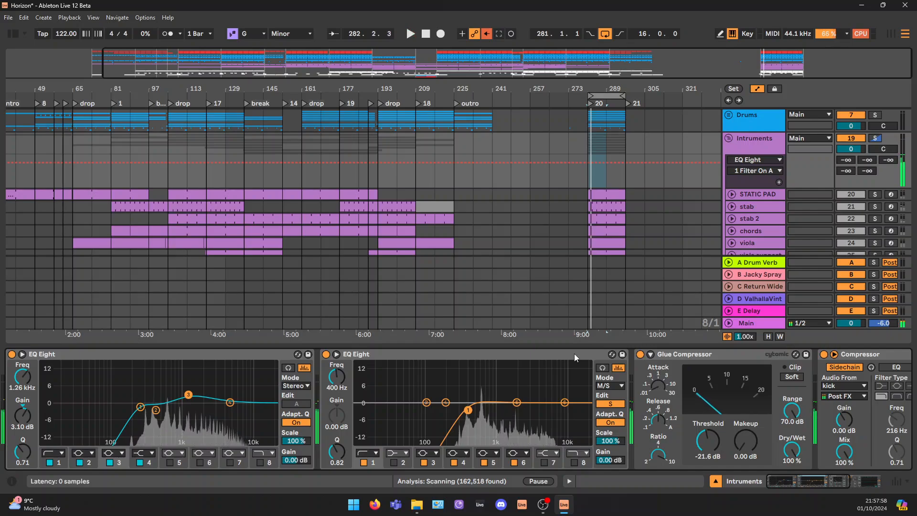
double_click(574, 353)
key("space")
left_click(417, 353)
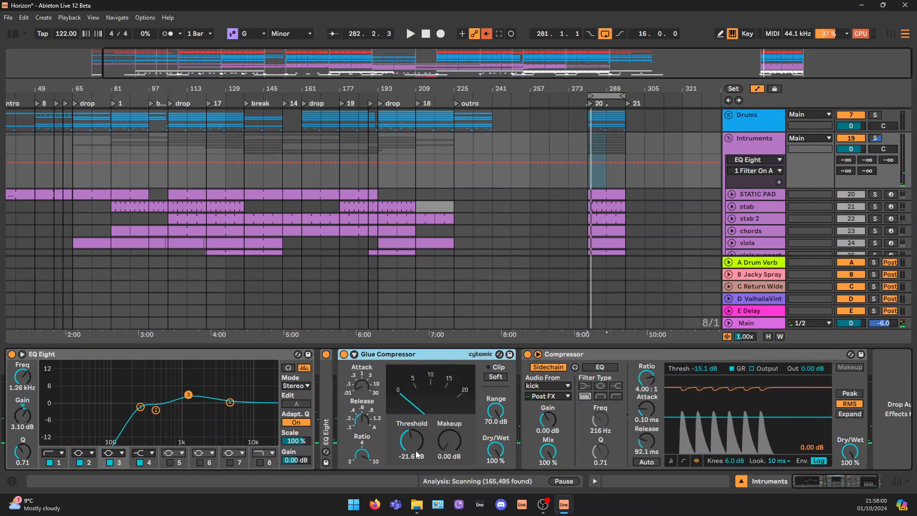
key("space")
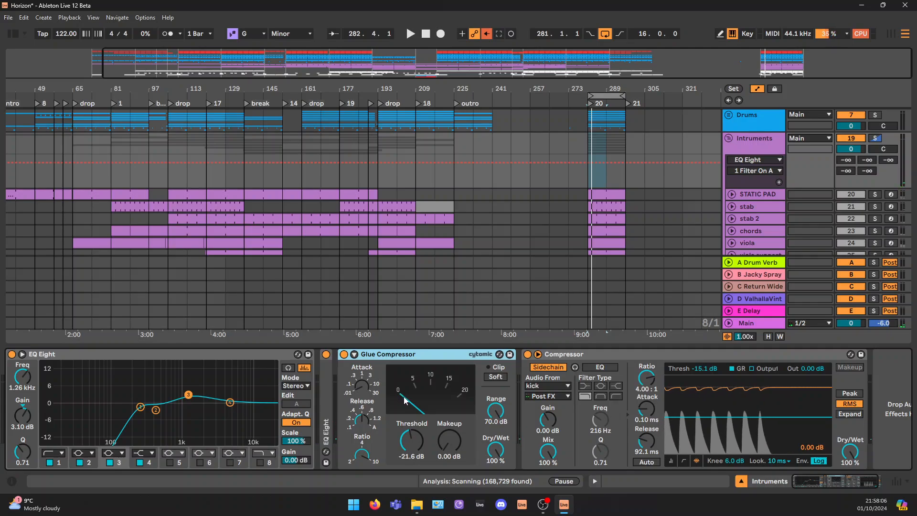
key("space")
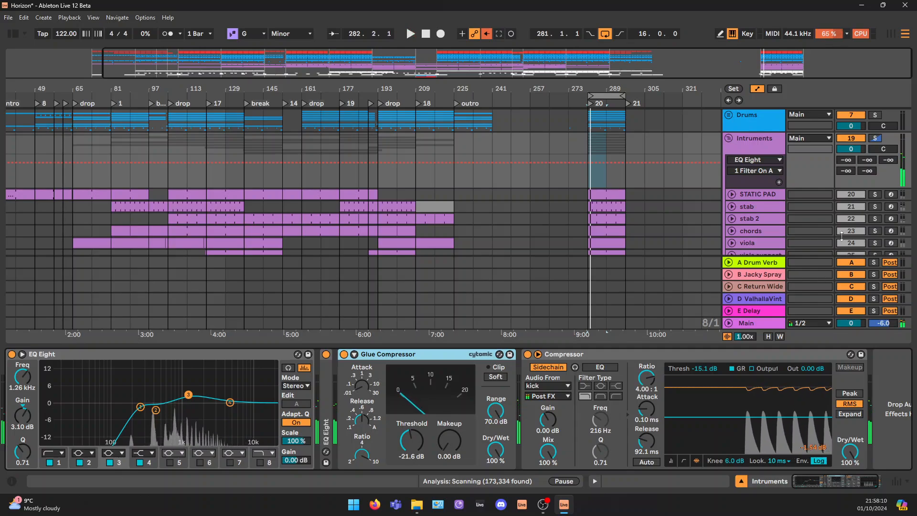
Solo the Intruments group and play the loop to check the Glue Compressor's gain reduction
left_click(875, 139)
key("space")
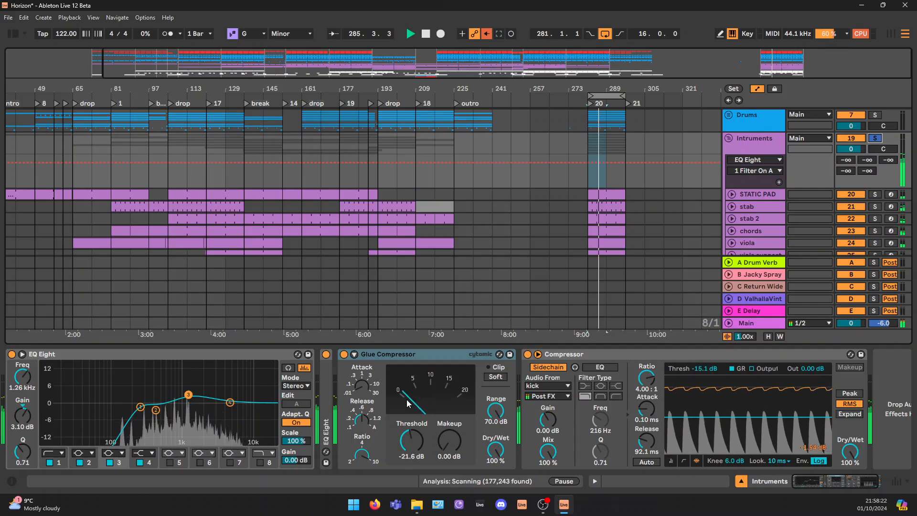
key("space")
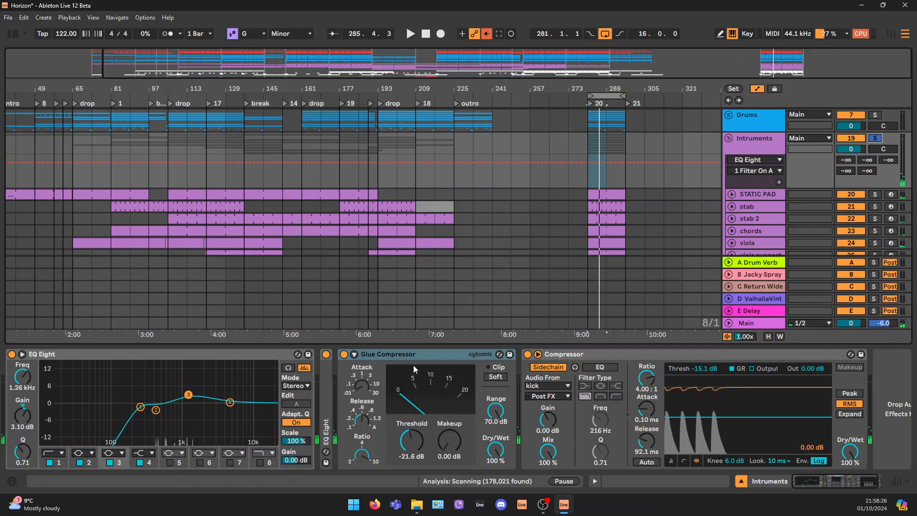
scroll(759, 162, "down", 1)
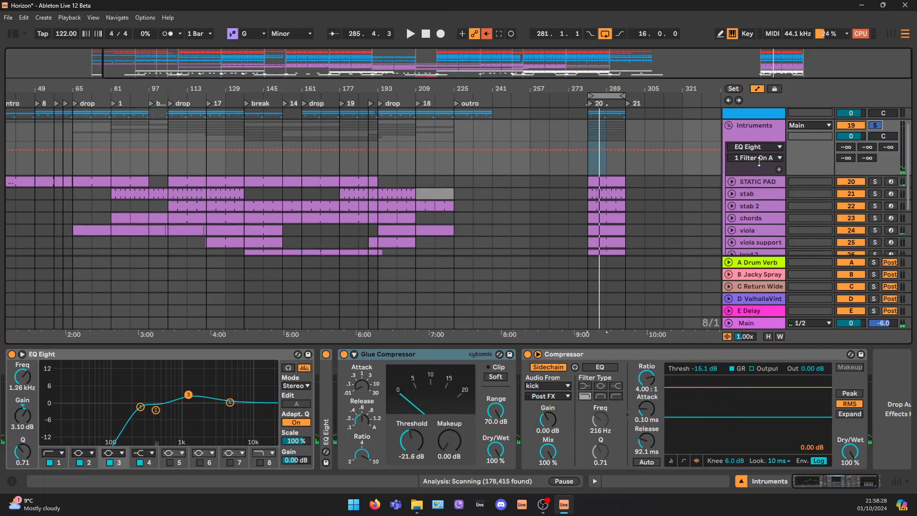
scroll(759, 162, "down", 2)
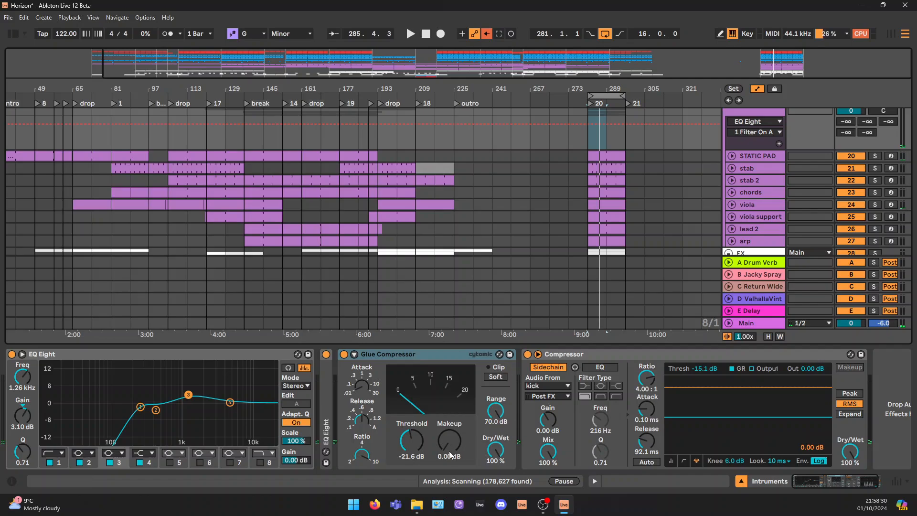
Play the loop through the Intruments group's kick-sidechained Compressor and select that device
key("space")
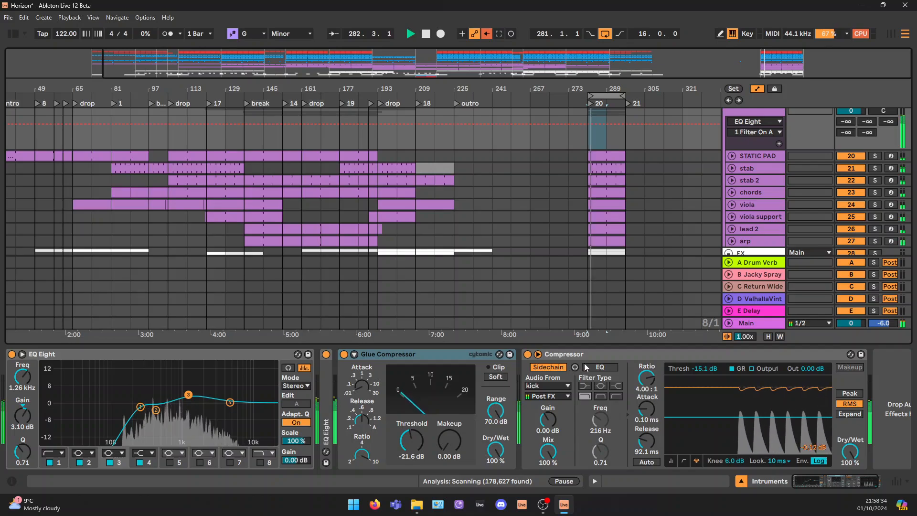
key("space")
left_click(720, 356)
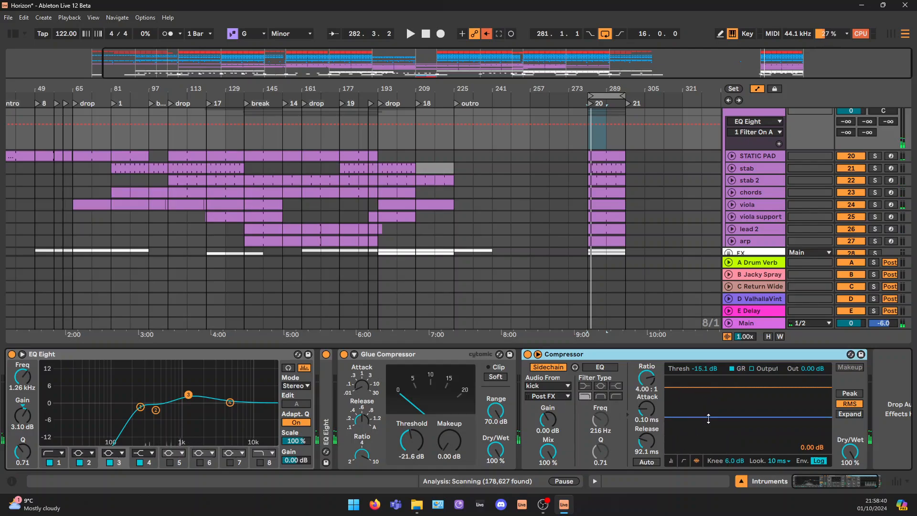
Try a Compressor threshold of -33.0 dB while the loop plays, and undo the change
key("space")
left_click_drag(708, 418, 708, 439)
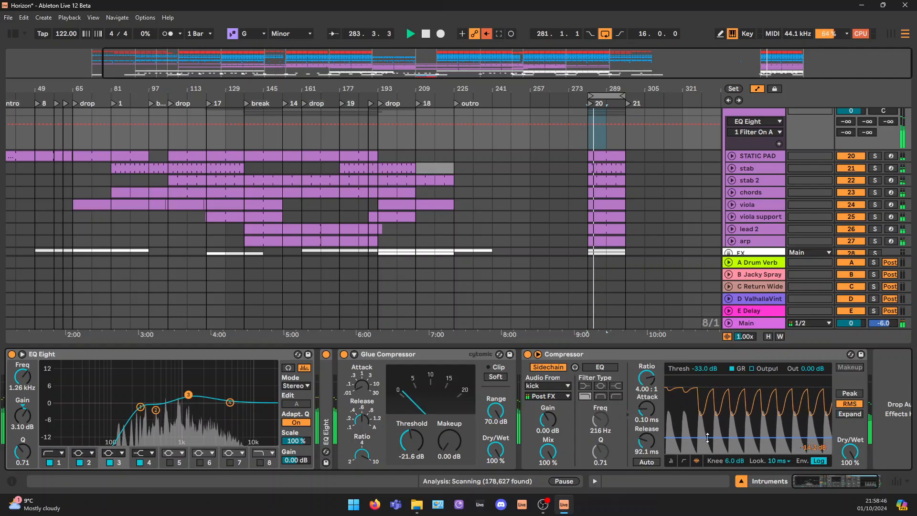
key("ctrl+z")
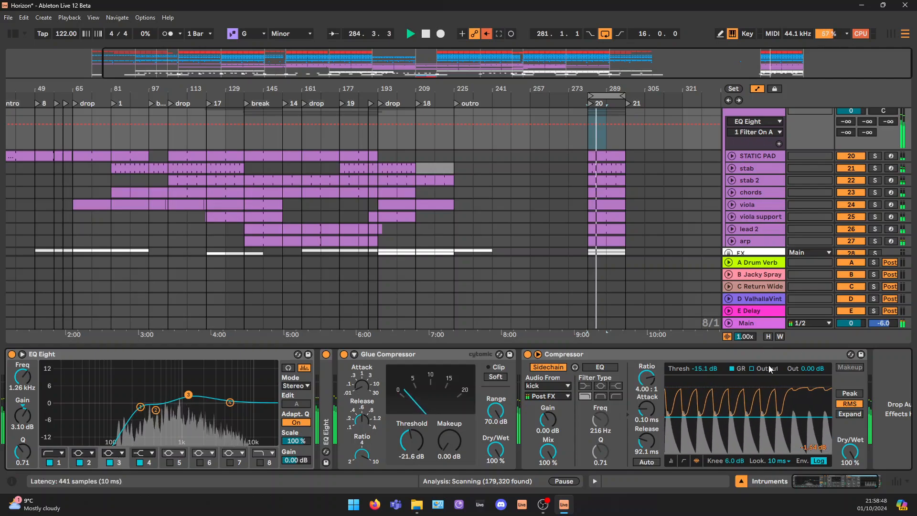
Fold the Intruments group, select the FX group and hide the device view
scroll(748, 148, "up", 2)
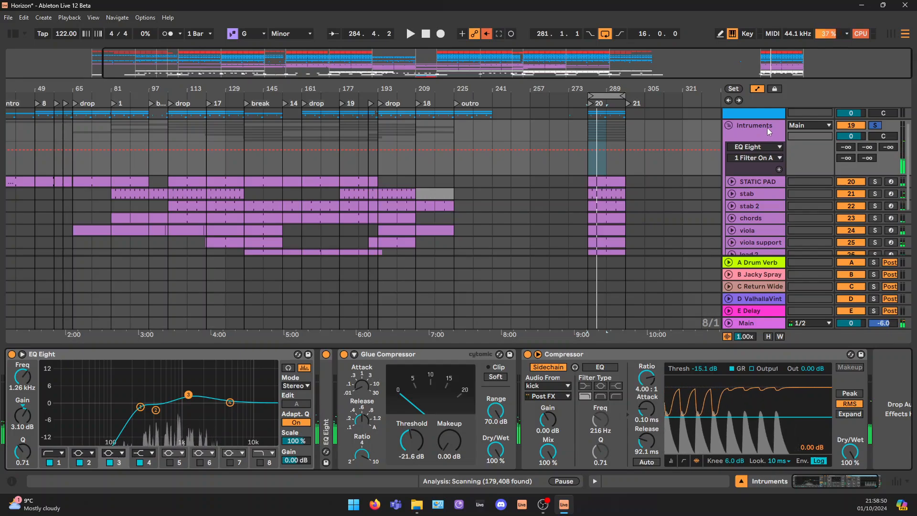
left_click(729, 125)
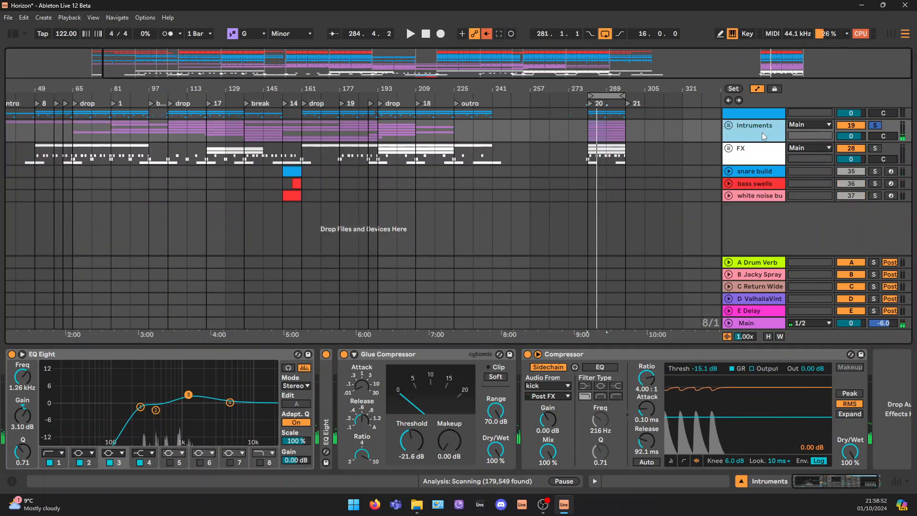
left_click(755, 156)
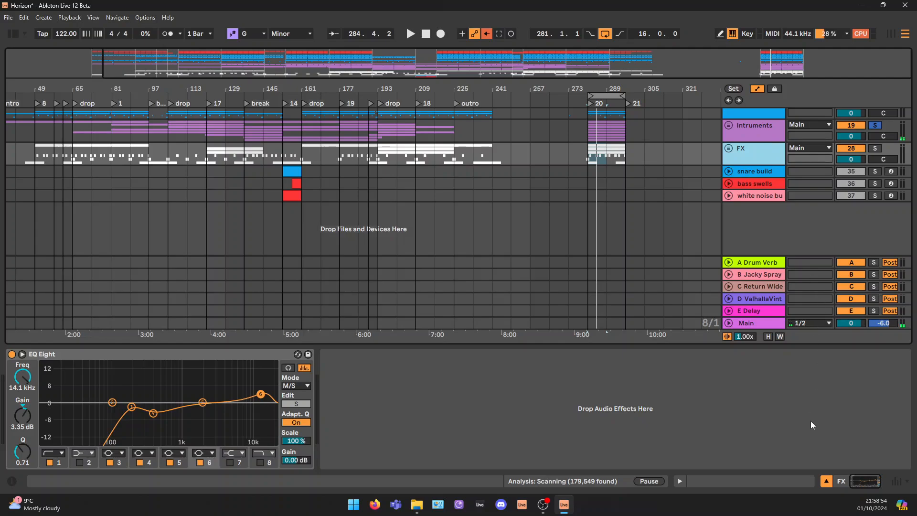
left_click(827, 483)
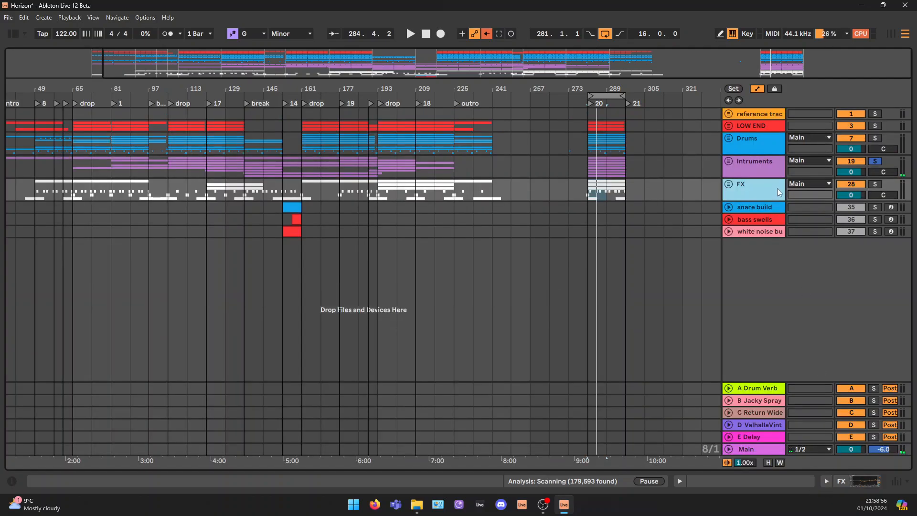
Select the LOW END, Drums and Intruments groups together
left_click(756, 138)
left_click(763, 127)
left_click(757, 160)
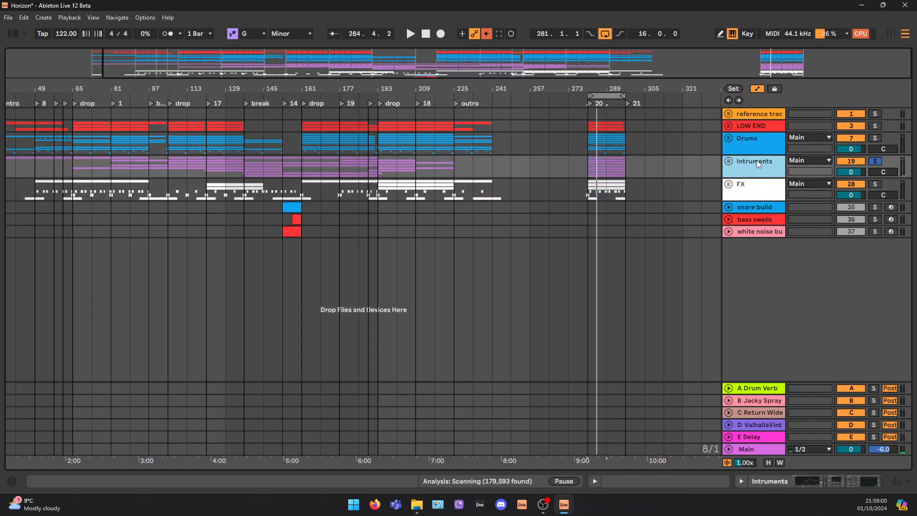
left_click(759, 126, "shift")
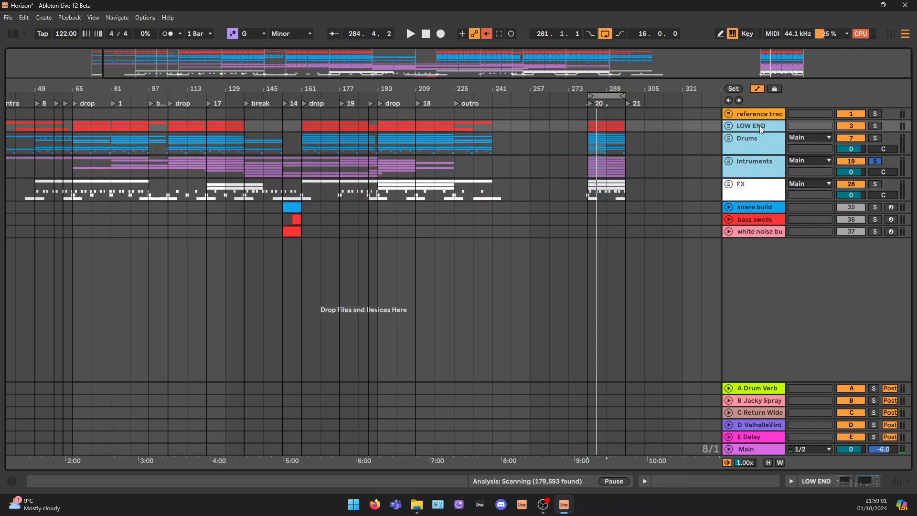
Unfold the FX group to show its tracks around the loop at bar 281
left_click(755, 187)
left_click(731, 183)
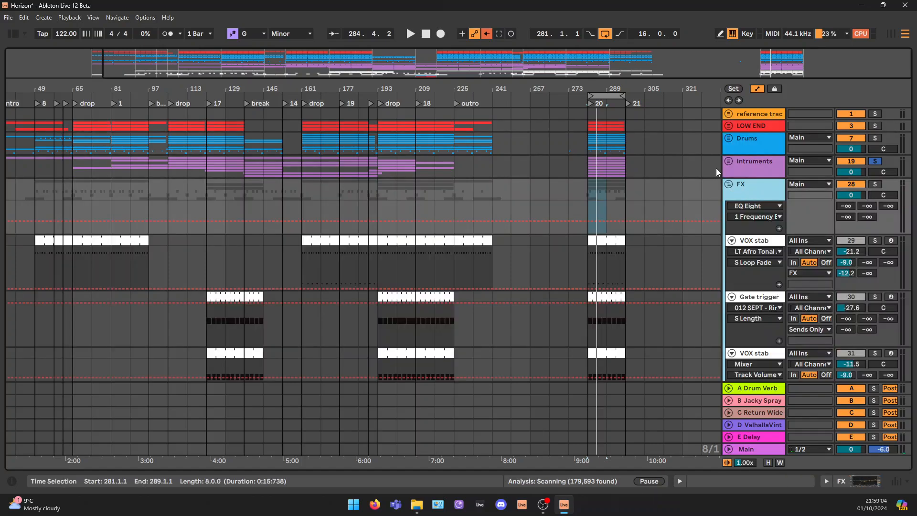
left_click_drag(783, 58, 802, 106)
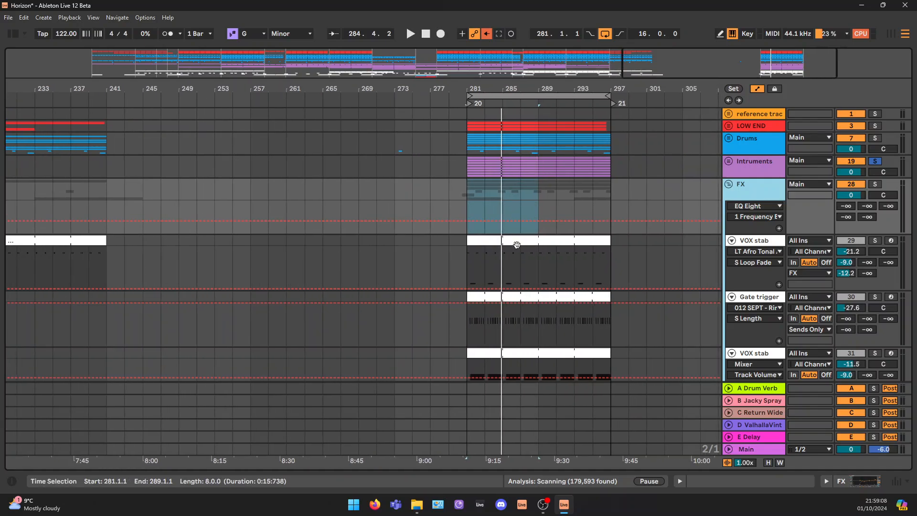
Solo the FX group and its first VOX stab track (29), and play that track's clip from bar 281
left_click(514, 242)
left_click(874, 184)
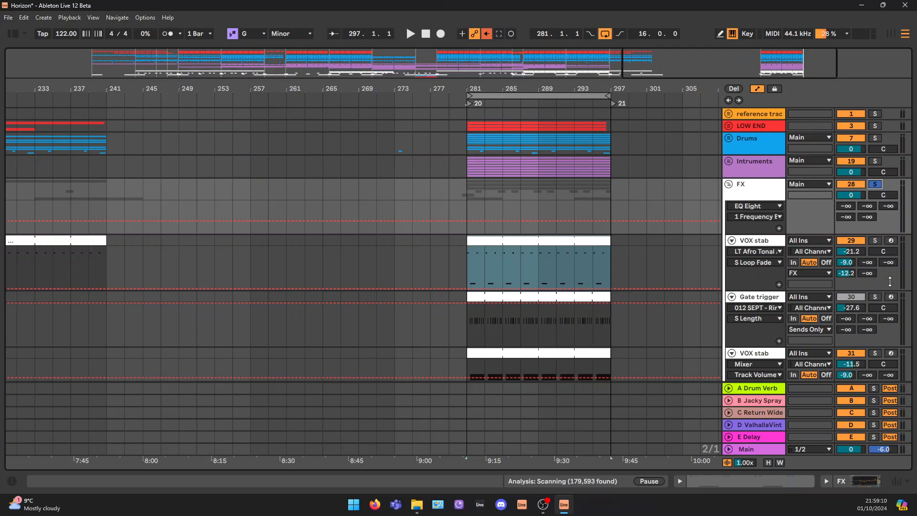
left_click(875, 240)
key("space")
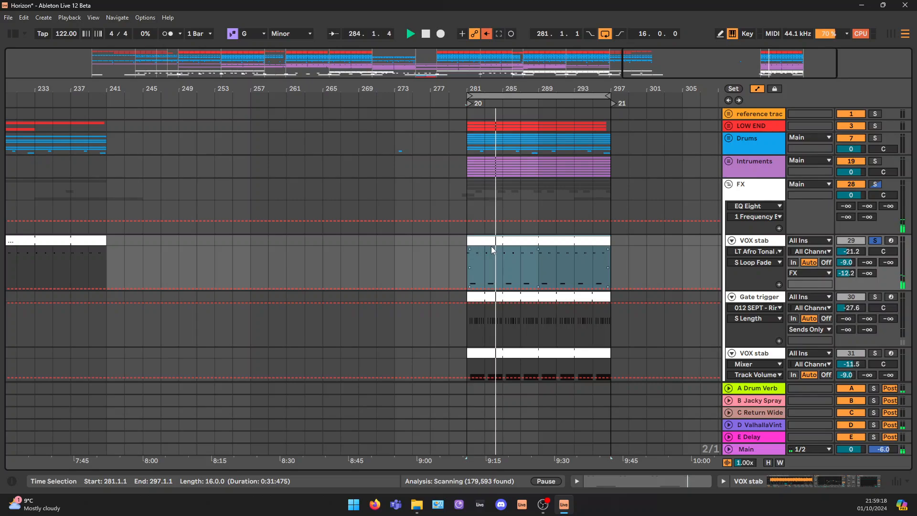
key("space")
left_click(650, 241)
Select the Gate trigger track's clip, and the 16-bar clip on the second VOX stab track (31)
scroll(649, 241, "down", 4)
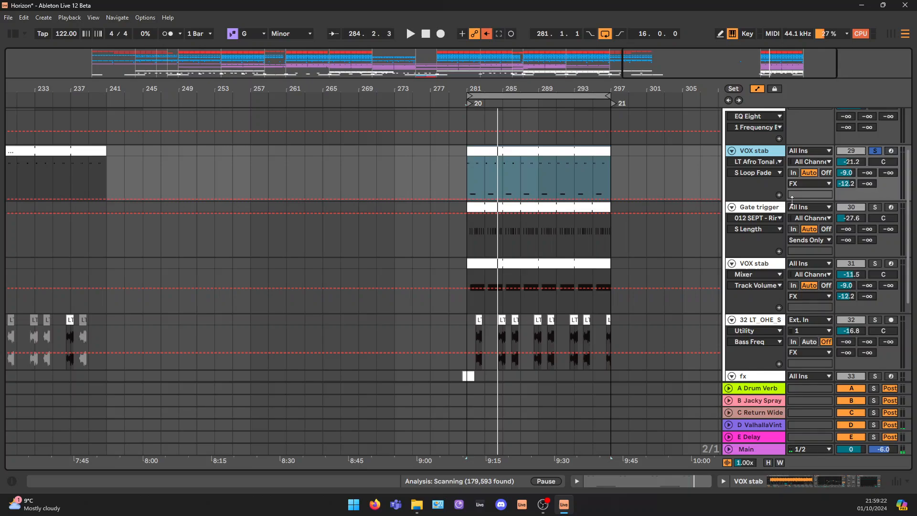
left_click(766, 210)
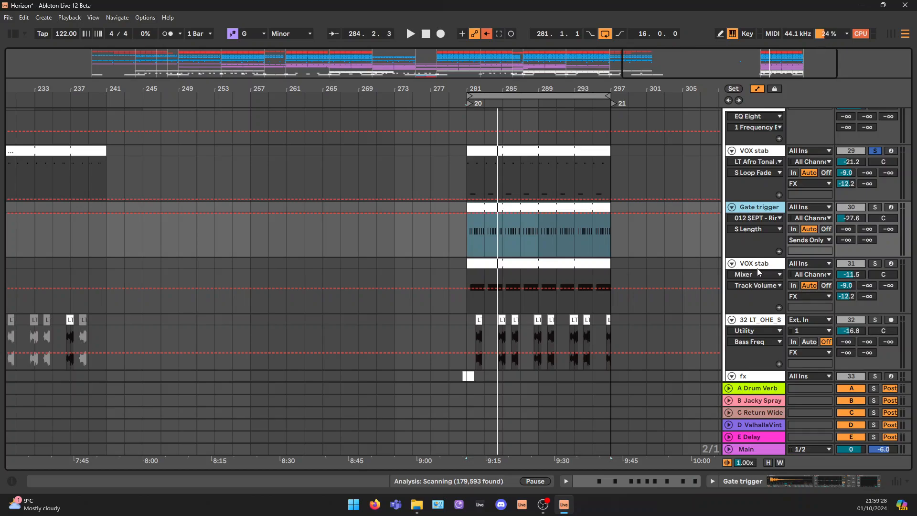
left_click(497, 271)
left_click(500, 265)
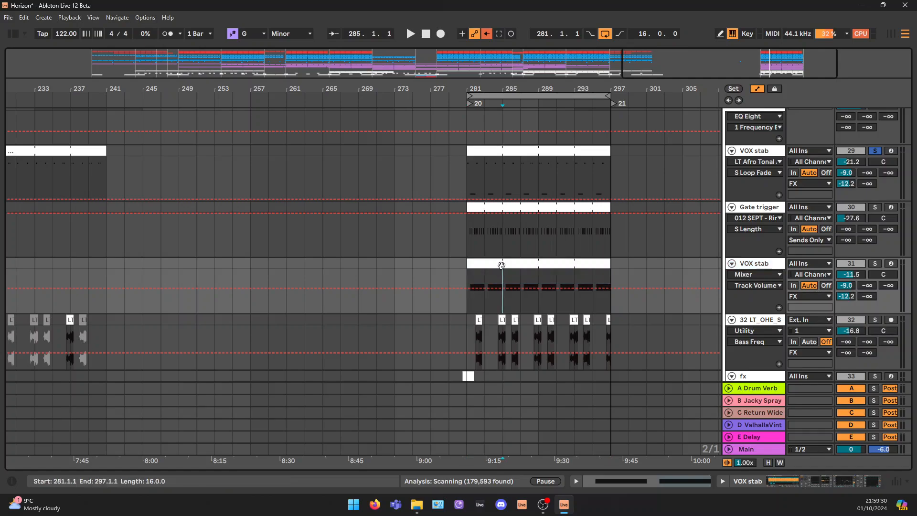
left_click_drag(514, 89, 513, 120)
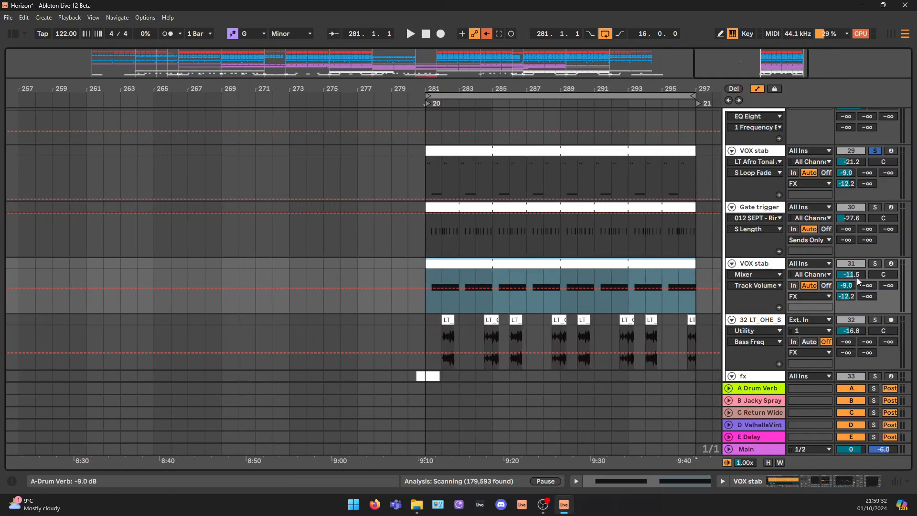
Solo the second VOX stab track (31) and play it from bar 281
left_click(876, 263)
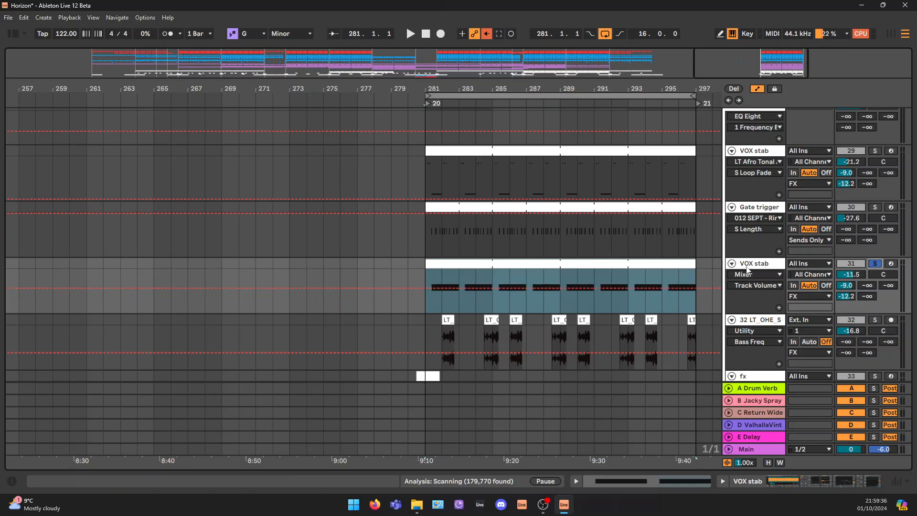
left_click(427, 277)
key("space")
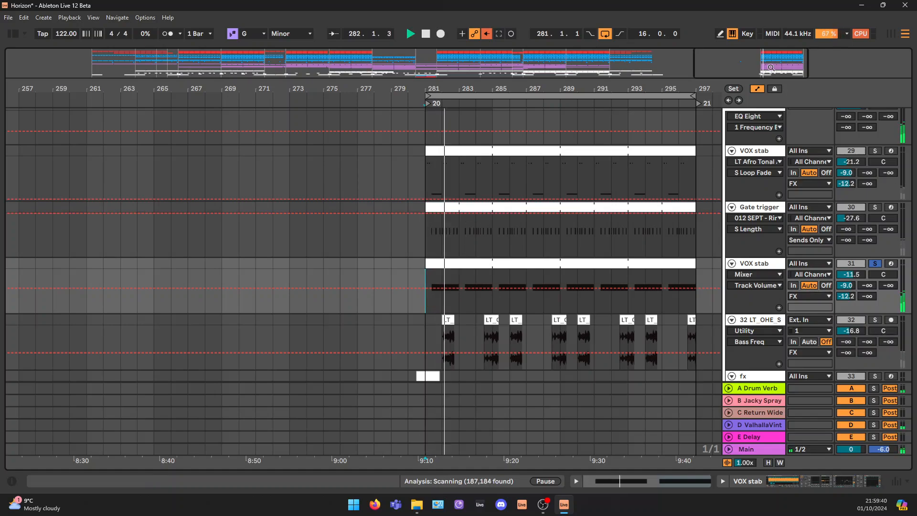
left_click_drag(498, 89, 497, 136)
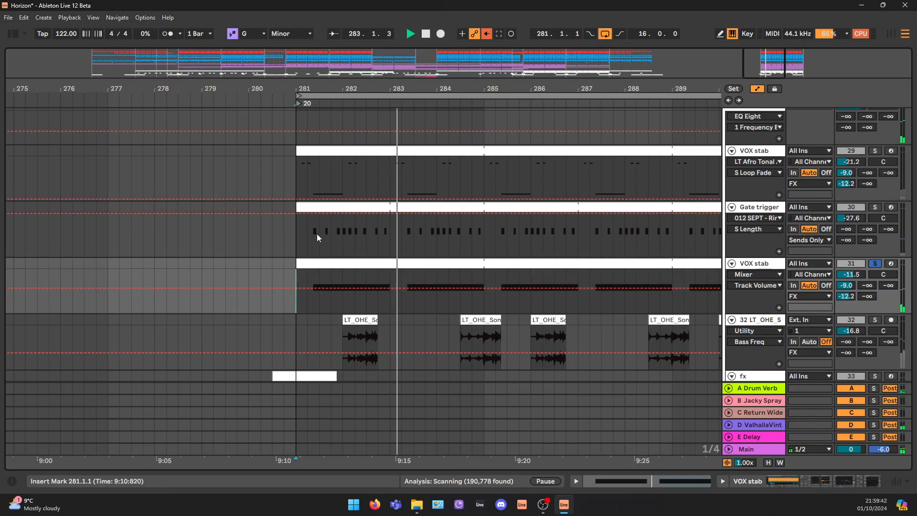
key("space")
Show the device chain of the second VOX stab track and select its sidechained Gate
left_click(761, 263)
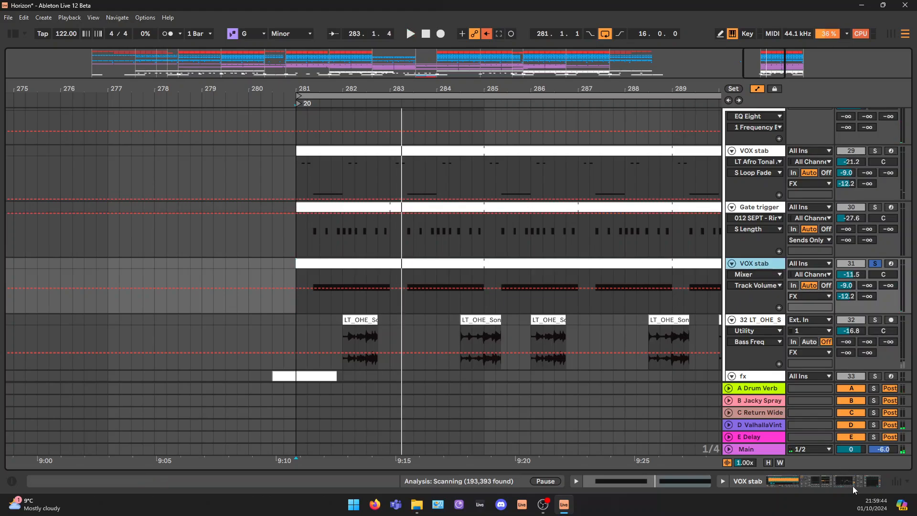
left_click(722, 481)
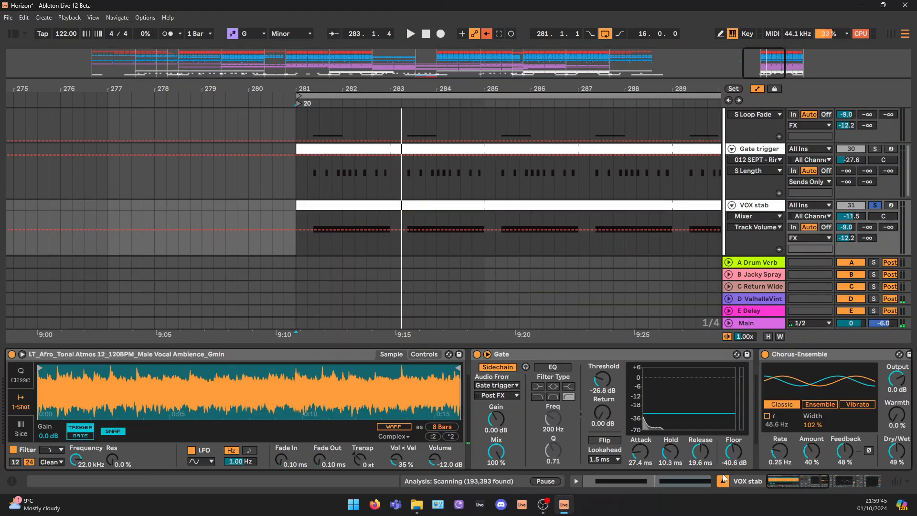
left_click(502, 356)
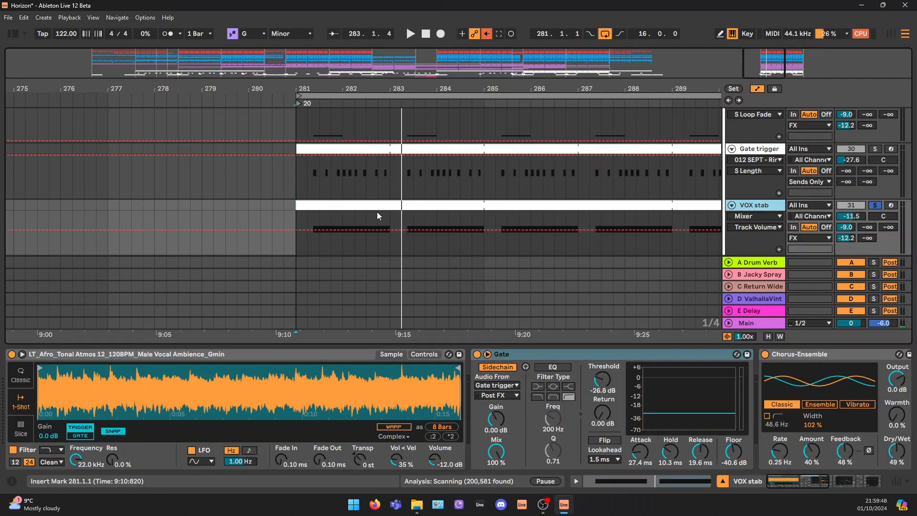
Examine how the Gate trigger notes key the VOX stab's Gate, selecting the trigger pattern from 281.2.1 to 283.1.1
scroll(376, 213, "down", 2)
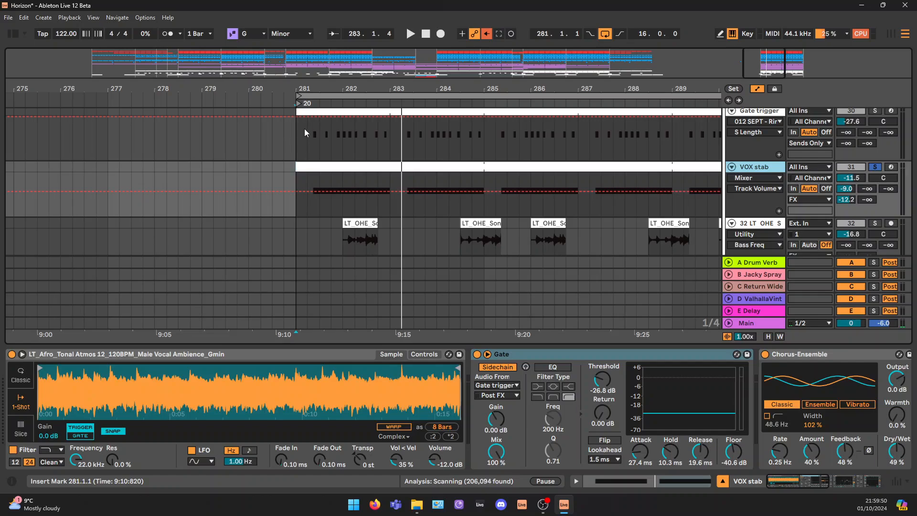
left_click(316, 130)
left_click(329, 130)
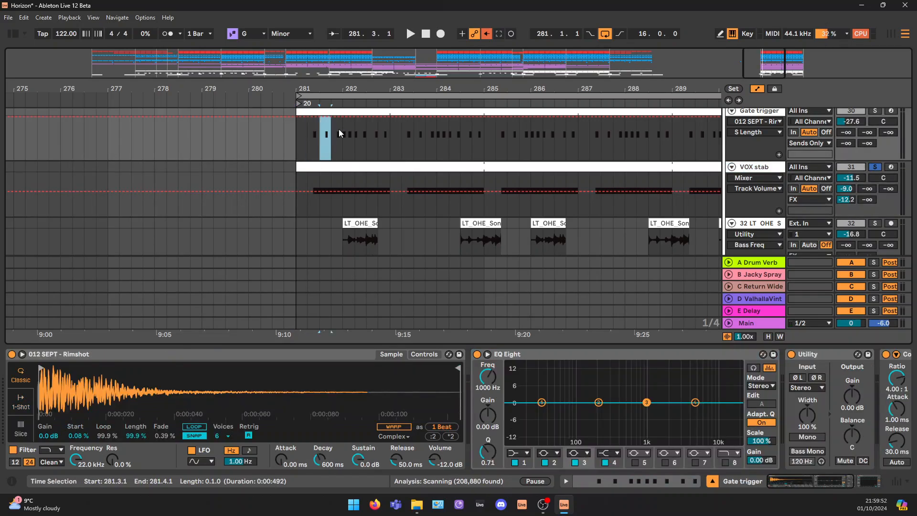
left_click(341, 133)
left_click(314, 205)
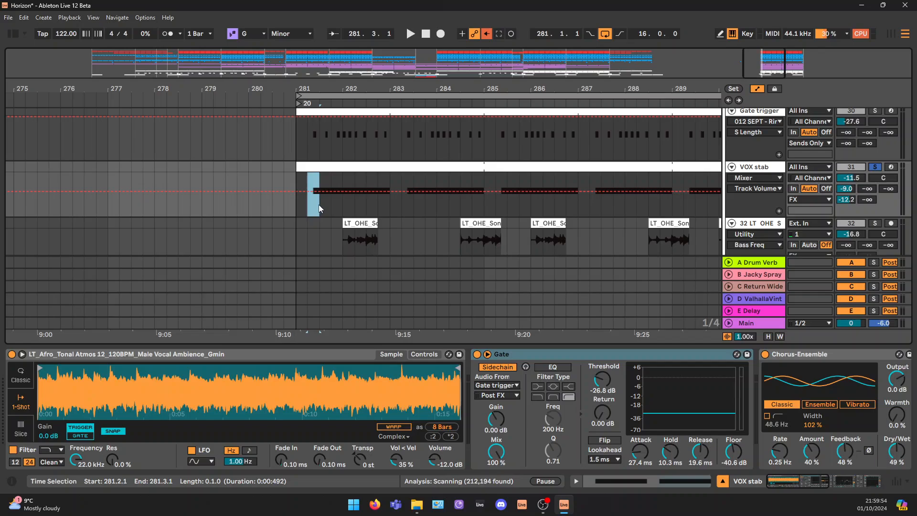
left_click(607, 356)
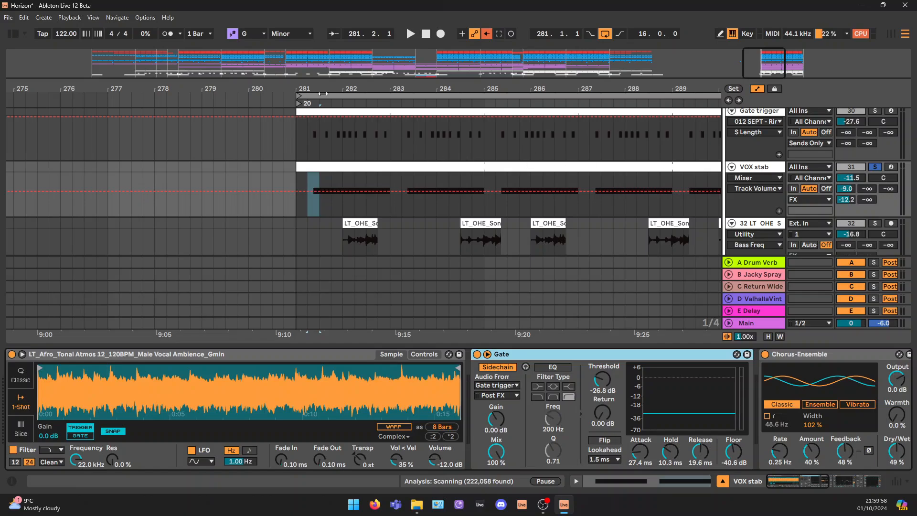
left_click_drag(303, 133, 389, 144)
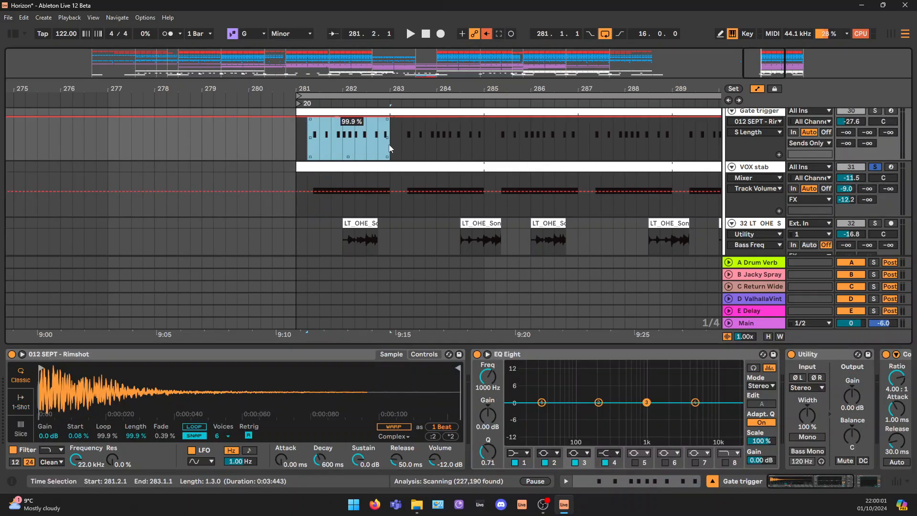
Select the second VOX stab's clip, turn its Gate off and play the ungated vocal from bar 281
left_click(320, 202)
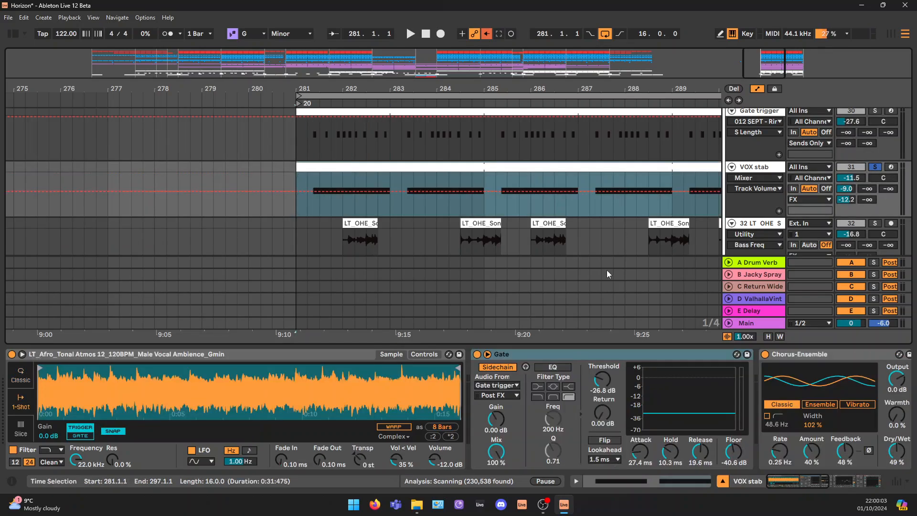
left_click(477, 355)
key("space")
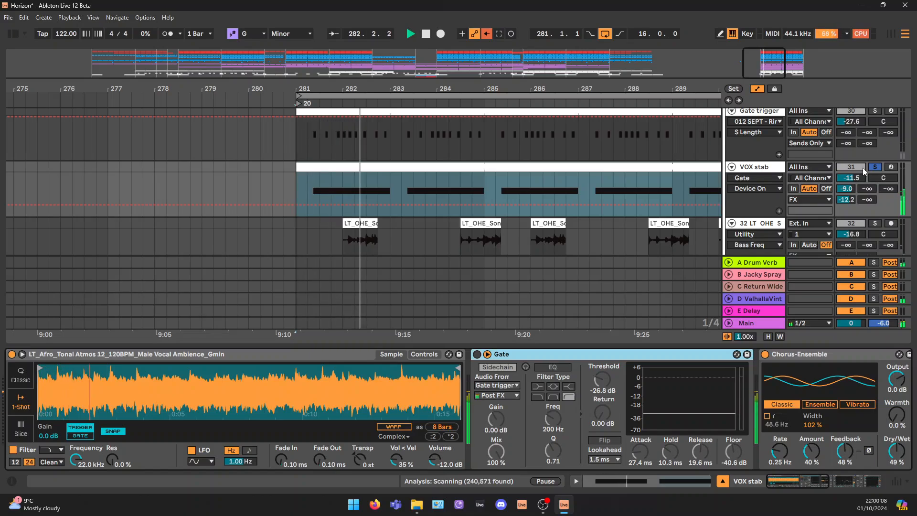
Turn the second VOX stab's Gate back on and play the gated vocal from bar 281
left_click(477, 355)
key("space")
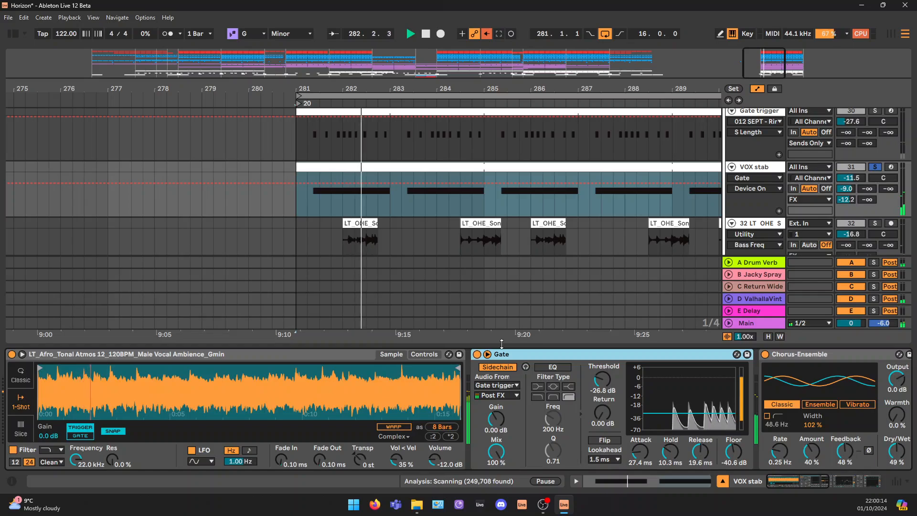
key("space")
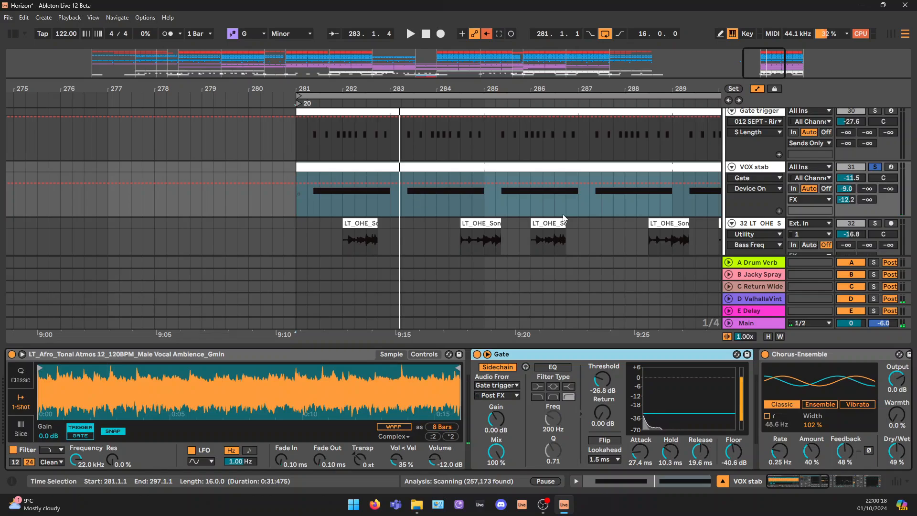
Compare the second VOX stab from bar 281 with its Chorus-Ensemble switched off and back on
left_click_drag(786, 486, 796, 480)
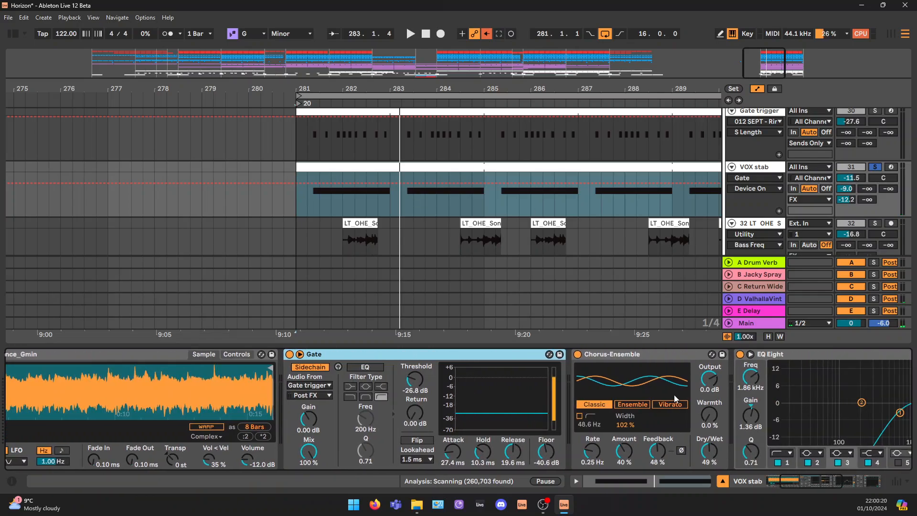
left_click(616, 354)
left_click(577, 354)
key("space")
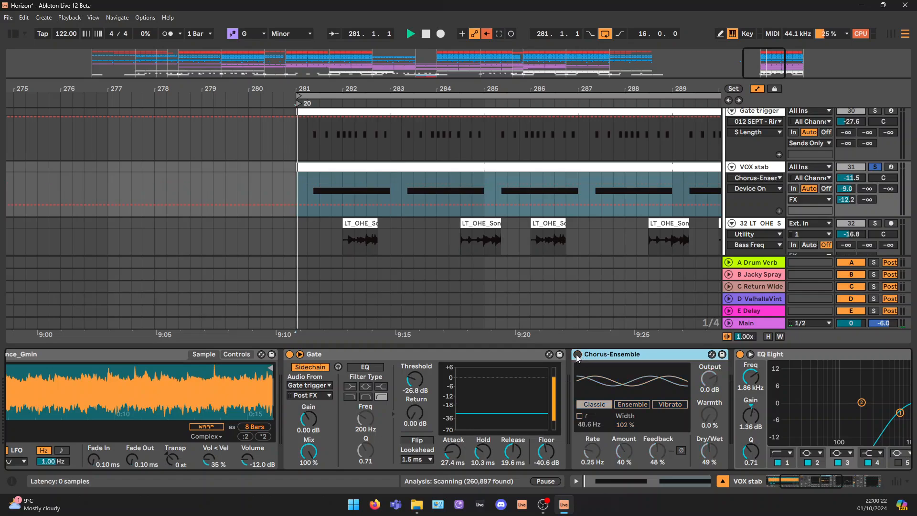
left_click(578, 355)
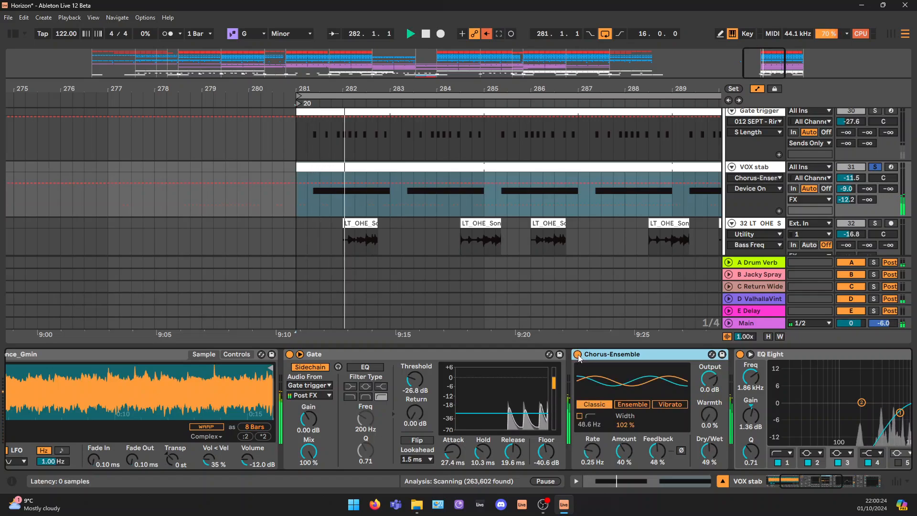
left_click_drag(813, 480, 831, 483)
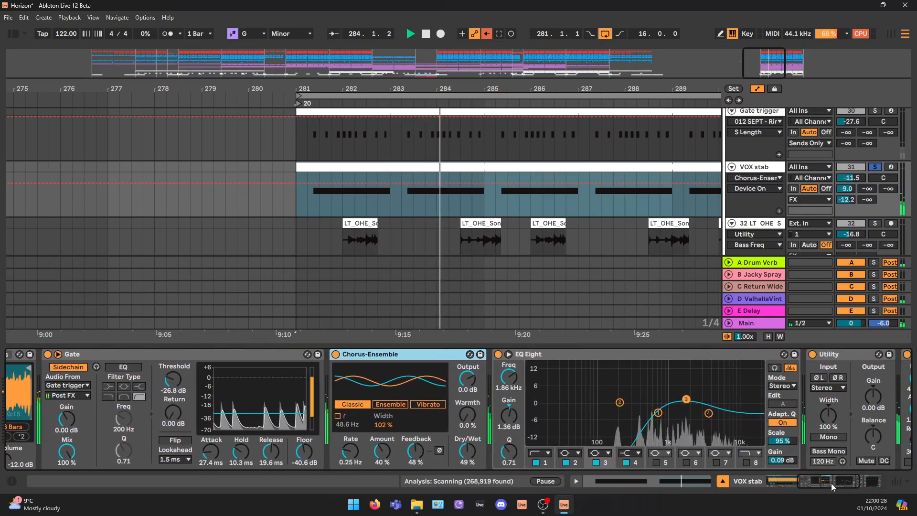
key("space")
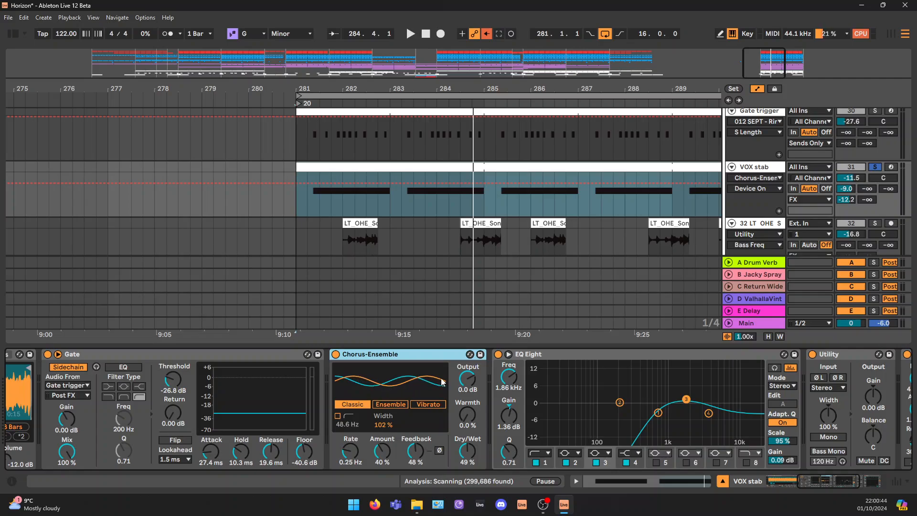
key("space")
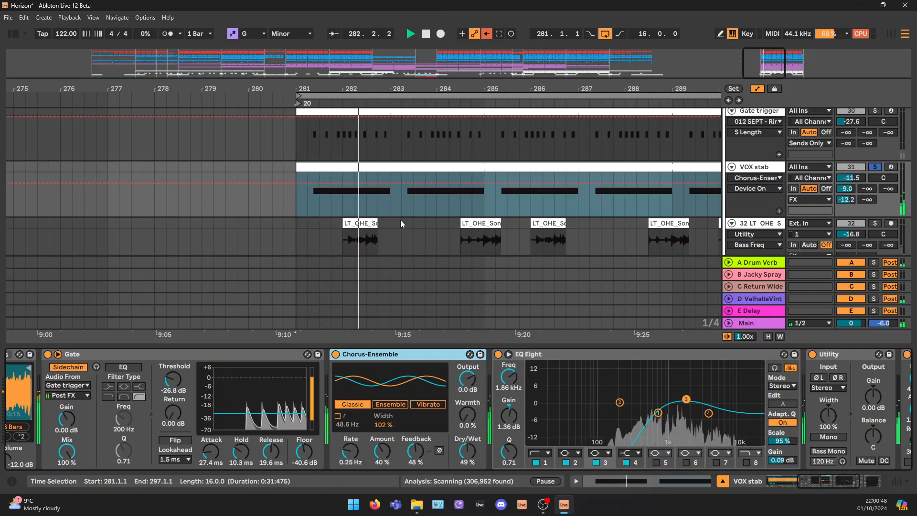
key("space")
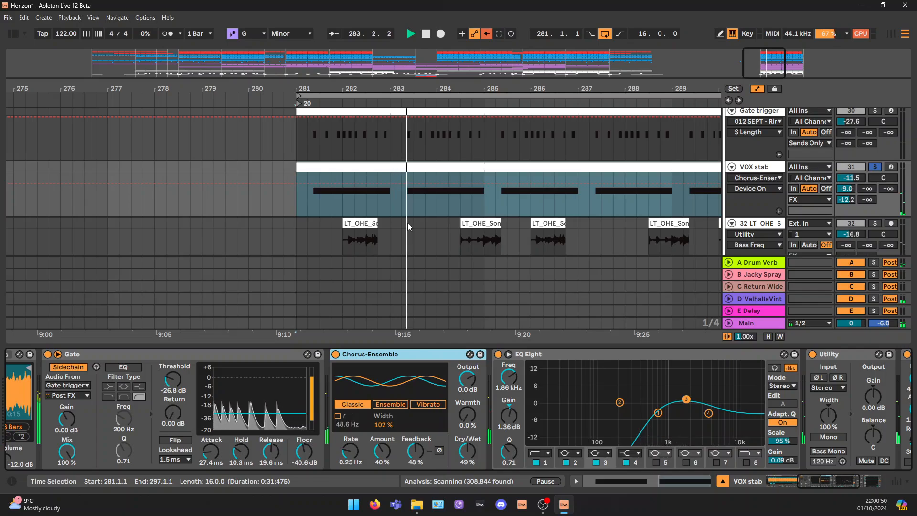
Examine the second VOX stab's EQ Eight, including band 2, and the Utility and Compressor that follow it
left_click(535, 354)
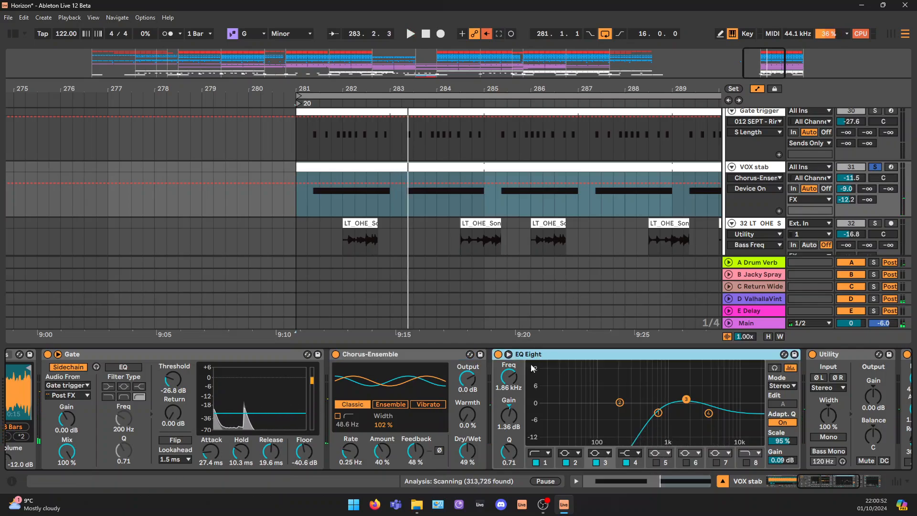
left_click(830, 483)
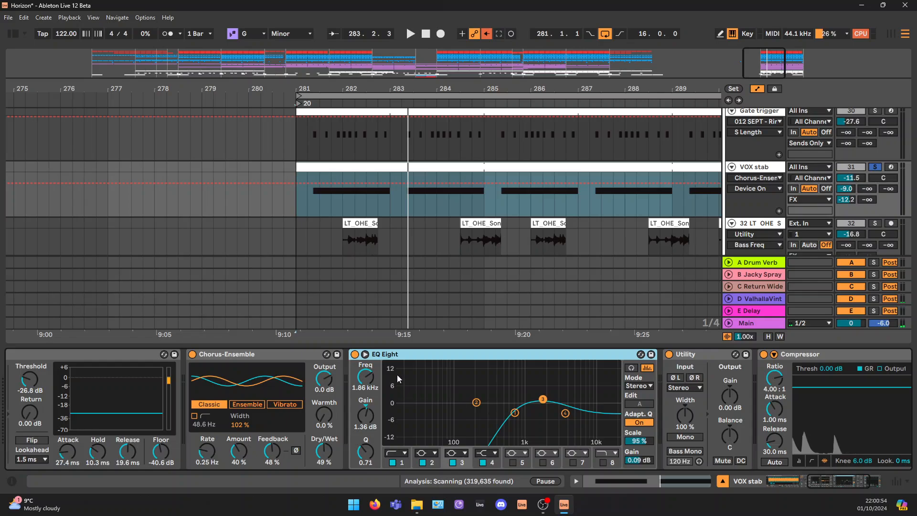
left_click(476, 402)
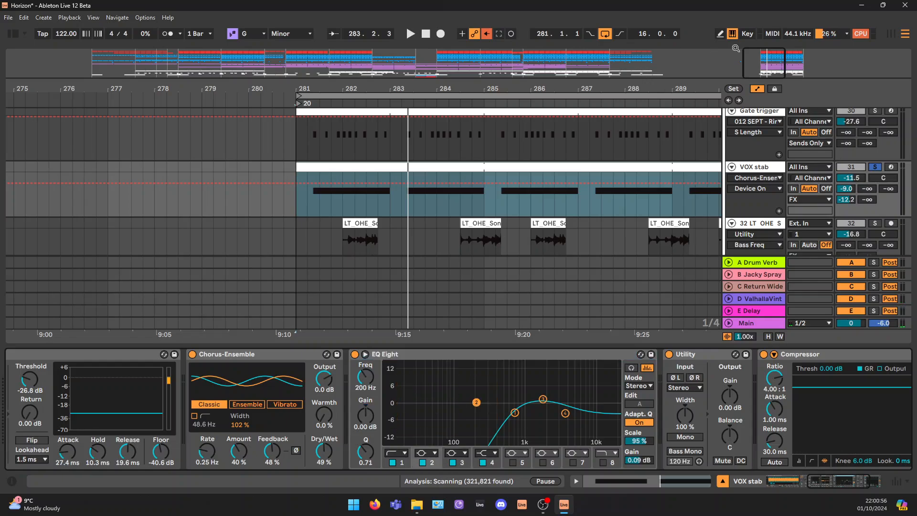
left_click_drag(762, 58, 763, 53)
left_click(847, 486)
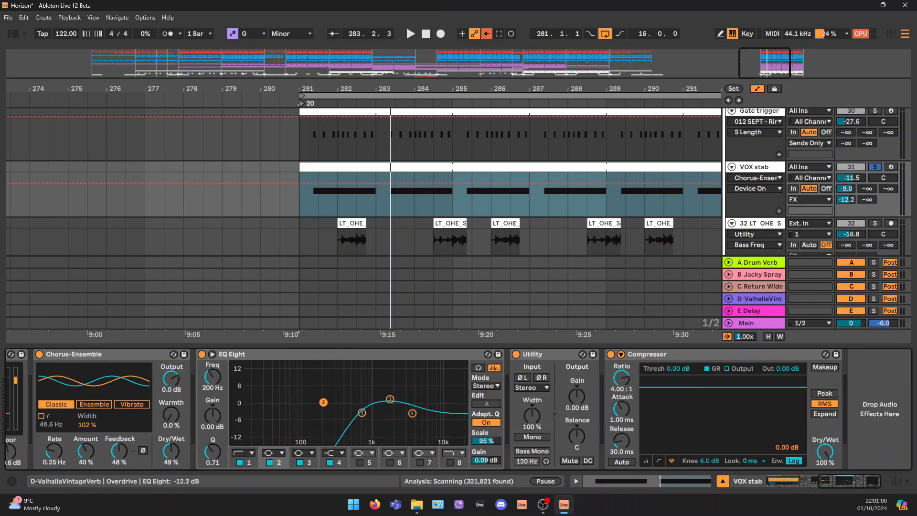
Check the second VOX stab's ValhallaVint and Drum Verb sends, view the A Drum Verb return's devices, and hide the device chain
left_click(850, 199)
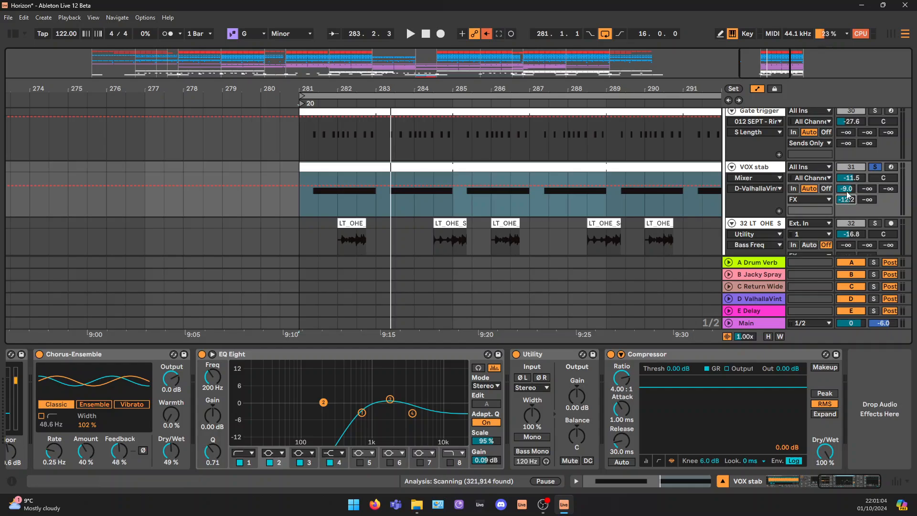
left_click(847, 189)
left_click(762, 264)
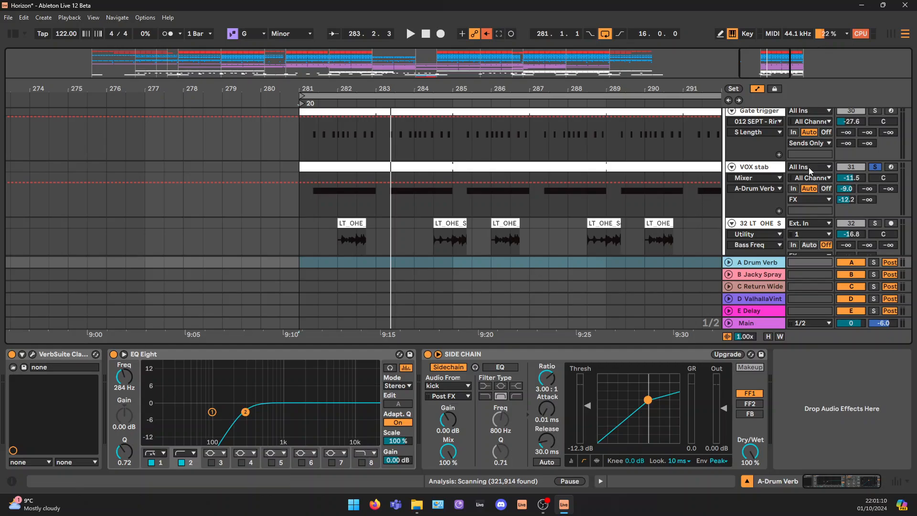
left_click(747, 482)
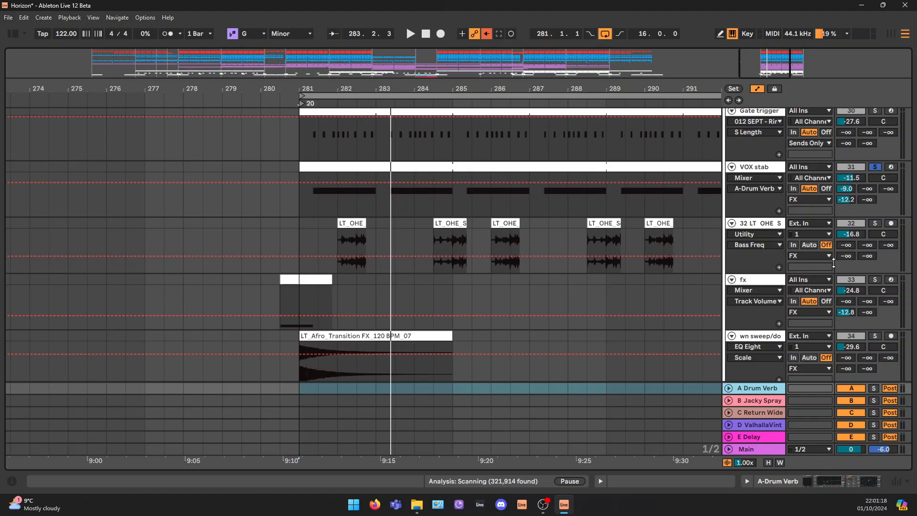
Examine the remaining FX tracks and the Intruments group's expanded tracks and their sends, folding the Intruments group again when finished
scroll(861, 301, "down", 2)
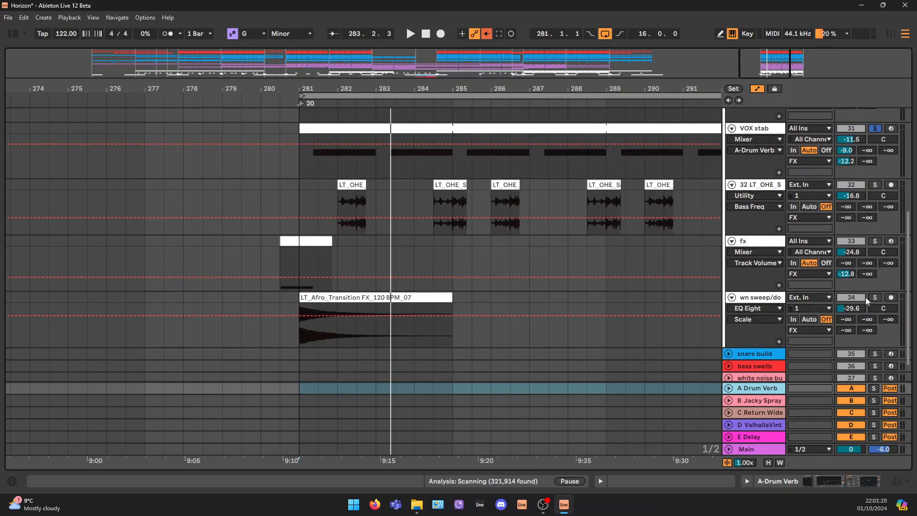
scroll(846, 157, "up", 10)
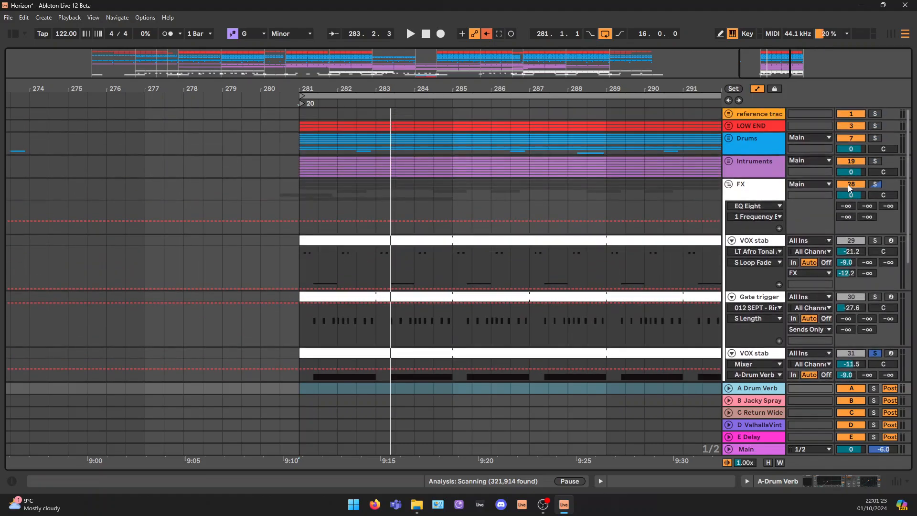
left_click(728, 161)
left_click(732, 217)
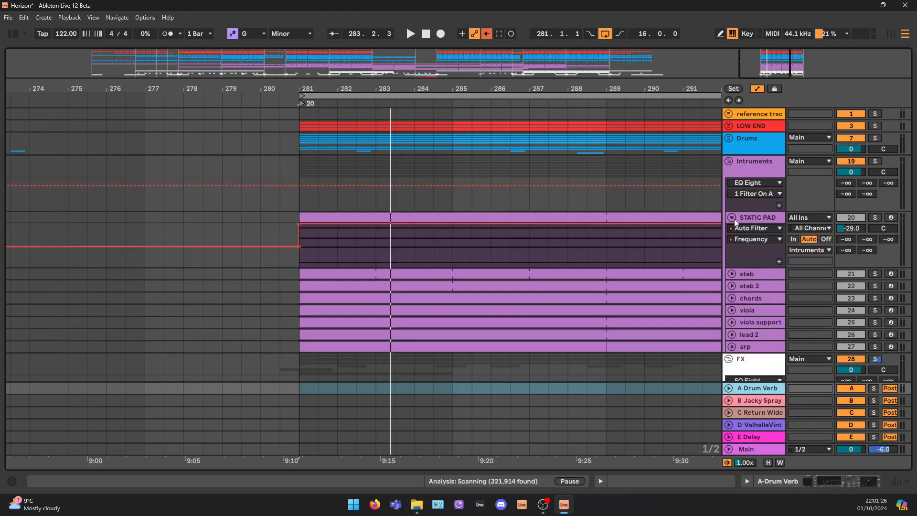
left_click(731, 274, "alt")
scroll(874, 297, "down", 5)
scroll(869, 297, "down", 3)
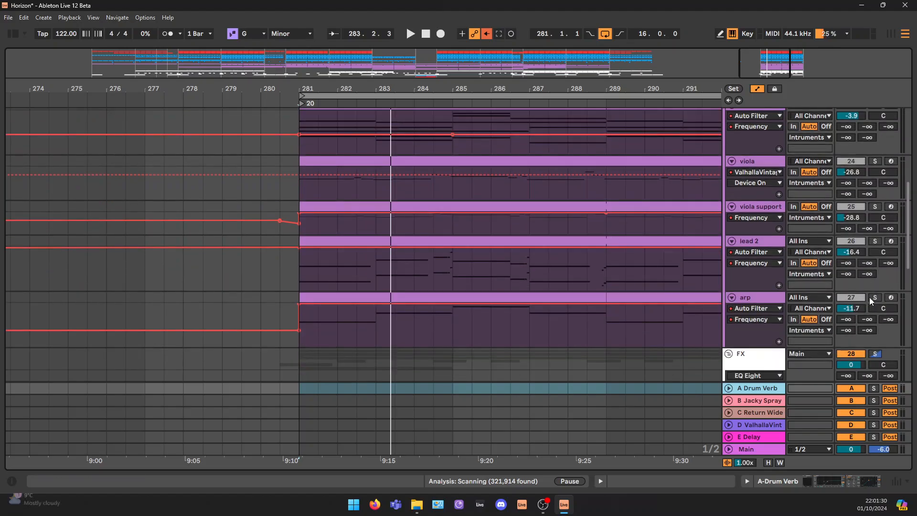
scroll(821, 264, "up", 8)
scroll(742, 209, "up", 5)
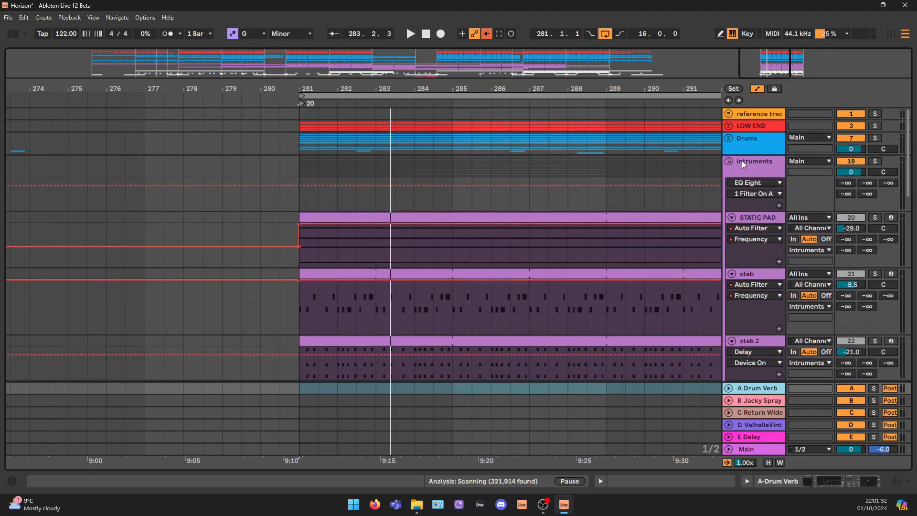
left_click(741, 160)
left_click(729, 161)
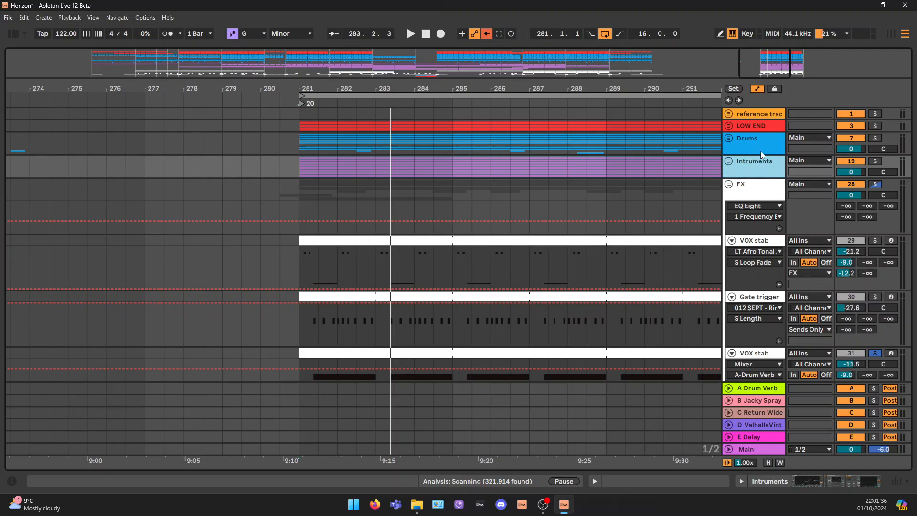
Select the A Drum Verb return track and expand it to show its mixer and automation controls
left_click(760, 389)
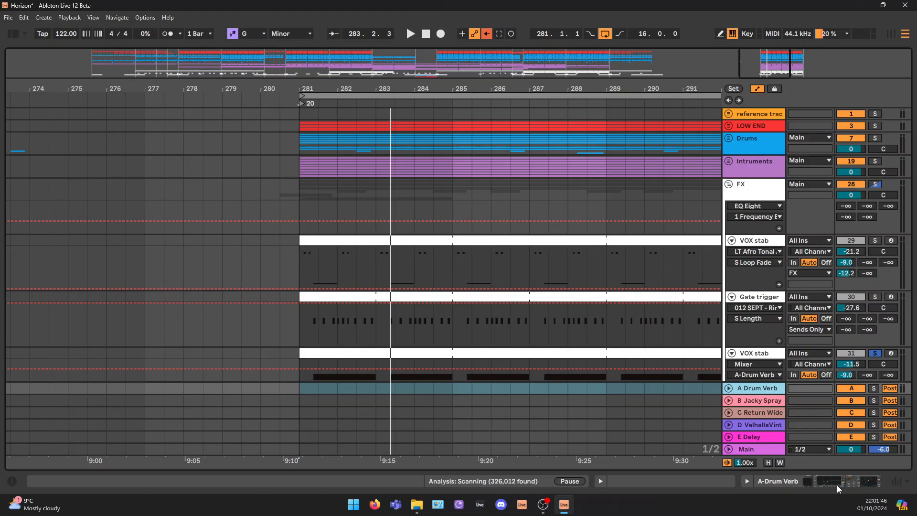
left_click(729, 388)
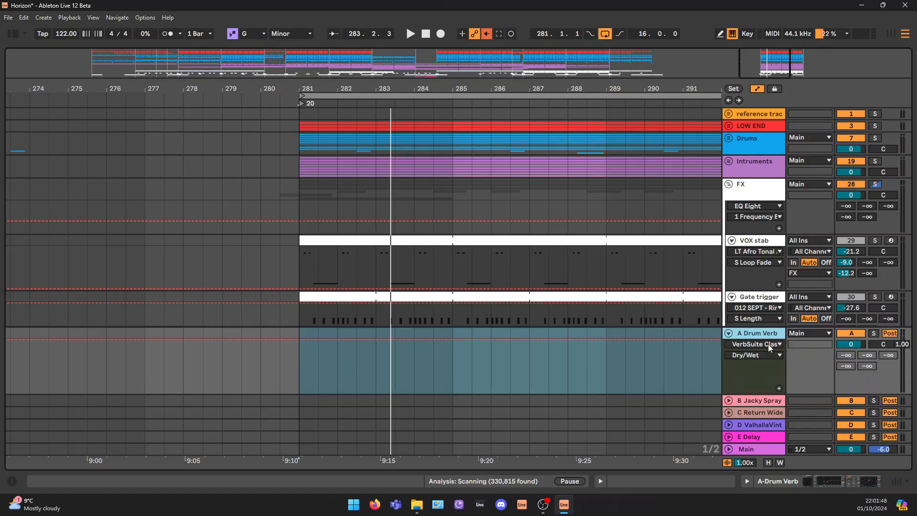
scroll(757, 244, "down", 5)
scroll(757, 244, "up", 3)
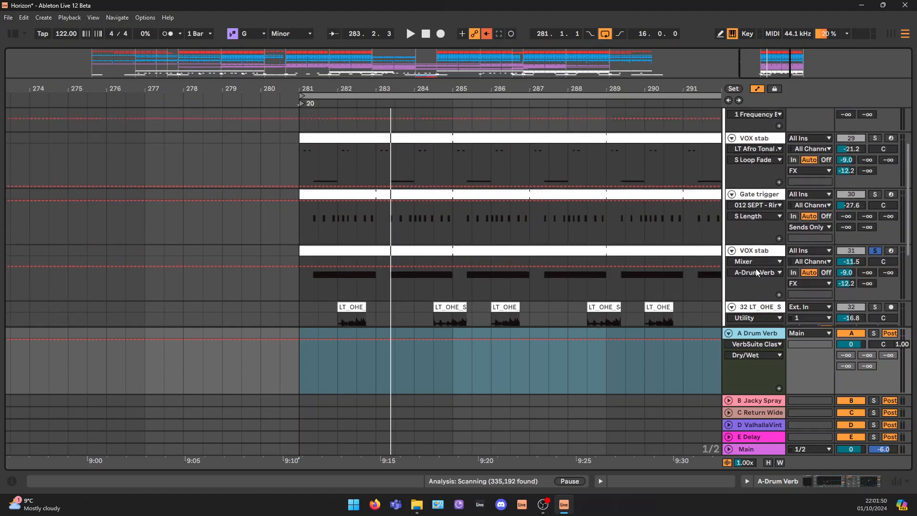
Solo the LT_OHE_Songstarter 25 track (32) in the FX group and play its first clip at bar 282
left_click(731, 133)
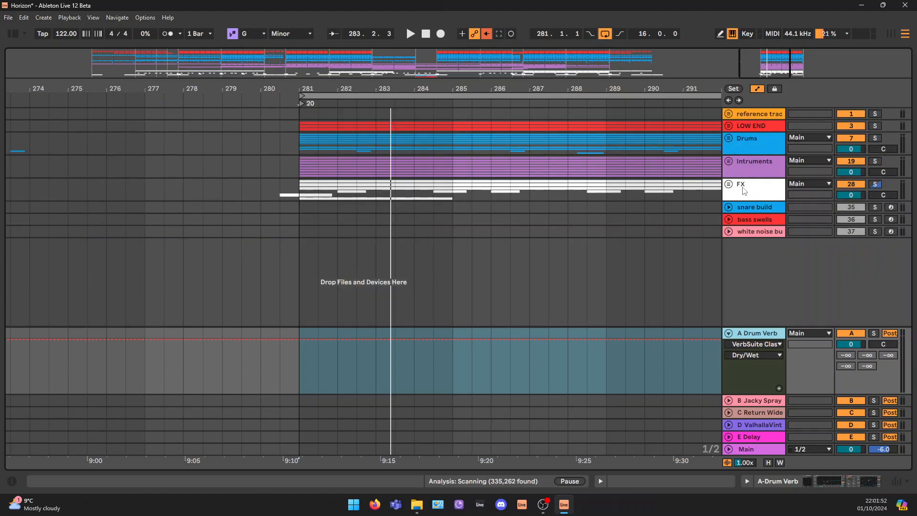
left_click(729, 184)
scroll(762, 289, "down", 5)
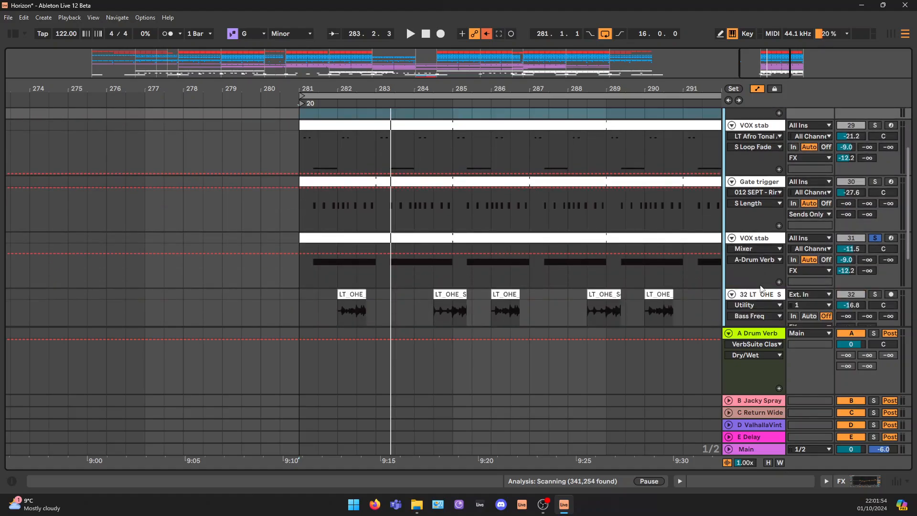
scroll(762, 275, "down", 1)
left_click(761, 256)
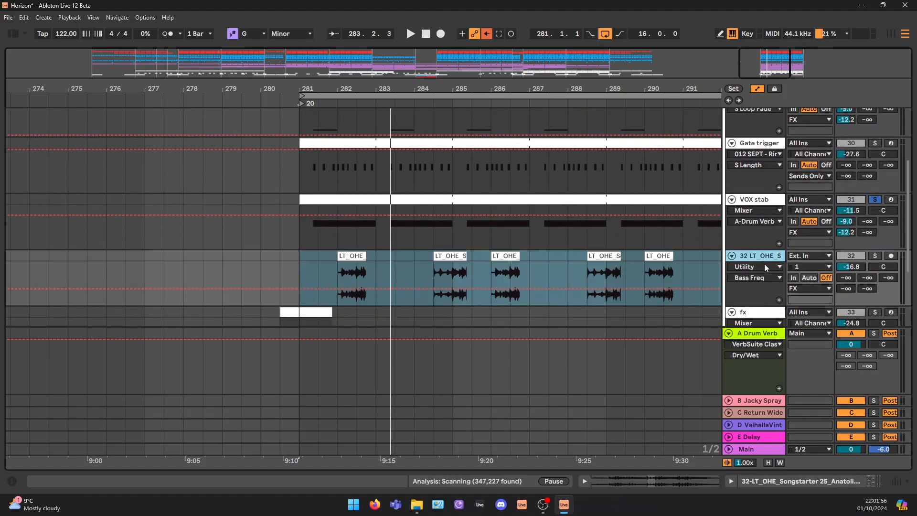
scroll(765, 267, "down", 2)
left_click(352, 191)
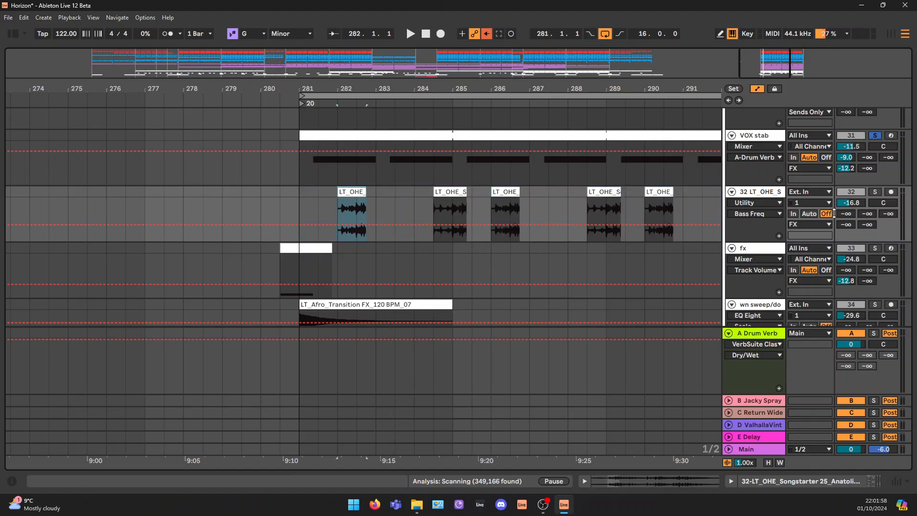
key("space")
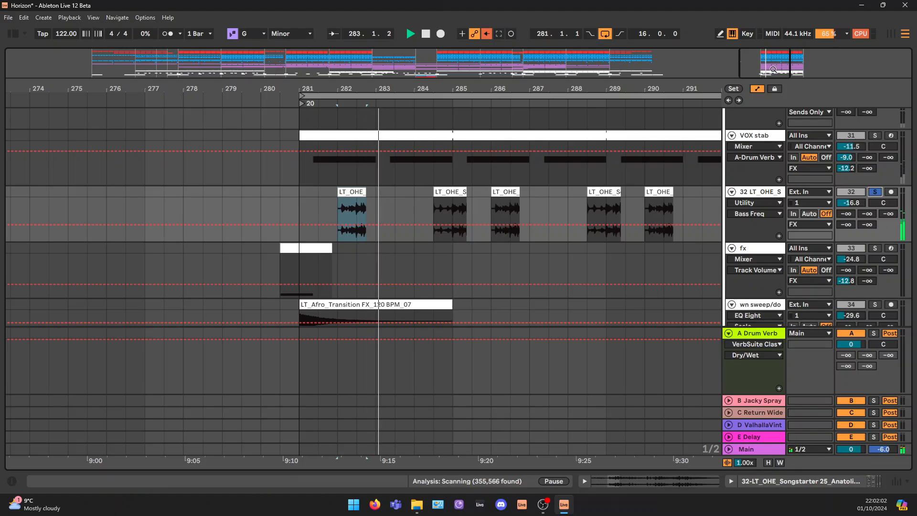
Stop playback and place a full eight-bar copy of the Anatolian Melodies clip on track 32, from bar 273 to 281
left_click_drag(289, 89, 289, 62)
left_click_drag(760, 71, 762, 71)
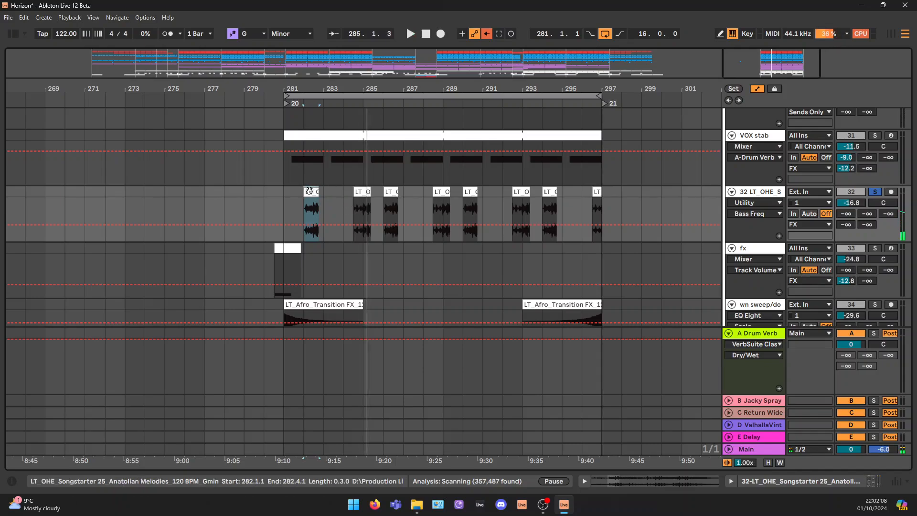
key("space")
mouse_move(313, 191)
left_mouse_down()
mouse_move(125, 191)
mouse_move(310, 193)
left_mouse_up()
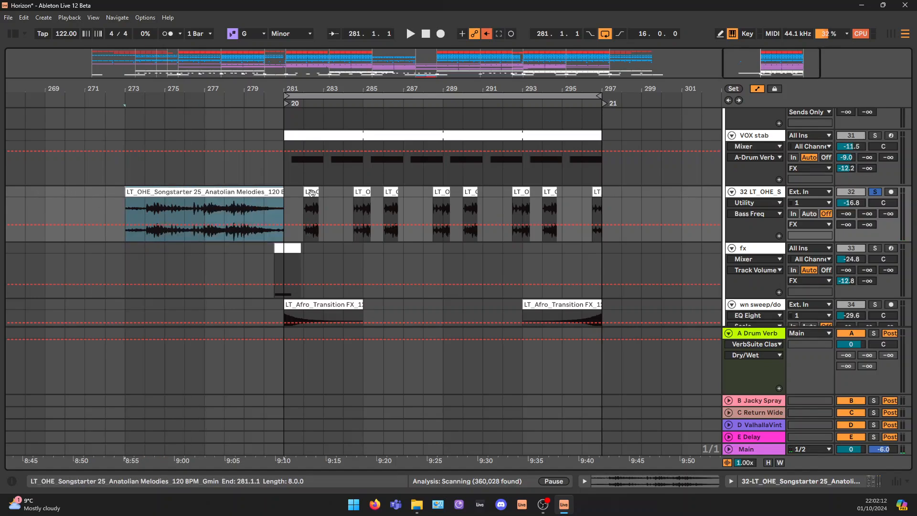
Play the eight-bar Anatolian Melodies clip from bar 273, show track 32's device chain and turn off its Echo
key("space")
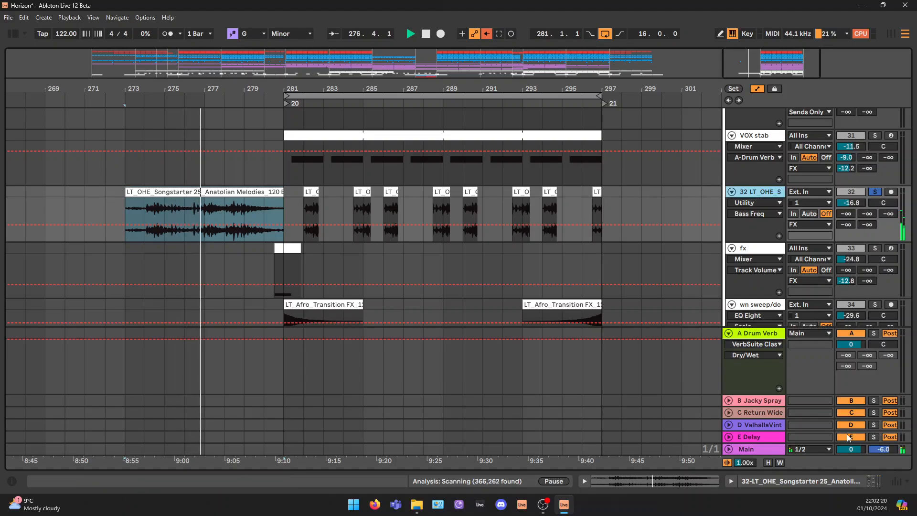
left_click(872, 481)
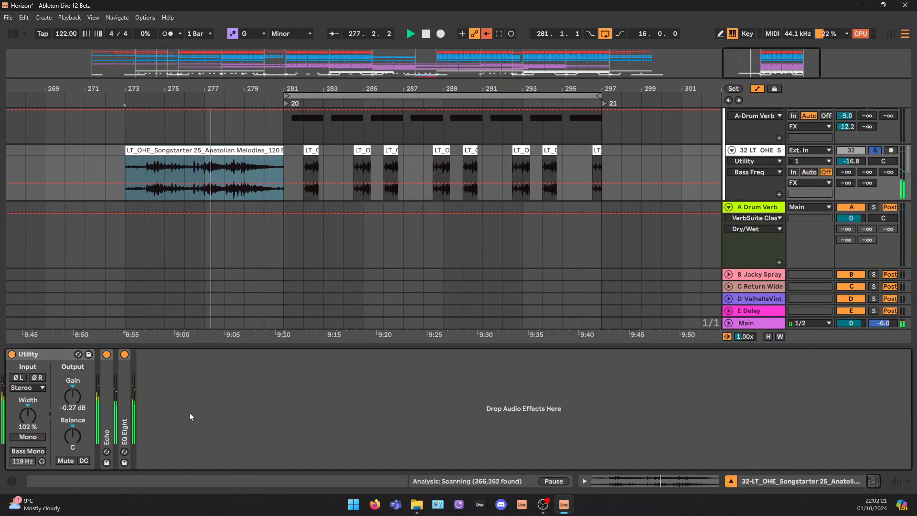
left_click(107, 355)
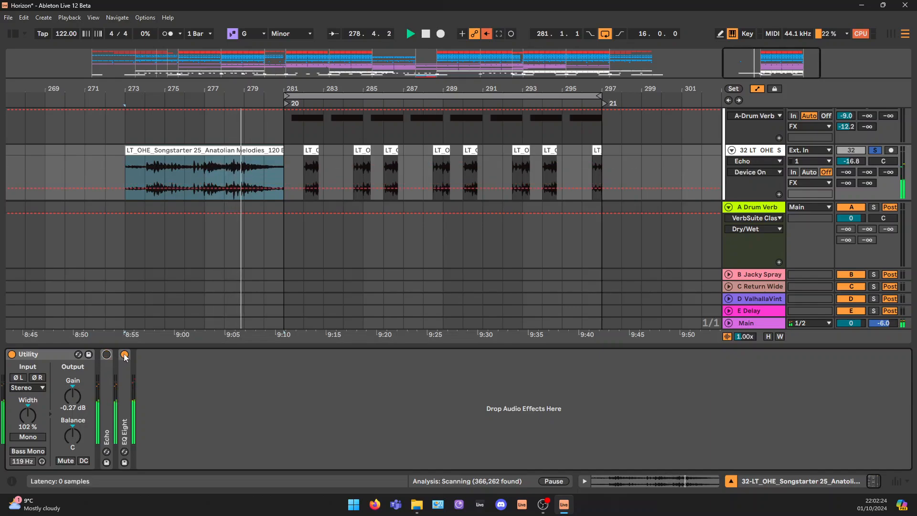
Turn off track 32's EQ Eight and delete the eight-bar Anatolian Melodies copy spanning bars 273 to 281
left_click(124, 355)
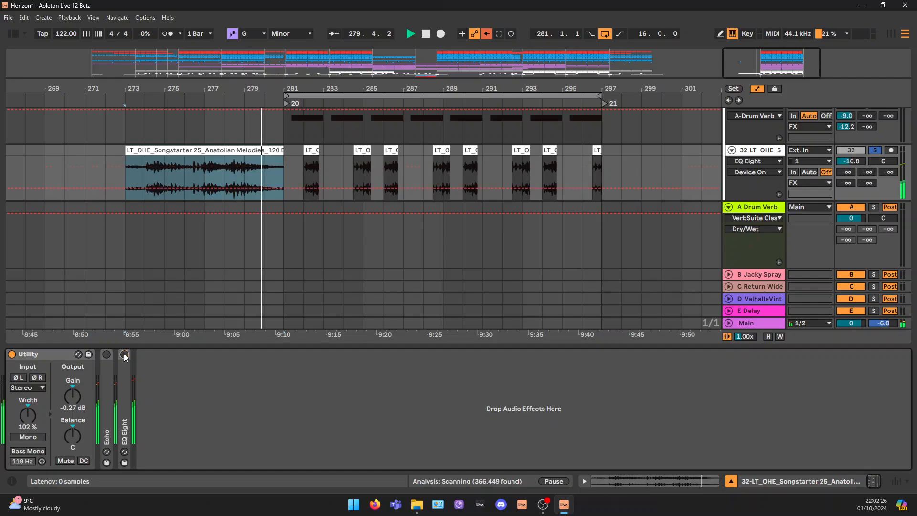
left_click(239, 147)
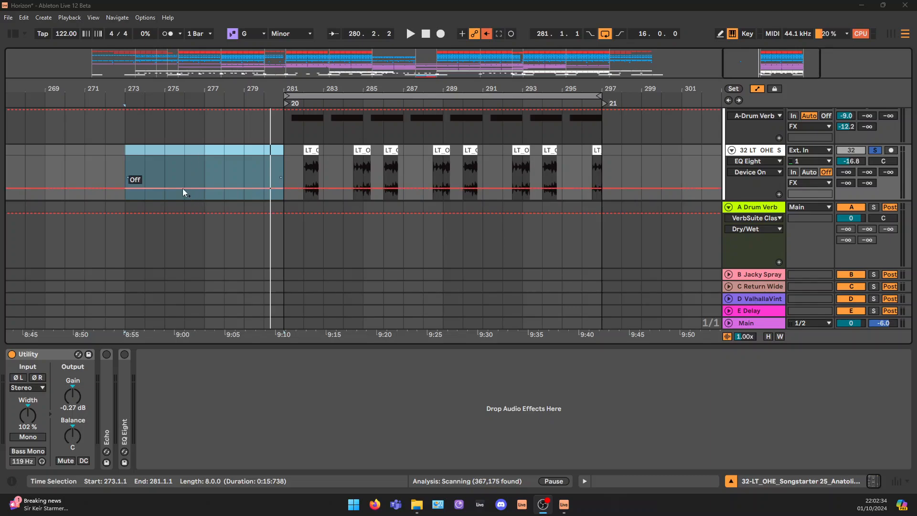
left_click(311, 184)
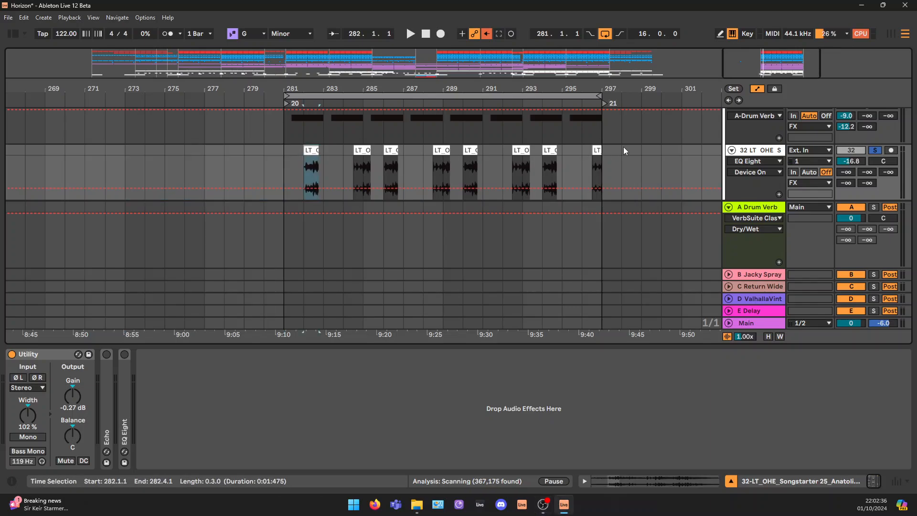
scroll(567, 165, "down", 5)
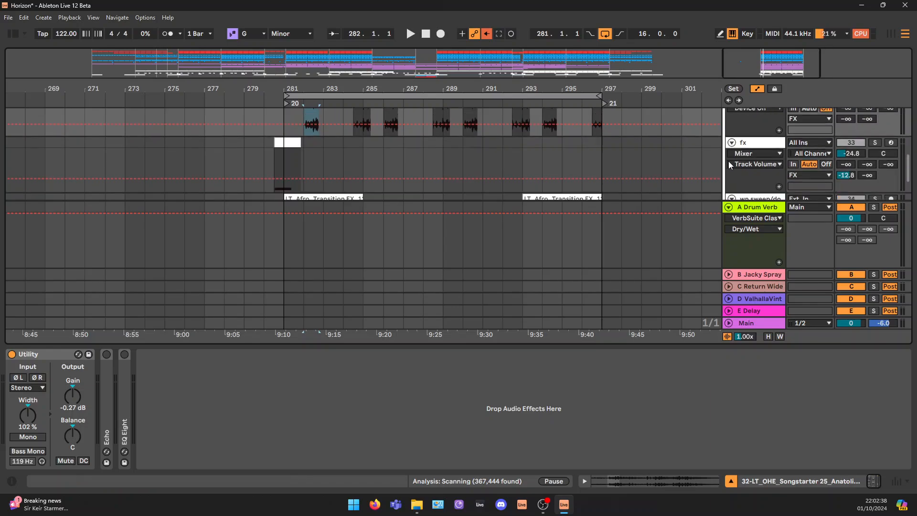
left_click(279, 159)
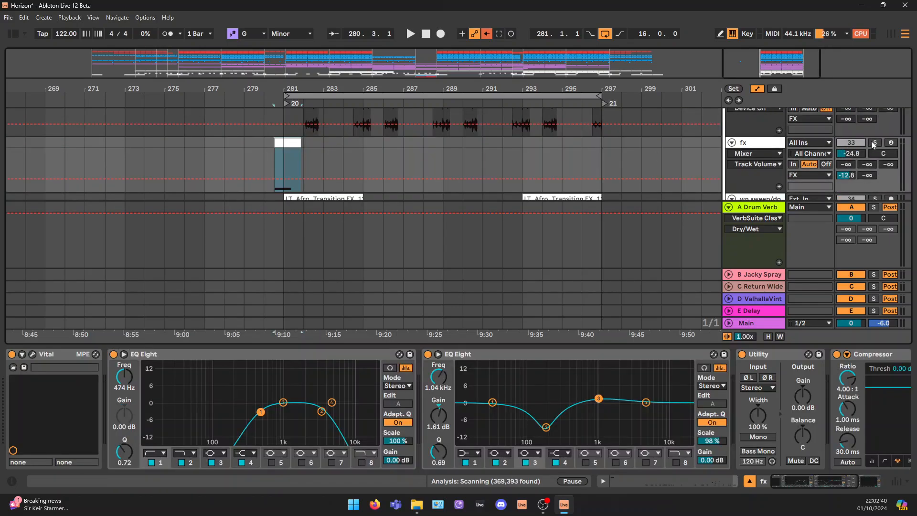
scroll(878, 146, "up", 2)
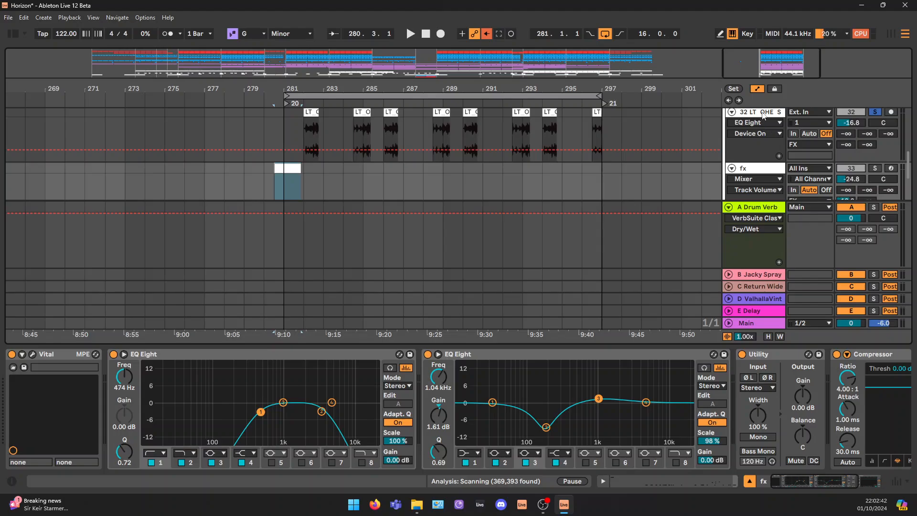
Turn track 32's Echo back on and play its first Songstarter clip at bar 282
left_click(762, 116)
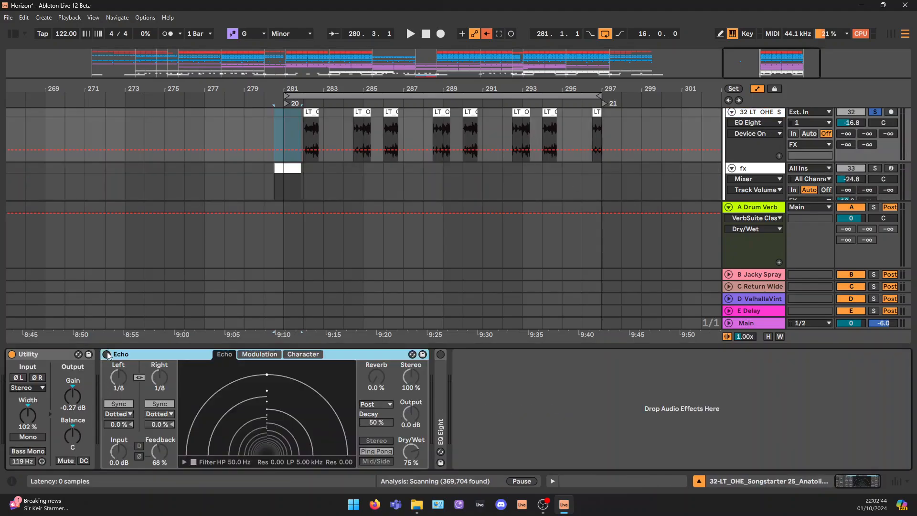
left_click(106, 354)
left_click(317, 120)
key("space")
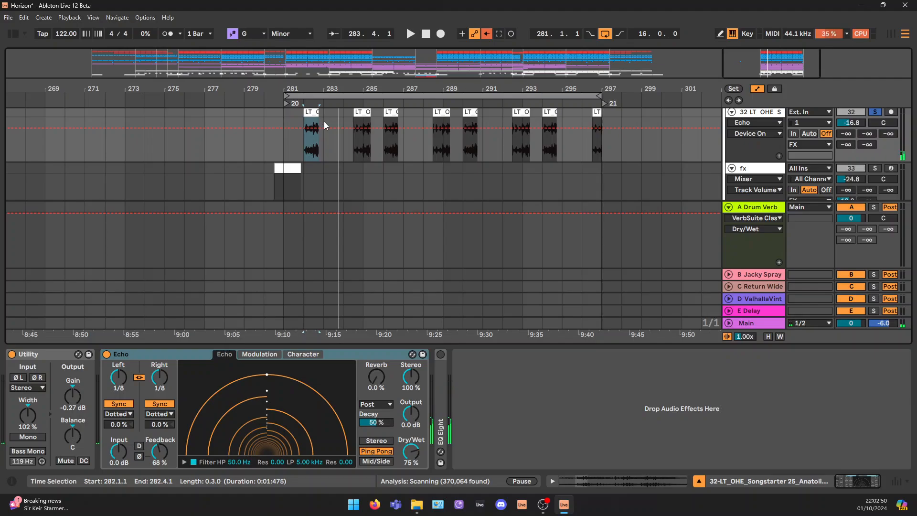
Expand track 32's EQ Eight, turn it back on and replay the Songstarter clip at bar 282
double_click(442, 409)
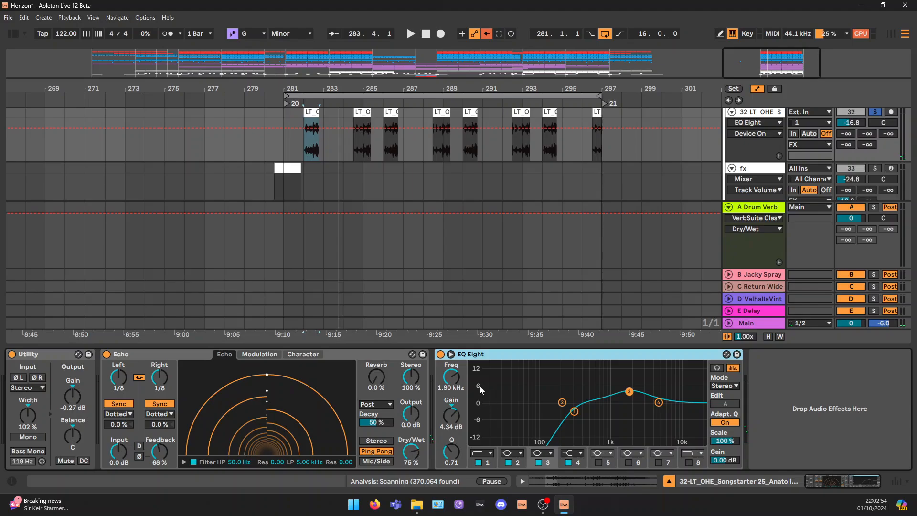
key("space")
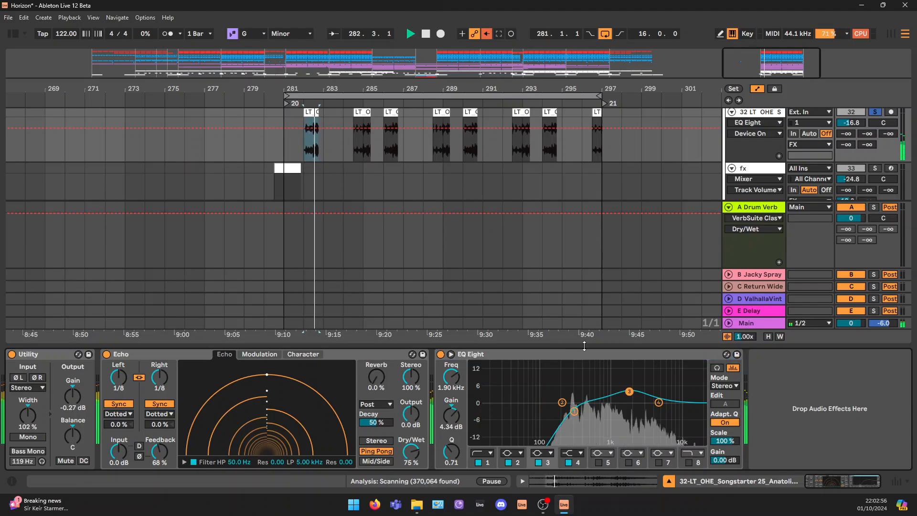
key("space")
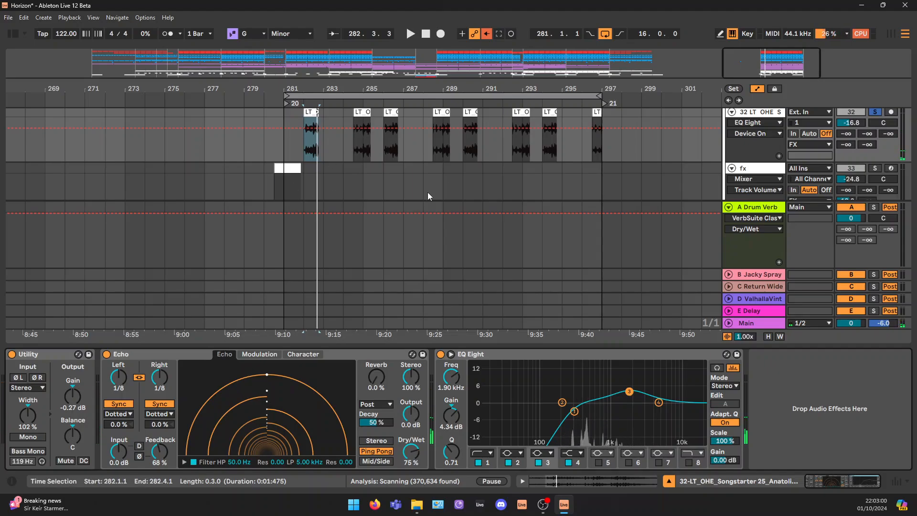
Solo the fx track (33) and play its clip leading into bar 281
scroll(428, 191, "down", 2)
left_click(860, 122)
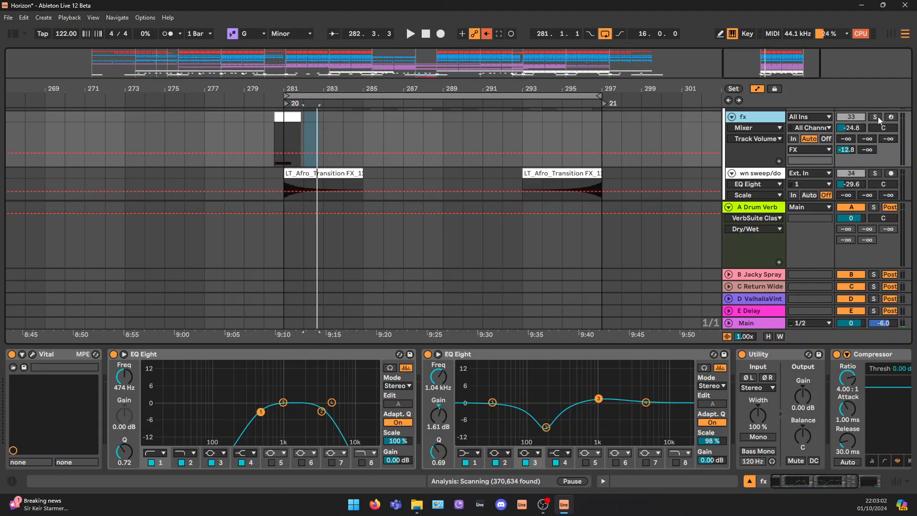
left_click(877, 118)
left_click(287, 117)
key("space")
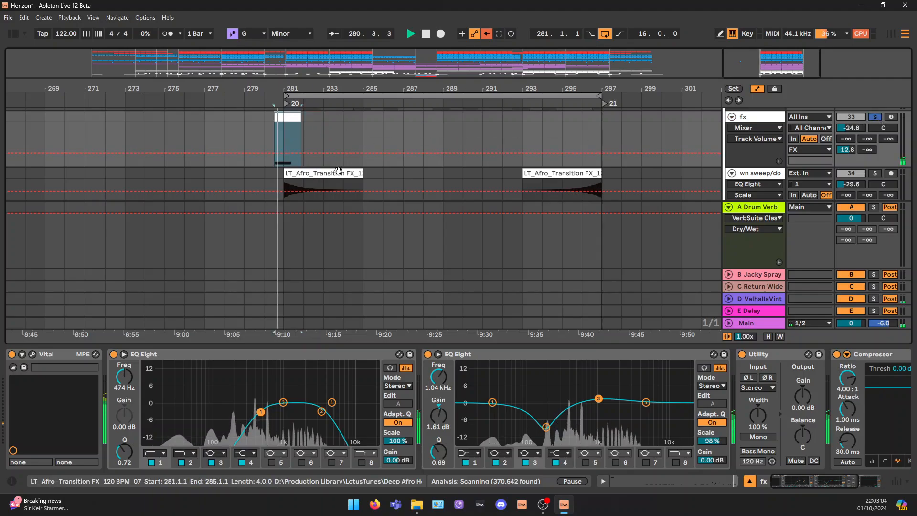
key("space")
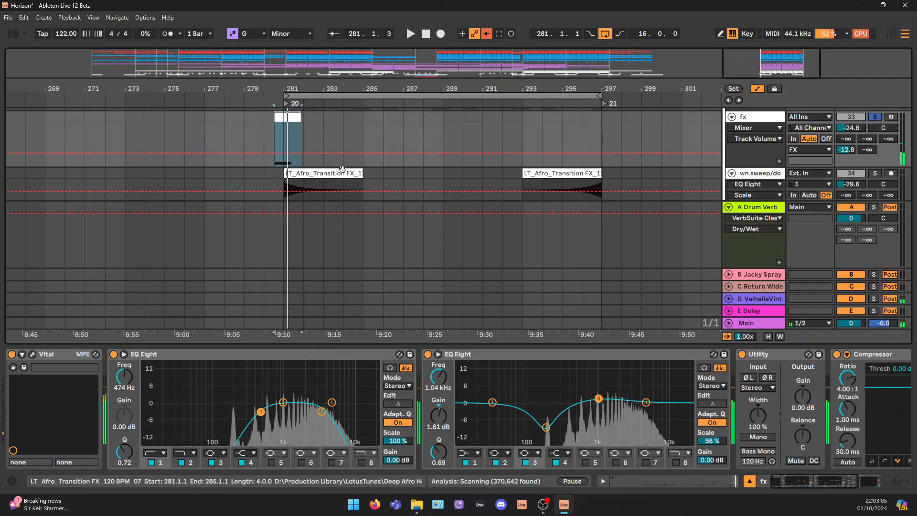
Hide the device chain and examine where the fx clips sit across the whole arrangement, ending the view around bar 281
left_click(749, 482)
left_click_drag(752, 62, 464, 12)
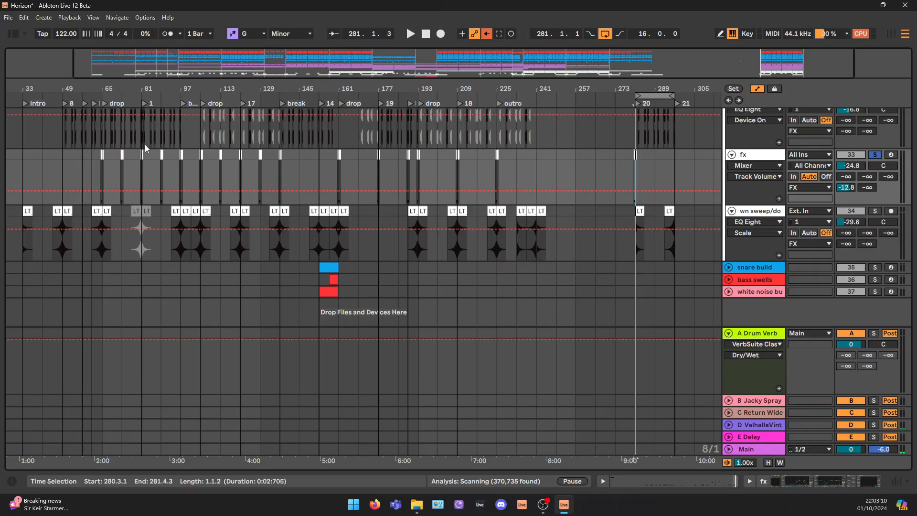
left_click(106, 160)
left_click(121, 156)
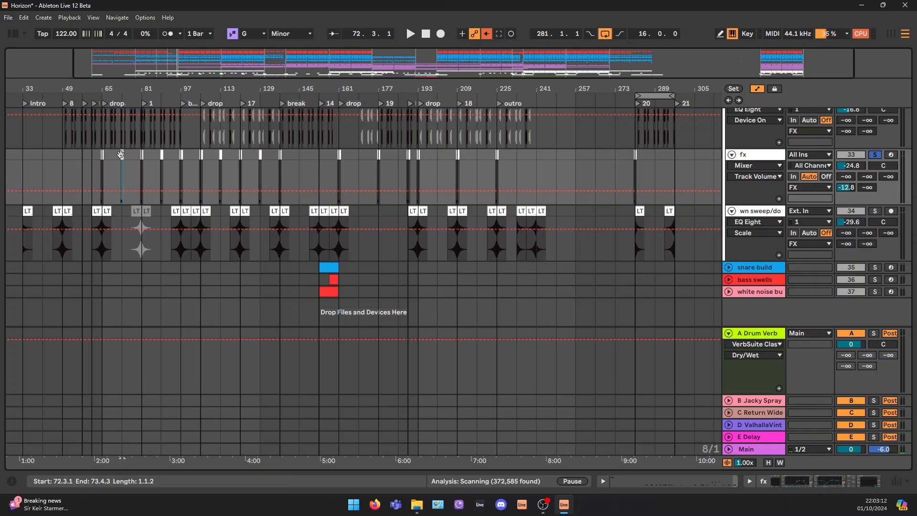
left_click(162, 157)
left_click(181, 157)
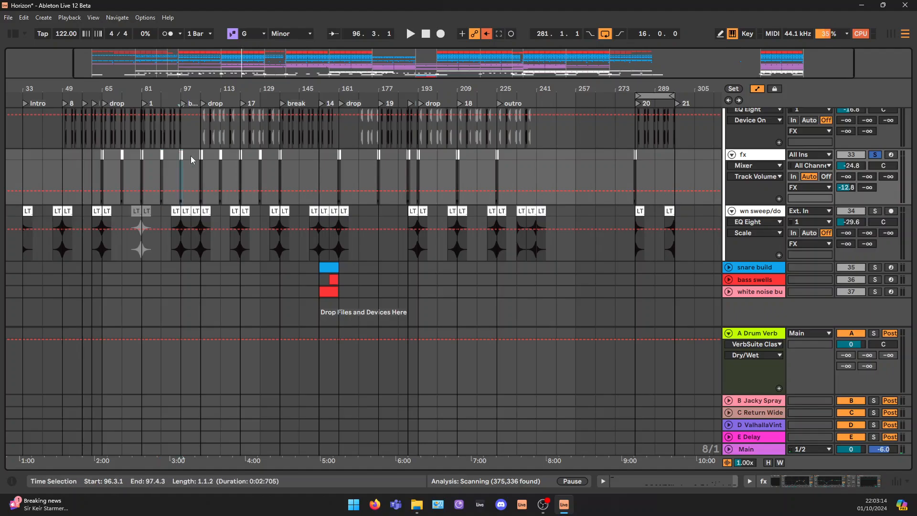
left_click_drag(813, 60, 814, 93)
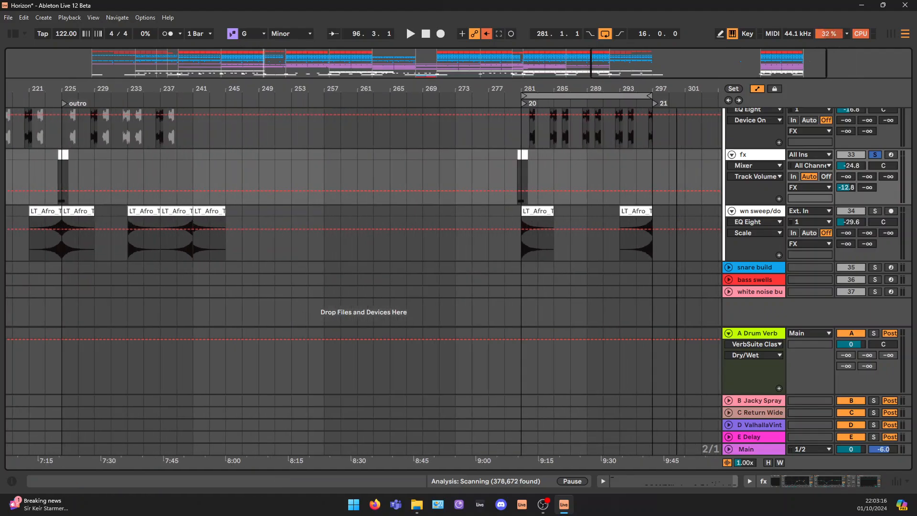
Open the fx track's Vital synth, browse the preset folders behind the GNAWING_BASS patch and close the plugin window
left_click(839, 483)
left_click(33, 356)
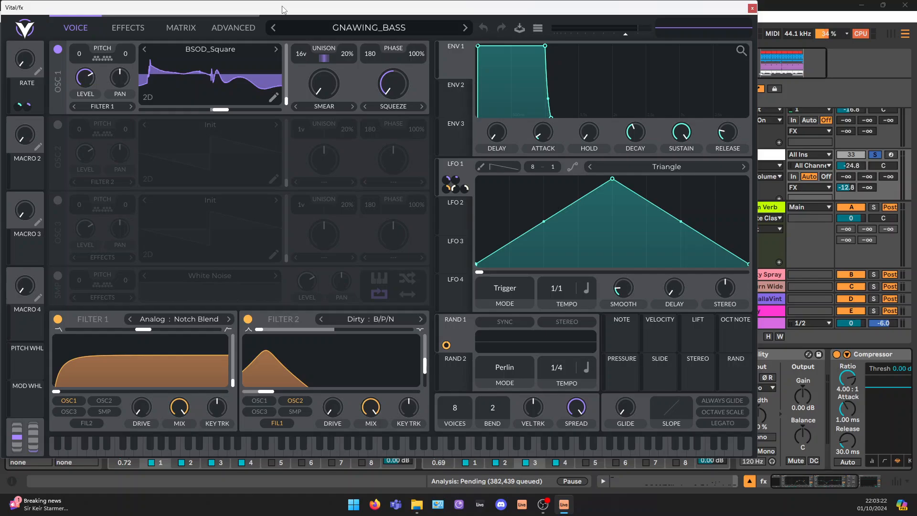
left_click_drag(282, 7, 336, 20)
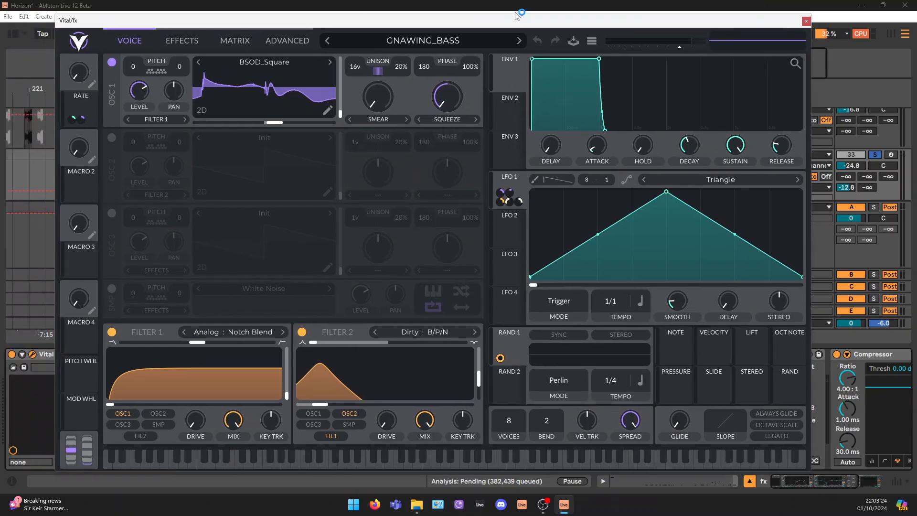
left_click(423, 45)
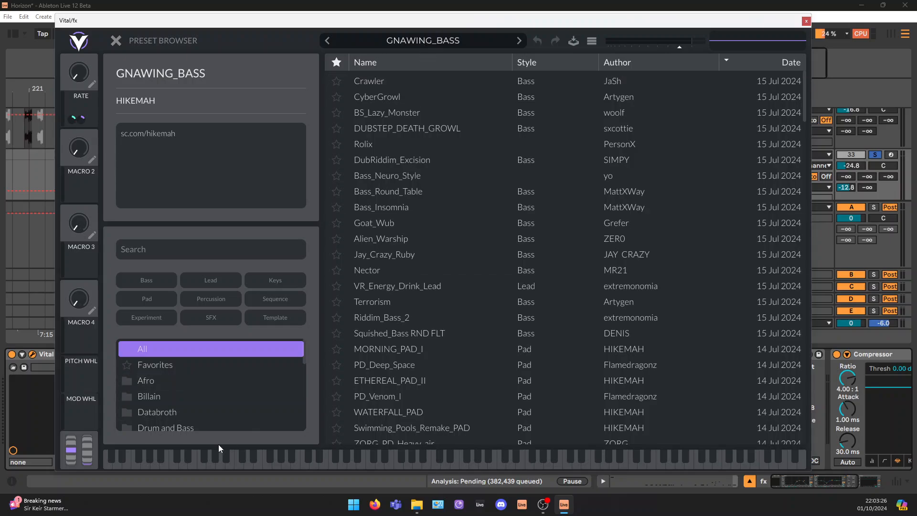
scroll(198, 382, "down", 2)
scroll(197, 382, "down", 2)
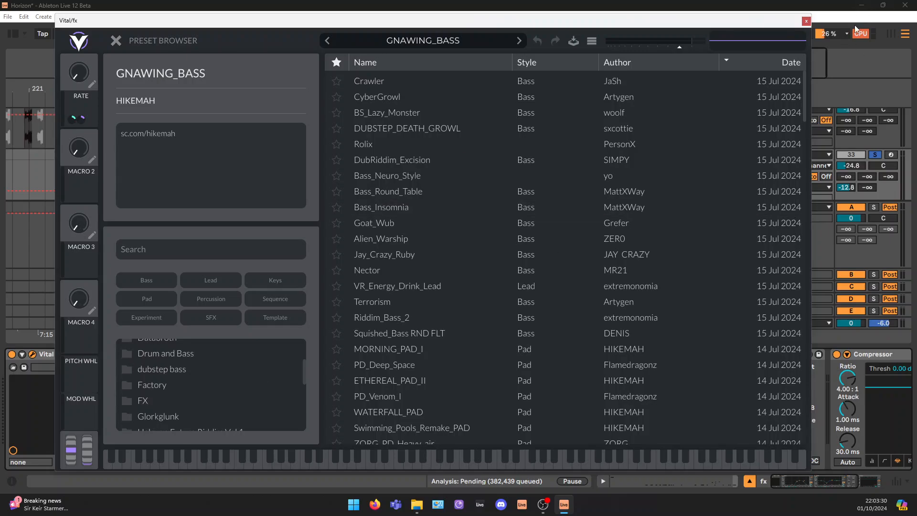
left_click(806, 21)
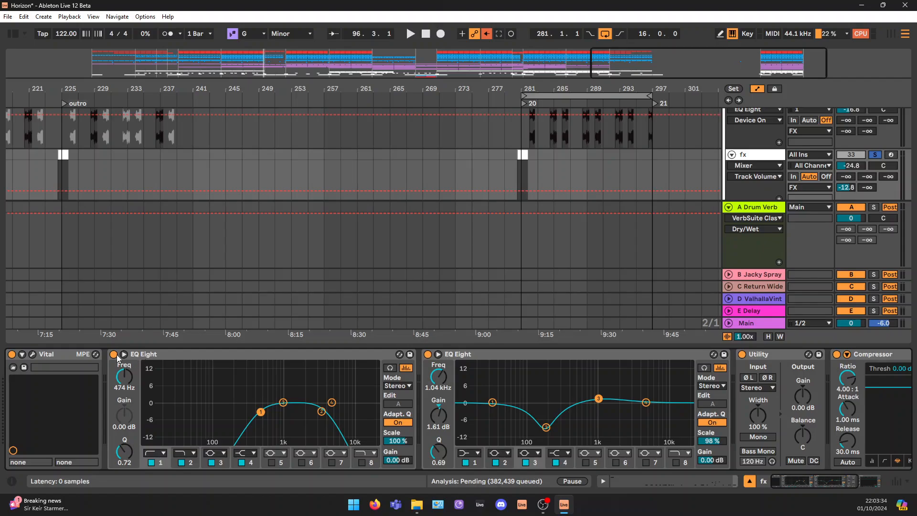
Bypass both EQ Eights on the fx track and play the clip at bar 96 without them
left_click(113, 354)
left_click(428, 354)
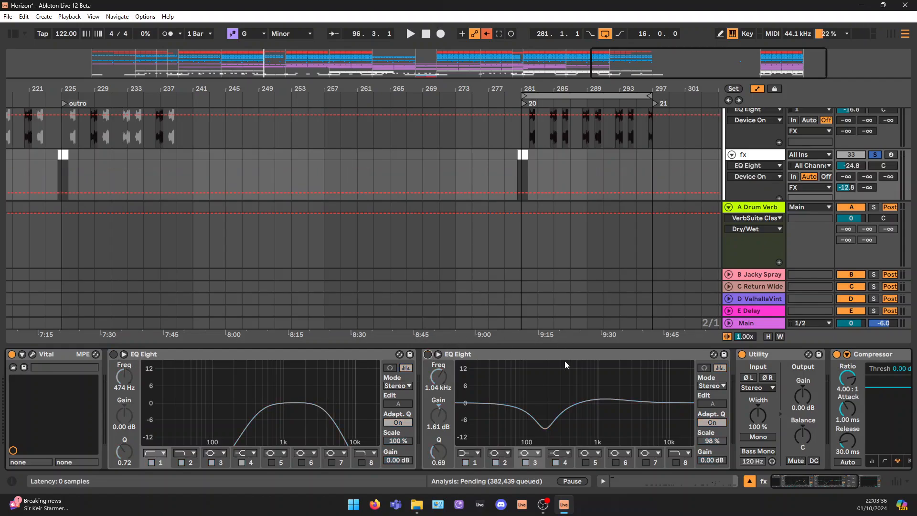
key("space")
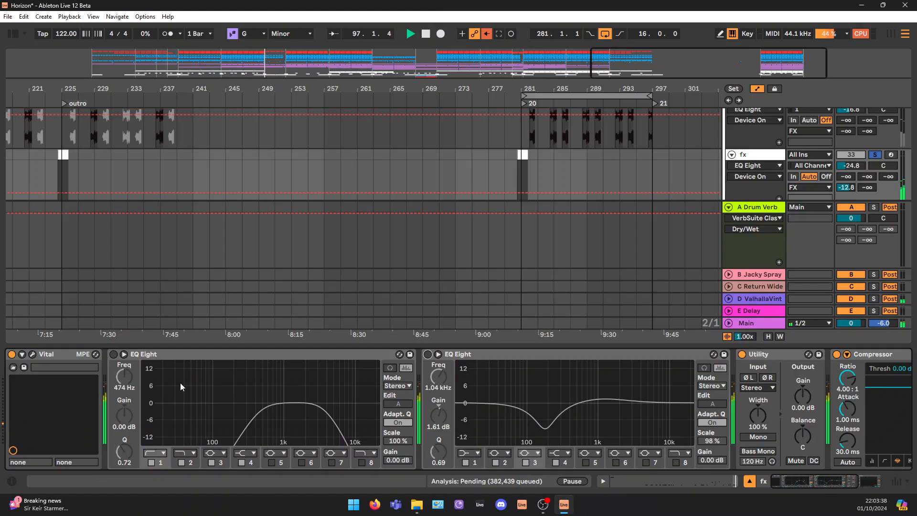
Turn both fx EQ Eights back on, set band 2 of the second one to 186 Hz and replay the clip
left_click(114, 355)
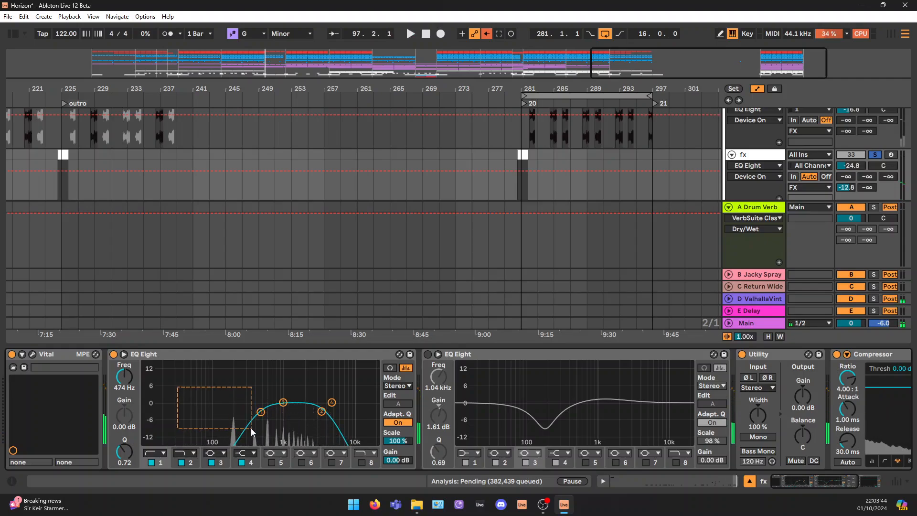
left_click(428, 354)
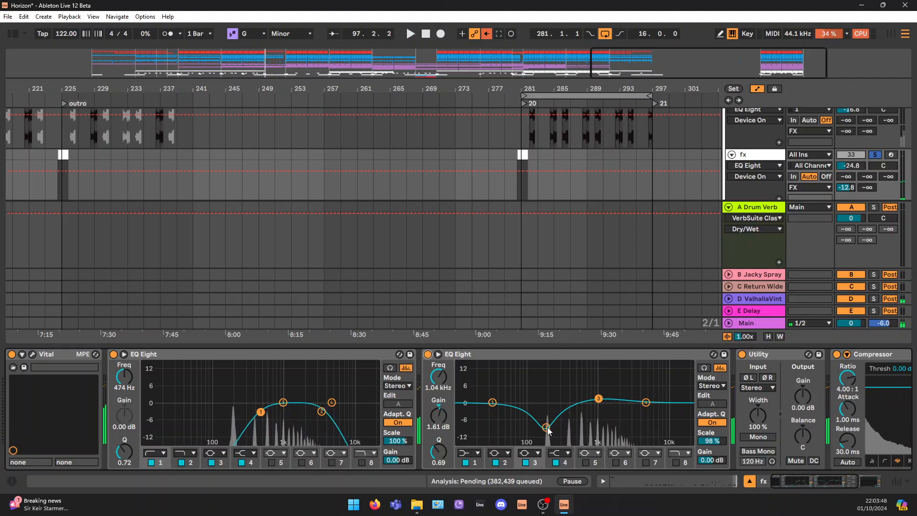
left_click(547, 428)
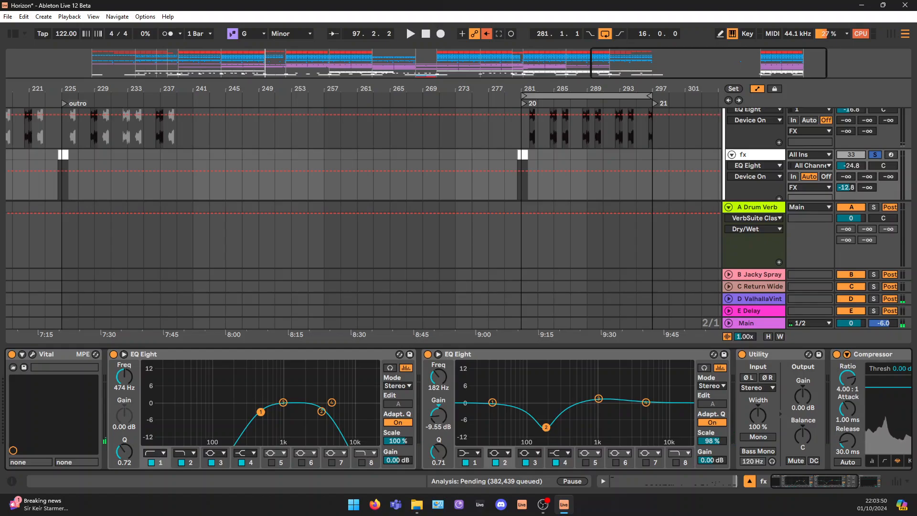
key("space")
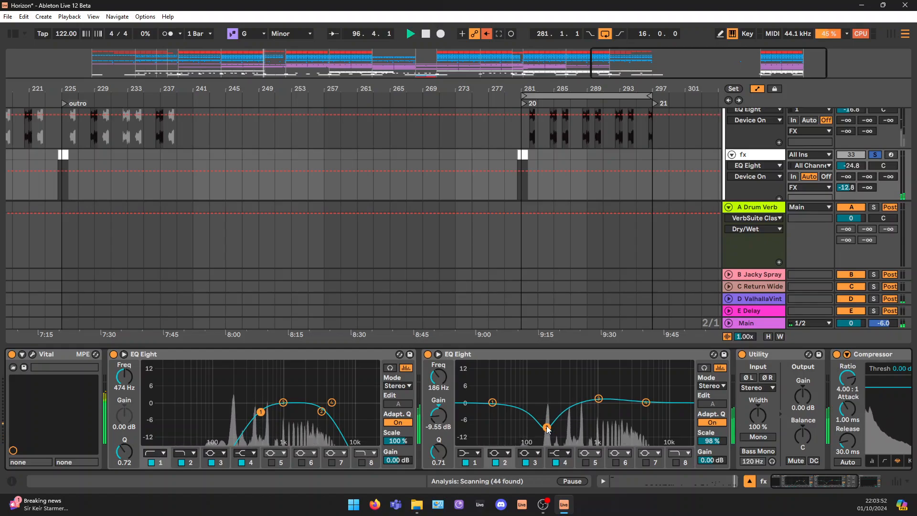
key("space")
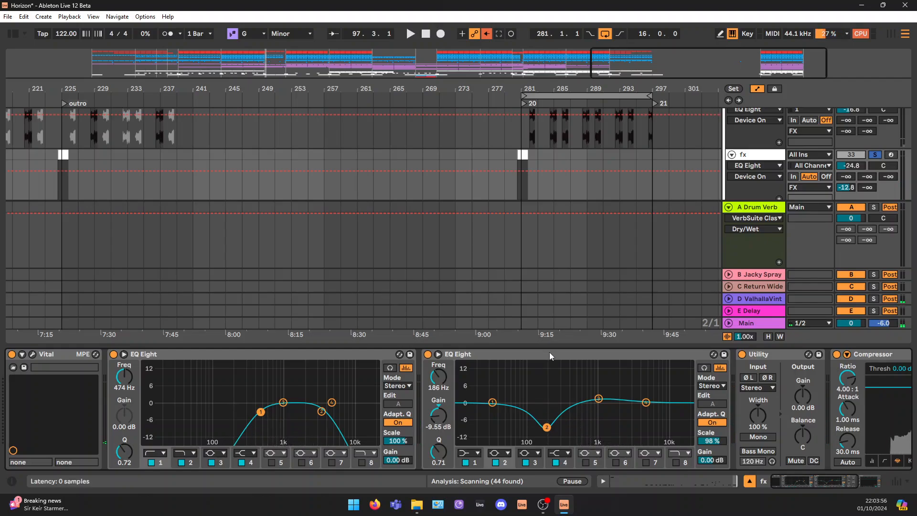
Collapse the second EQ Eight on the fx track, turn off the Compressor and play the clip
double_click(586, 354)
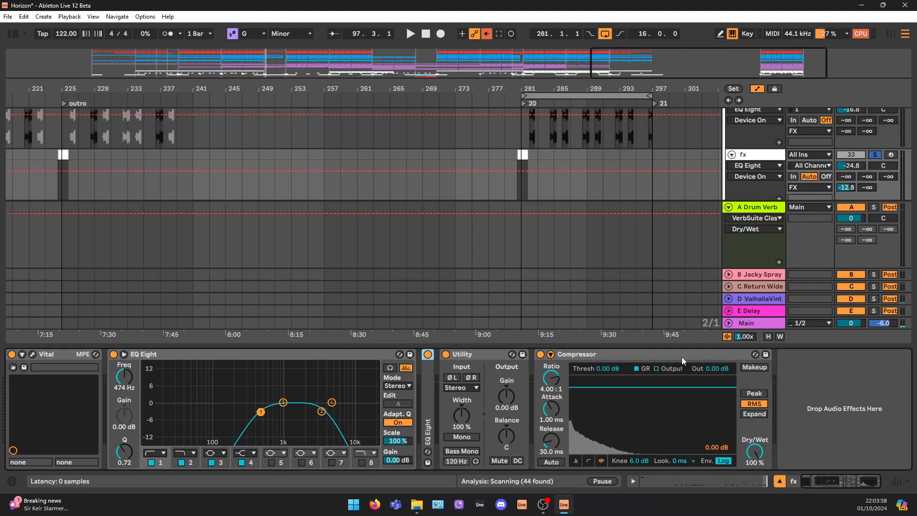
left_click(565, 353)
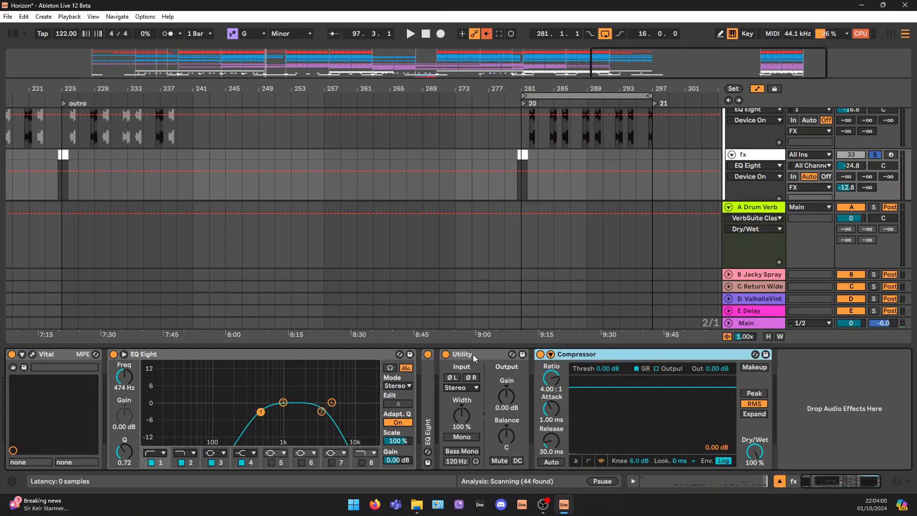
left_click(540, 355)
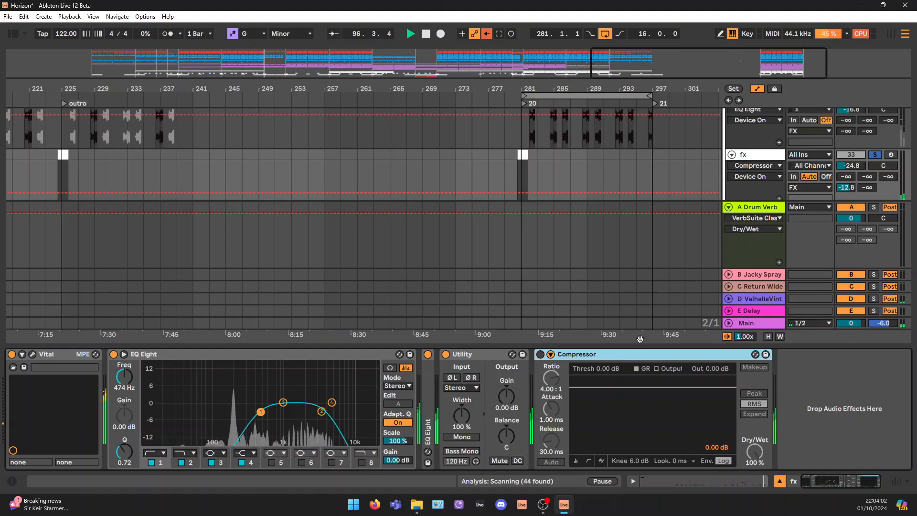
Bring up the wn sweep/down track below the fx track and hide its device chain
scroll(820, 191, "down", 4)
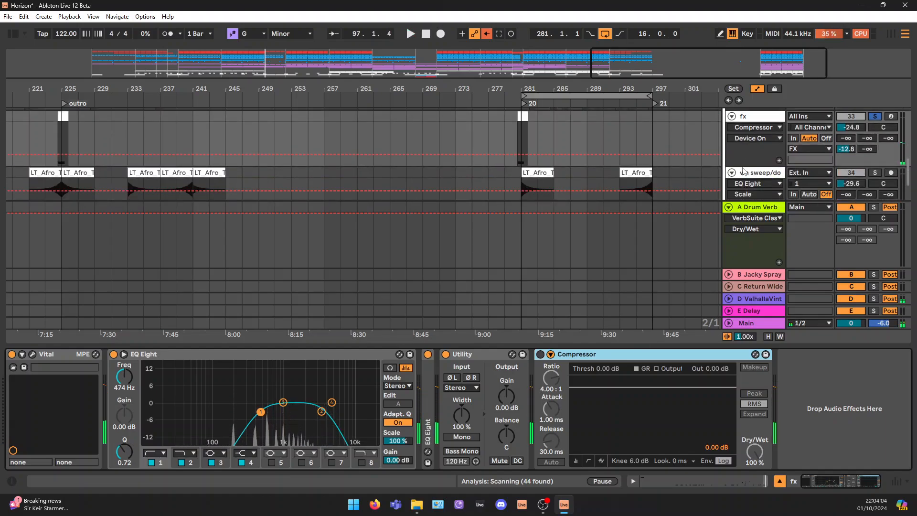
left_click(757, 138)
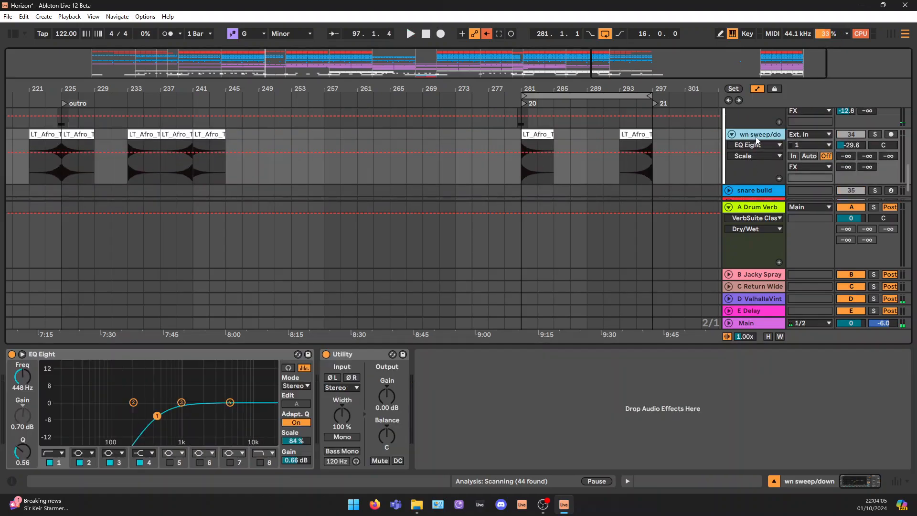
left_click(774, 481)
left_click(729, 334)
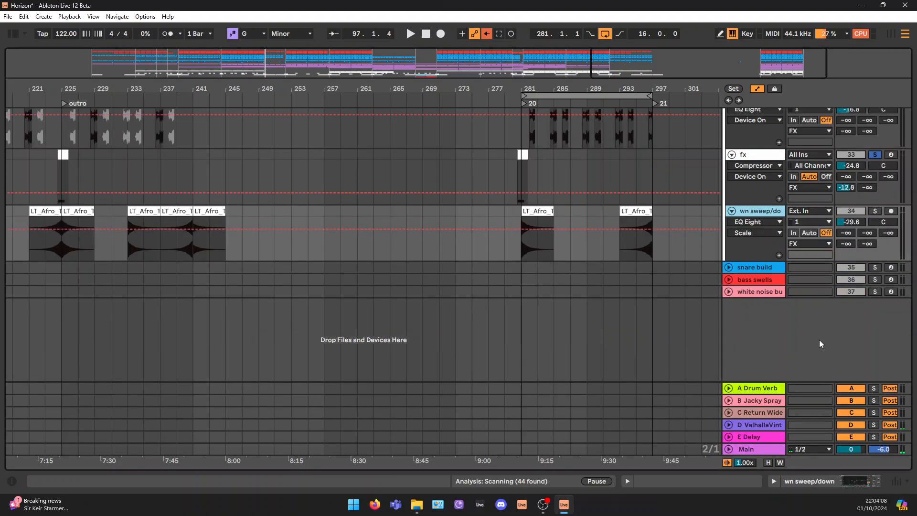
Solo the wn sweep/down track and play its sweep clips at bars 281 and 295
left_click(543, 211)
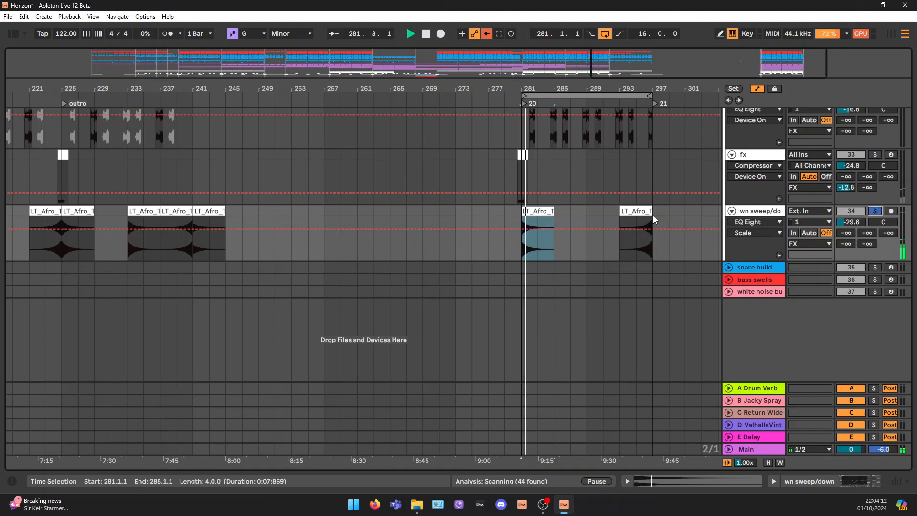
left_click(637, 238)
key("space")
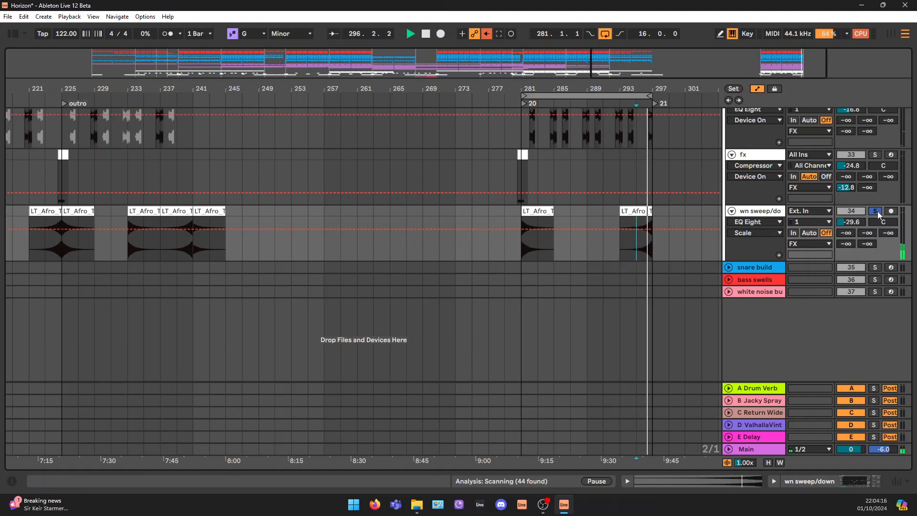
key("space")
left_click(526, 223)
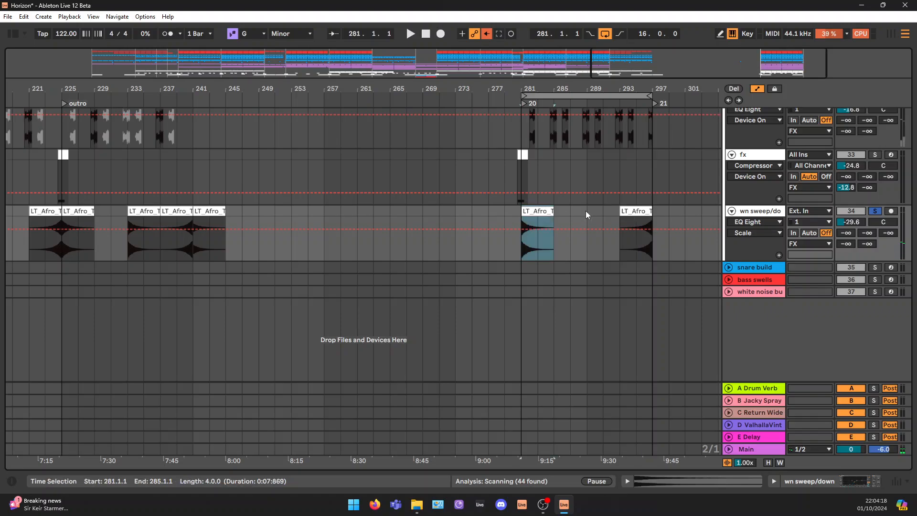
left_click(641, 260)
left_click_drag(635, 246, 653, 248)
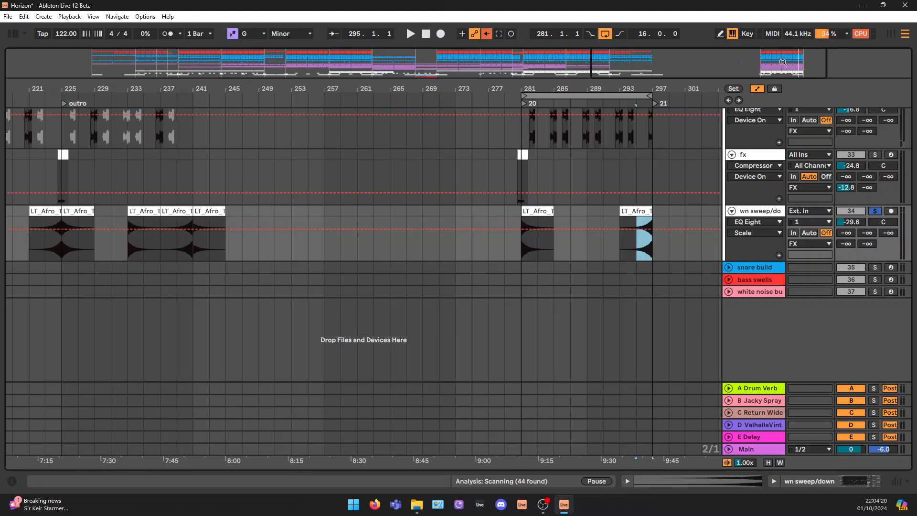
Solo the snare build, bass swells and white noise build tracks together and play them from bar 153 into the drop
left_click_drag(783, 66, 686, 49)
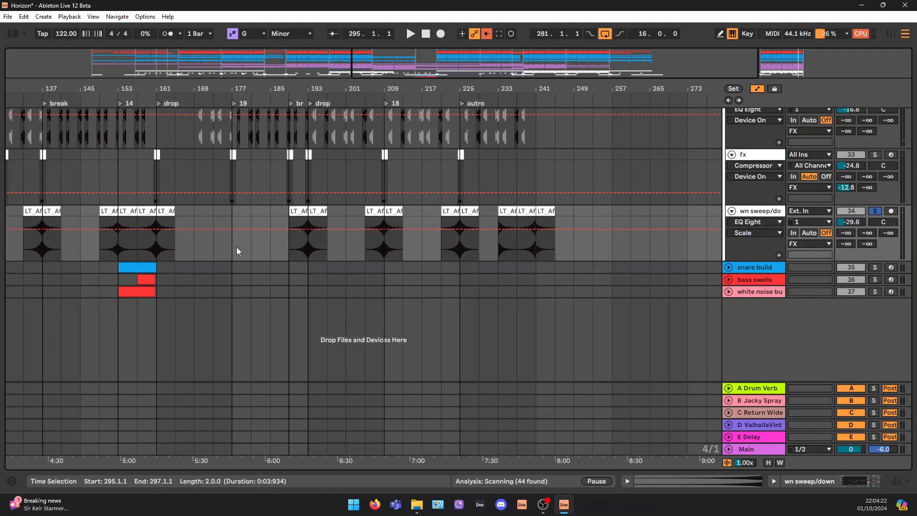
mouse_move(730, 71)
left_mouse_down()
mouse_move(878, 70)
mouse_move(738, 59)
left_mouse_up()
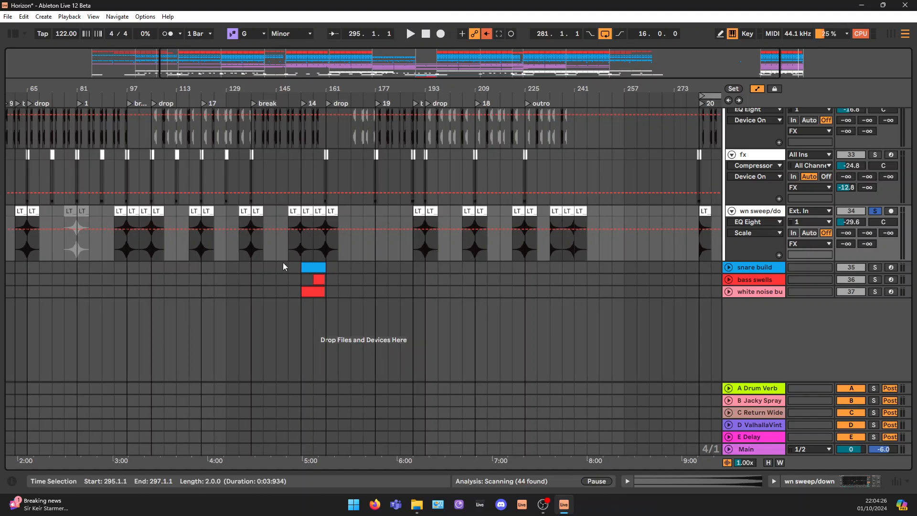
left_click(310, 267)
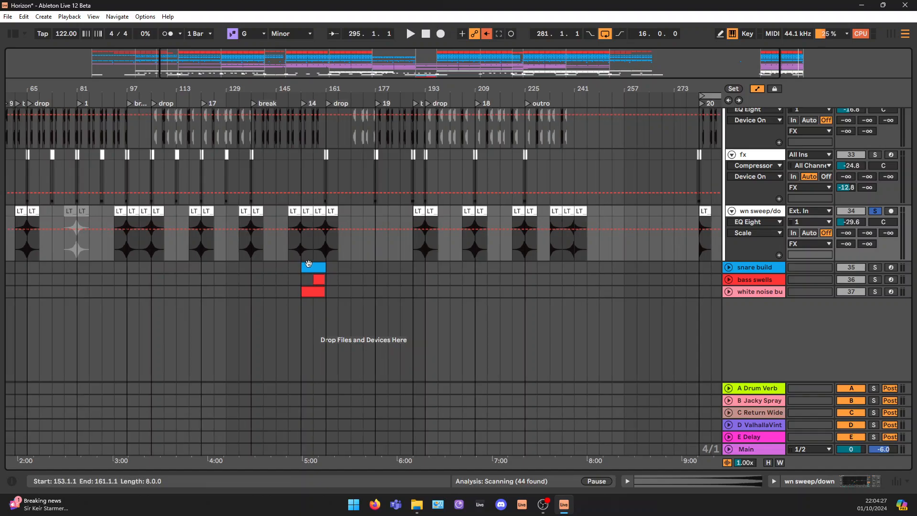
left_click(755, 269)
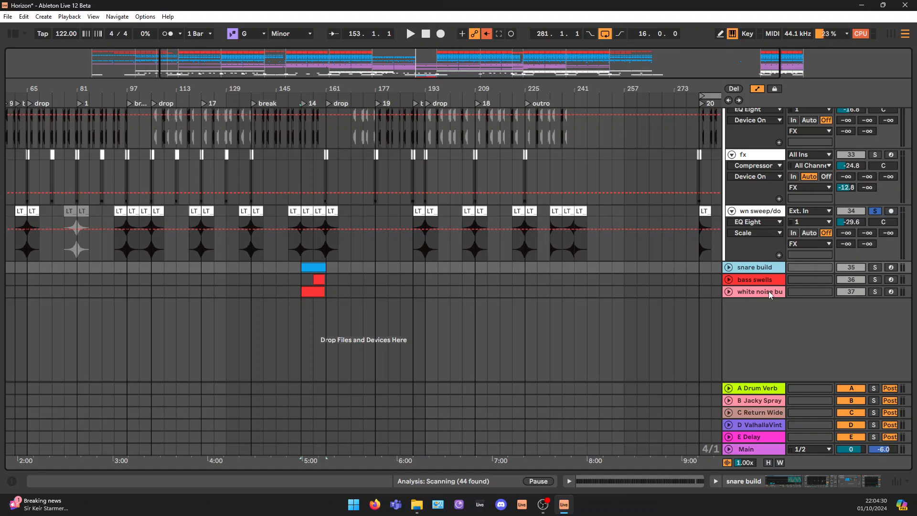
left_click(769, 291, "shift")
key("s")
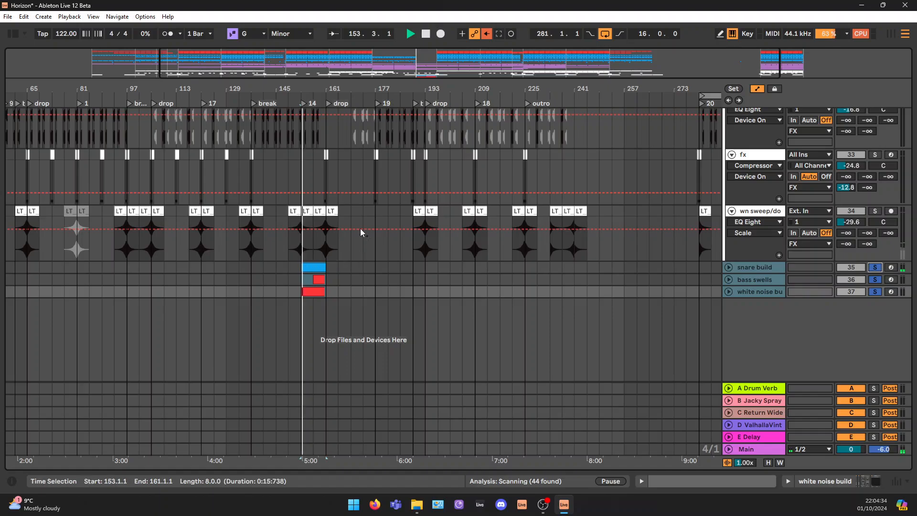
left_click_drag(401, 60, 420, 105)
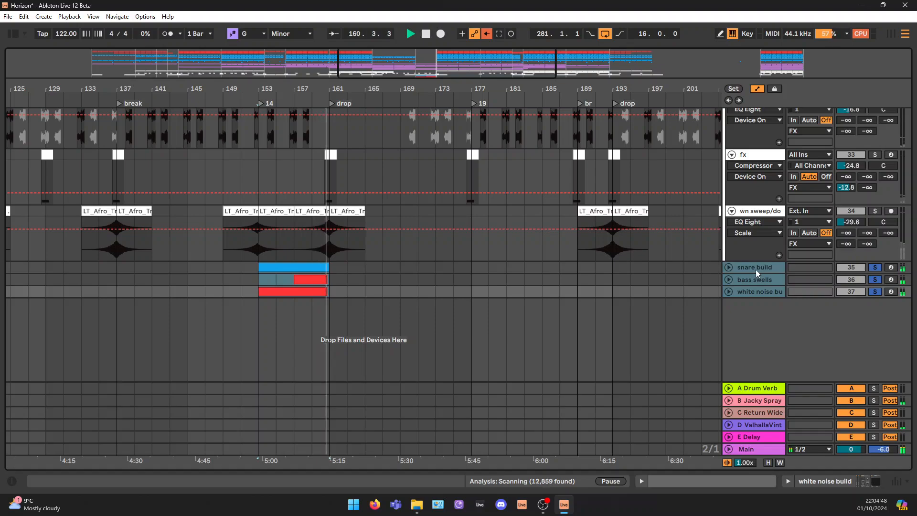
key("space")
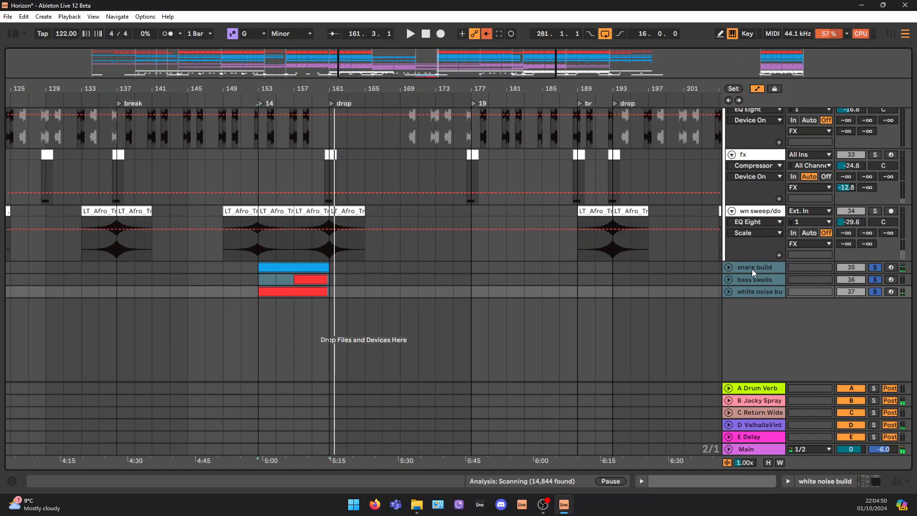
Unfold the three build tracks and open the snare build's MIDI clip to examine its 16th notes and their velocities
left_click(753, 268)
left_click(728, 268)
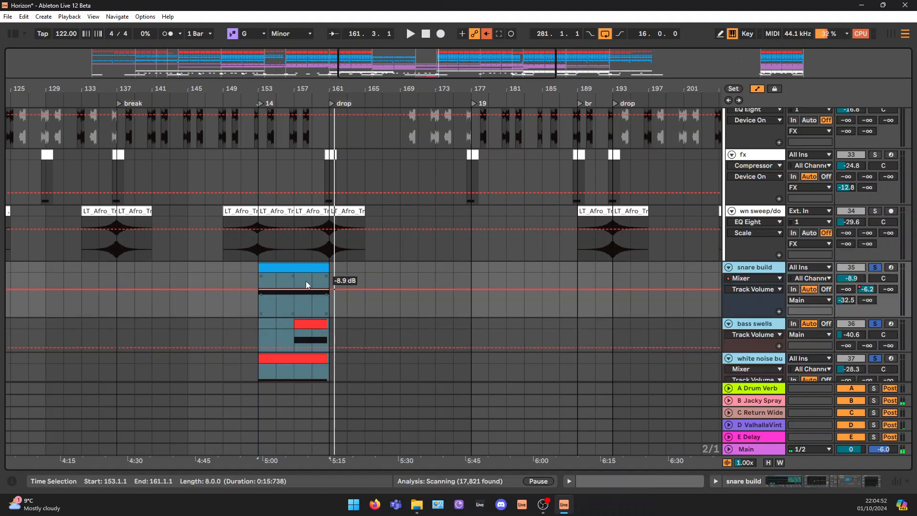
left_click(751, 268)
left_click(753, 268)
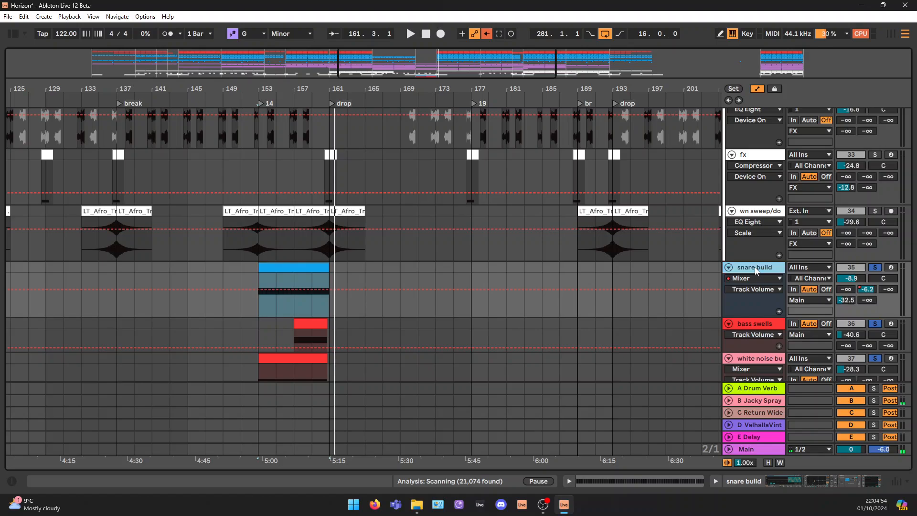
double_click(302, 267)
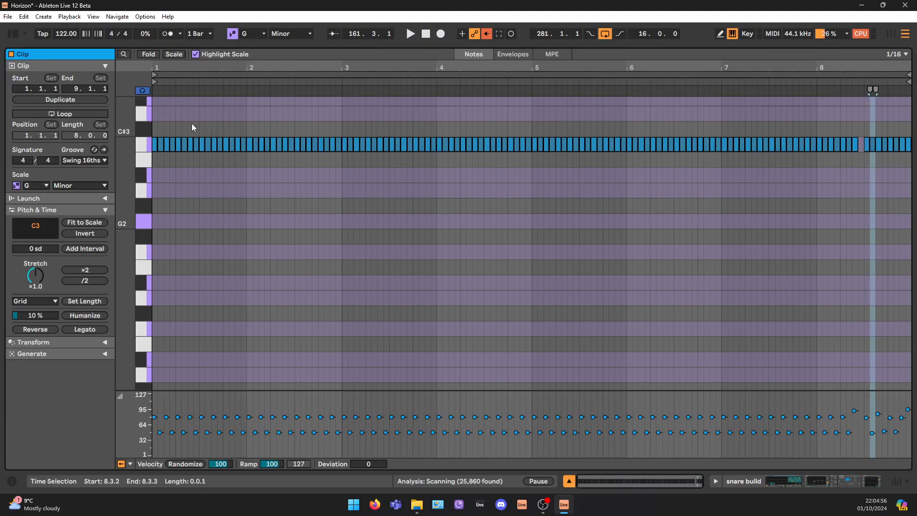
left_click_drag(164, 123, 772, 169)
left_click_drag(167, 123, 802, 184)
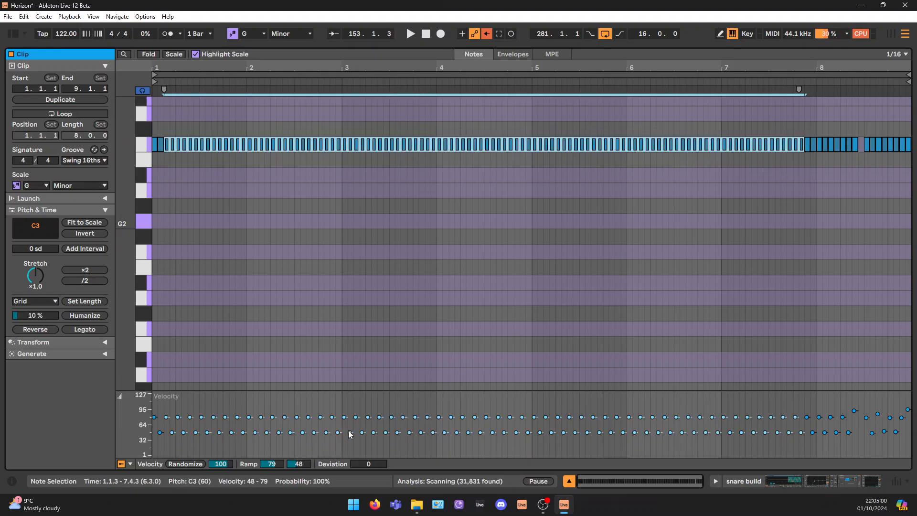
left_click(350, 369)
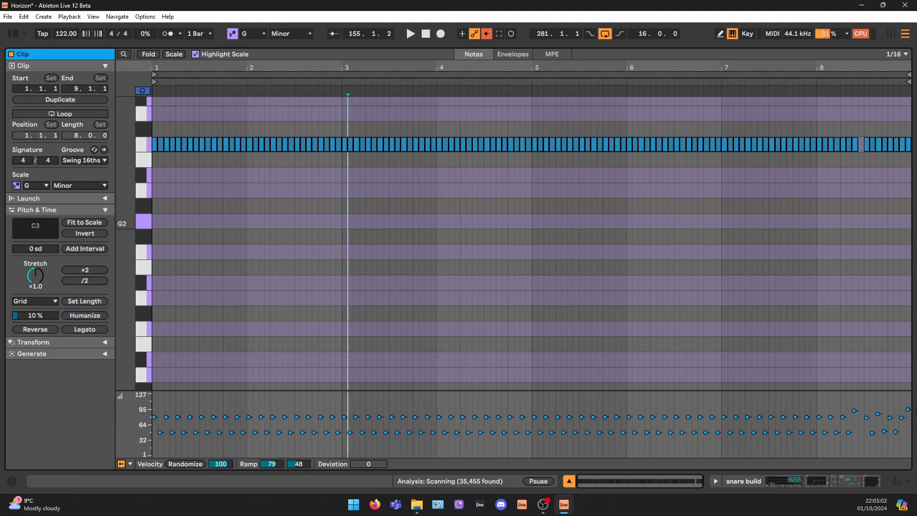
Play the snare build from bar 153 while showing its EQ Eight band 1 frequency and Utility gain automation
left_click(854, 483)
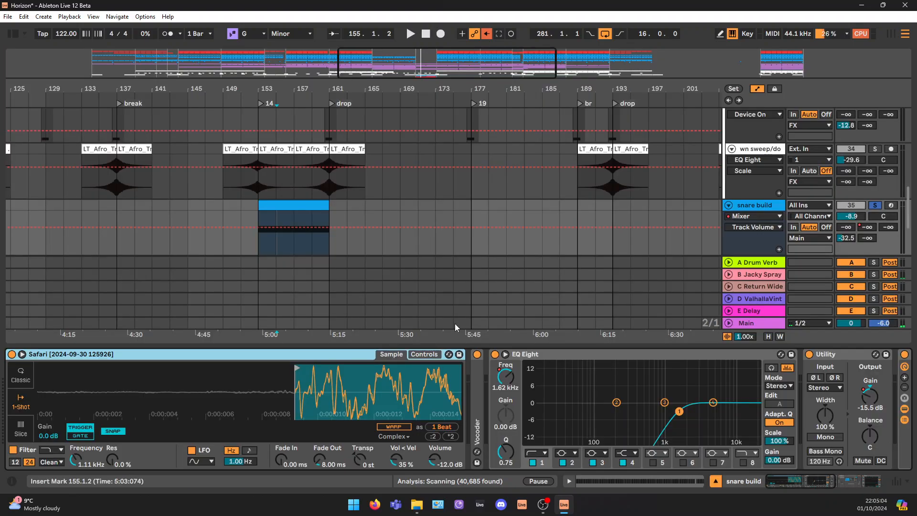
left_click(508, 381)
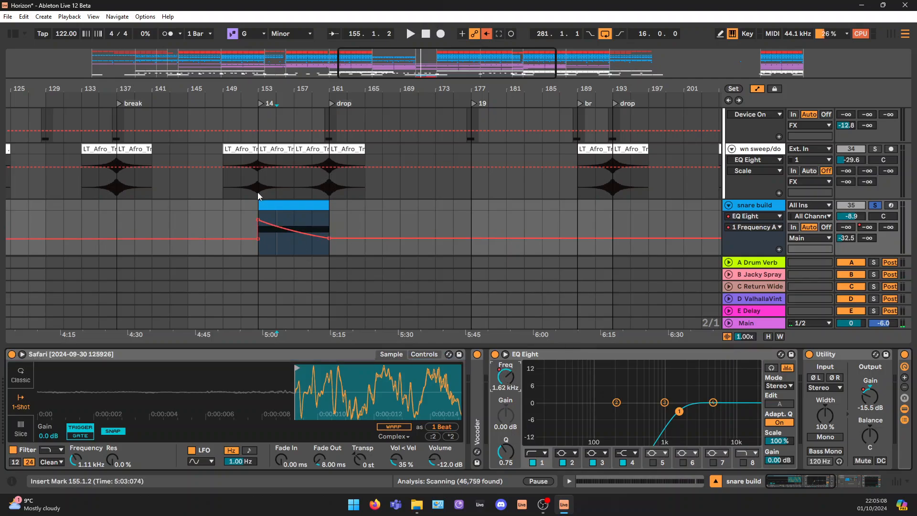
key("space")
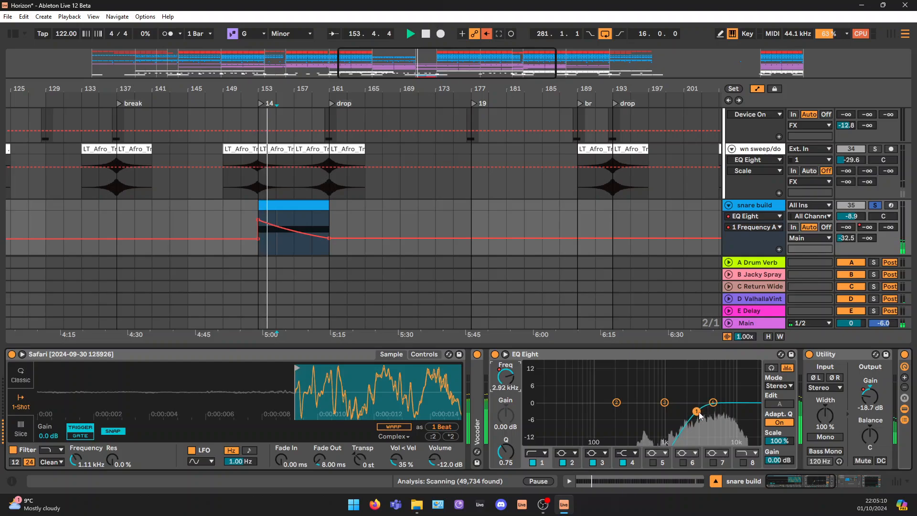
left_click(869, 396)
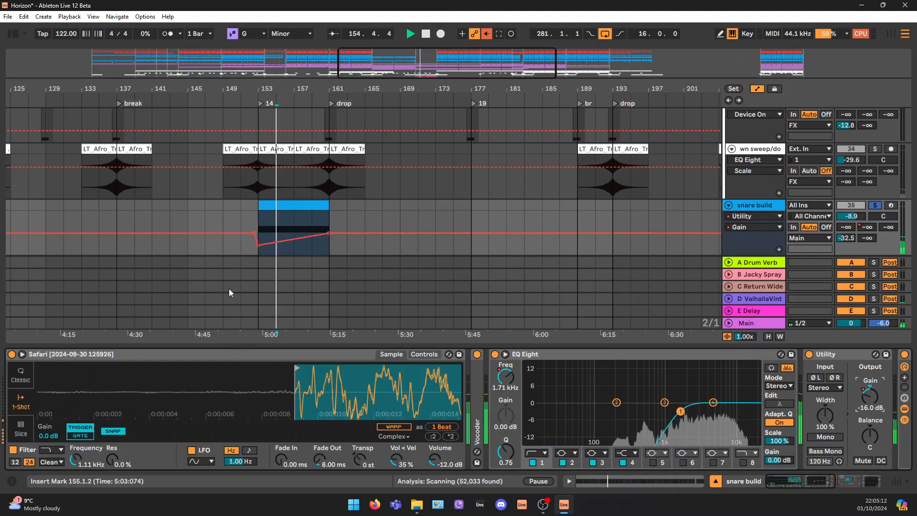
Check the Chain Volume automation of the snare build's Audio Effect Rack and turn the rack off
left_click(793, 481)
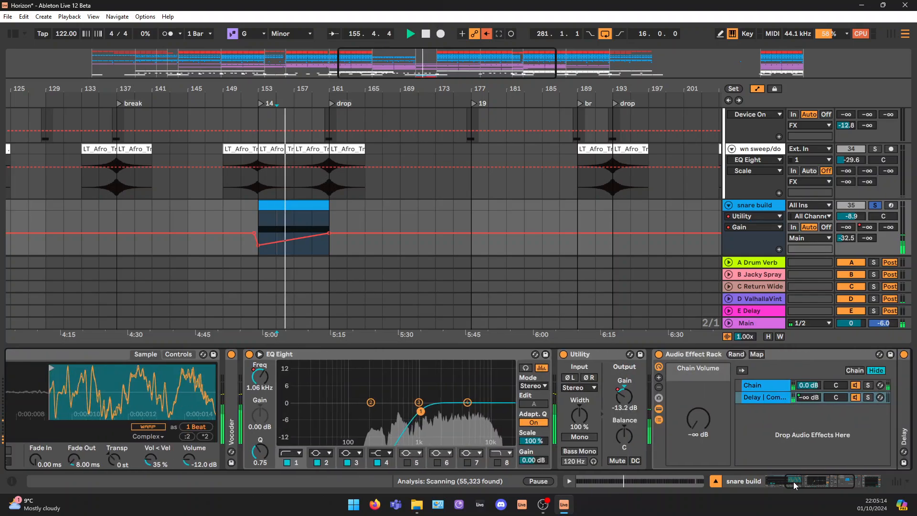
left_click(800, 481)
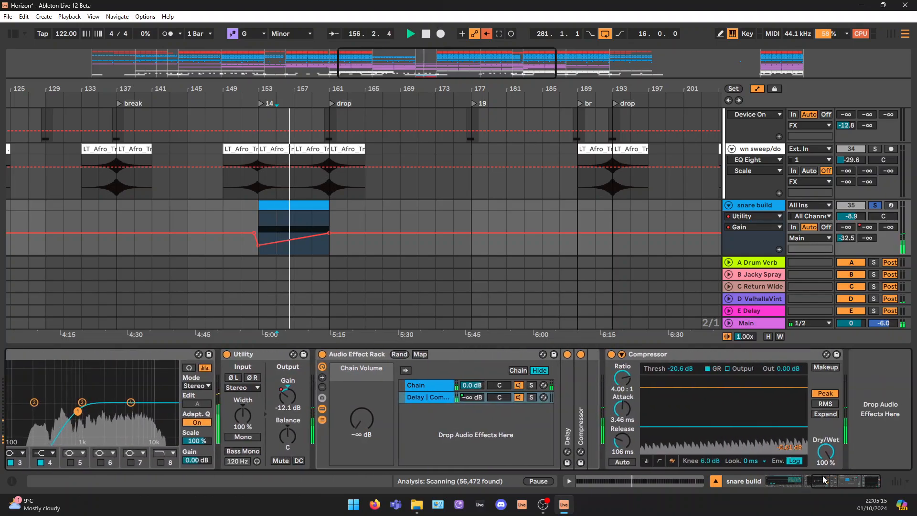
left_click(362, 411)
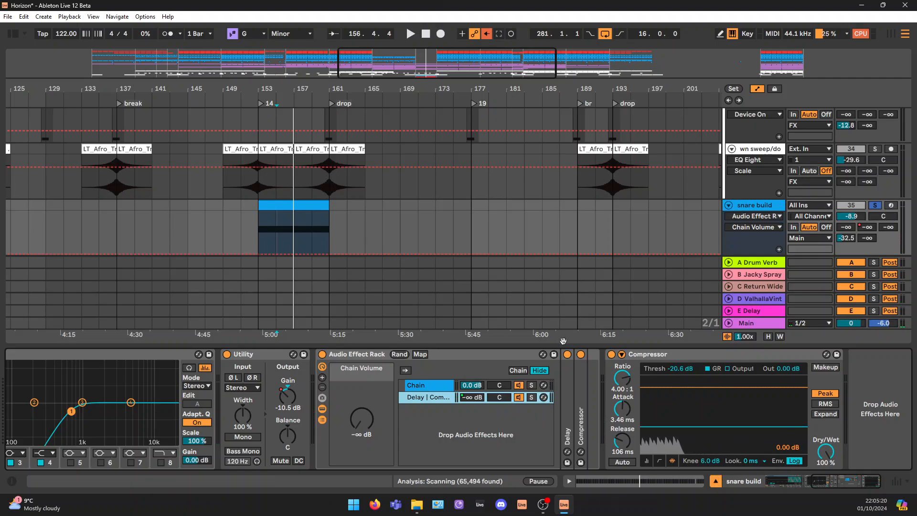
left_click(361, 414)
left_click(322, 355)
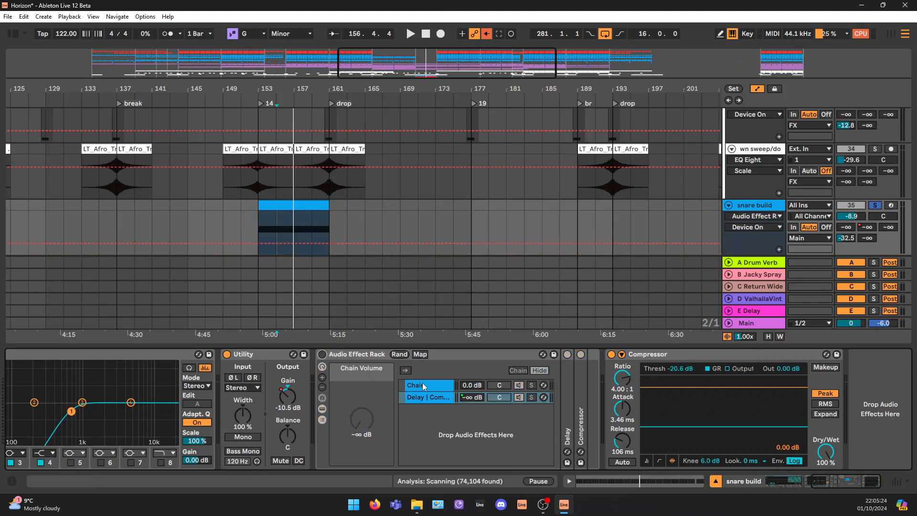
Solo the bass swells track and play its clip from bar 157
scroll(407, 225, "down", 3)
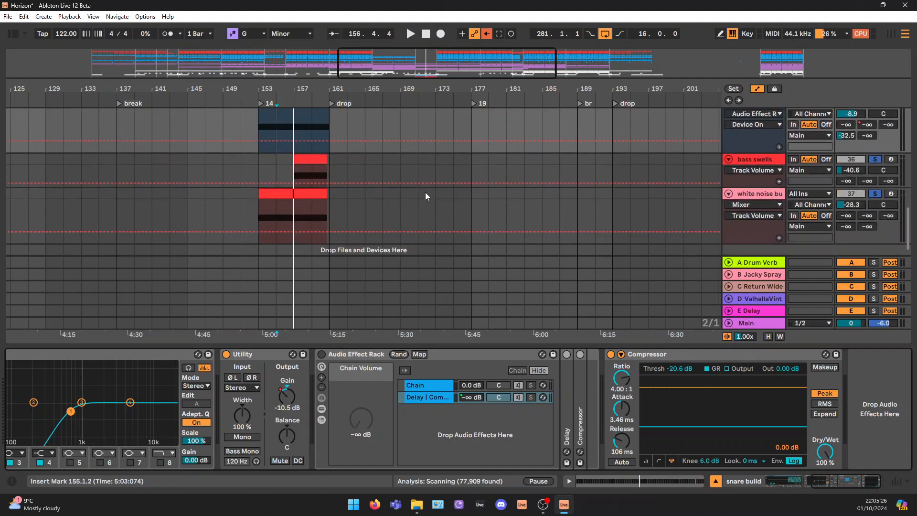
left_click(308, 163)
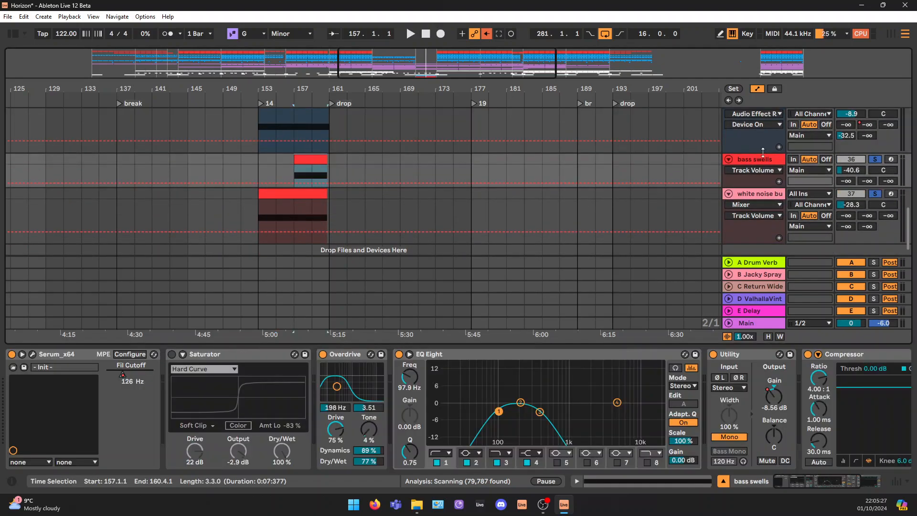
left_click(875, 160)
key("space")
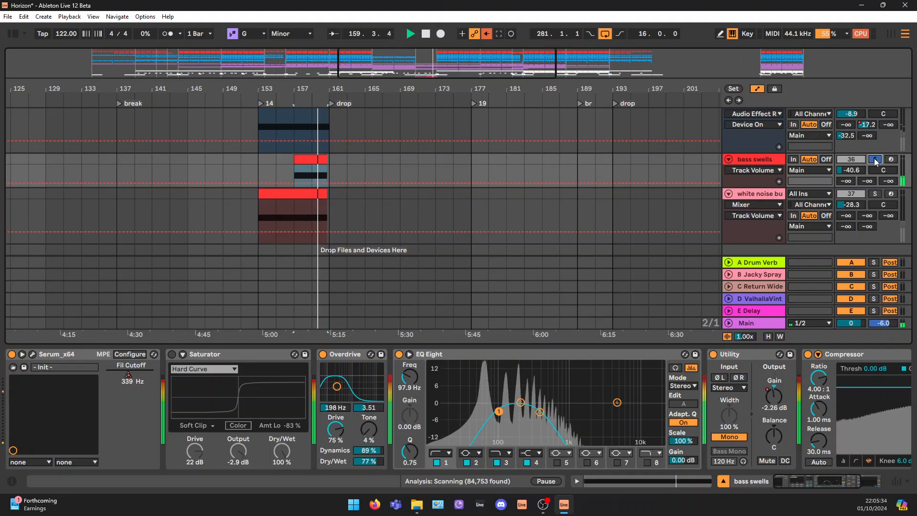
key("space")
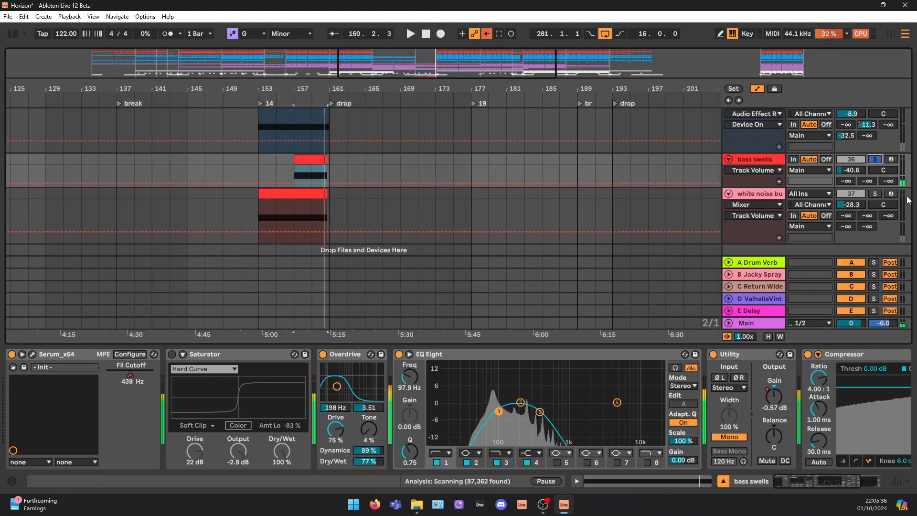
Solo the white noise build track and play its clip from bar 153
left_click(874, 194)
left_click(309, 193)
key("space")
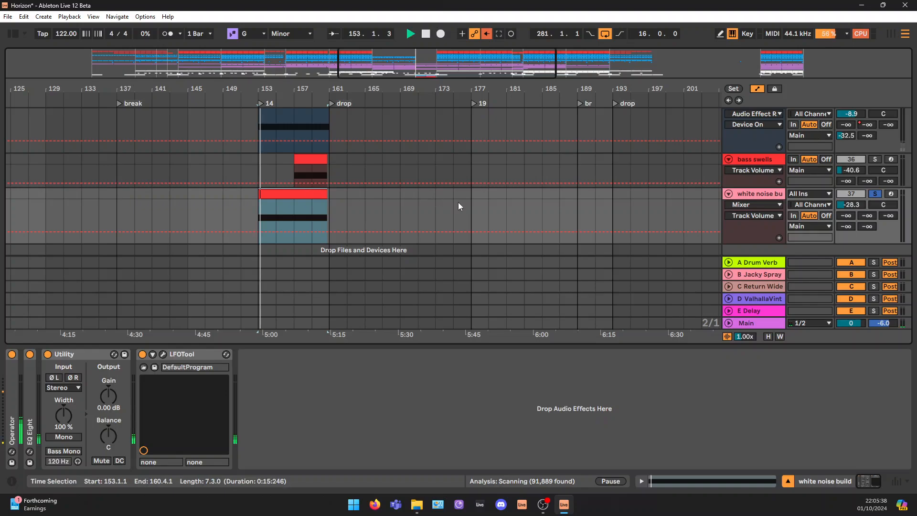
Expand Operator and EQ Eight on the white noise build and show Operator's filter frequency automation
double_click(15, 390)
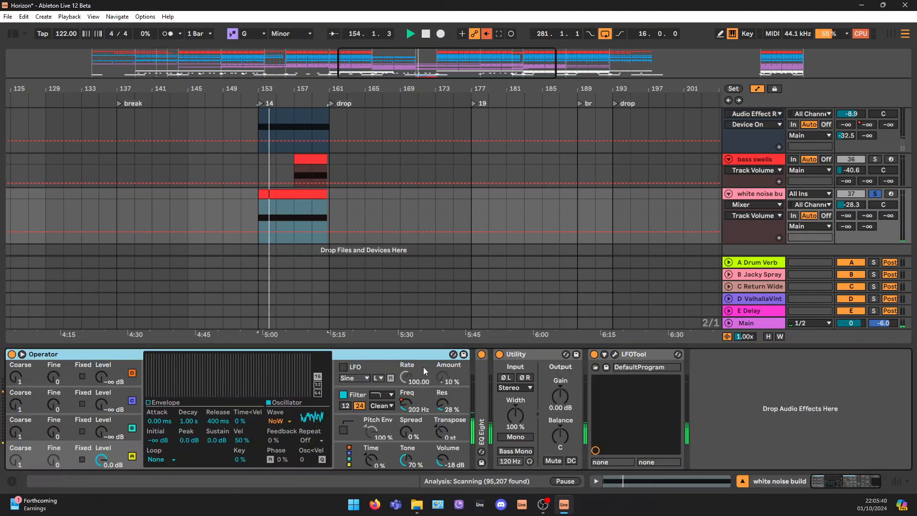
left_click(406, 404)
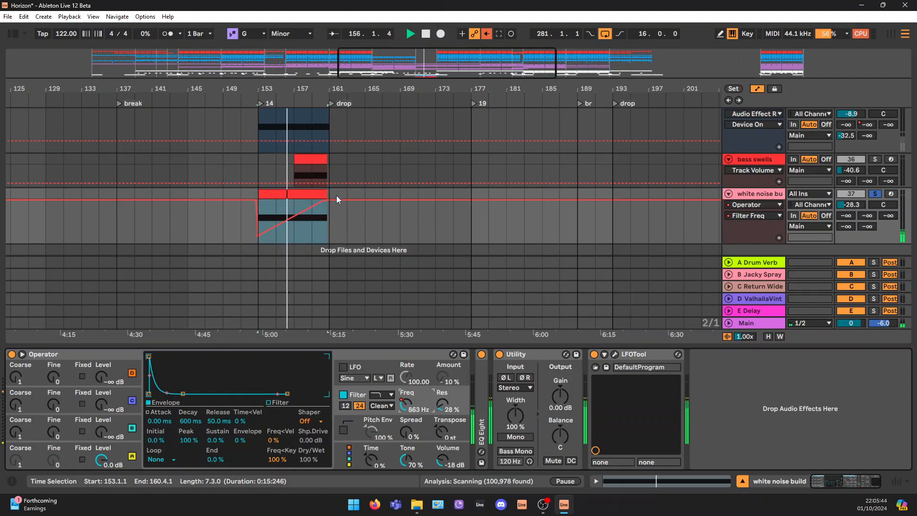
double_click(480, 398)
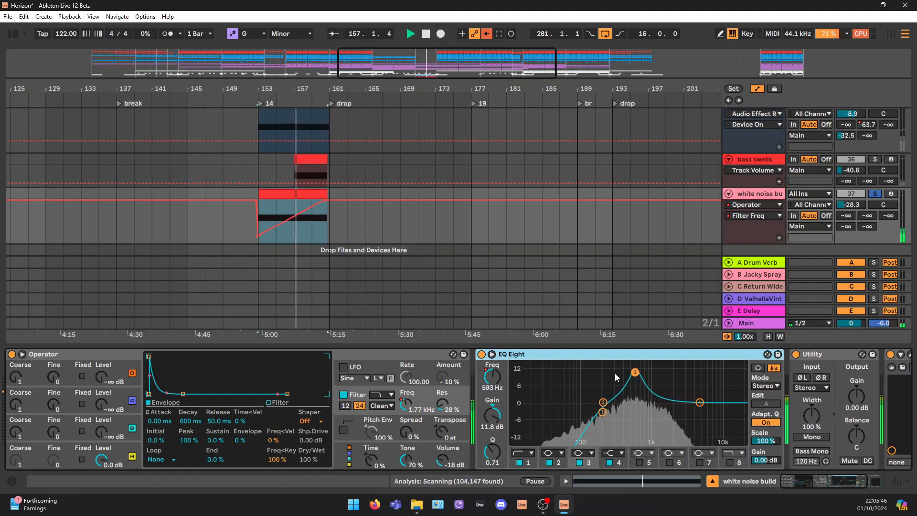
Show the band 3 frequency automation of the white noise build's EQ Eight and play the build from its clip start and bar 157
left_click_drag(642, 380, 665, 380)
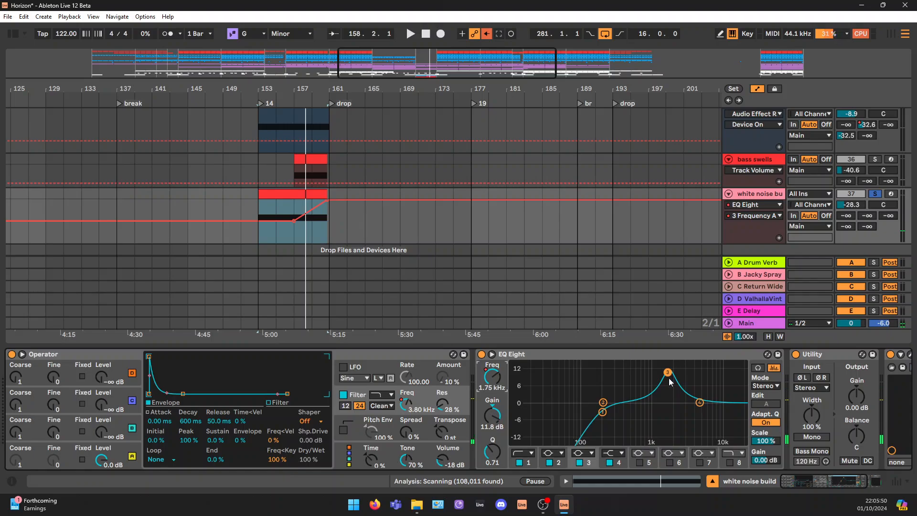
key("space")
left_click(301, 214)
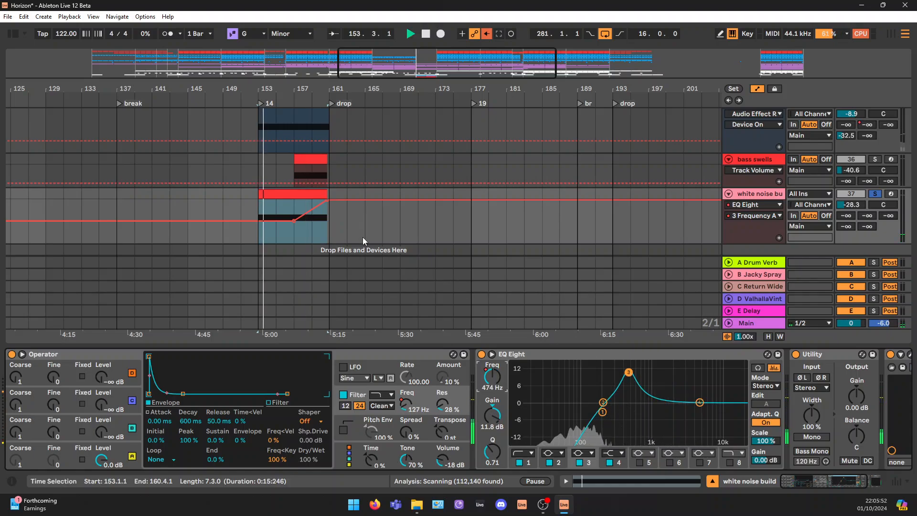
left_click(294, 215)
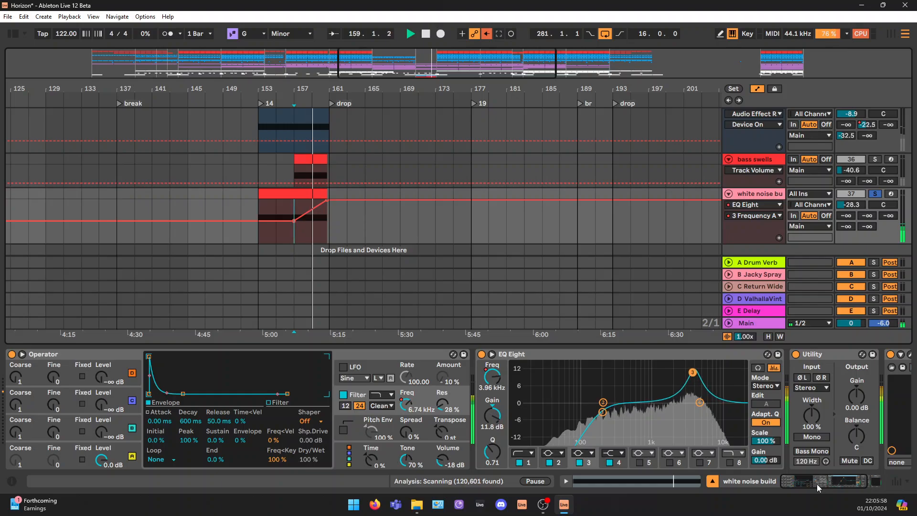
Hide the device chain, select the loop range from bar 281 in the full arrangement and fold the FX group
left_click(712, 481)
left_click_drag(597, 59, 596, 69)
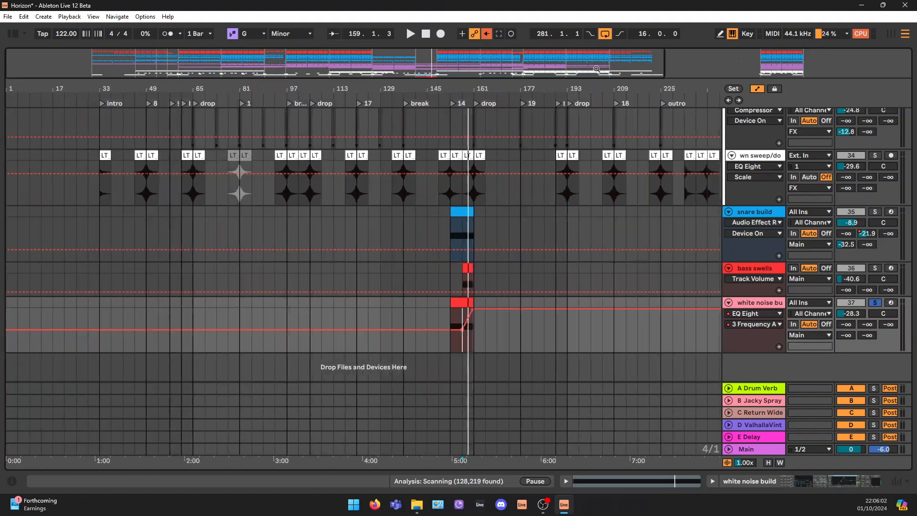
scroll(469, 59, "up", 5)
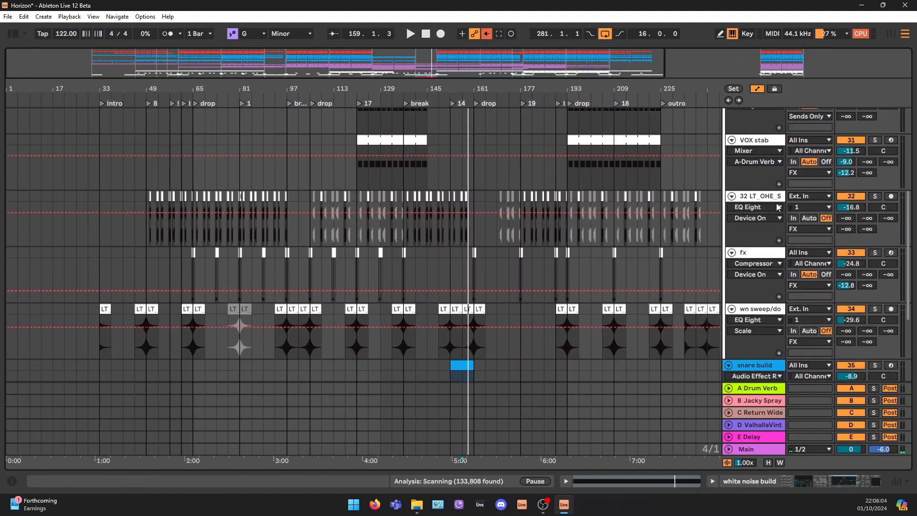
left_click_drag(469, 59, 470, 49)
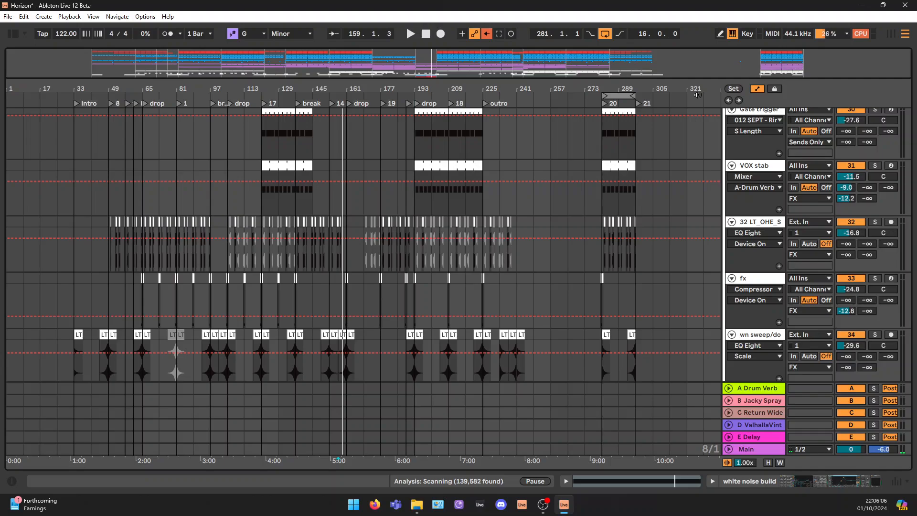
left_click(616, 97)
scroll(735, 162, "up", 5)
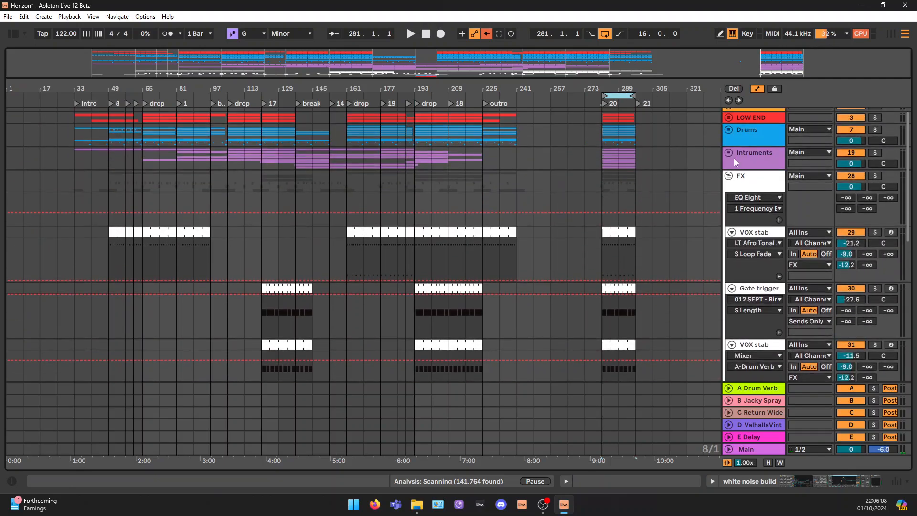
left_click(729, 176)
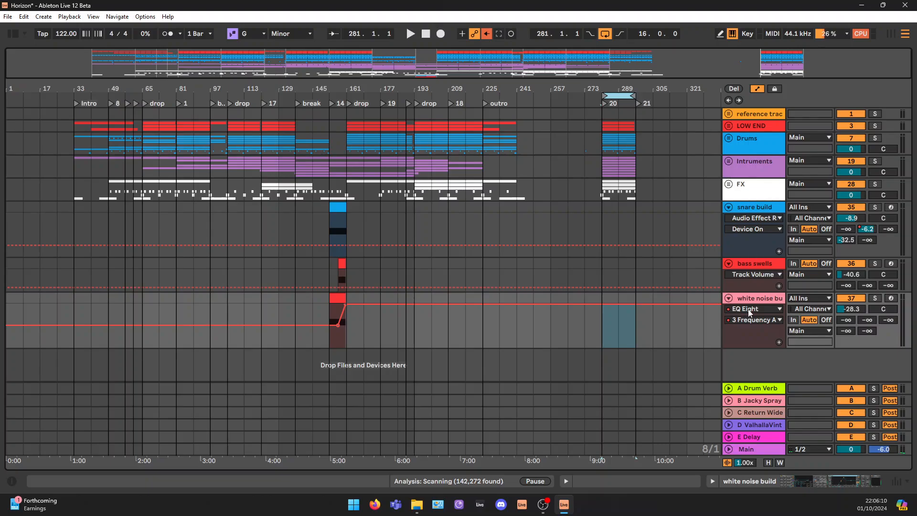
Show the Main track's device chain and open the PuigTec EQP1A window
left_click(755, 448)
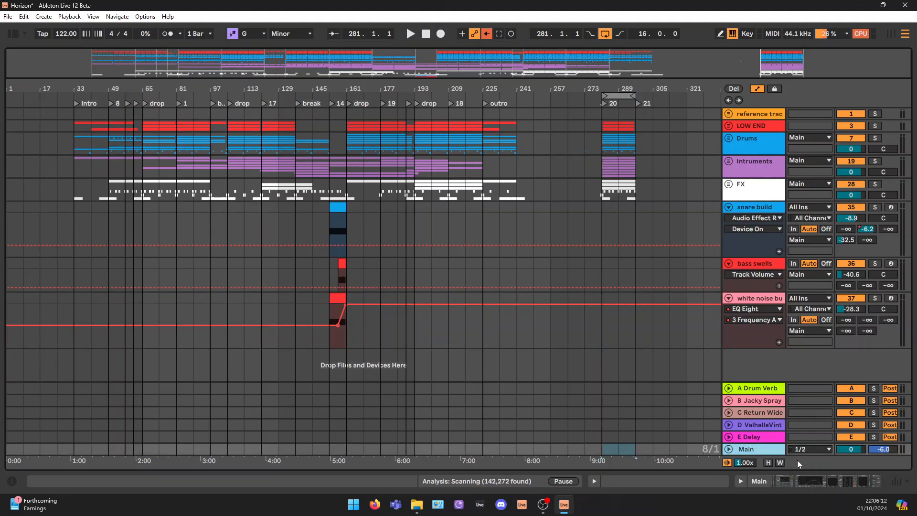
left_click(824, 476)
double_click(12, 397)
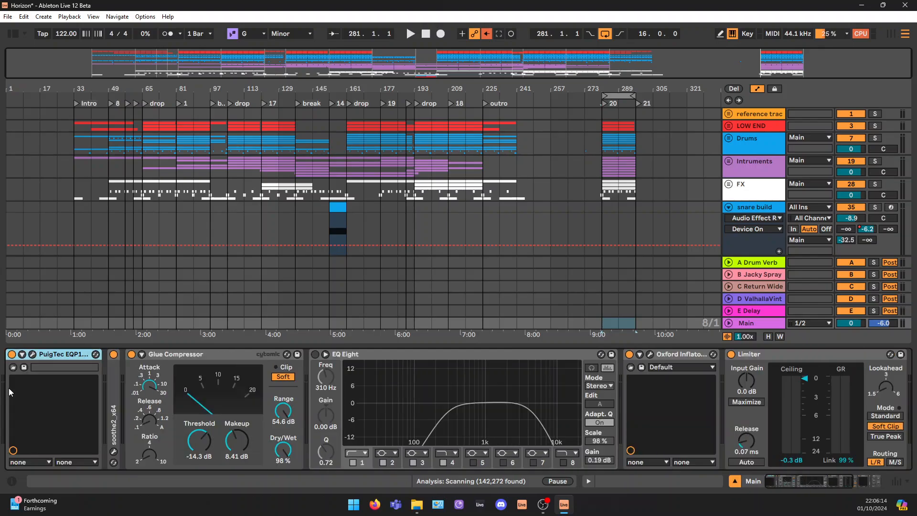
scroll(845, 224, "down", 1)
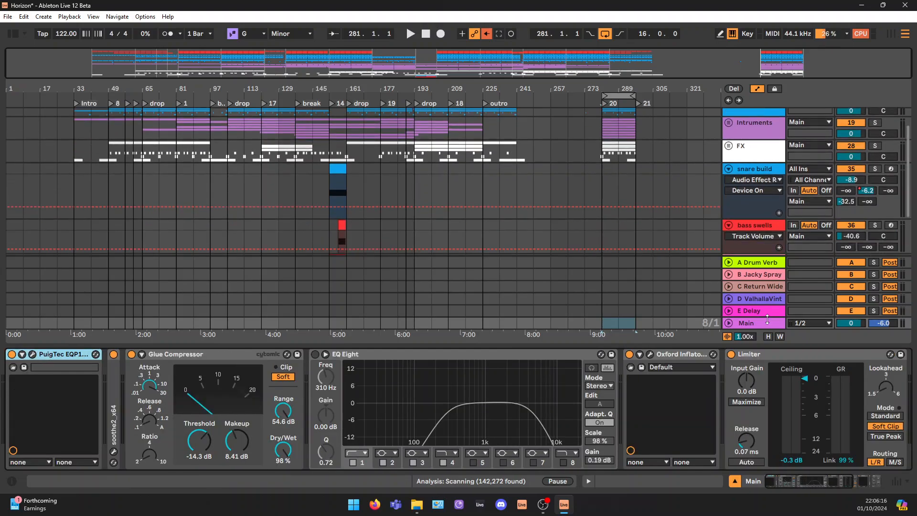
left_click(761, 324)
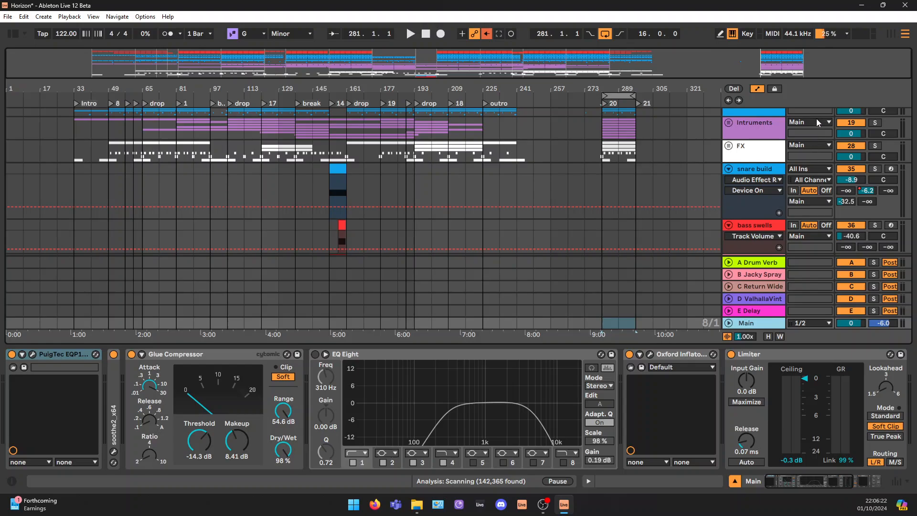
left_click(33, 354)
left_click_drag(354, 146, 323, 136)
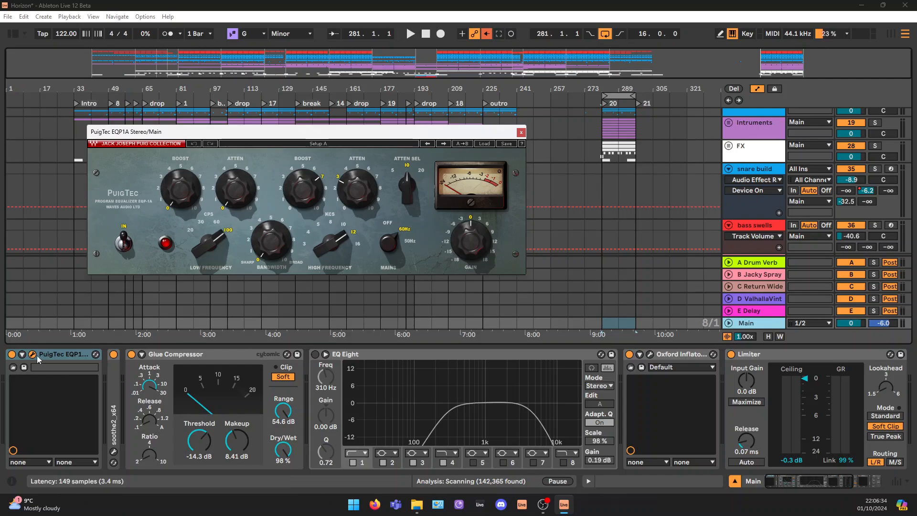
Bypass soothe2, Glue Compressor, Oxford Inflator, Limiter and PuigTec EQP1A in the Main track's chain
left_click(115, 354)
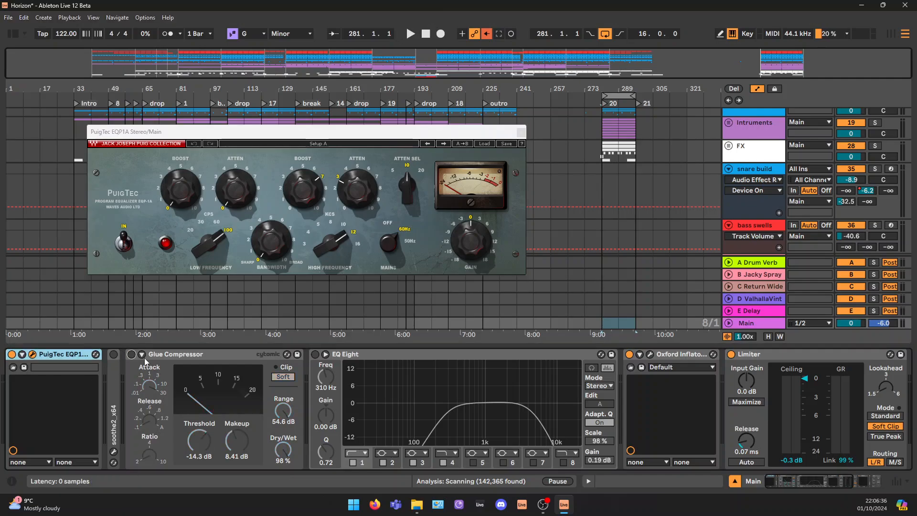
left_click(629, 353)
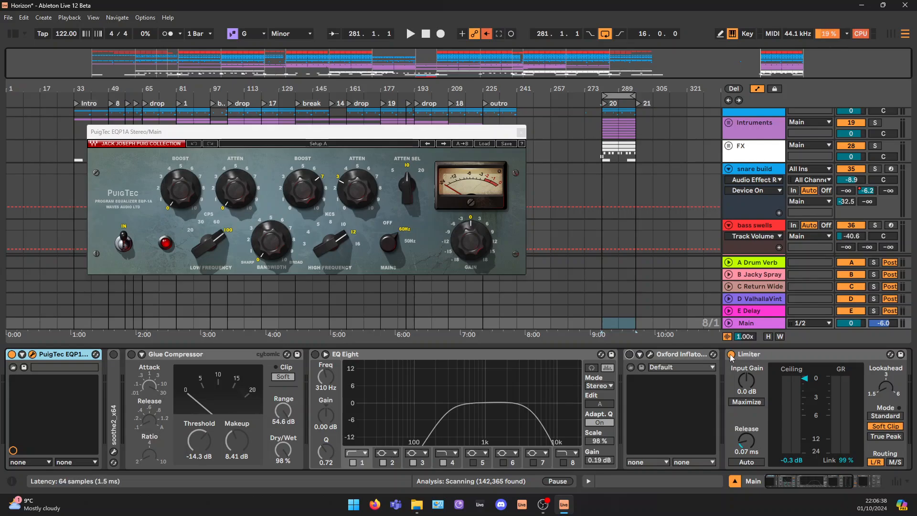
left_click(730, 354)
left_click_drag(788, 482, 820, 484)
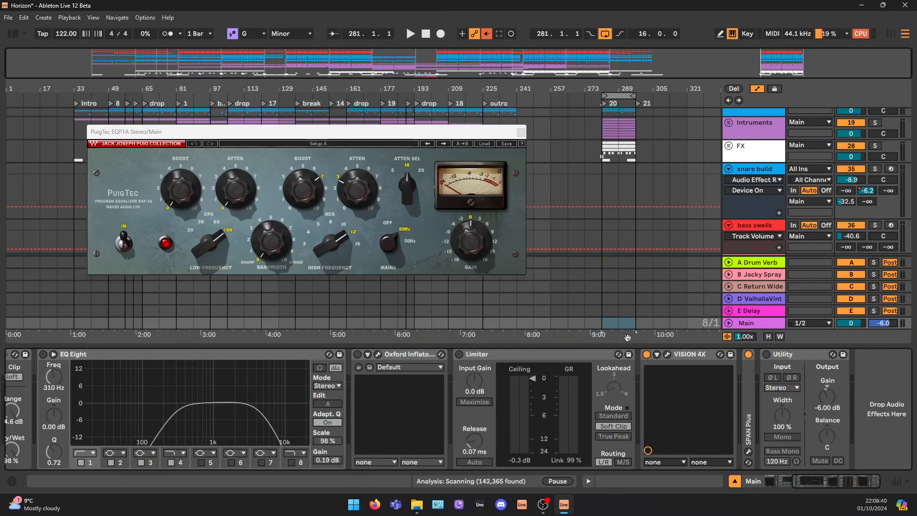
left_click(647, 353)
left_click(646, 354)
scroll(278, 395, "up", 5)
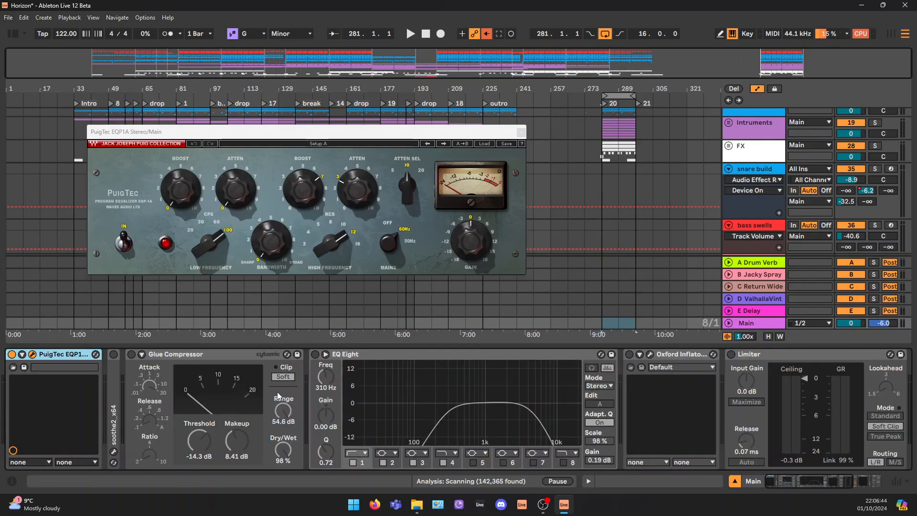
left_click(12, 354)
Play the loop from bar 281 and check the Main output level in the Session View mixer
left_click_drag(484, 132, 488, 160)
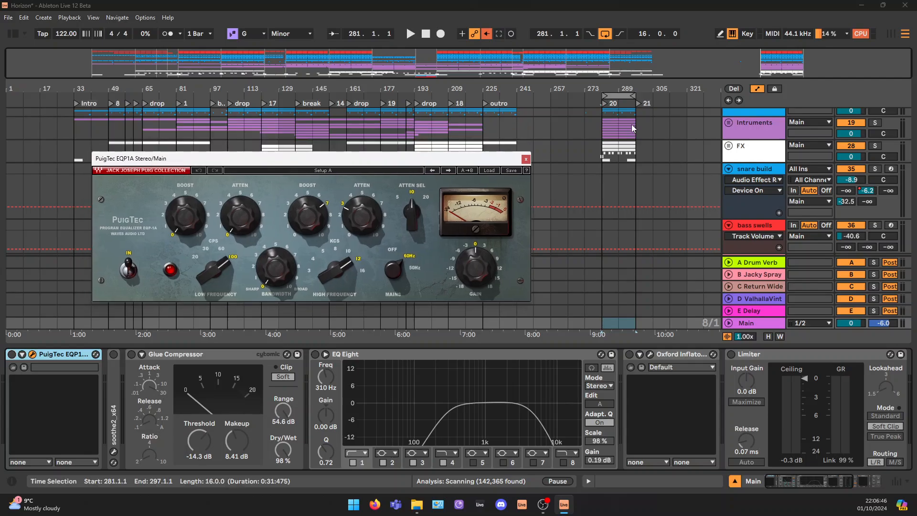
left_click(613, 93)
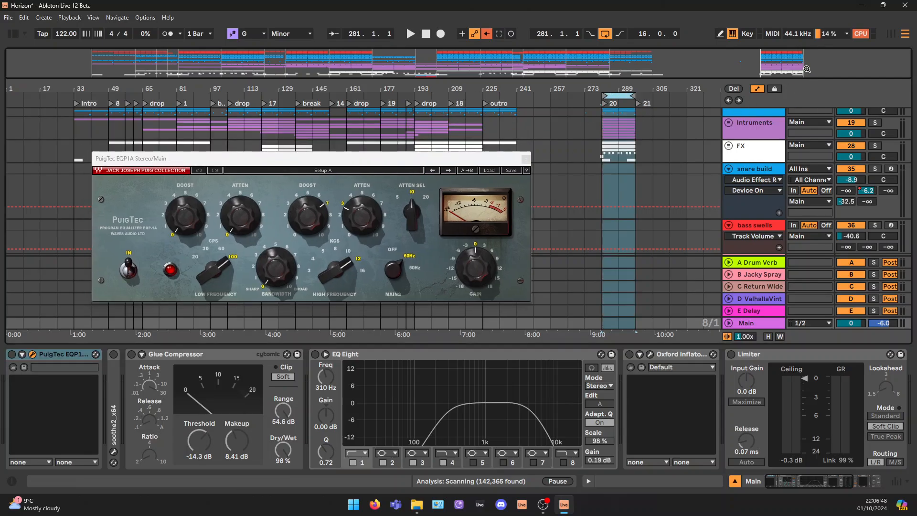
left_click_drag(807, 69, 808, 63)
key("space")
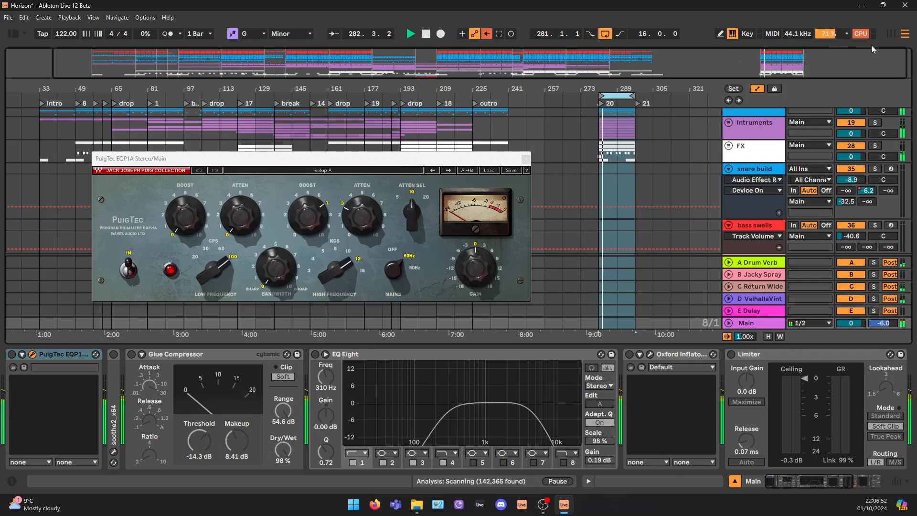
left_click(892, 34)
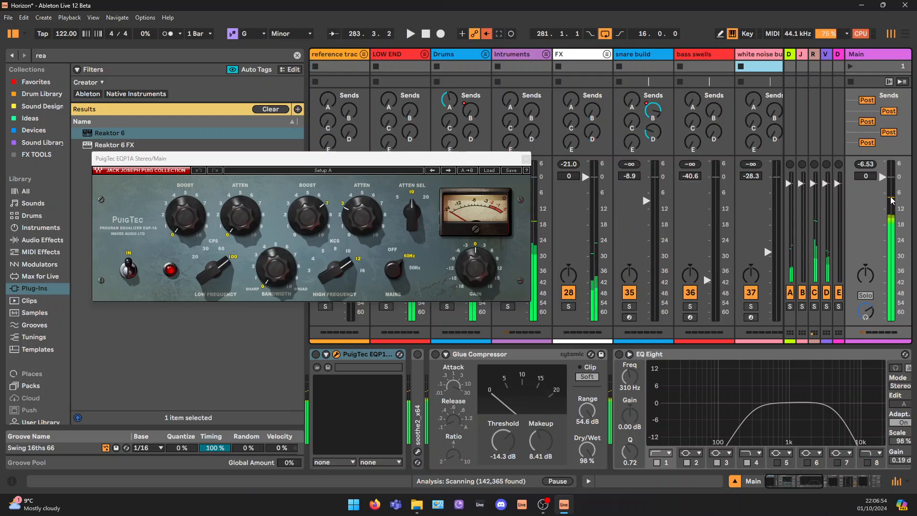
key("space")
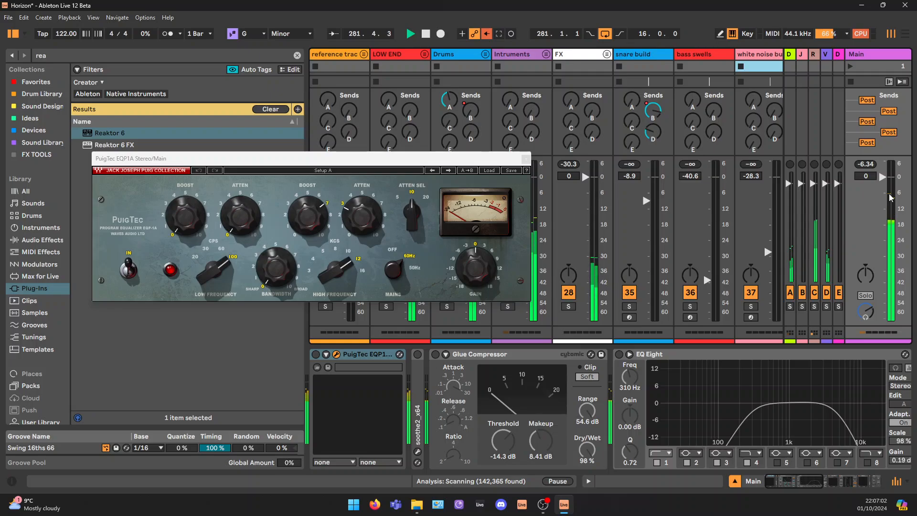
Hide the browser and compare the Main track's PuigTec EQP1A off and on during playback, leaving it on
left_click_drag(307, 346, 108, 385)
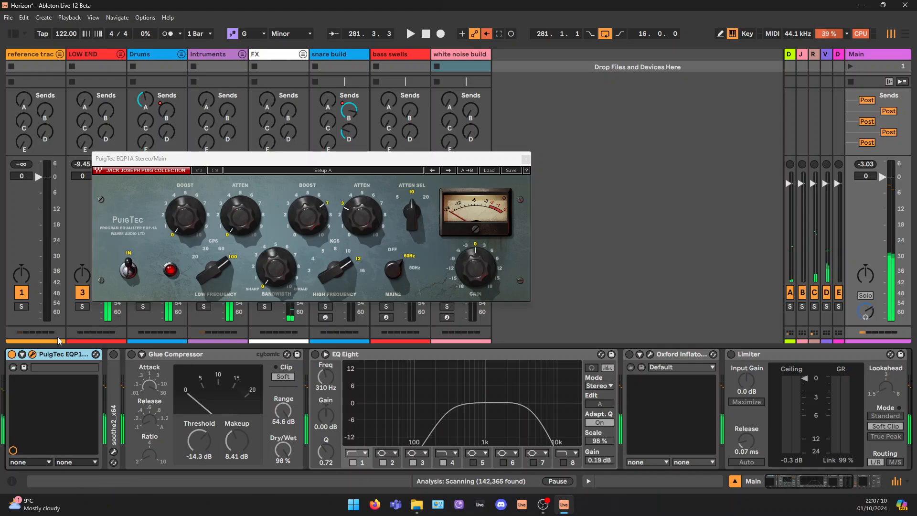
left_click(11, 354)
left_click(12, 354)
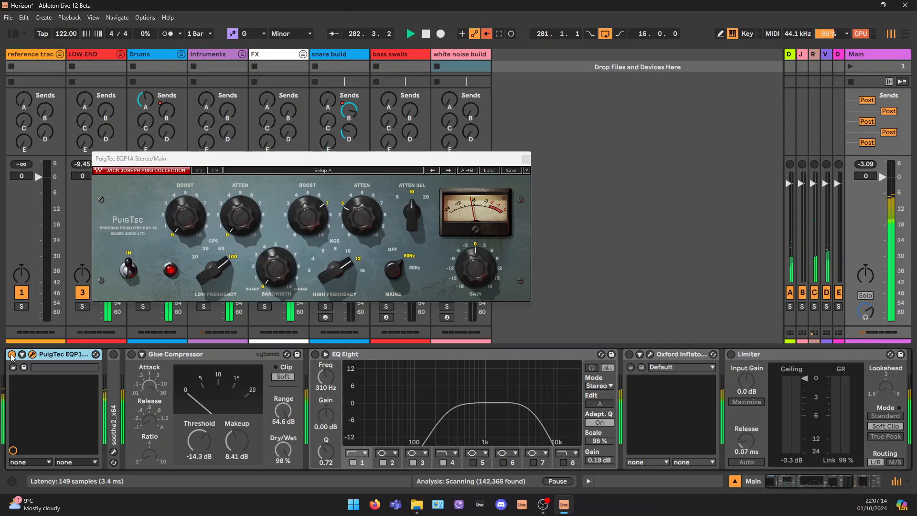
Enable soothe2 on the Main track, open its window in place of PuigTec's and play the loop
double_click(113, 367)
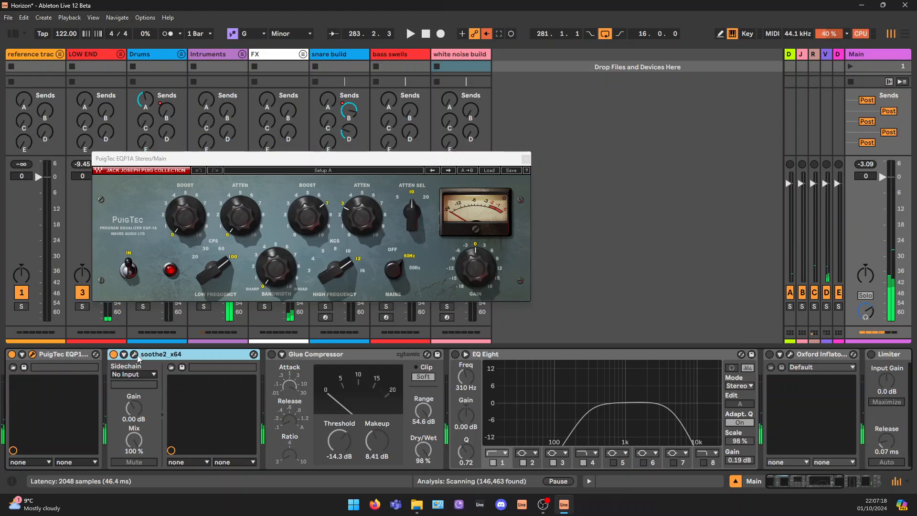
left_click(170, 367)
left_click_drag(391, 155, 642, 68)
left_click_drag(340, 160, 259, 160)
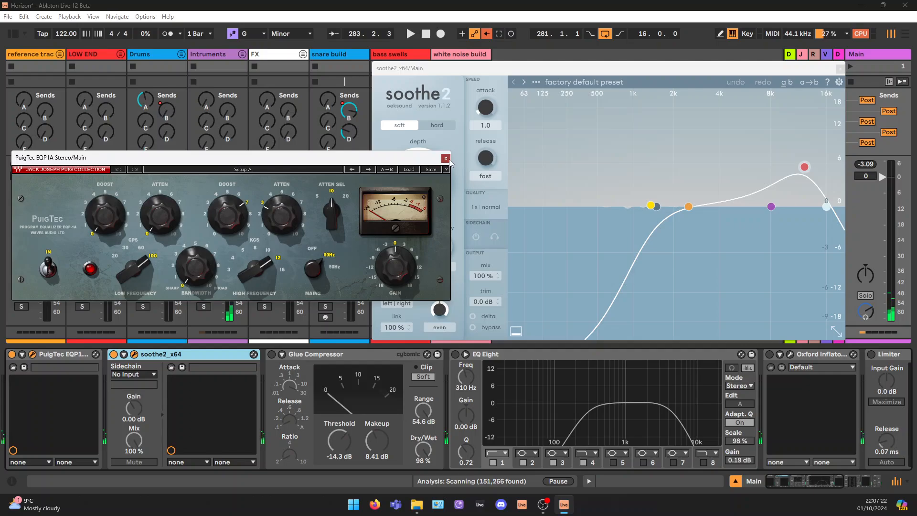
left_click(446, 157)
key("space")
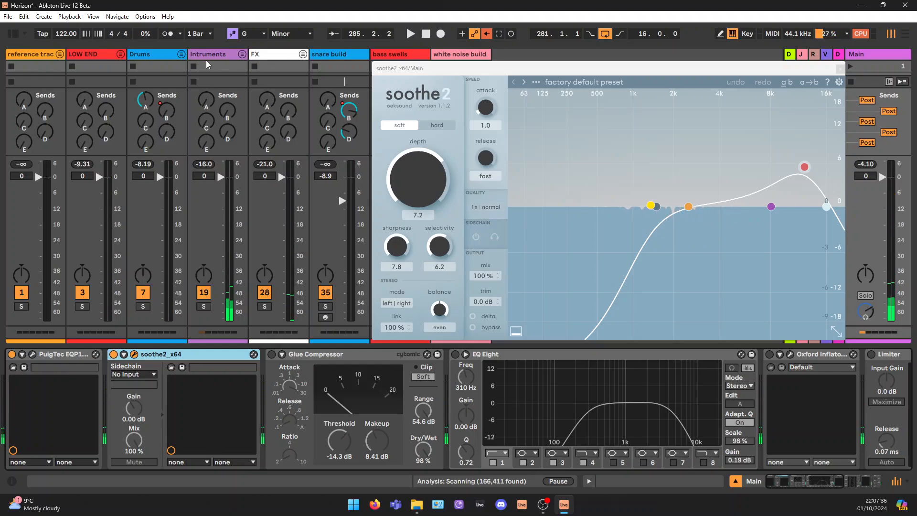
Look at the Drums group's device chain and turn on the Glue Compressor on the Main track
left_click(159, 57)
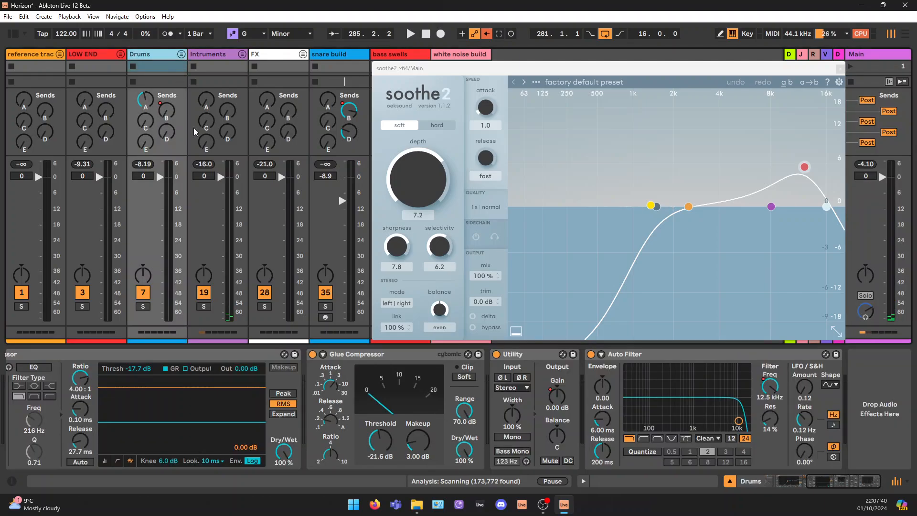
left_click(883, 58)
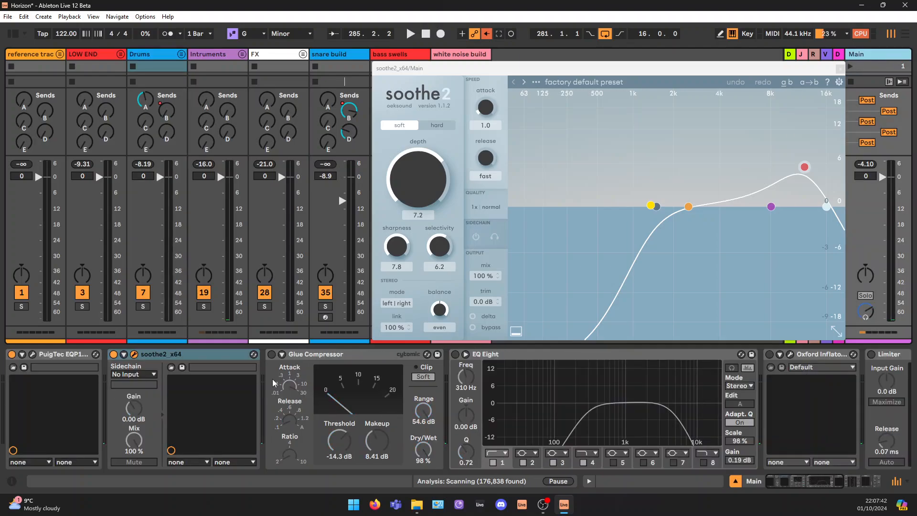
left_click(271, 354)
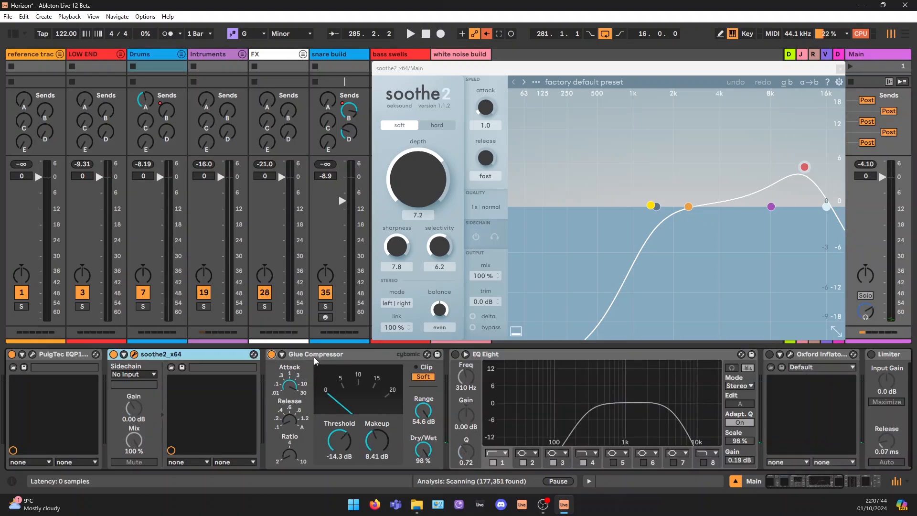
left_click(315, 359)
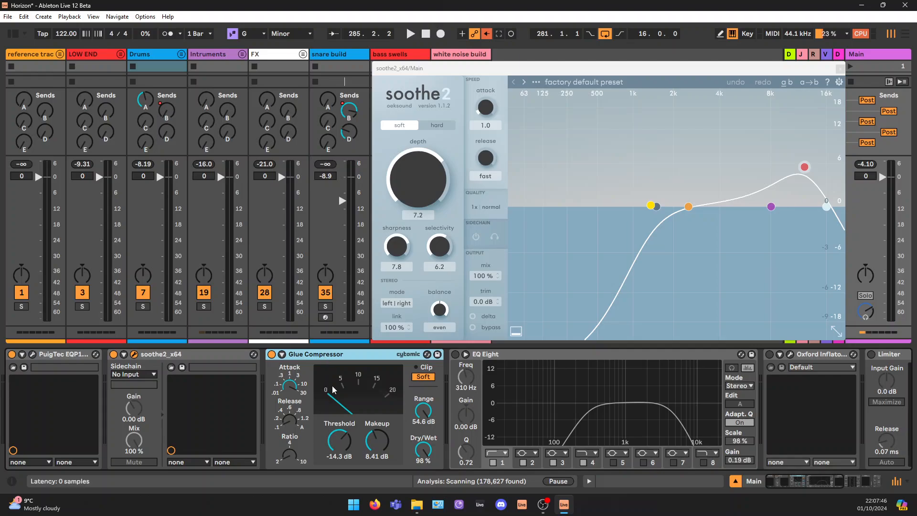
Move the soothe2 window aside, set the Main Glue Compressor's Makeup to 0.00 dB and return to the Session View mixer
left_click(904, 34)
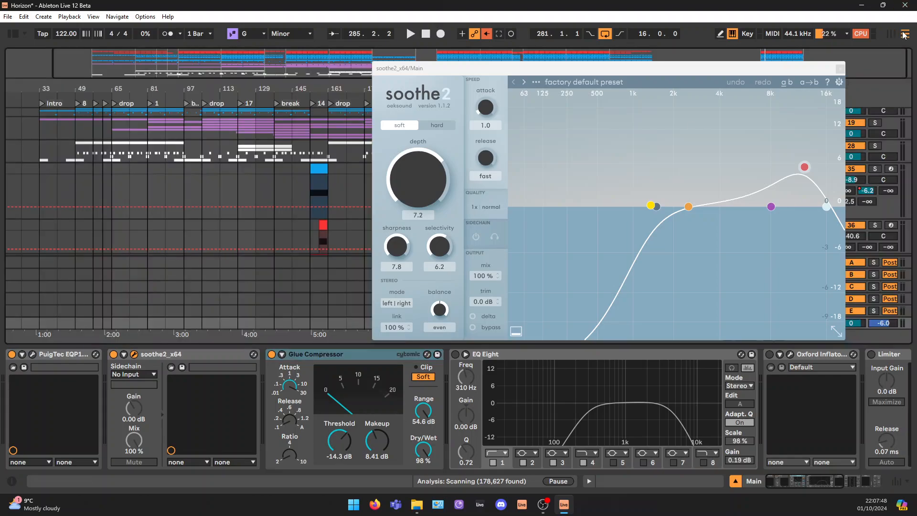
left_click_drag(808, 73, 497, 59)
scroll(748, 146, "up", 3)
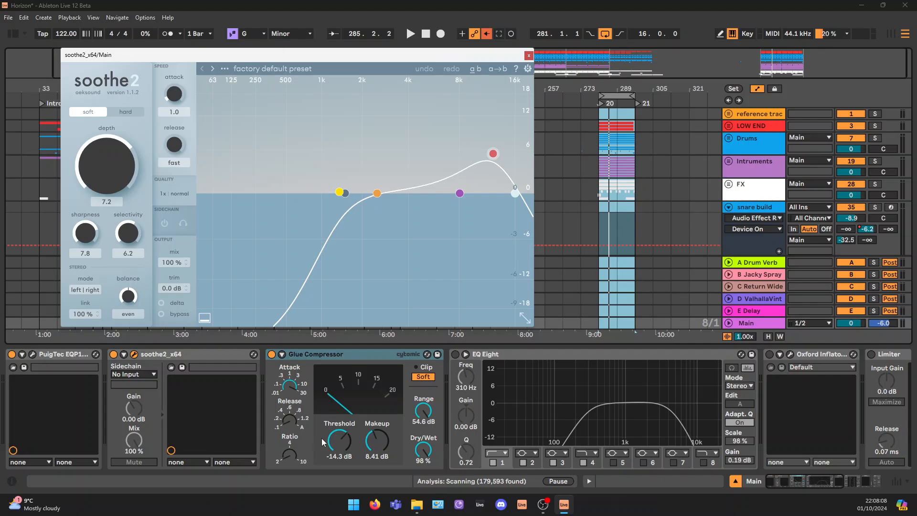
left_click(379, 444)
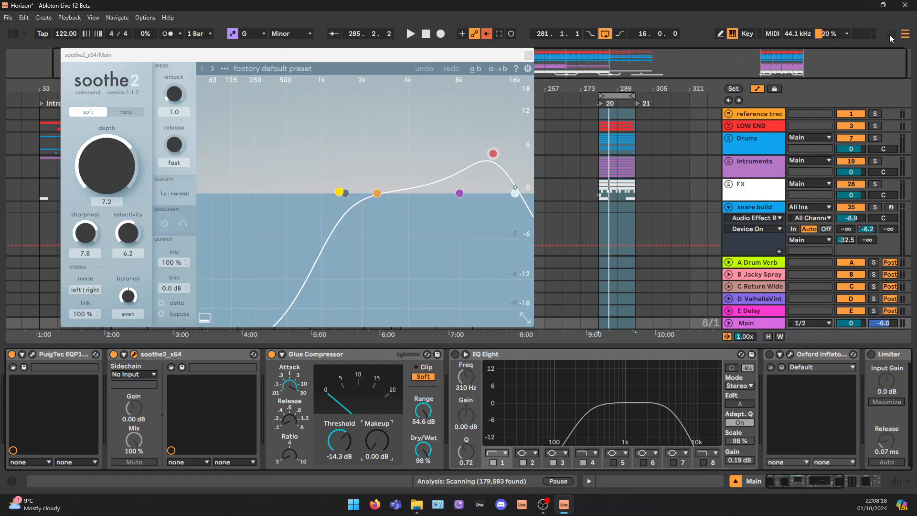
key("Tab")
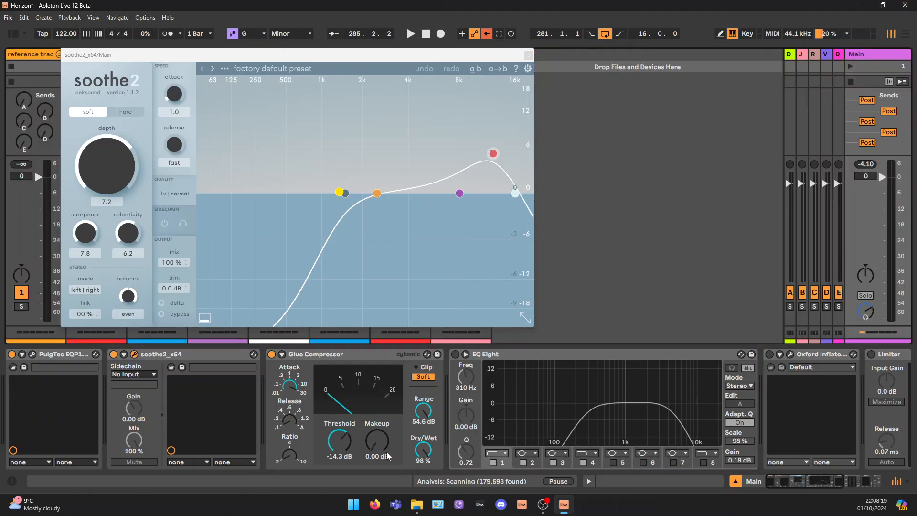
Compare the Main track's Glue Compressor off and on during playback, leaving it on
left_click(271, 354)
key("space")
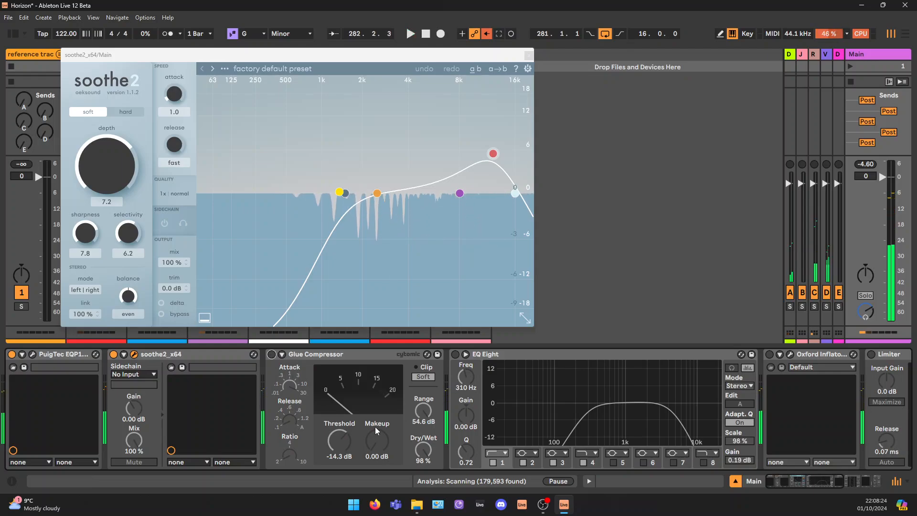
left_click(271, 354)
left_click(380, 443)
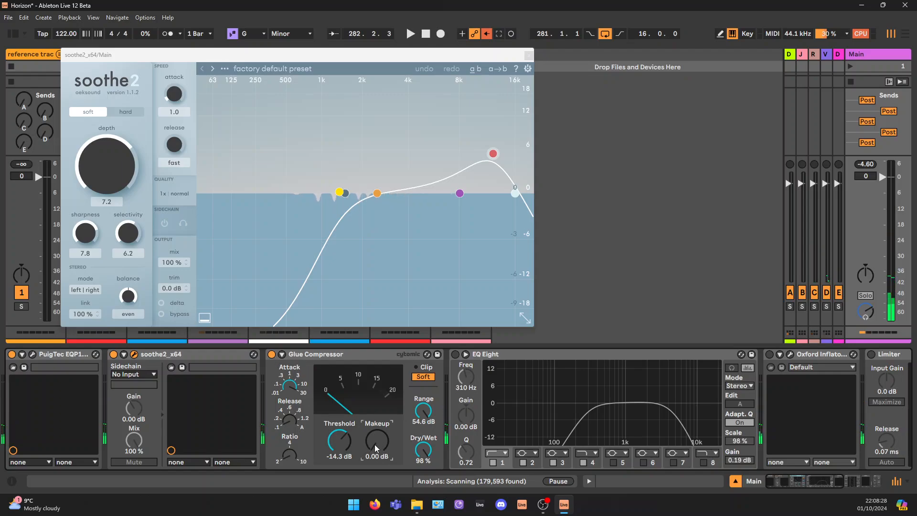
Play the loop and raise the Main Glue Compressor's Makeup to 7.72 dB
key("space")
left_click_drag(376, 441, 377, 413)
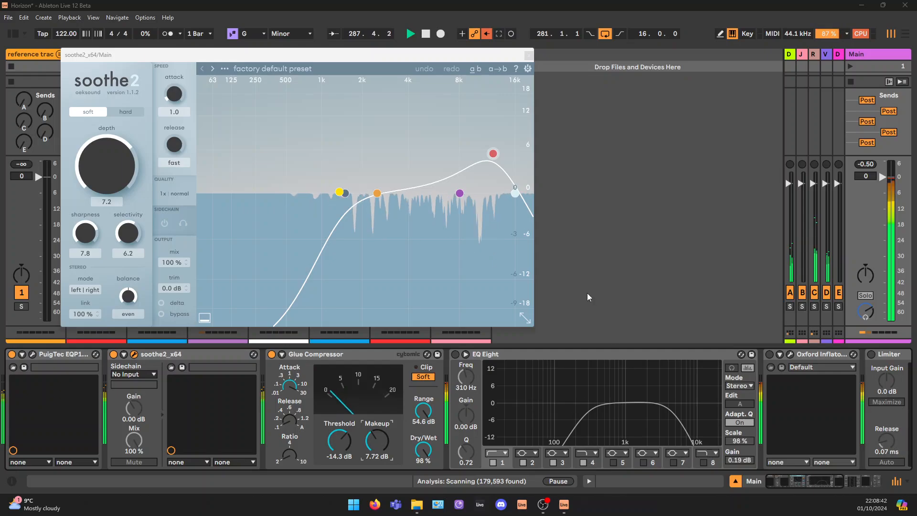
left_click(634, 235)
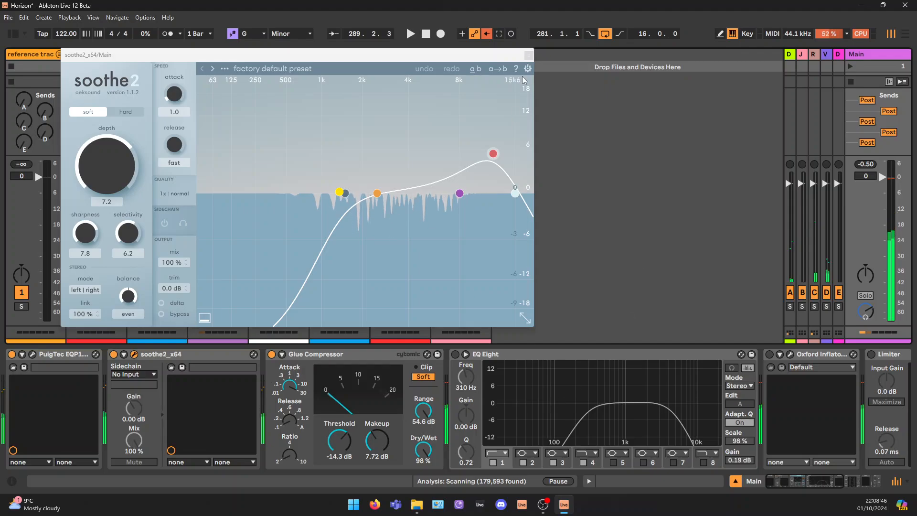
Close the soothe2 window, turn on the Main track's EQ Eight and bring the rest of the device chain into view
left_click(528, 56)
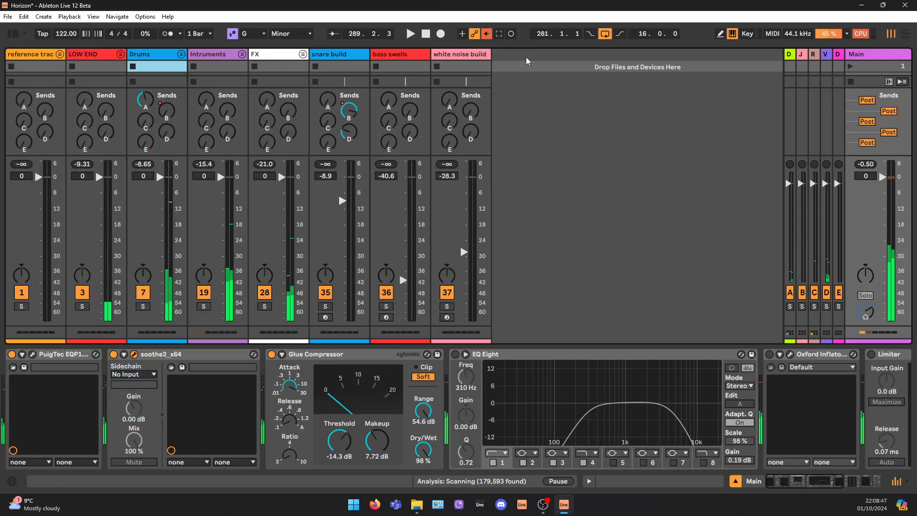
left_click(455, 355)
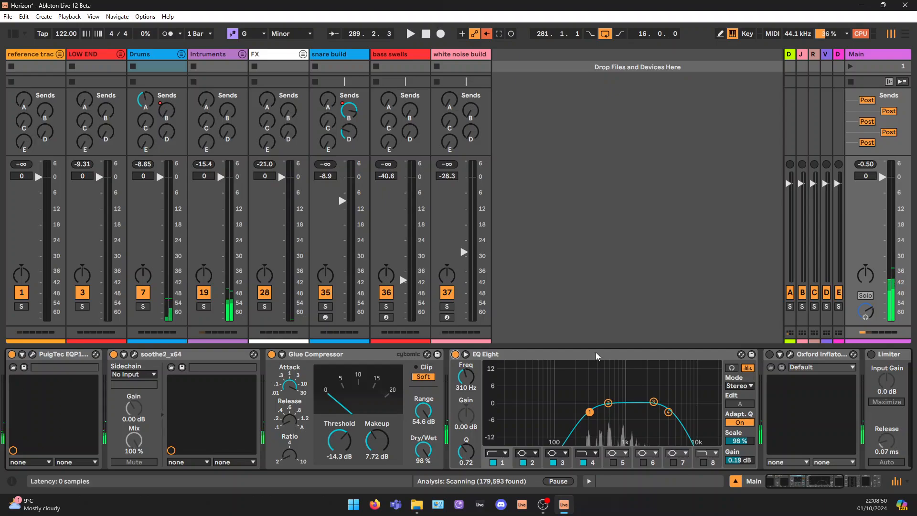
left_click(837, 486)
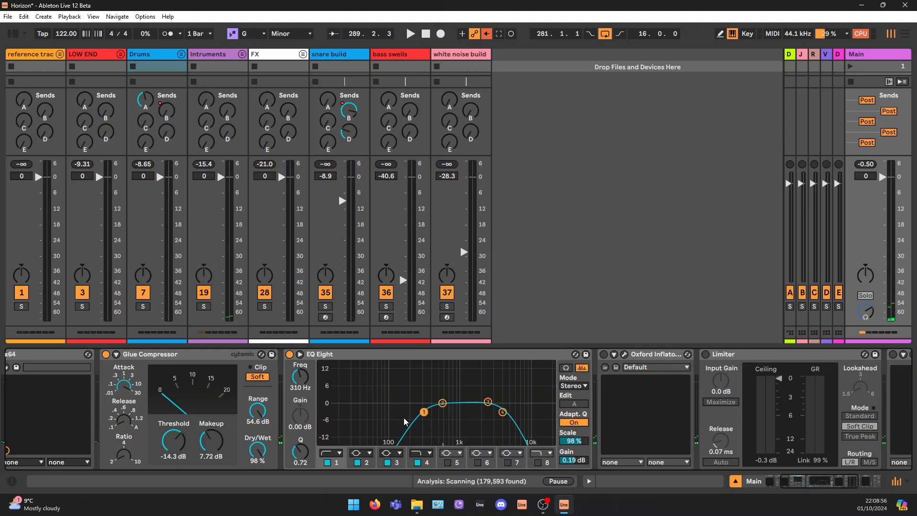
Examine the Main EQ Eight's band-pass curve, selecting band 4 and playing the loop against its spectrum display
left_click(503, 412)
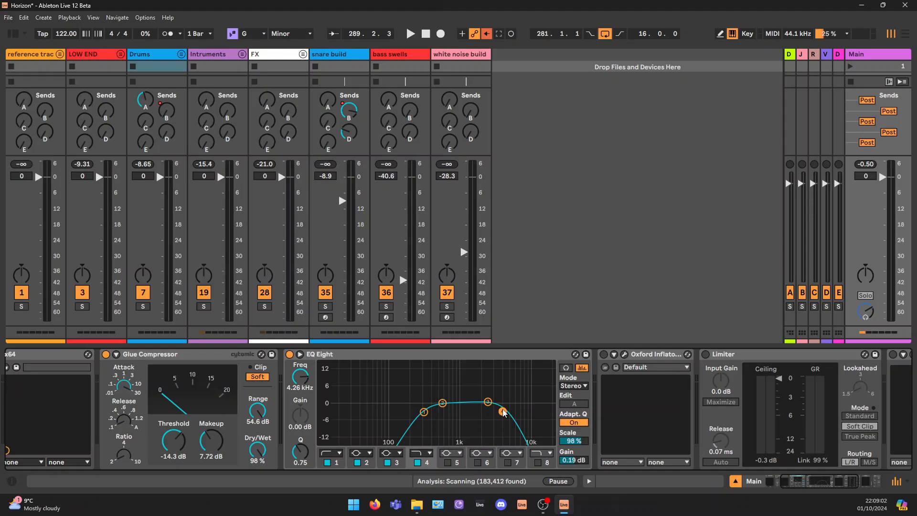
left_click(445, 364)
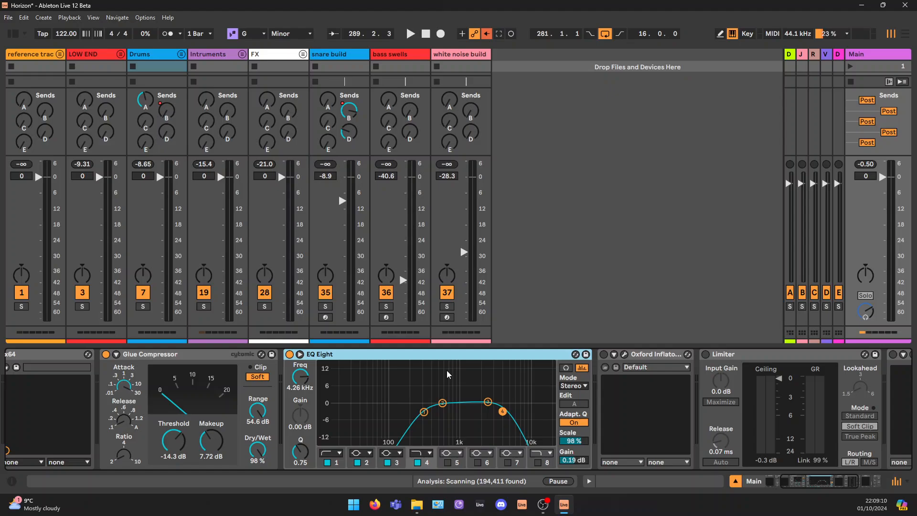
left_click_drag(337, 378, 421, 427)
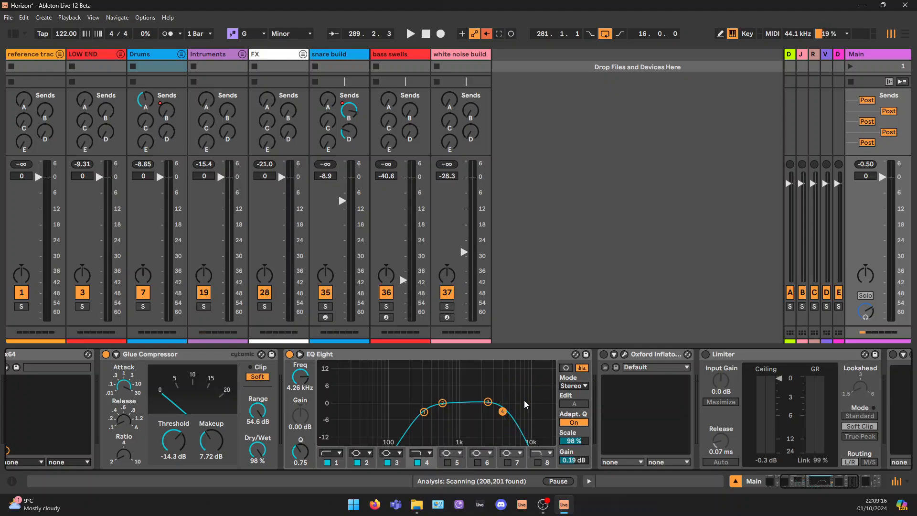
key("space")
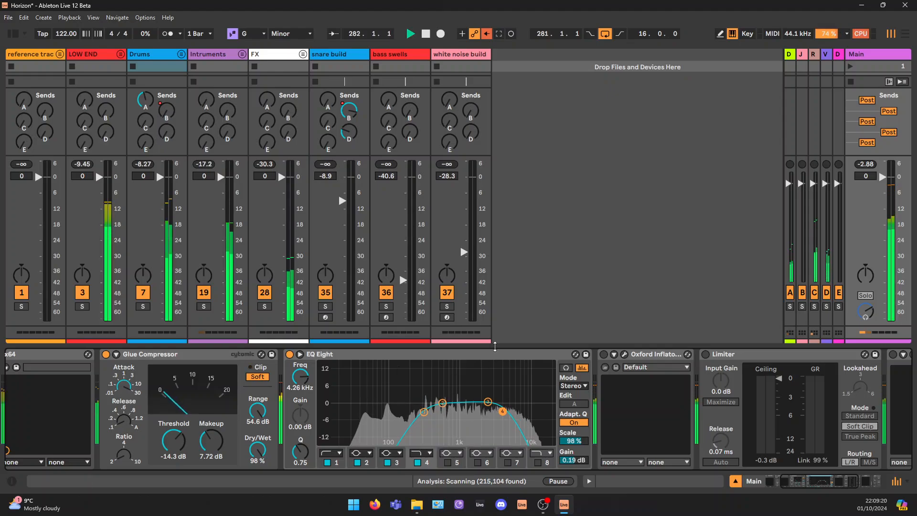
key("space")
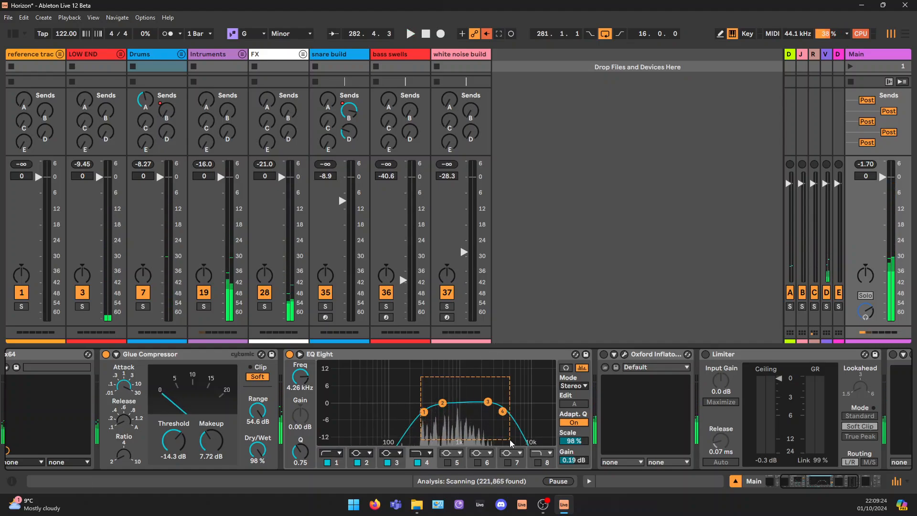
Expand the EQ Eight display and outline the kept midrange and the cut low and high frequency areas
left_click(299, 353)
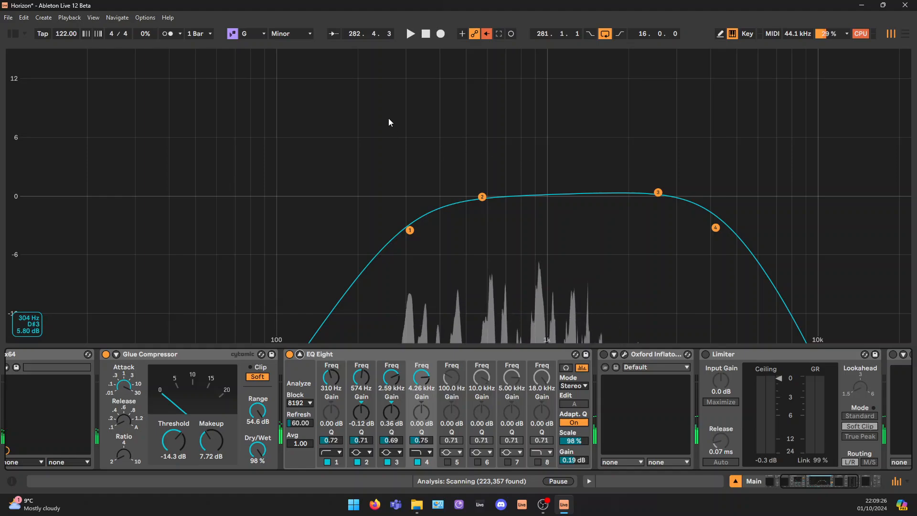
left_click_drag(380, 114, 676, 281)
left_click_drag(722, 301, 746, 299)
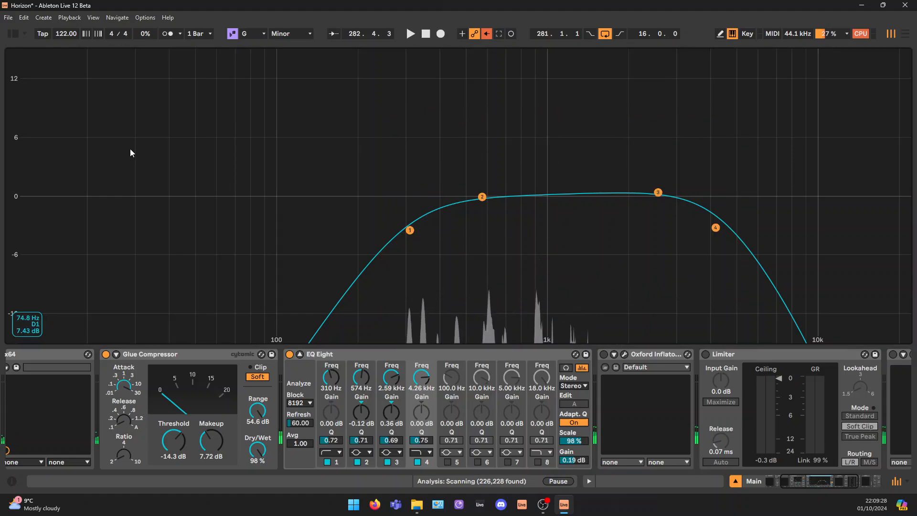
left_click_drag(92, 139, 175, 237)
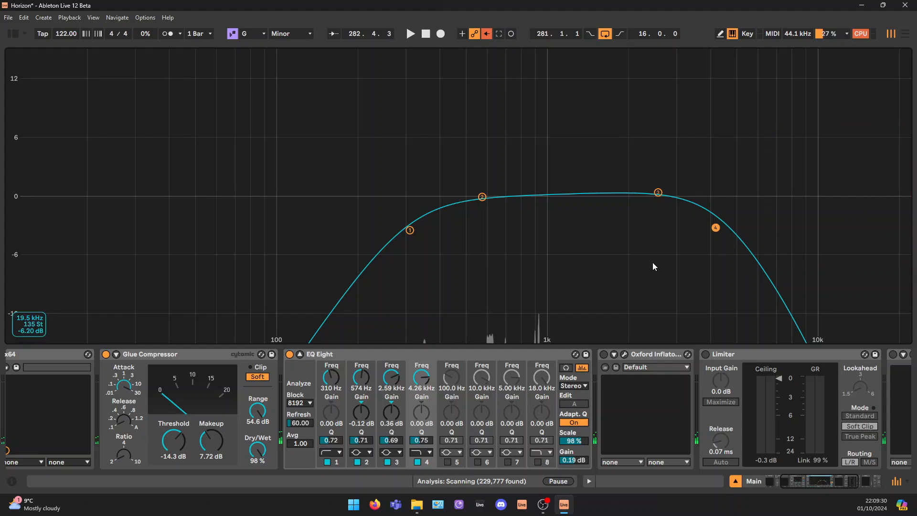
left_click_drag(79, 143, 301, 280)
left_click_drag(798, 207, 702, 248)
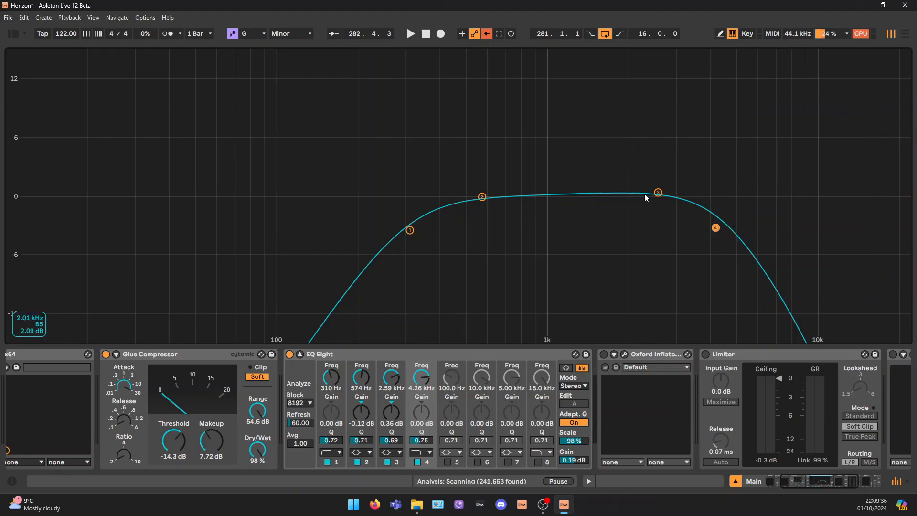
Set EQ Eight's band 3 gain to -0.17 dB and band 4 frequency to 4.17 kHz, and return to the mixer
left_click_drag(658, 192, 657, 197)
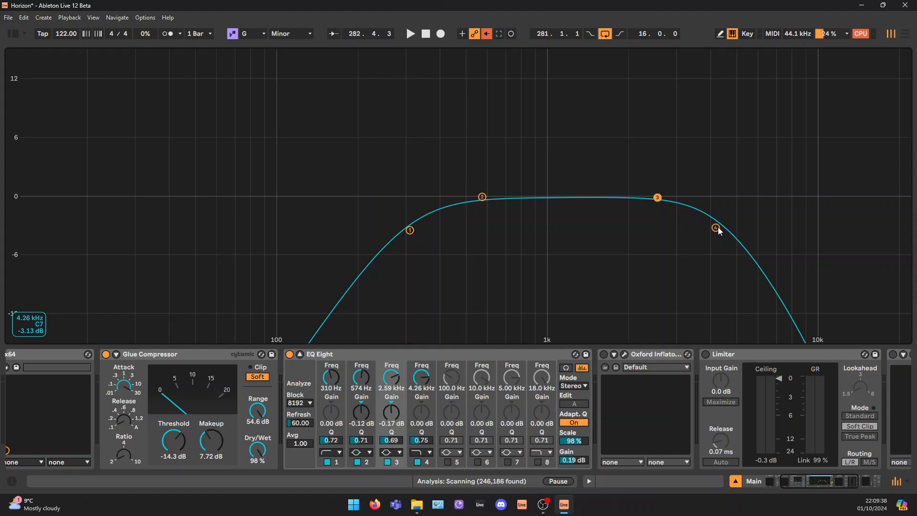
left_click_drag(719, 231, 718, 231)
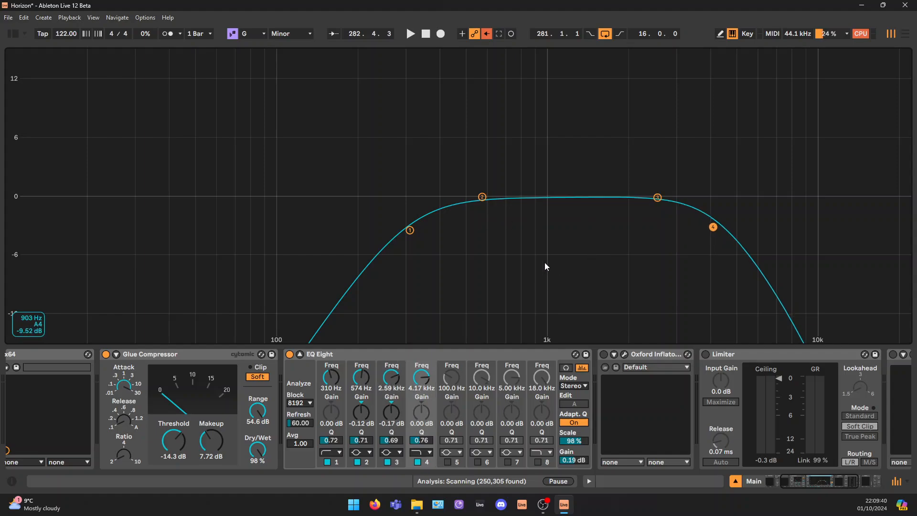
key("Tab")
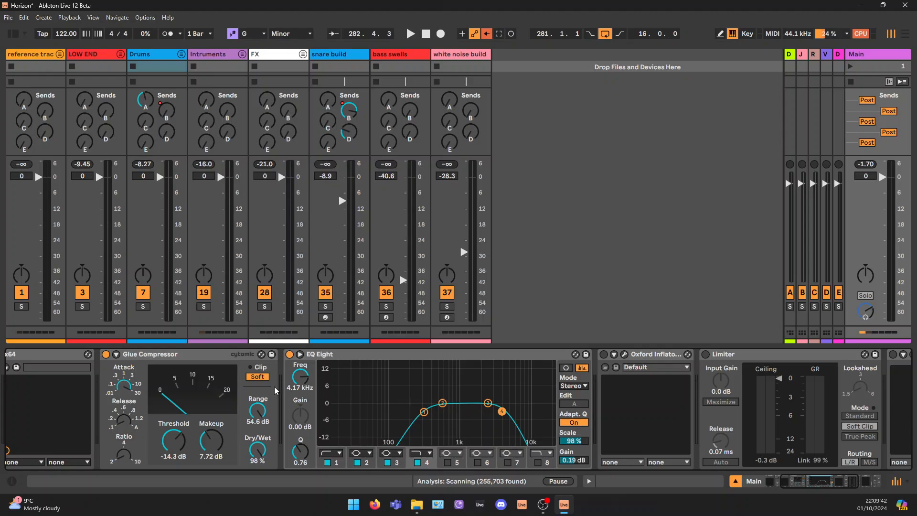
Look at the LOW END and Drums group chains, return to the Main chain and turn off its EQ Eight
left_click(93, 55)
left_click(154, 59)
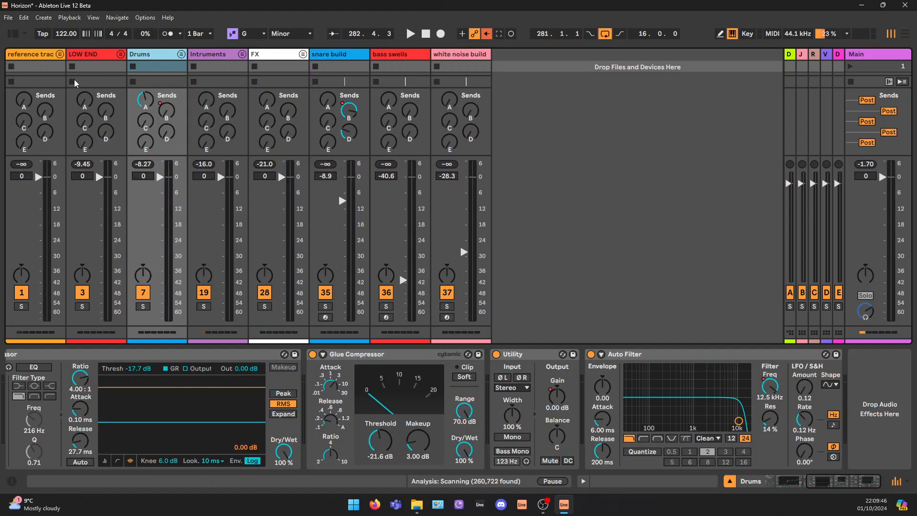
left_click(891, 61)
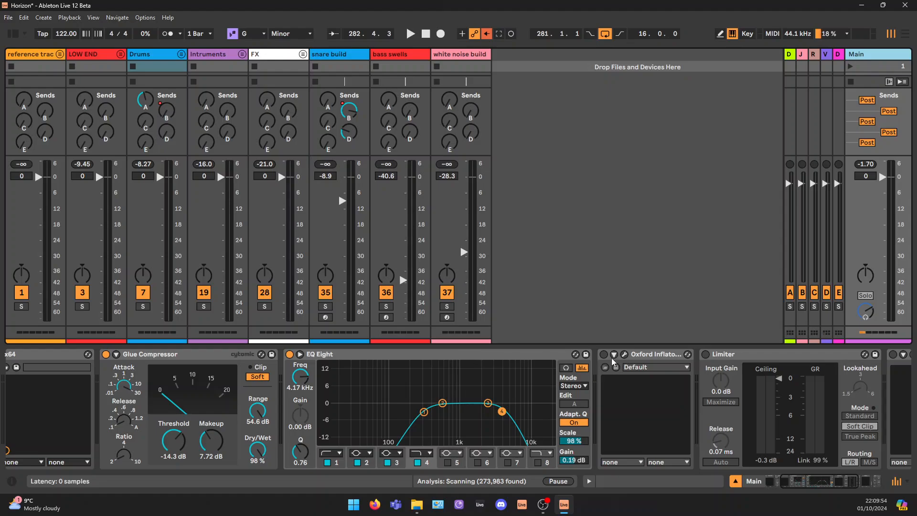
left_click(290, 354)
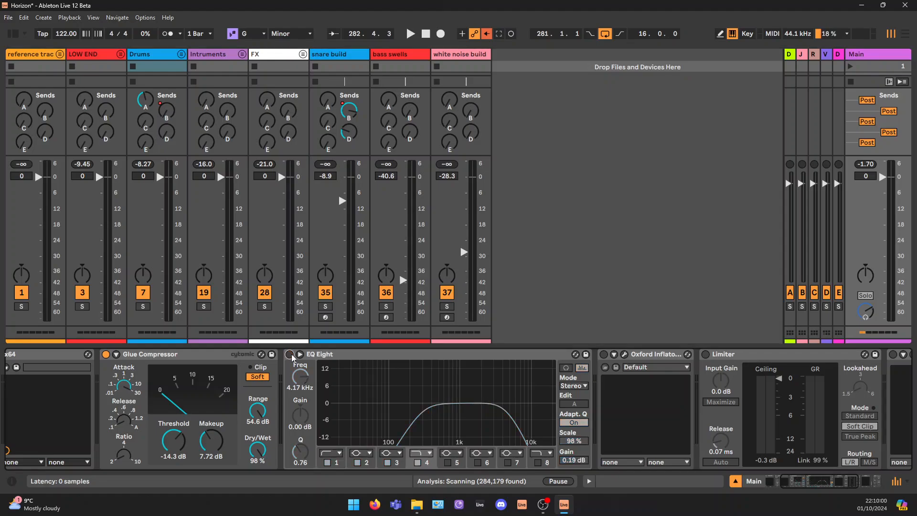
Turn on Oxford Inflator on the Main track, view its settings and compare it off and on during playback, leaving it on
left_click(603, 354)
left_click(623, 353)
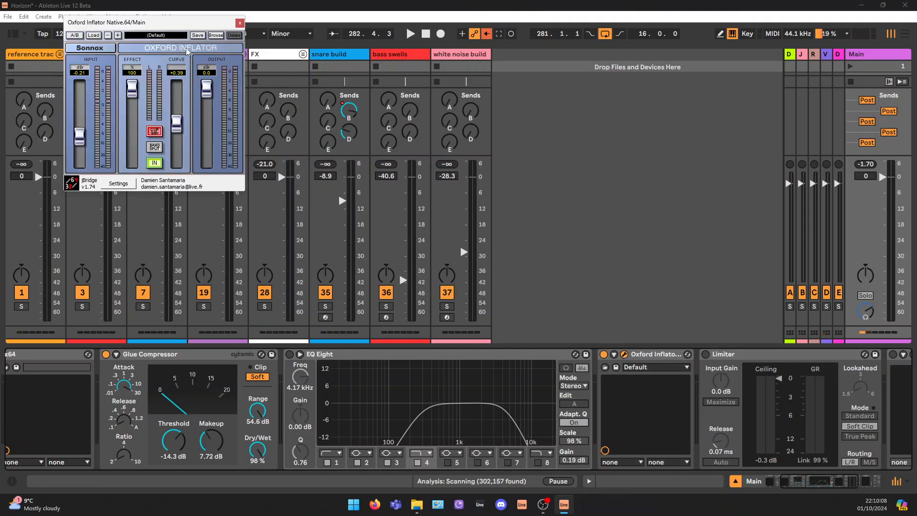
key("space")
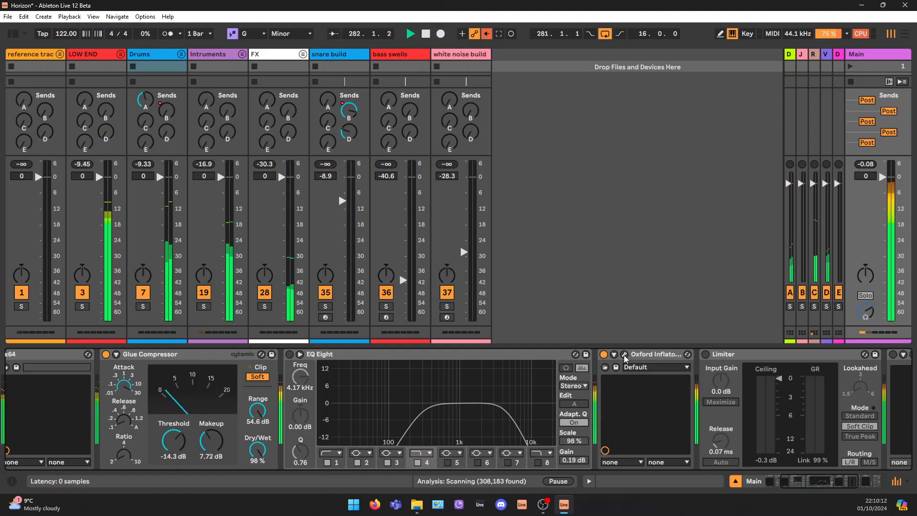
left_click(603, 354)
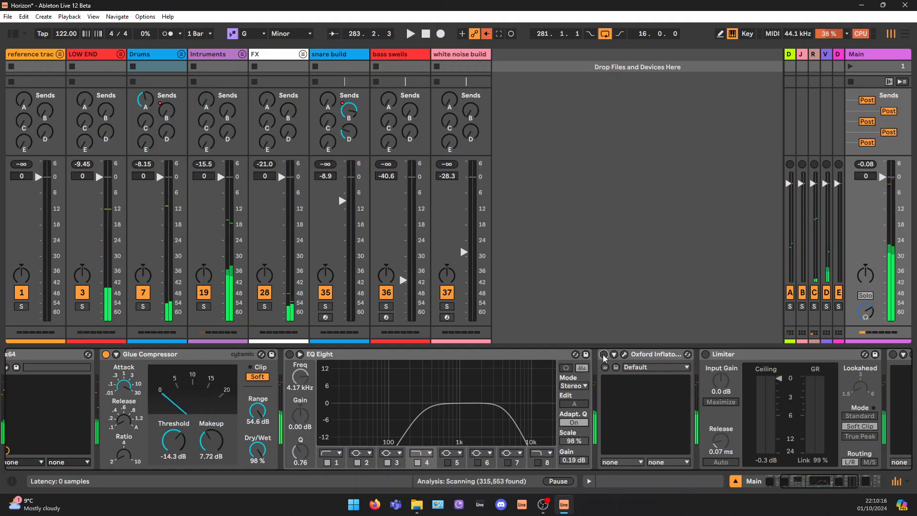
left_click(604, 355)
key("space")
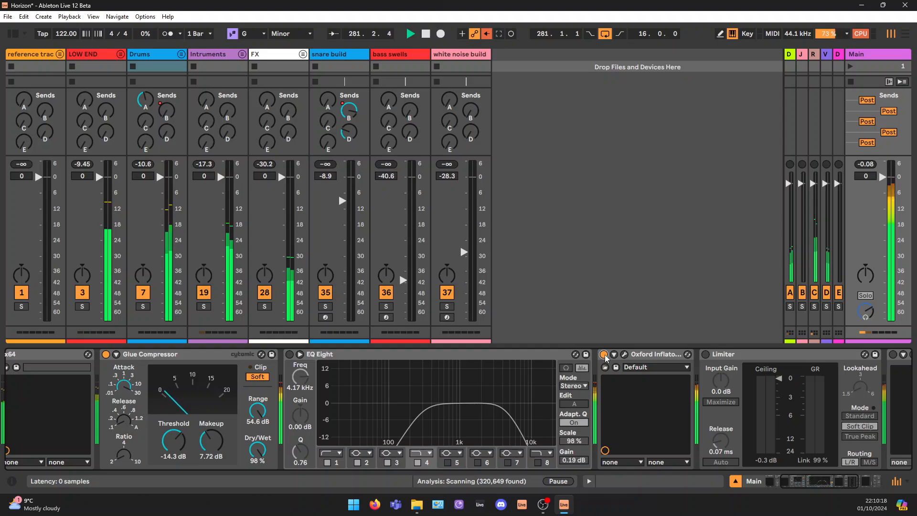
Turn on the Limiter on the Main track and look at its ceiling and Soft Clip settings
left_click(705, 354)
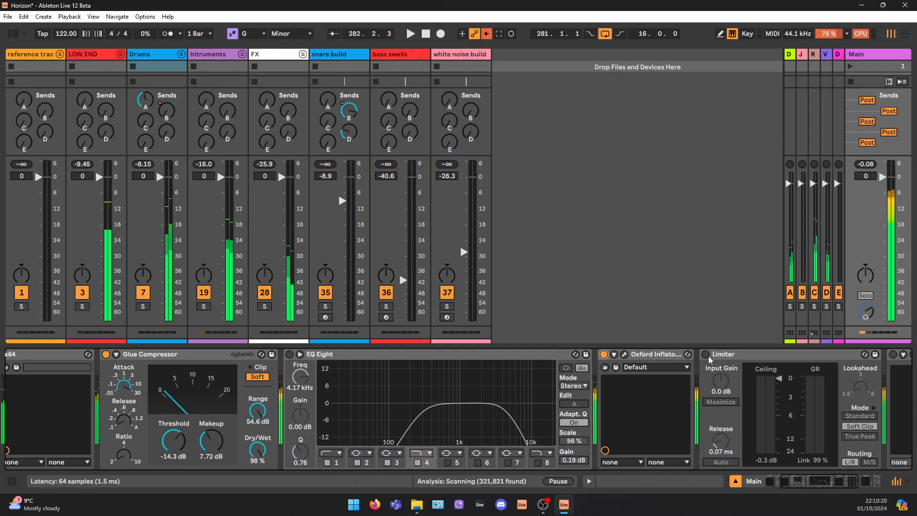
scroll(769, 427, "right", 5)
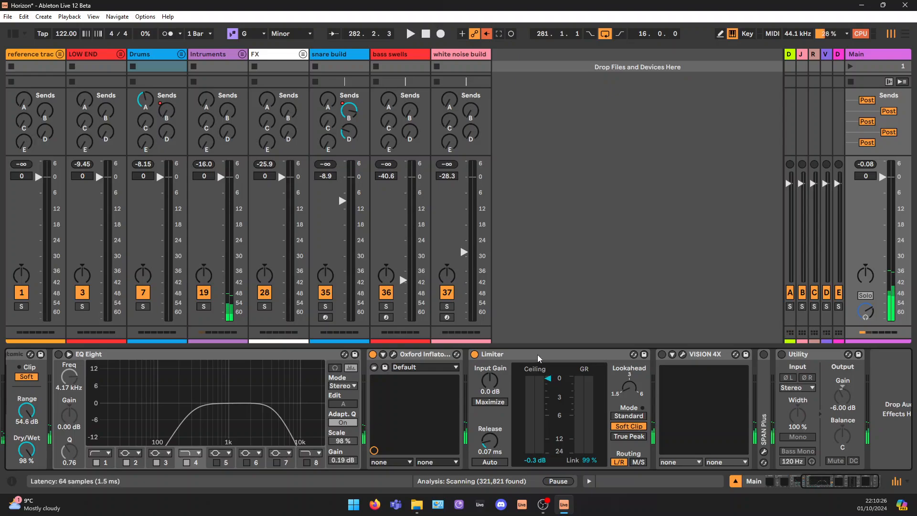
left_click(554, 391)
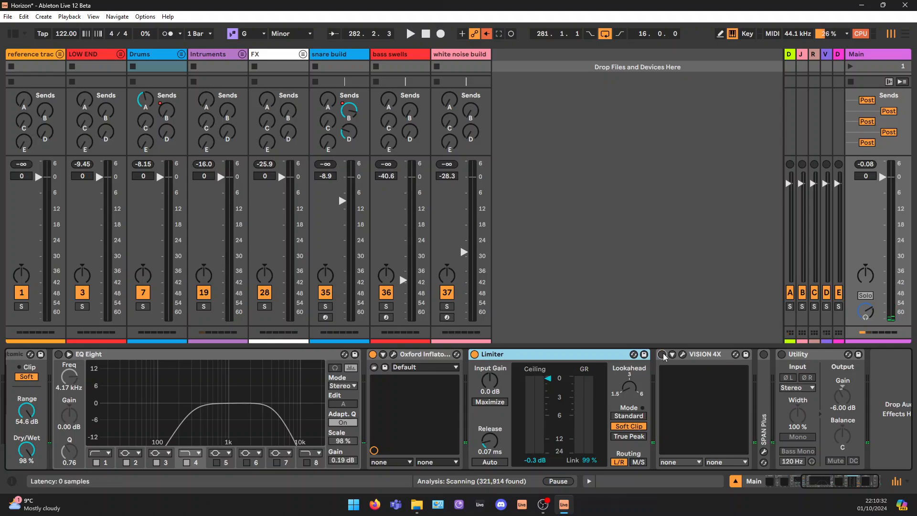
Open VISION 4X on the Main track, view the loop's spectrogram during playback and close its window
left_click(682, 354)
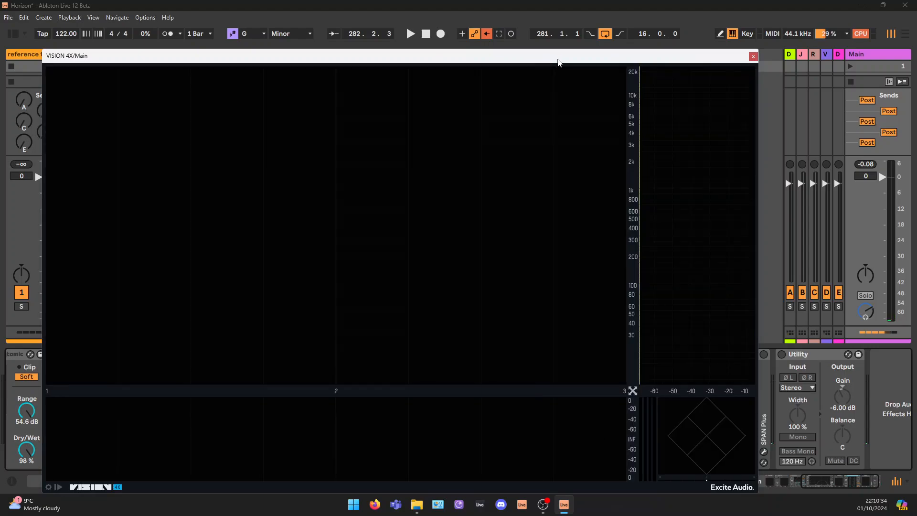
key("space")
key("space")
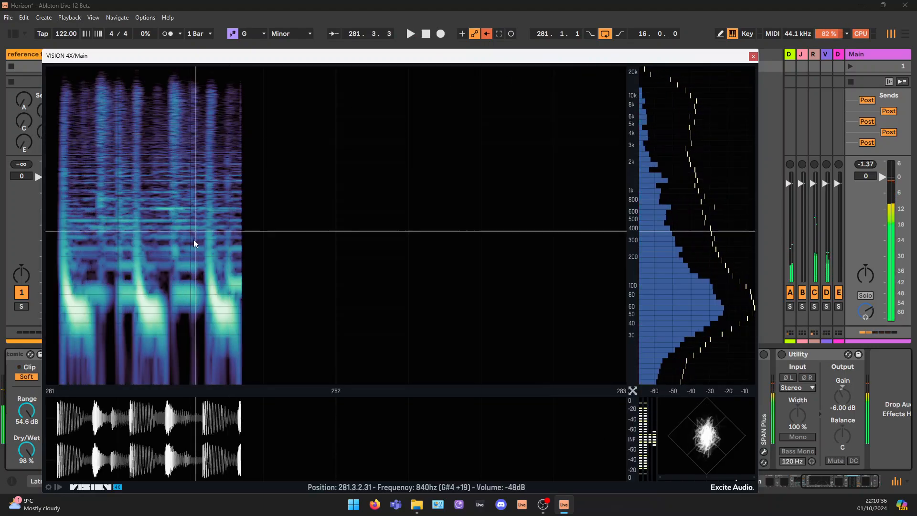
left_click(753, 57)
Turn on SPAN Plus on the Main track, view the loop's spectrum in its window and close it
left_click(764, 355)
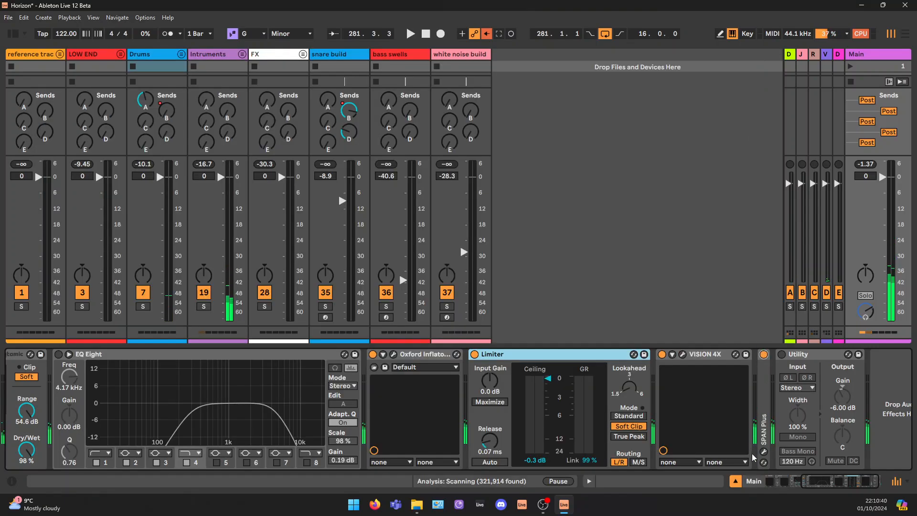
left_click(764, 452)
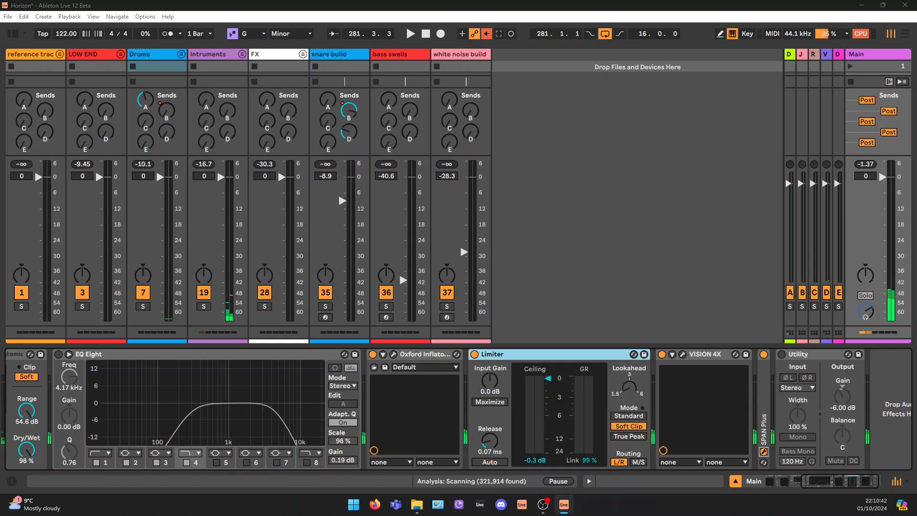
key("space")
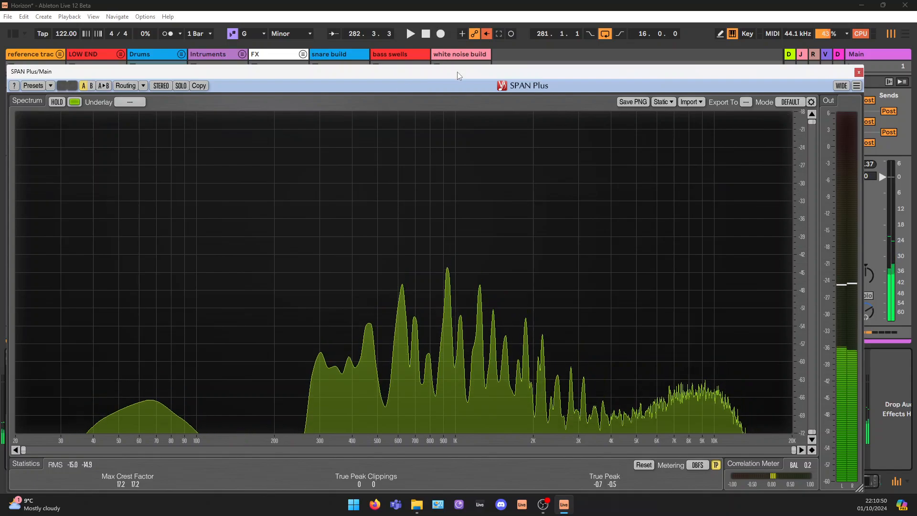
left_click_drag(457, 71, 474, 54)
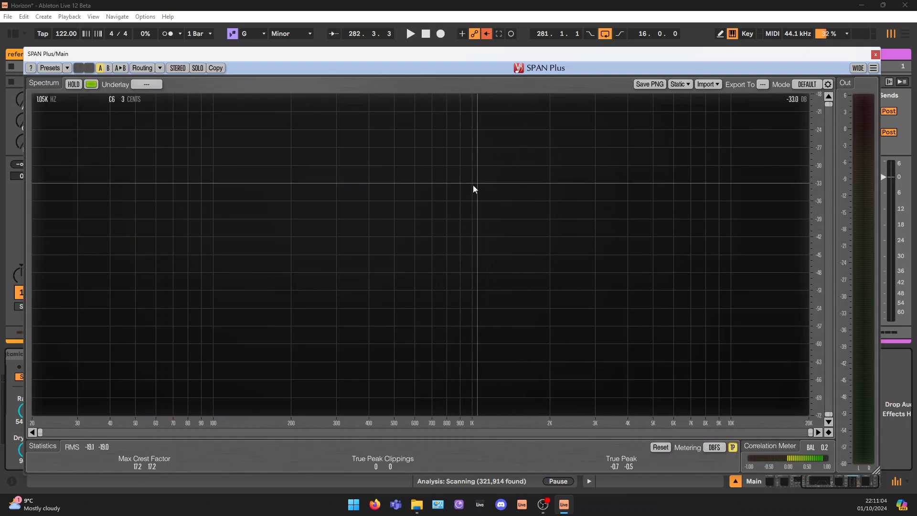
left_click(875, 54)
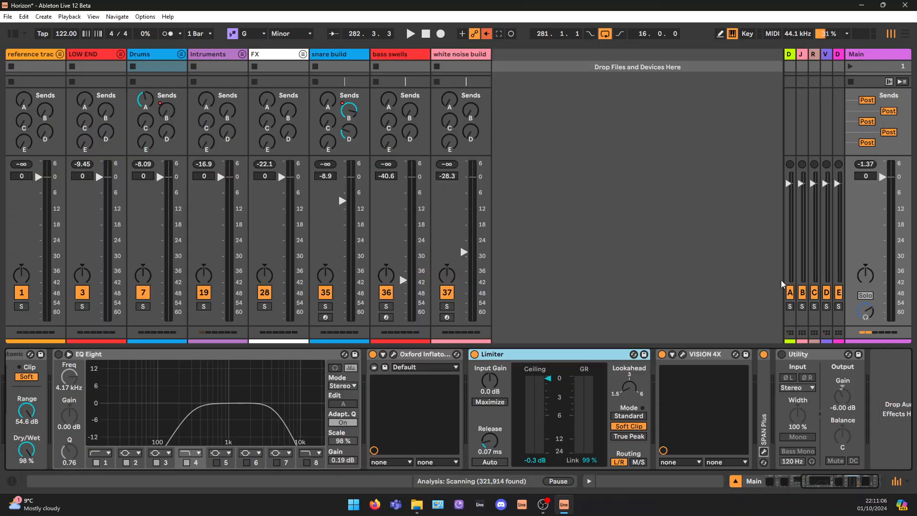
Switch to Arrangement View and set the loop to cover the full track, from 33.1.1 for 208 bars
scroll(673, 234, "down", 2)
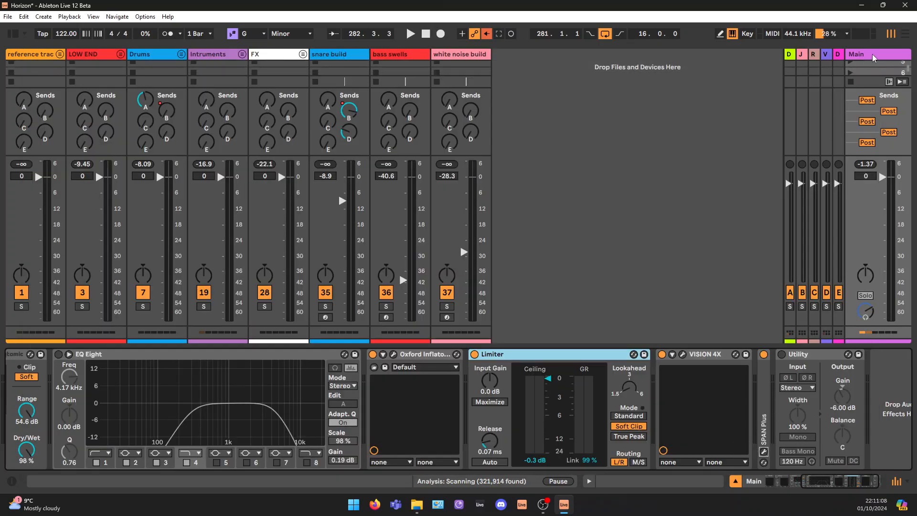
left_click(904, 34)
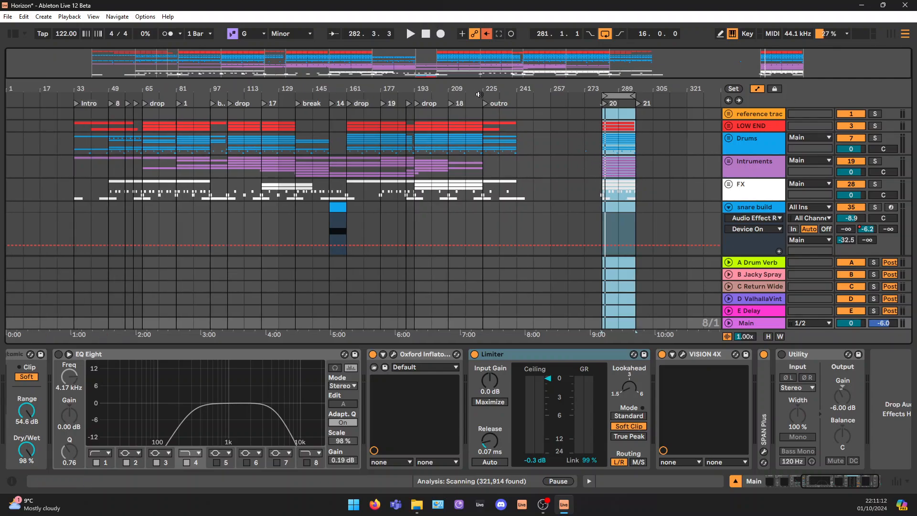
left_click_drag(622, 94, 524, 106)
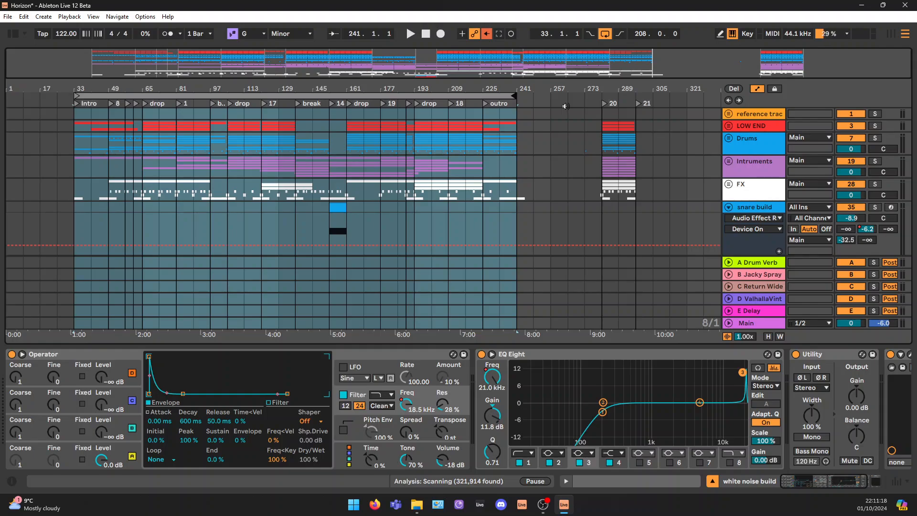